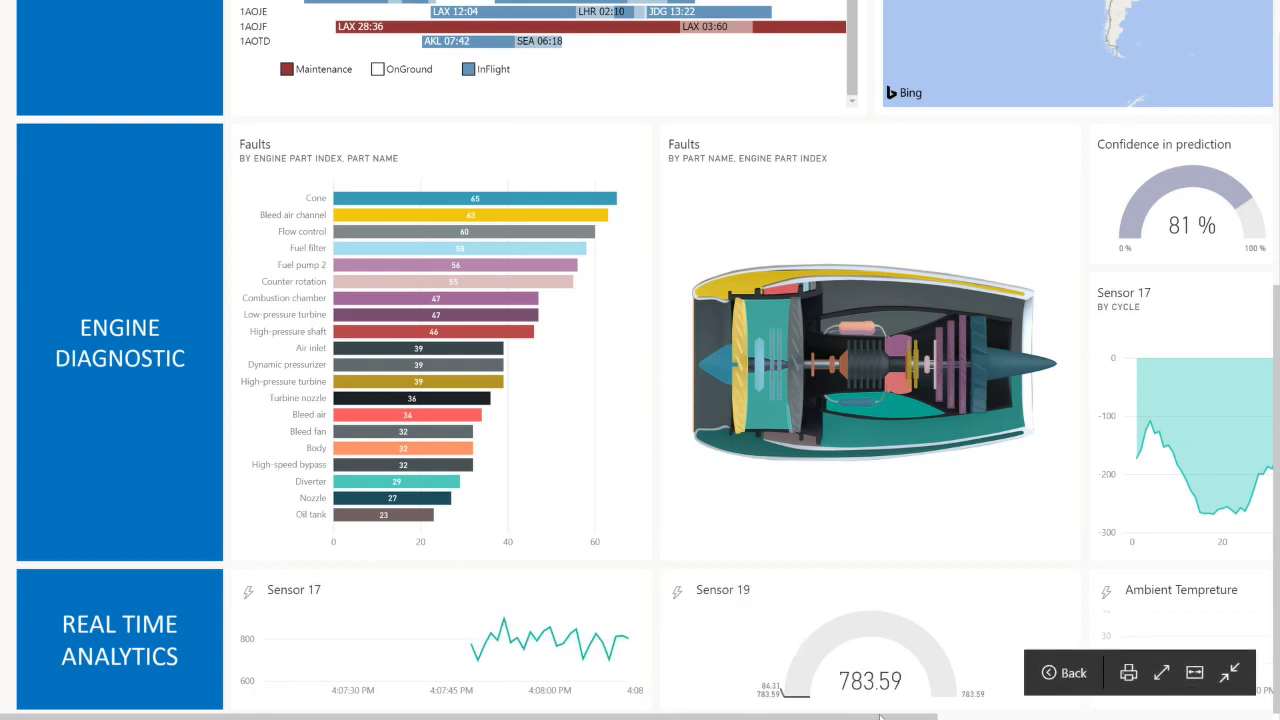
# Leave the full-screen Airline Maintenance dashboard and return to the Power BI home page.
pyautogui.moveTo(880, 717); pyautogui.dragTo(800, 714)
pyautogui.click(1231, 669)
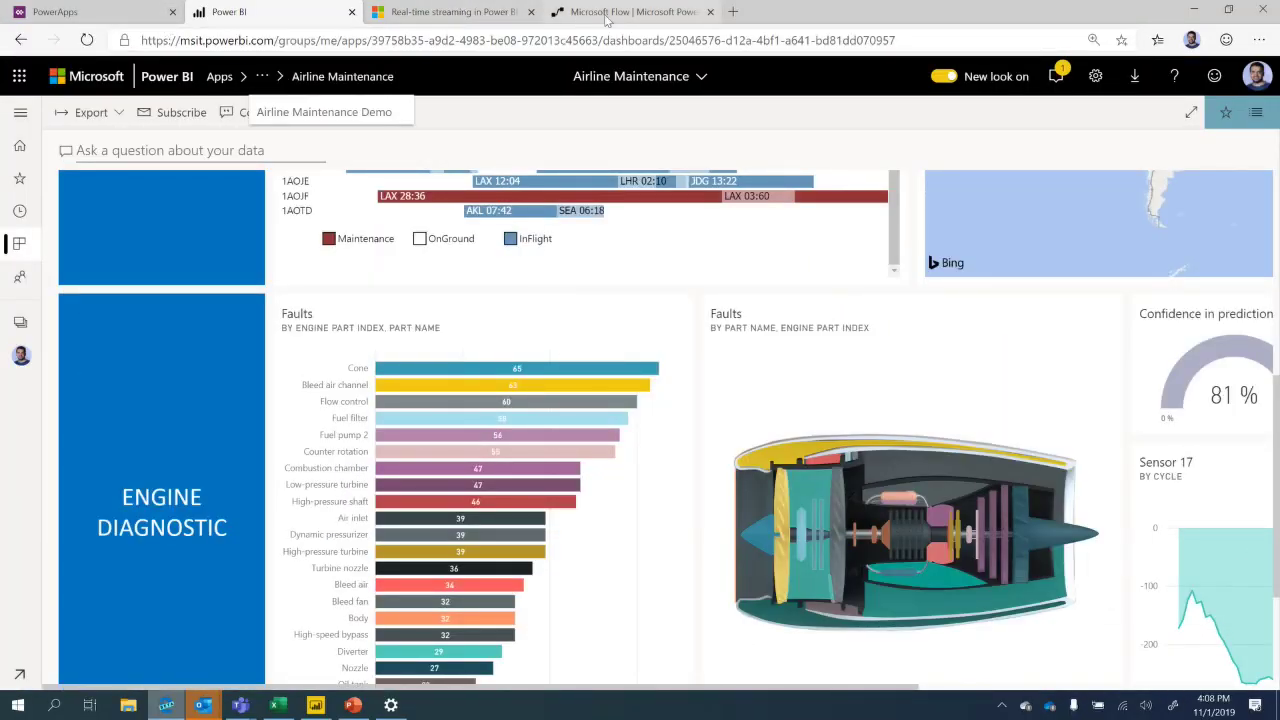
pyautogui.click(166, 76)
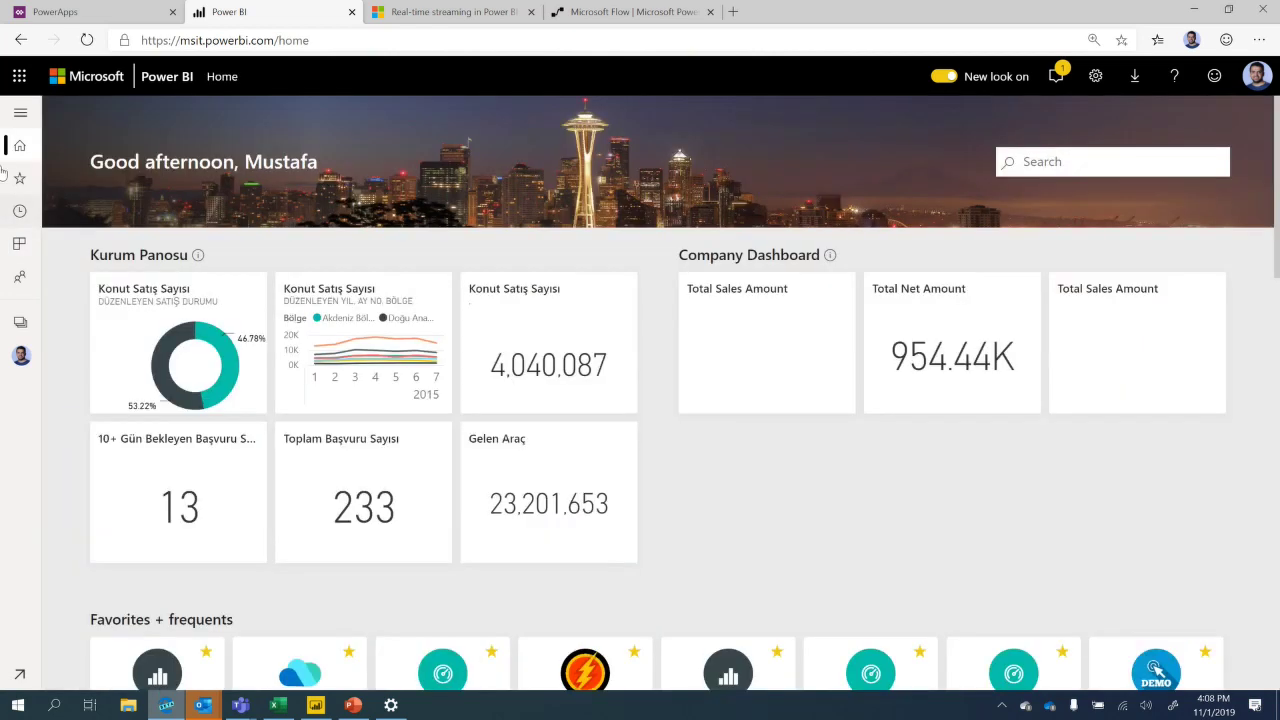
# Open the personal demo workspace from the list of workspaces.
pyautogui.click(20, 112)
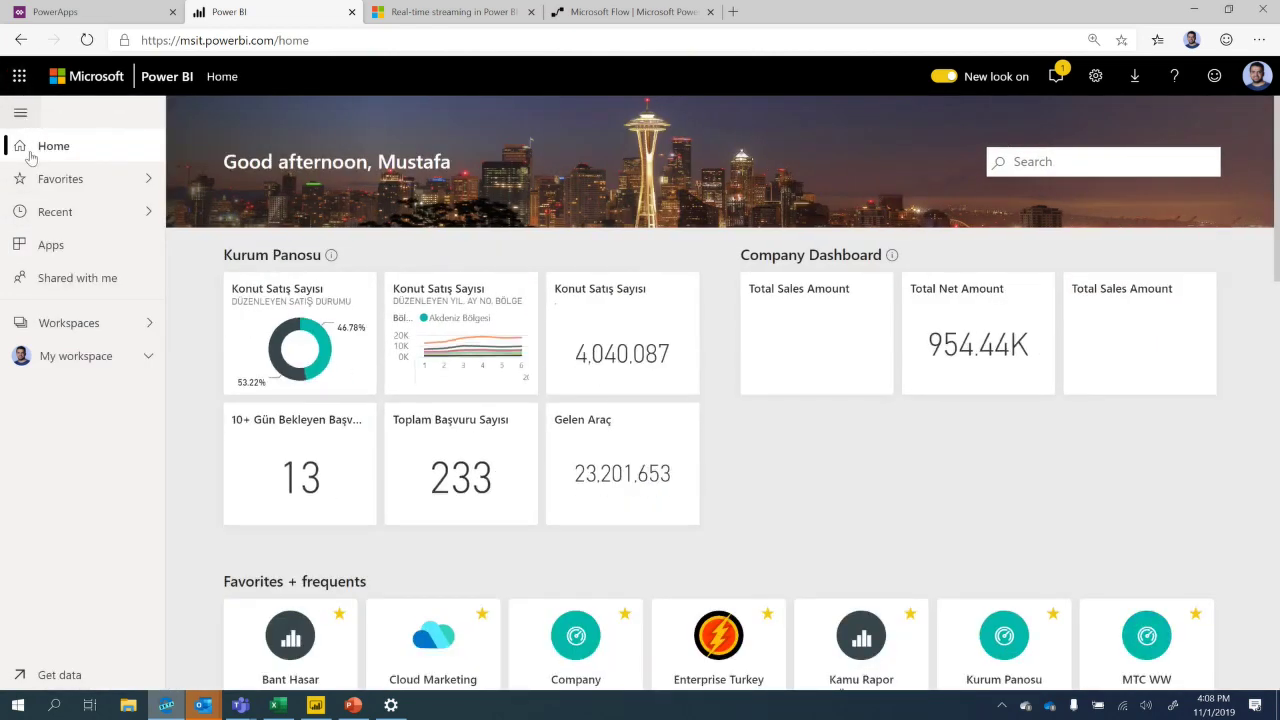
pyautogui.click(112, 322)
pyautogui.scroll(-15, 320, 390)
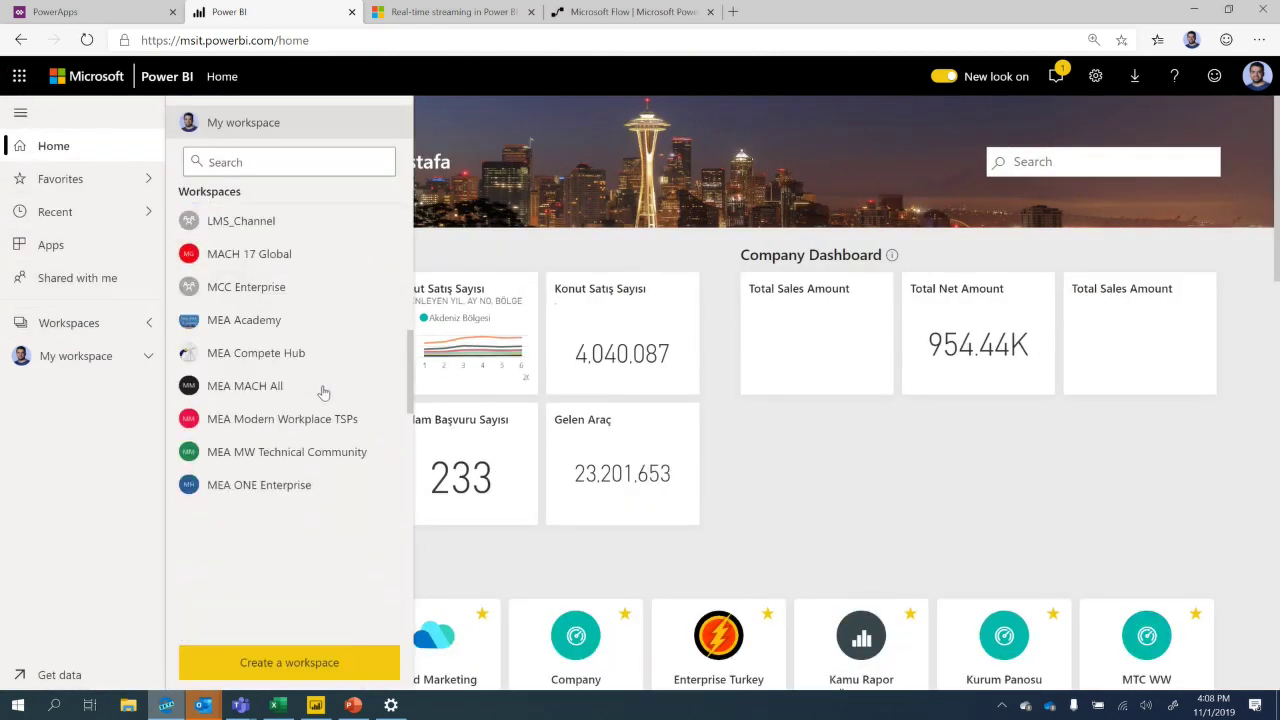
pyautogui.scroll(-3, 330, 396)
pyautogui.click(261, 462)
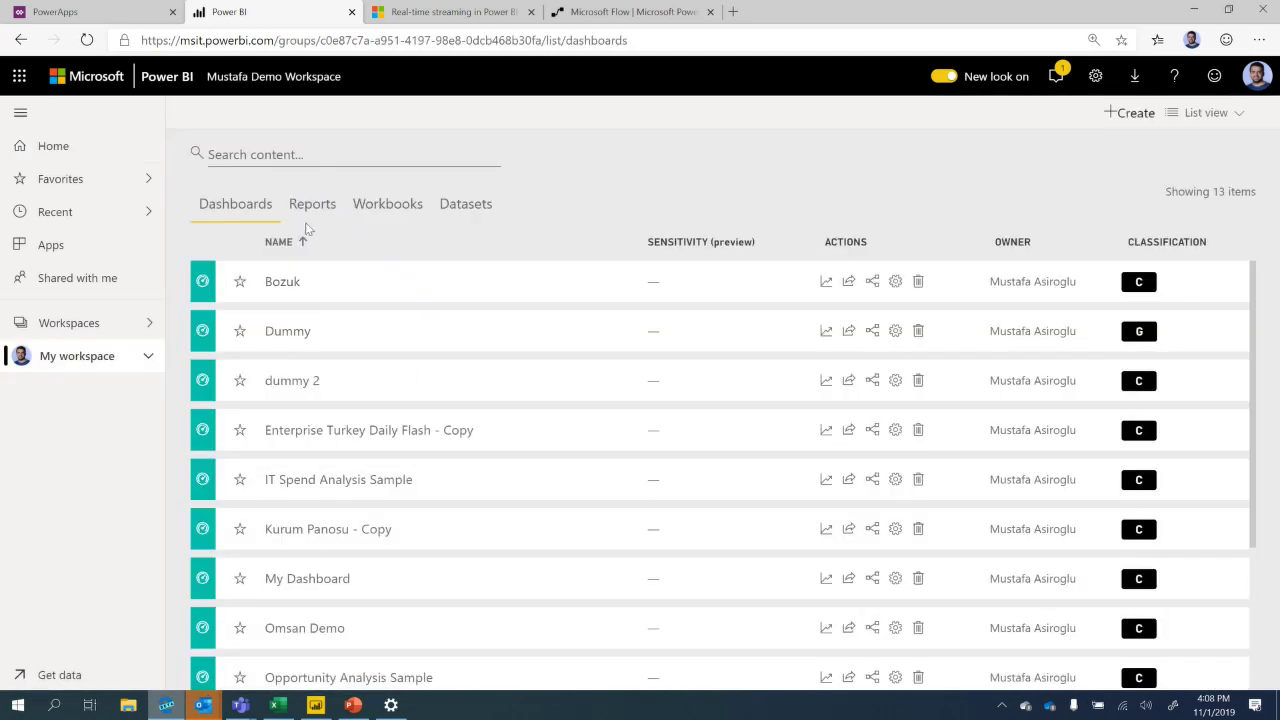
# Search the demo workspace's dashboards for "stre" and open the Streaming Dataset Example dashboard.
pyautogui.click(308, 205)
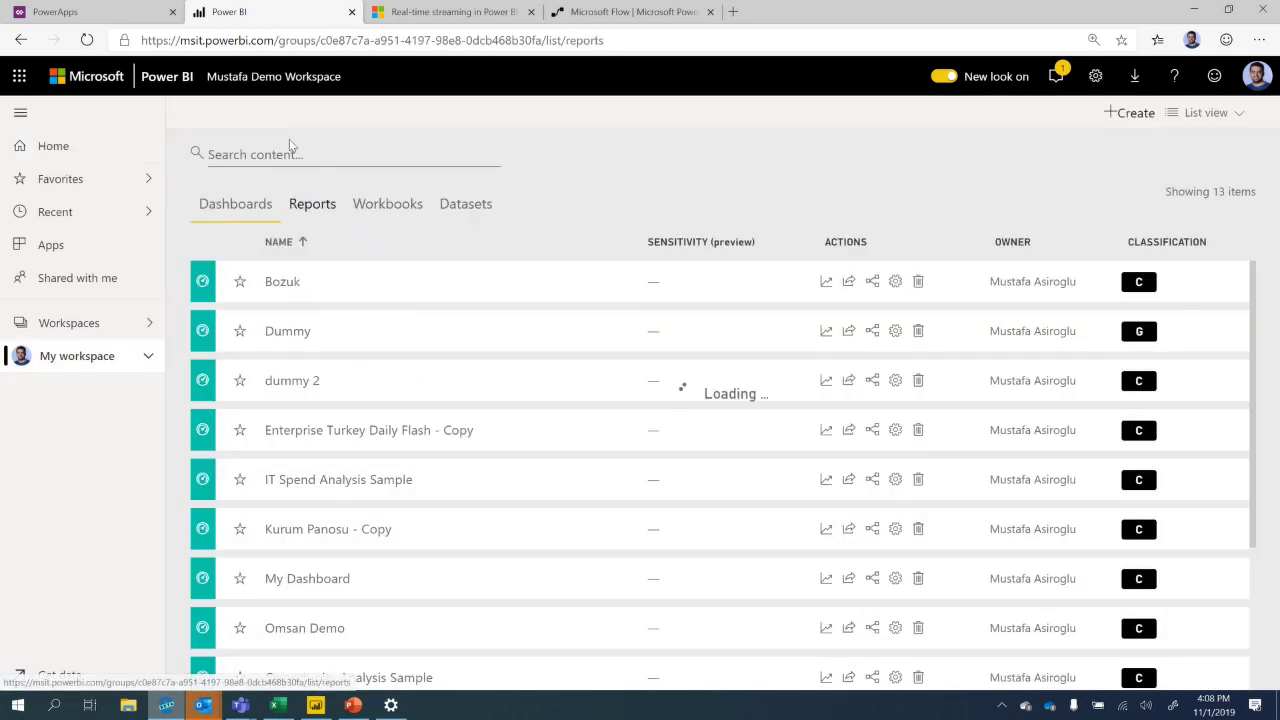
pyautogui.click(250, 200)
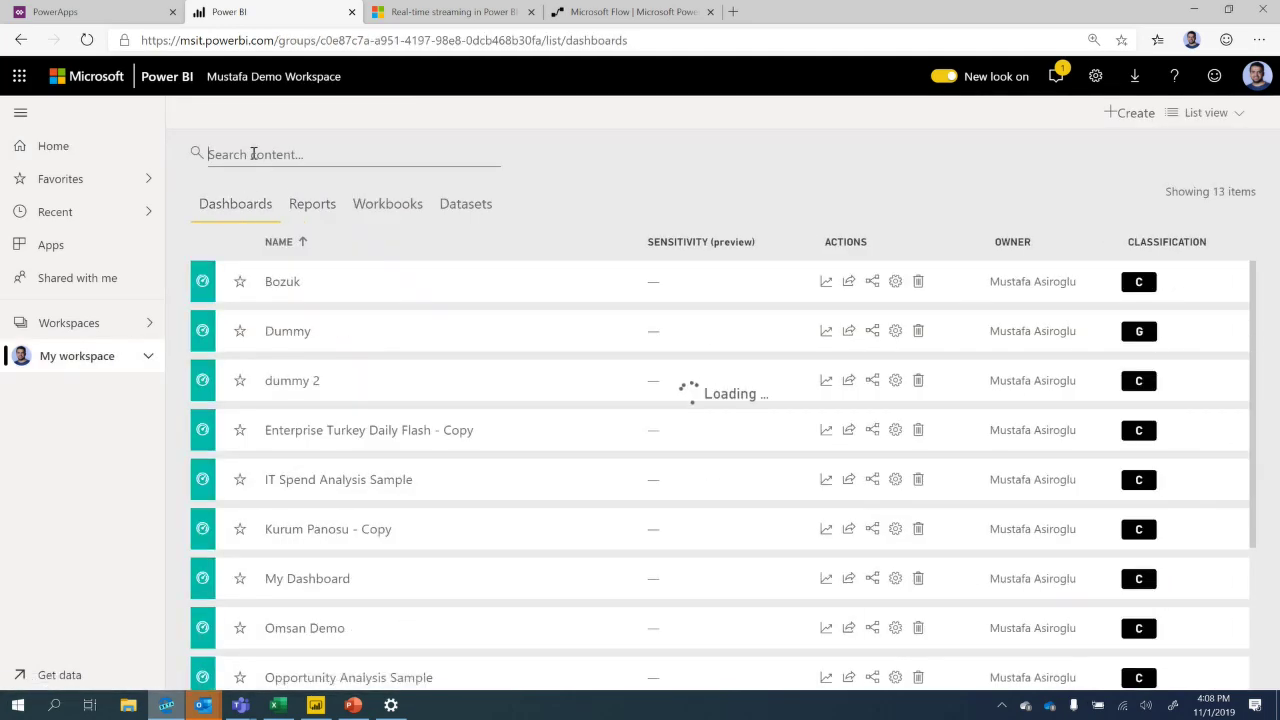
pyautogui.click(255, 155)
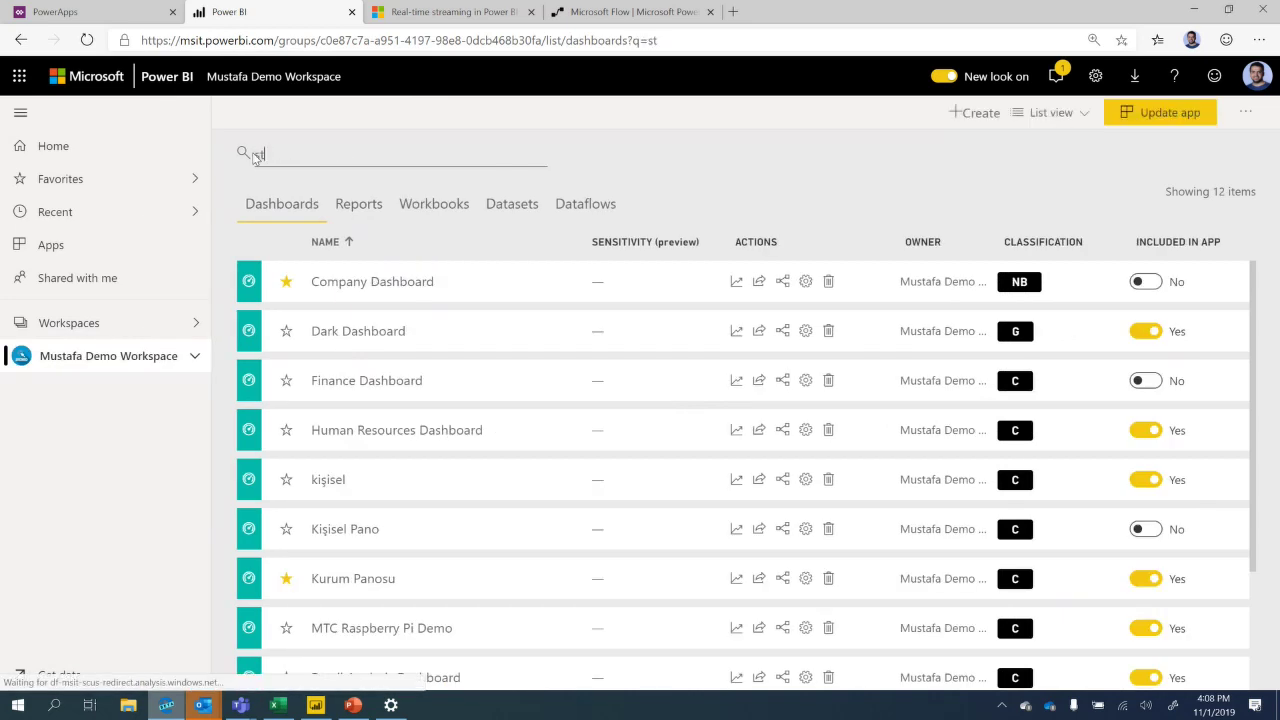
pyautogui.write('stre')
pyautogui.click(437, 285)
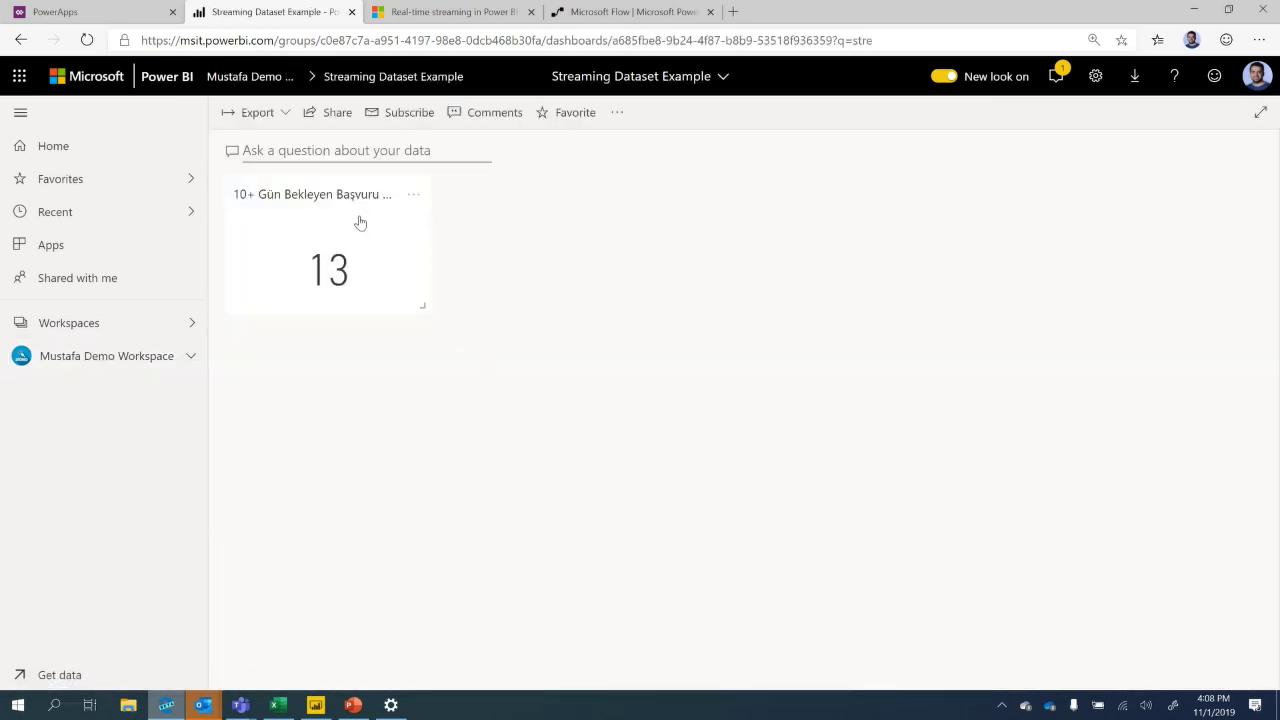
# Review the tile sources available for the dashboard, down to Custom Streaming Data, and close without adding a tile.
pyautogui.click(618, 113)
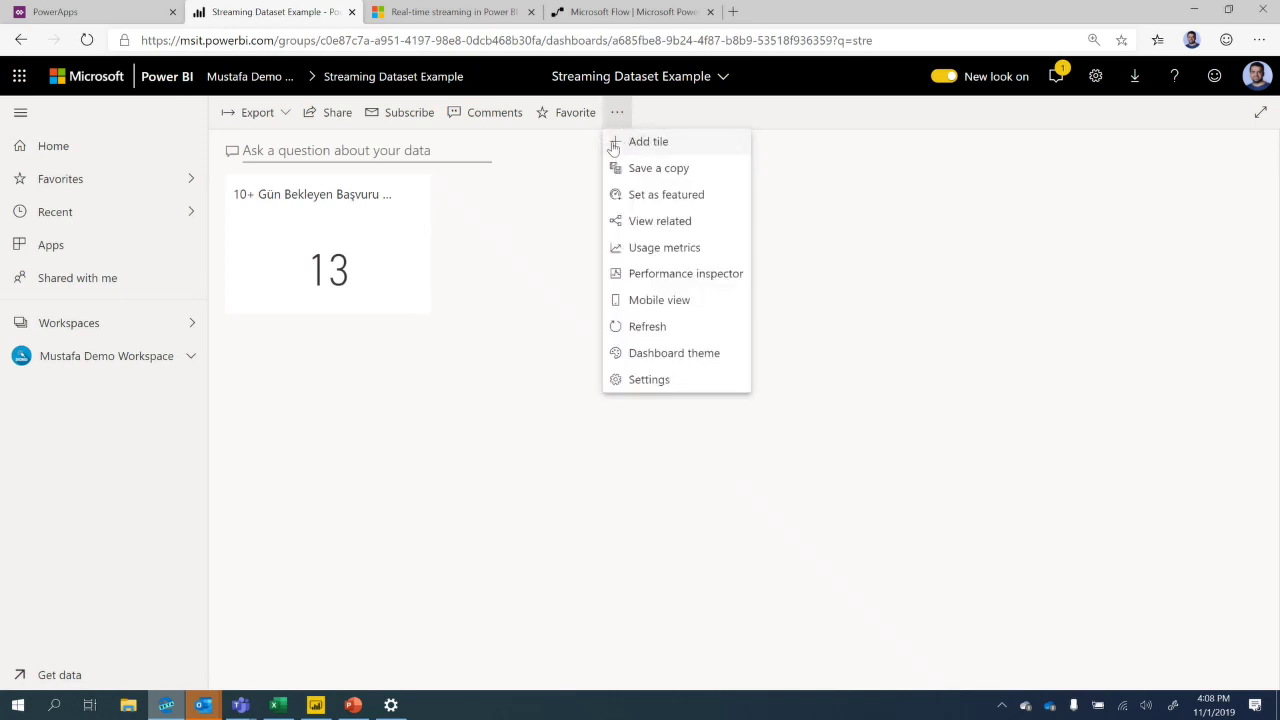
pyautogui.click(640, 142)
pyautogui.scroll(-2, 957, 423)
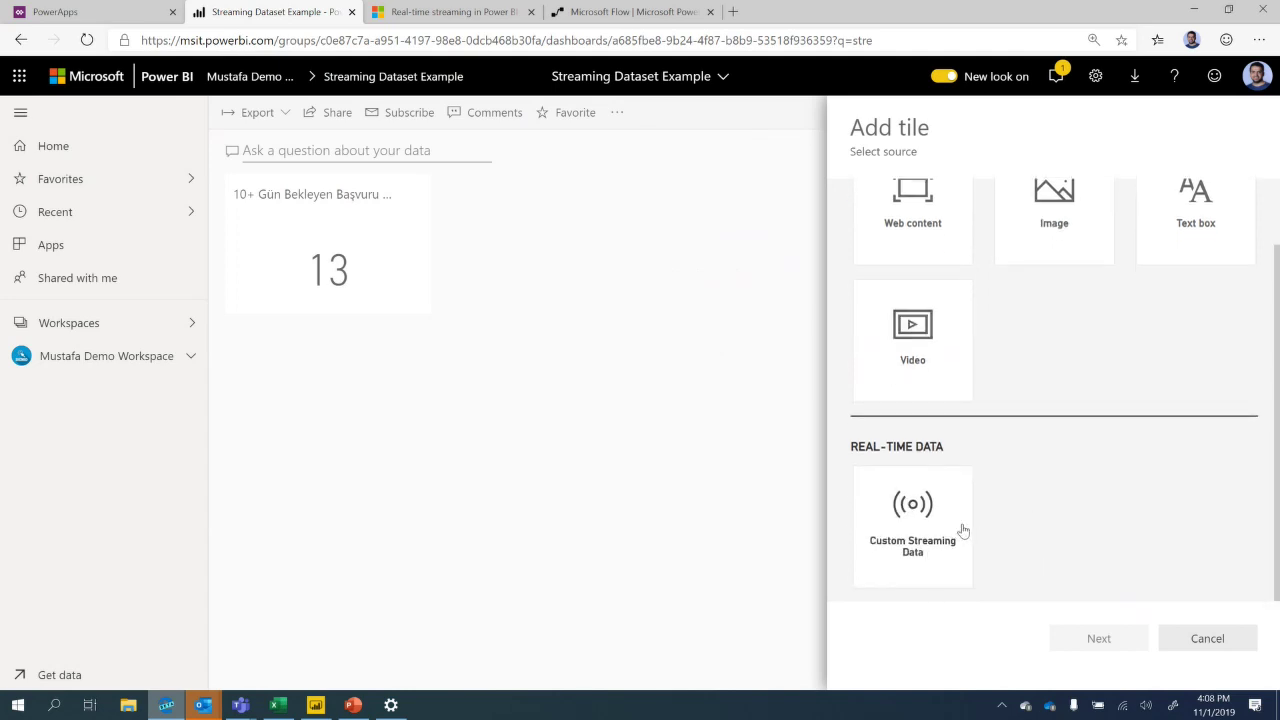
pyautogui.click(1180, 634)
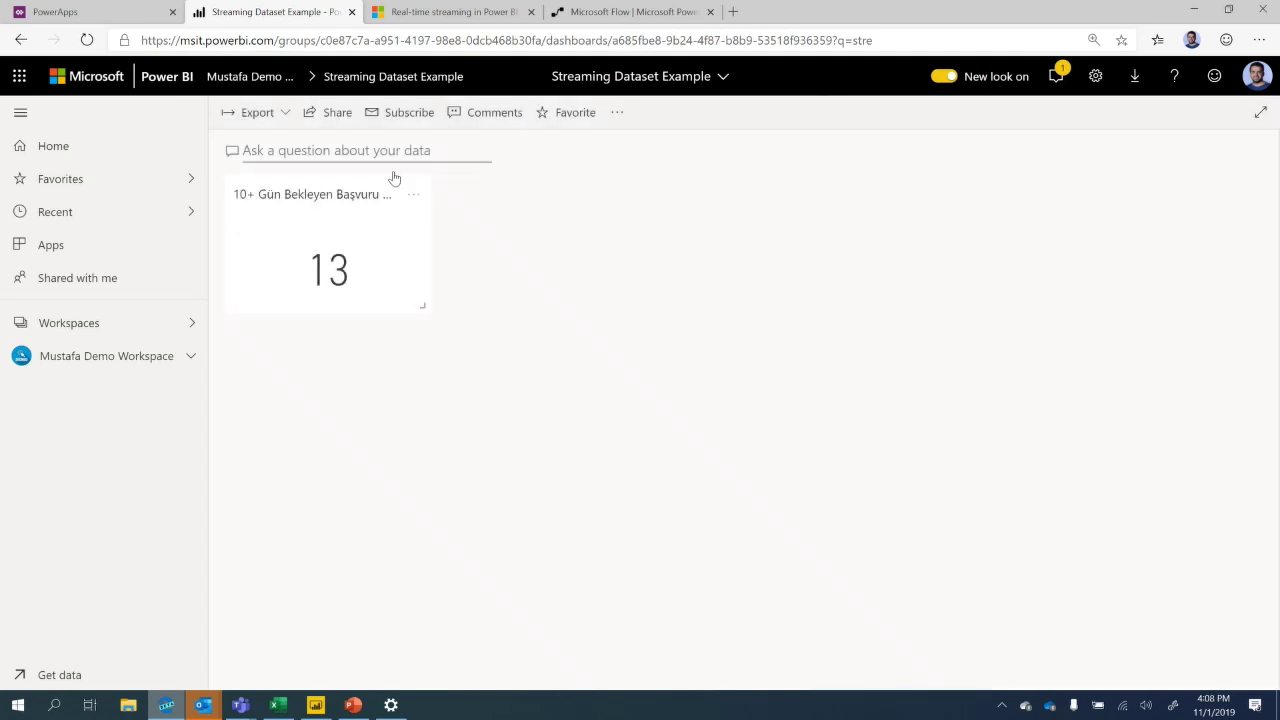
# Return to the demo workspace's content list and start creating a new streaming dataset.
pyautogui.click(284, 80)
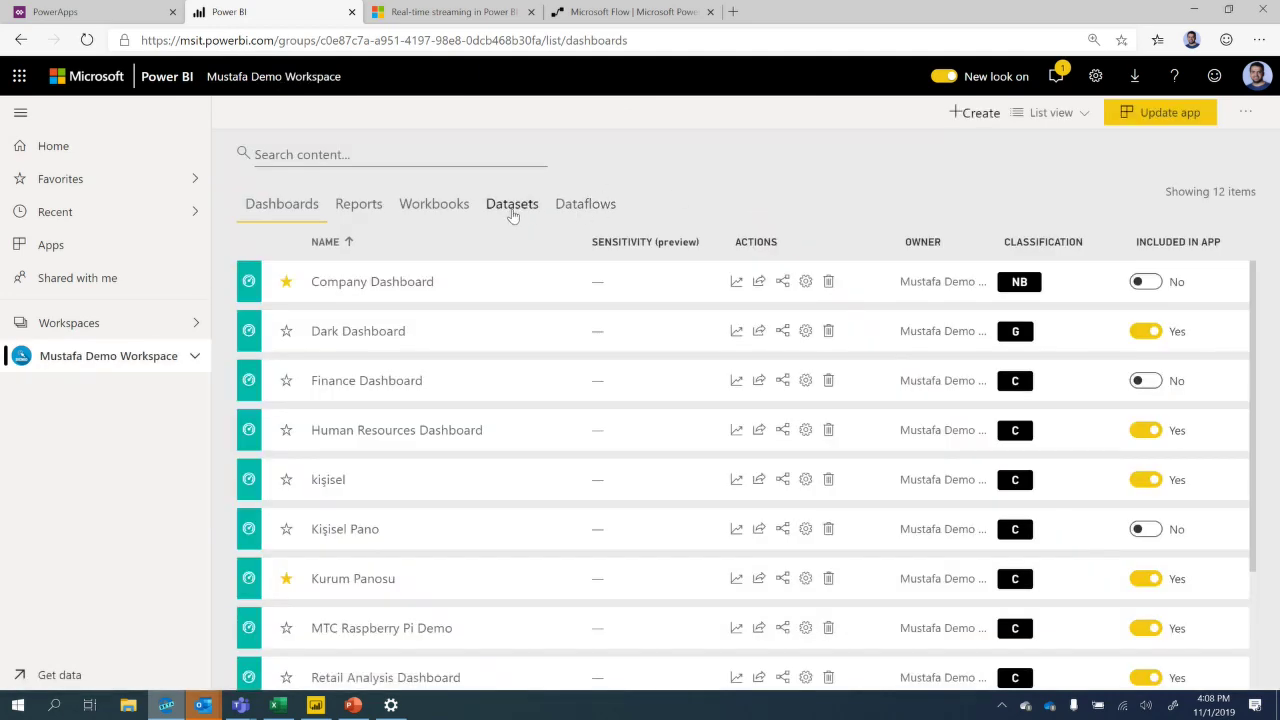
pyautogui.click(972, 113)
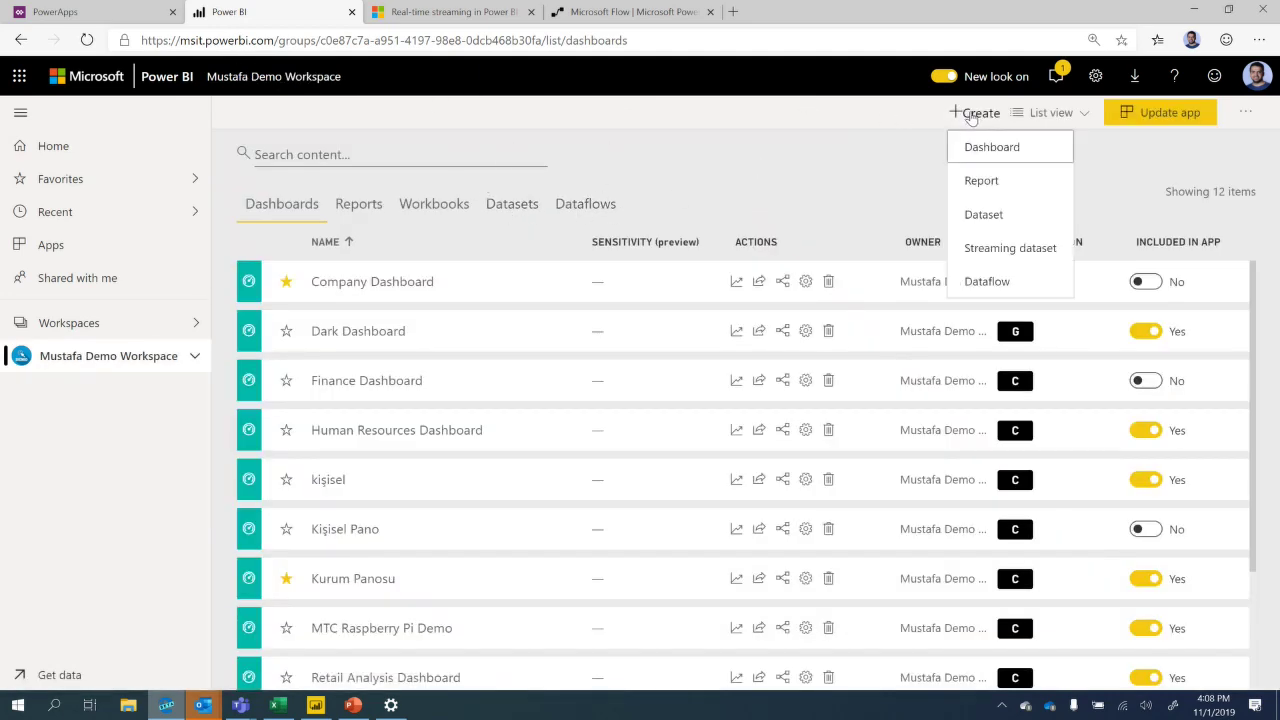
pyautogui.click(984, 251)
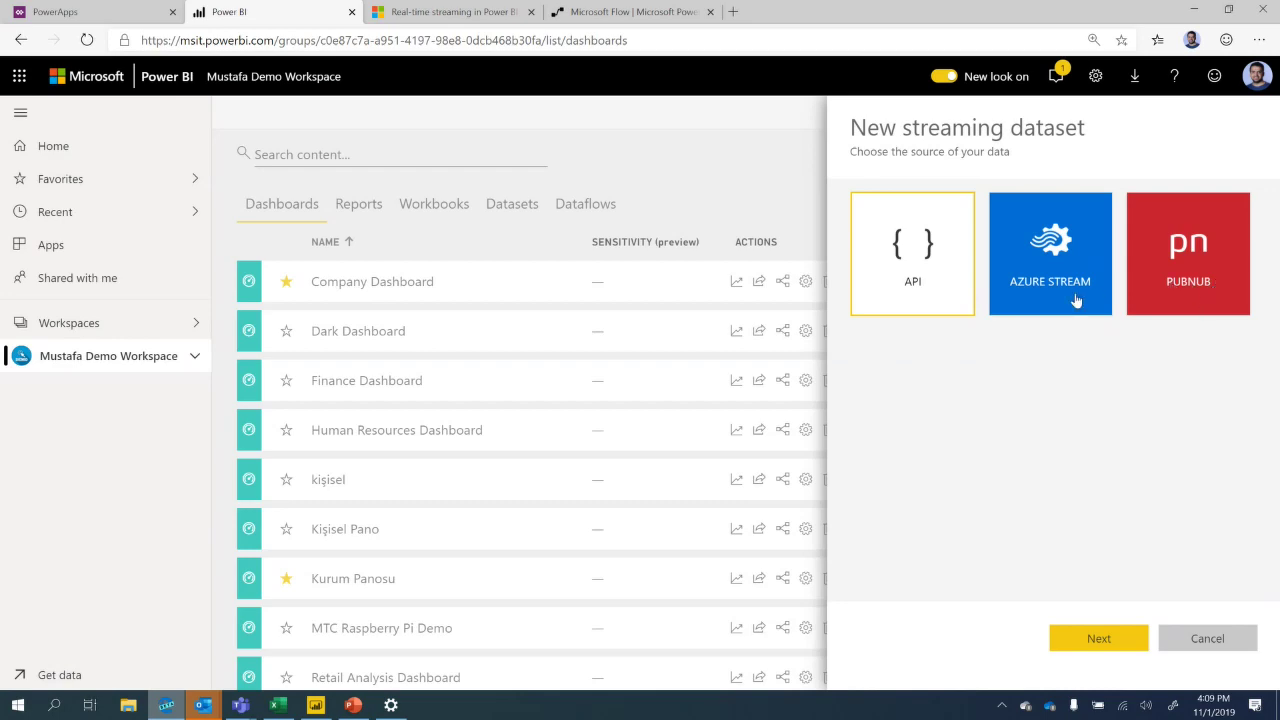
# Switch to the Real-time streaming in Power BI article and examine its introduction and the types of real-time datasets.
pyautogui.click(466, 14)
pyautogui.scroll(-1, 818, 373)
pyautogui.scroll(-3, 818, 373)
pyautogui.scroll(5, 590, 190)
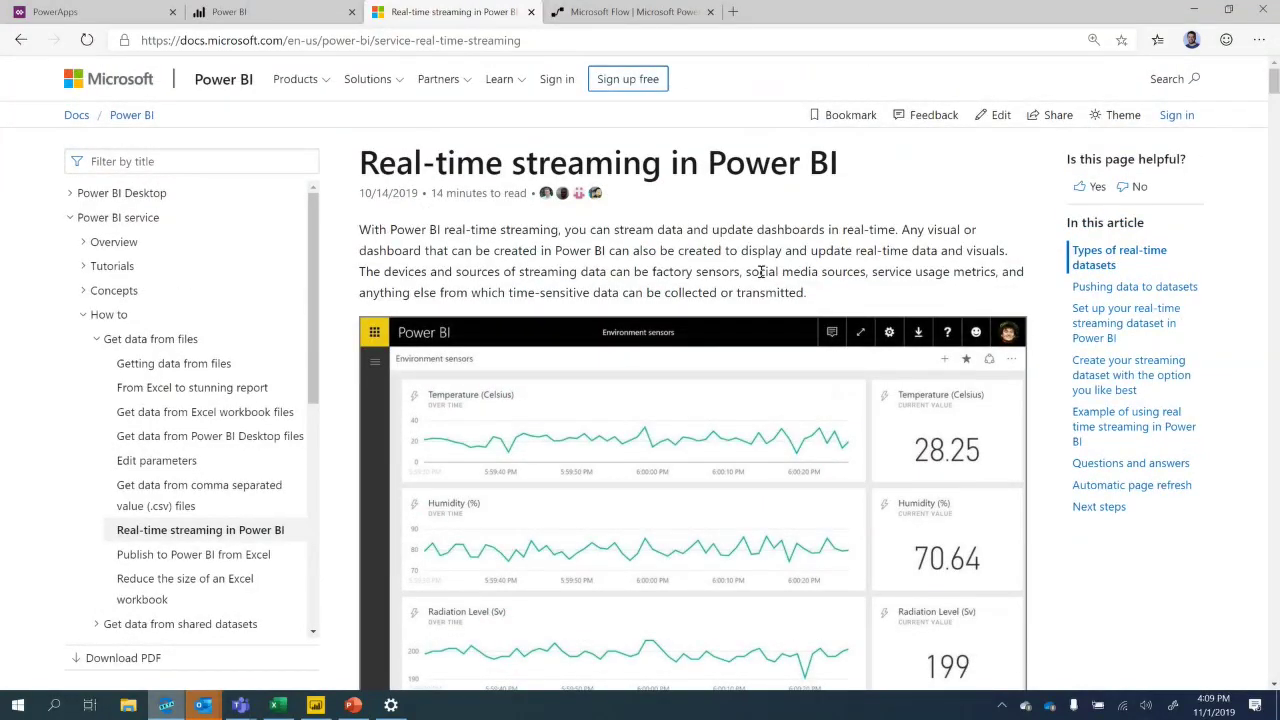
pyautogui.scroll(-5, 776, 275)
pyautogui.scroll(-4, 776, 275)
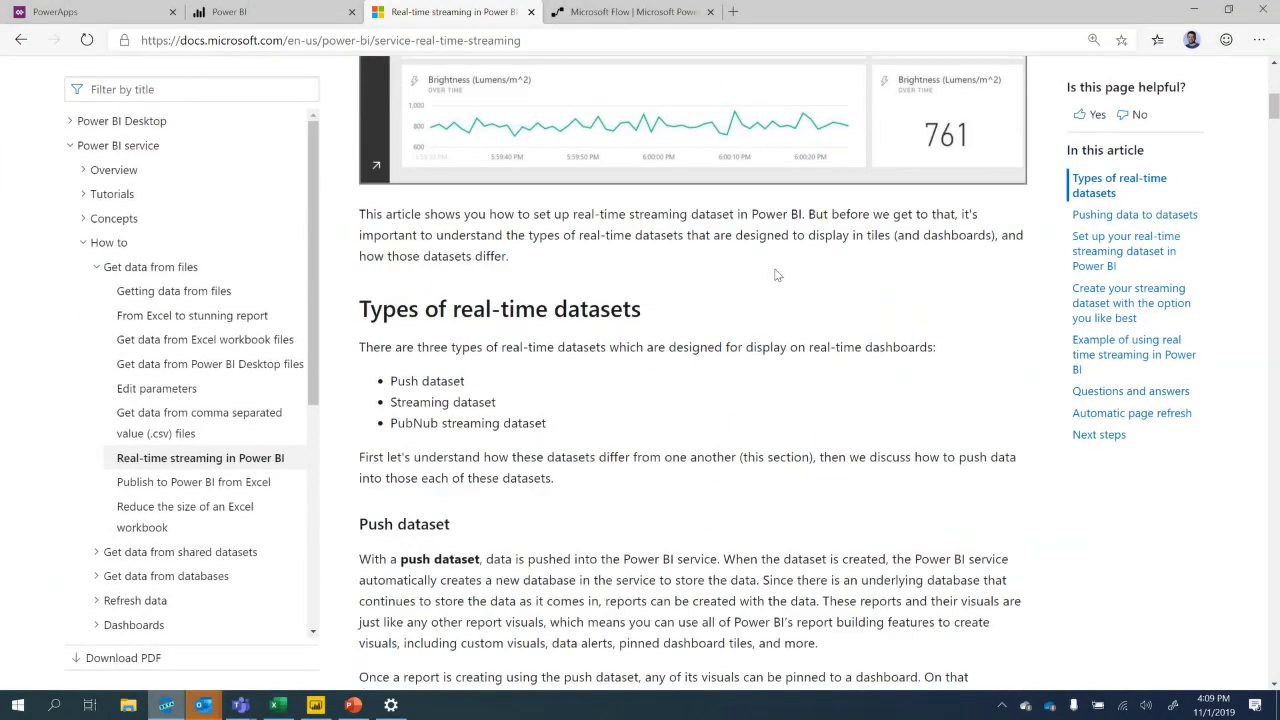
pyautogui.scroll(9, 530, 290)
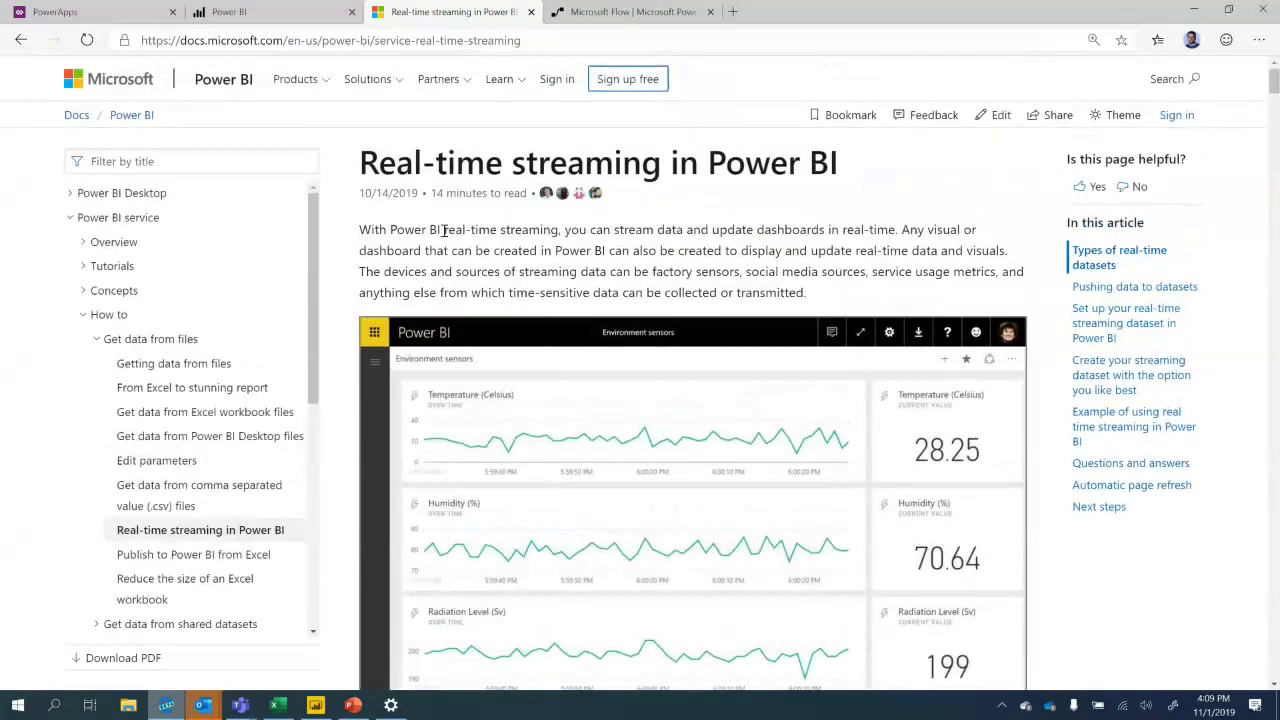
pyautogui.scroll(-7, 550, 432)
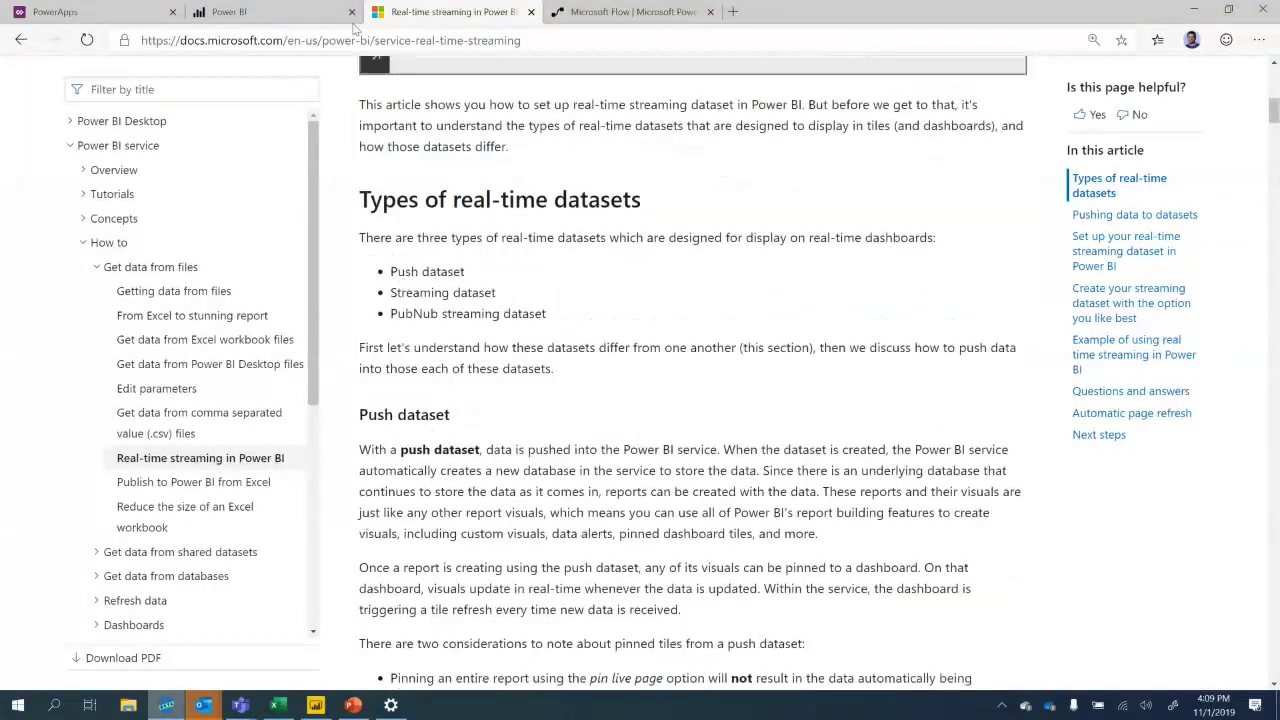
# Back in Power BI, choose API as the new streaming dataset's source and name the dataset etkinlikkisi.
pyautogui.click(229, 11)
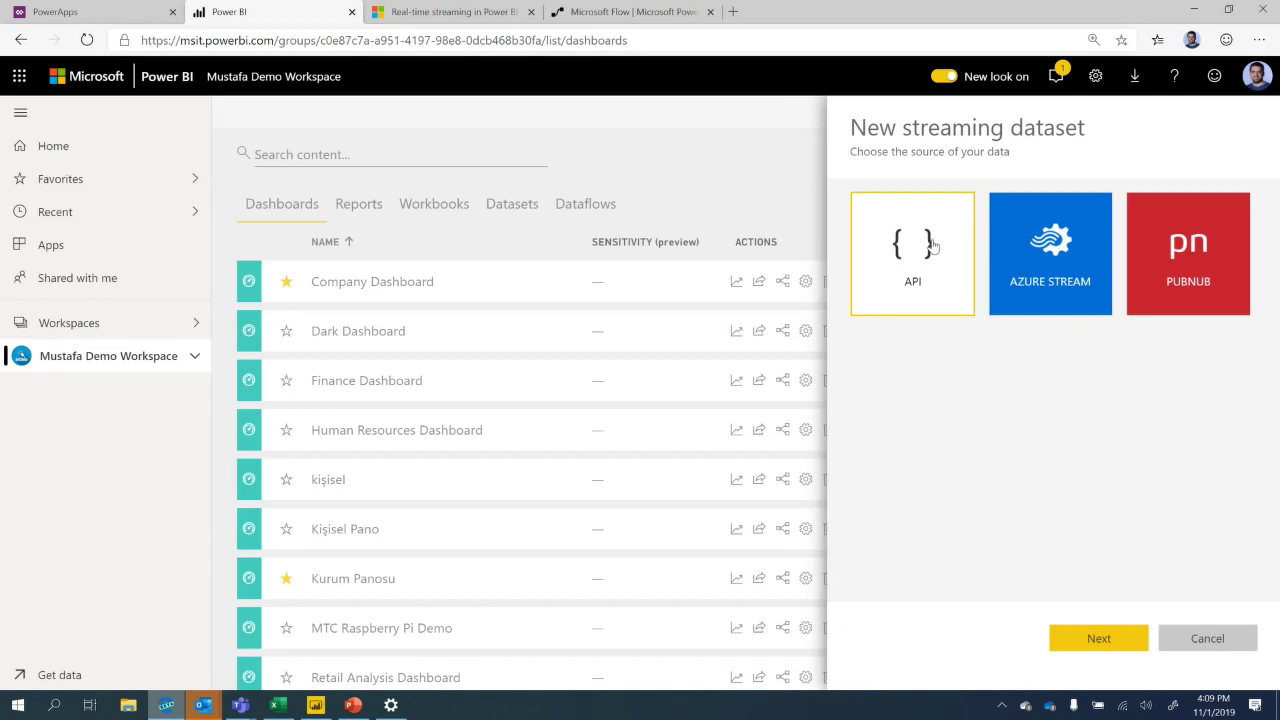
pyautogui.click(1100, 641)
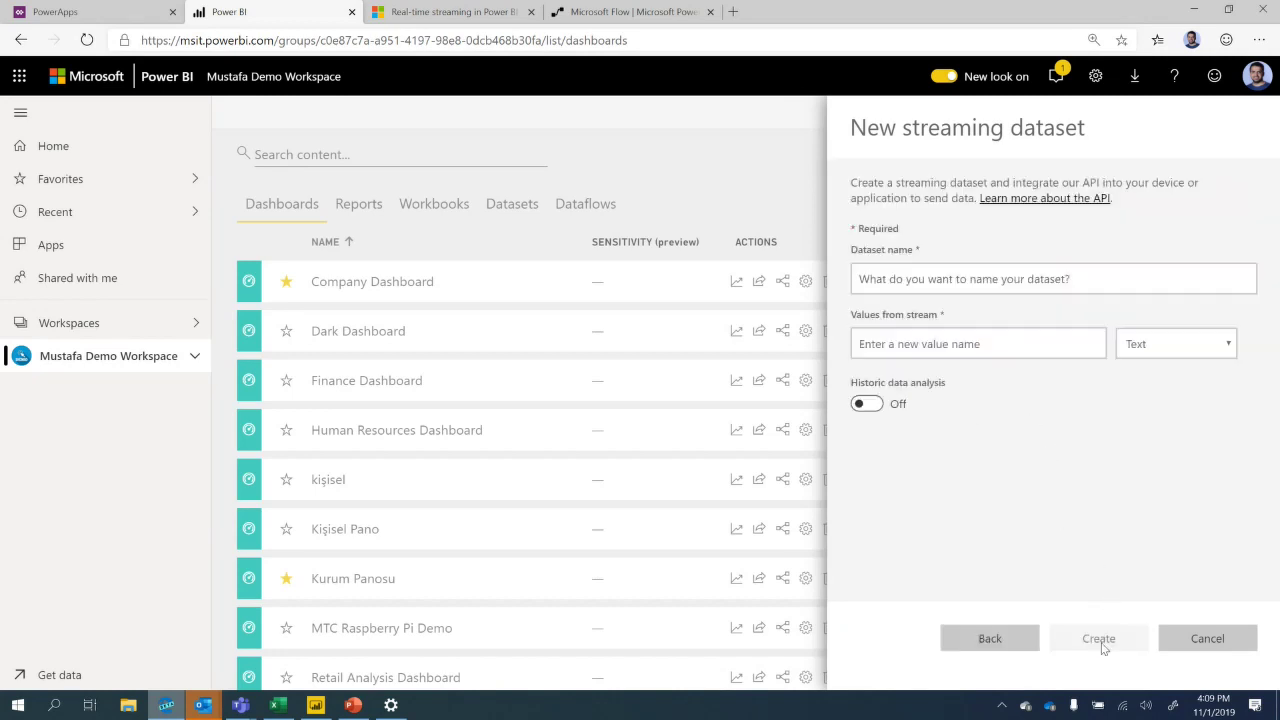
pyautogui.click(907, 286)
pyautogui.write('etk')
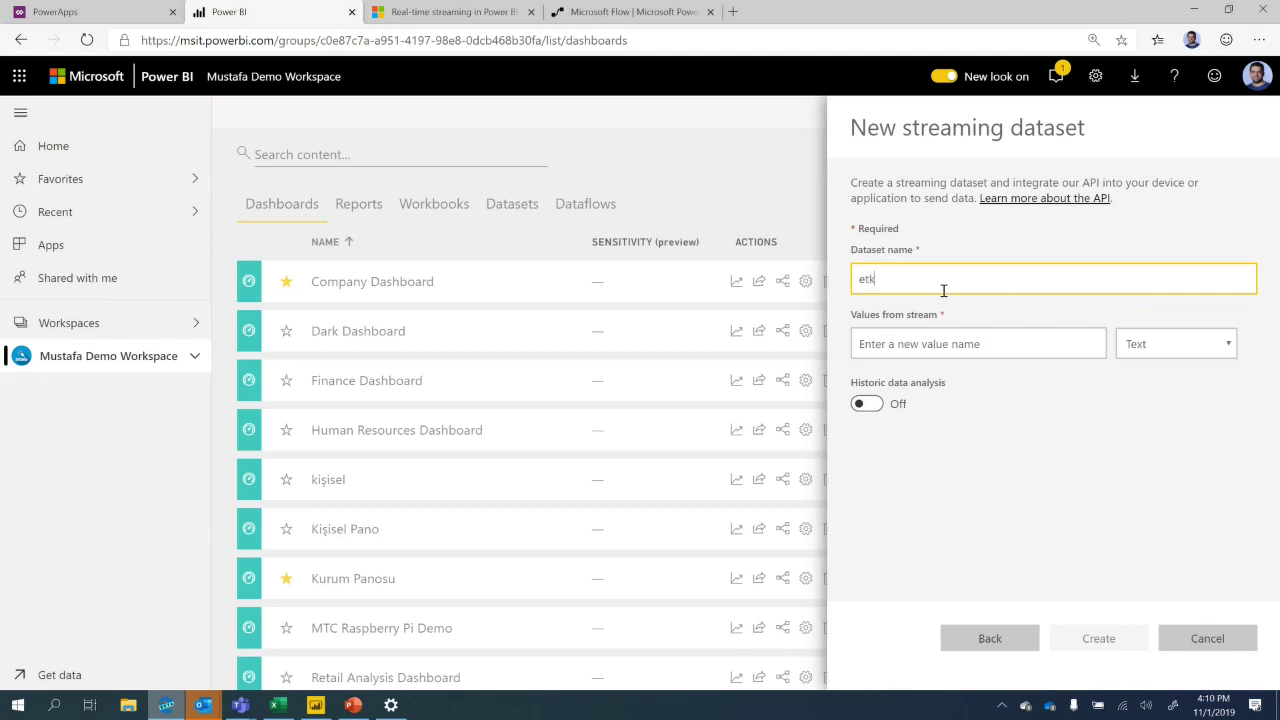
pyautogui.write('isi')
# Add a first stream value named kapiid with the type Number.
pyautogui.click(940, 348)
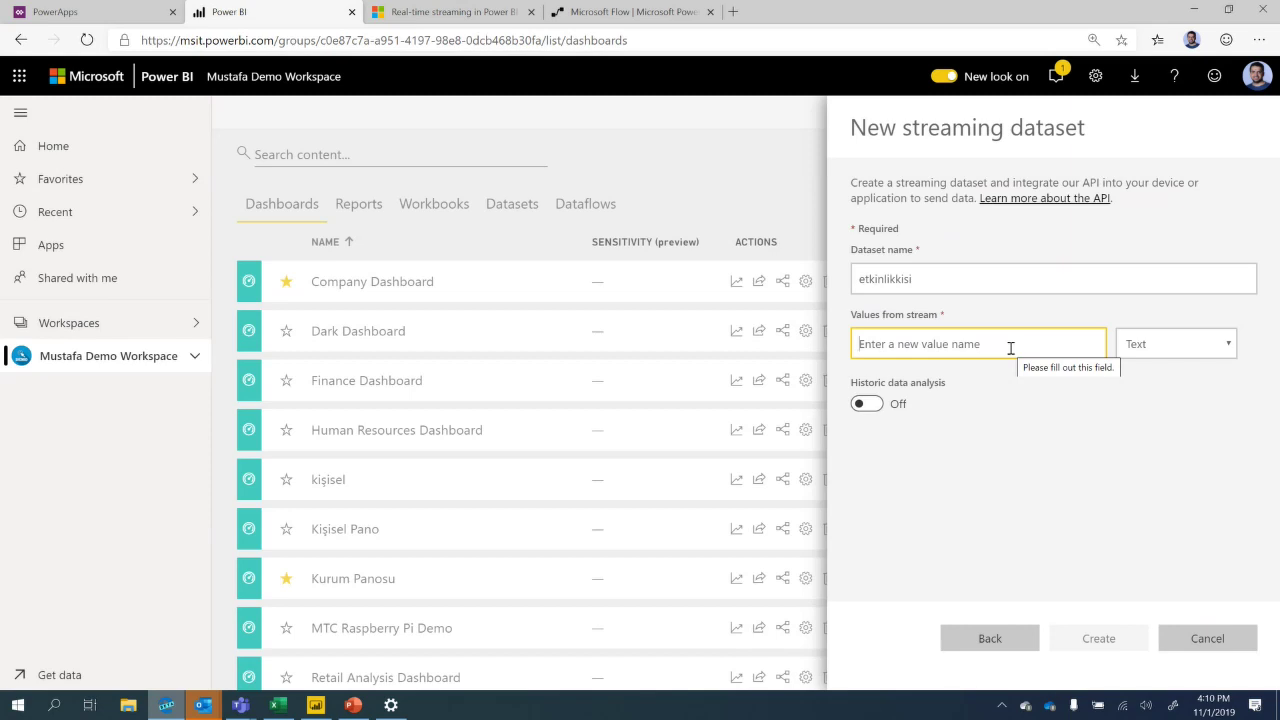
pyautogui.write('kapi')
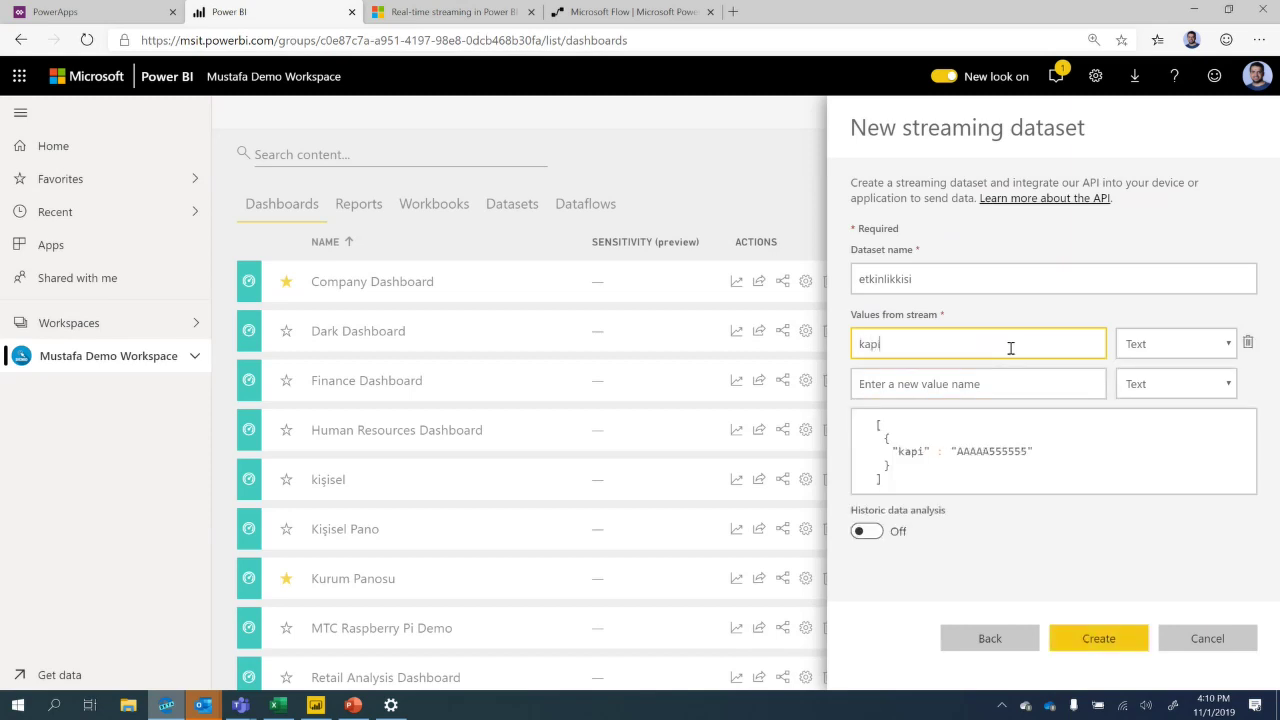
pyautogui.write('id')
pyautogui.click(1150, 344)
pyautogui.click(1165, 396)
# Add a second stream value named datetime with the type DateTime.
pyautogui.click(1010, 384)
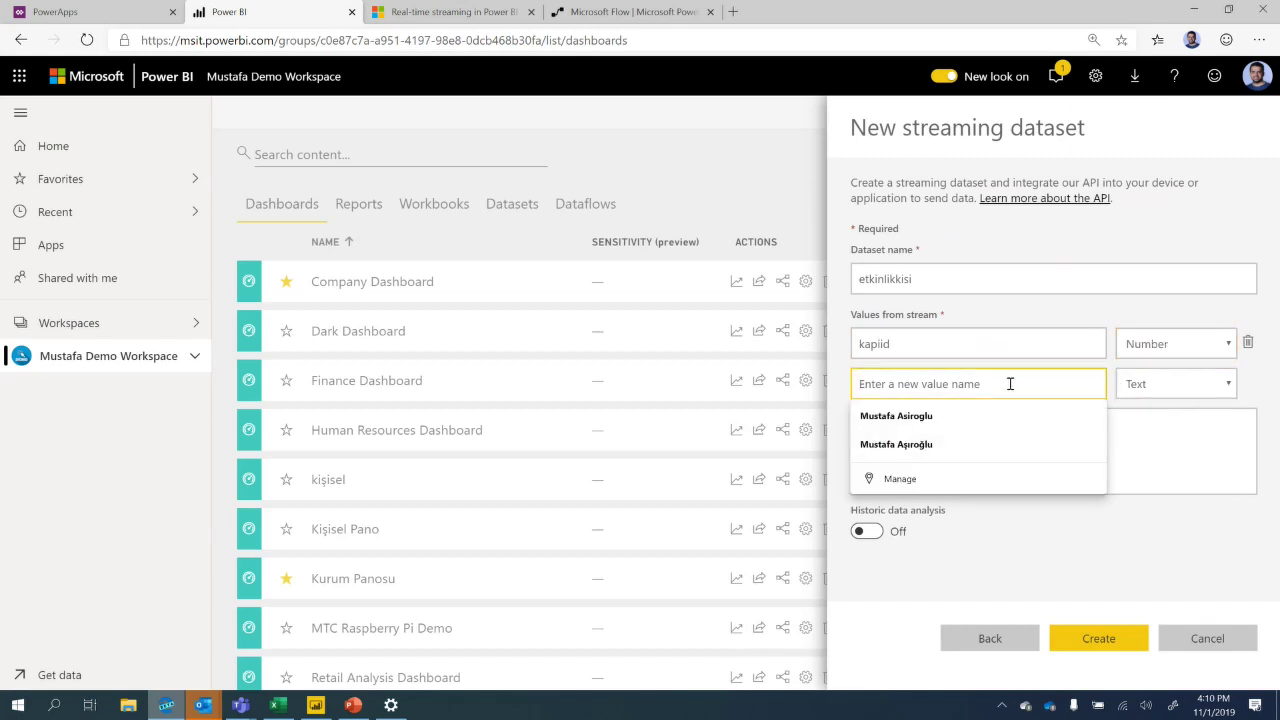
pyautogui.write('datetime')
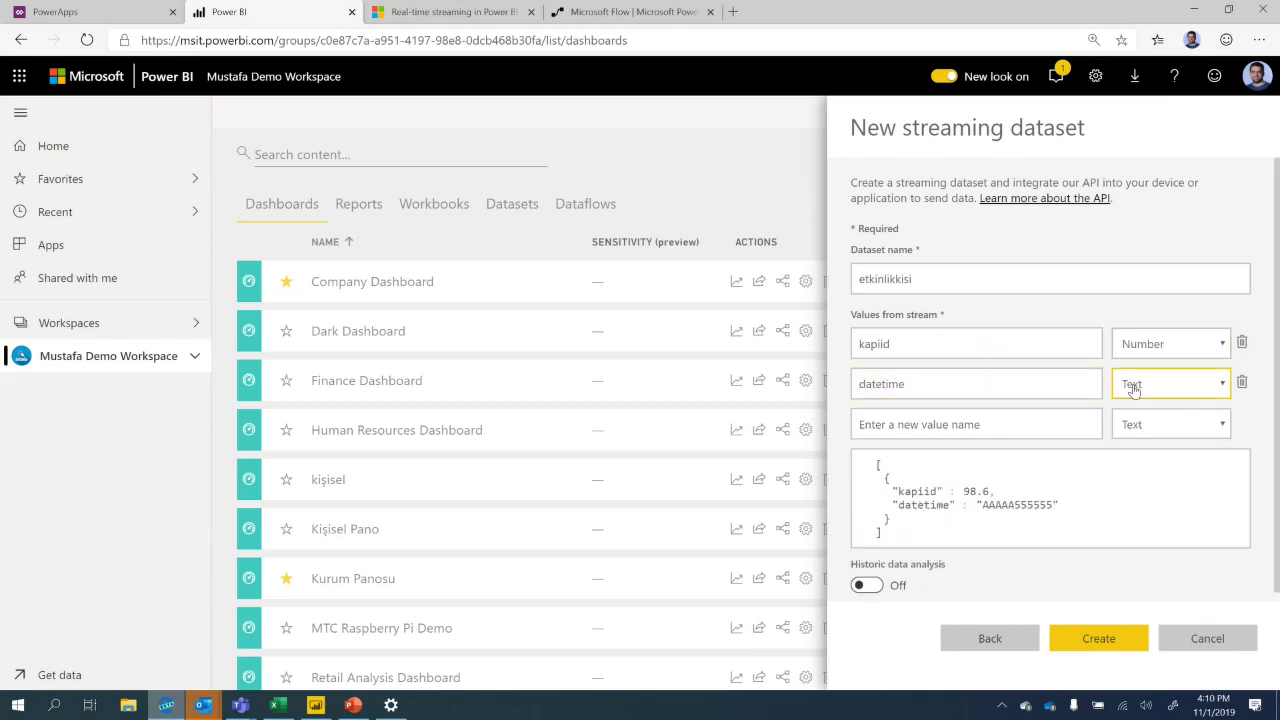
pyautogui.click(1133, 388)
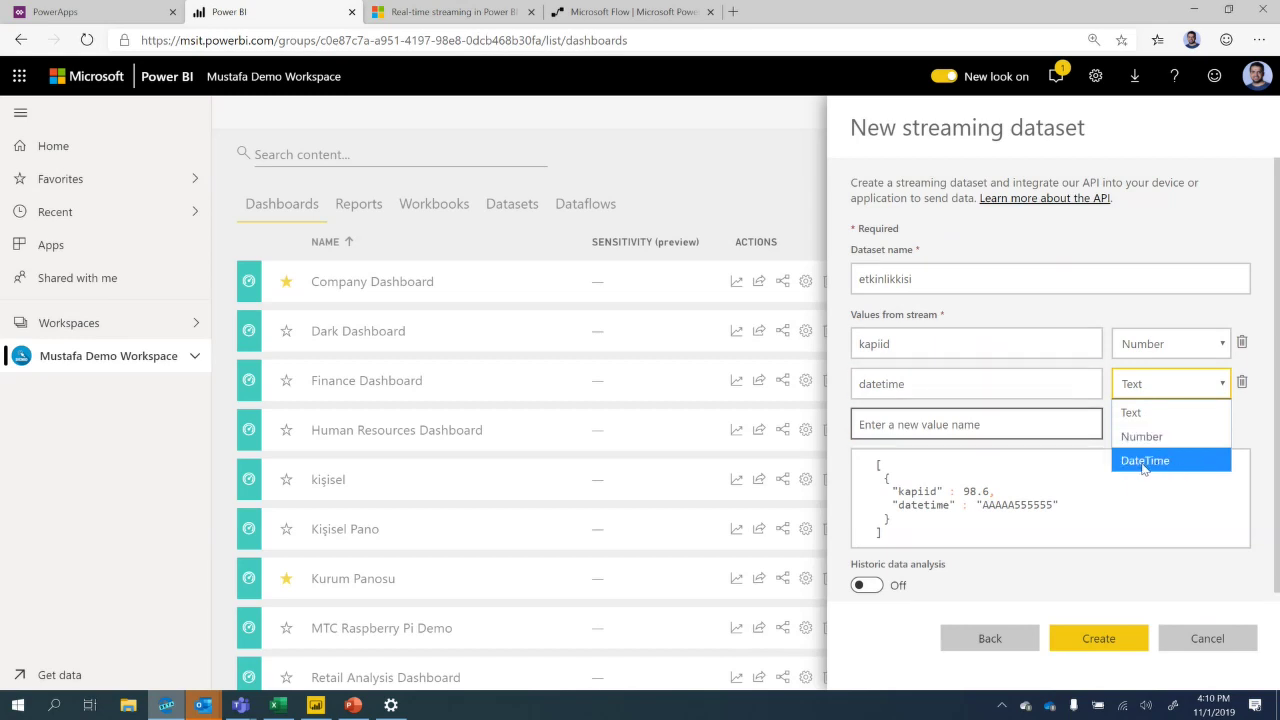
pyautogui.click(1145, 462)
# Add a third stream value named kisisayisi with the type Number.
pyautogui.click(953, 430)
pyautogui.write('ki')
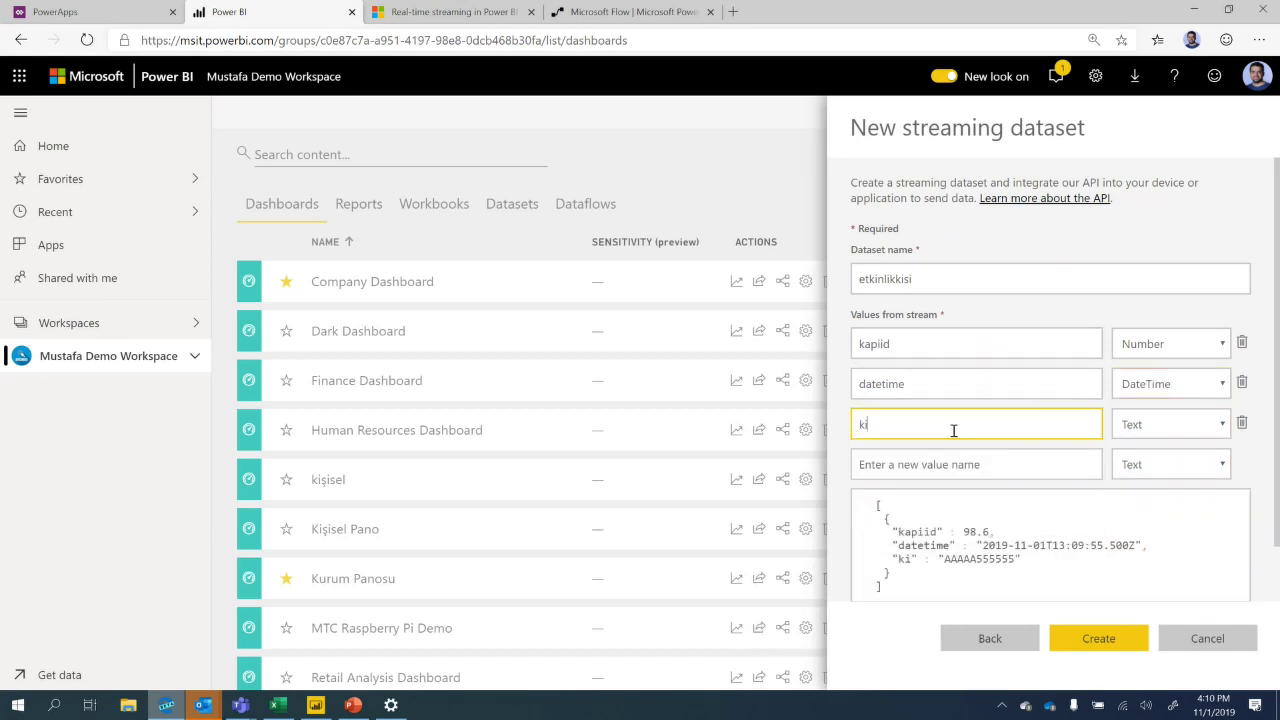
pyautogui.write('sisayisi')
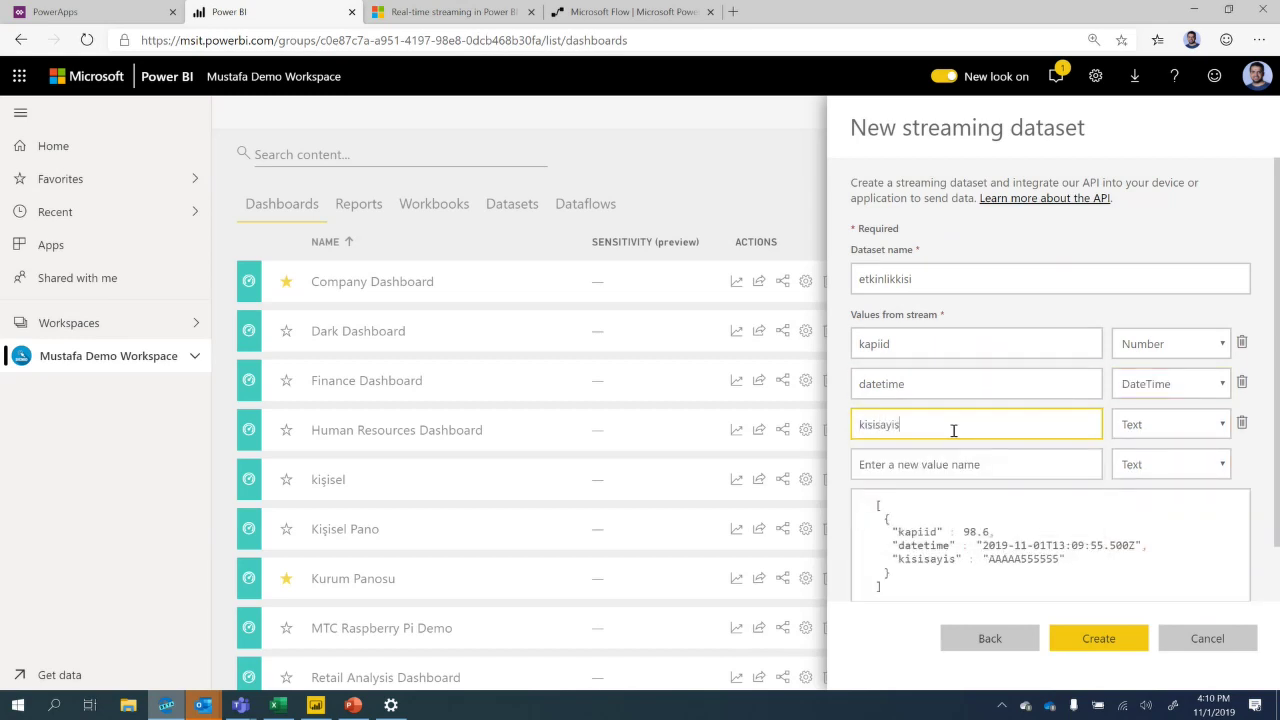
pyautogui.click(1160, 424)
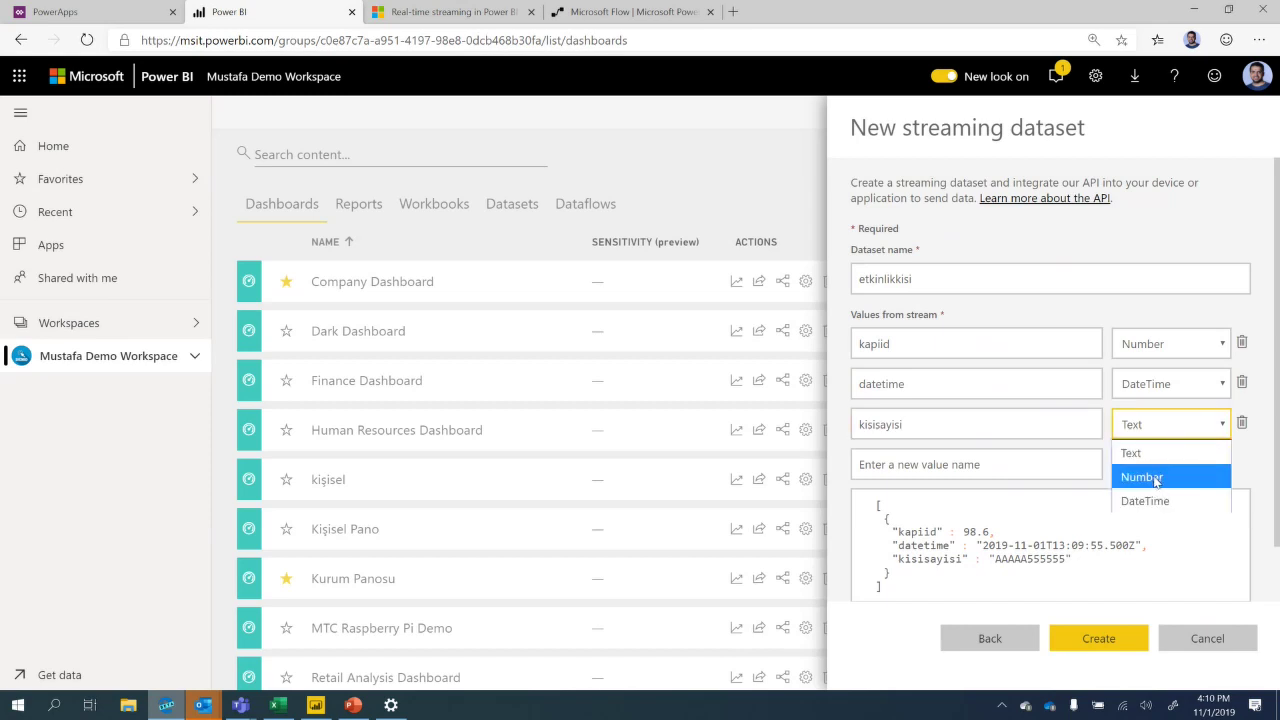
pyautogui.click(1155, 478)
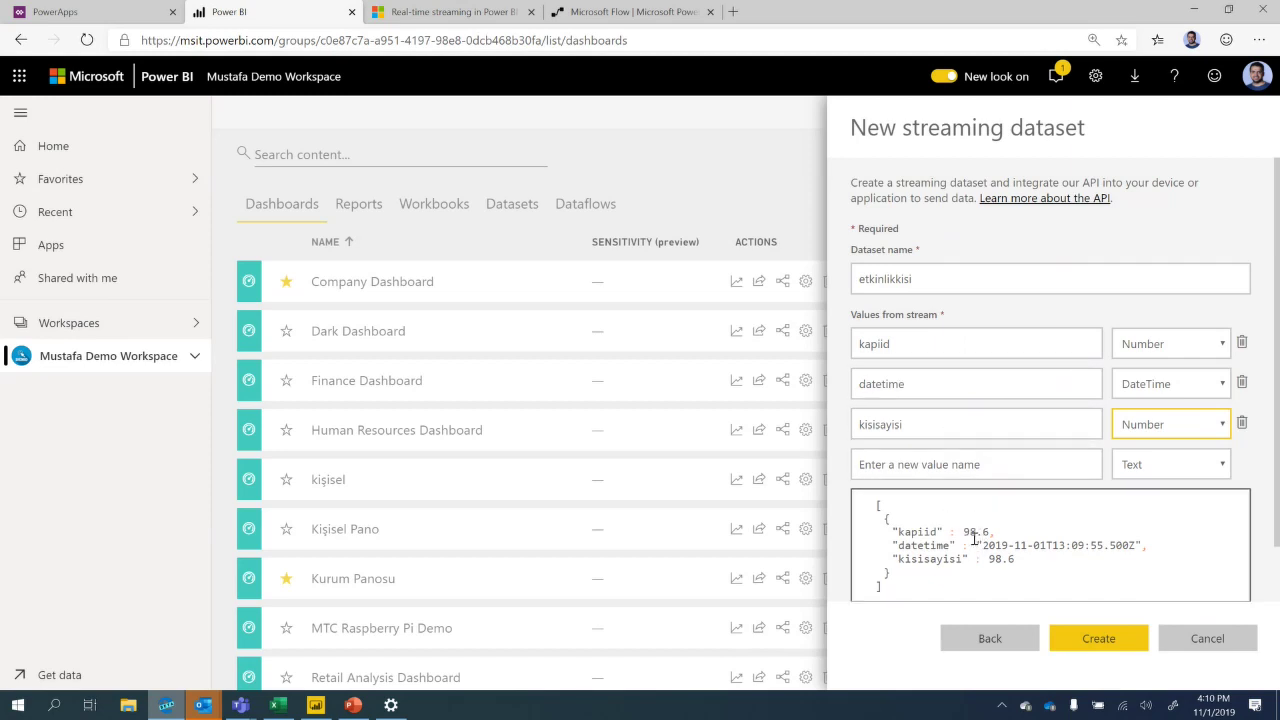
# Change the first stream value's type to Text and rename it kapiismi.
pyautogui.click(1221, 344)
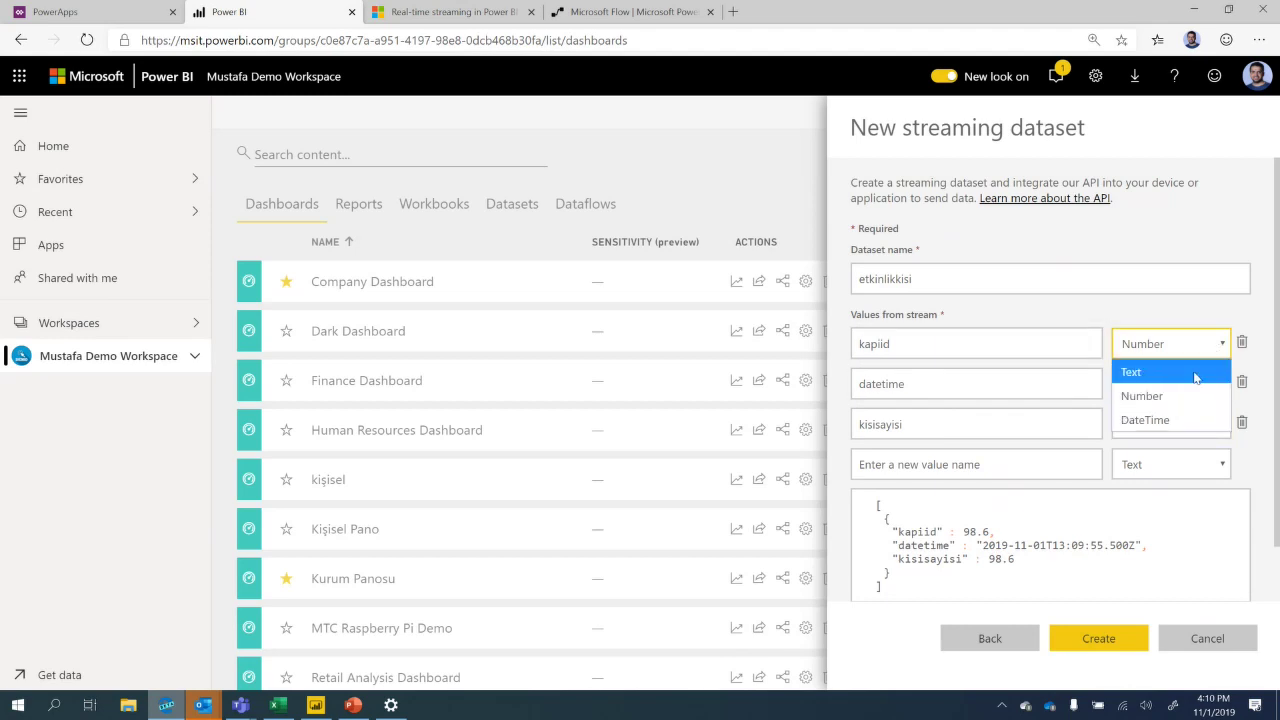
pyautogui.click(1185, 379)
pyautogui.doubleClick(971, 343)
pyautogui.write('kapi')
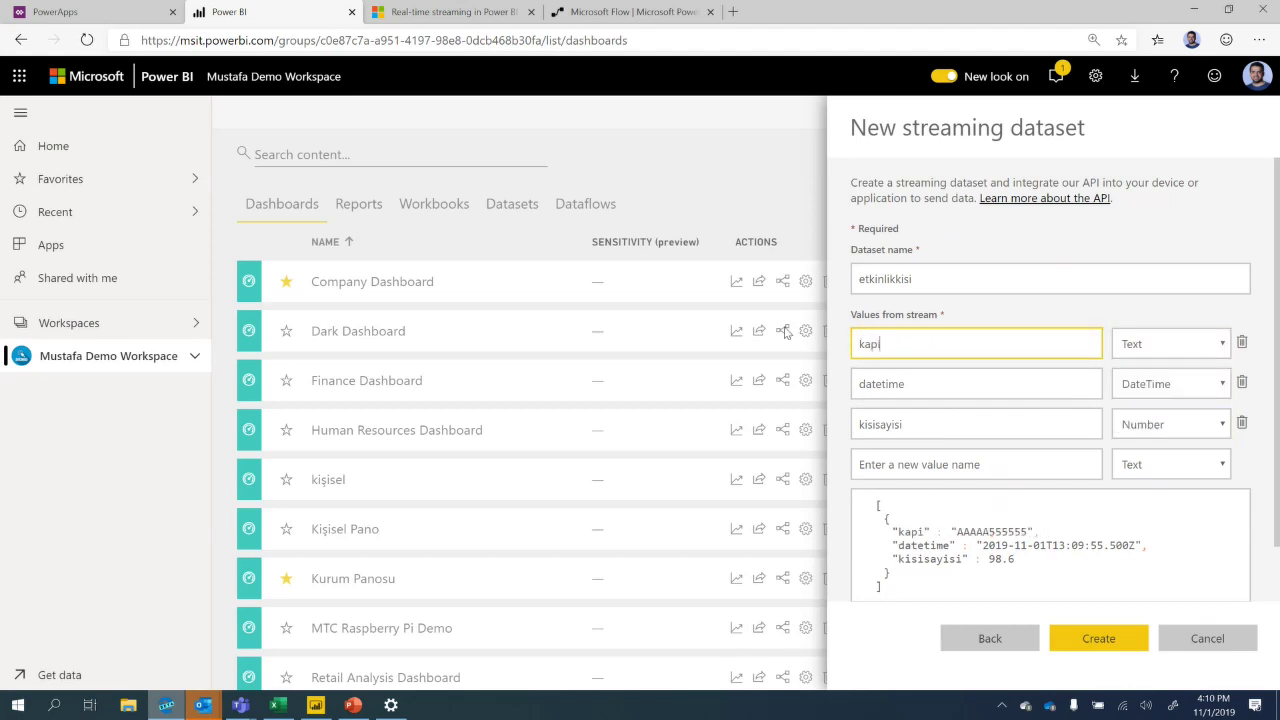
pyautogui.write('ismi')
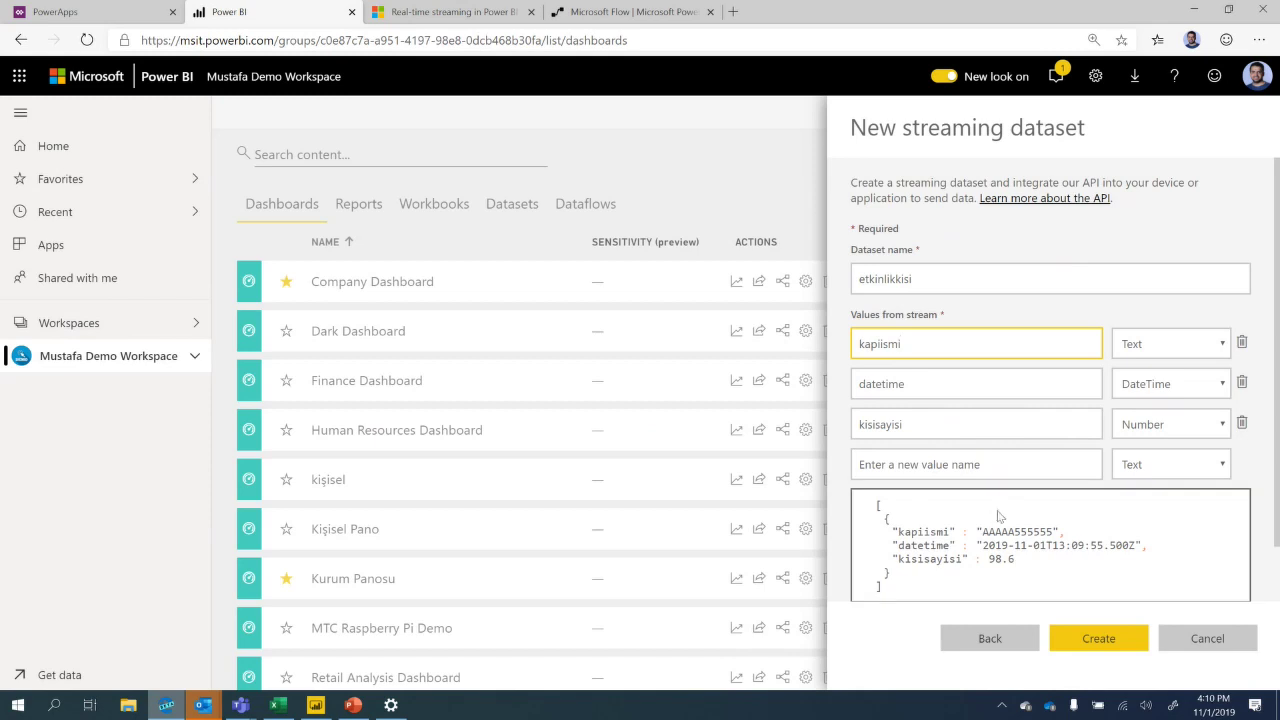
pyautogui.scroll(-1, 983, 366)
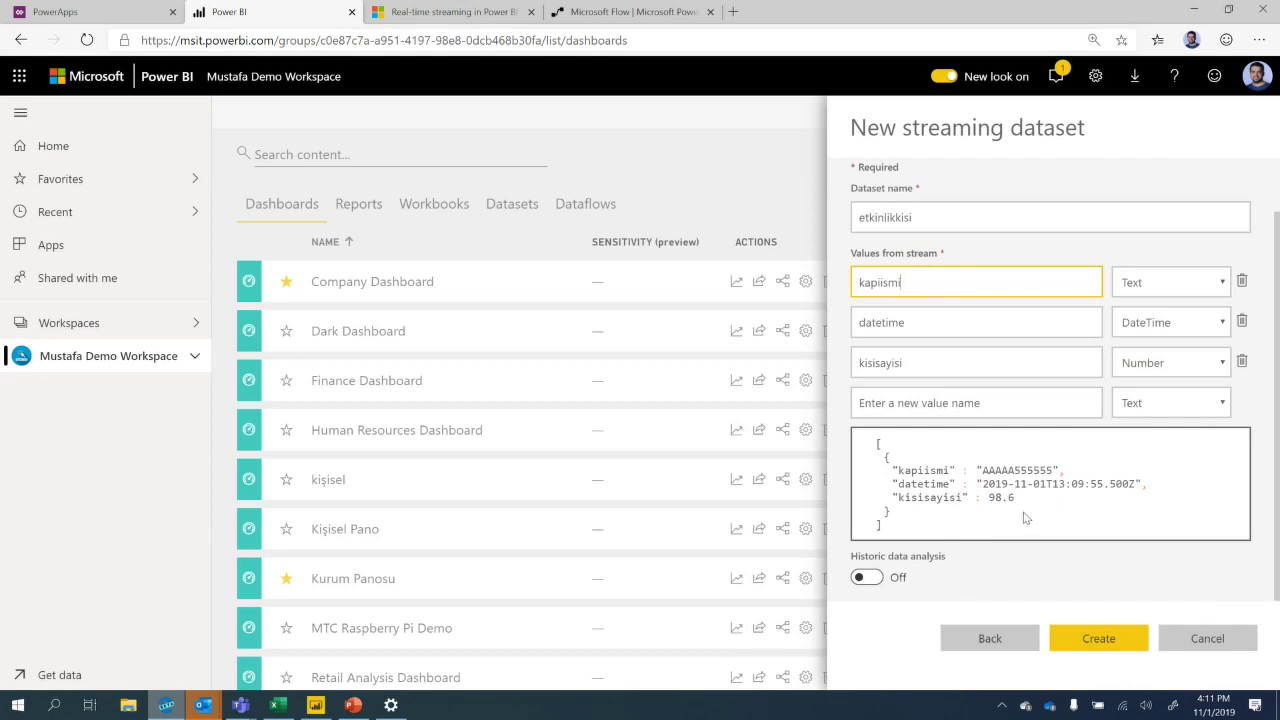
# Turn on historic data analysis for the new streaming dataset.
pyautogui.click(869, 579)
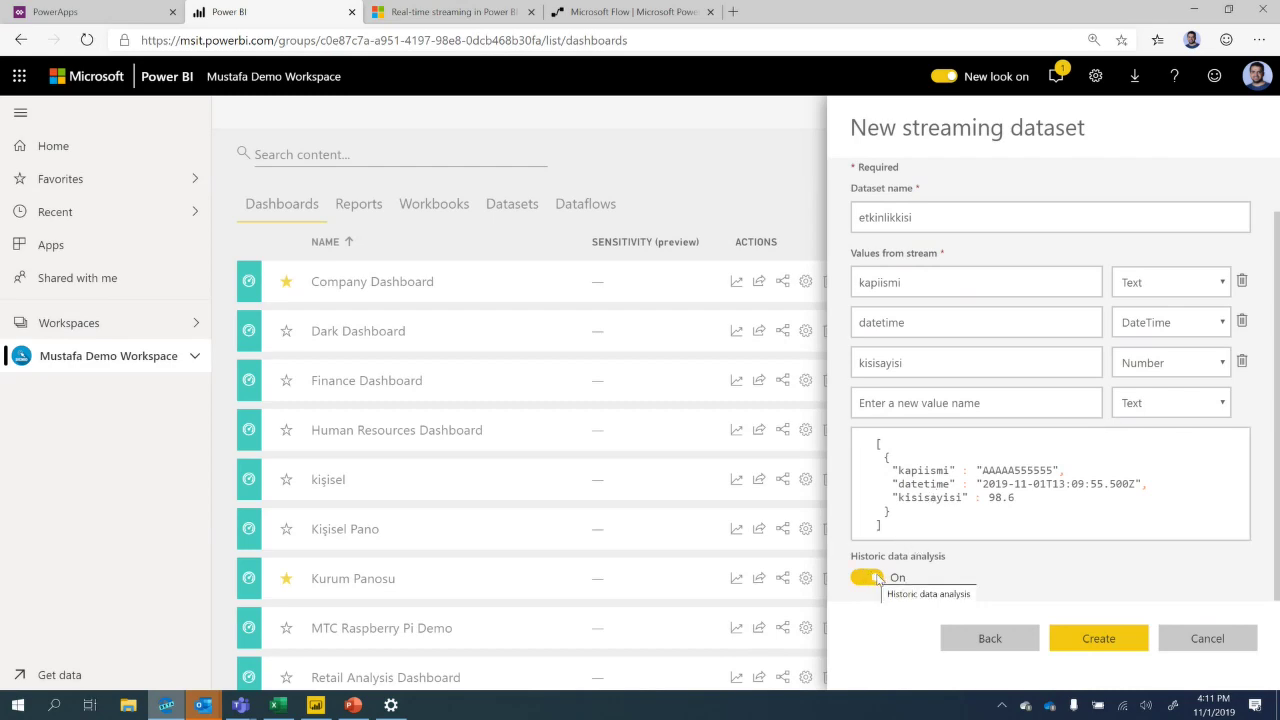
# Read the Push dataset and Streaming dataset sections of the real-time streaming documentation and return to the dataset form.
pyautogui.click(449, 22)
pyautogui.scroll(-3, 492, 318)
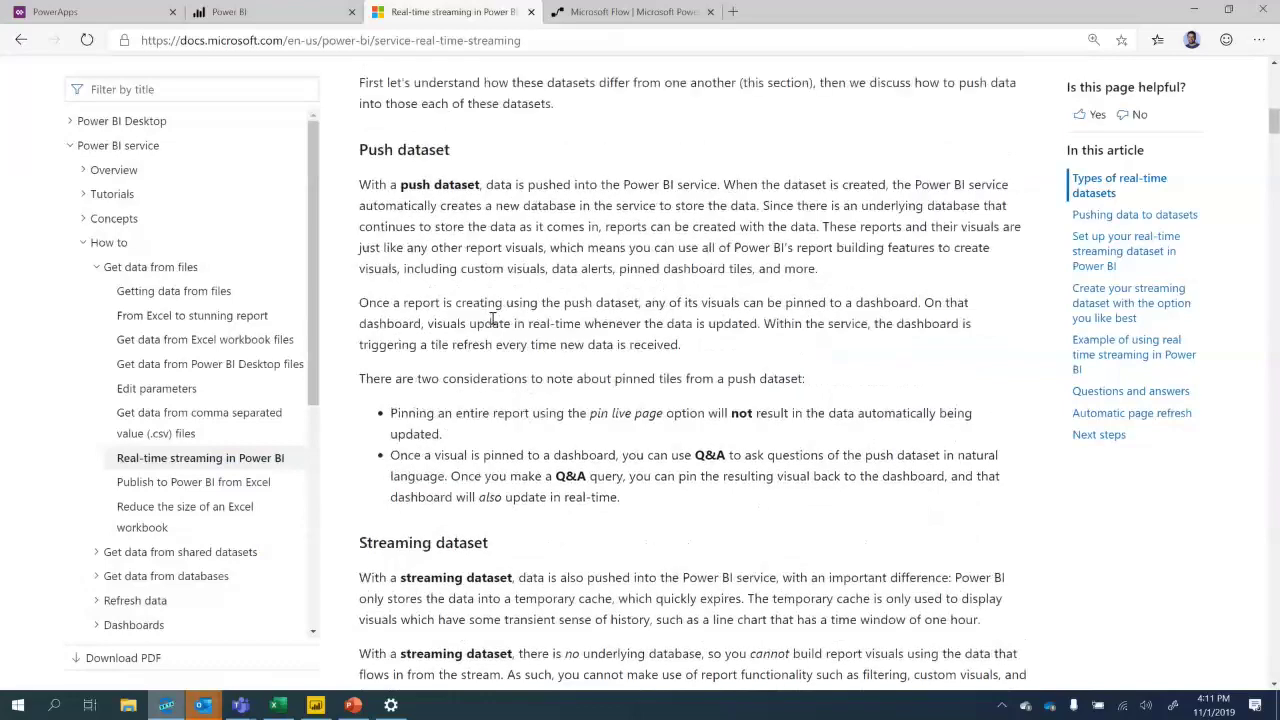
pyautogui.scroll(1, 492, 318)
pyautogui.moveTo(362, 262); pyautogui.dragTo(456, 270)
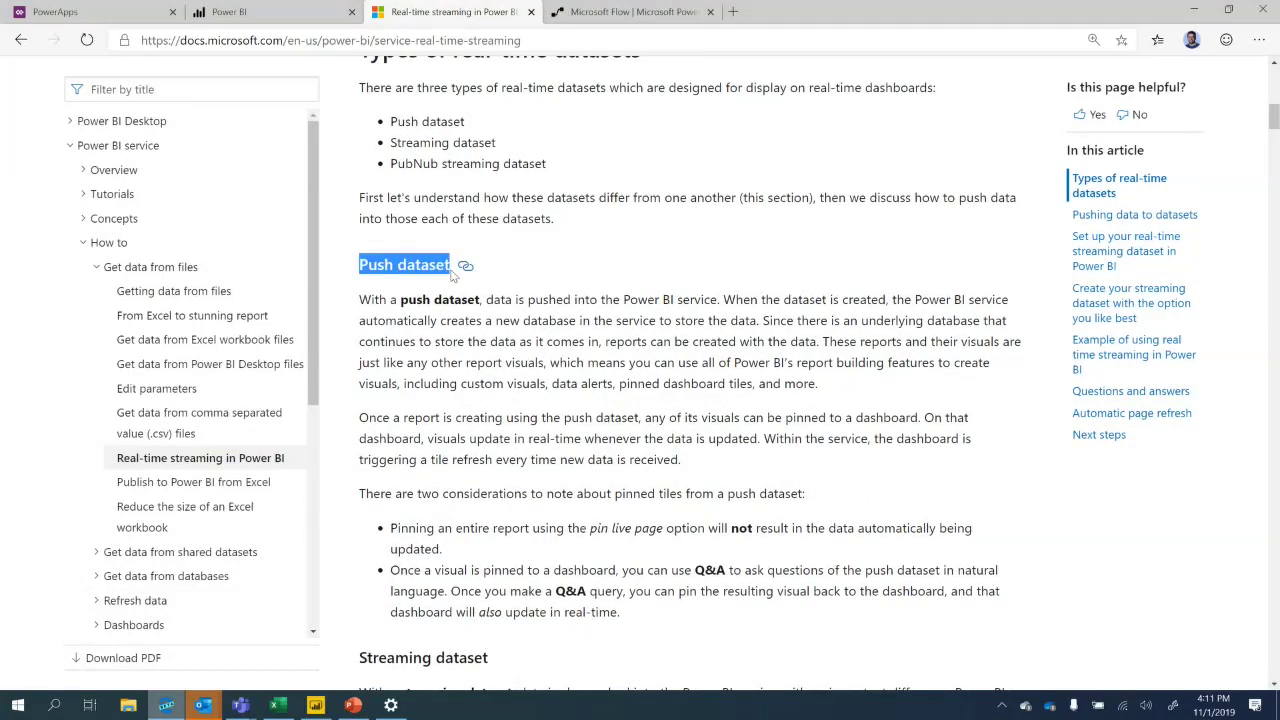
pyautogui.scroll(-3, 460, 480)
pyautogui.moveTo(359, 432); pyautogui.dragTo(492, 448)
pyautogui.click(492, 448)
pyautogui.scroll(1, 480, 440)
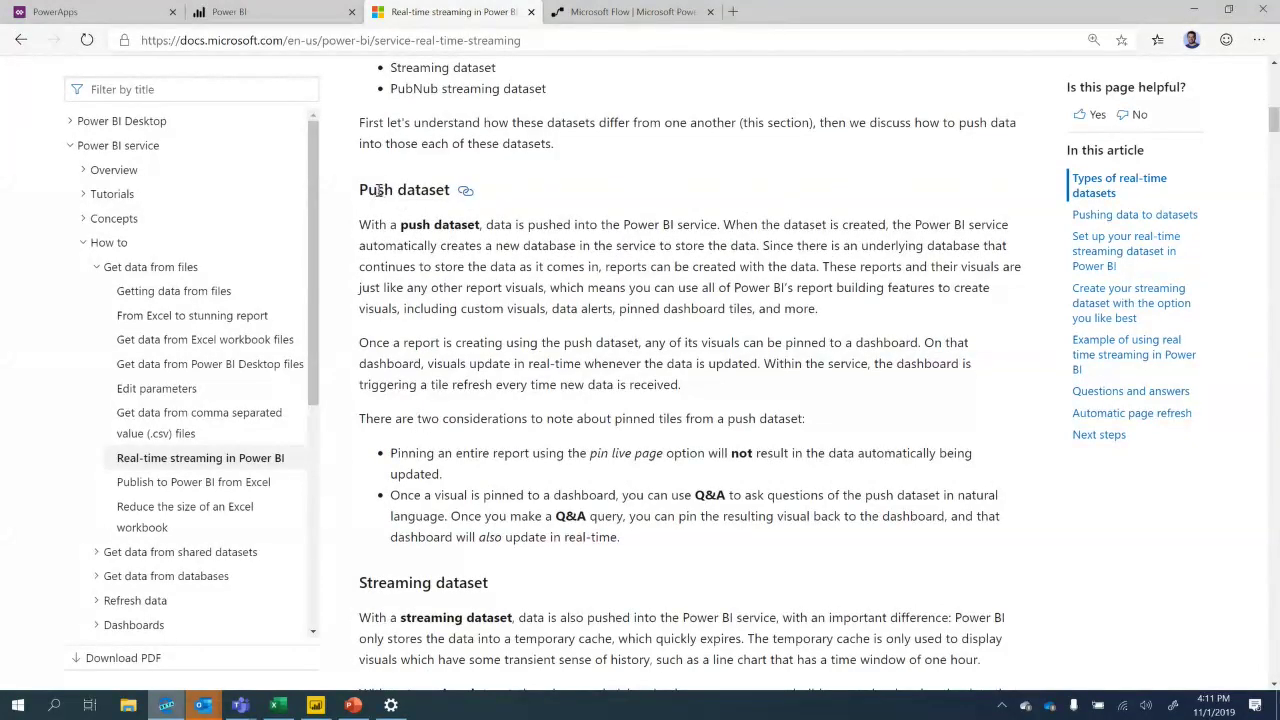
pyautogui.moveTo(361, 190); pyautogui.dragTo(681, 549)
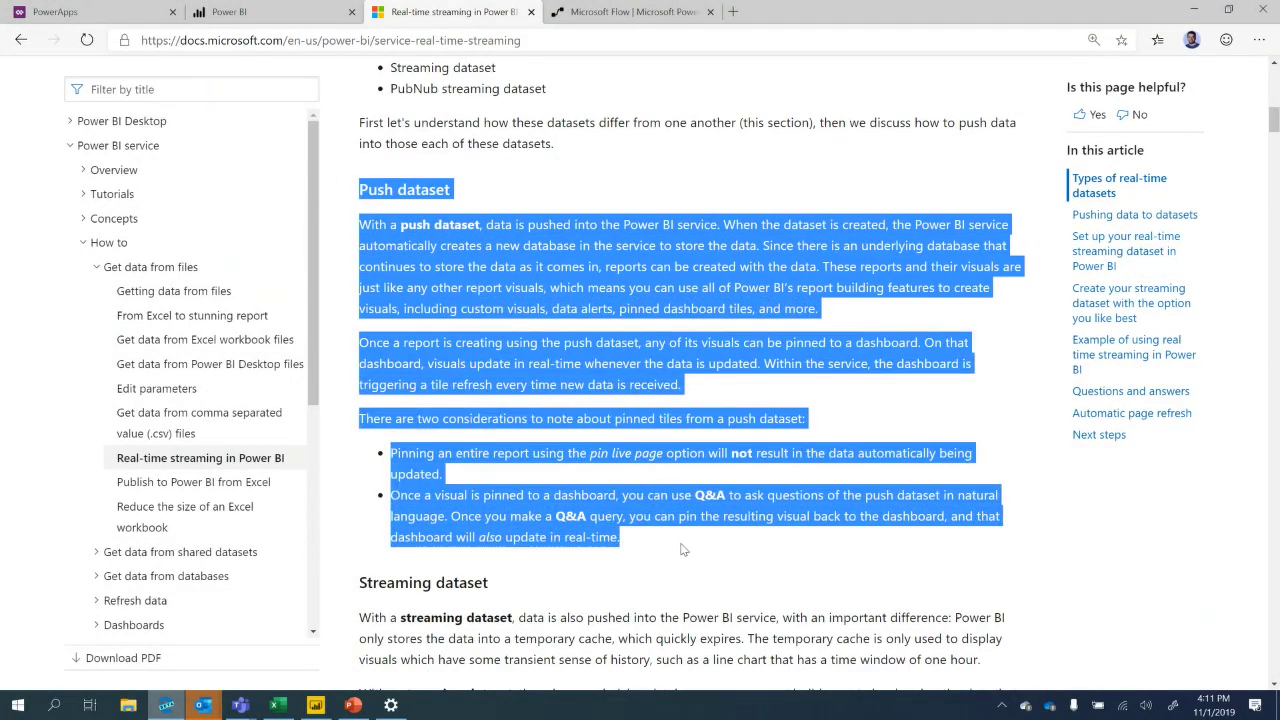
pyautogui.scroll(-3, 681, 549)
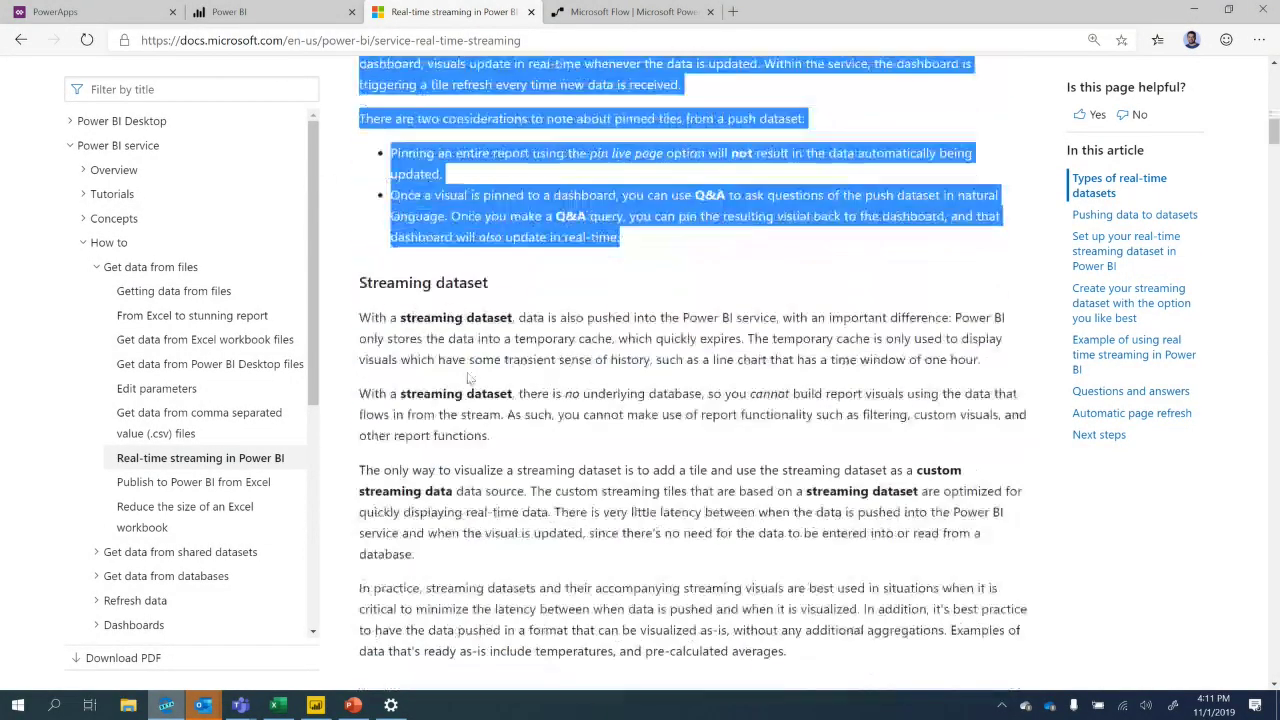
pyautogui.scroll(-1, 445, 341)
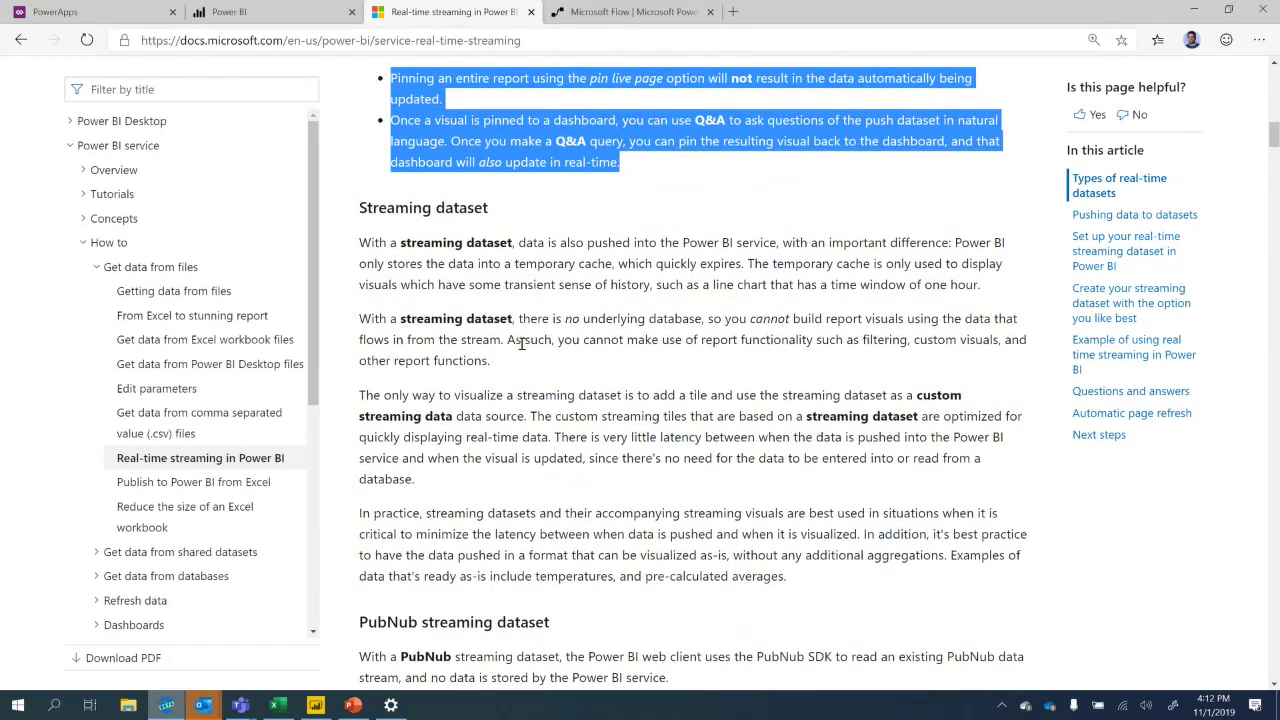
pyautogui.click(250, 12)
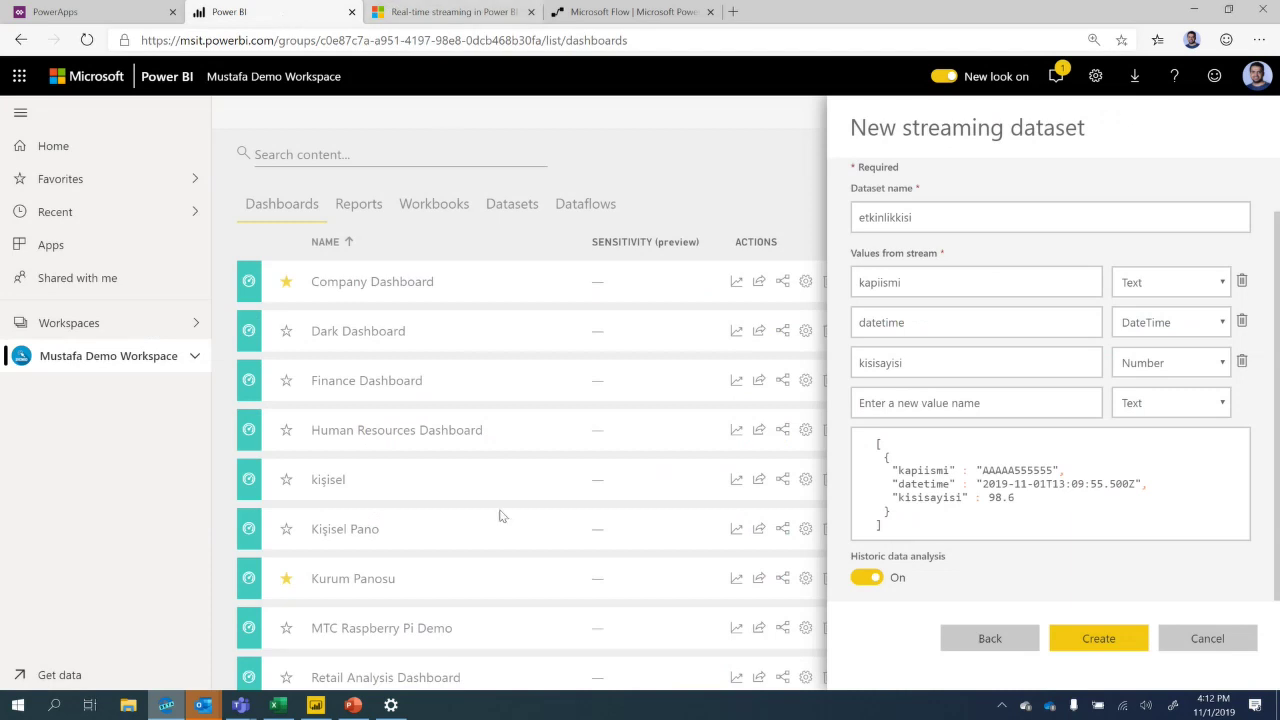
# Compare how push datasets and streaming datasets store and visualize data in the real-time streaming documentation.
pyautogui.click(418, 14)
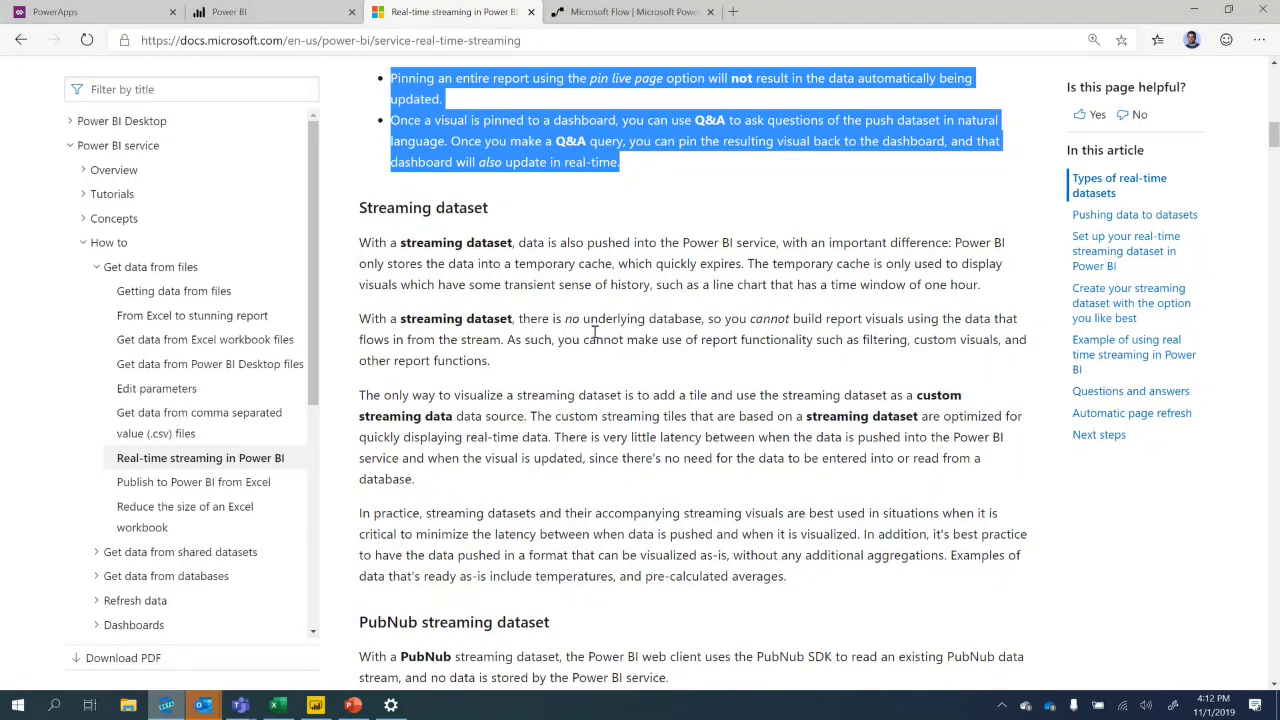
pyautogui.scroll(3, 598, 338)
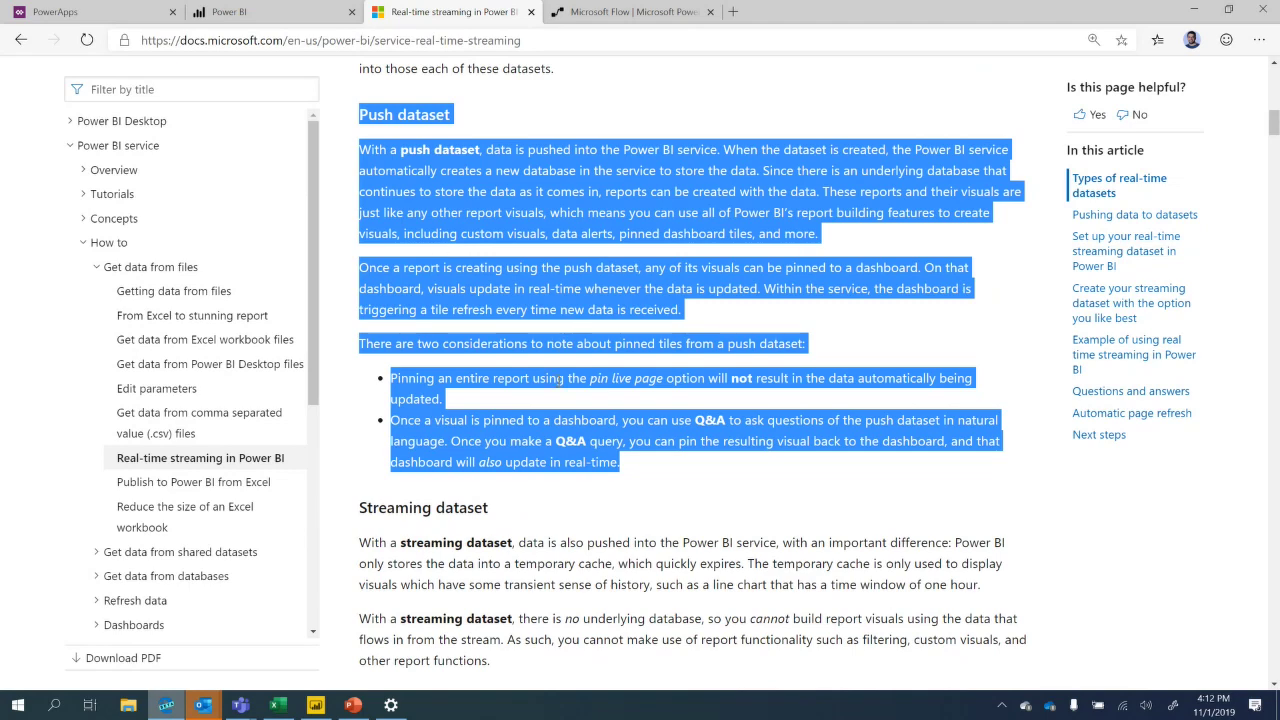
pyautogui.scroll(-5, 553, 378)
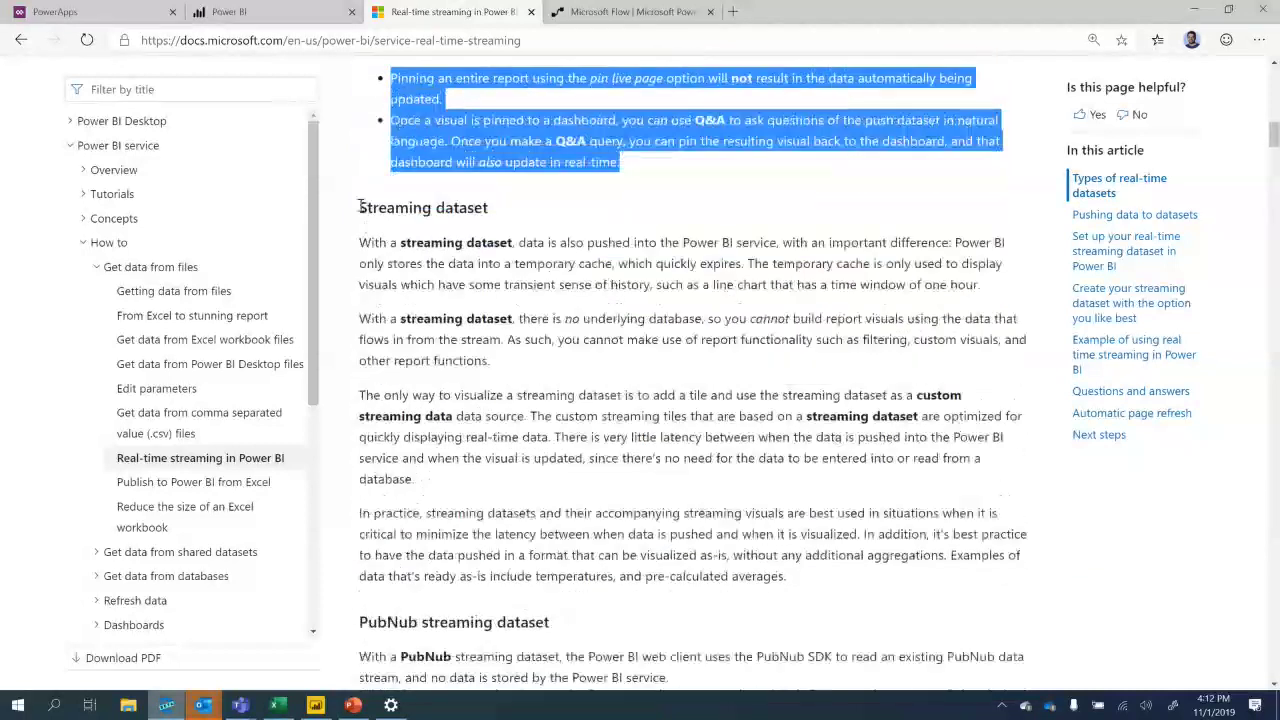
pyautogui.moveTo(360, 207); pyautogui.dragTo(820, 575)
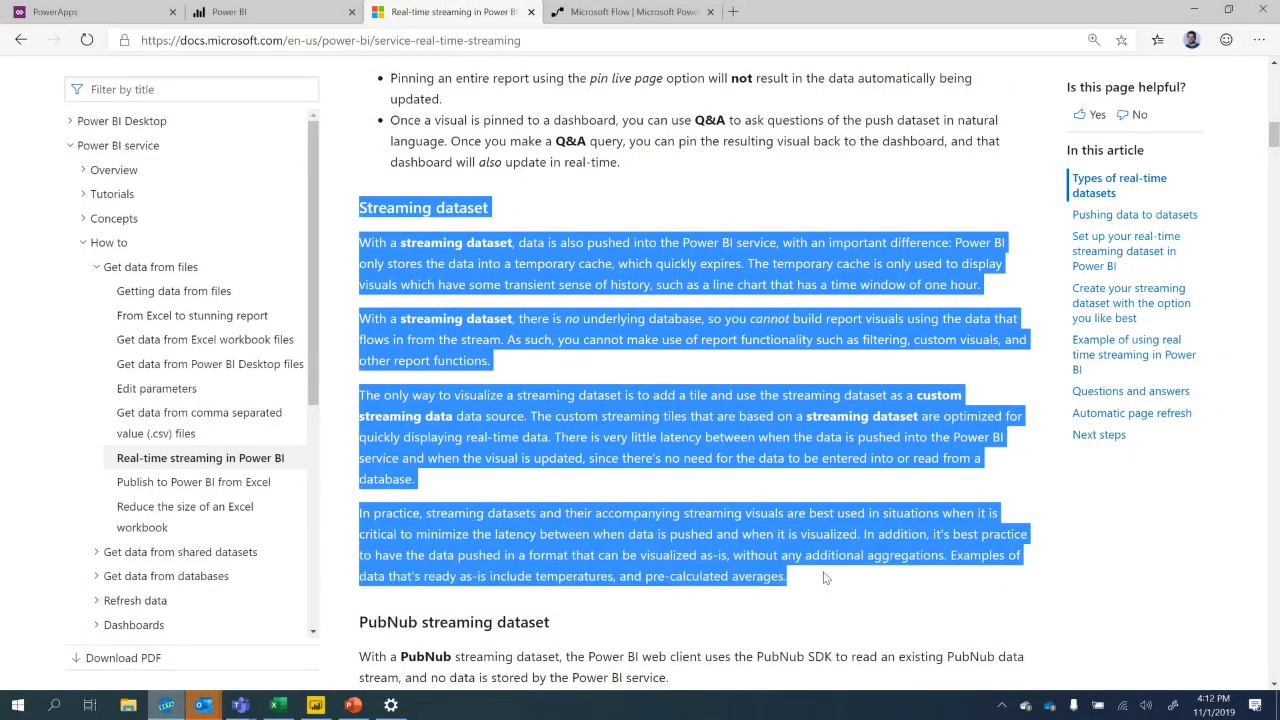
pyautogui.click(827, 577)
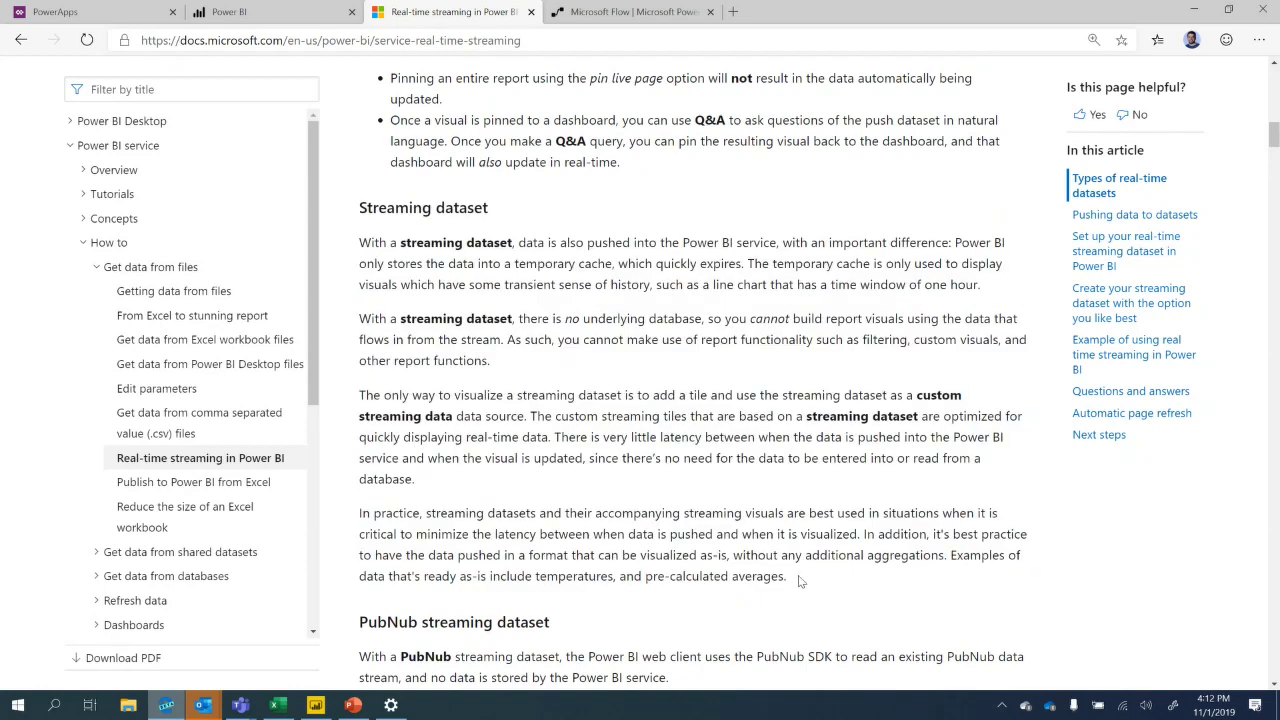
pyautogui.scroll(4, 829, 577)
pyautogui.moveTo(620, 537); pyautogui.dragTo(360, 193)
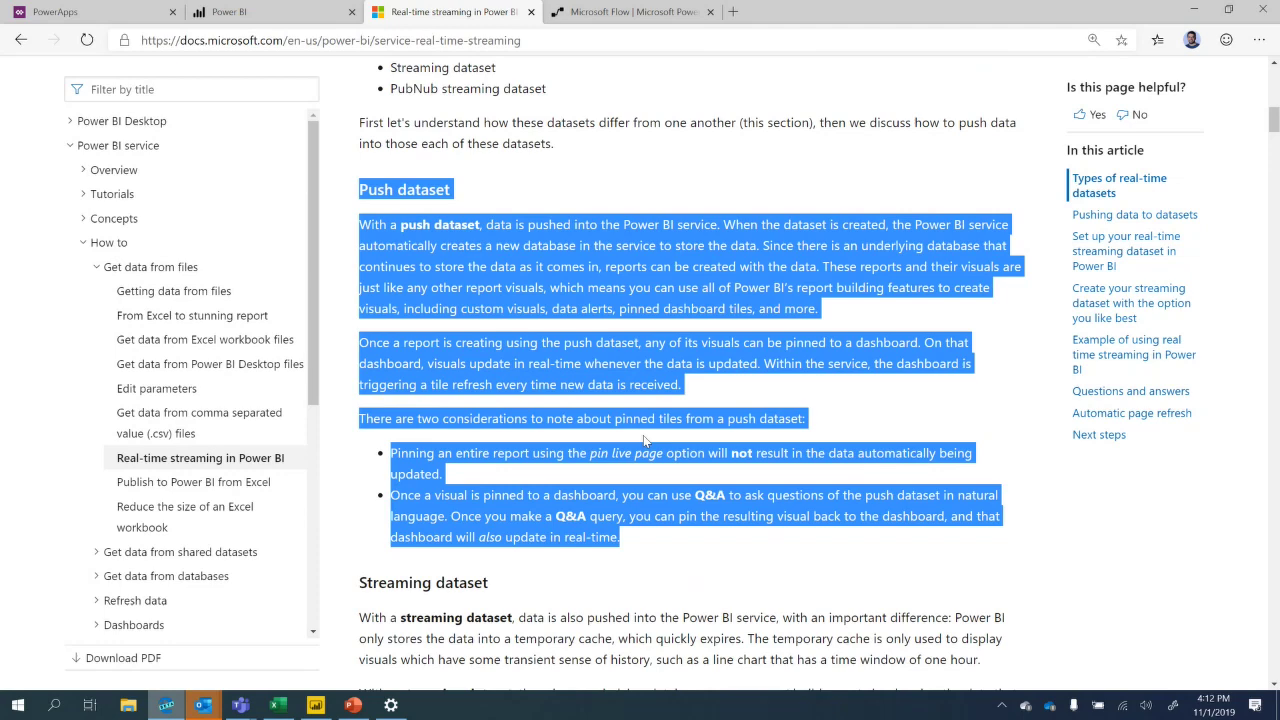
pyautogui.scroll(-3, 643, 435)
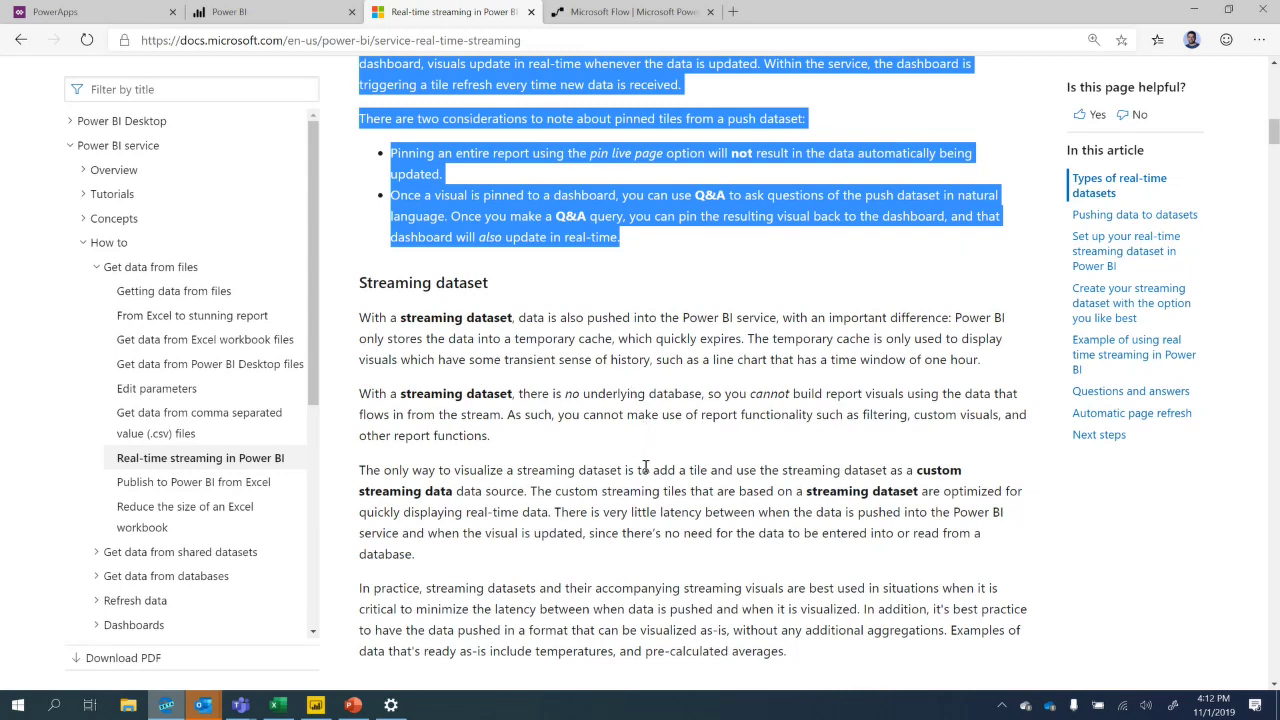
pyautogui.scroll(-2, 645, 467)
pyautogui.scroll(5, 640, 400)
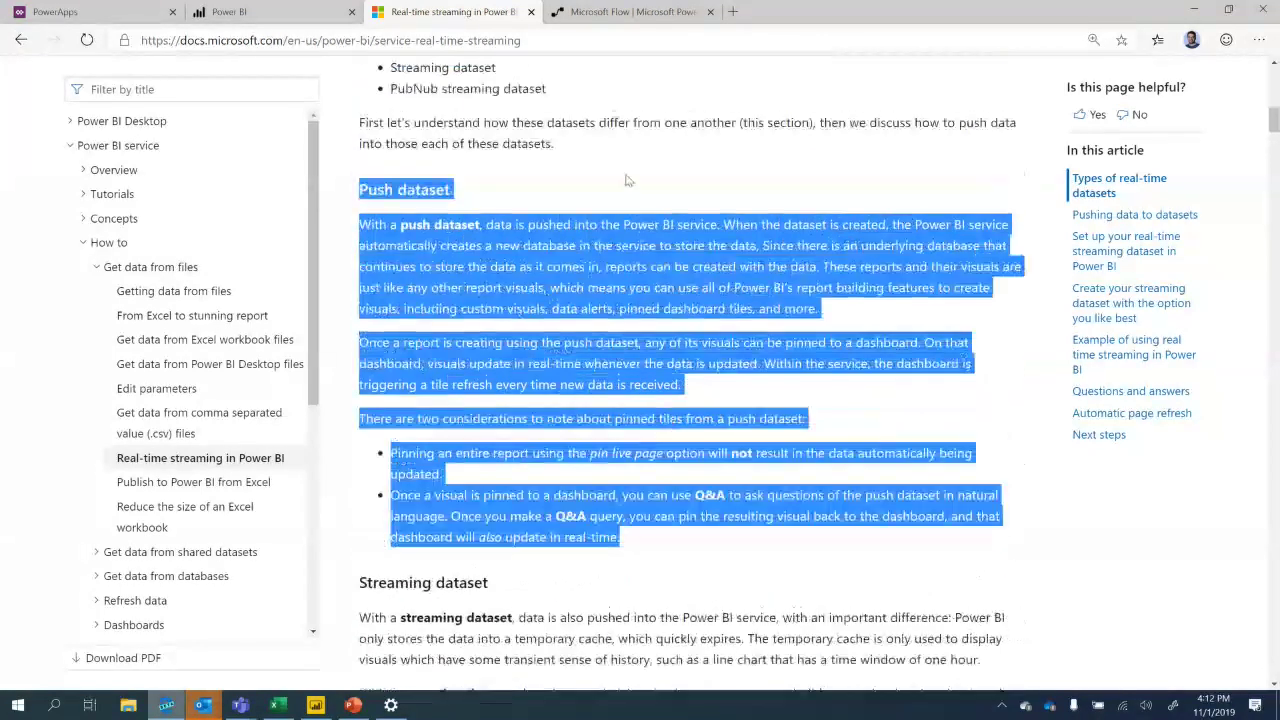
# Switch to the Microsoft Teams live event and review the audience messages in its Q&A.
pyautogui.click(240, 706)
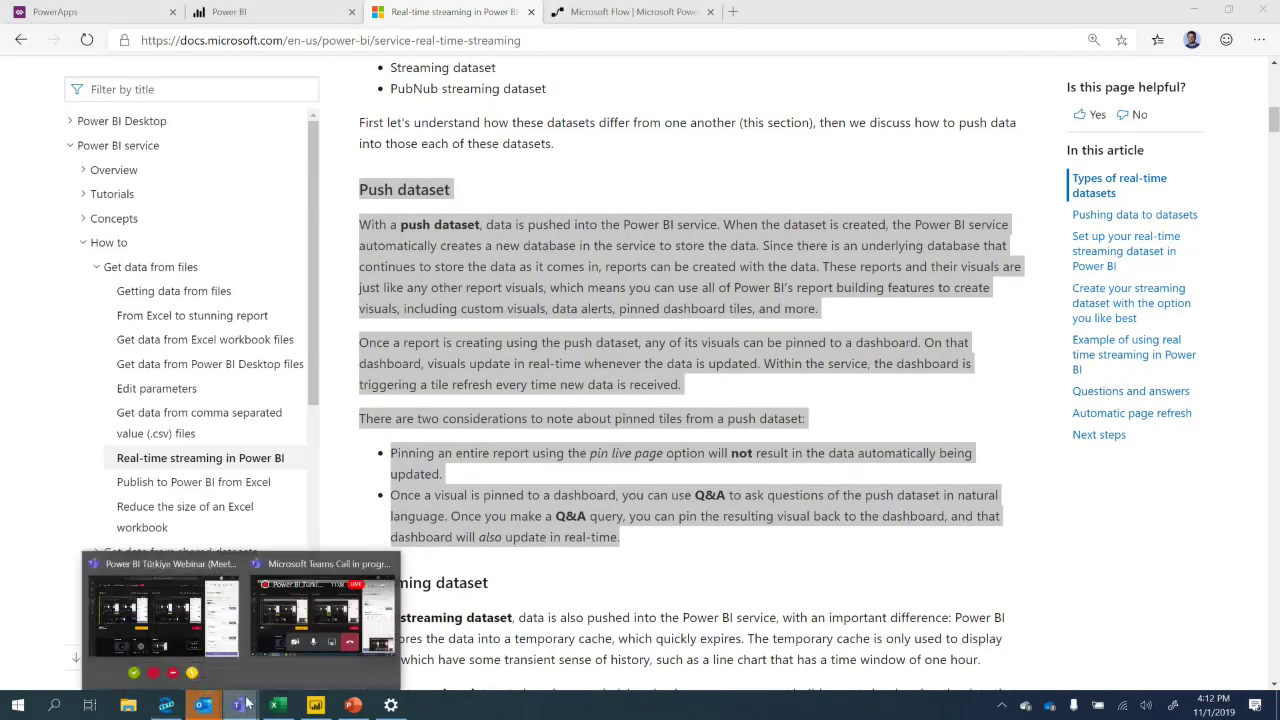
pyautogui.click(320, 610)
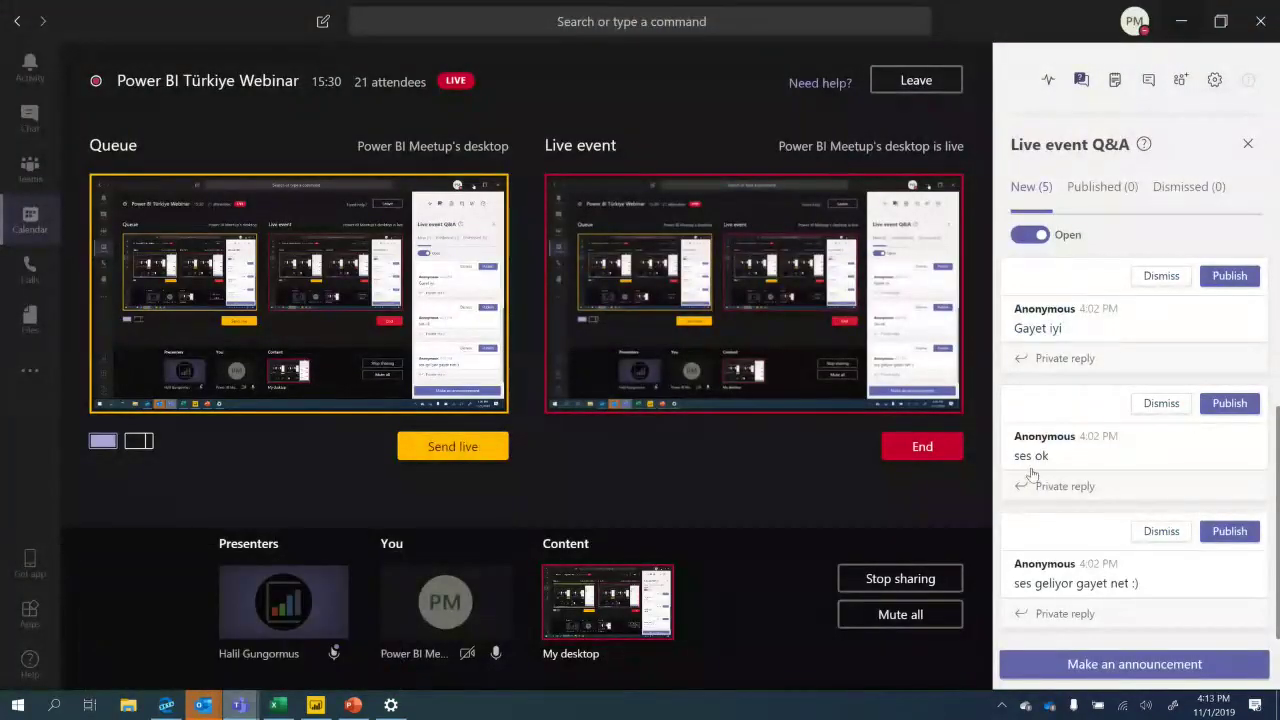
pyautogui.scroll(5, 1080, 465)
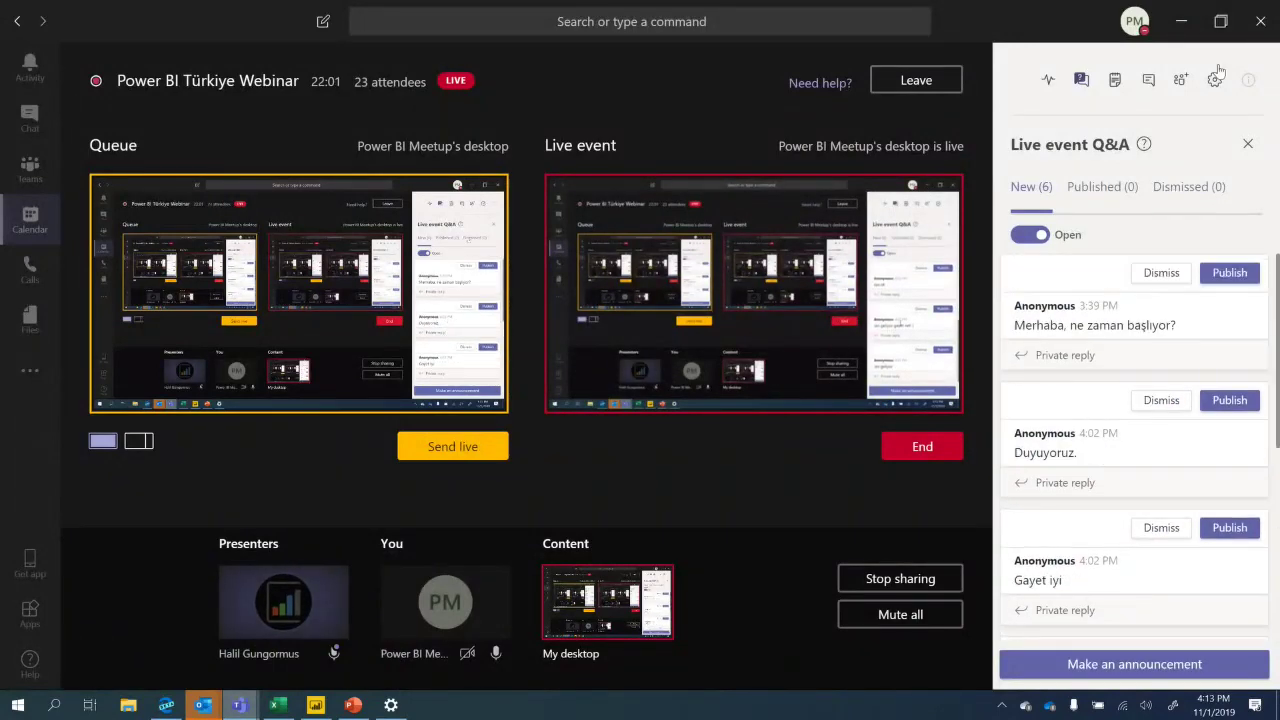
pyautogui.click(1191, 22)
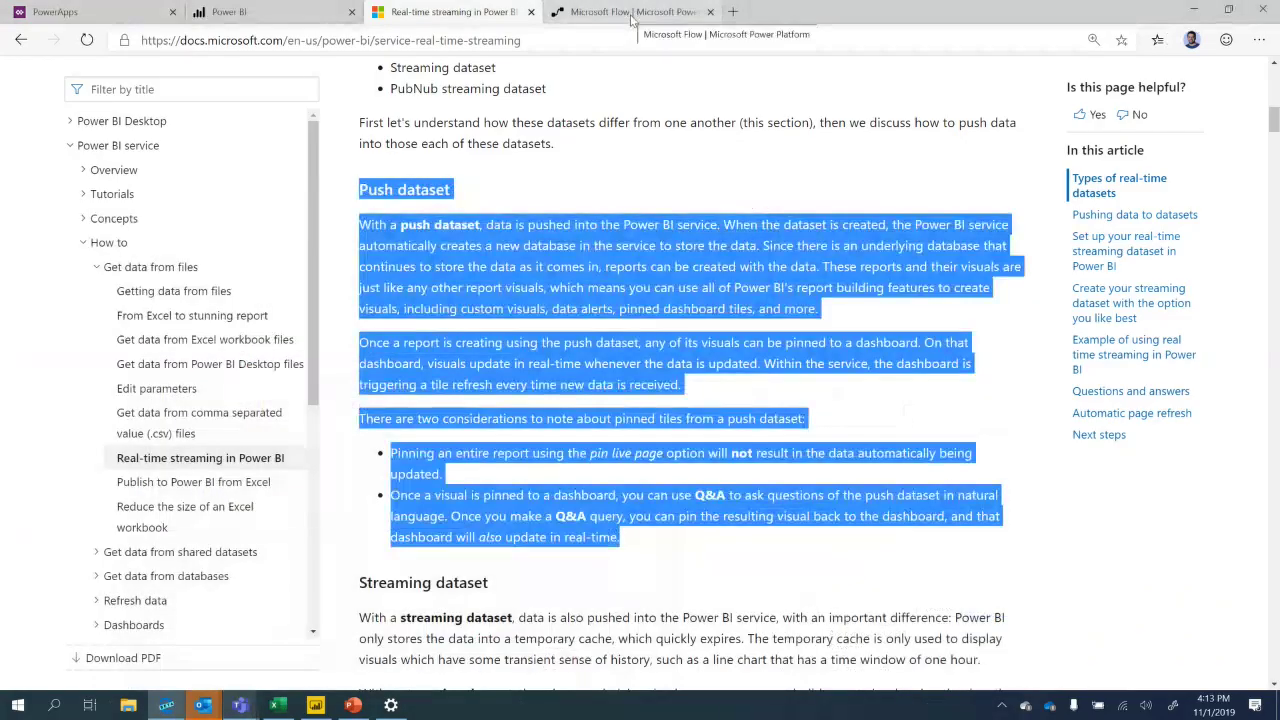
# Return to the Power BI dataset form, rename the streaming dataset webinarkisi and create it.
pyautogui.click(254, 16)
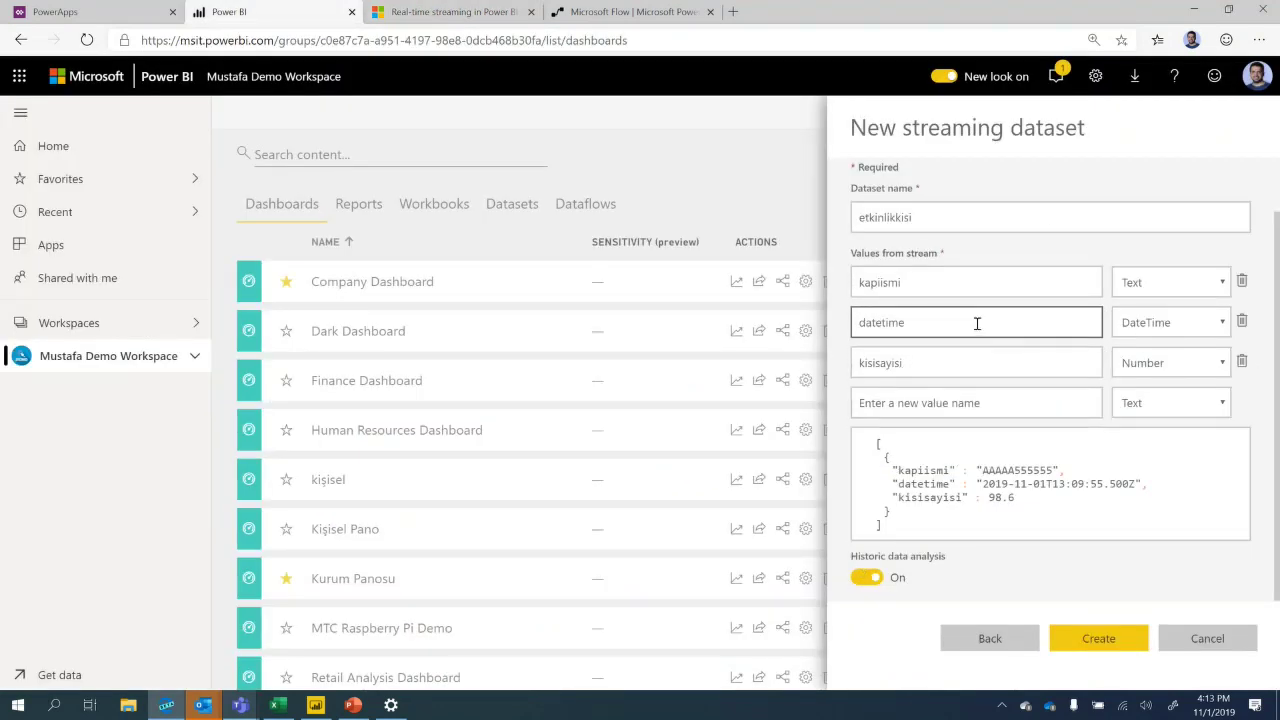
pyautogui.scroll(2, 945, 248)
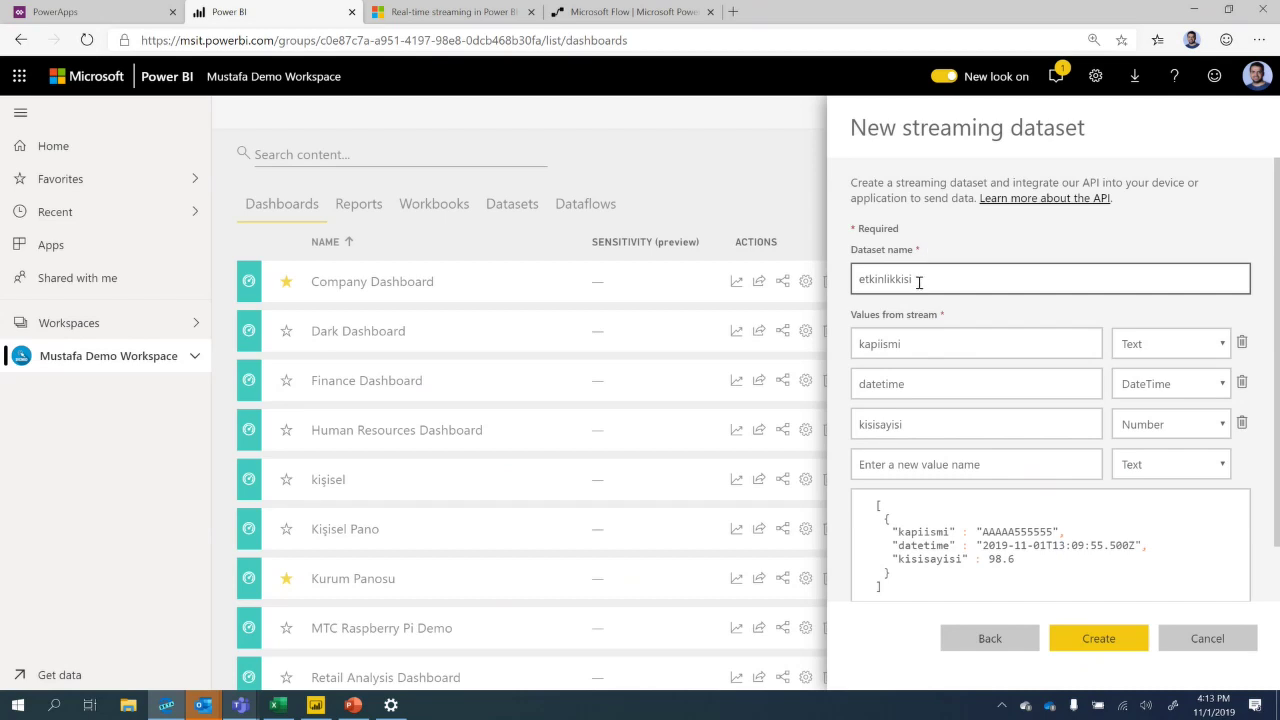
pyautogui.scroll(-2, 1047, 453)
pyautogui.click(893, 222)
pyautogui.hotkey('shift', 'Home')
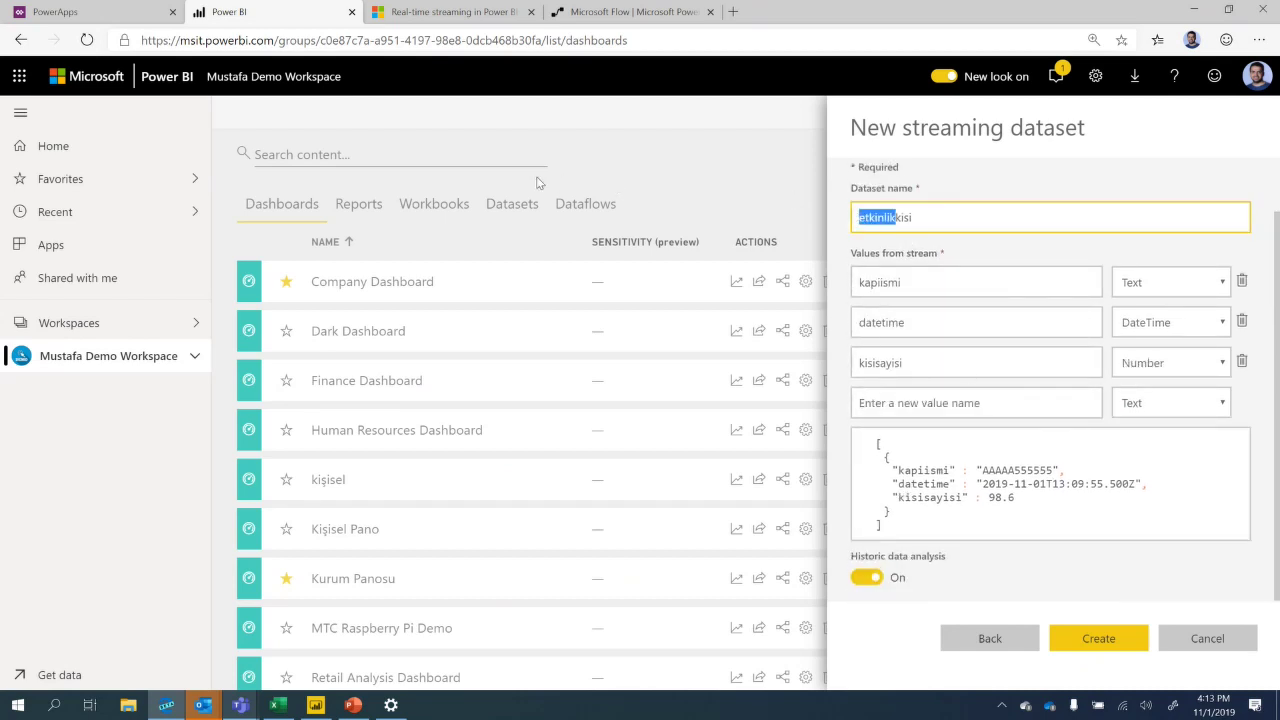
pyautogui.write('webinar')
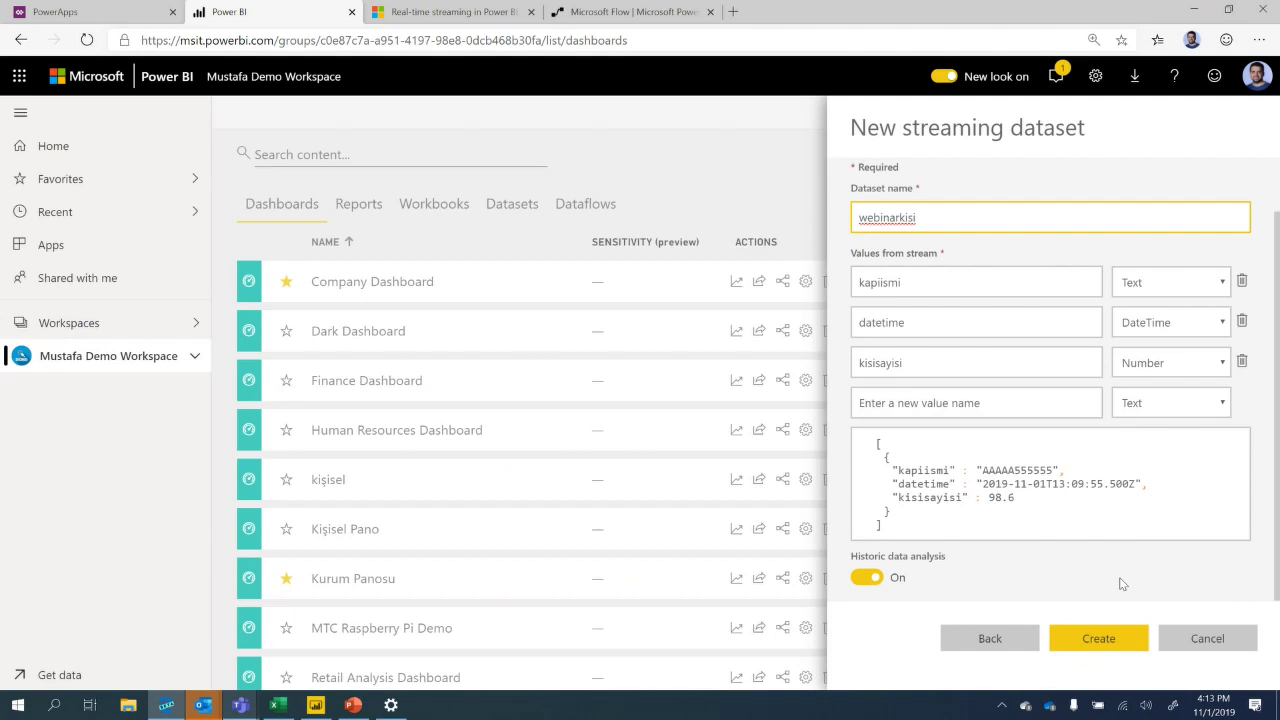
pyautogui.click(1097, 643)
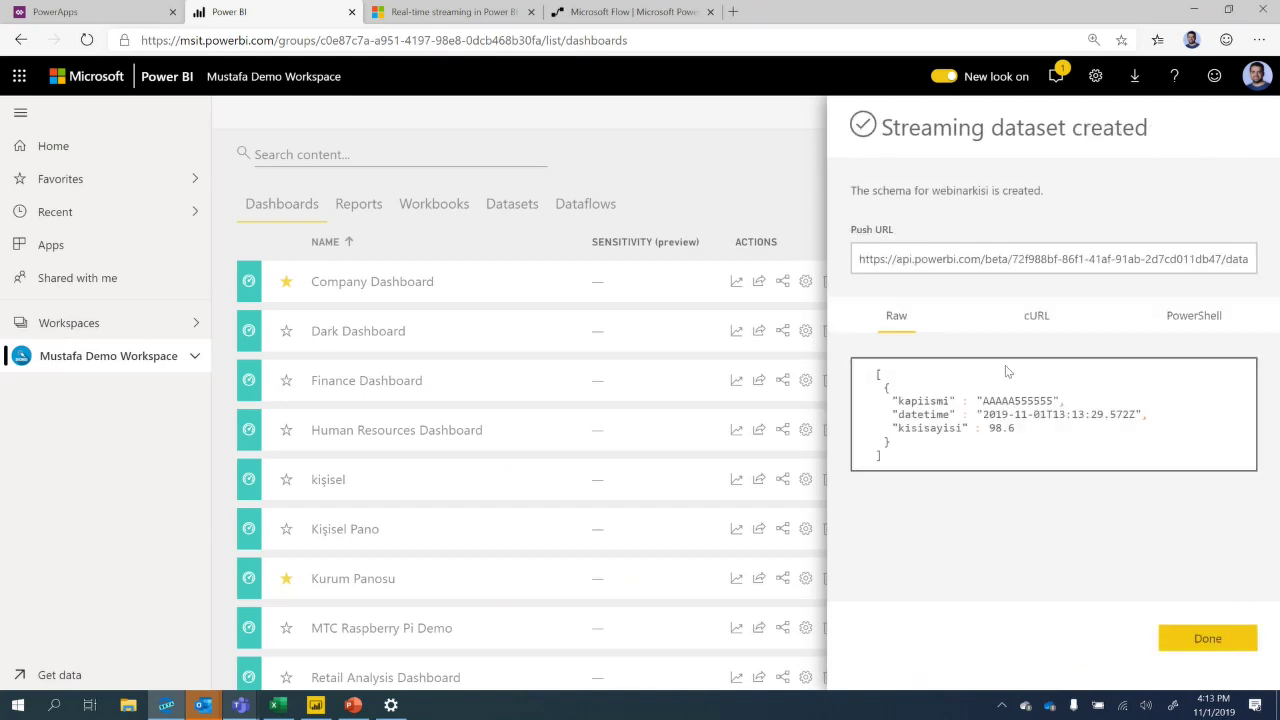
# Copy the new dataset's push URL and view its cURL sample request before finishing the setup.
pyautogui.moveTo(858, 259); pyautogui.dragTo(1264, 268)
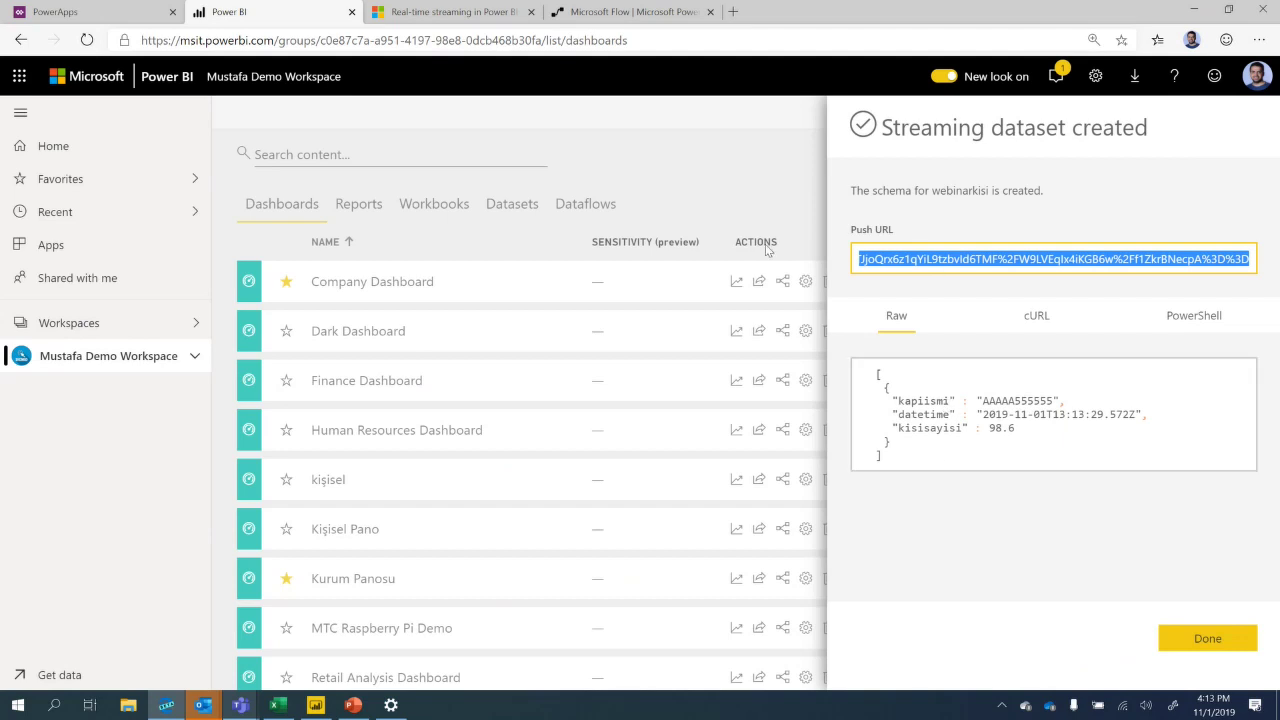
pyautogui.rightClick(948, 266)
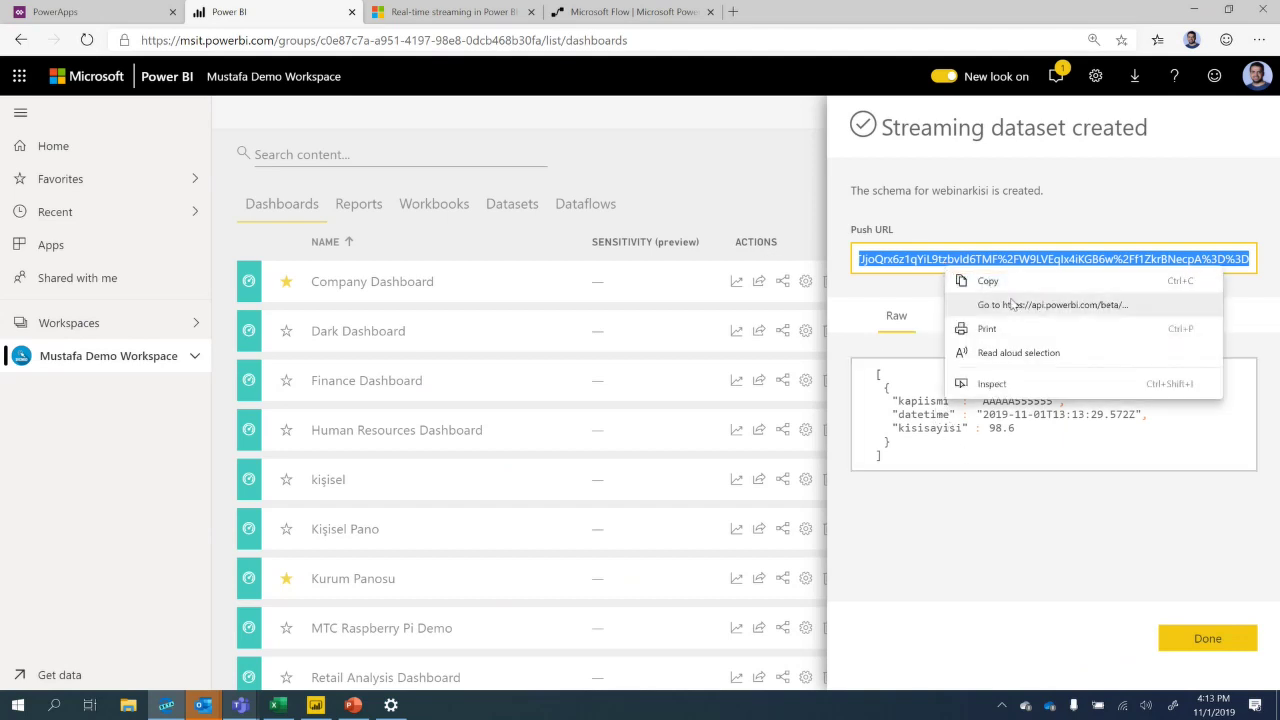
pyautogui.click(1012, 285)
pyautogui.click(1043, 318)
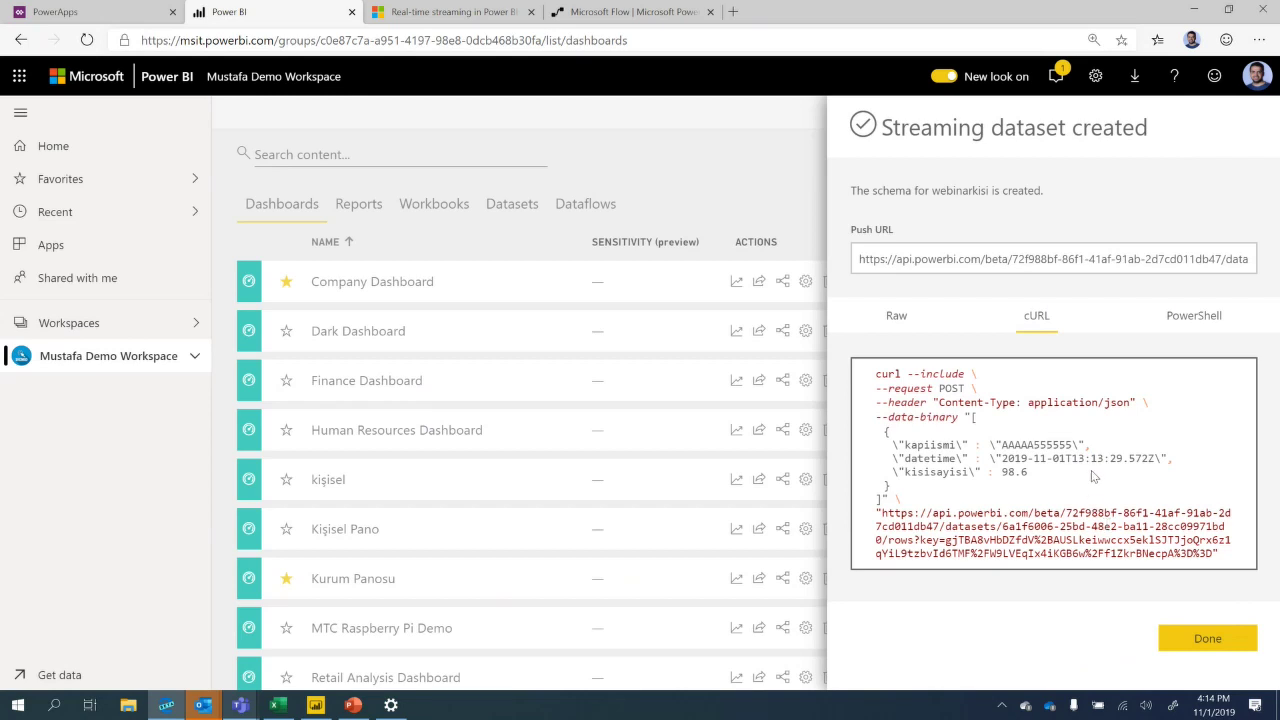
pyautogui.click(1202, 645)
# Find the webinarkisi dataset in the workspace's datasets and create a report from it.
pyautogui.click(515, 212)
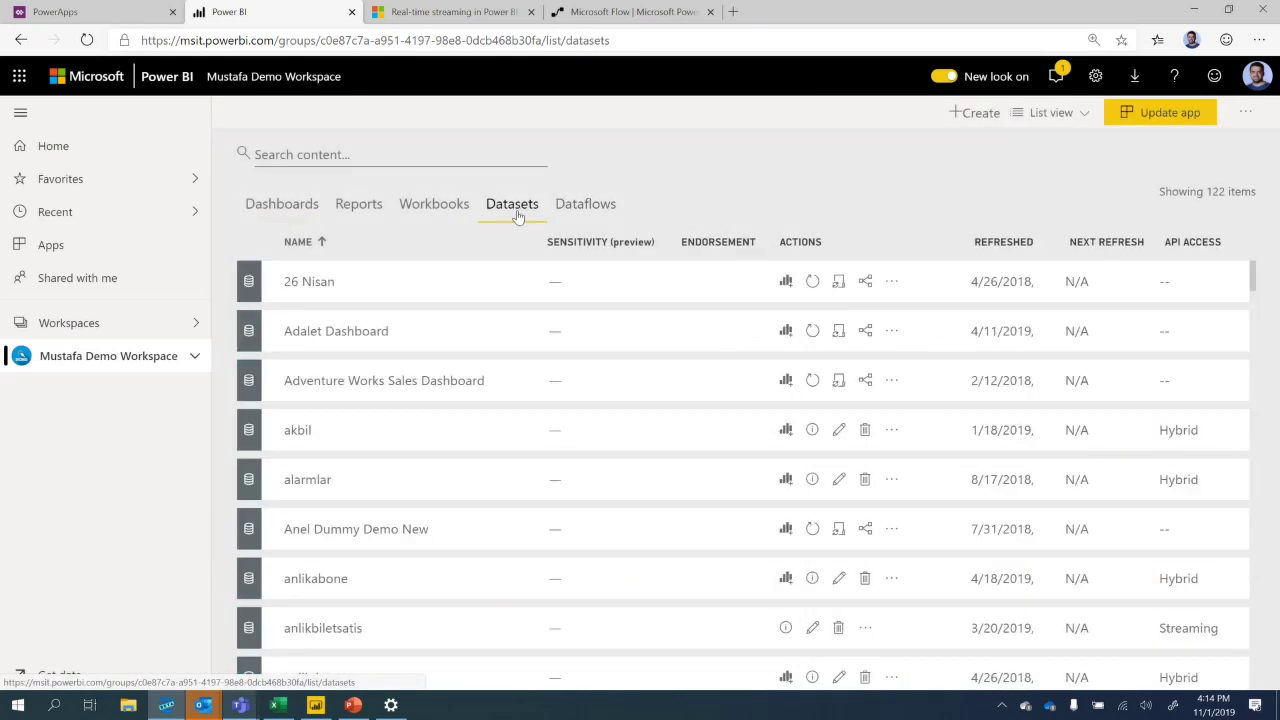
pyautogui.scroll(-15, 514, 400)
pyautogui.scroll(-10, 522, 381)
pyautogui.scroll(-8, 507, 541)
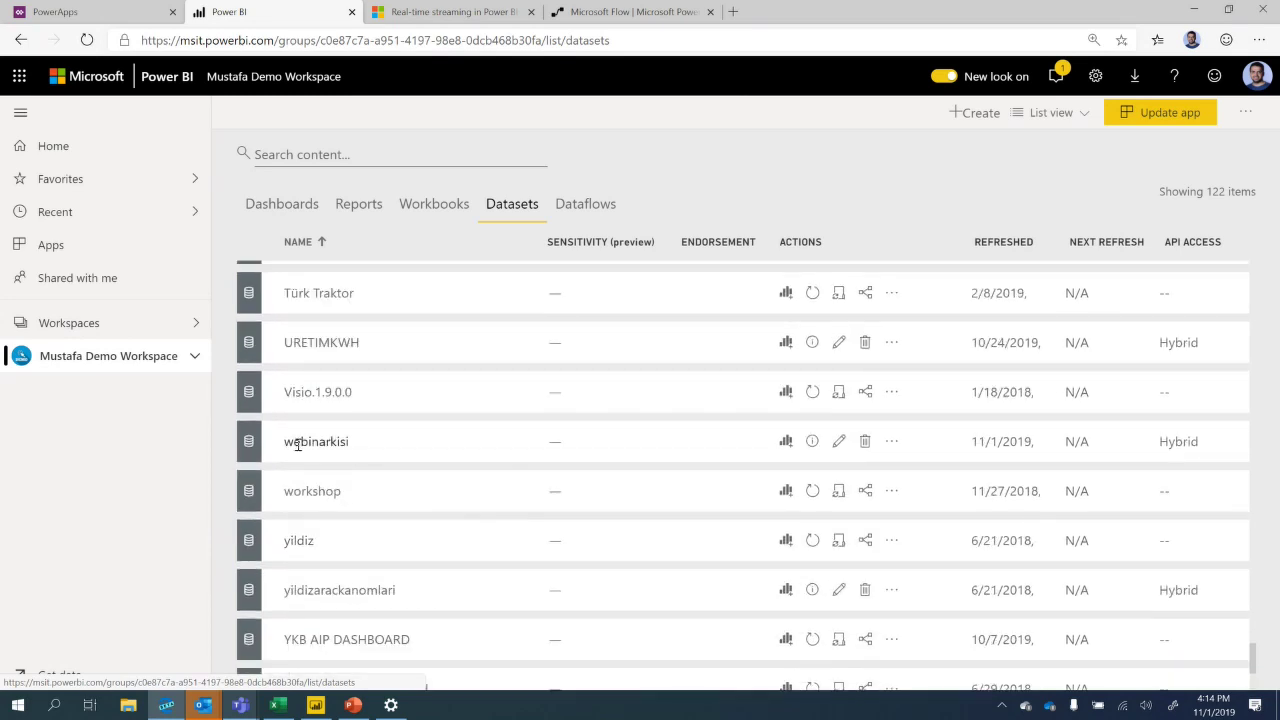
pyautogui.click(786, 443)
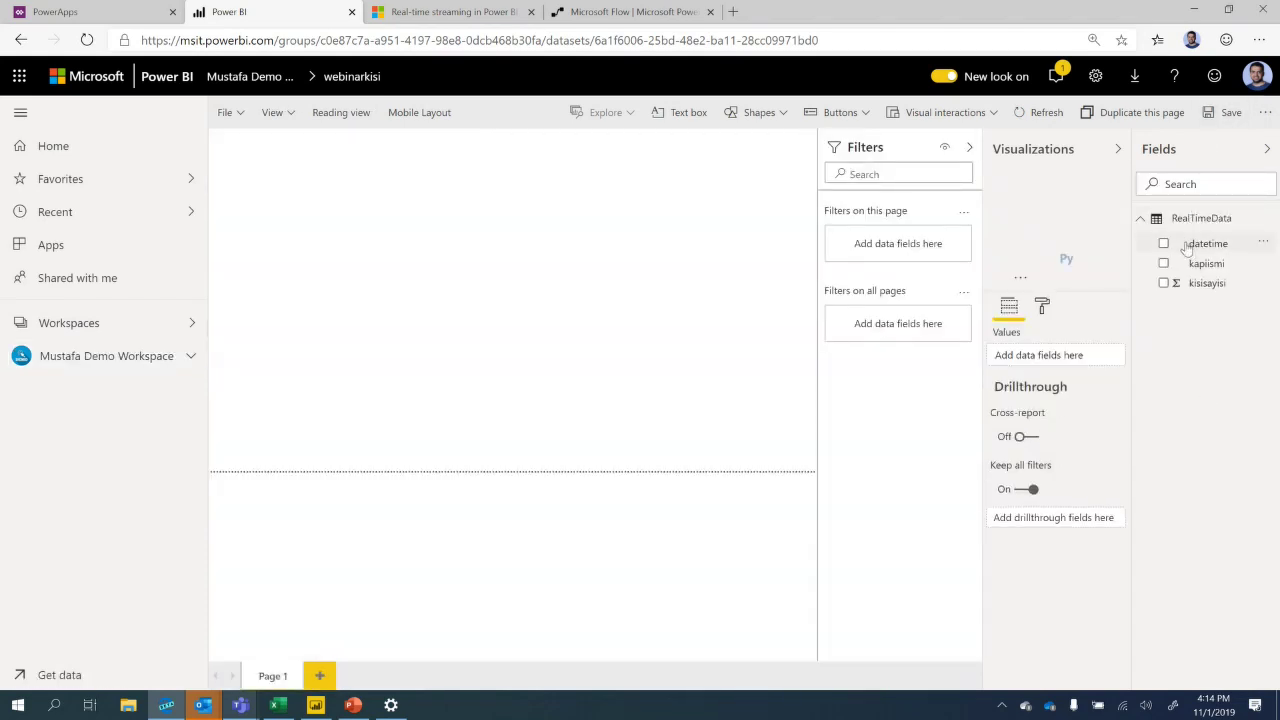
# Build a table visual on the report page from the datetime and kapiismi fields.
pyautogui.moveTo(1204, 248); pyautogui.dragTo(543, 255)
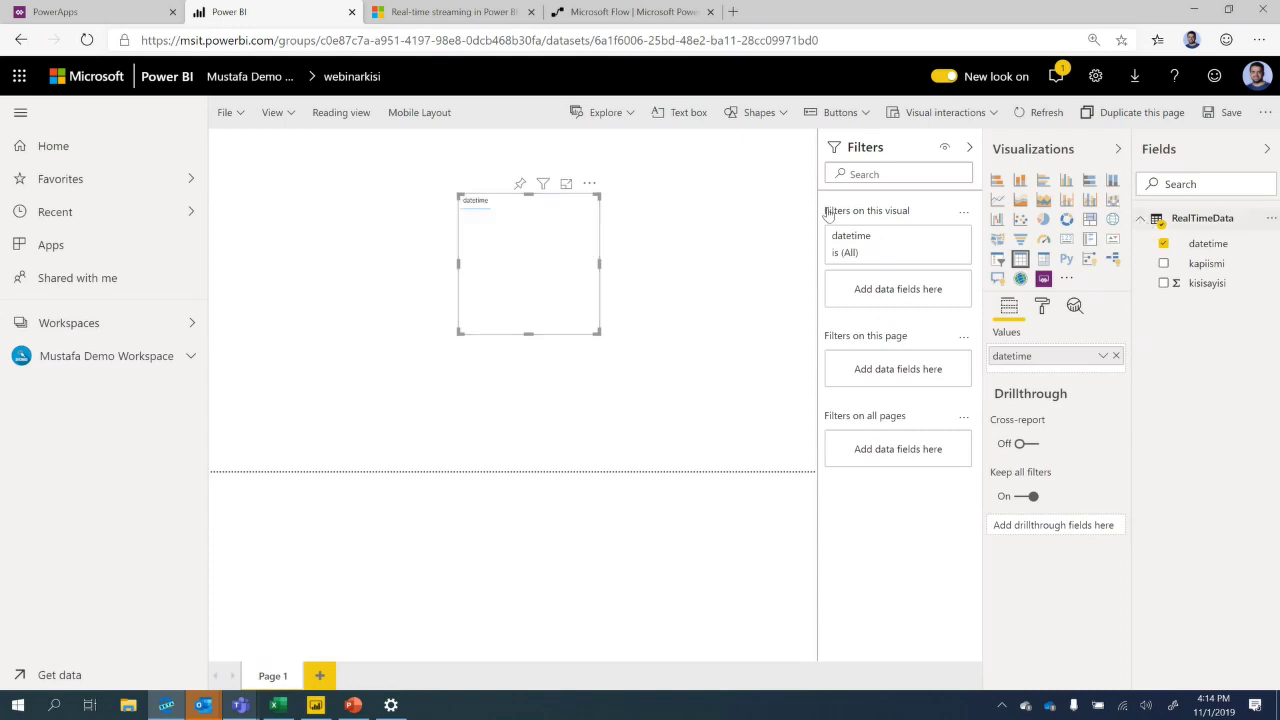
pyautogui.moveTo(1180, 265); pyautogui.dragTo(408, 330)
# Add a kisisayisi visual to the right of the datetime and kapiismi table and make it a card.
pyautogui.moveTo(1215, 284); pyautogui.dragTo(600, 326)
pyautogui.click(1066, 219)
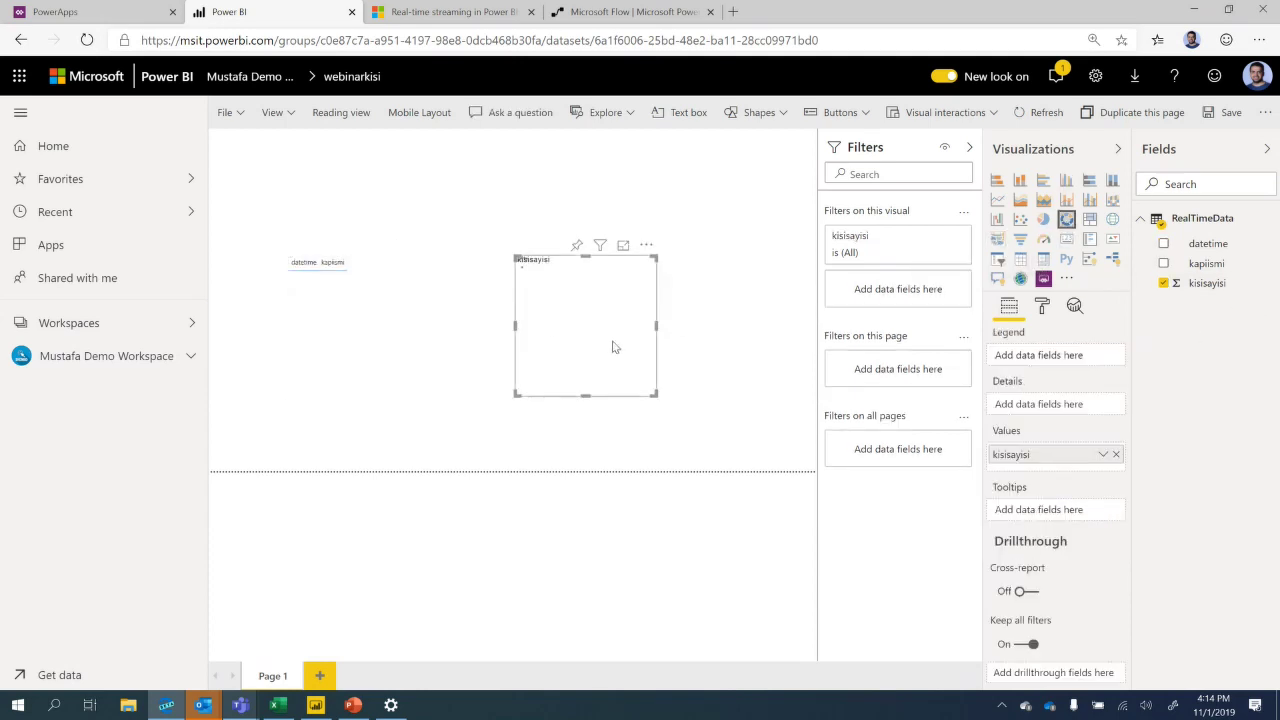
pyautogui.moveTo(620, 323); pyautogui.dragTo(723, 243)
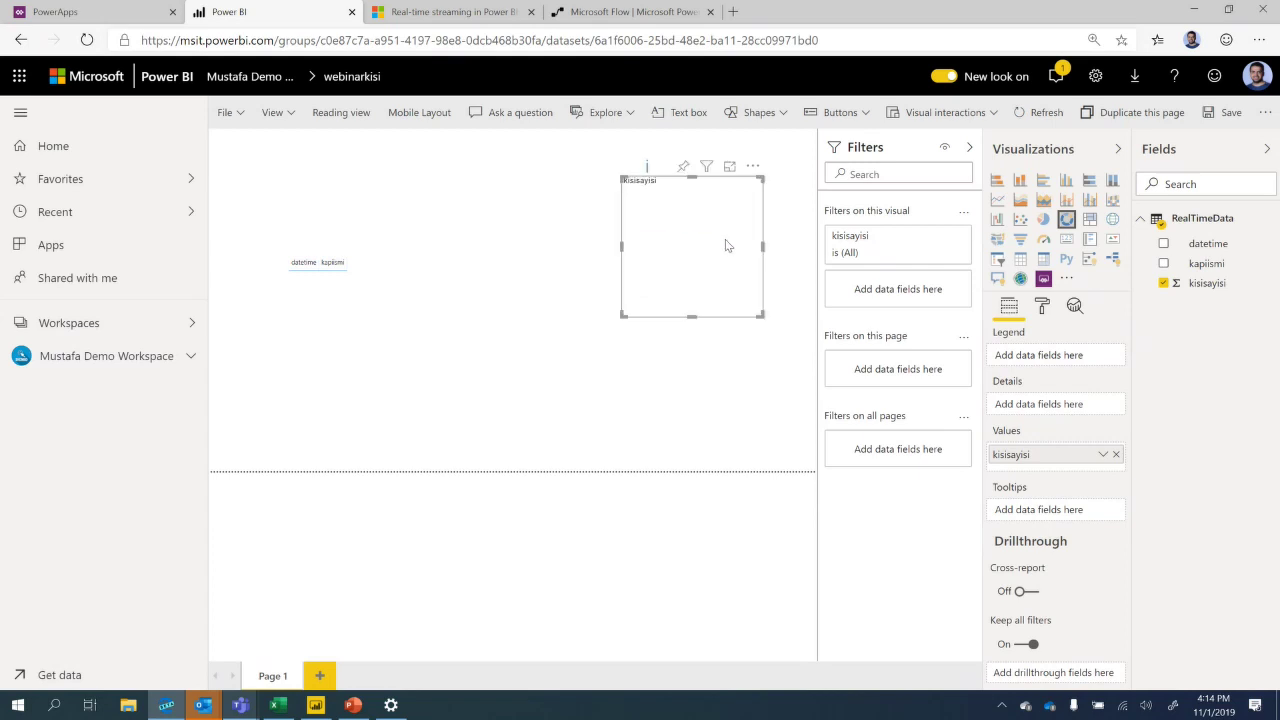
pyautogui.click(1068, 240)
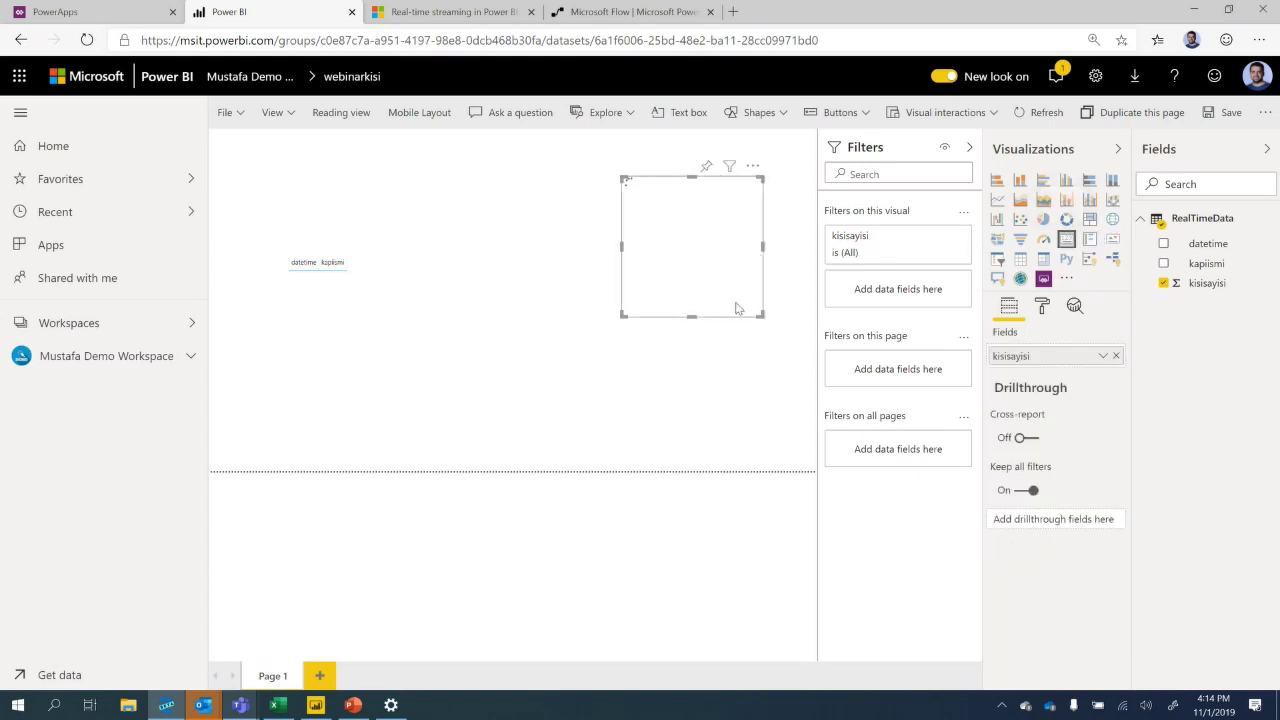
# Resize and reposition the kisisayisi card and the datetime and kapiismi table so they sit side by side on the report page.
pyautogui.moveTo(762, 316); pyautogui.dragTo(717, 320)
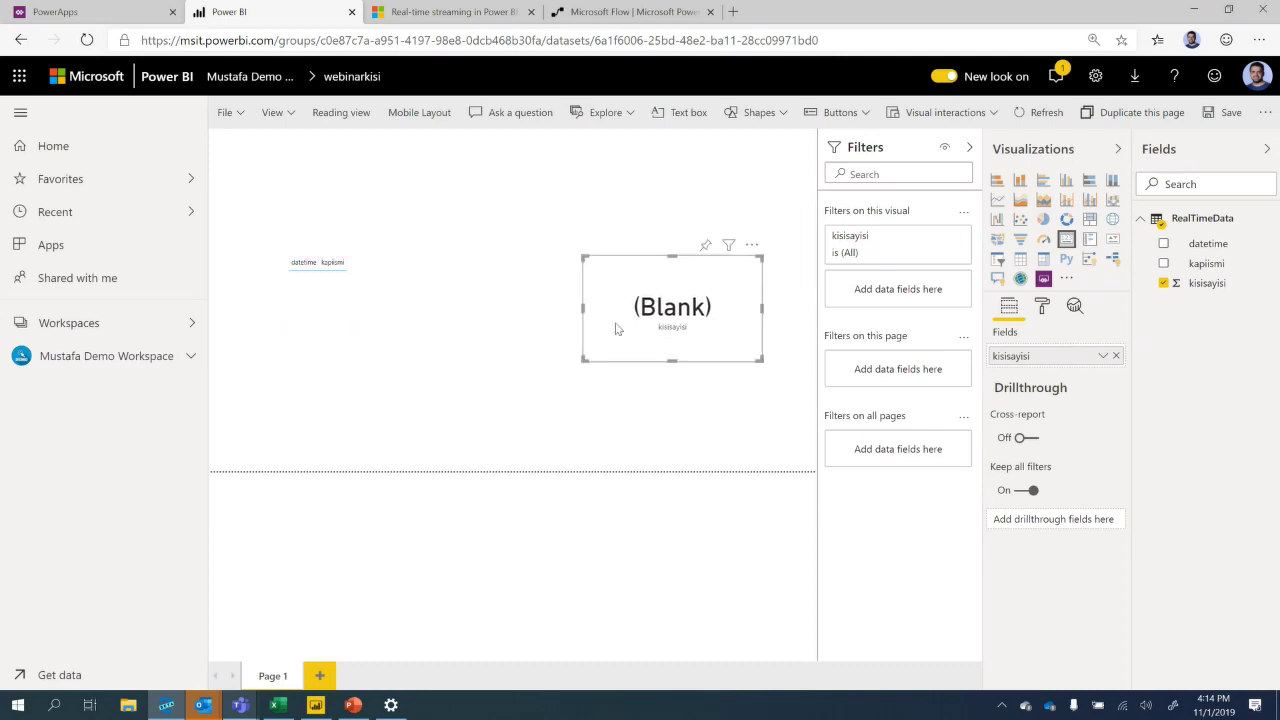
pyautogui.moveTo(387, 331); pyautogui.dragTo(395, 318)
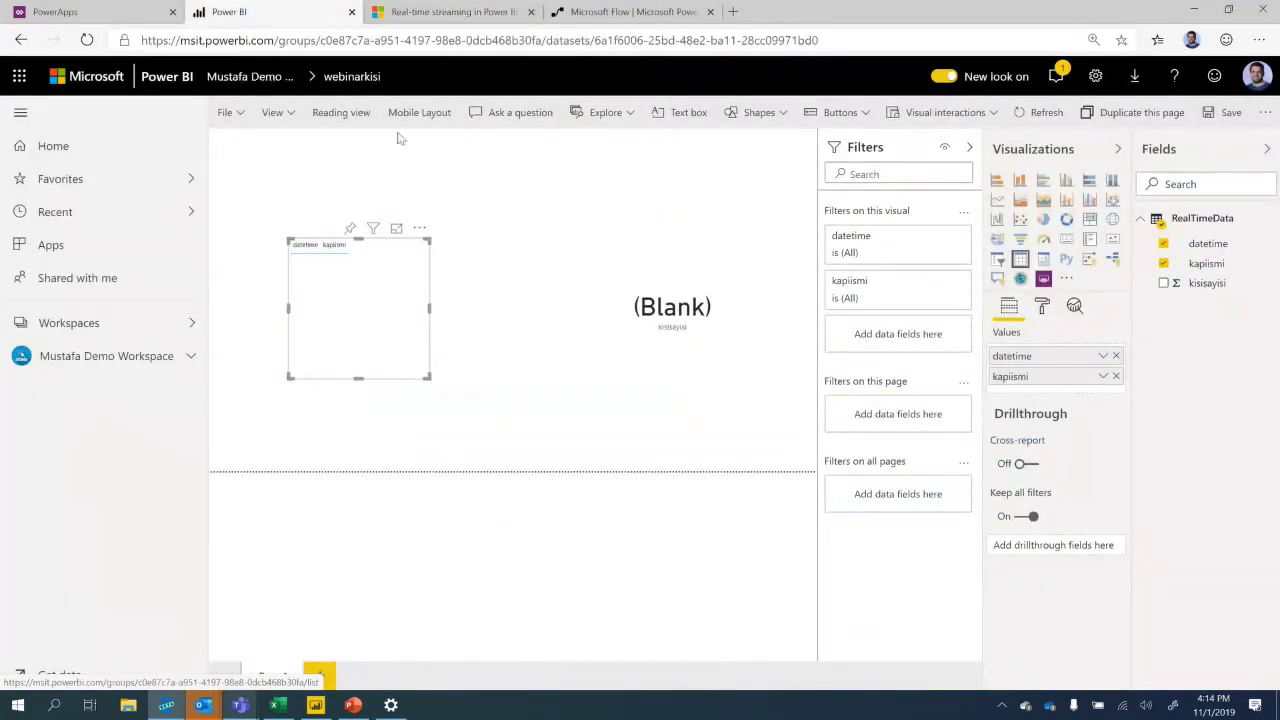
pyautogui.click(240, 77)
pyautogui.press('Tab')
pyautogui.press('Tab')
pyautogui.press('Escape')
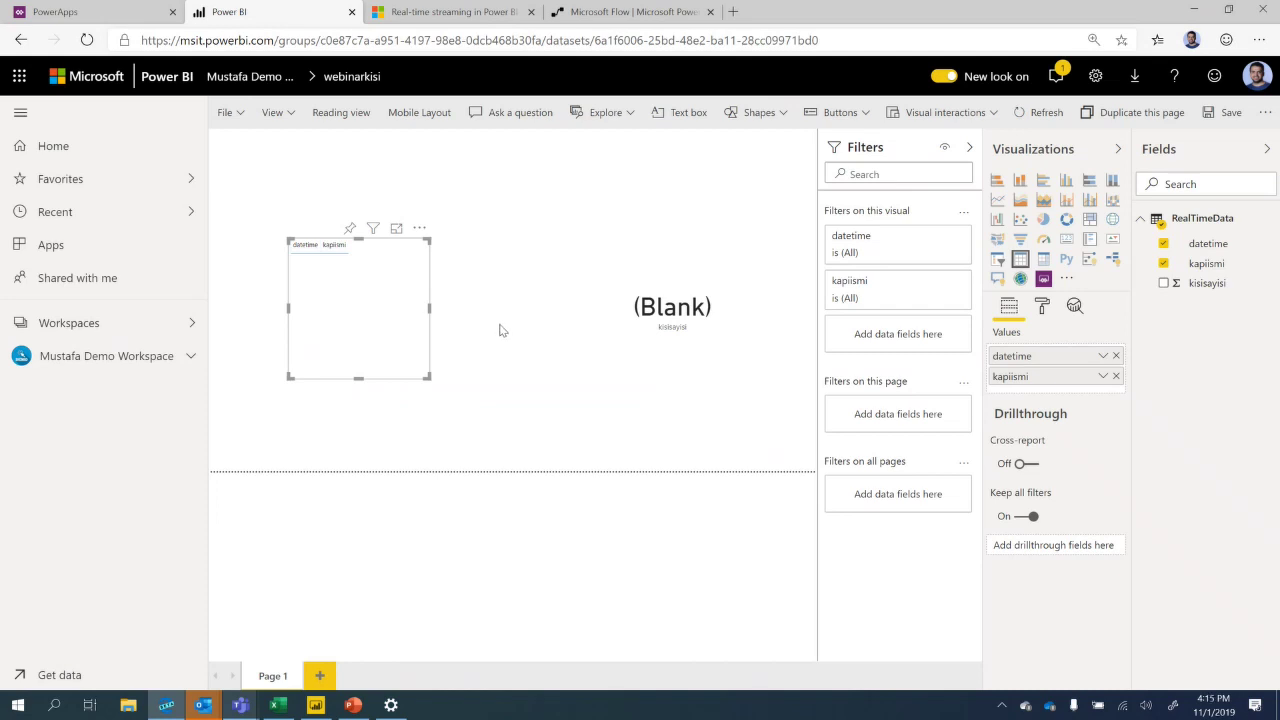
pyautogui.moveTo(430, 314); pyautogui.dragTo(378, 306)
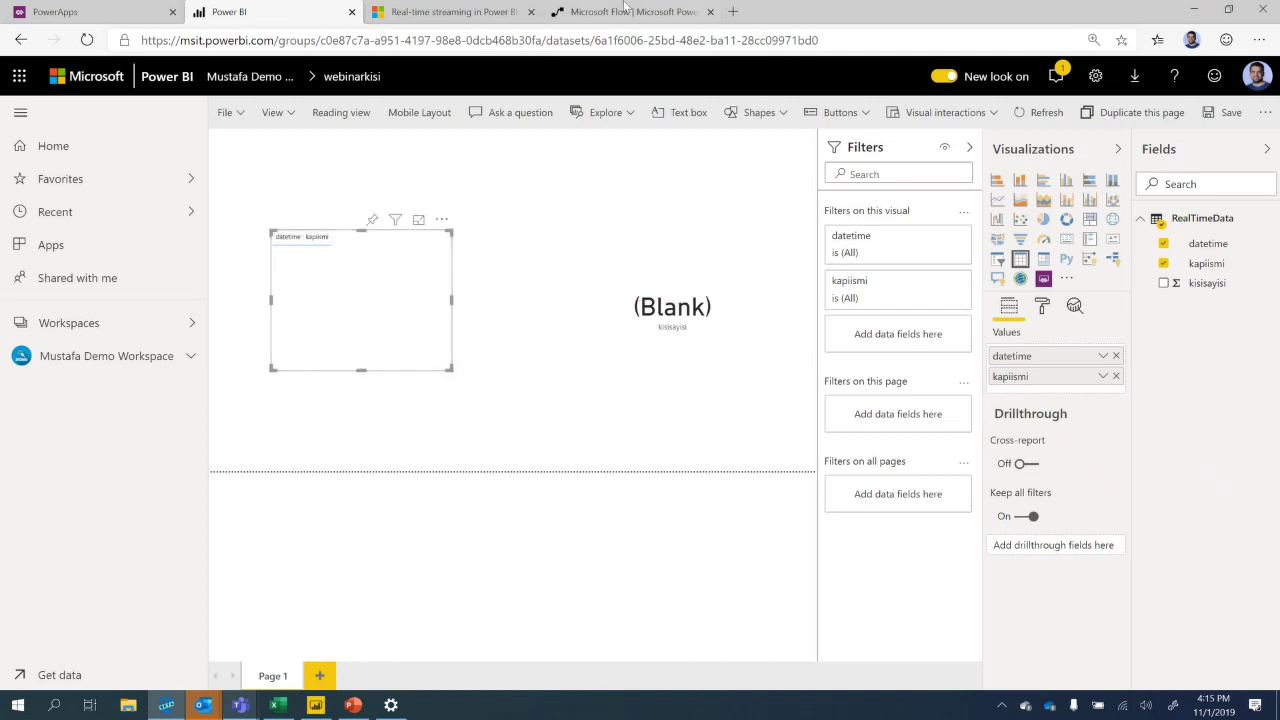
# Switch to Microsoft Flow and look through the full list of supported connectors.
pyautogui.click(628, 11)
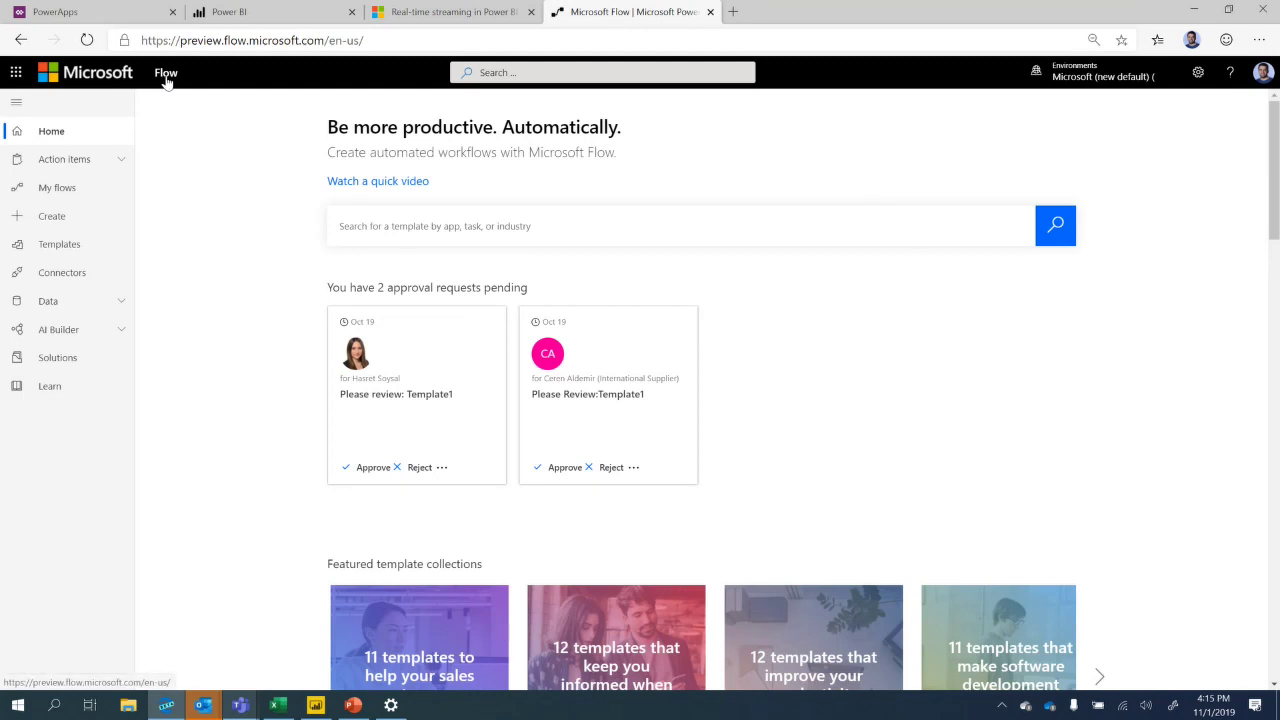
pyautogui.click(97, 302)
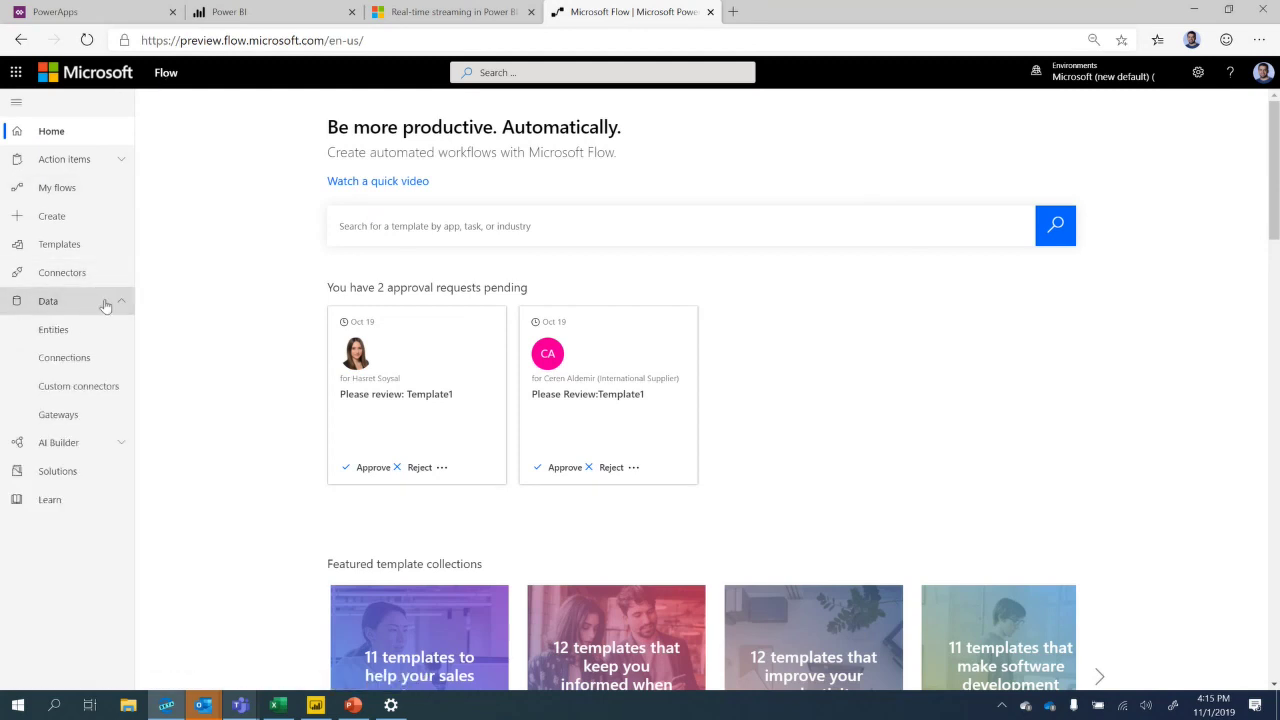
pyautogui.click(107, 306)
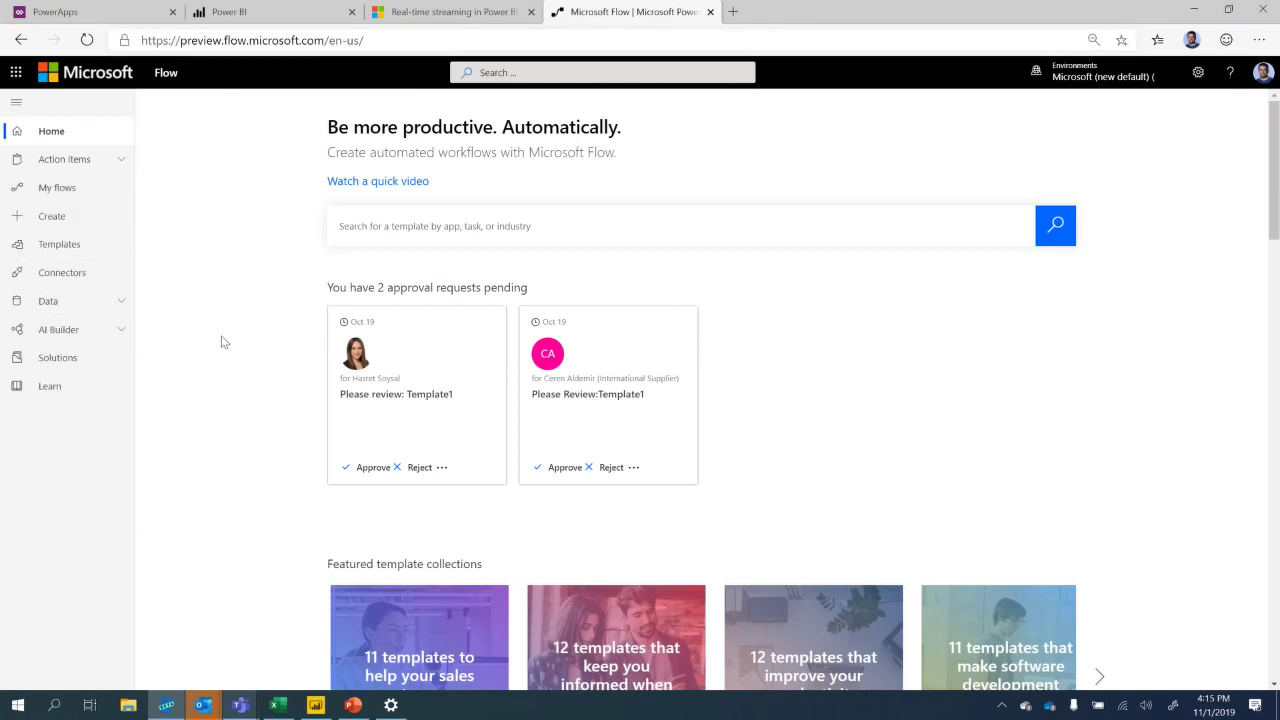
pyautogui.scroll(-5, 837, 357)
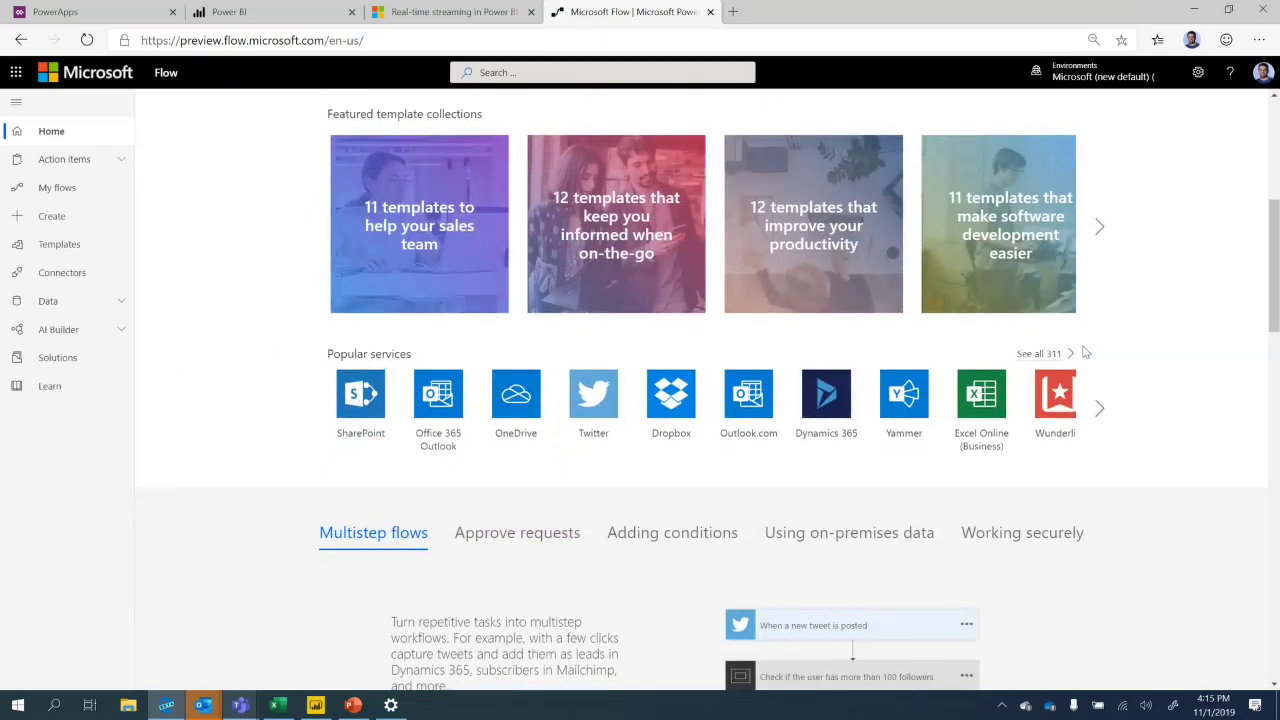
pyautogui.click(1050, 356)
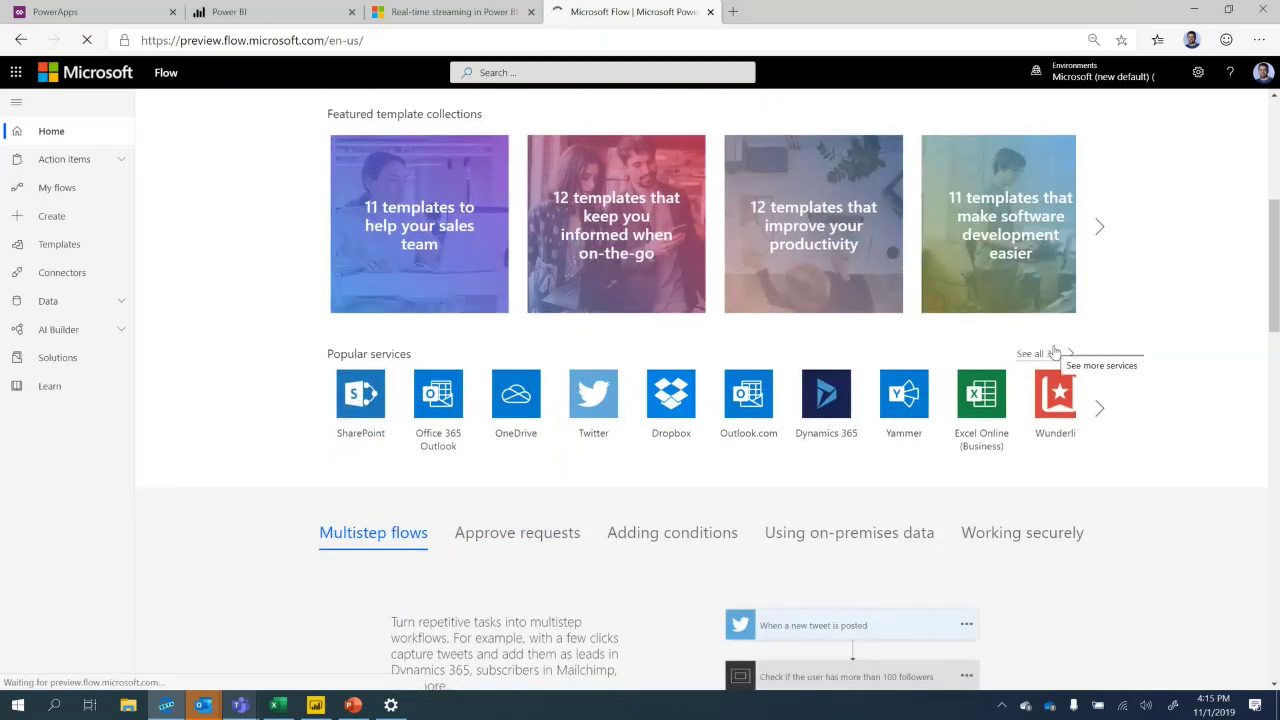
pyautogui.scroll(-6, 1120, 390)
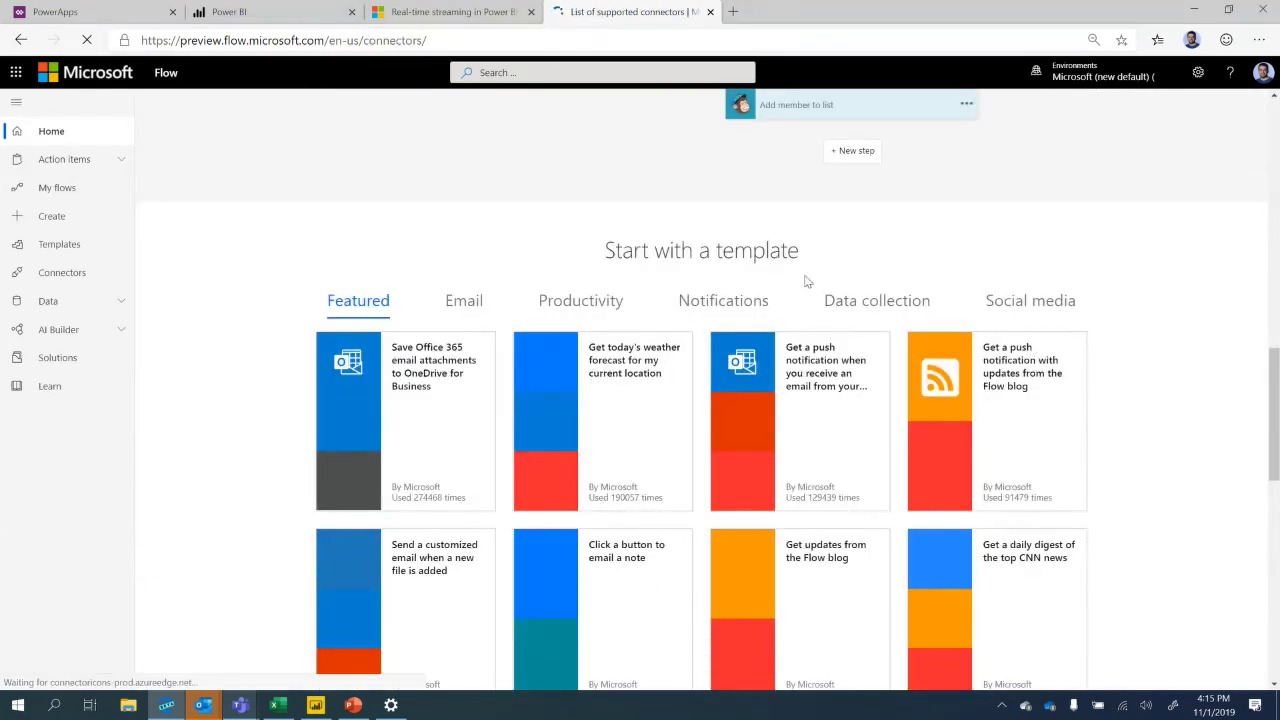
pyautogui.scroll(-5, 1140, 296)
pyautogui.scroll(-12, 1140, 296)
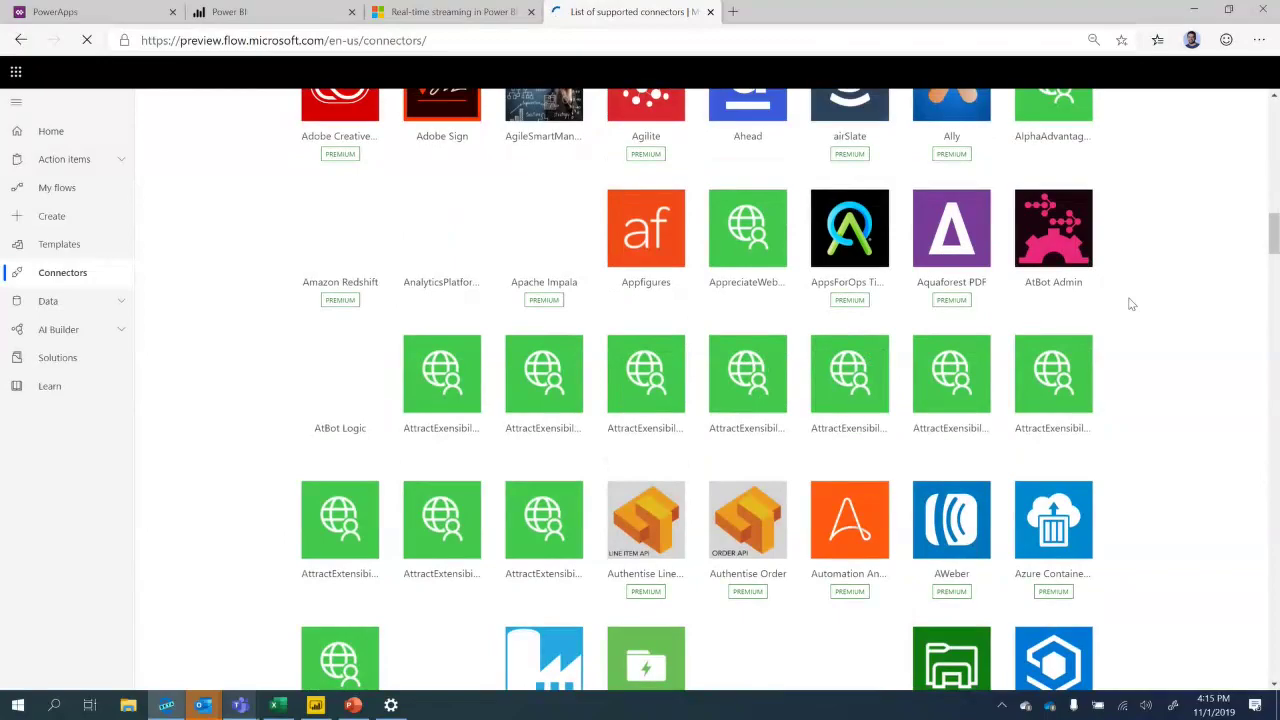
pyautogui.scroll(-20, 966, 250)
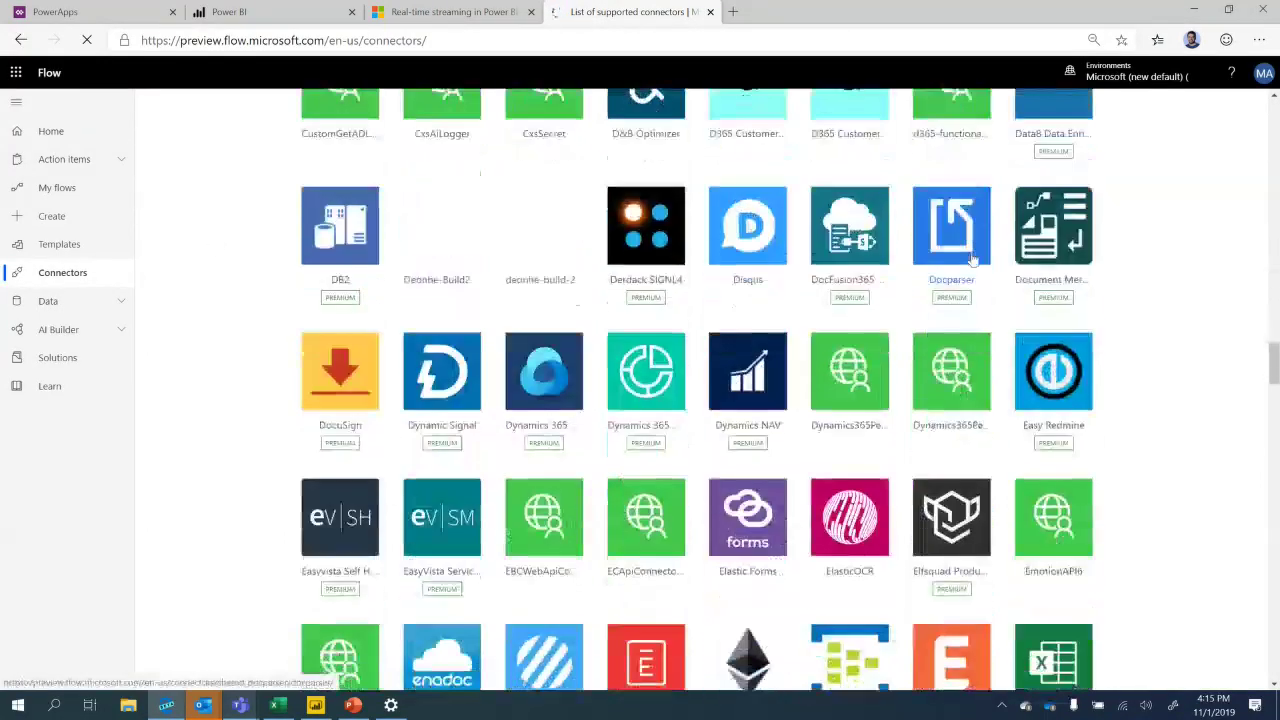
pyautogui.scroll(-20, 970, 260)
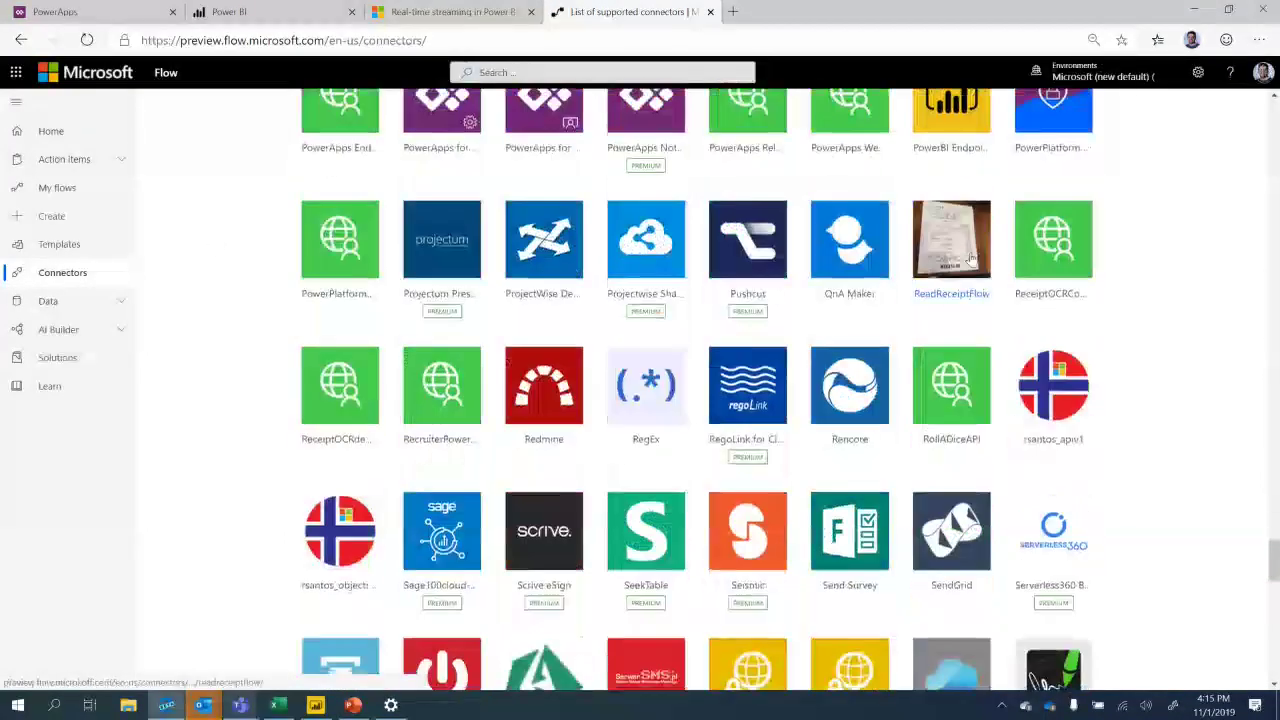
pyautogui.scroll(-12, 950, 330)
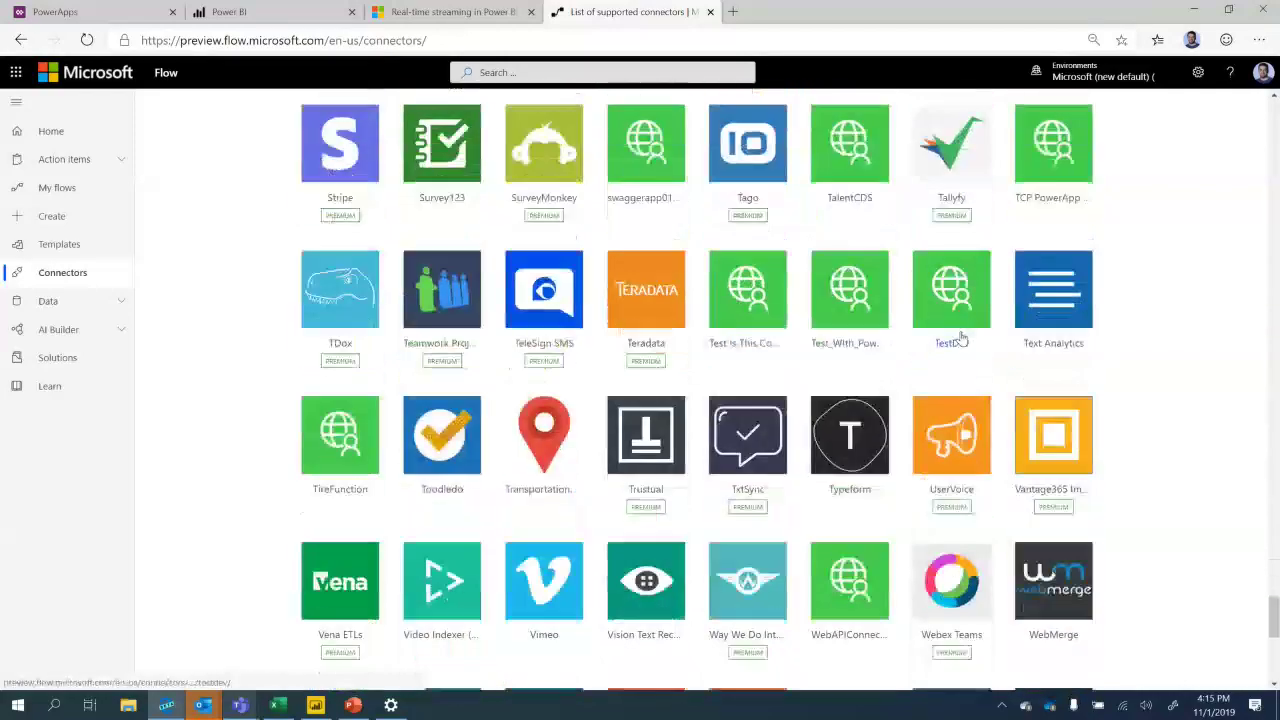
pyautogui.moveTo(1273, 615); pyautogui.dragTo(1260, 140)
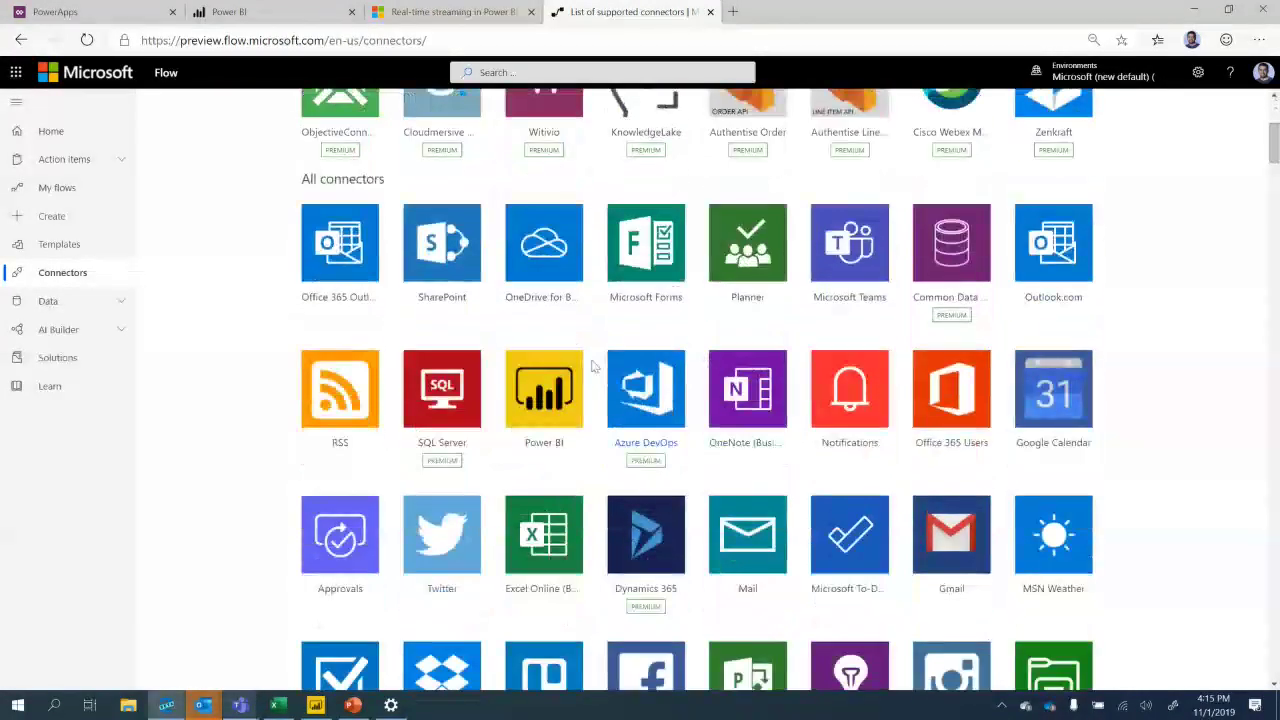
# View the Power BI connector's details, including its trigger and flow templates.
pyautogui.click(546, 397)
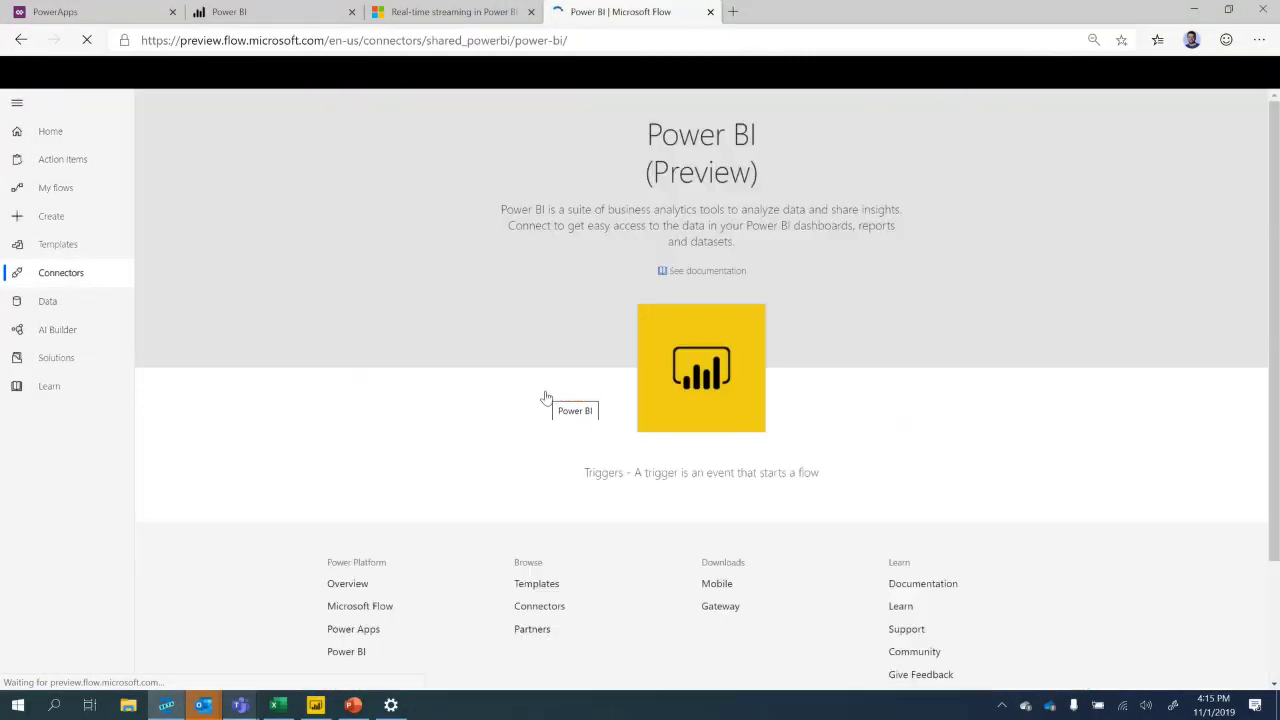
pyautogui.scroll(-3, 609, 400)
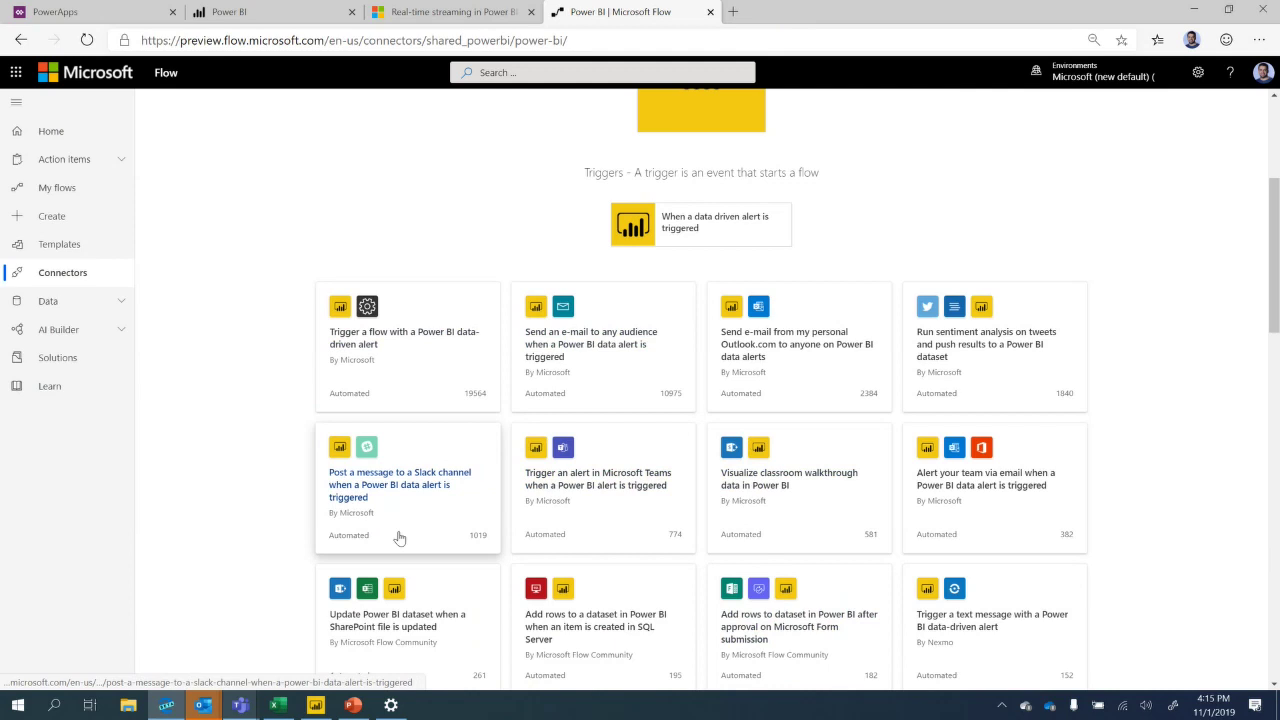
pyautogui.scroll(3, 485, 330)
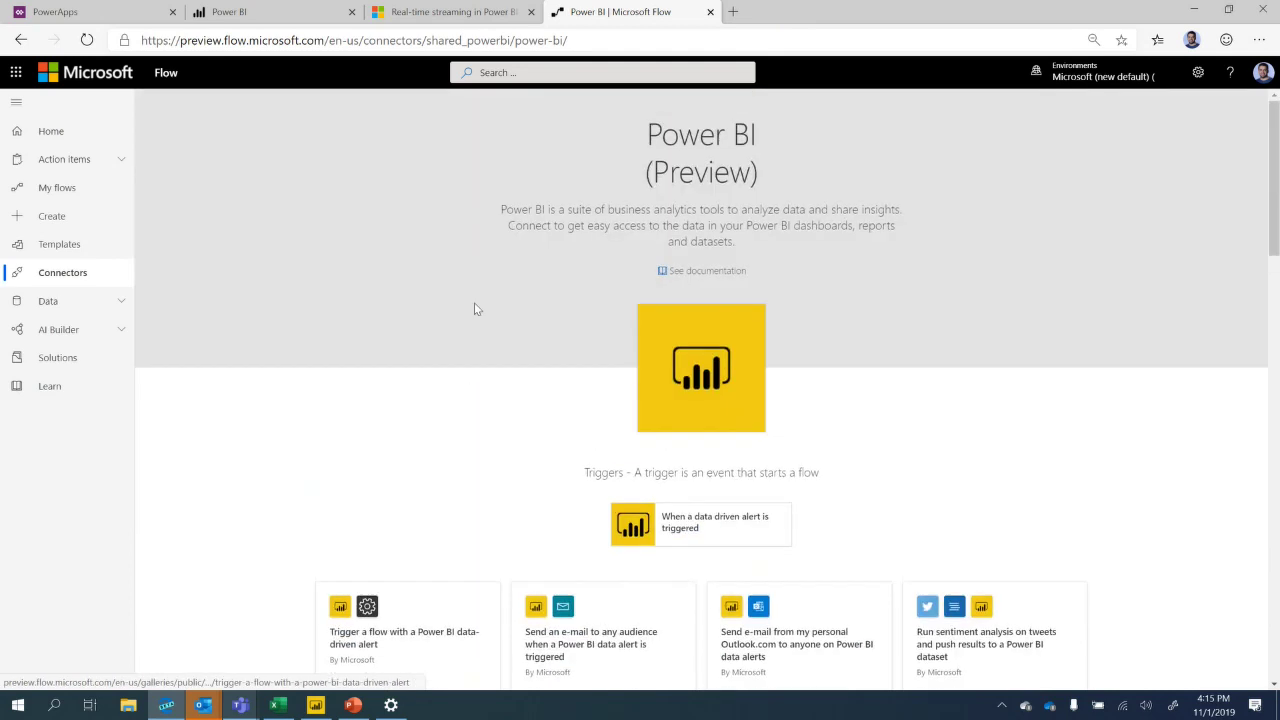
# Create a blank instant flow named dataTOpowerbi that starts with Manually trigger a flow.
pyautogui.click(37, 229)
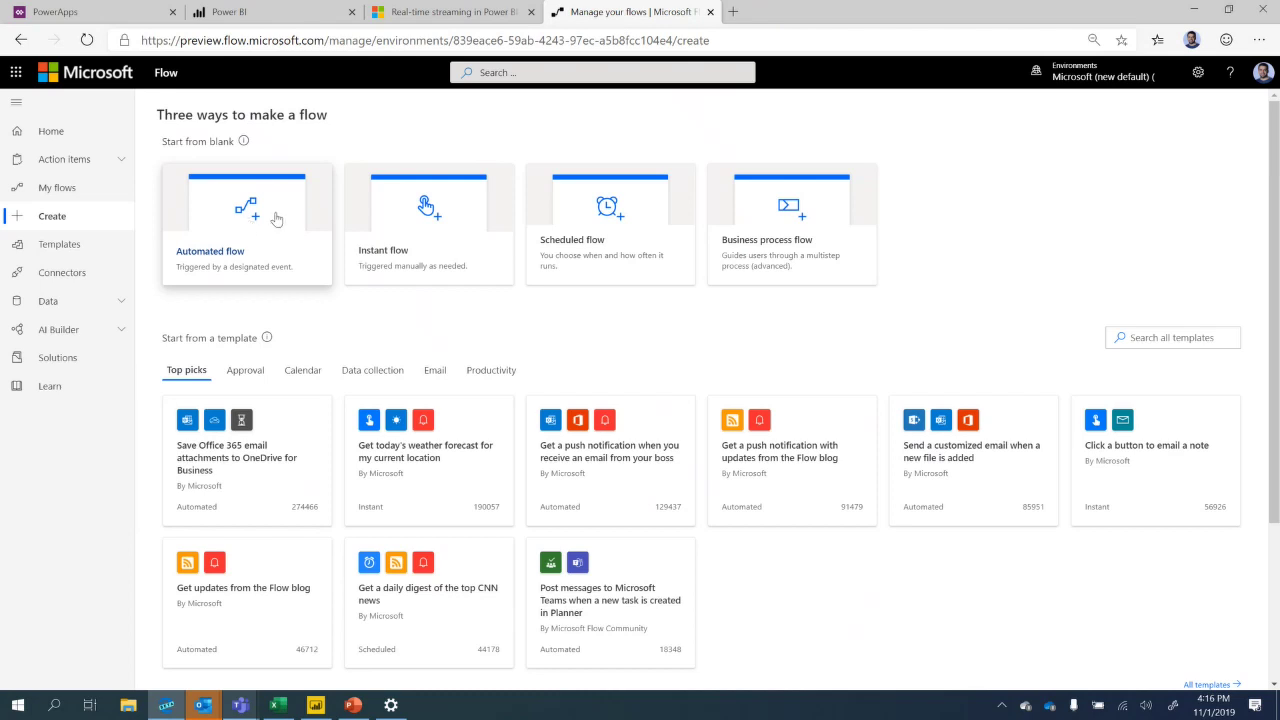
pyautogui.click(429, 236)
pyautogui.click(720, 249)
pyautogui.write('P')
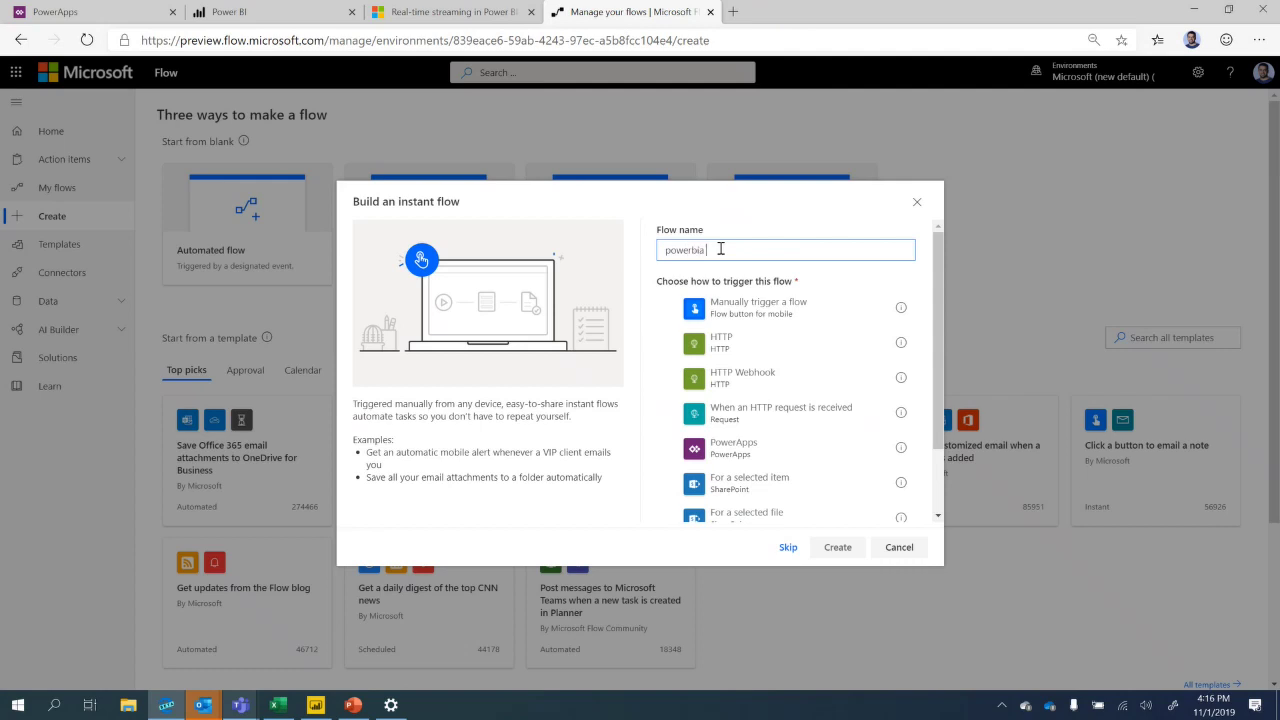
pyautogui.write('owerbi')
pyautogui.press('Home')
pyautogui.write('datat1')
pyautogui.click(708, 268)
pyautogui.press('BackSpace')
pyautogui.write('O')
pyautogui.hotkey('ctrl', 'a')
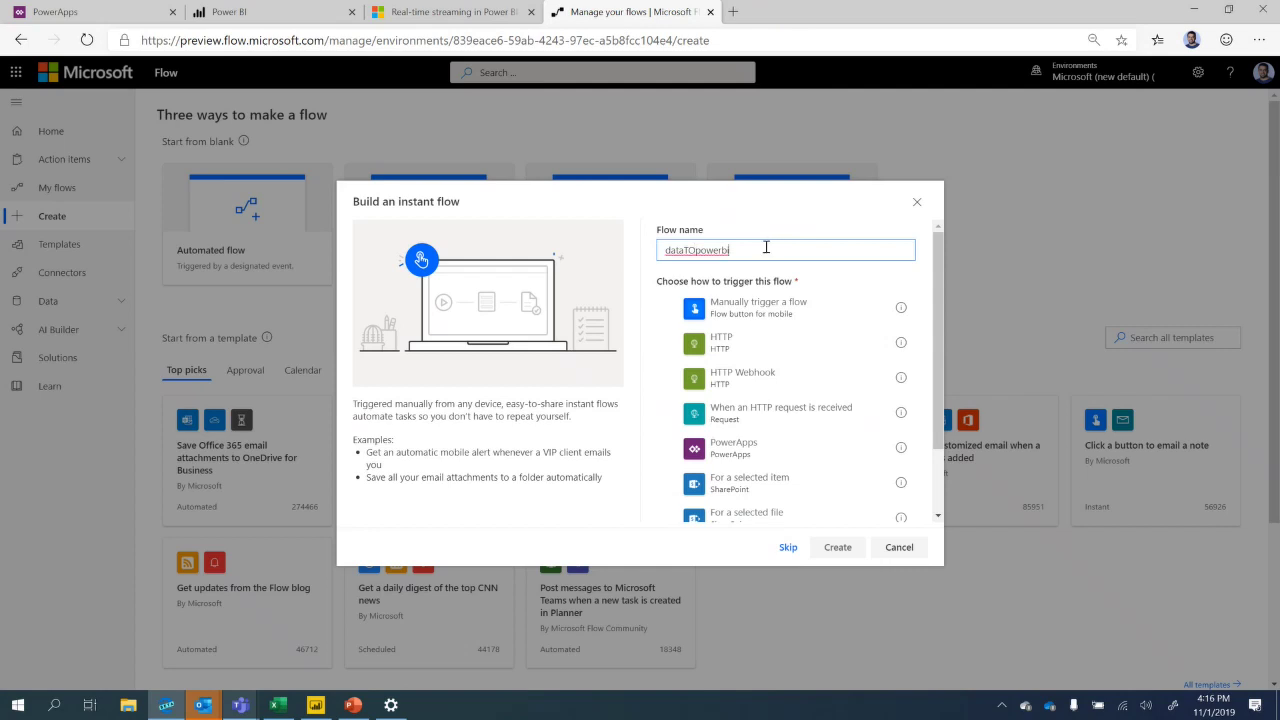
pyautogui.click(667, 311)
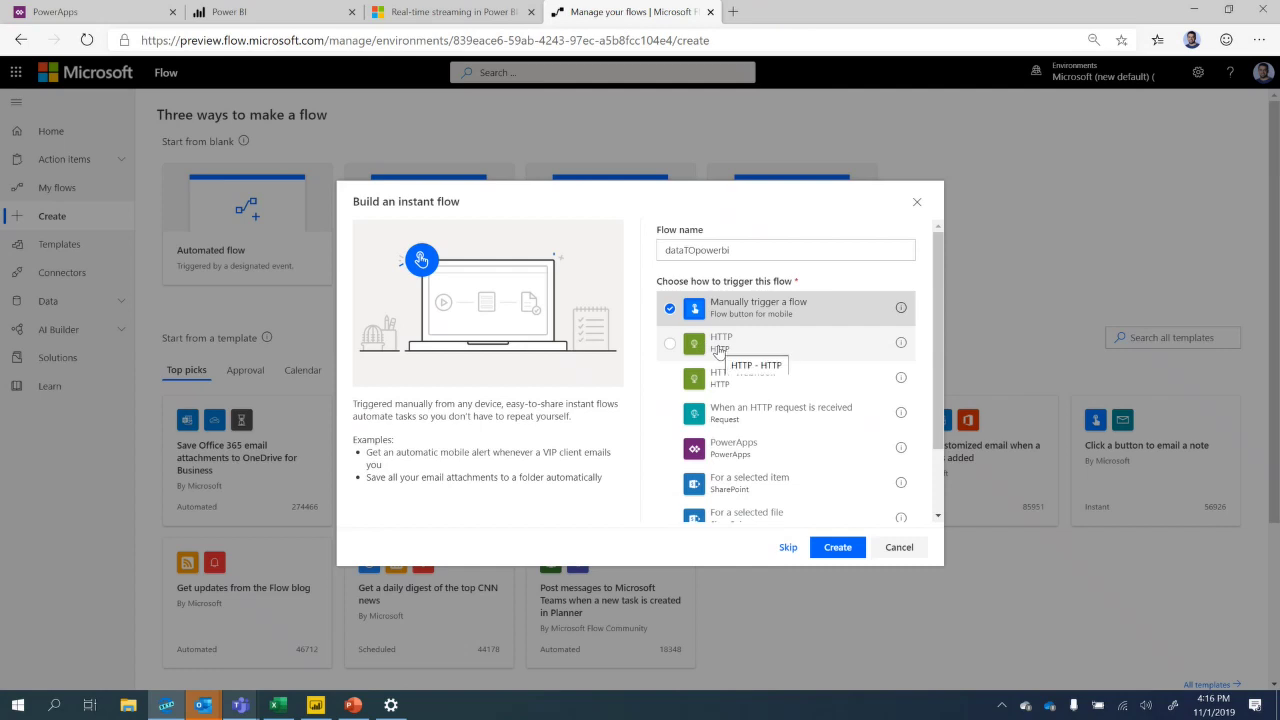
pyautogui.click(838, 548)
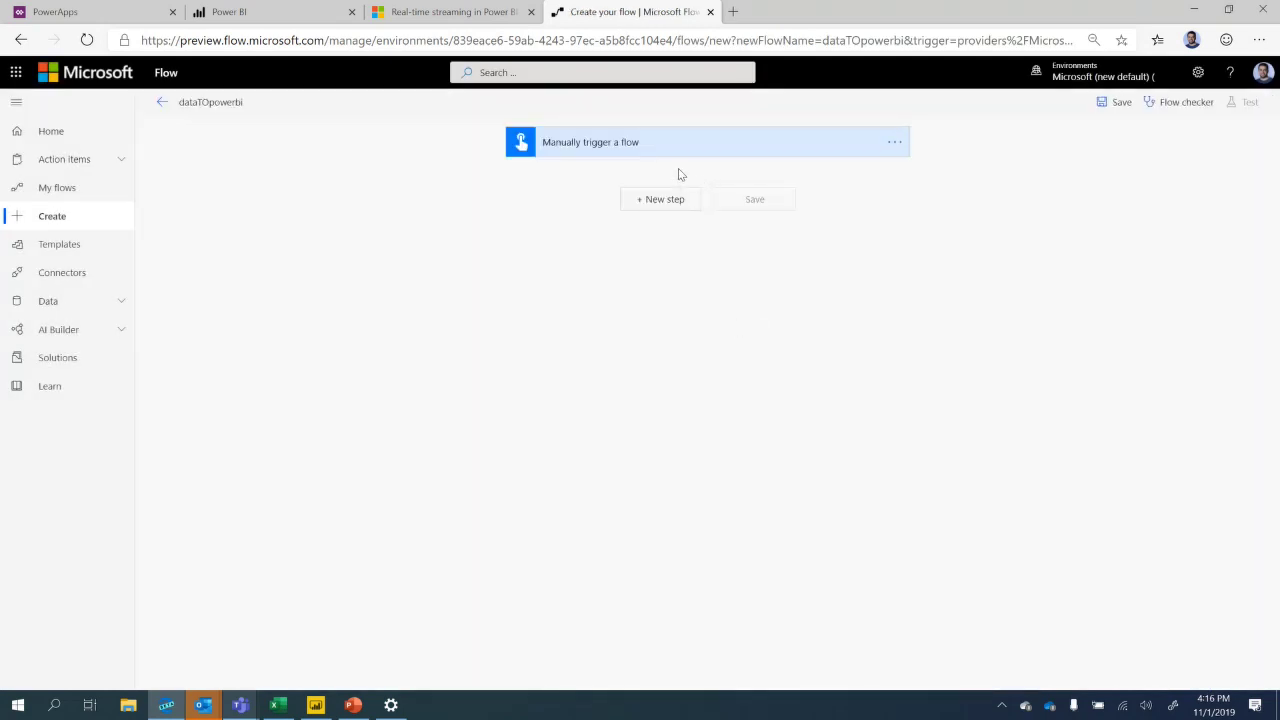
# Add a number input named Kisisayisi to the manual trigger and replace its prompt text with 5.
pyautogui.click(667, 151)
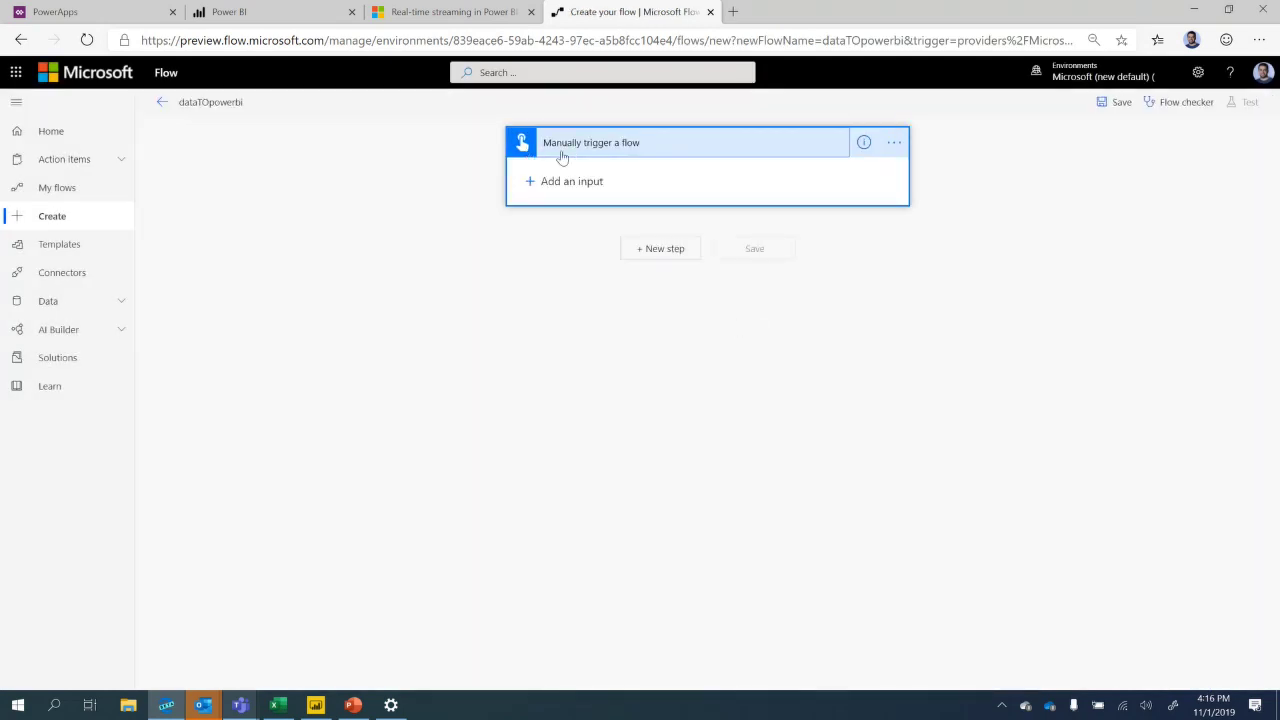
pyautogui.click(586, 180)
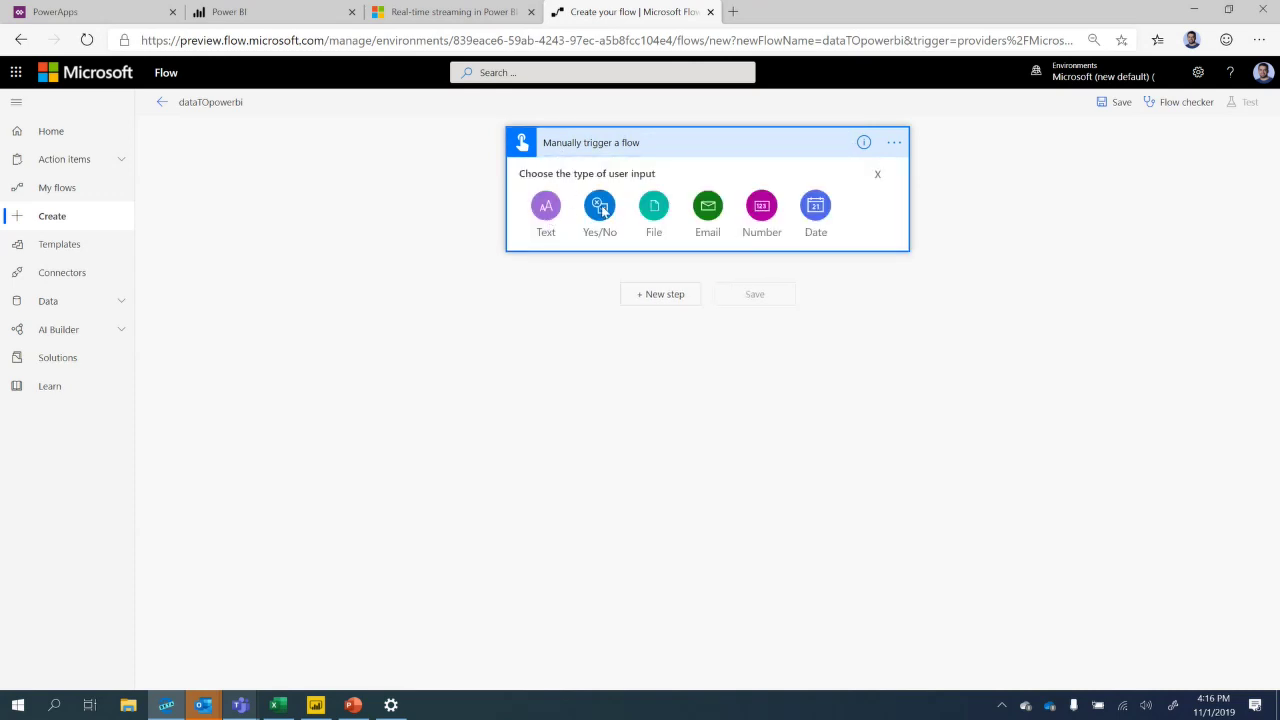
pyautogui.click(766, 214)
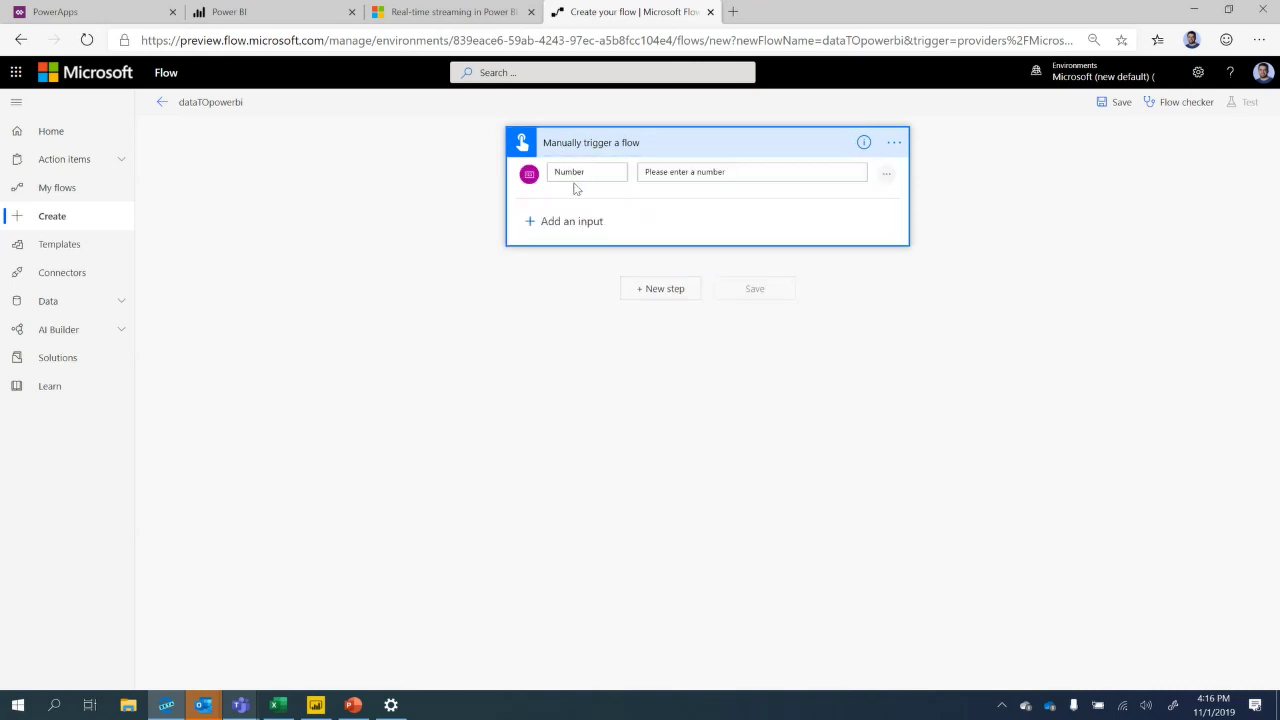
pyautogui.moveTo(593, 173); pyautogui.dragTo(459, 151)
pyautogui.write('Kis')
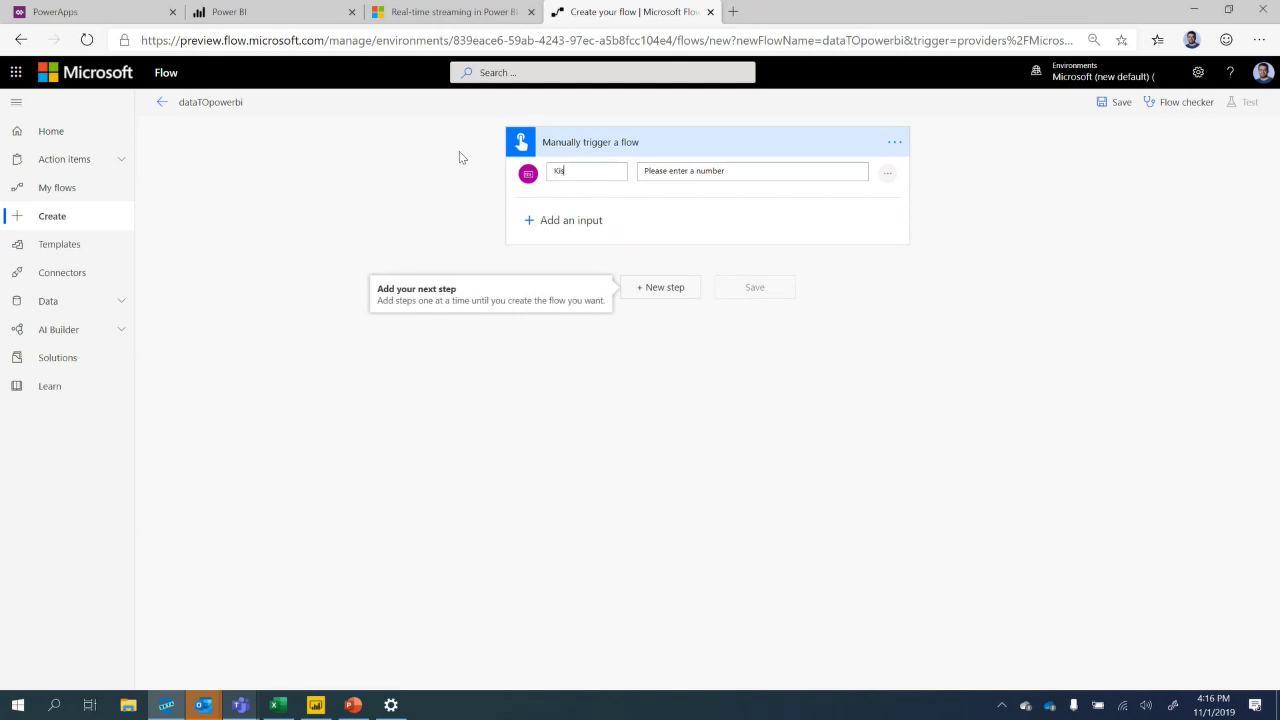
pyautogui.write('isayisi')
pyautogui.click(748, 174)
pyautogui.moveTo(748, 174); pyautogui.dragTo(519, 170)
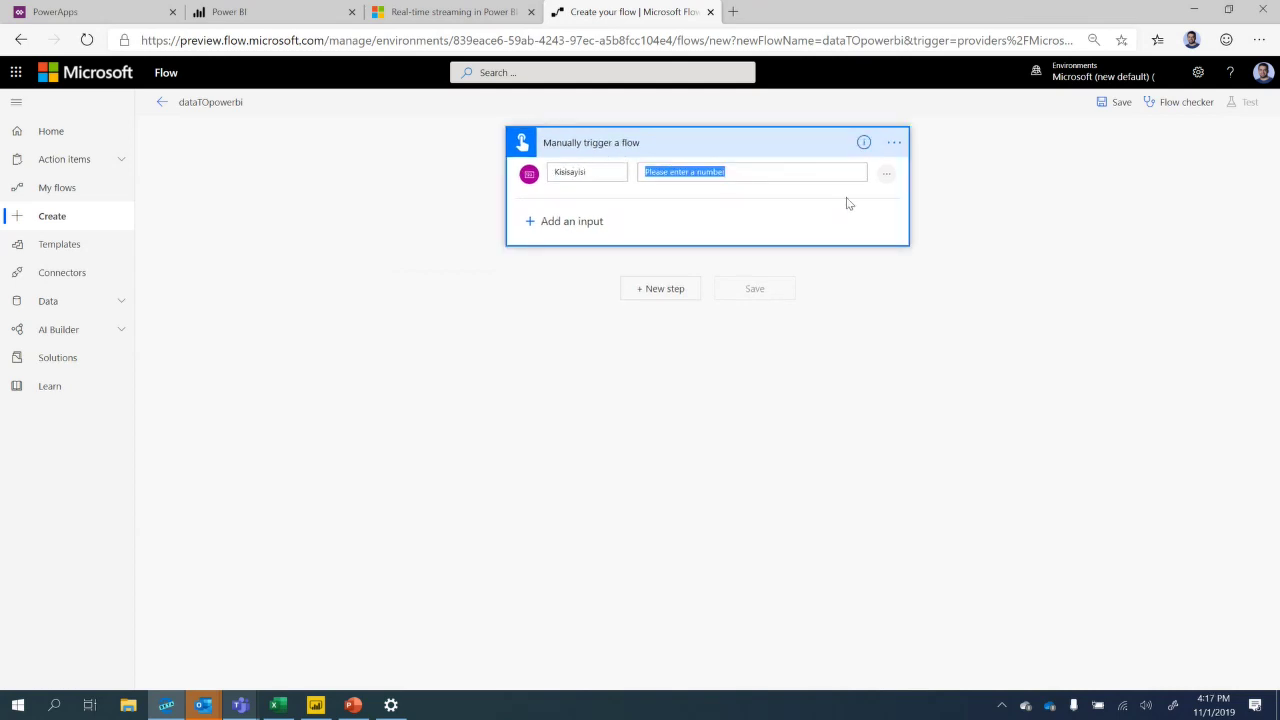
pyautogui.write('5')
pyautogui.click(969, 219)
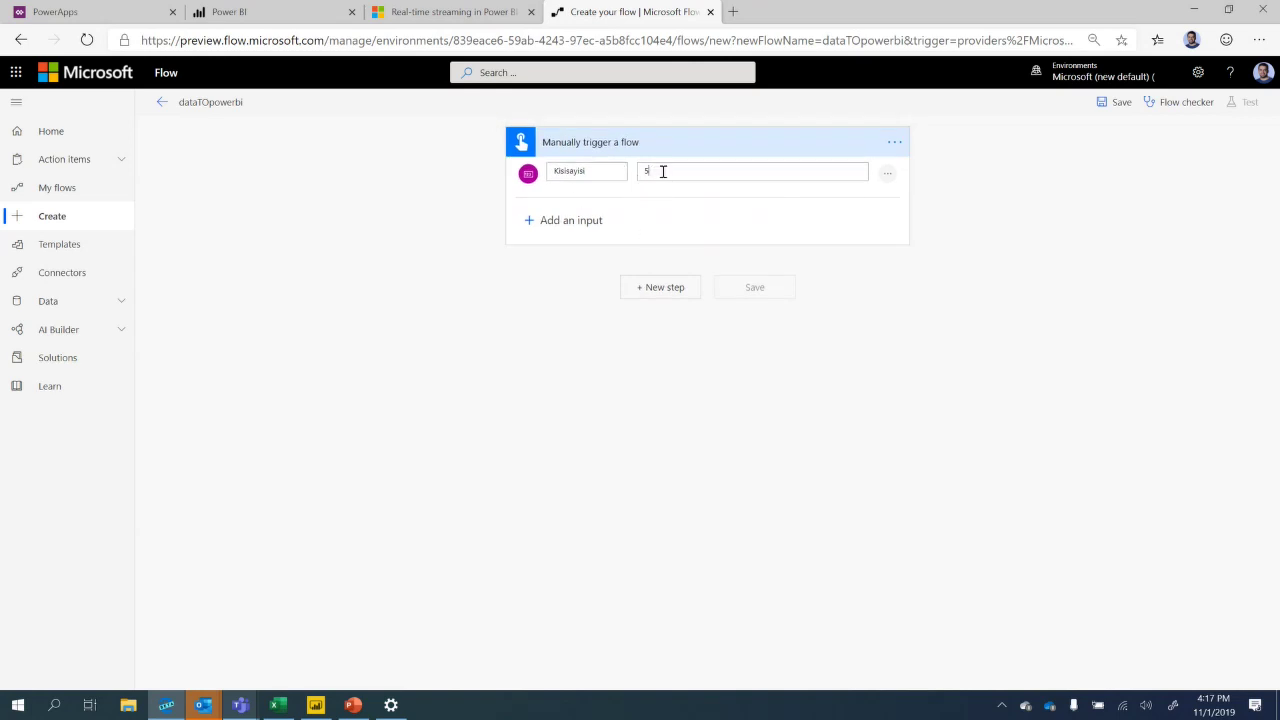
# Add the Power BI action Add rows to a dataset as a new step after the manual trigger.
pyautogui.click(662, 288)
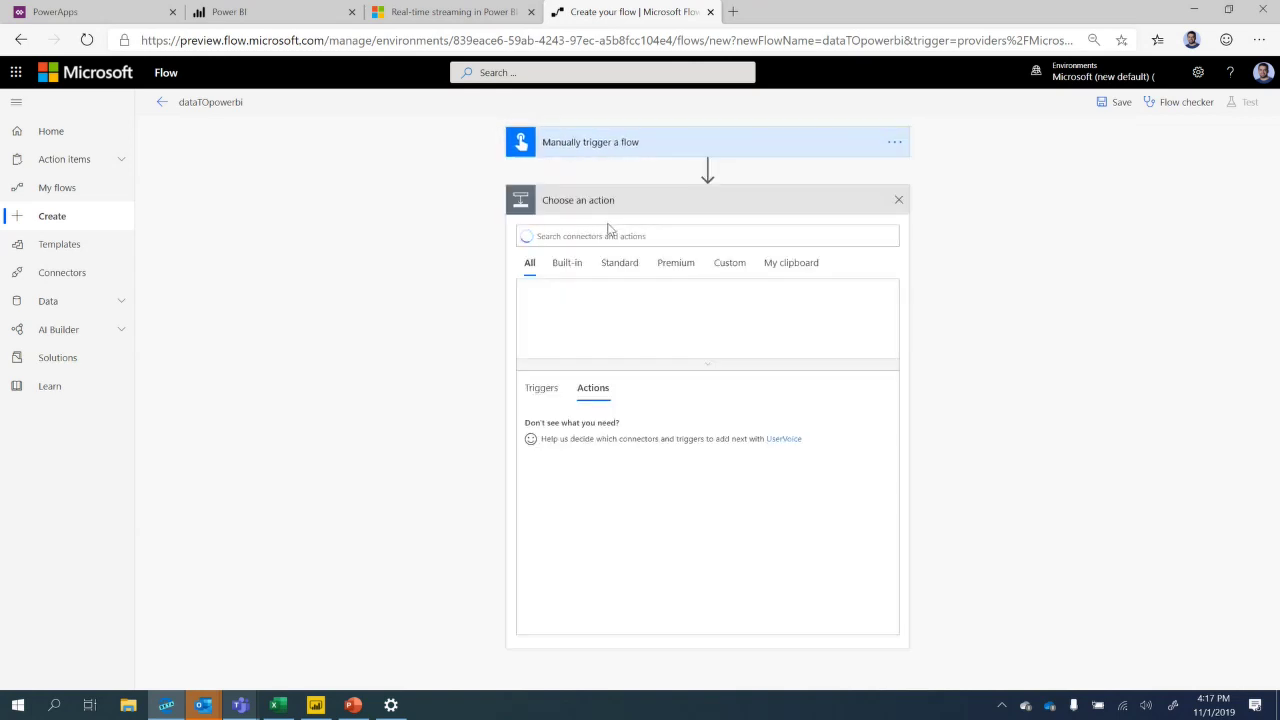
pyautogui.write('power')
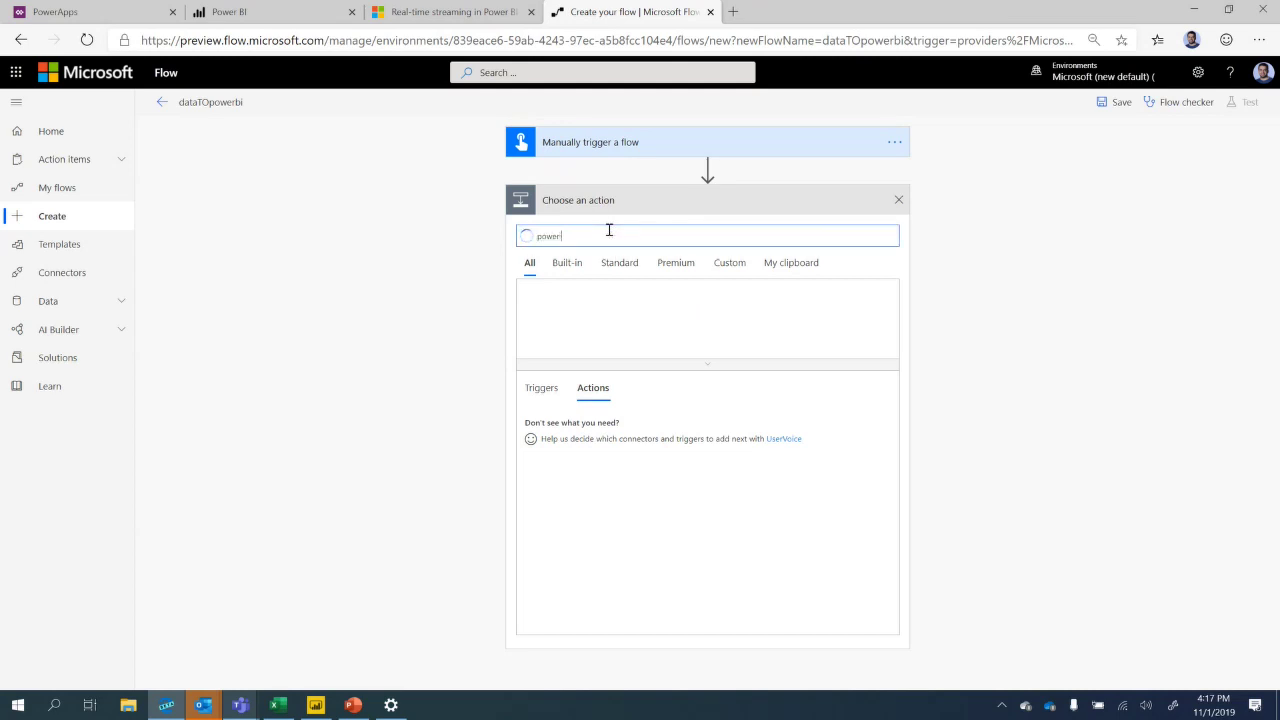
pyautogui.write(' bi')
pyautogui.scroll(-5, 686, 528)
pyautogui.scroll(-4, 670, 480)
pyautogui.scroll(3, 612, 530)
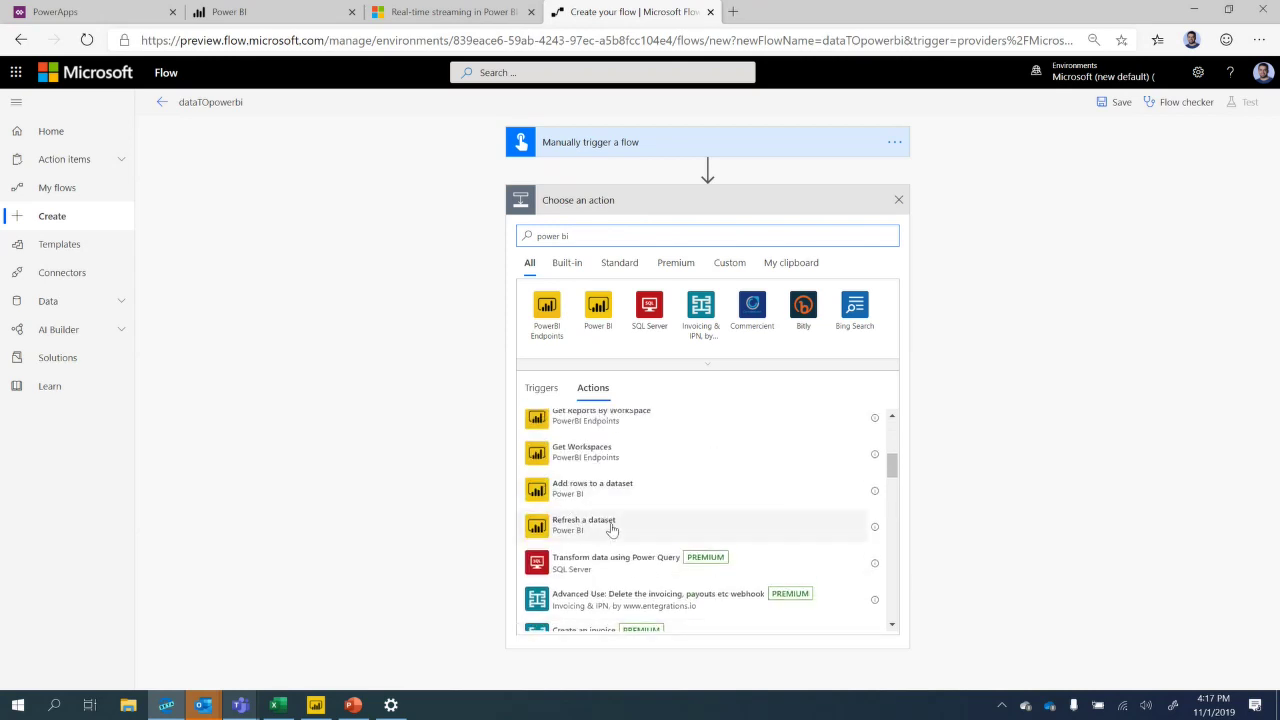
pyautogui.scroll(2, 612, 530)
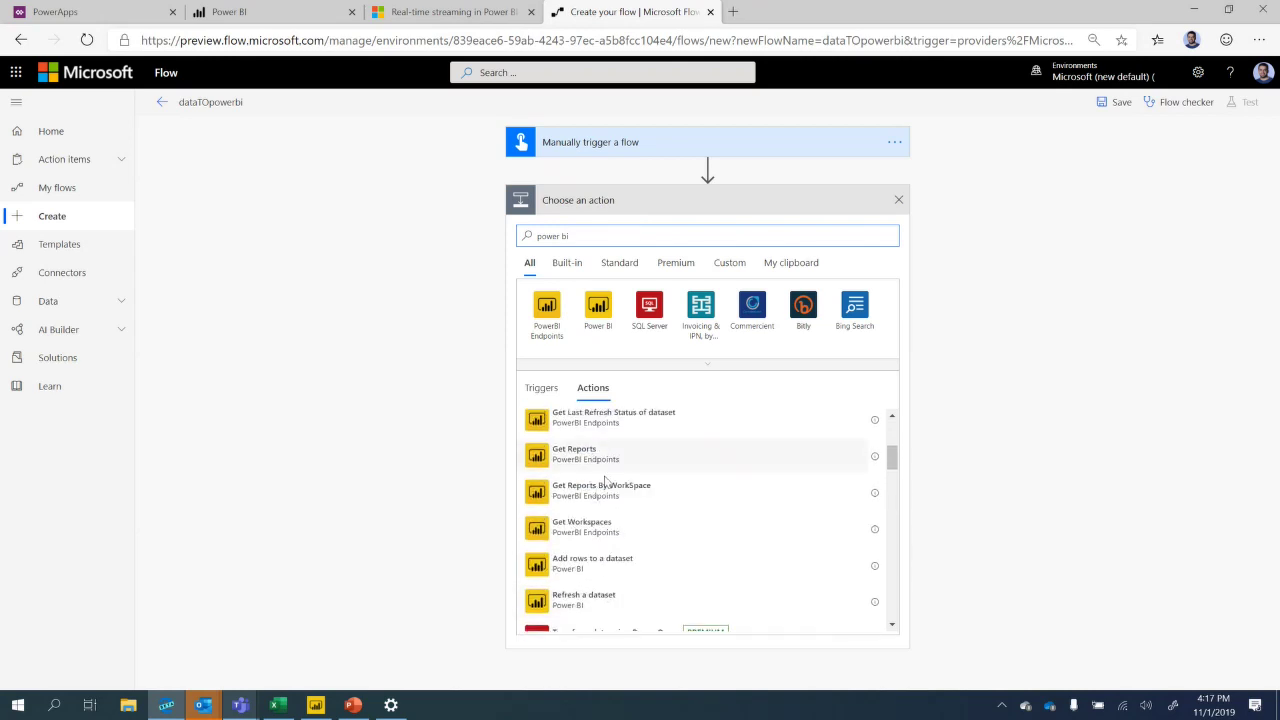
pyautogui.scroll(-10, 598, 506)
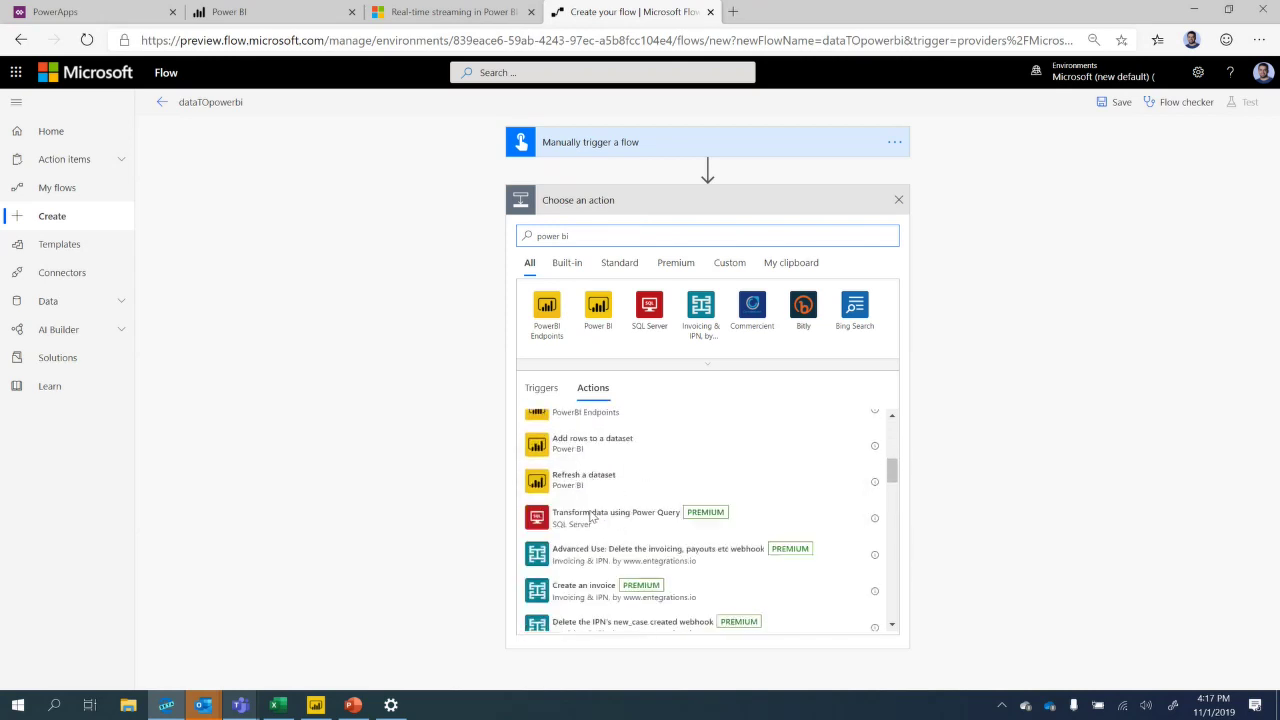
pyautogui.scroll(10, 602, 511)
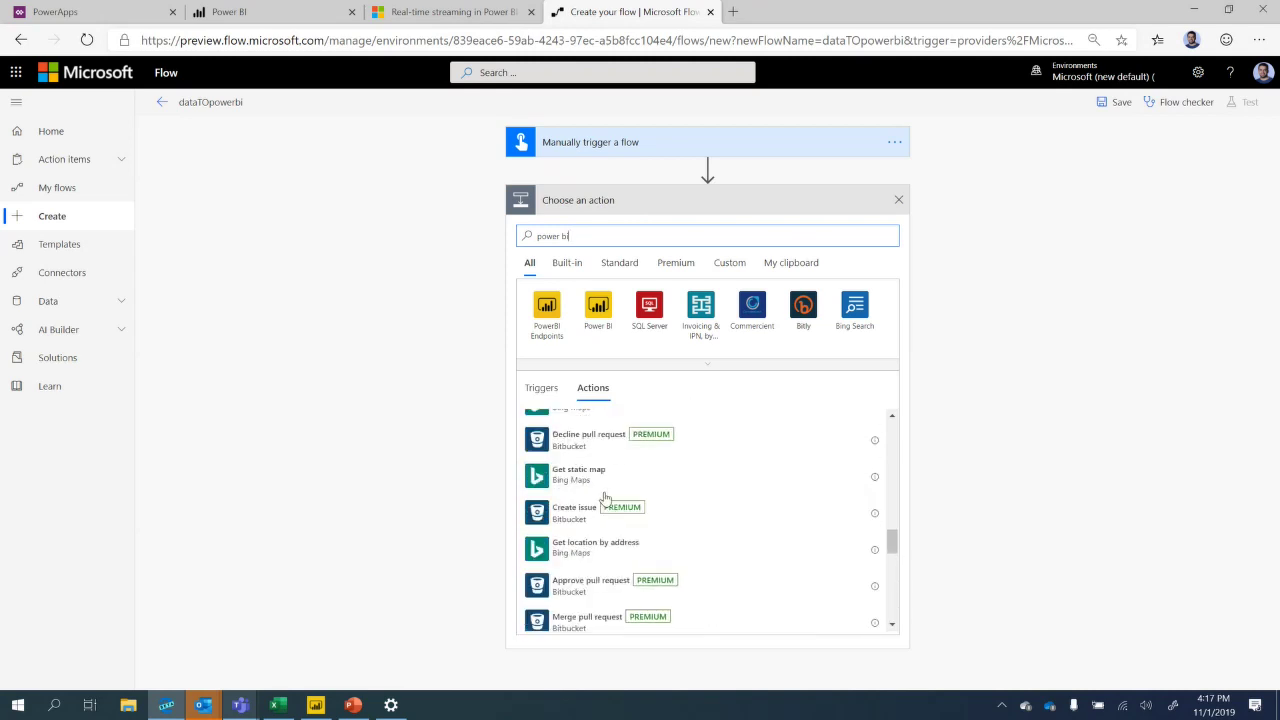
pyautogui.scroll(4, 605, 498)
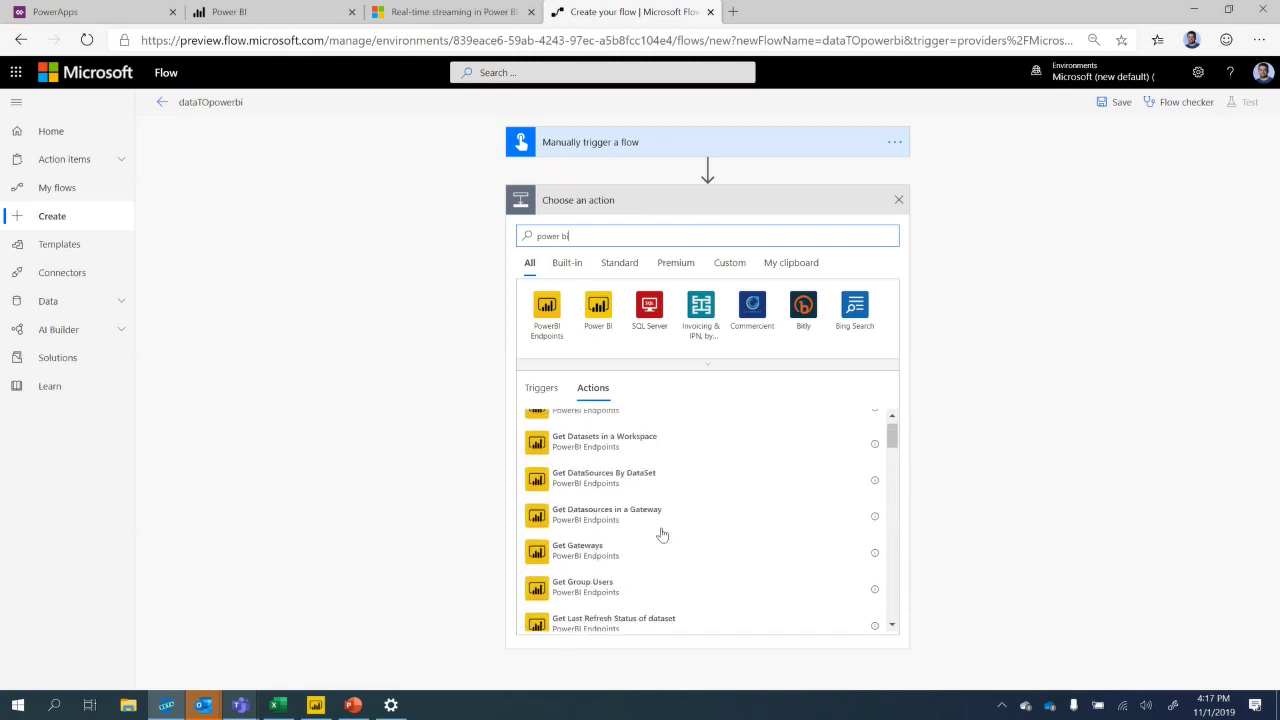
pyautogui.click(598, 305)
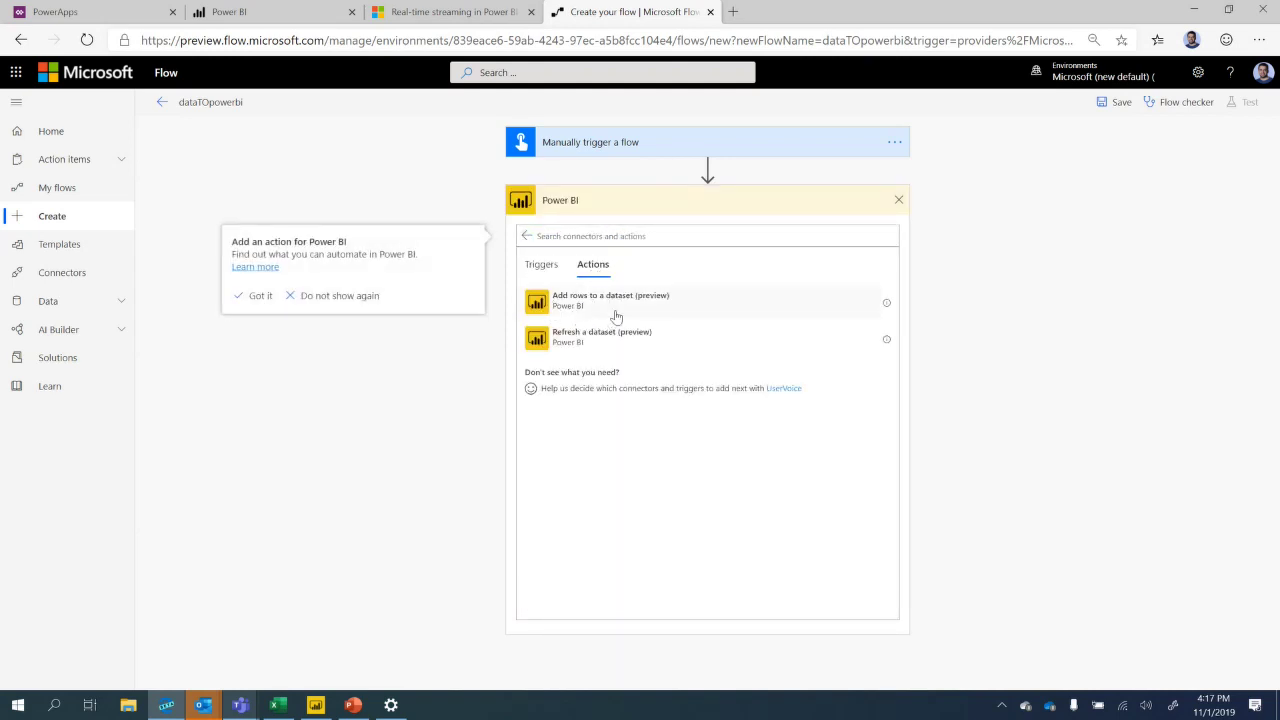
pyautogui.click(583, 302)
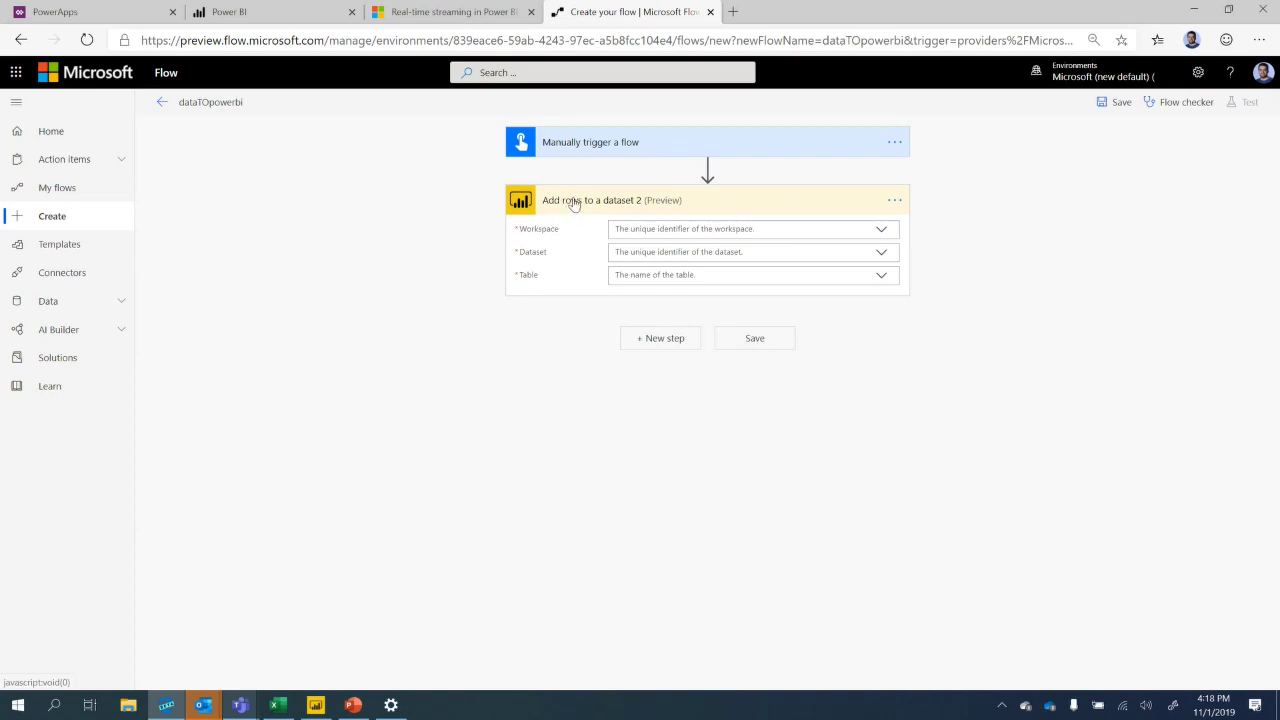
# Set the Add rows to a dataset action's workspace to the demo workspace that holds the webinarkisi dataset.
pyautogui.click(882, 231)
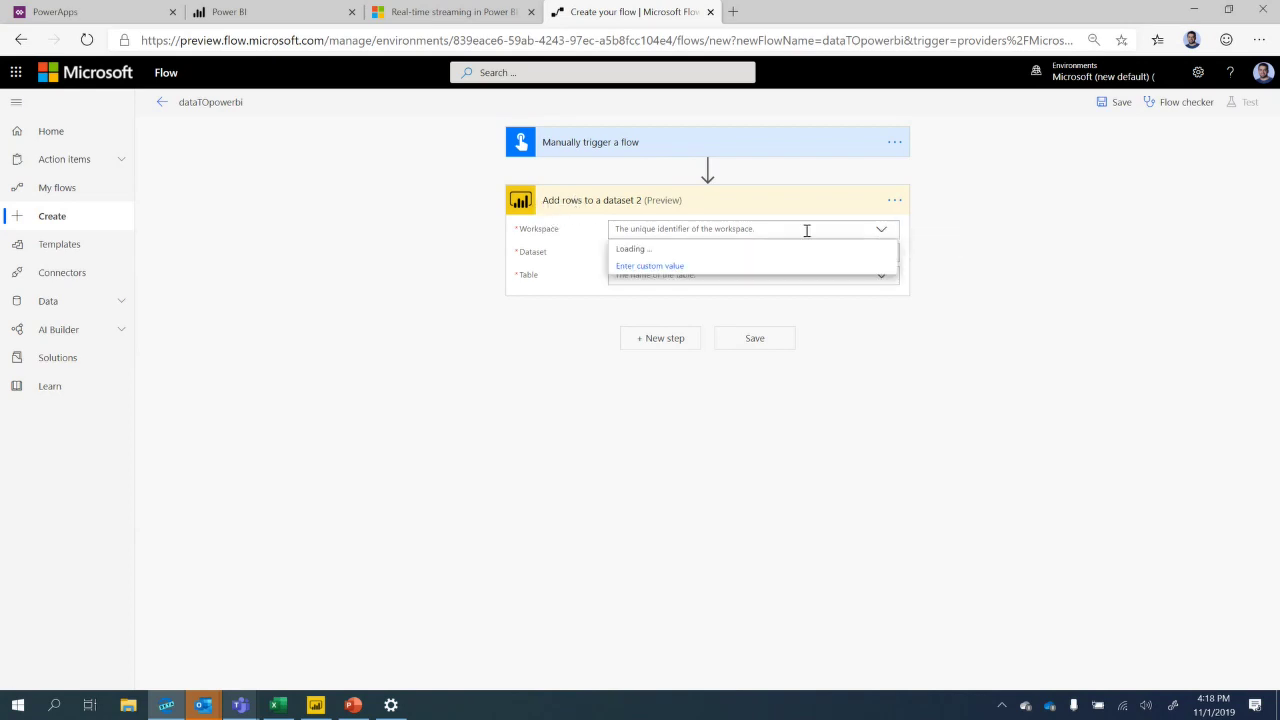
pyautogui.scroll(-10, 689, 350)
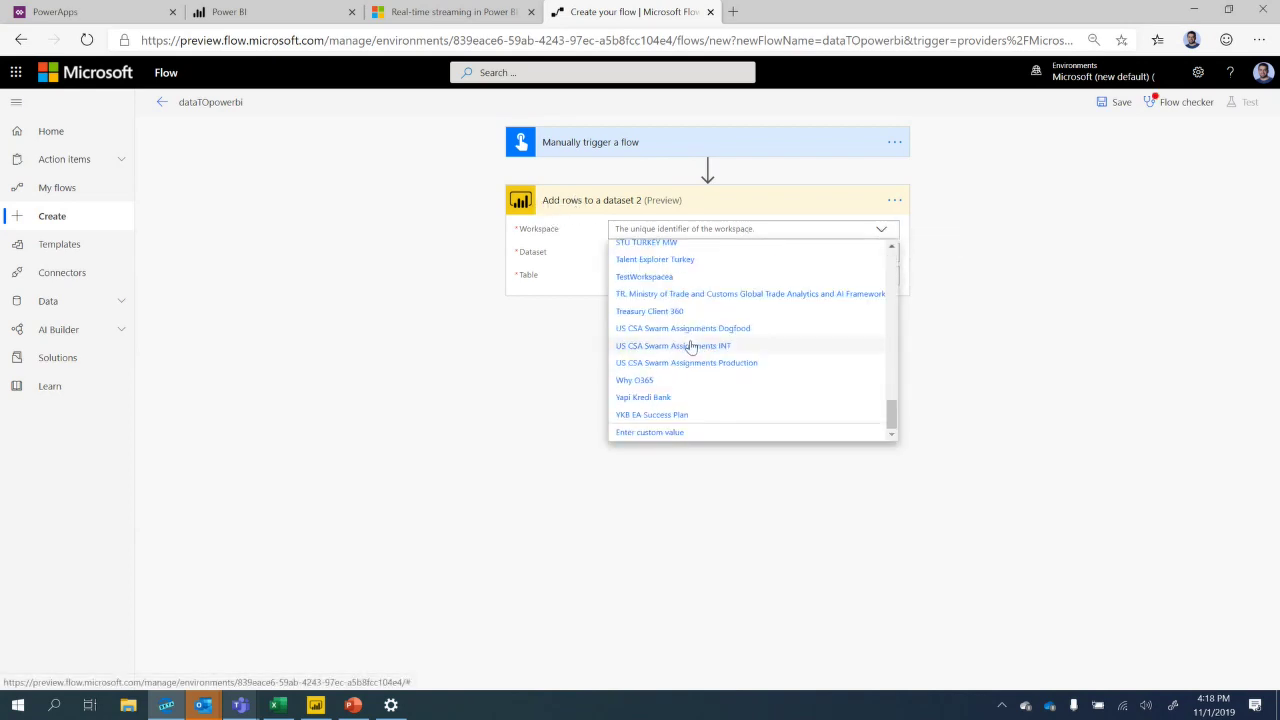
pyautogui.scroll(3, 697, 344)
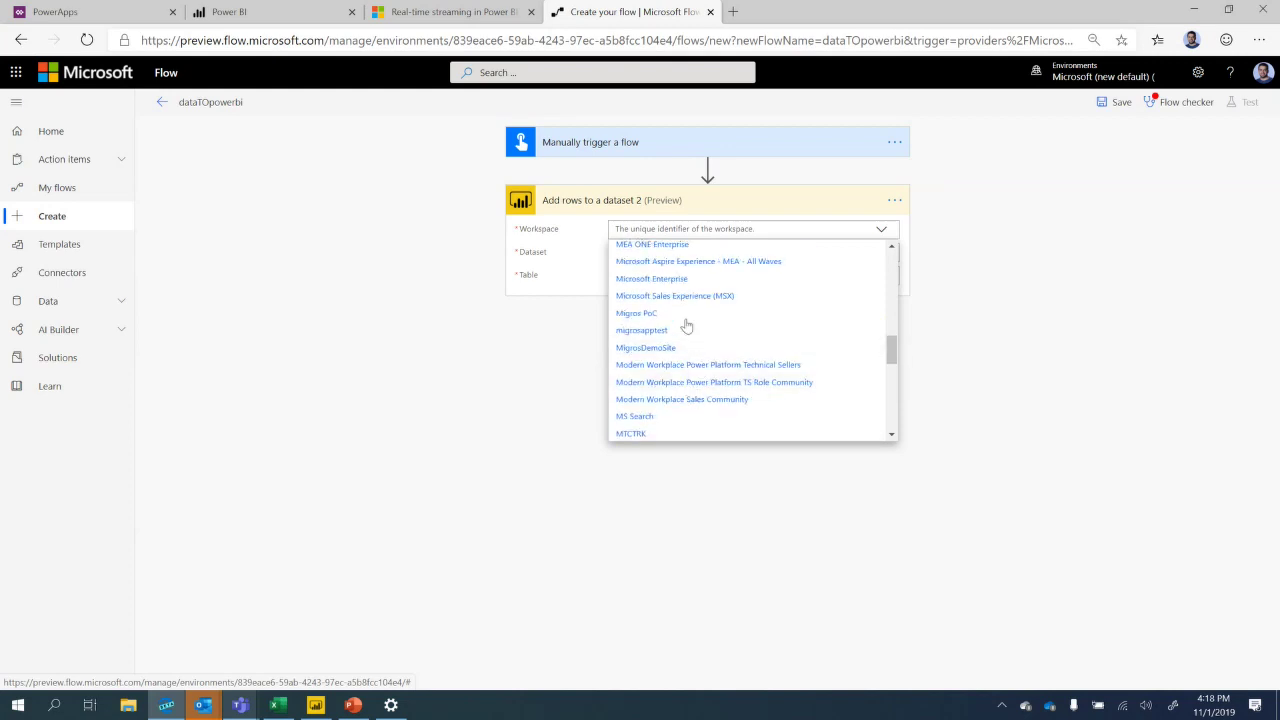
pyautogui.scroll(-3, 690, 350)
pyautogui.scroll(-3, 667, 358)
pyautogui.scroll(2, 663, 368)
pyautogui.scroll(-1, 672, 367)
pyautogui.scroll(-1, 677, 366)
pyautogui.scroll(10, 680, 370)
pyautogui.scroll(-3, 690, 400)
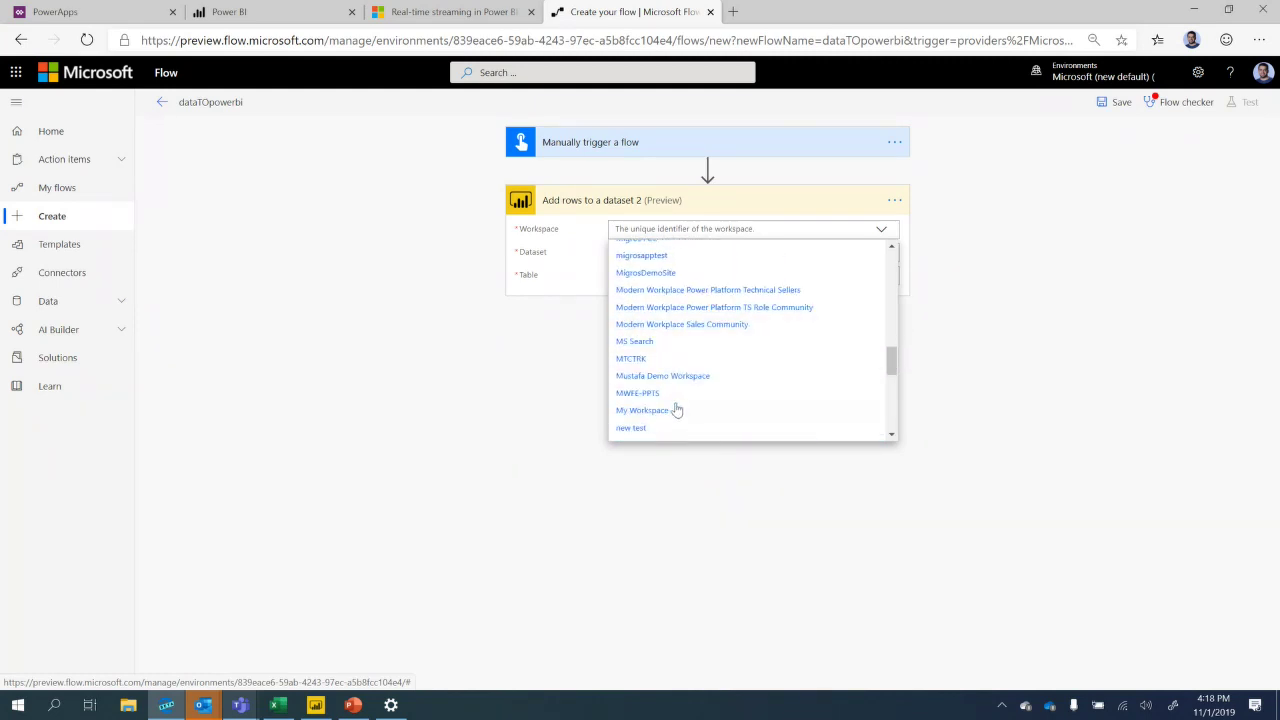
pyautogui.click(671, 375)
# Set the action's dataset to webinarkisi and its table to RealTimeData.
pyautogui.click(651, 250)
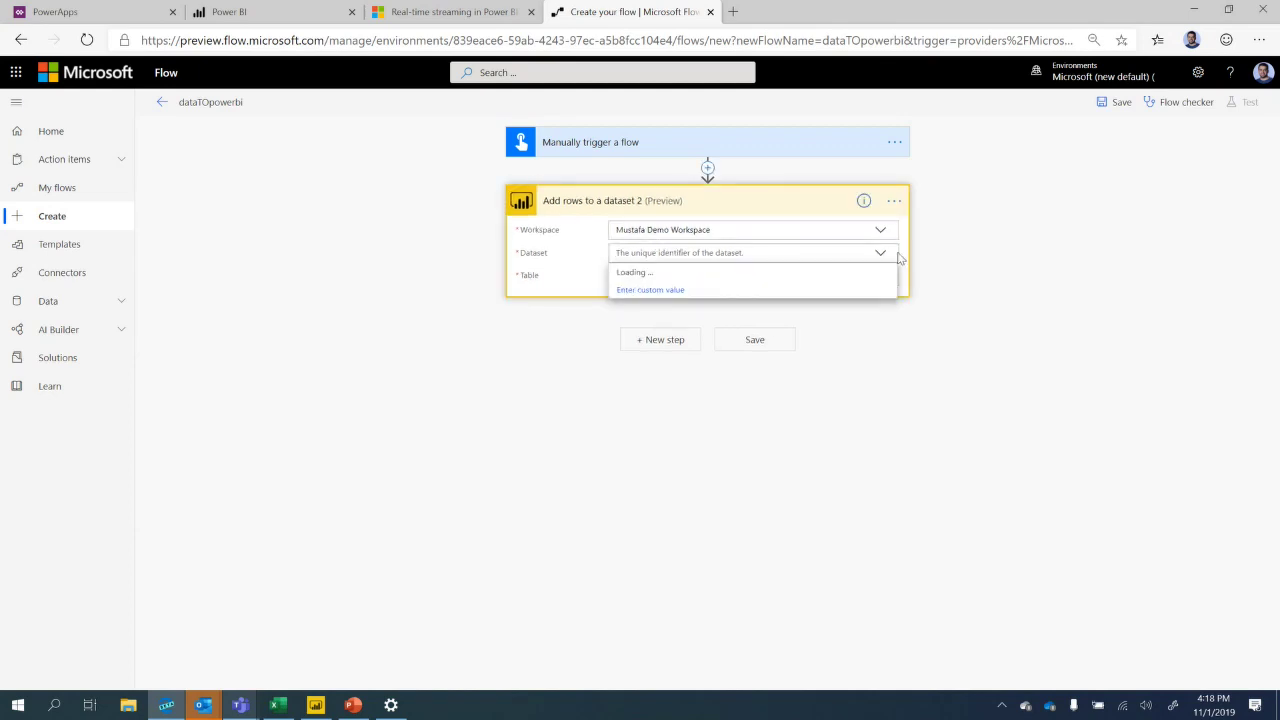
pyautogui.scroll(-6, 761, 346)
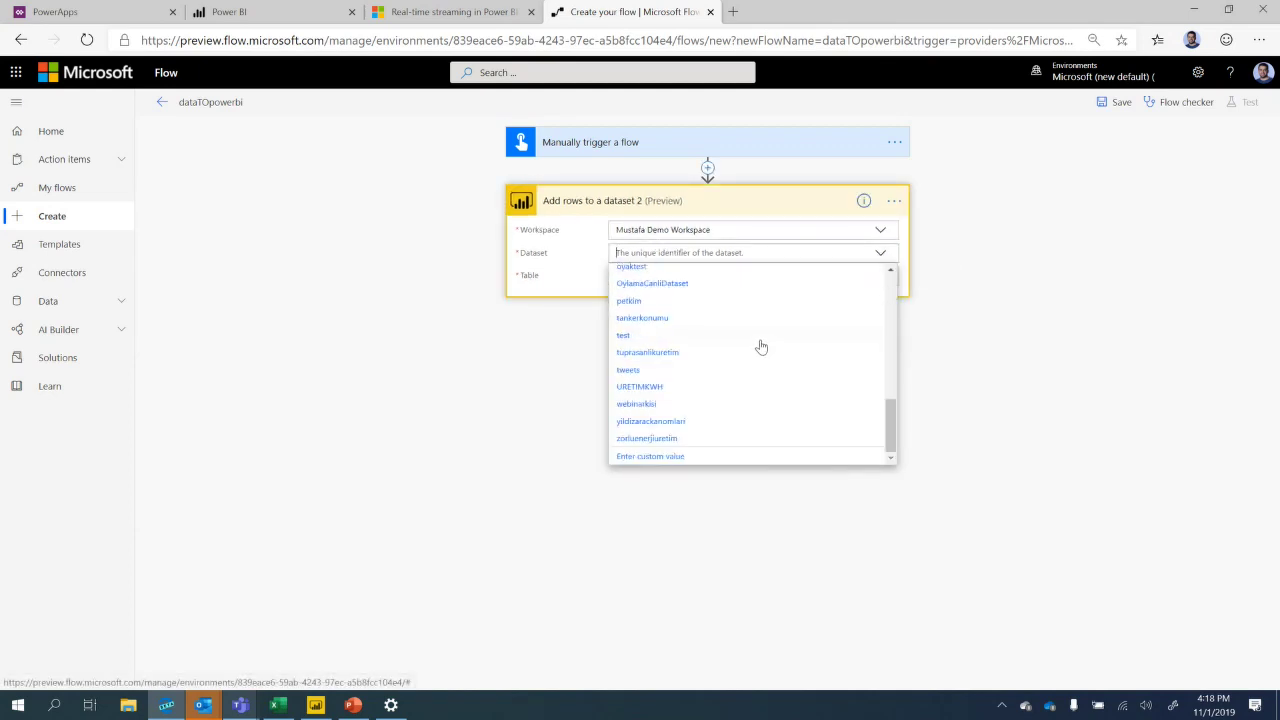
pyautogui.click(689, 404)
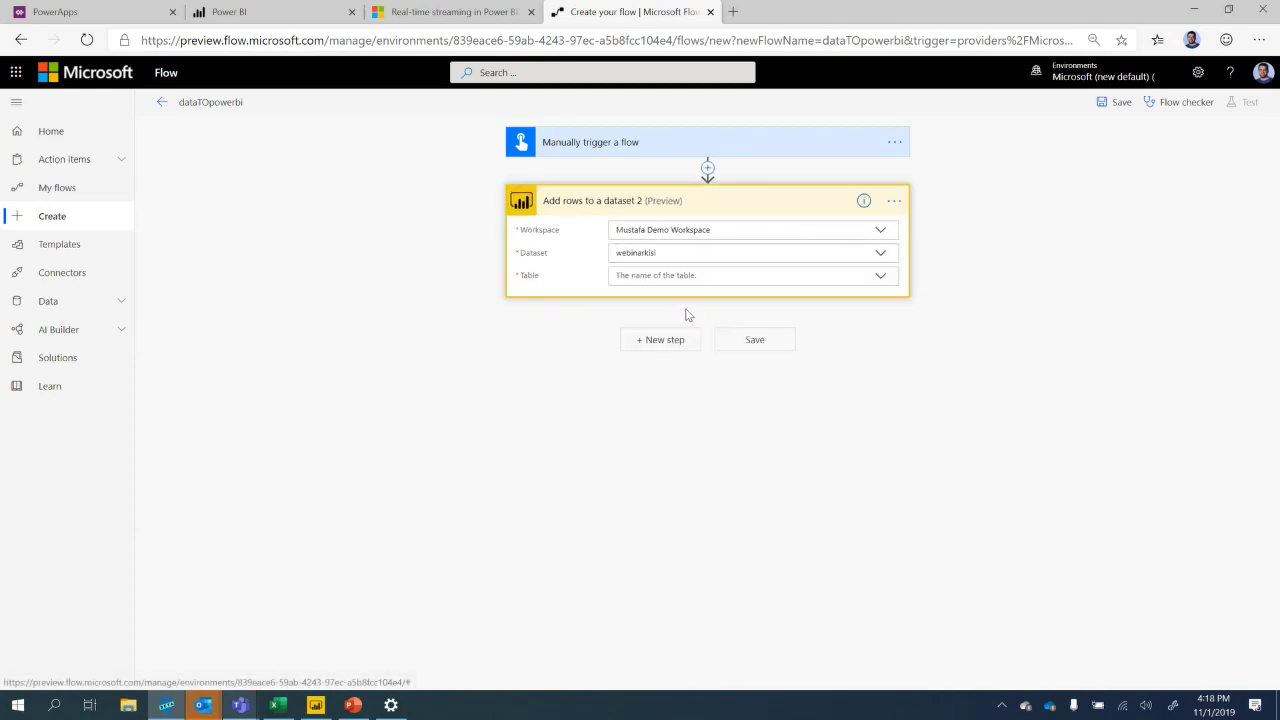
pyautogui.click(881, 277)
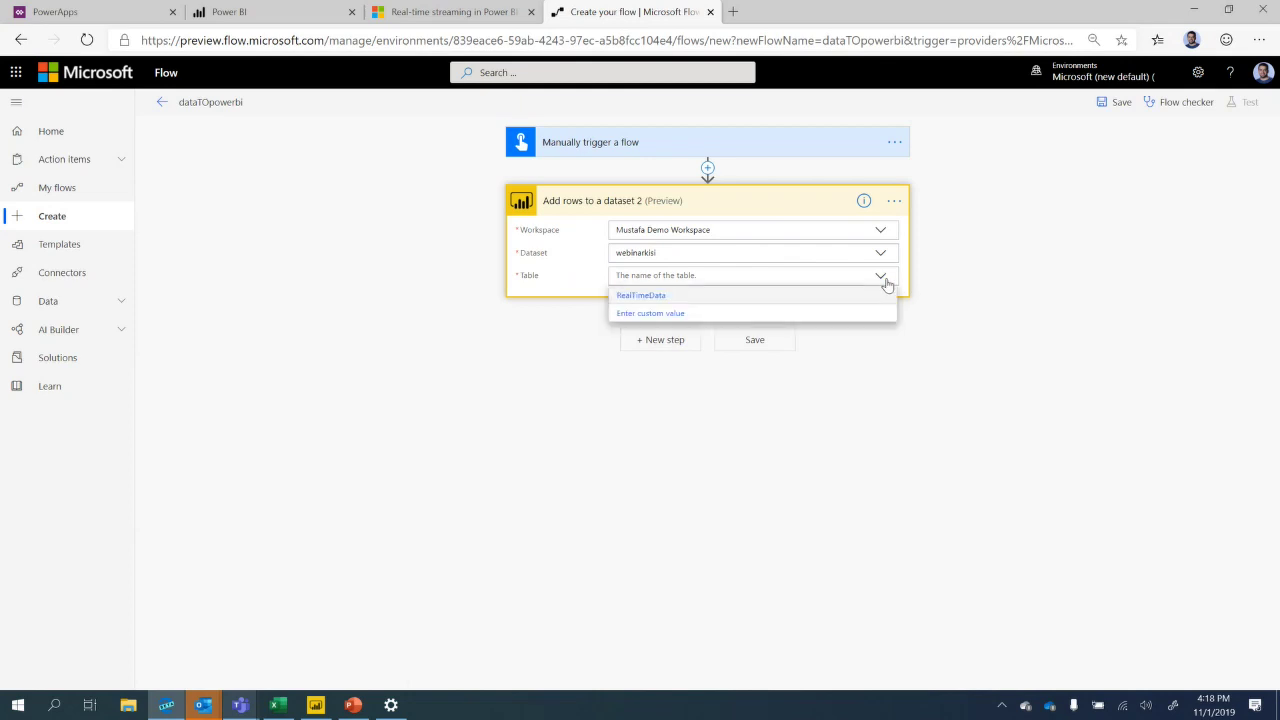
pyautogui.click(660, 296)
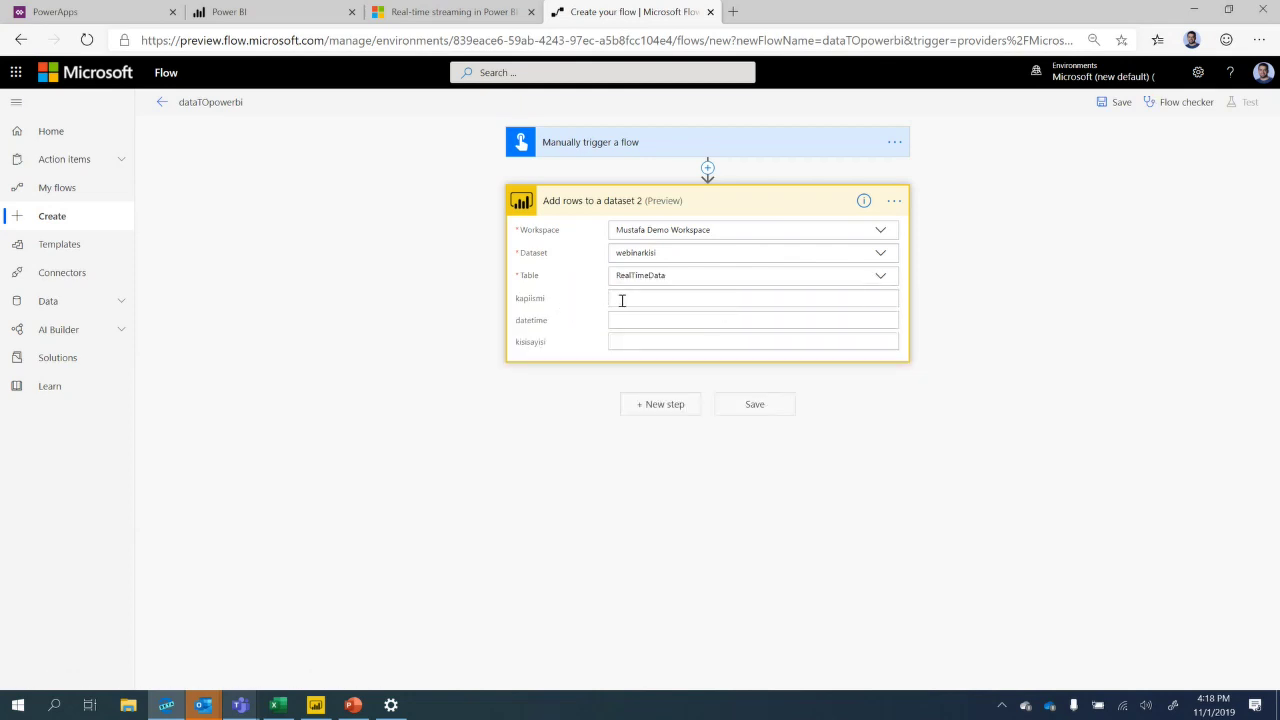
# Add a text input named Kapıadı to the manual trigger and replace its prompt text with Genel Giriş.
pyautogui.click(622, 300)
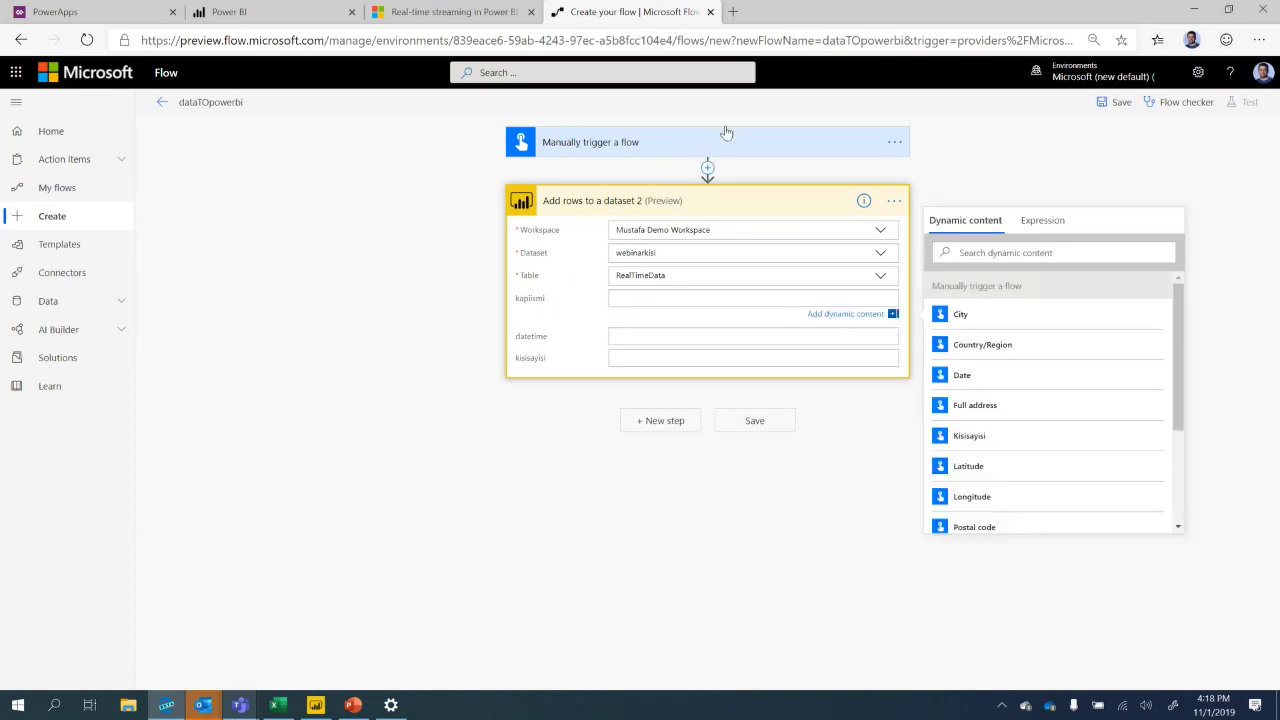
pyautogui.click(731, 140)
pyautogui.click(571, 220)
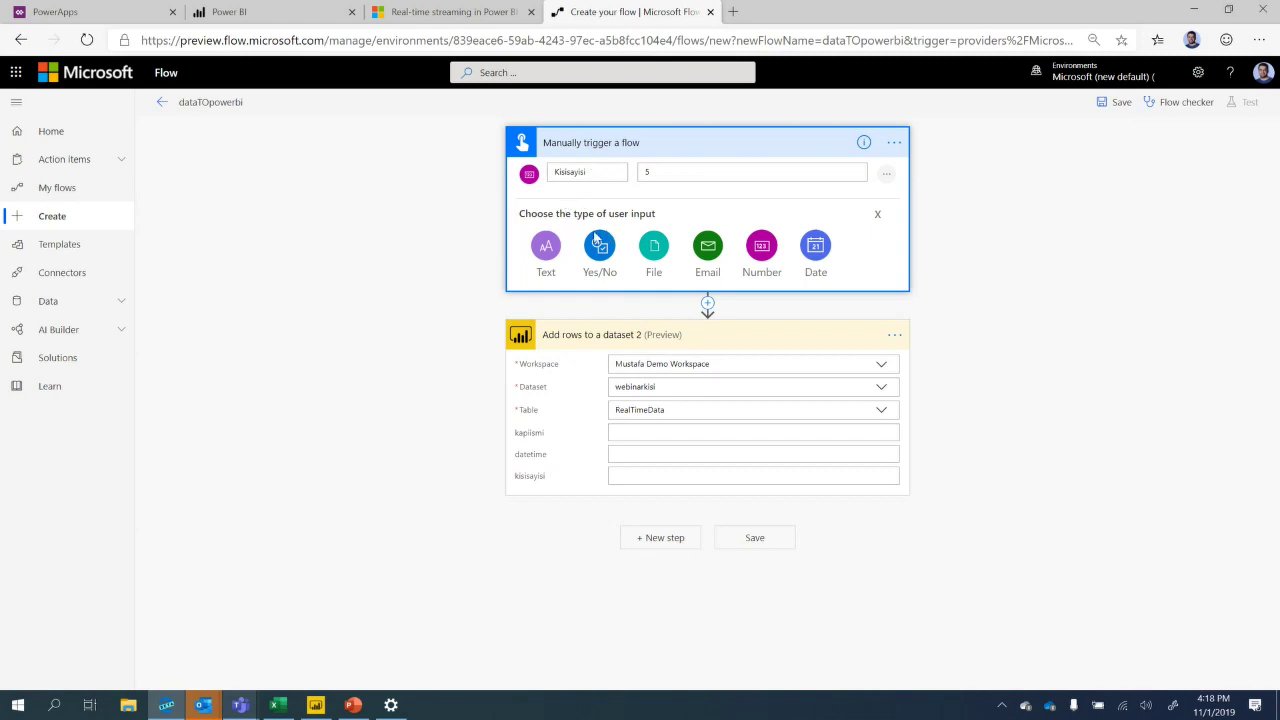
pyautogui.click(546, 248)
pyautogui.doubleClick(618, 224)
pyautogui.write('Kapiadi')
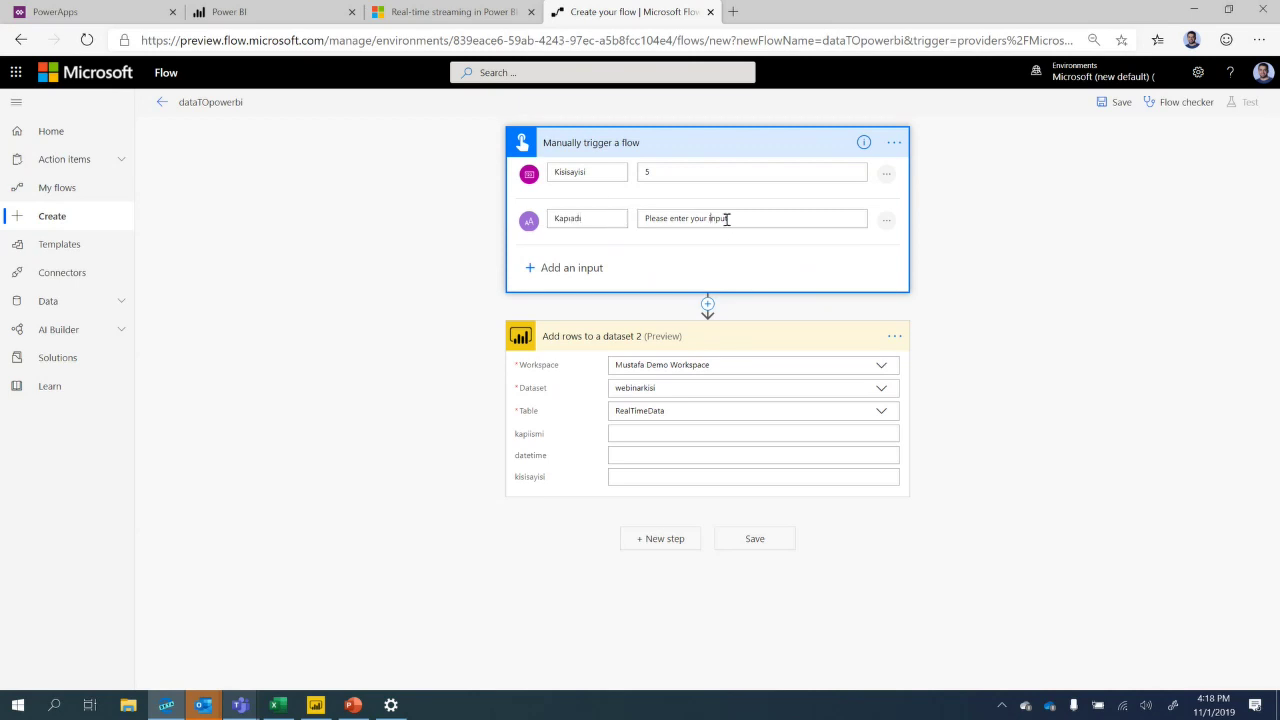
pyautogui.press('Tab')
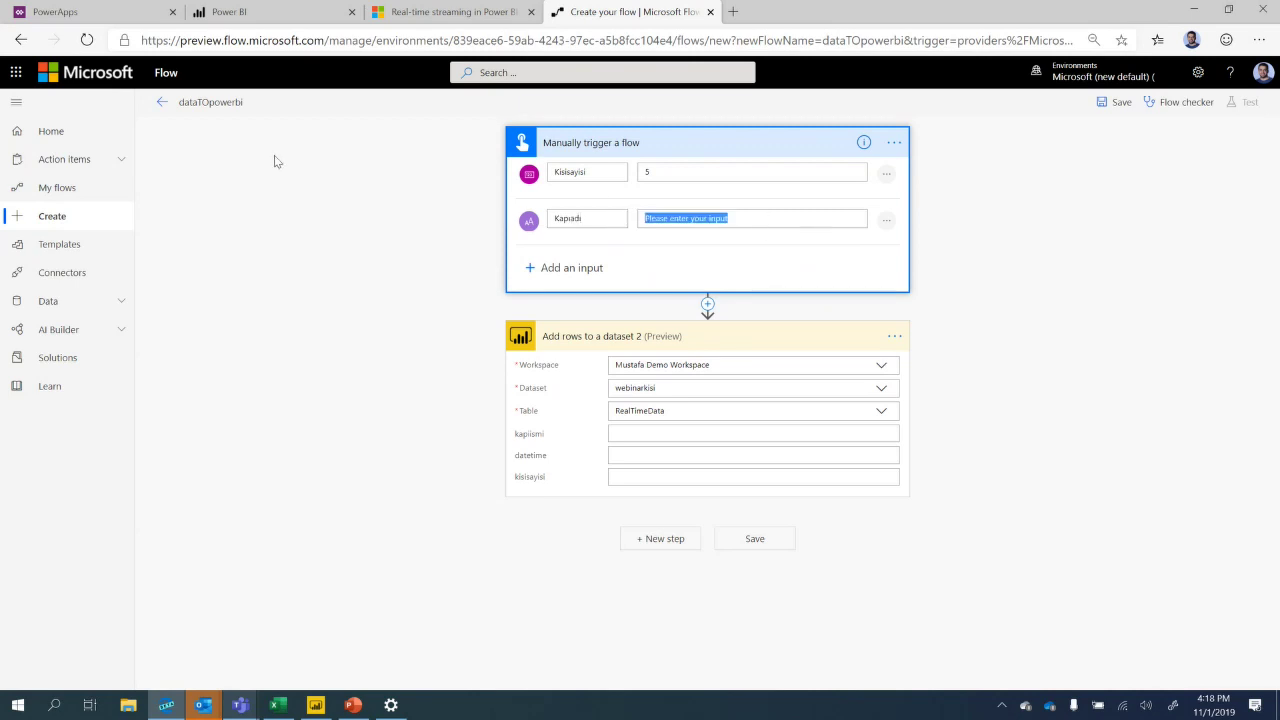
pyautogui.write('Genel Giriş')
pyautogui.click(726, 199)
# Fill the action's kapiismi field with the trigger's Kapıadı value and the kisisayisi field with its Kisisayisi value.
pyautogui.click(647, 433)
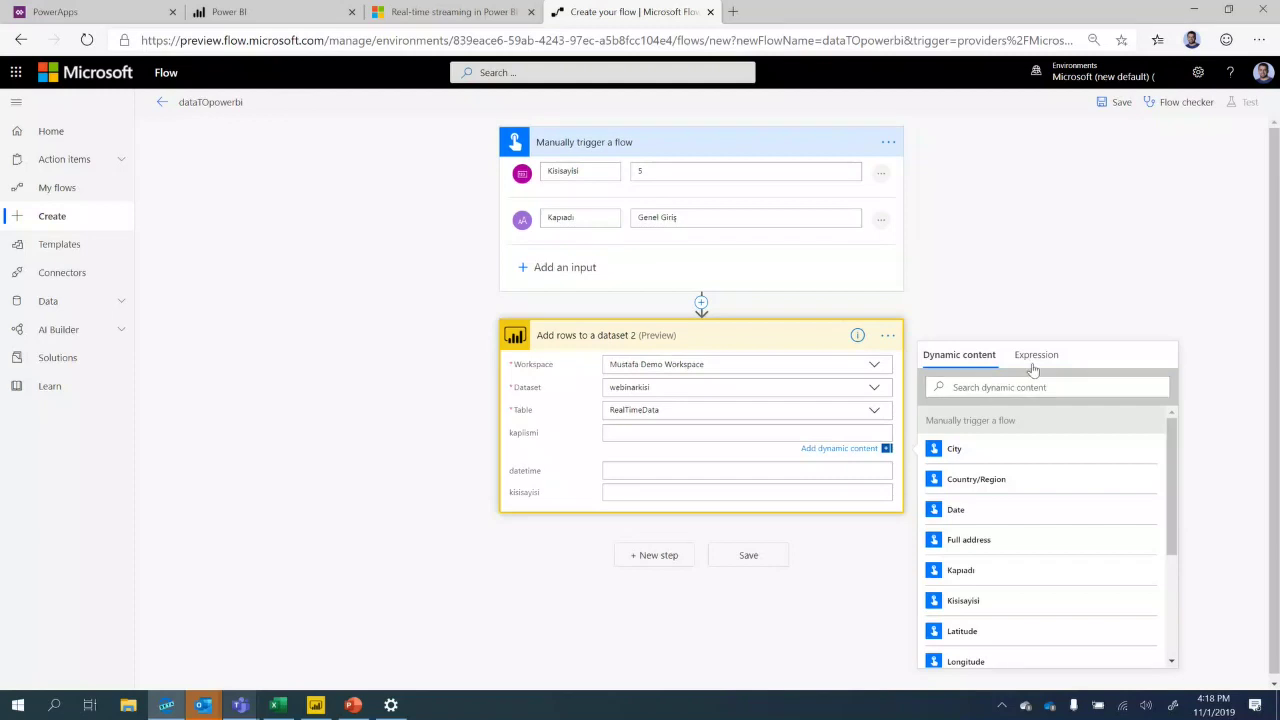
pyautogui.scroll(-3, 1040, 550)
pyautogui.scroll(3, 1046, 549)
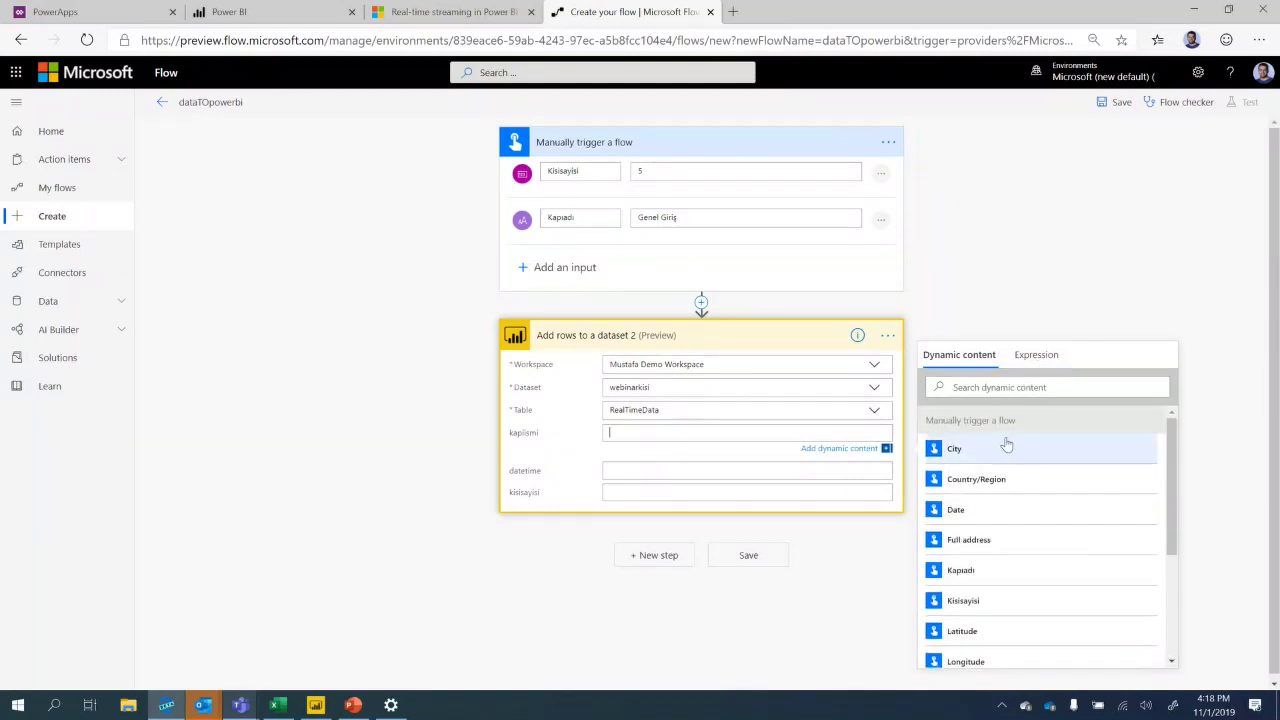
pyautogui.scroll(-2, 1111, 546)
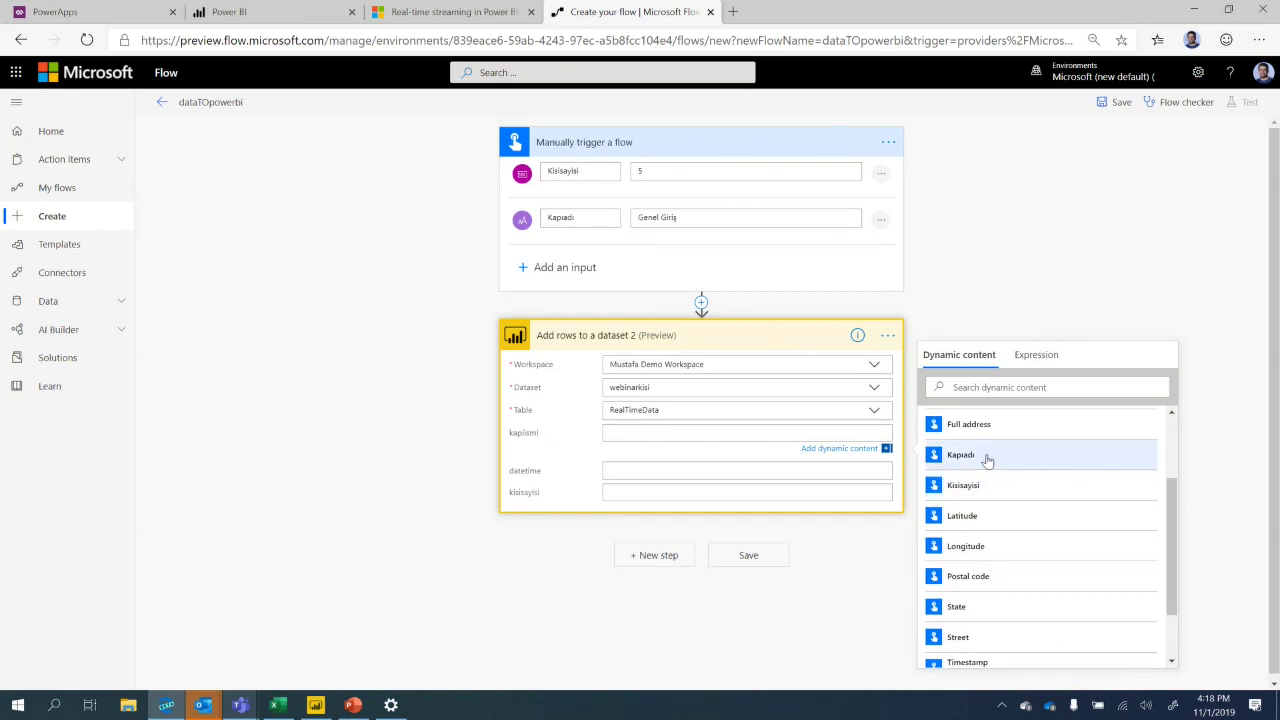
pyautogui.click(987, 456)
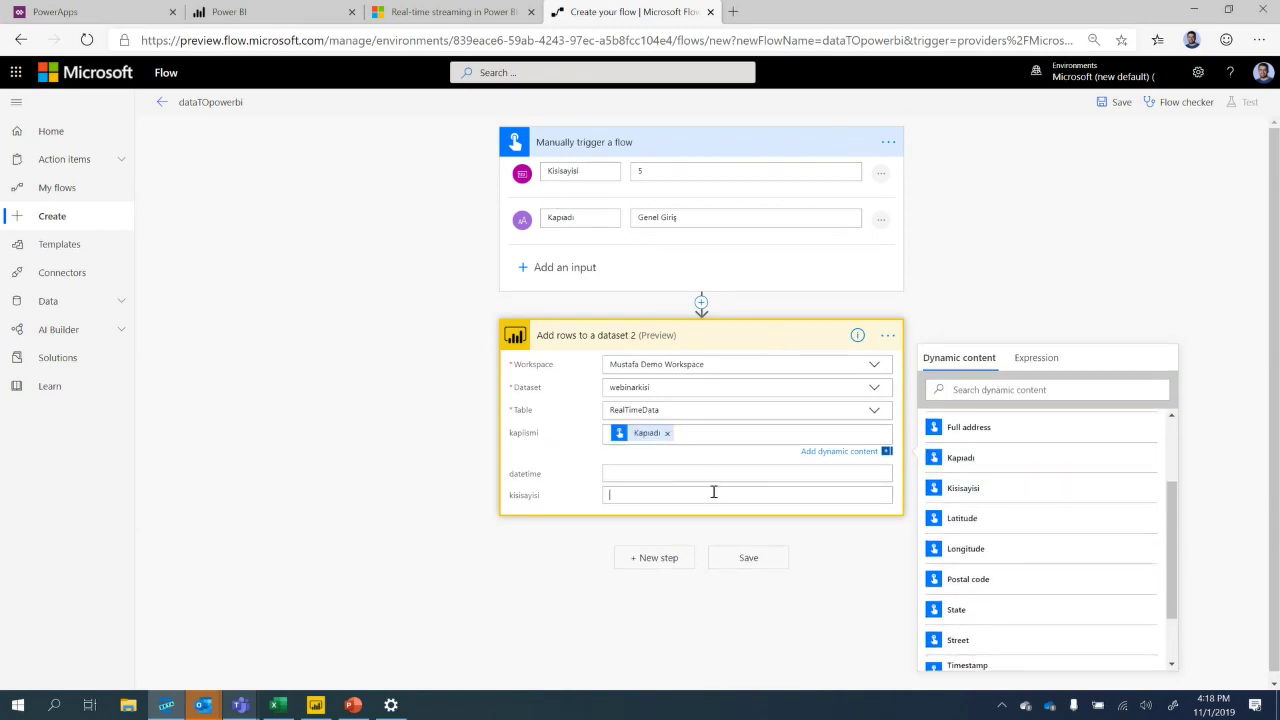
pyautogui.click(975, 651)
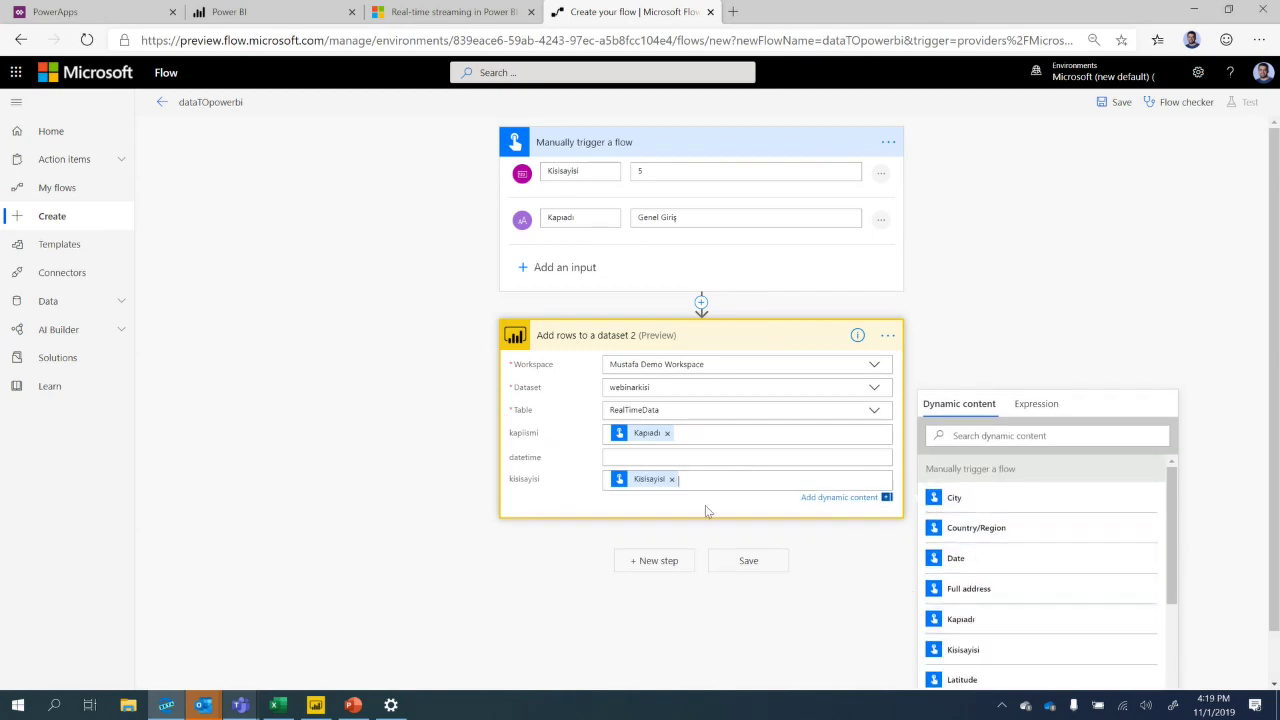
# Fill the action's datetime field with the trigger's Timestamp value.
pyautogui.click(704, 462)
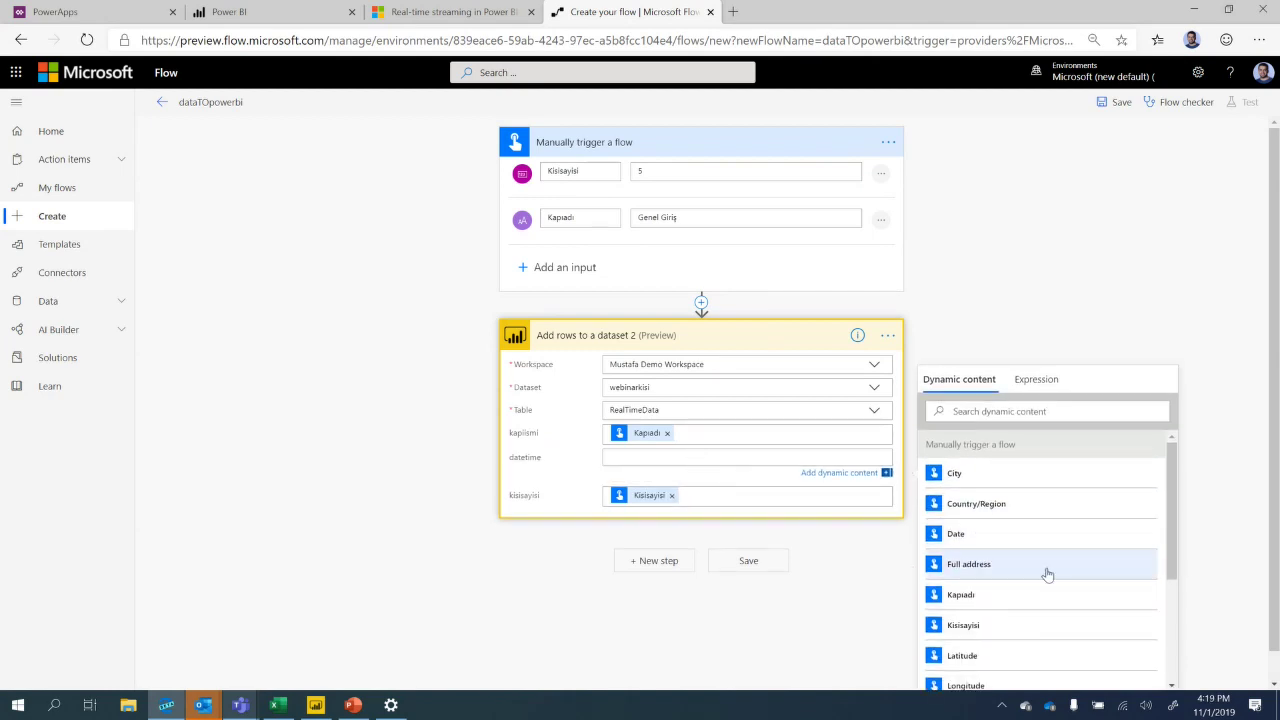
pyautogui.scroll(-3, 1066, 580)
pyautogui.scroll(-1, 1068, 578)
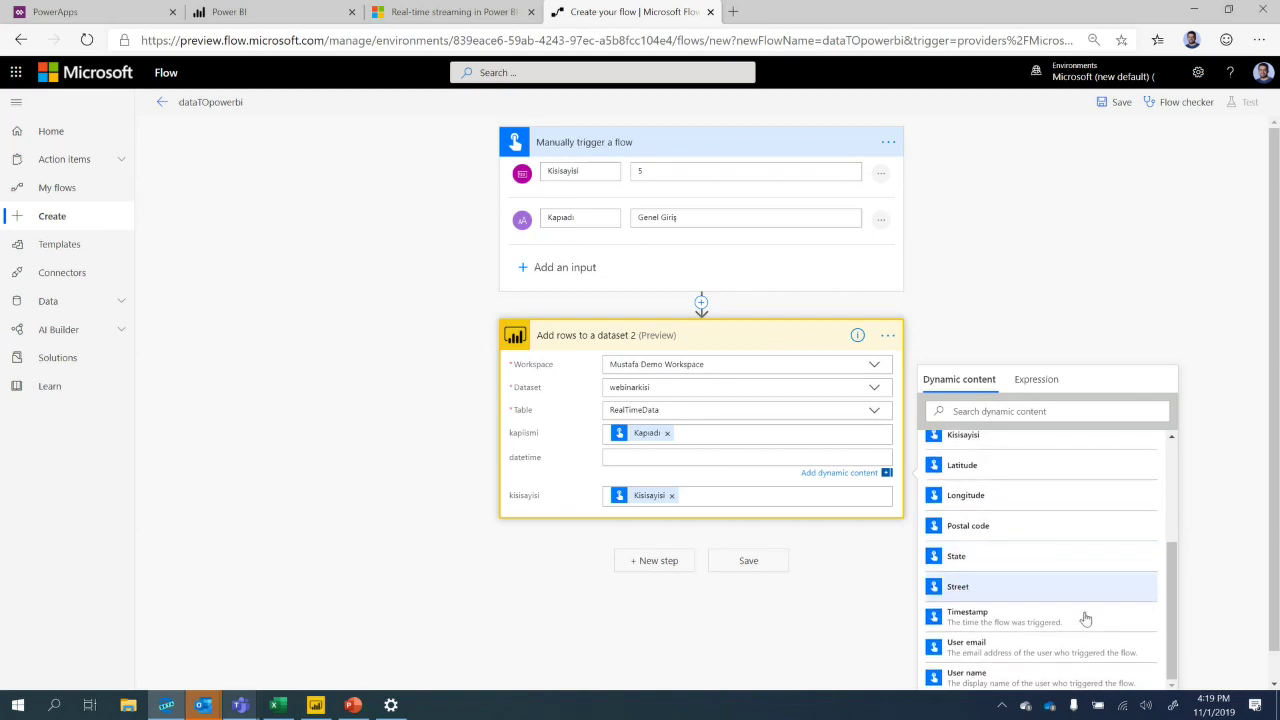
pyautogui.click(1028, 618)
pyautogui.click(1058, 288)
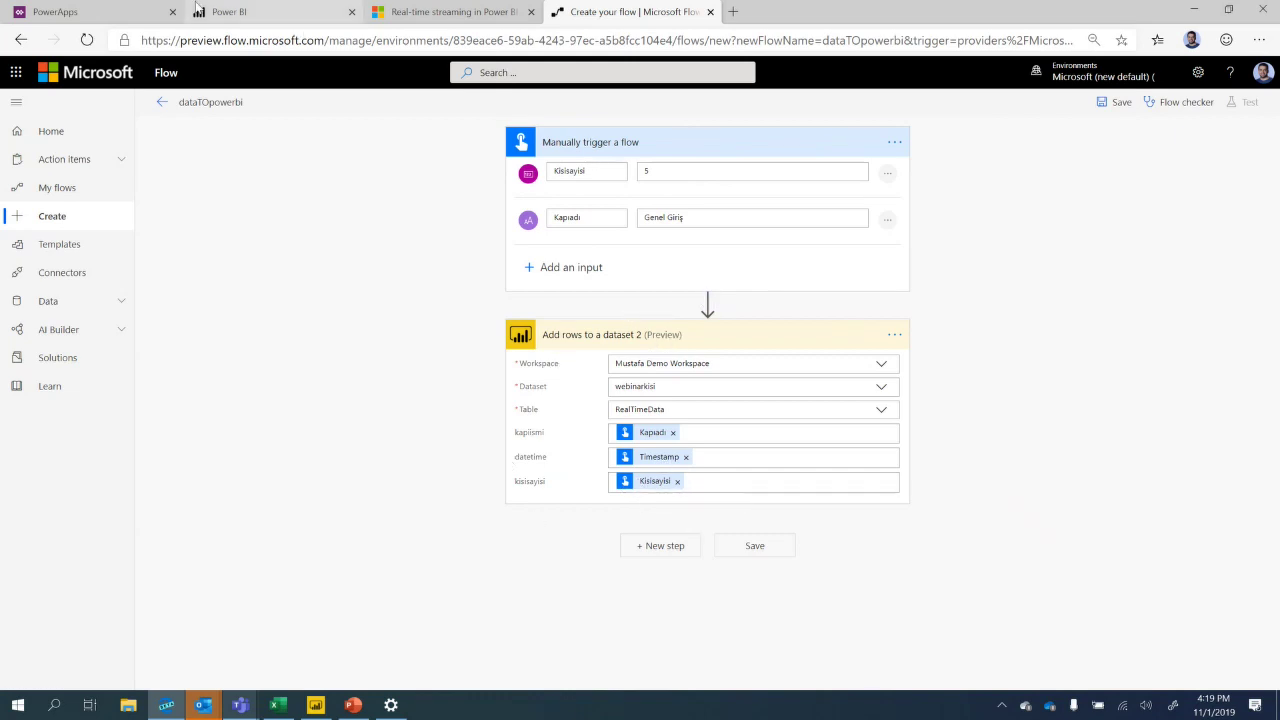
# Switch to Power BI and return from the webinarkisi report to the workspace's dataset list without saving the report.
pyautogui.click(225, 12)
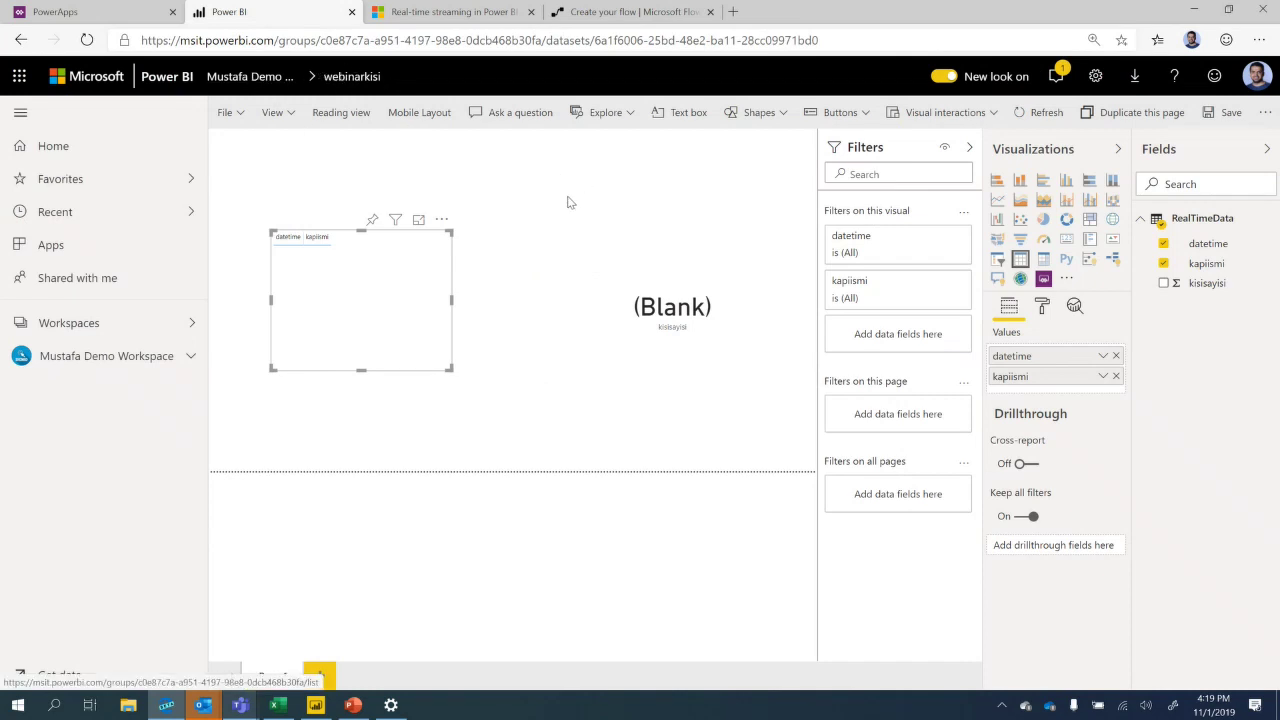
pyautogui.click(21, 40)
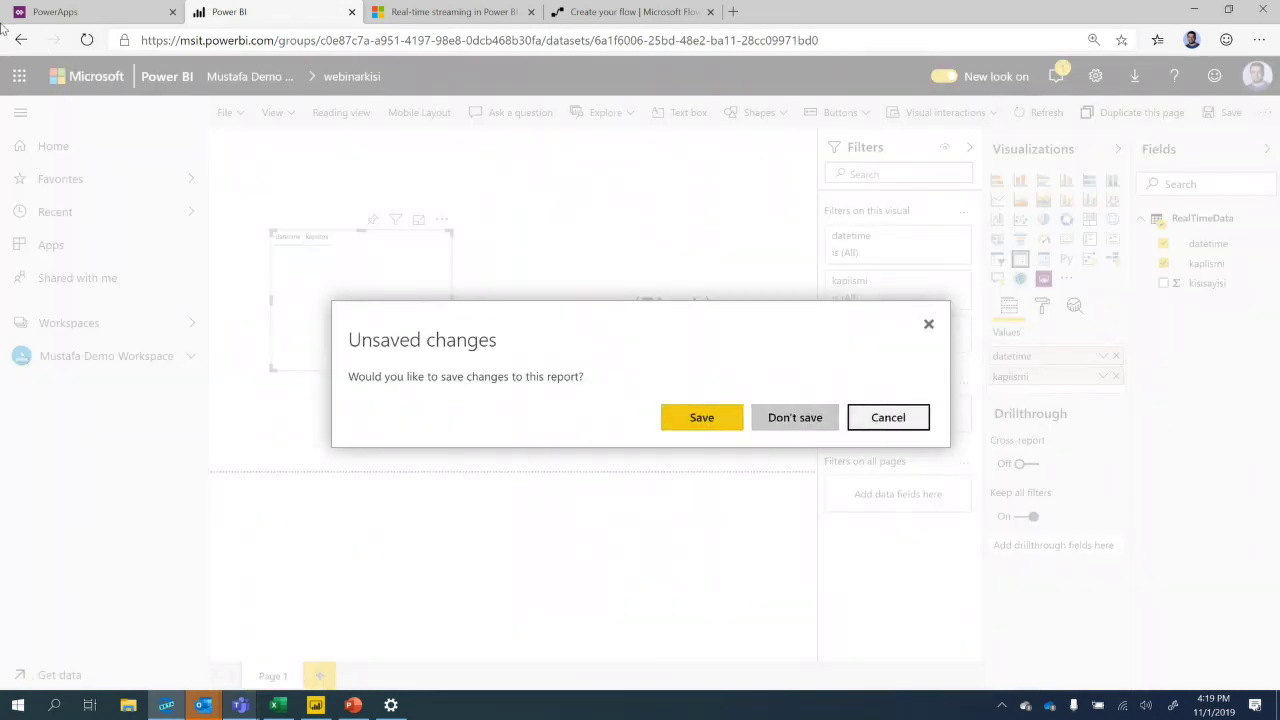
pyautogui.press('Escape')
pyautogui.click(21, 40)
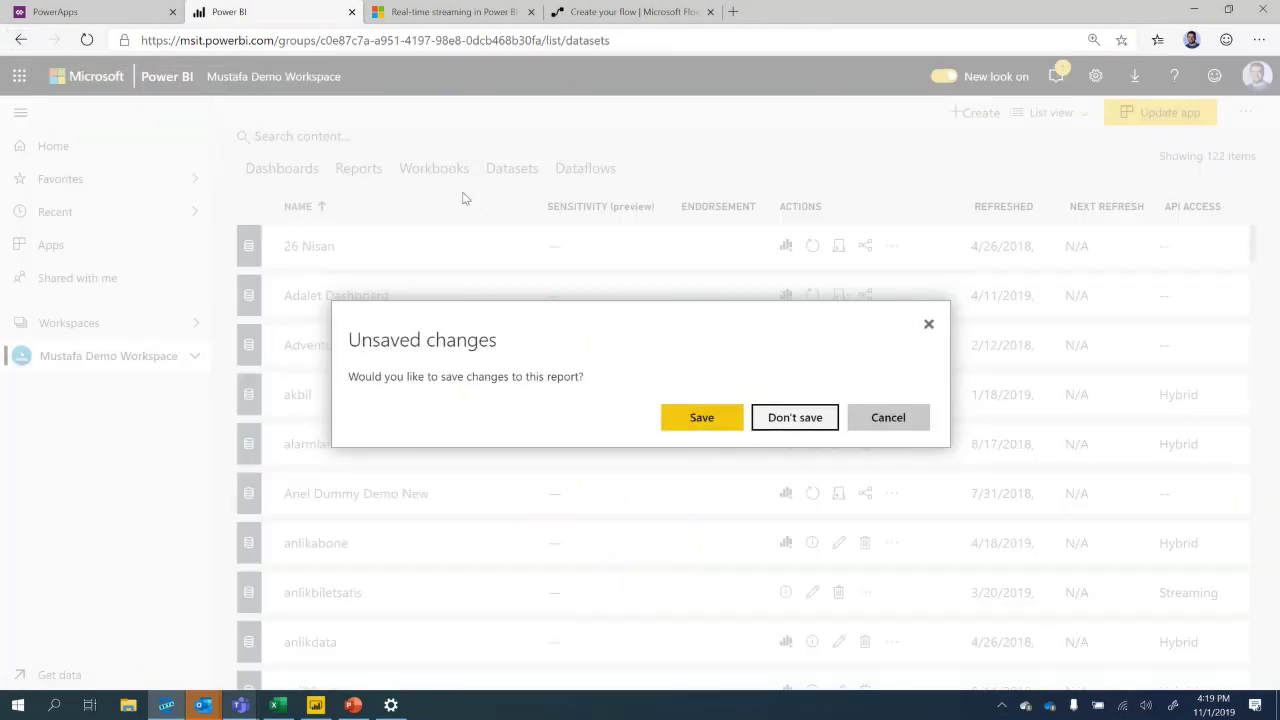
pyautogui.press('Return')
# Find the webinarkisi dataset in the workspace's dataset list, open its API info and select the Push URL.
pyautogui.scroll(-3, 735, 355)
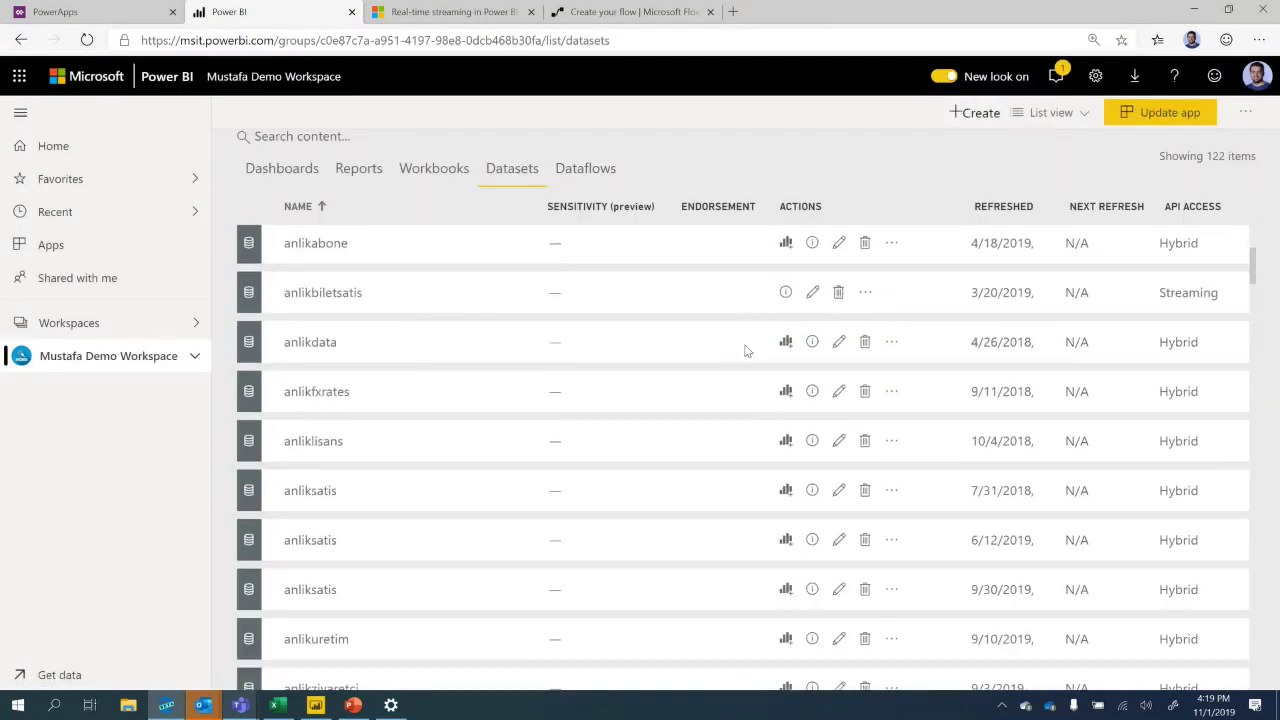
pyautogui.scroll(-15, 744, 350)
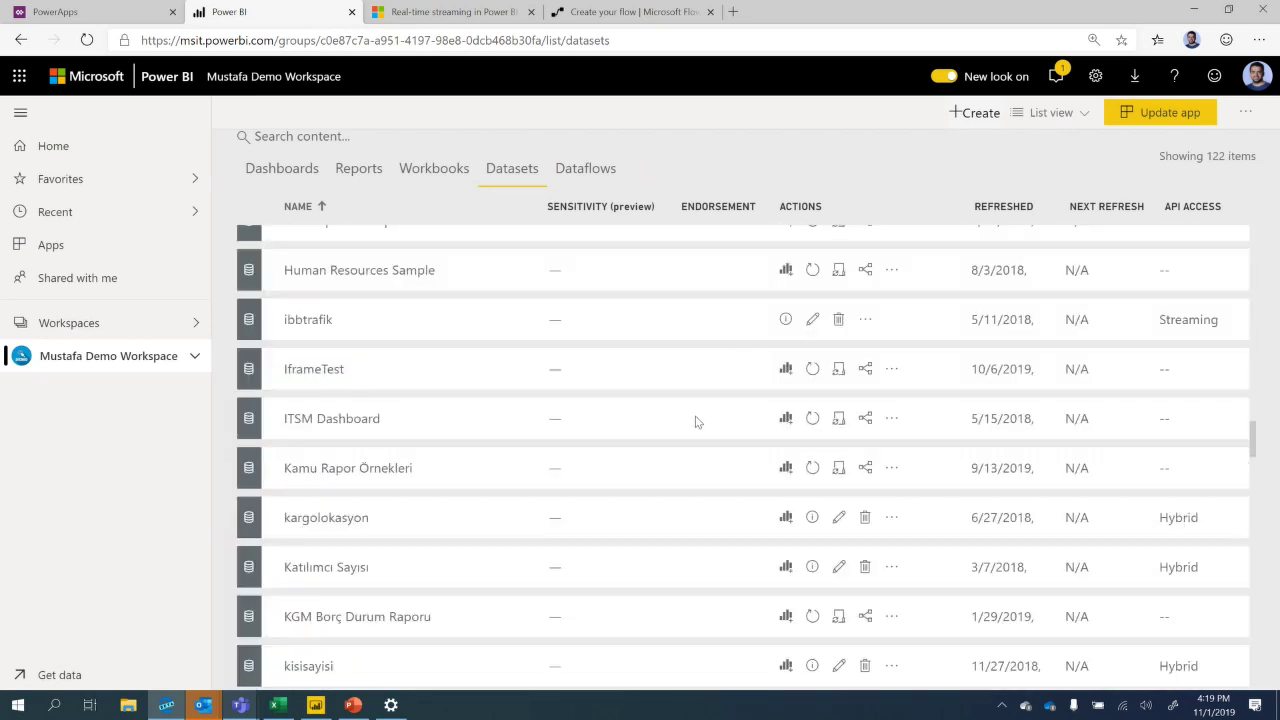
pyautogui.scroll(-10, 690, 410)
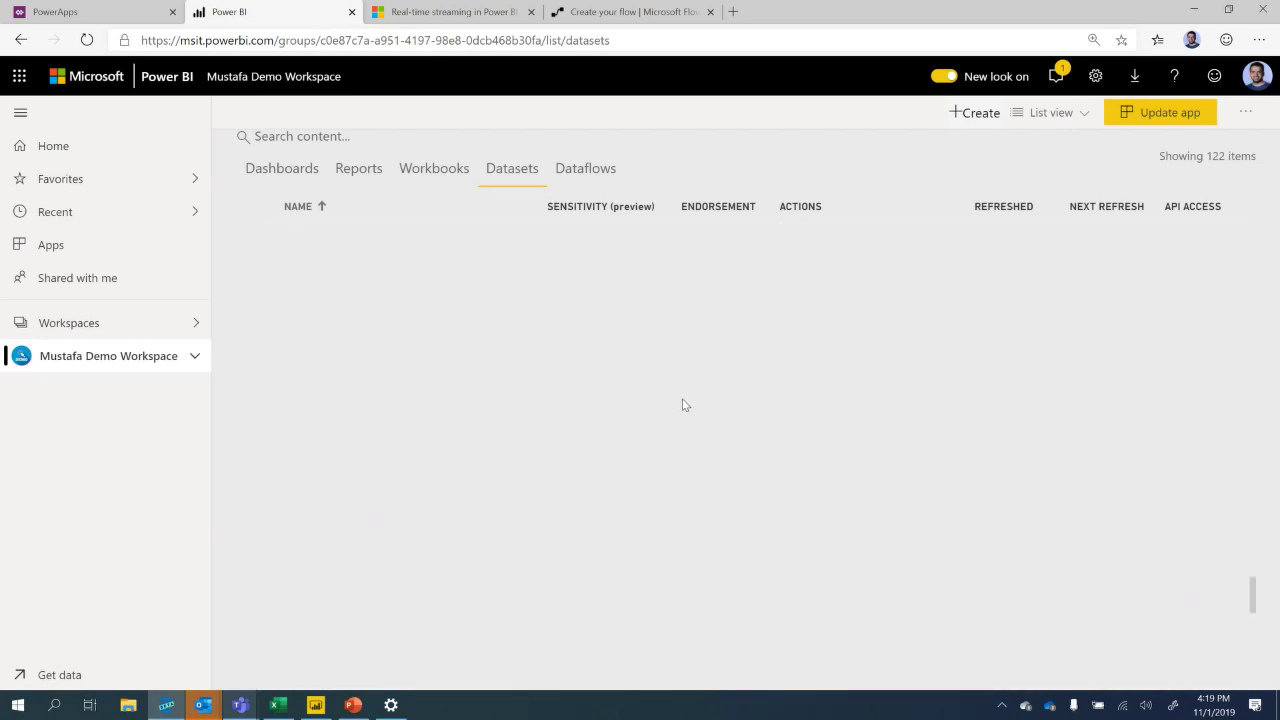
pyautogui.scroll(-3, 480, 451)
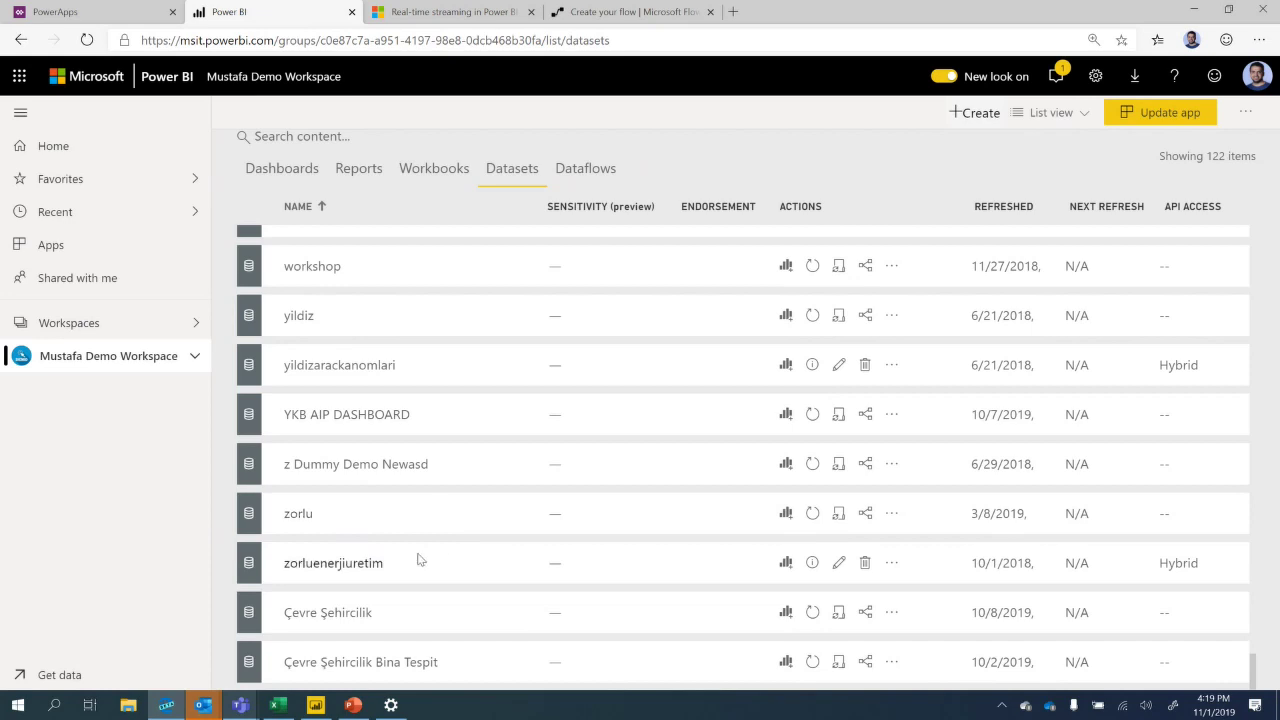
pyautogui.scroll(5, 400, 550)
pyautogui.scroll(-5, 365, 533)
pyautogui.scroll(3, 337, 417)
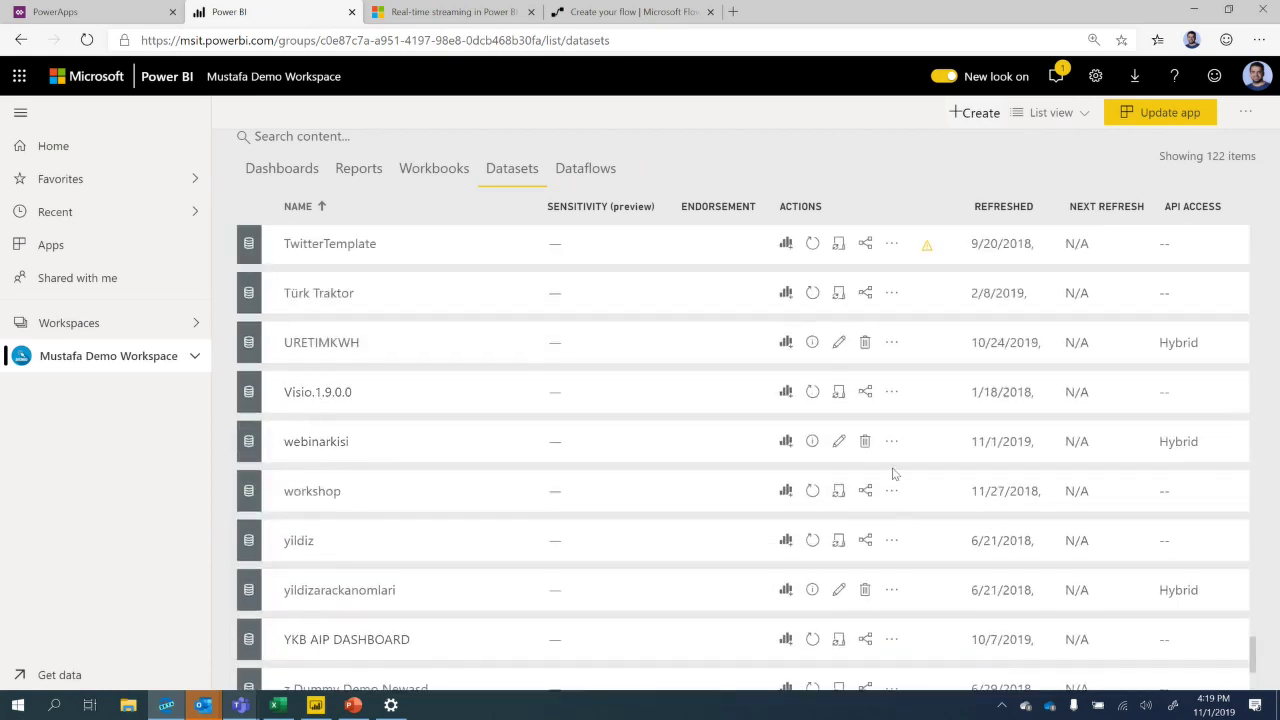
pyautogui.click(812, 442)
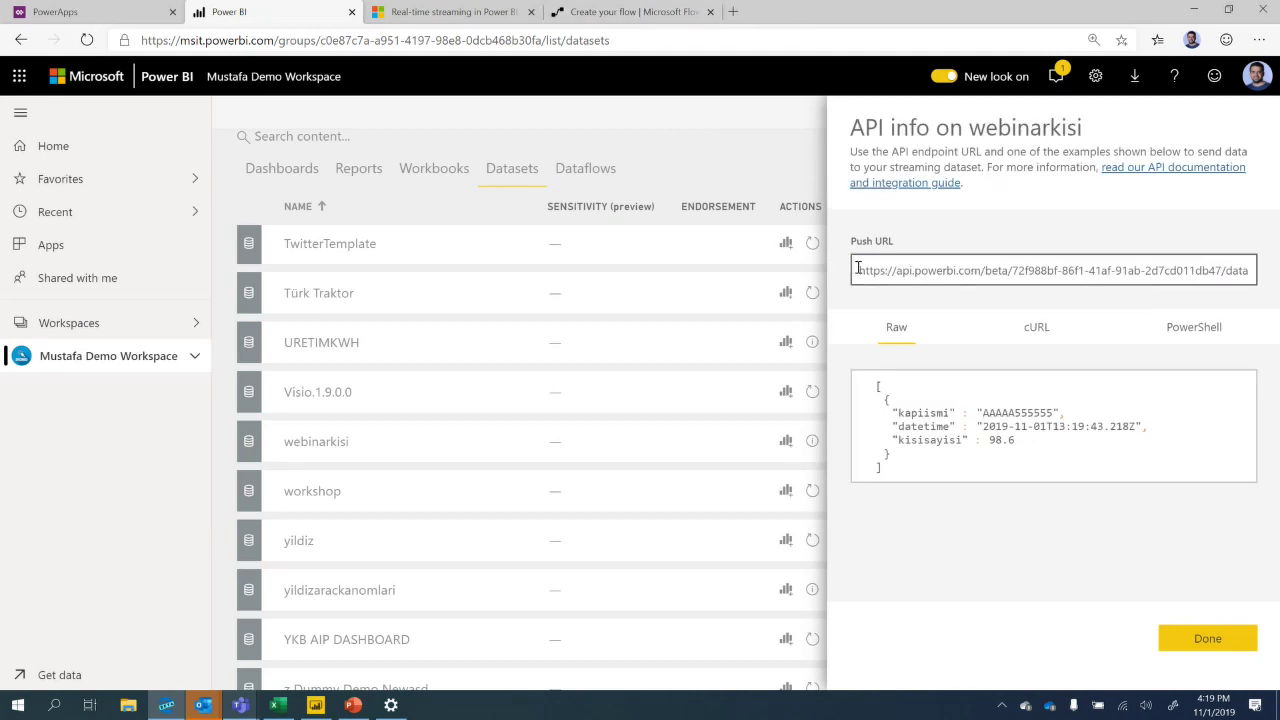
pyautogui.moveTo(858, 270); pyautogui.dragTo(1260, 265)
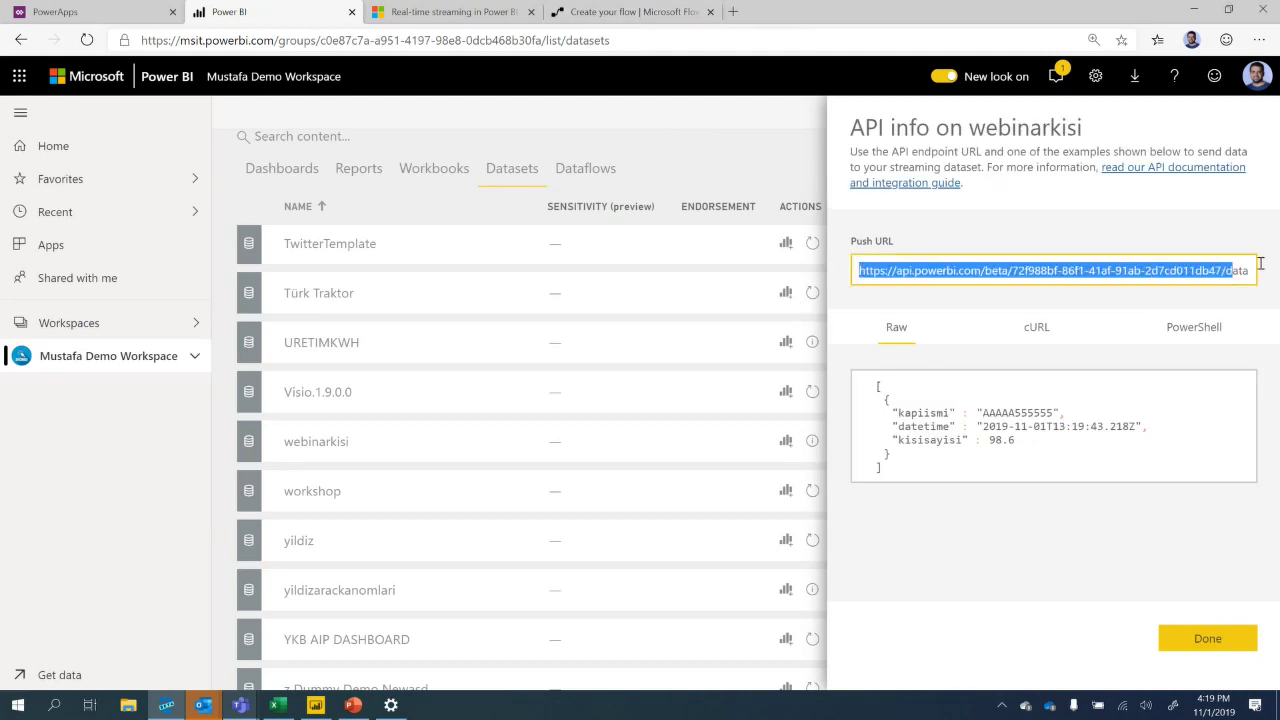
# Examine the cURL, PowerShell and Raw code samples for sending data to the webinarkisi dataset.
pyautogui.click(1036, 330)
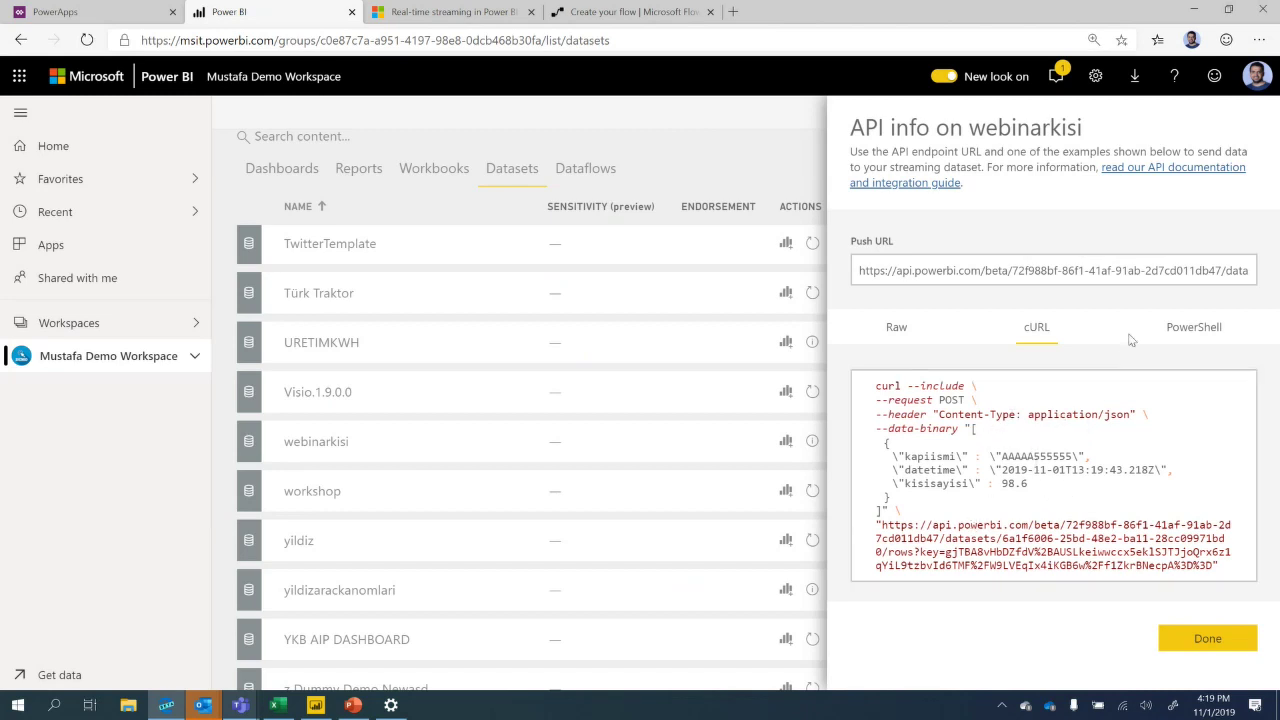
pyautogui.click(1208, 330)
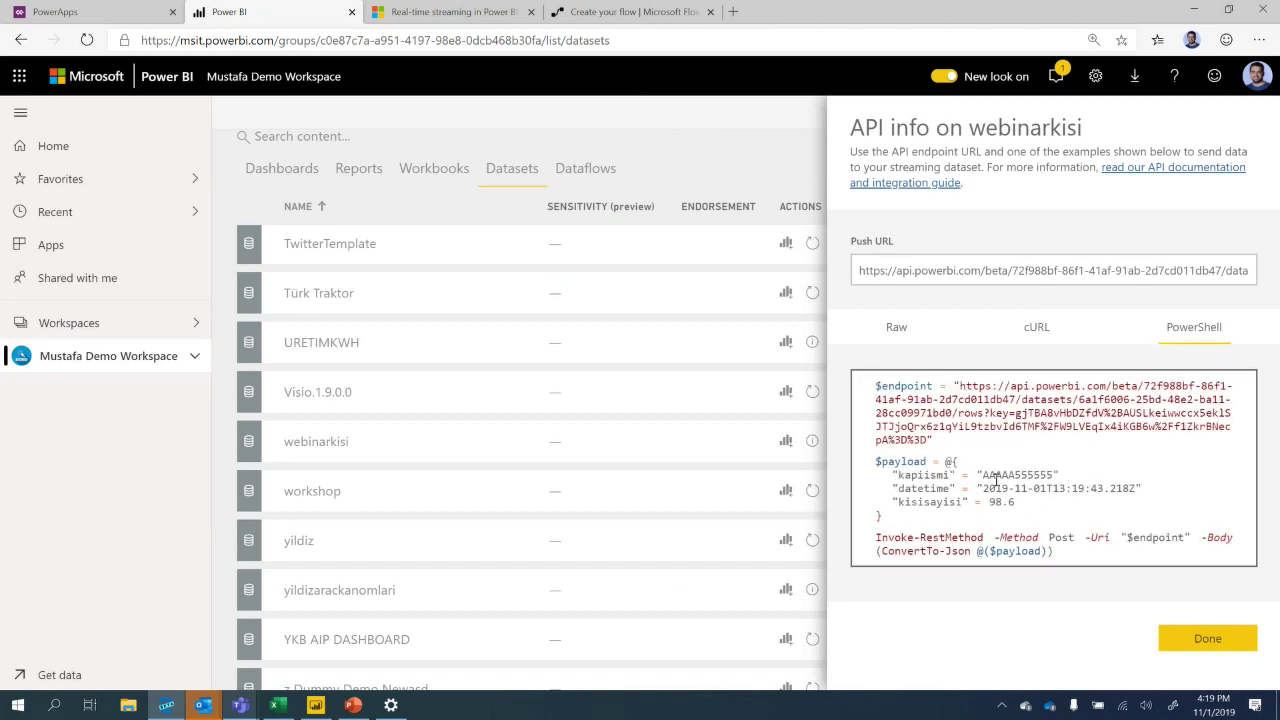
pyautogui.click(1085, 563)
pyautogui.hotkey('ctrl', 'a')
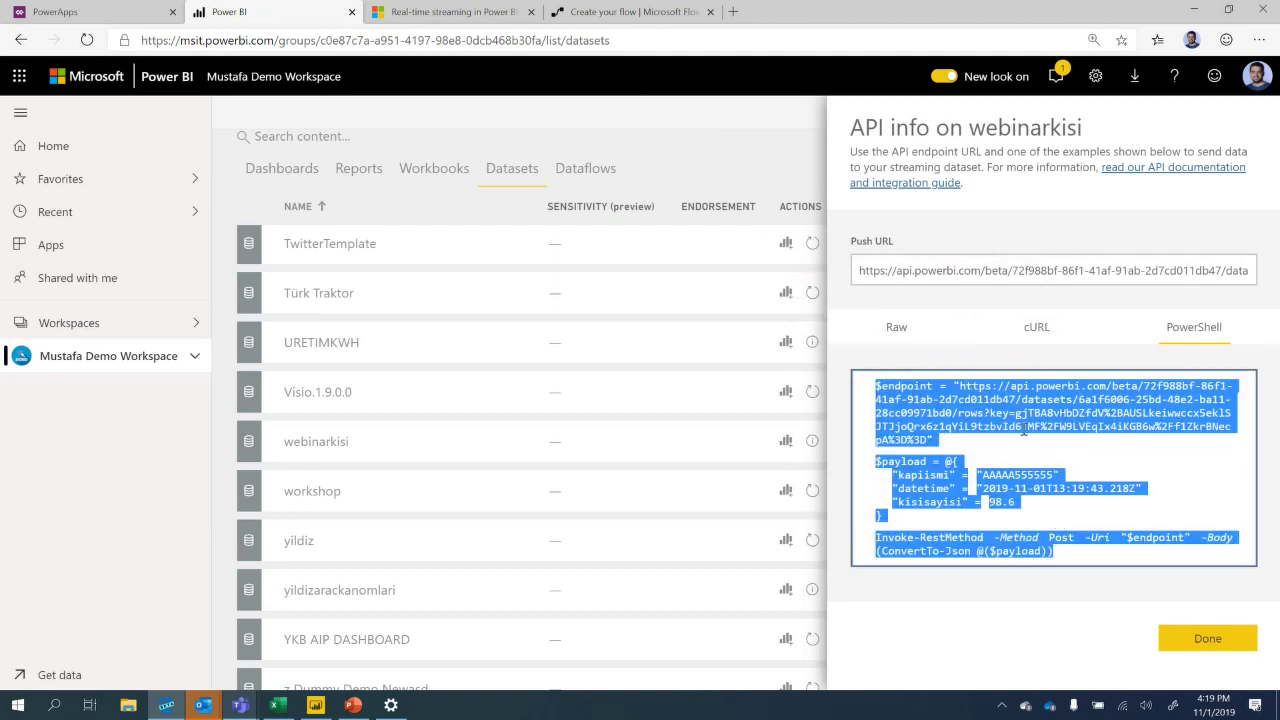
pyautogui.click(896, 327)
pyautogui.click(1058, 328)
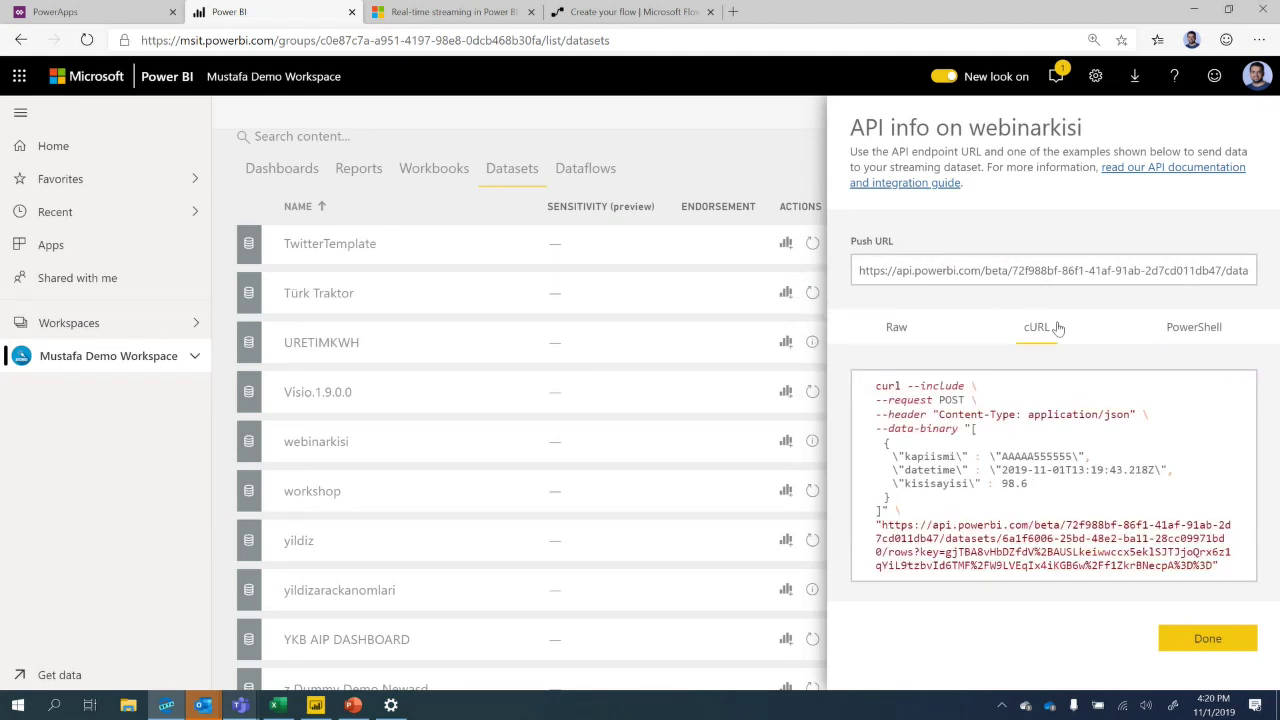
pyautogui.click(905, 330)
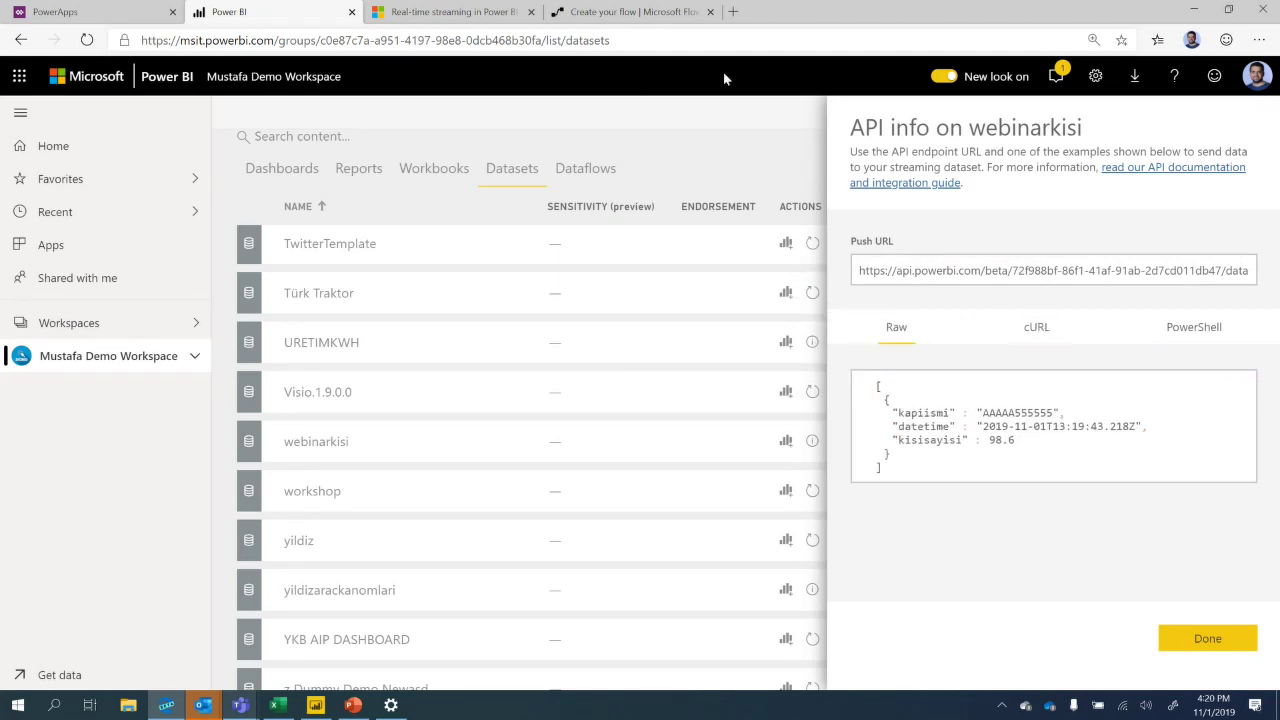
# Switch to Microsoft Flow and save the dataTOpowerbi flow.
pyautogui.click(672, 14)
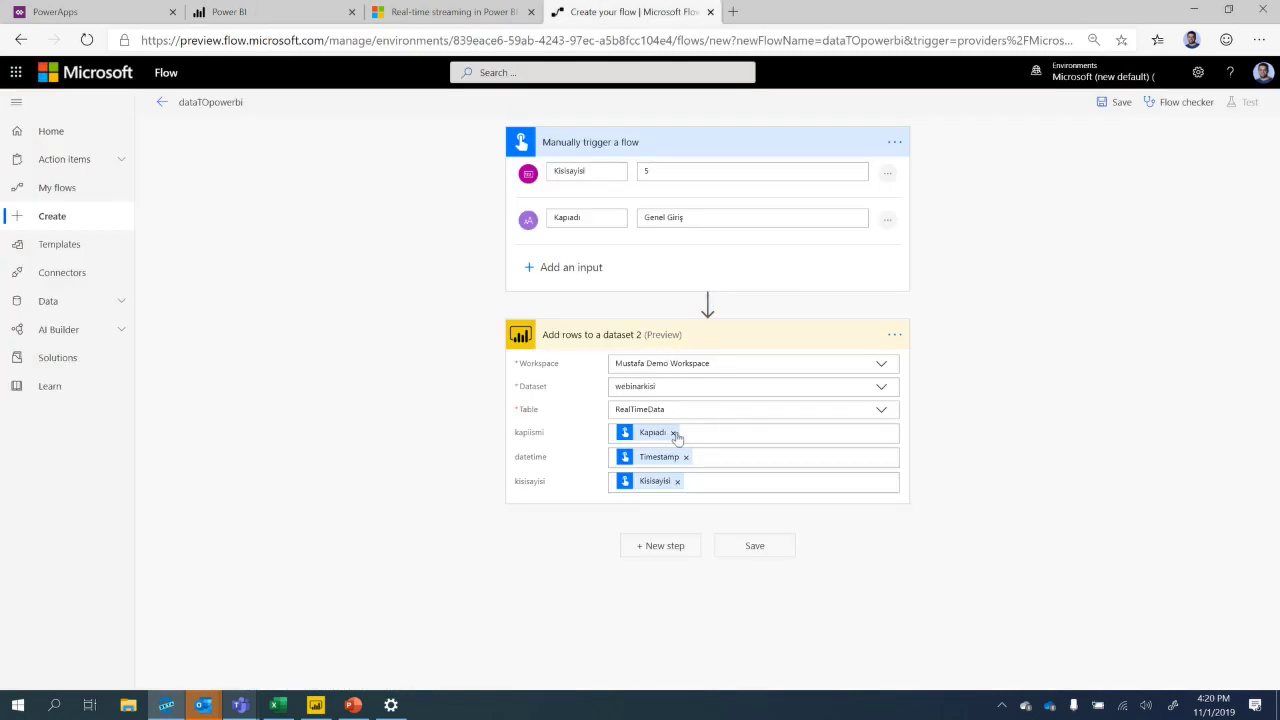
pyautogui.click(757, 549)
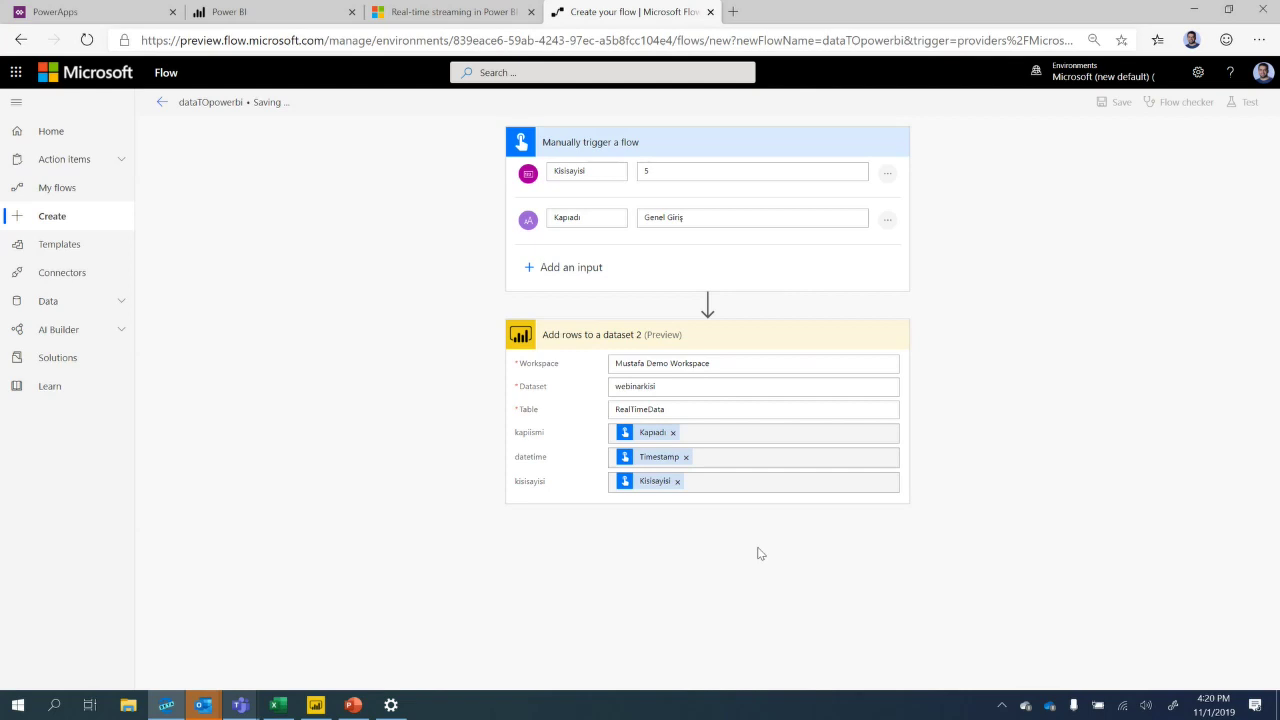
# Switch to Power BI, close the API info and create a report from the webinarkisi dataset.
pyautogui.click(241, 18)
pyautogui.click(1200, 634)
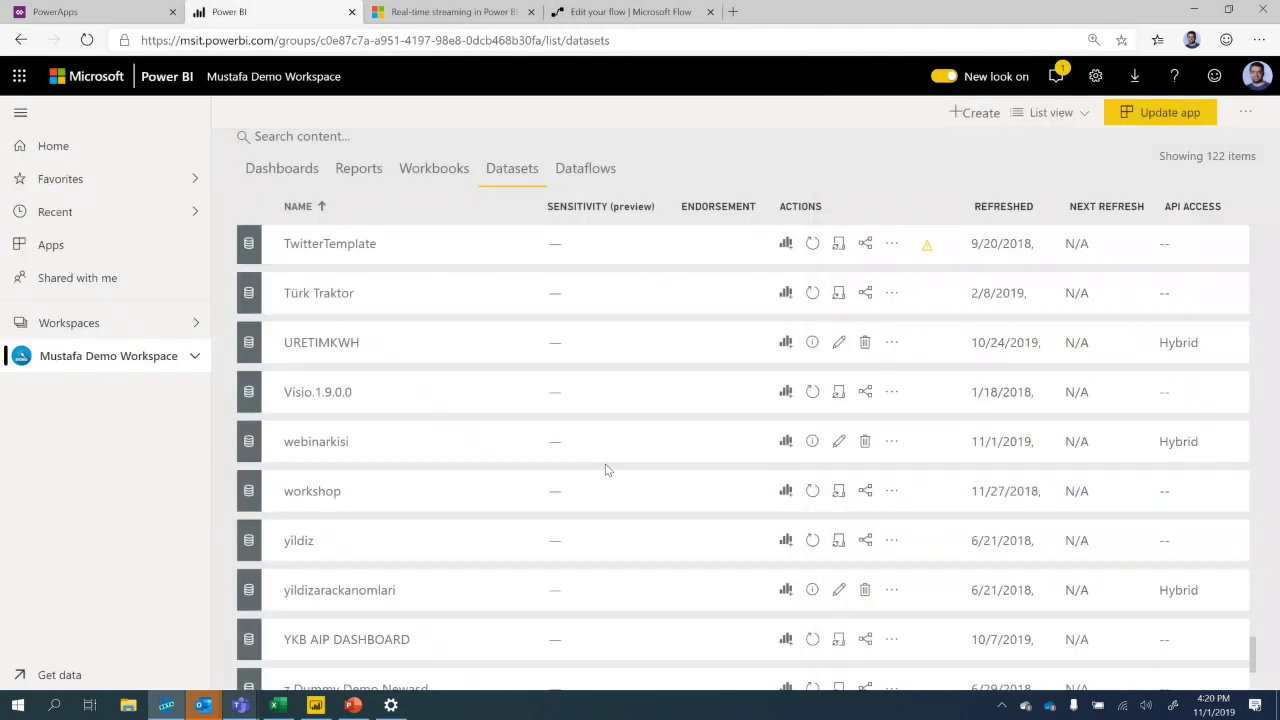
pyautogui.scroll(-2, 546, 486)
pyautogui.scroll(1, 546, 369)
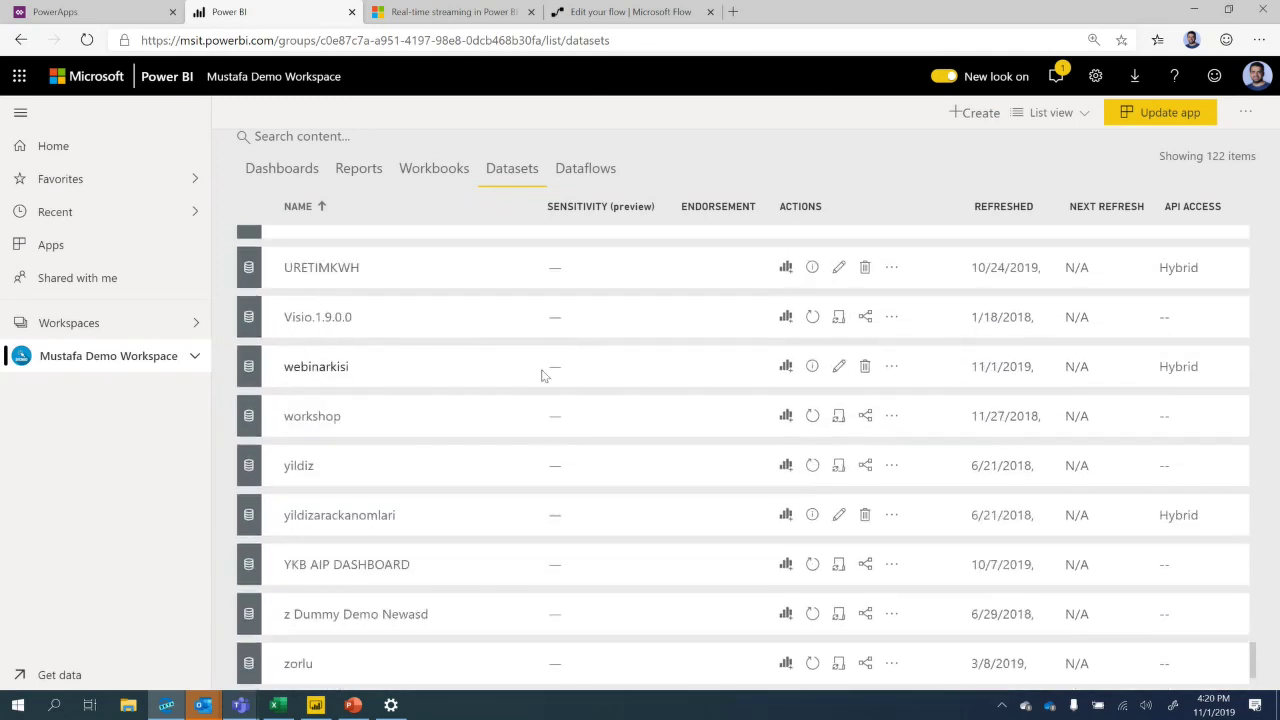
pyautogui.click(787, 368)
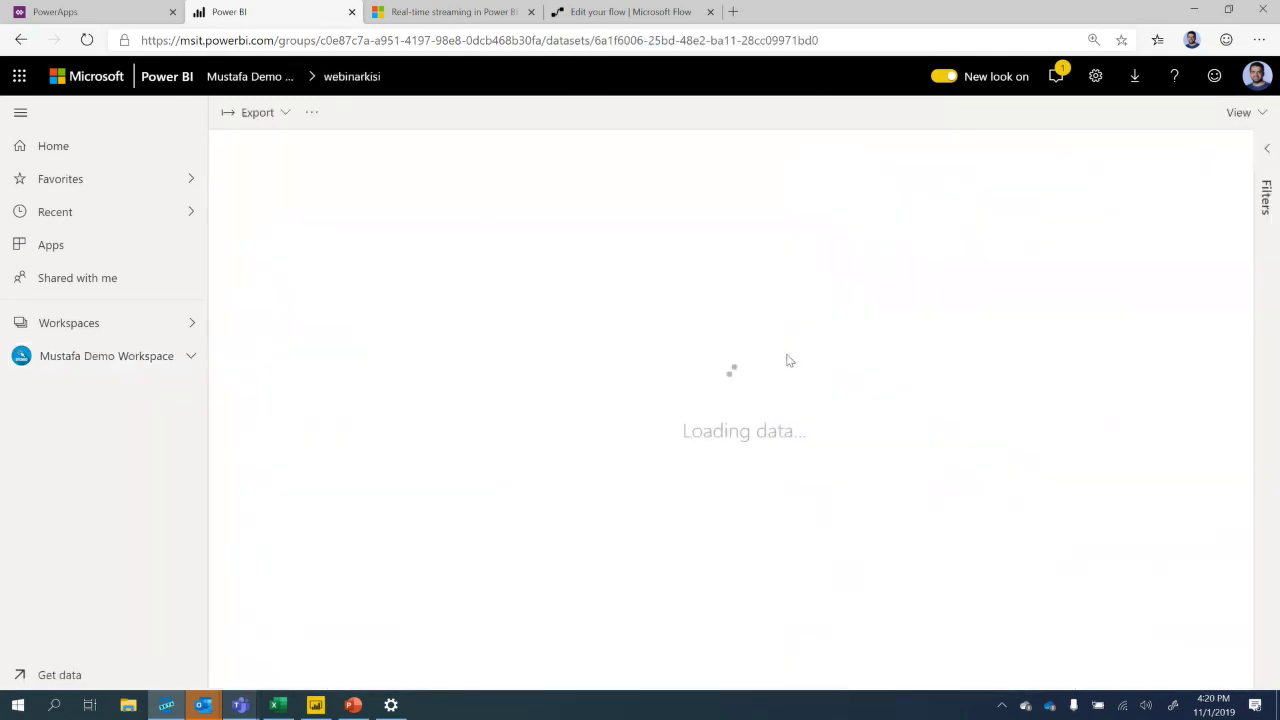
# Build a clustered column chart with kisisayisi as value and datetime as axis, then enlarge it on the report page.
pyautogui.moveTo(1207, 283); pyautogui.dragTo(651, 283)
pyautogui.moveTo(700, 352); pyautogui.dragTo(767, 352)
pyautogui.moveTo(700, 280); pyautogui.dragTo(511, 263)
pyautogui.moveTo(1212, 245); pyautogui.dragTo(1042, 362)
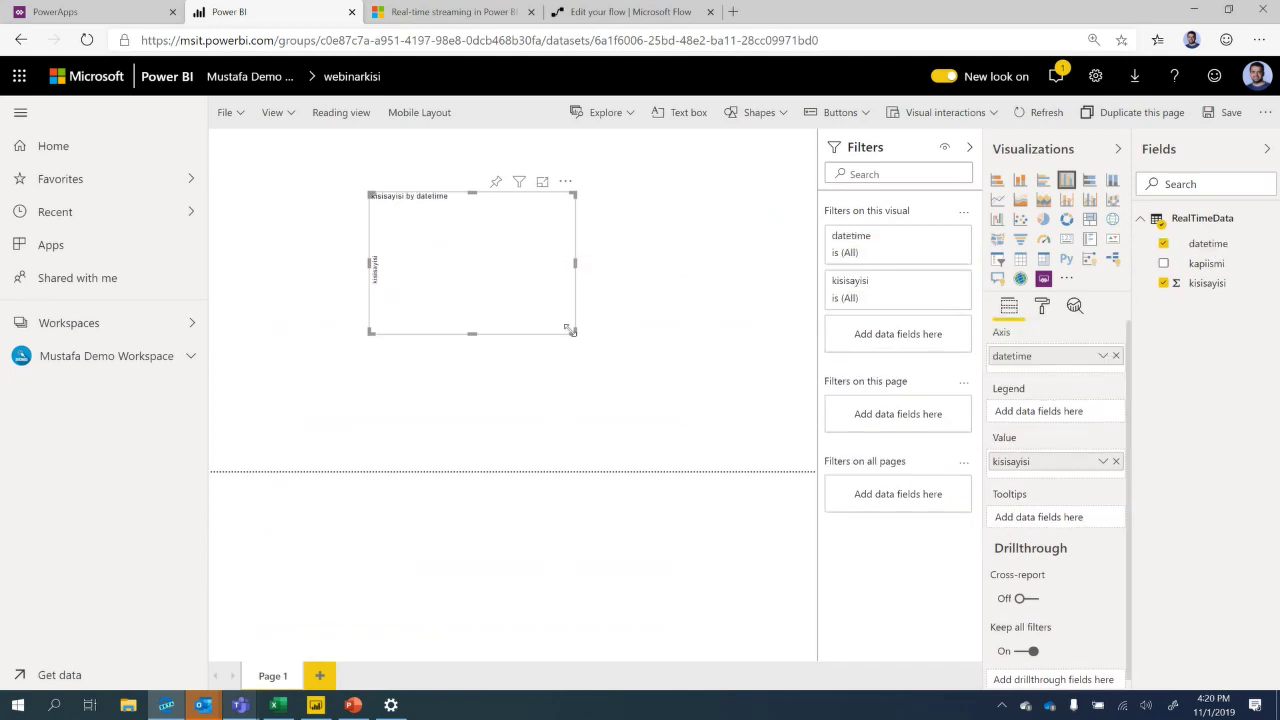
pyautogui.moveTo(667, 373); pyautogui.dragTo(762, 394)
pyautogui.moveTo(692, 345); pyautogui.dragTo(658, 340)
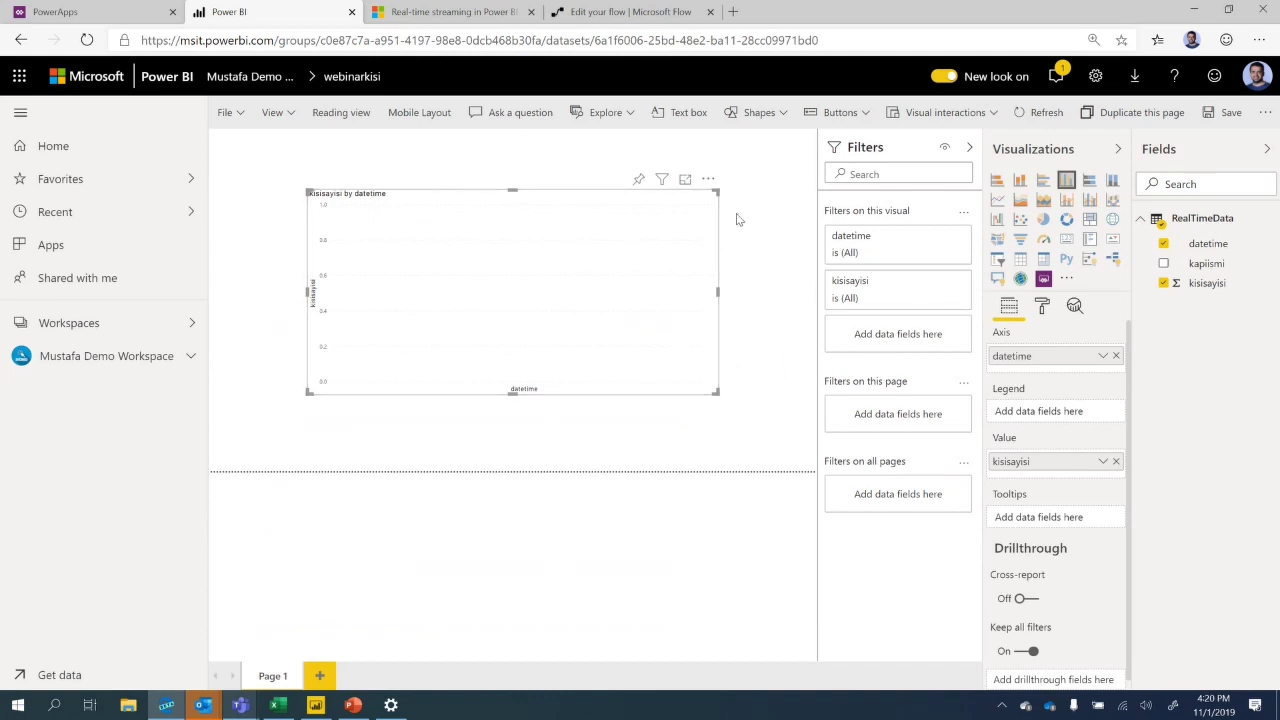
# Switch to Microsoft Flow and start a dataTOpowerbi test with the trigger performed manually, continuing with the Power BI connection.
pyautogui.click(617, 14)
pyautogui.click(1248, 106)
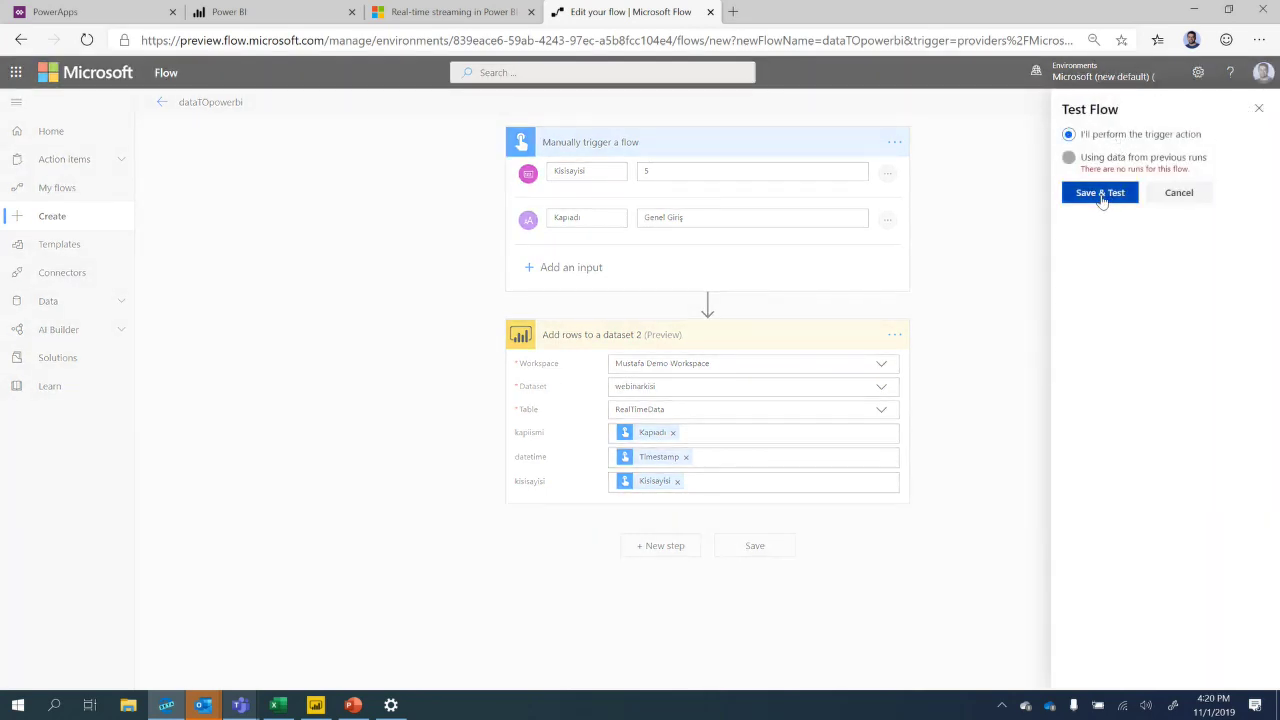
pyautogui.click(1103, 199)
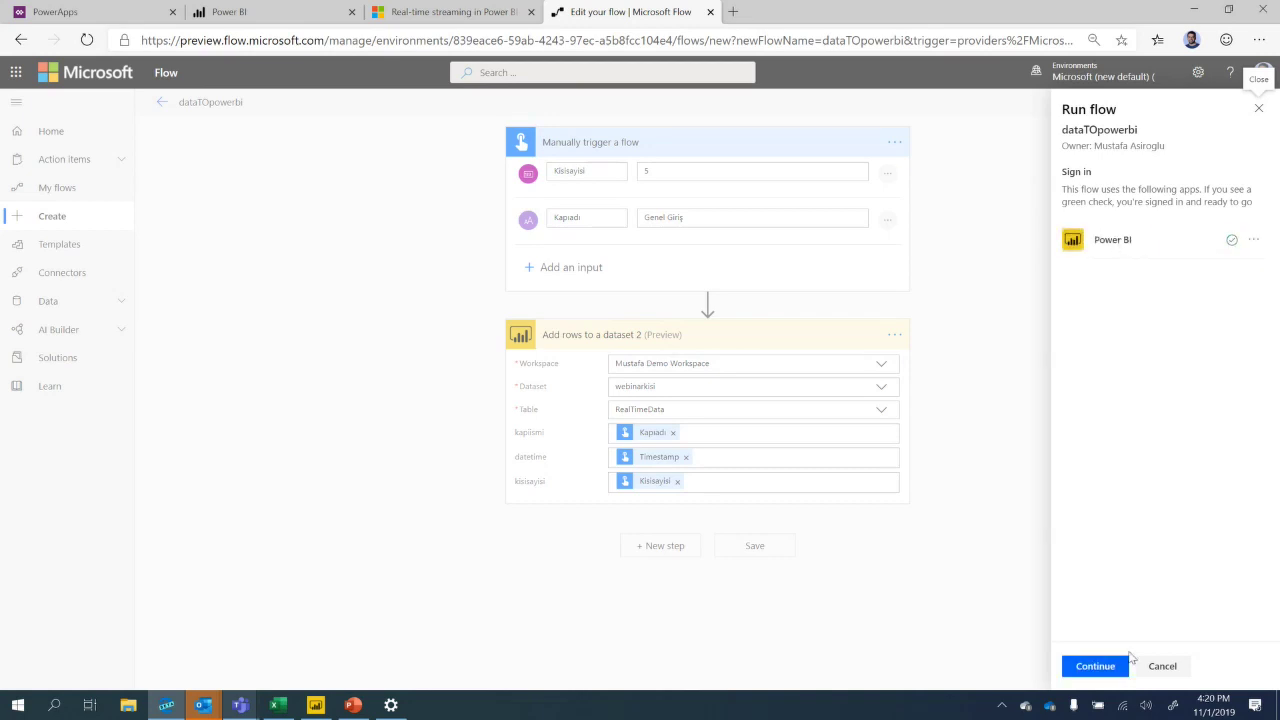
pyautogui.click(1100, 668)
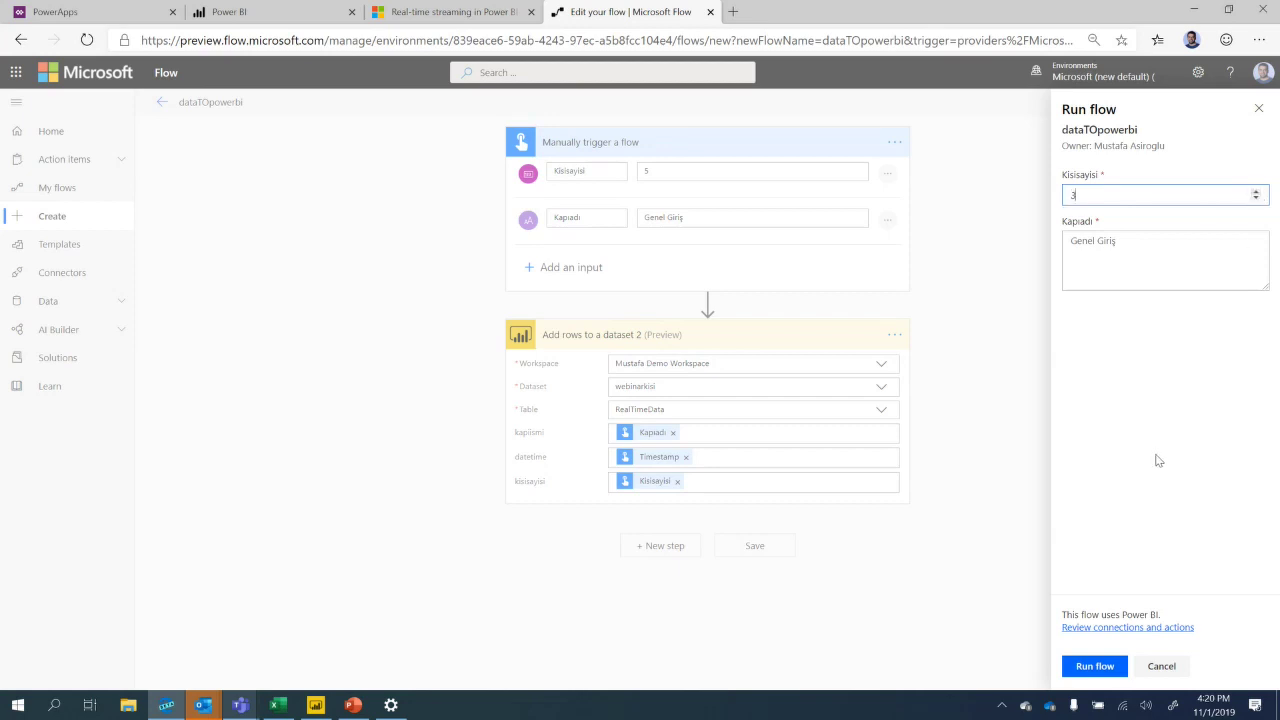
# Run the flow with Kisisayisi set to 3 and Kapıadı set to Genel Giriş.
pyautogui.click(1092, 668)
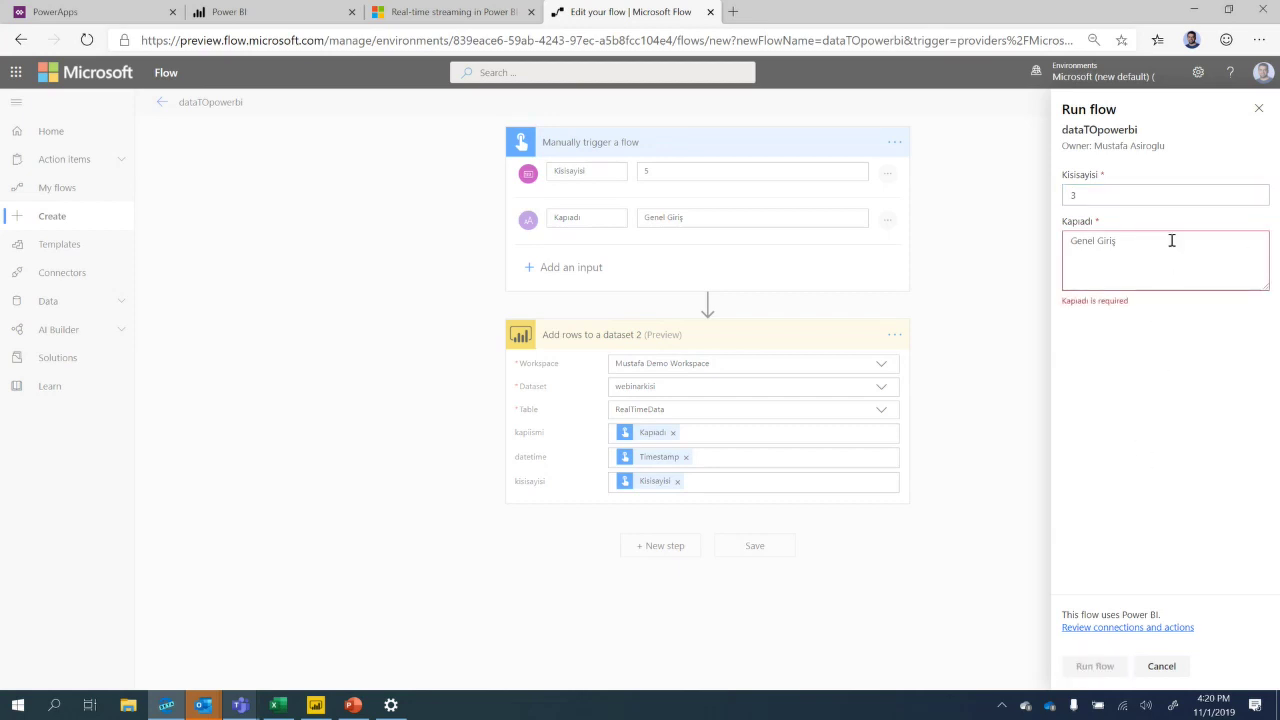
pyautogui.click(1160, 242)
pyautogui.write('Genel Giriş')
pyautogui.click(1128, 307)
pyautogui.click(1096, 667)
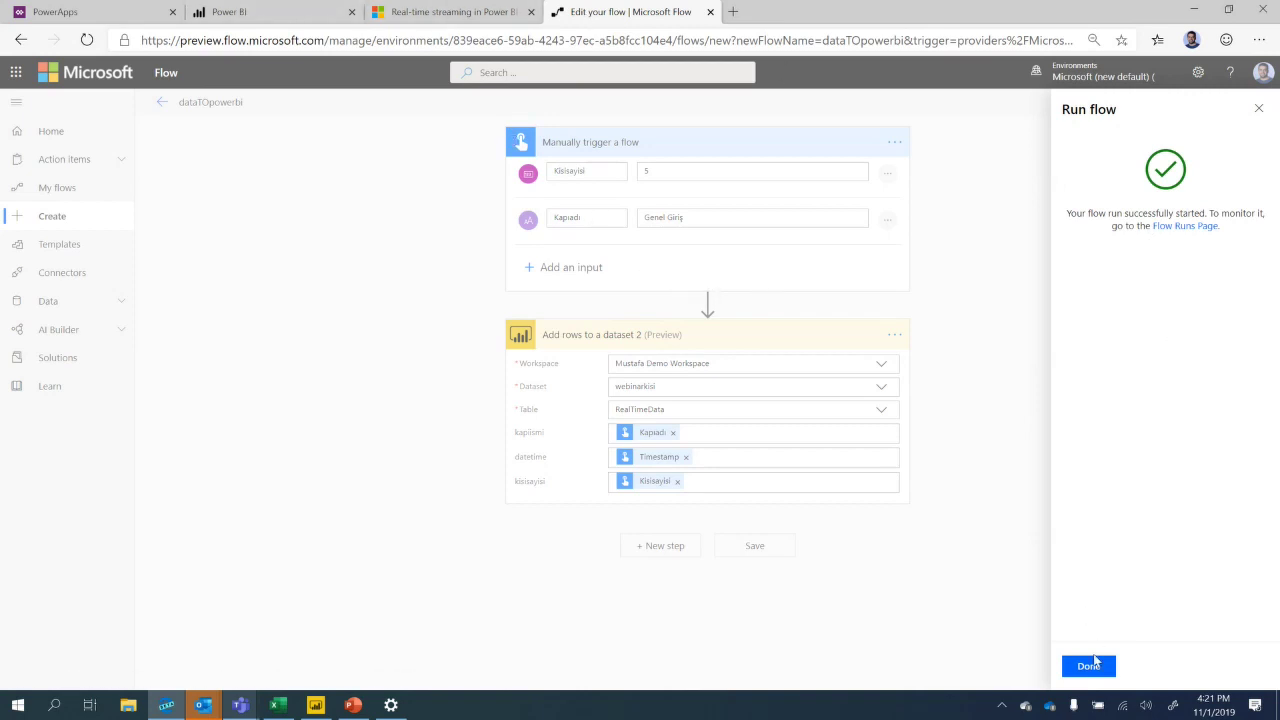
# Switch to Power BI and refresh the webinarkisi report.
pyautogui.click(298, 15)
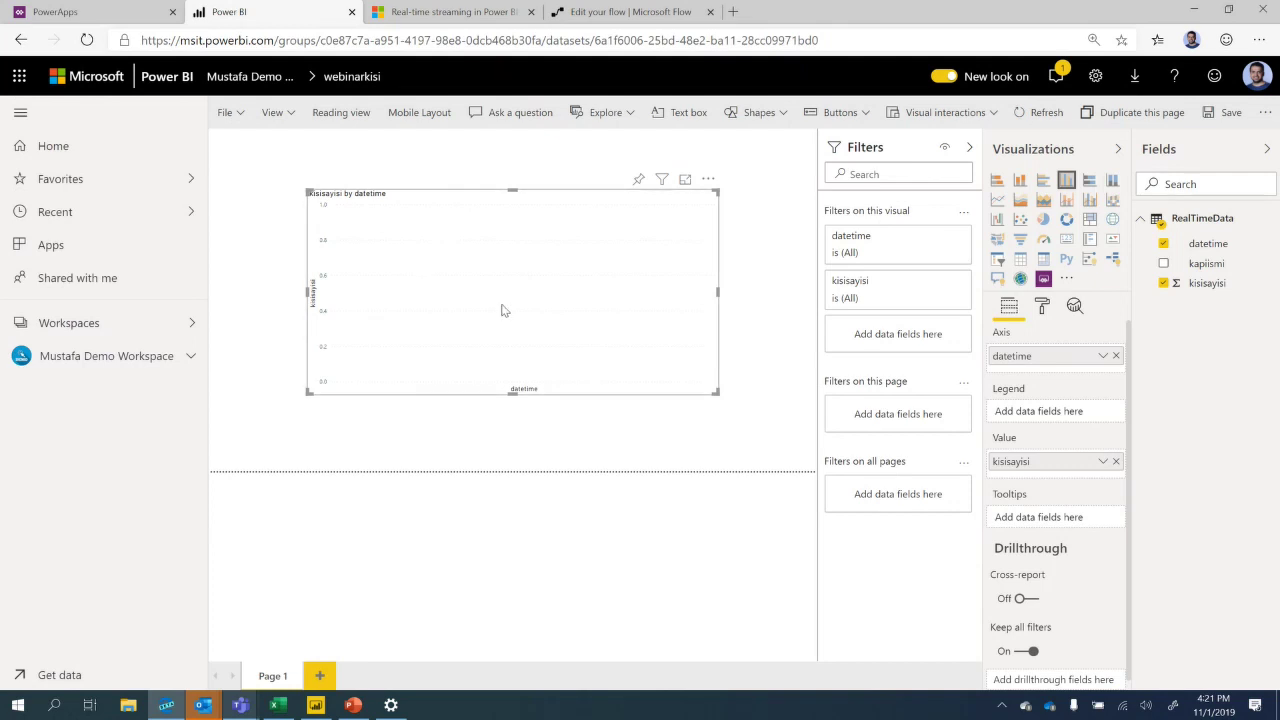
pyautogui.click(1033, 120)
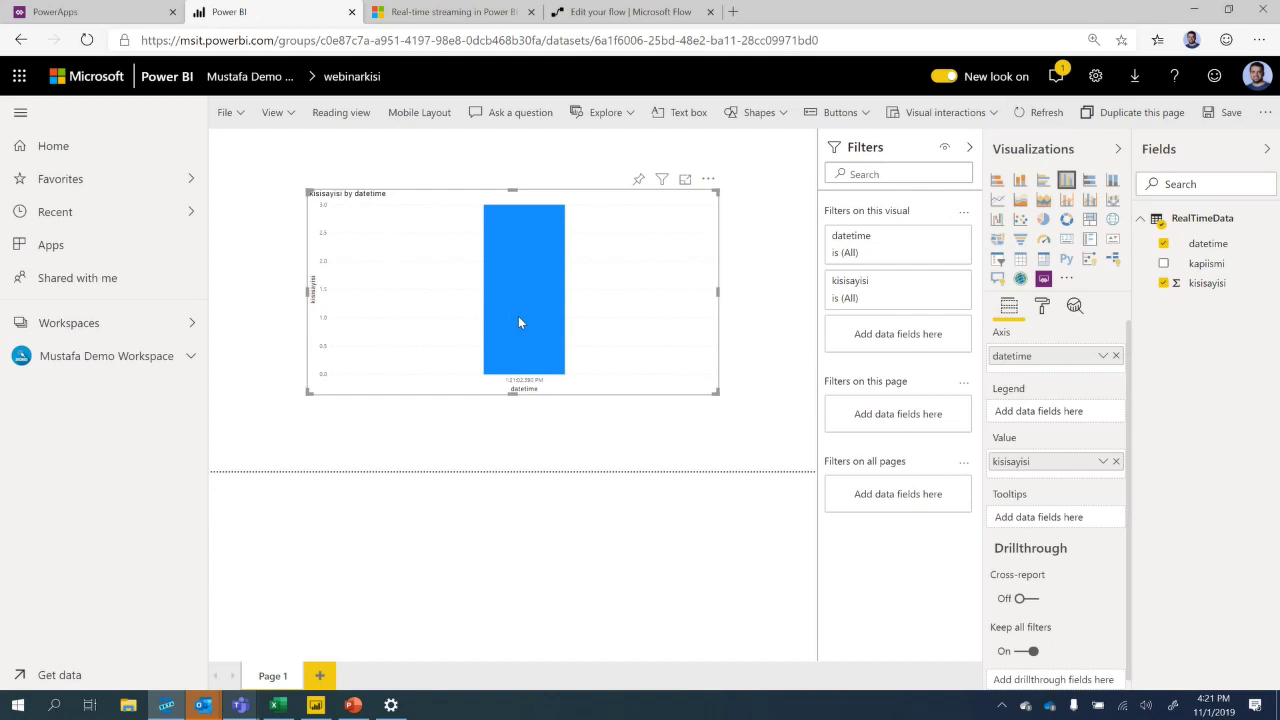
# Switch to Microsoft Flow, close the finished run and start another test with the trigger performed manually.
pyautogui.click(630, 13)
pyautogui.click(1089, 667)
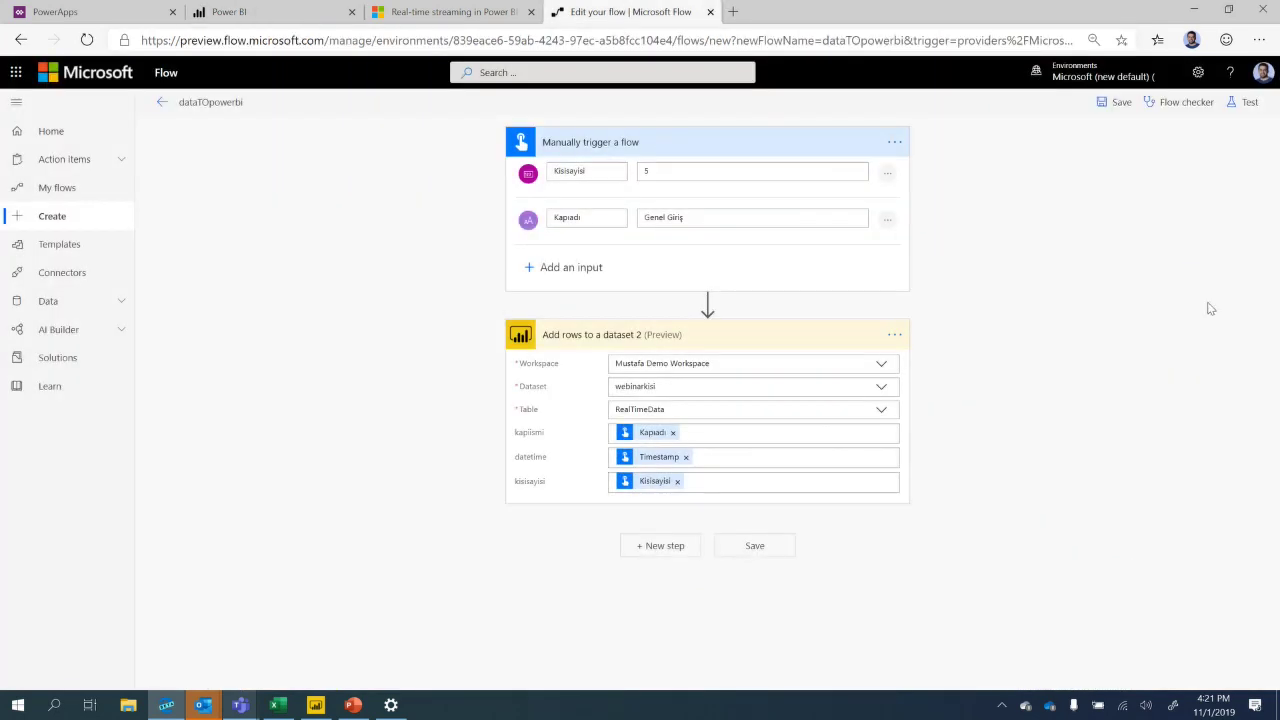
pyautogui.click(1245, 102)
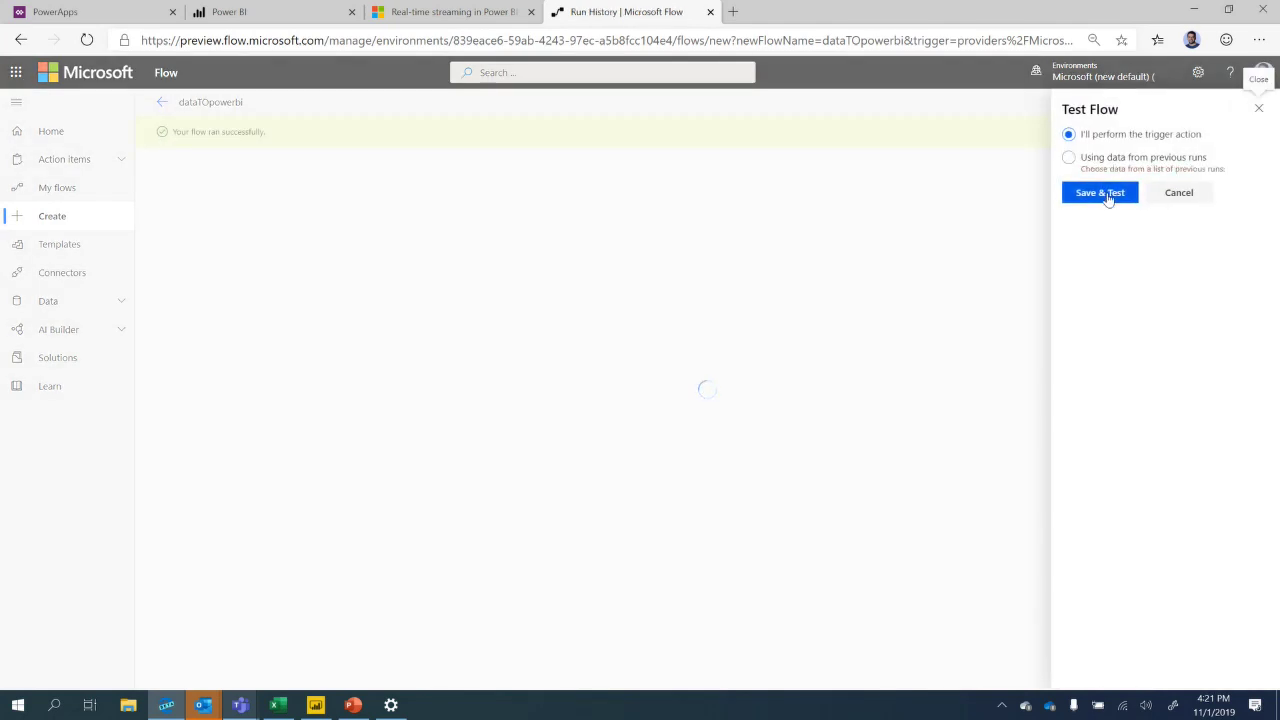
pyautogui.click(1105, 186)
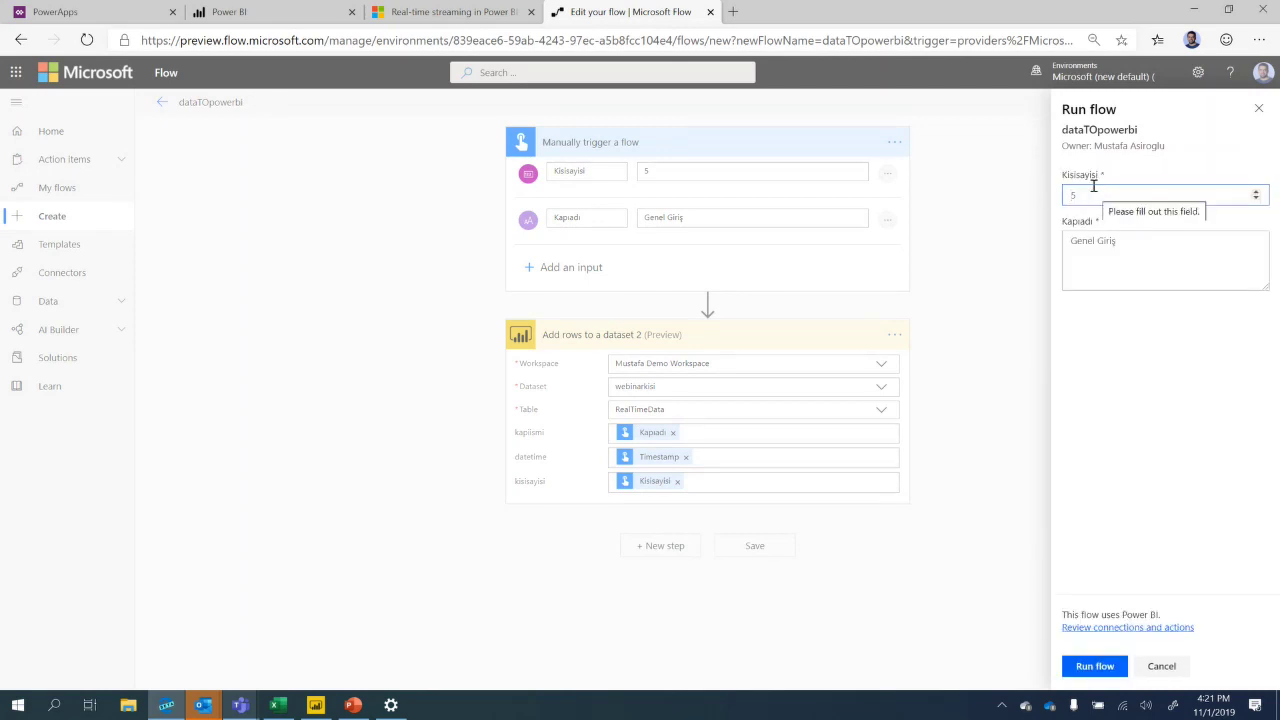
# Run the flow with Kisisayisi set to 8 and Kapıadı set to Ek Bina Giriş, then close the run pane.
pyautogui.click(1094, 190)
pyautogui.click(1094, 251)
pyautogui.write('G')
pyautogui.press('BackSpace')
pyautogui.write('Gen')
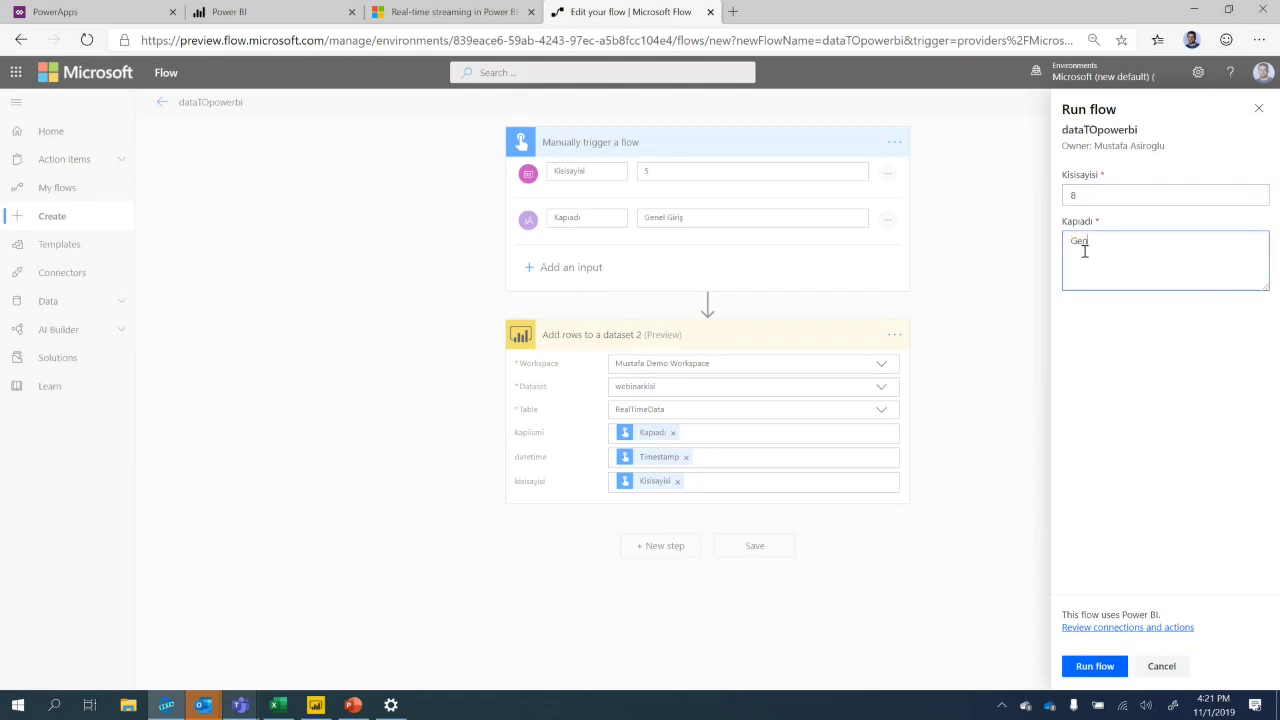
pyautogui.press('BackSpace')
pyautogui.press('BackSpace')
pyautogui.write('Ek K')
pyautogui.write(' Bina Giriş')
pyautogui.click(1095, 666)
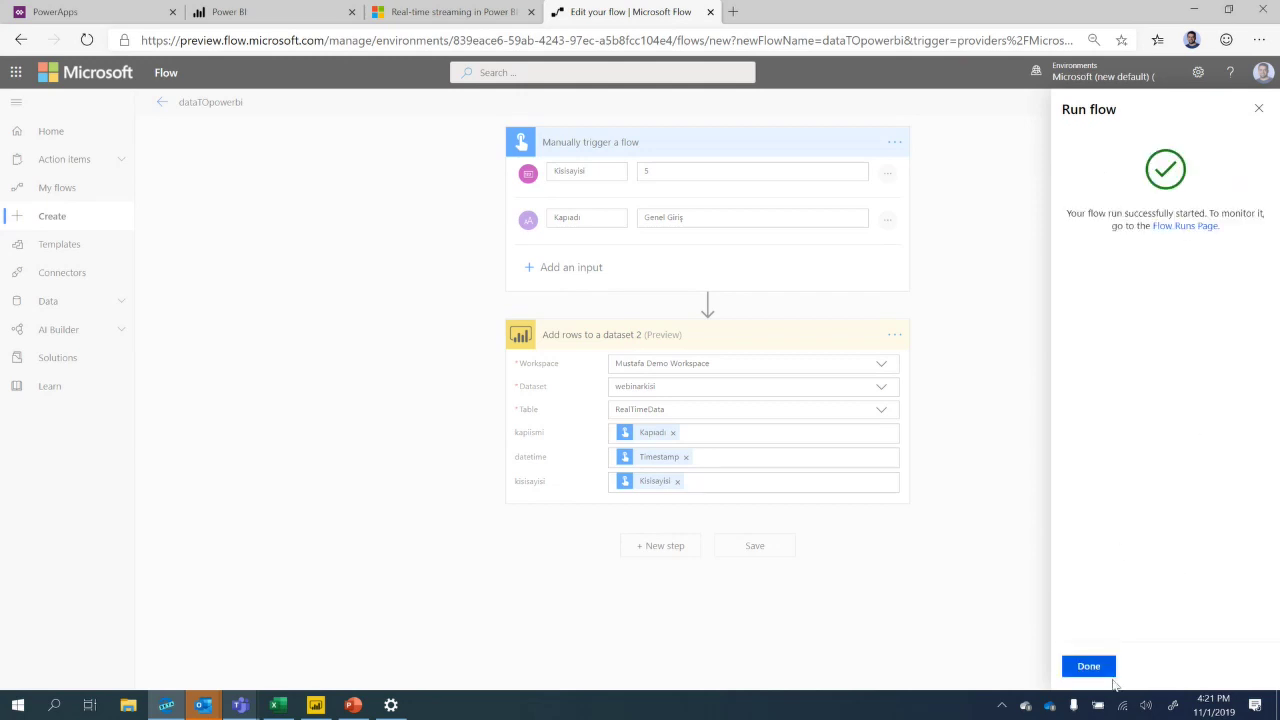
pyautogui.click(1102, 666)
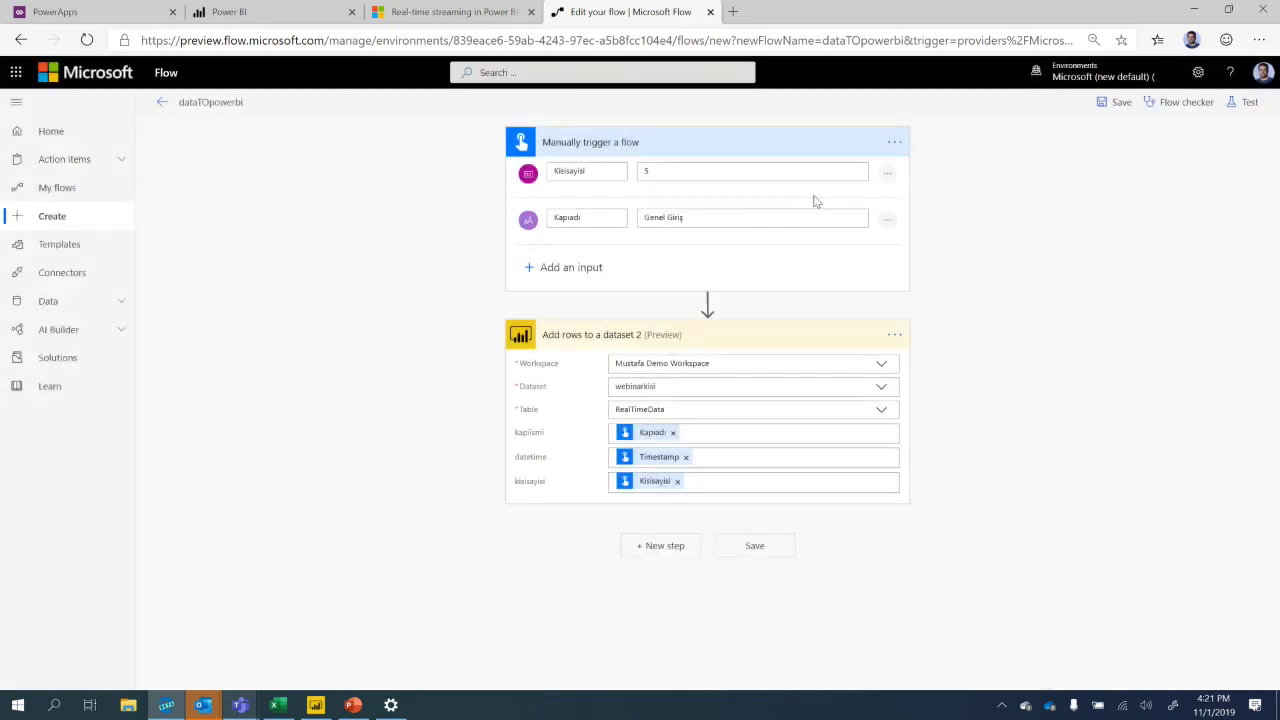
# Switch to Power BI, refresh the report and add kapiismi as the column chart's legend.
pyautogui.click(271, 14)
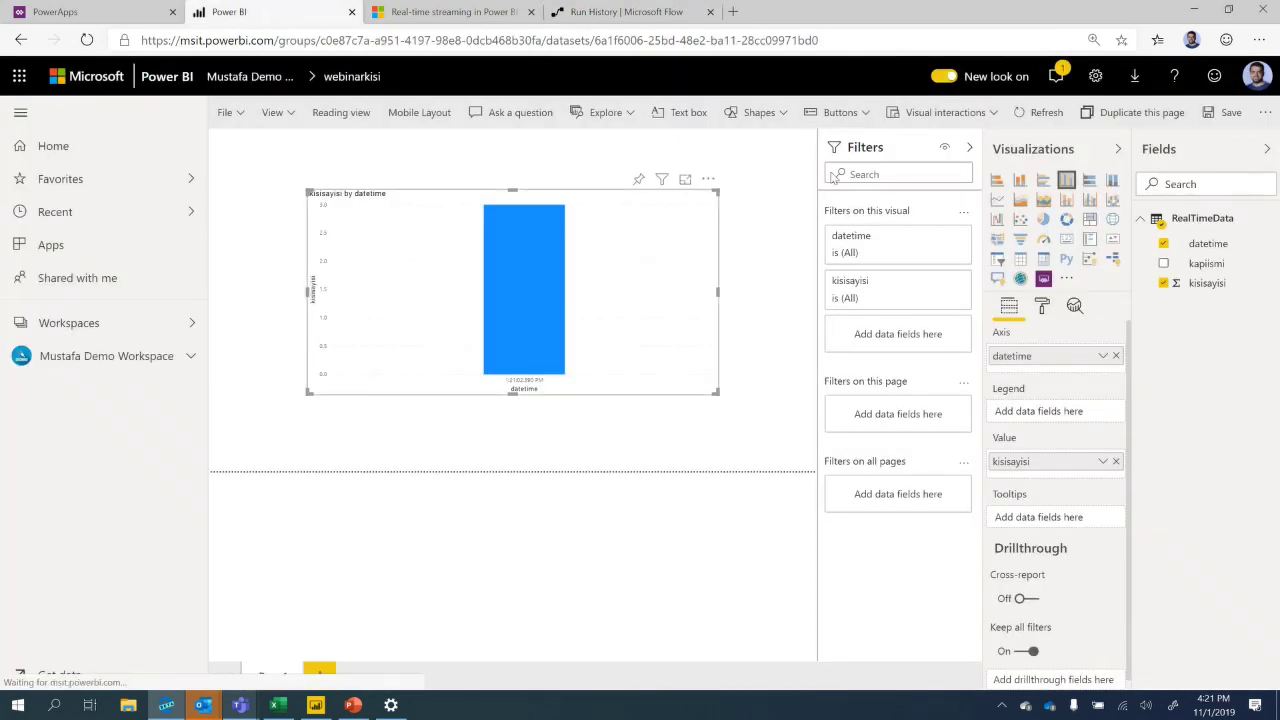
pyautogui.click(1040, 117)
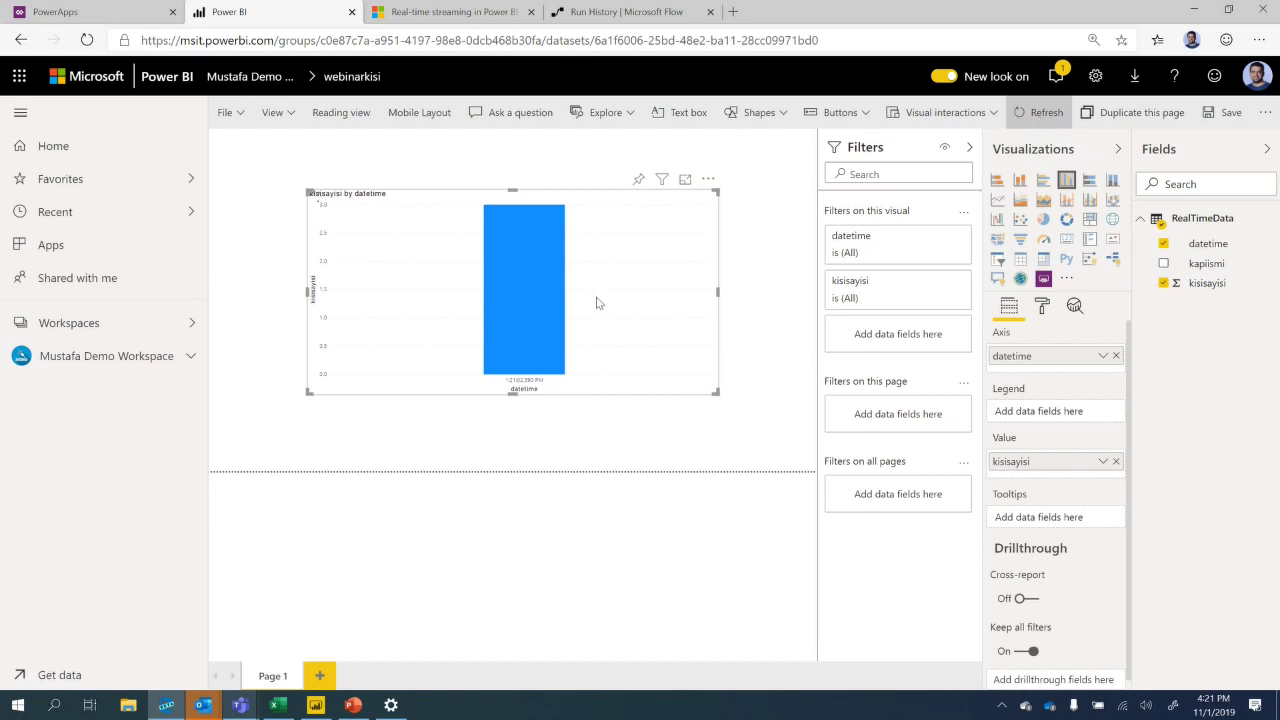
pyautogui.moveTo(1206, 263); pyautogui.dragTo(1068, 412)
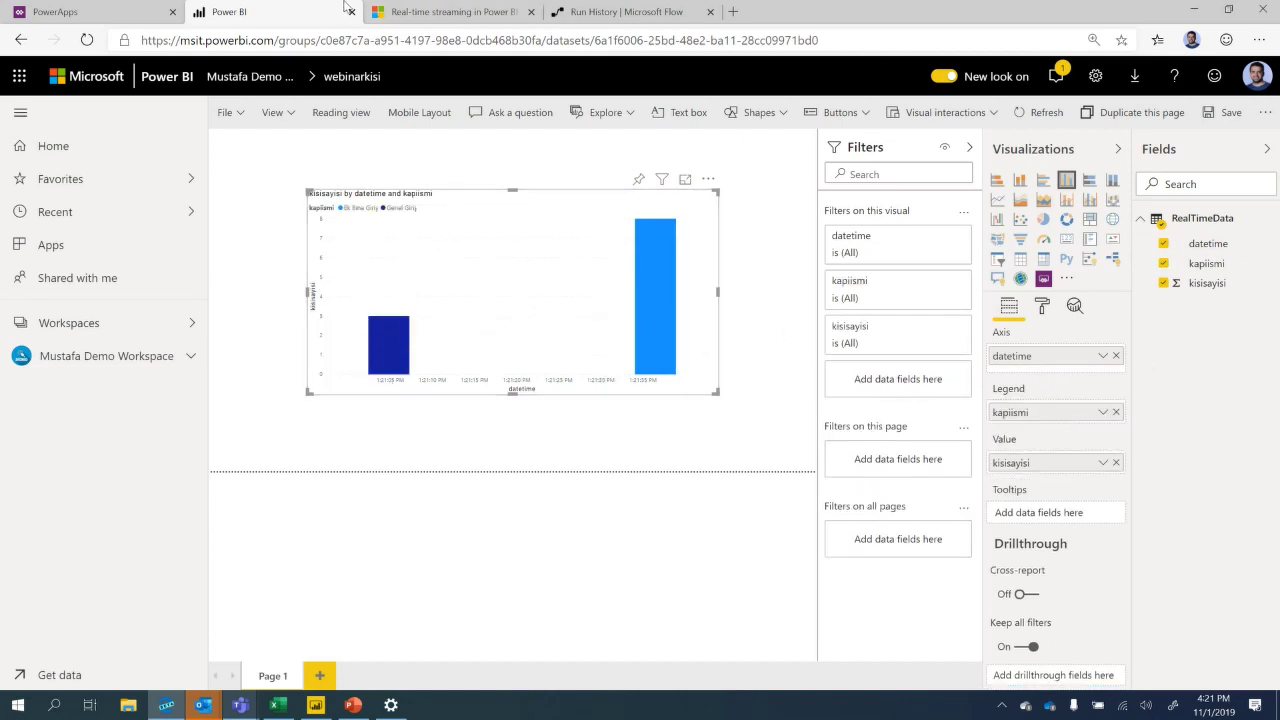
# Switch to Microsoft Flow, reopen dataTOpowerbi for editing and start another test with the trigger performed manually.
pyautogui.click(619, 14)
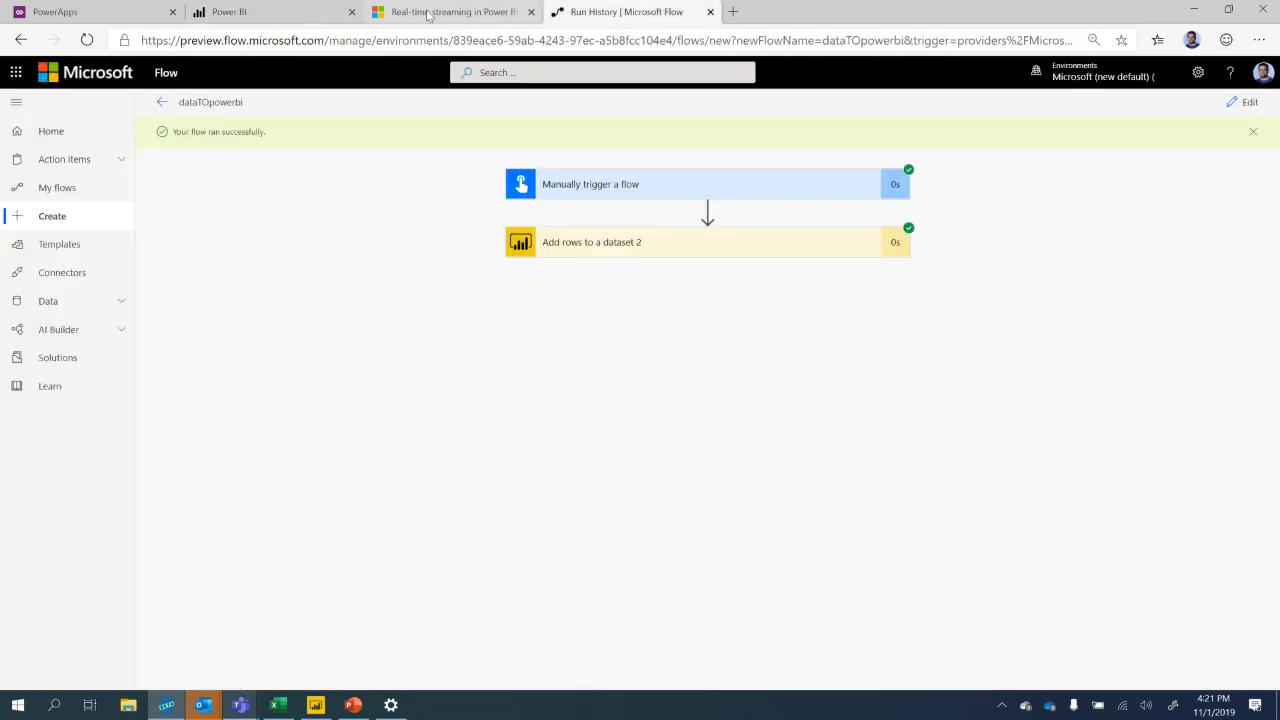
pyautogui.click(290, 14)
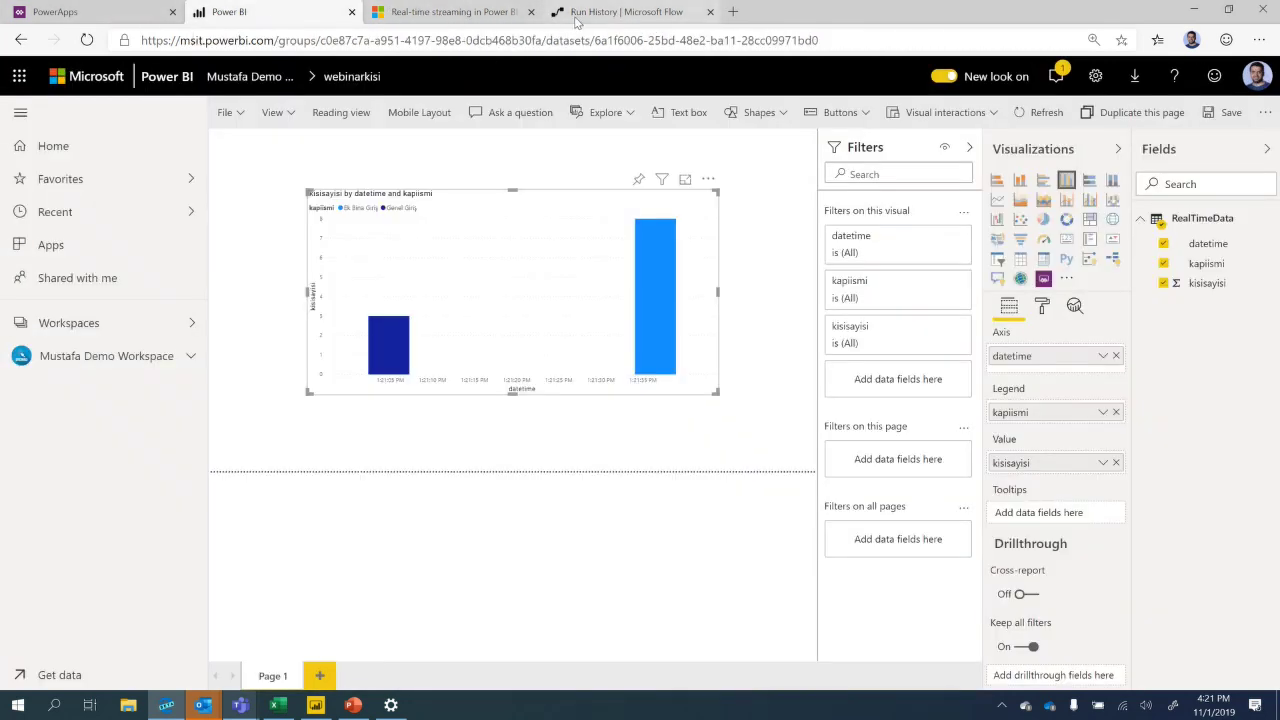
pyautogui.click(620, 14)
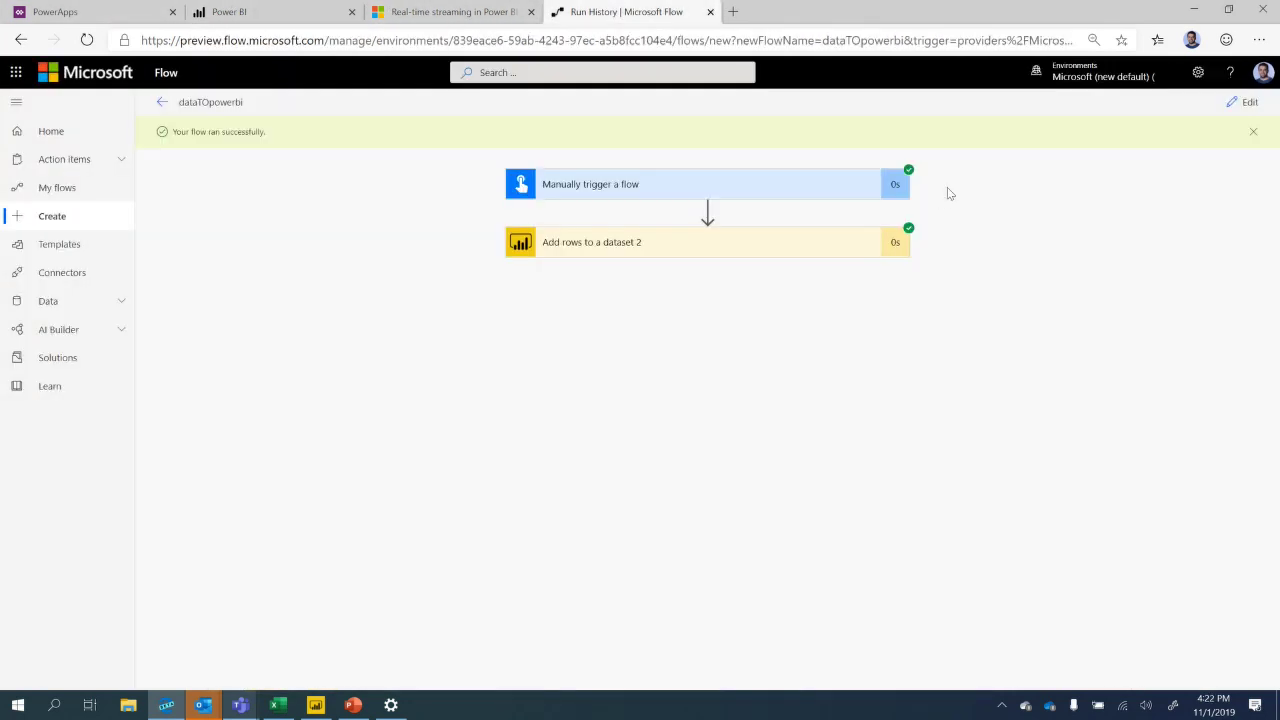
pyautogui.click(1242, 103)
pyautogui.click(1244, 102)
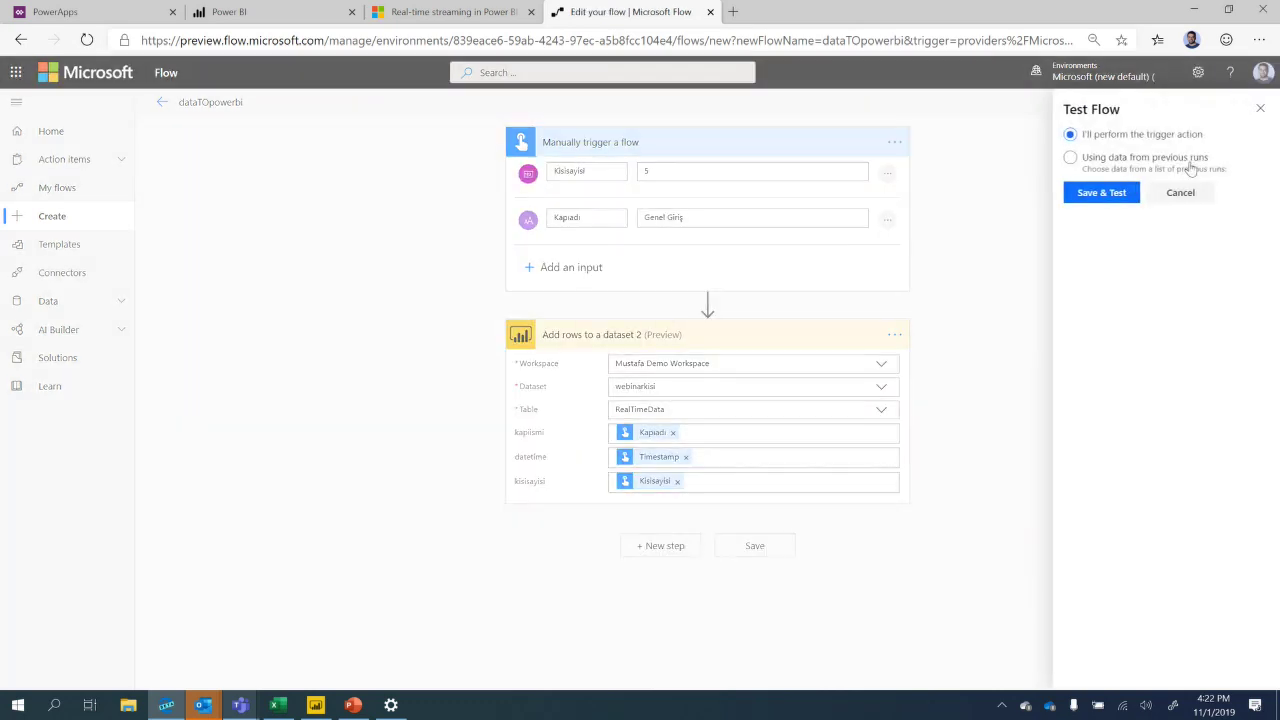
pyautogui.click(1086, 176)
pyautogui.click(1090, 135)
pyautogui.click(1087, 163)
pyautogui.click(1090, 135)
pyautogui.click(1108, 198)
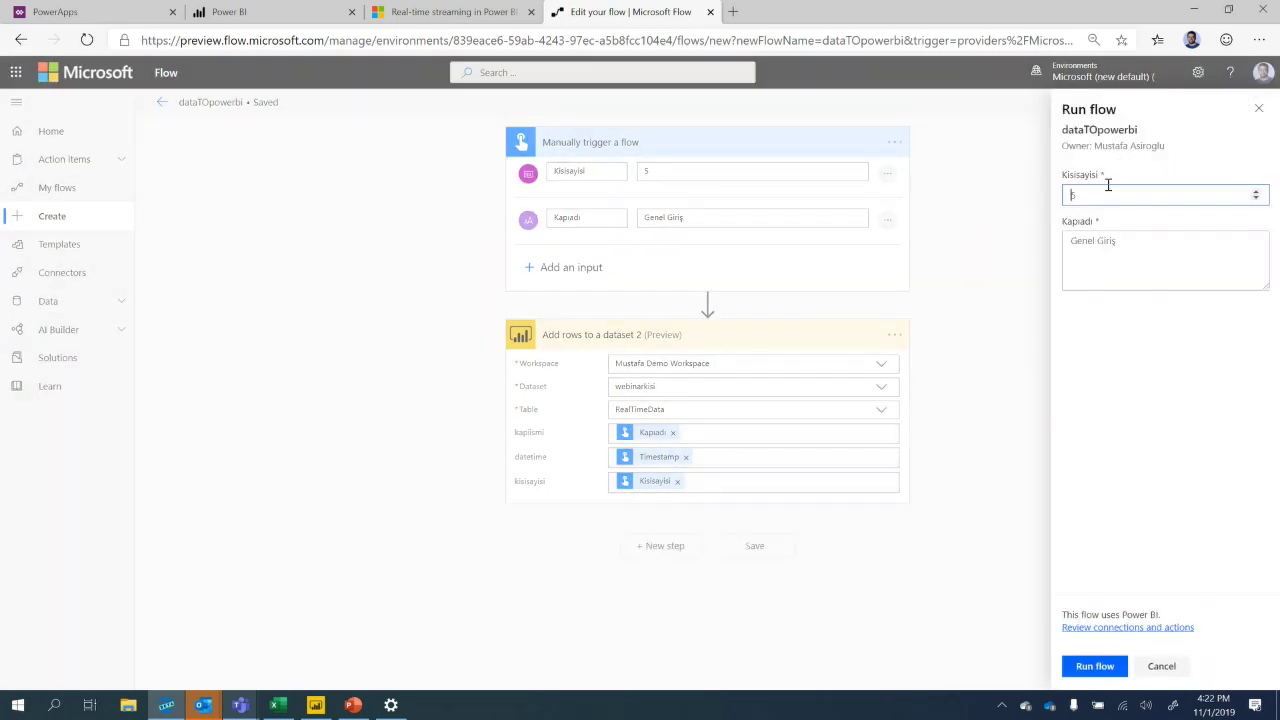
# Run the flow with Kisisayisi set to 3 and Kapıadı set to Genel Giriş.
pyautogui.click(1084, 195)
pyautogui.press('BackSpace')
pyautogui.write('3')
pyautogui.click(1094, 240)
pyautogui.press('BackSpace')
pyautogui.press('BackSpace')
pyautogui.press('BackSpace')
pyautogui.press('BackSpace')
pyautogui.press('BackSpace')
pyautogui.press('BackSpace')
pyautogui.press('BackSpace')
pyautogui.write('l Giriş')
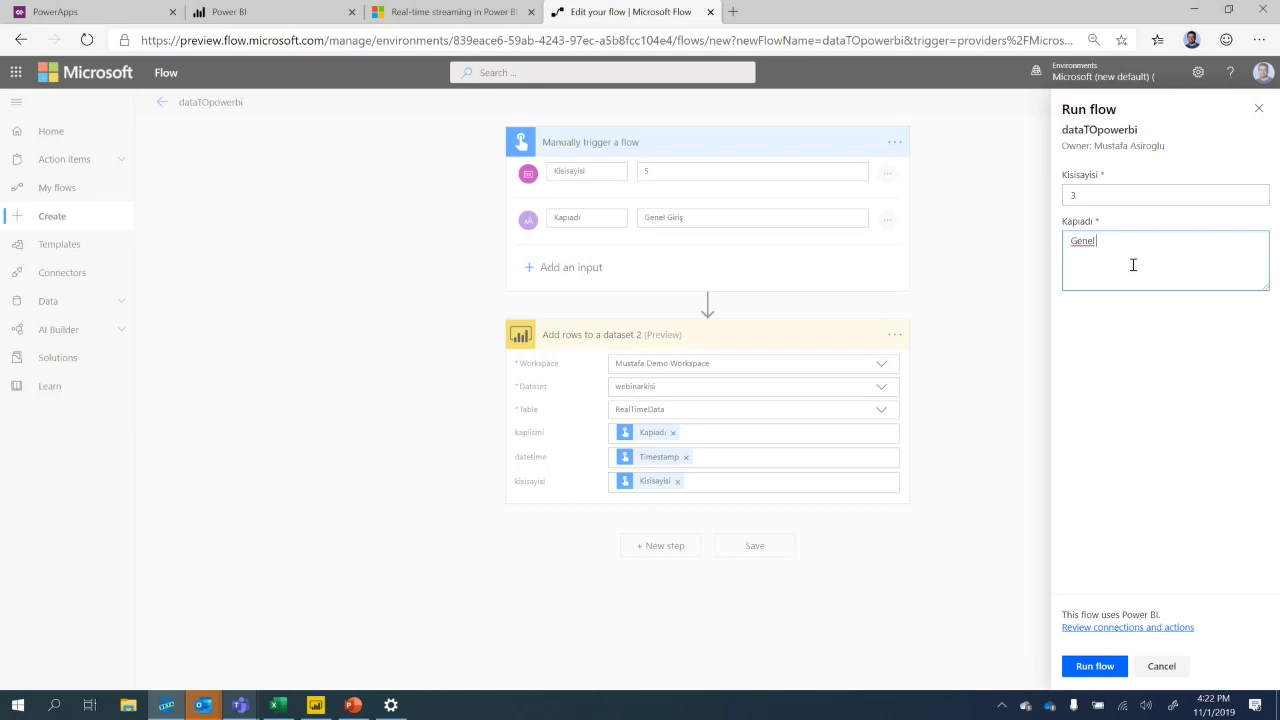
pyautogui.click(1095, 666)
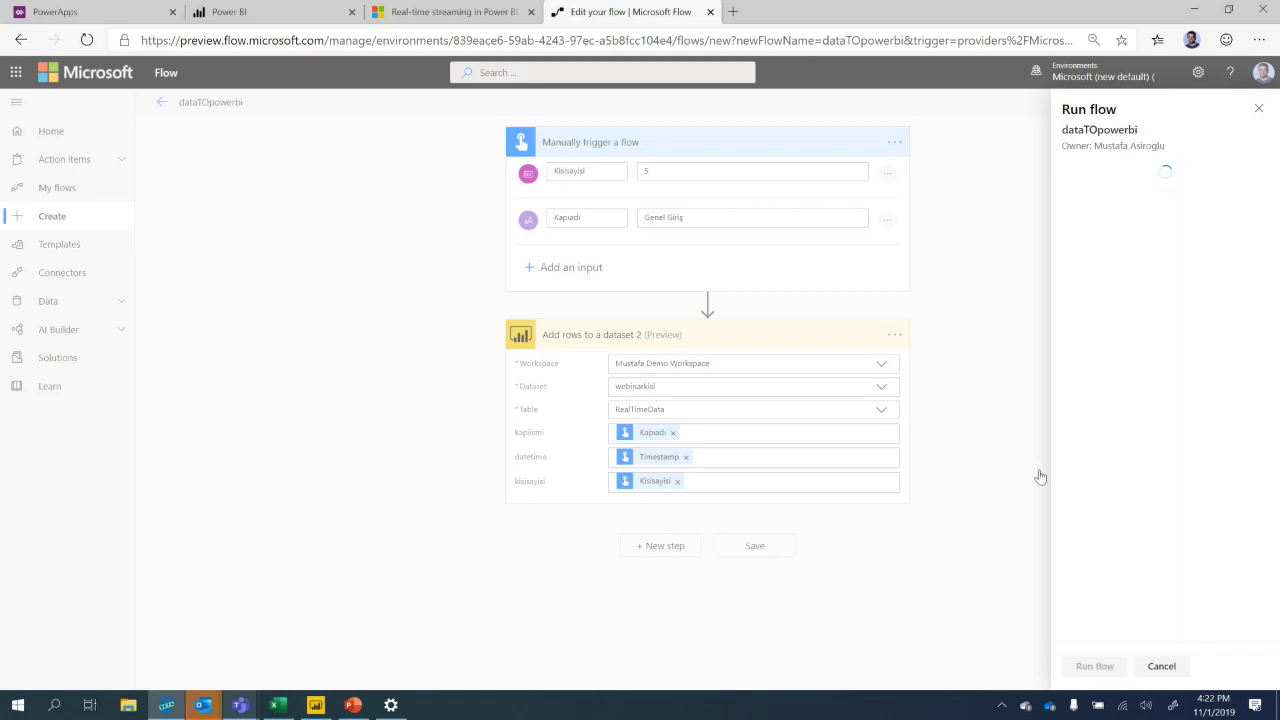
# Switch to Power BI, refresh the report and shift the column chart toward the page's left edge.
pyautogui.click(195, 18)
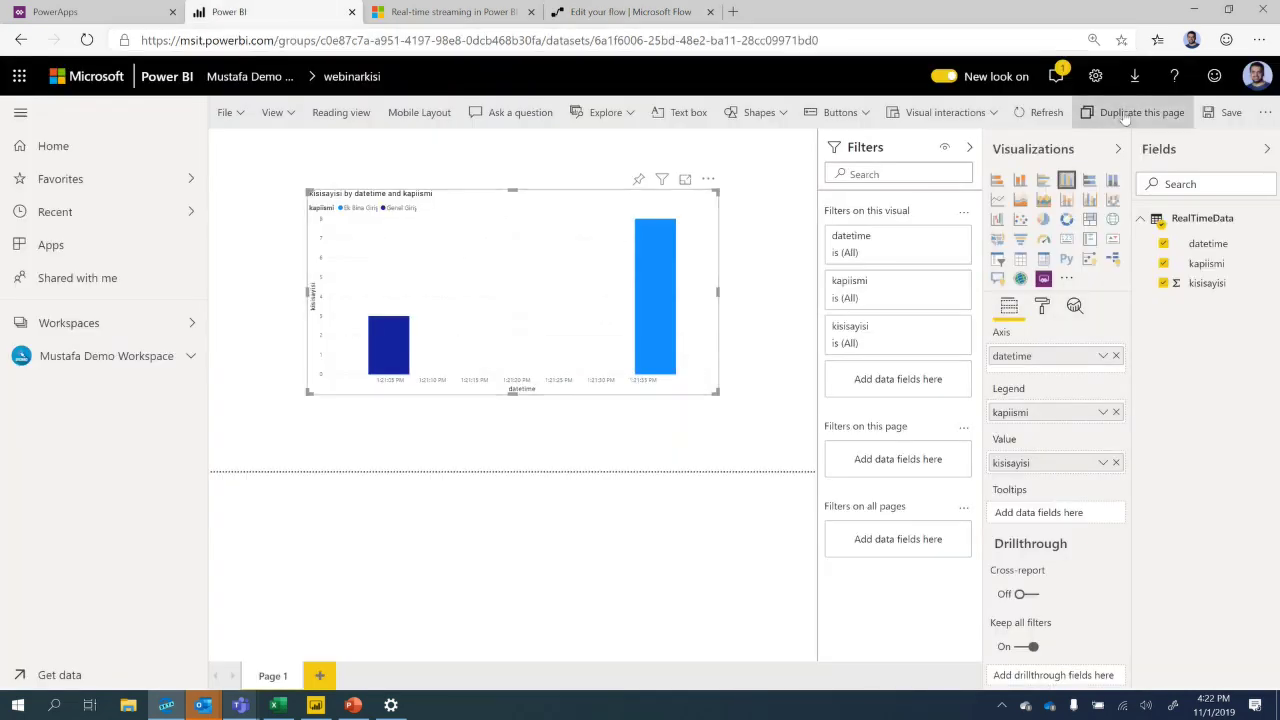
pyautogui.click(1050, 114)
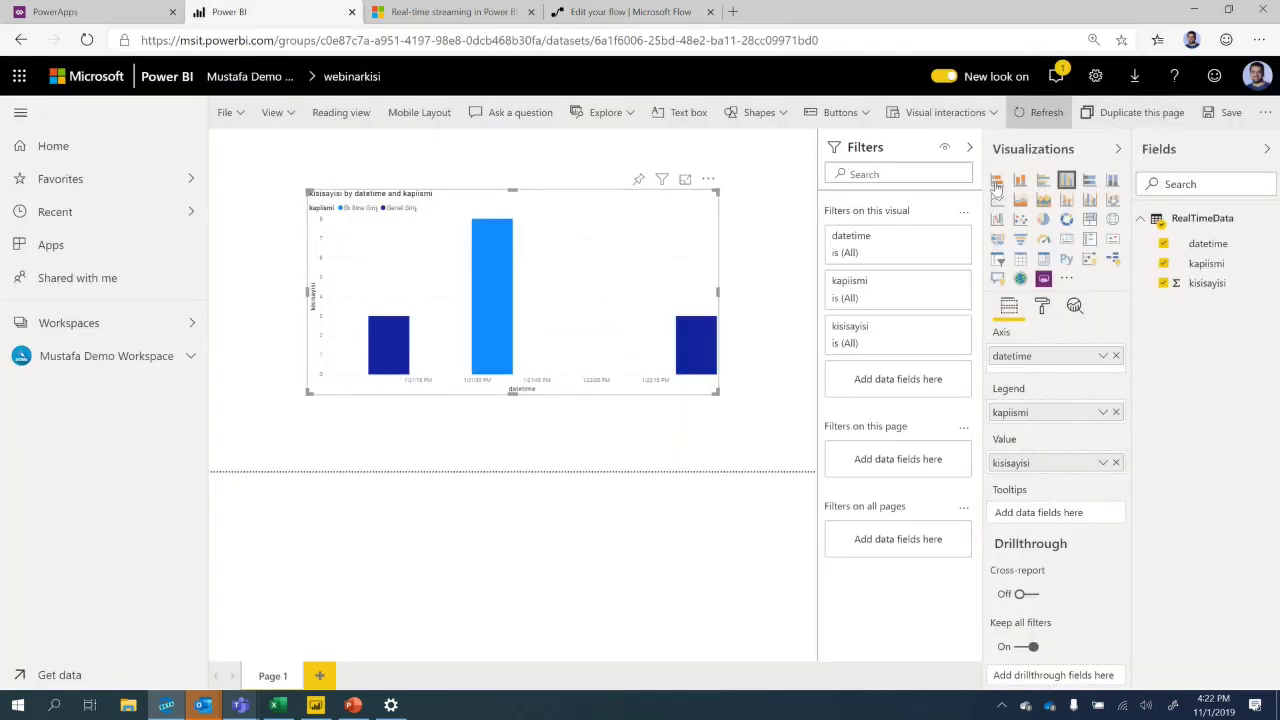
pyautogui.moveTo(579, 272); pyautogui.dragTo(531, 287)
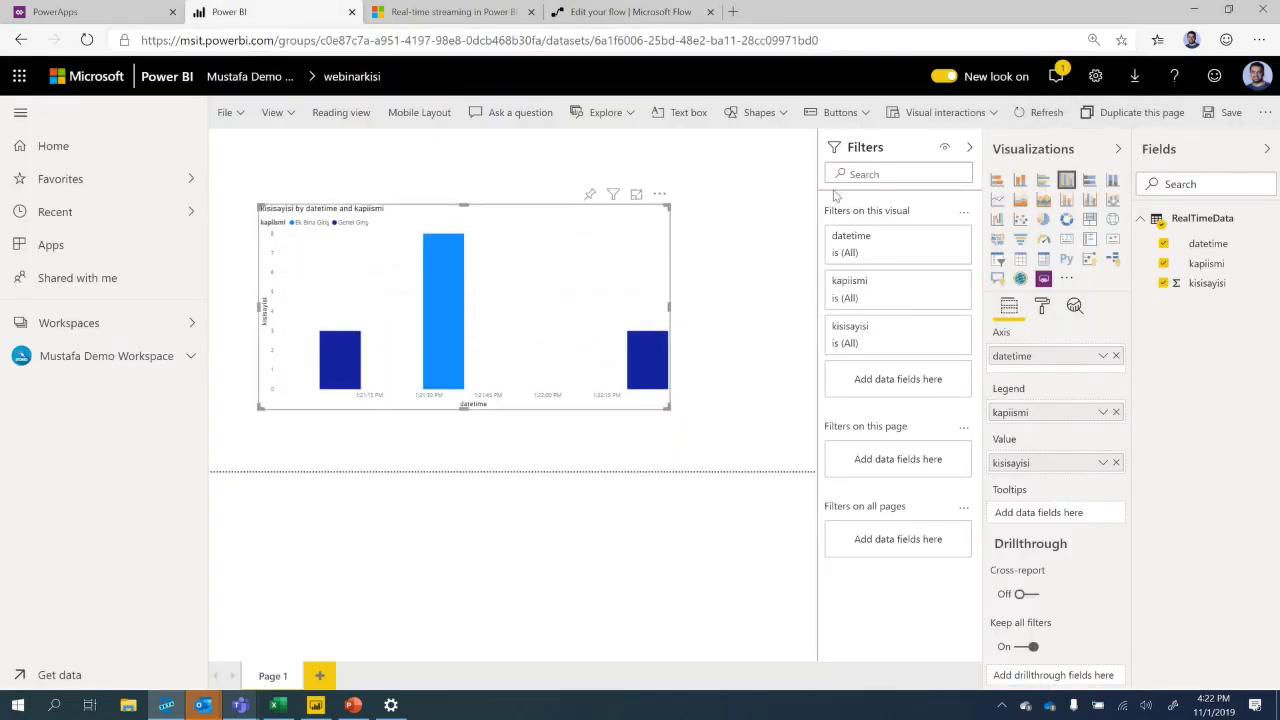
# Add a card visual of kisisayisi to the right of the column chart and set its data label to 0 decimal places.
pyautogui.moveTo(1207, 285); pyautogui.dragTo(766, 243)
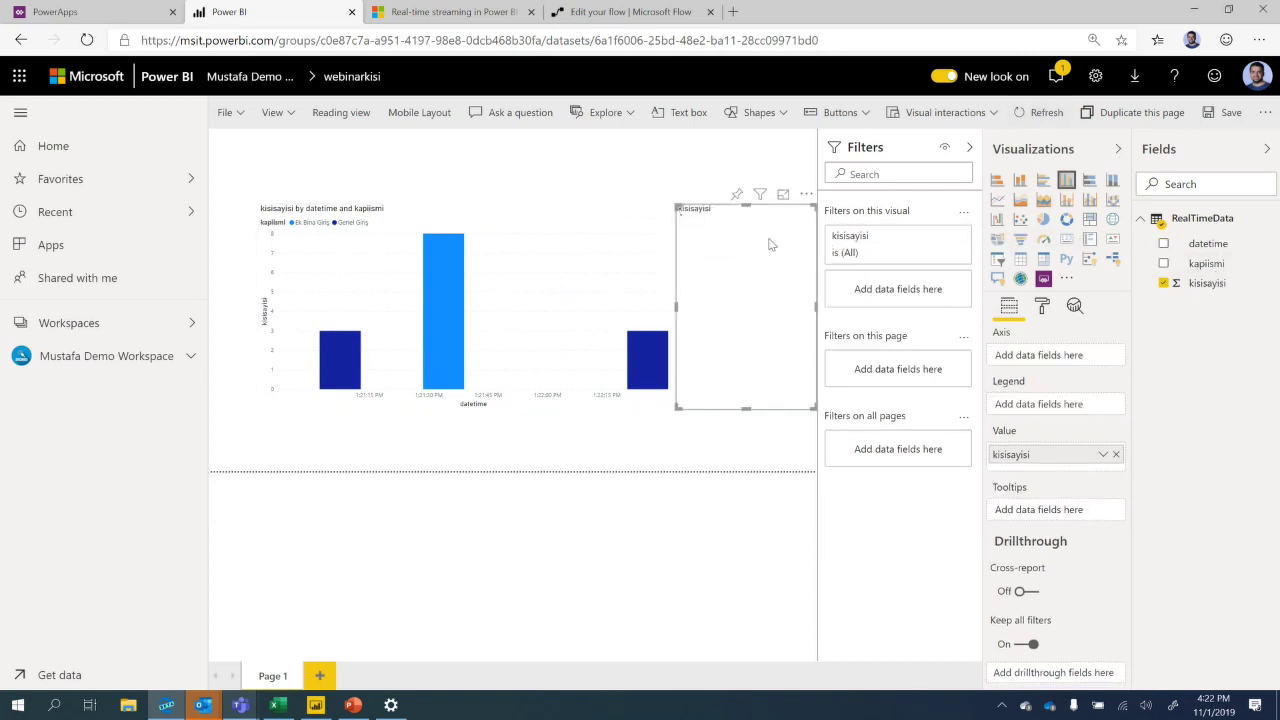
pyautogui.click(1066, 241)
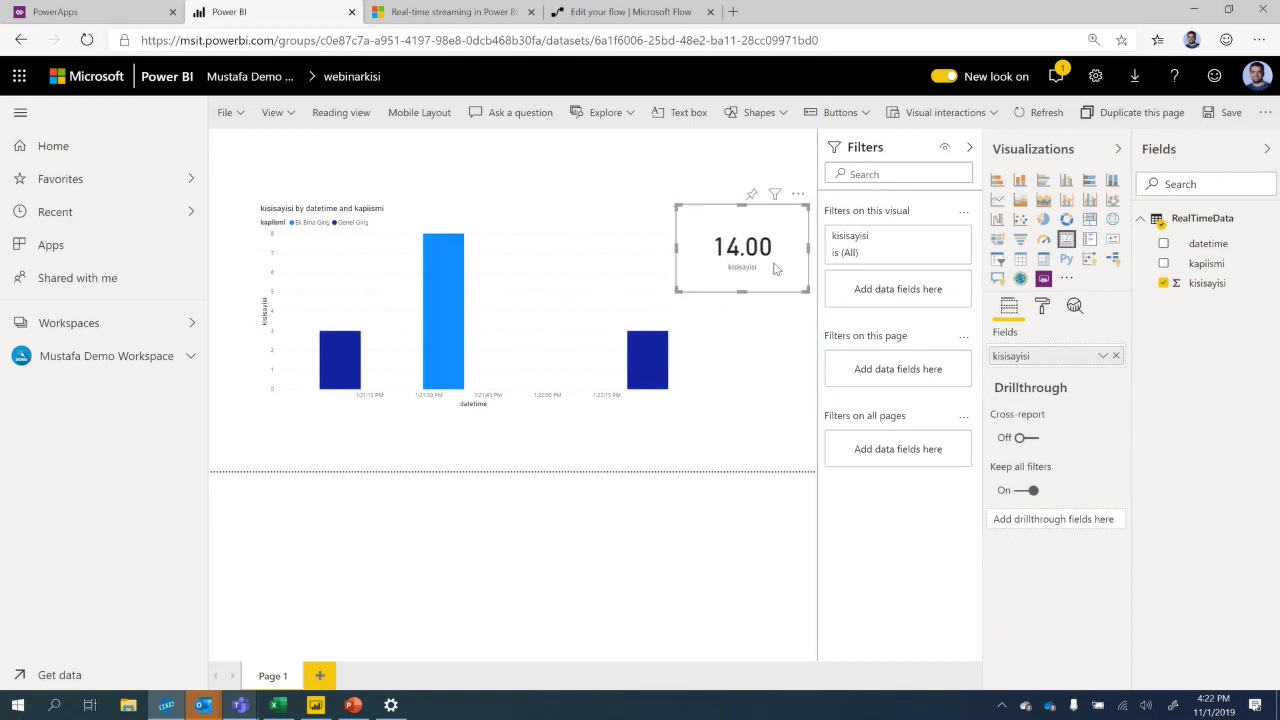
pyautogui.click(1042, 306)
pyautogui.click(1047, 370)
pyautogui.scroll(-2, 1042, 480)
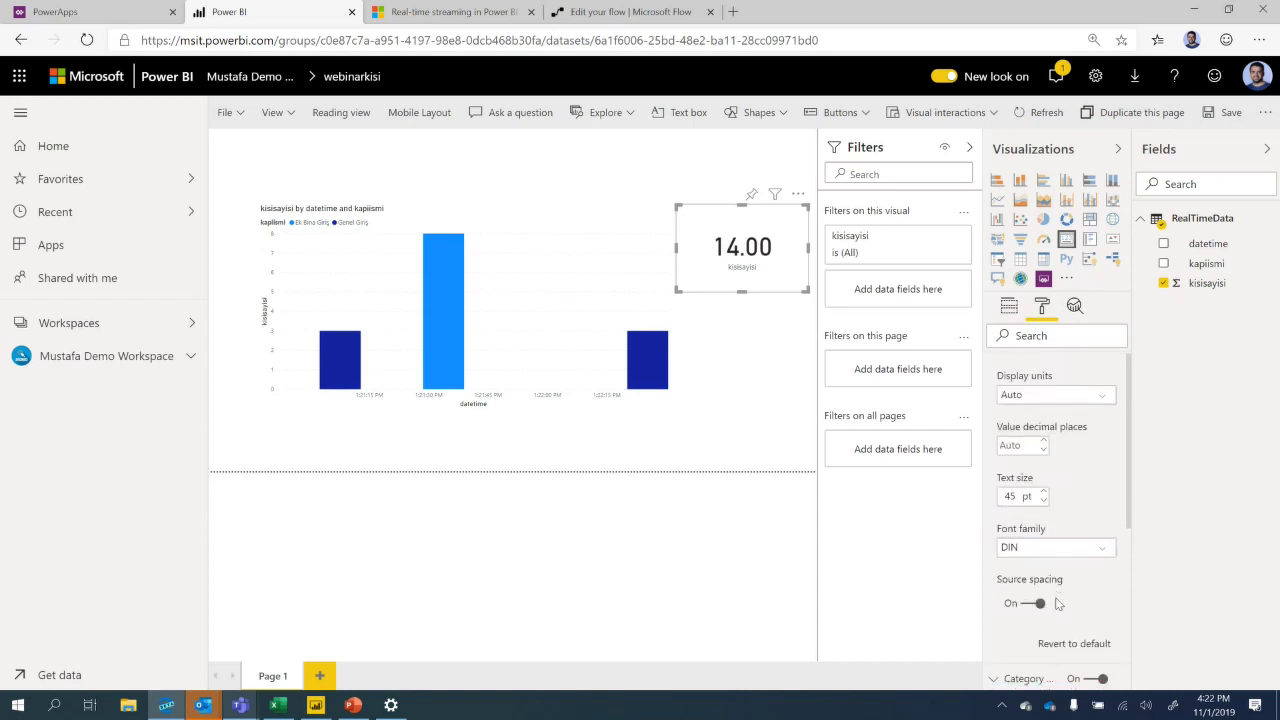
pyautogui.scroll(1, 1035, 560)
pyautogui.scroll(-1, 1031, 610)
pyautogui.scroll(2, 1031, 608)
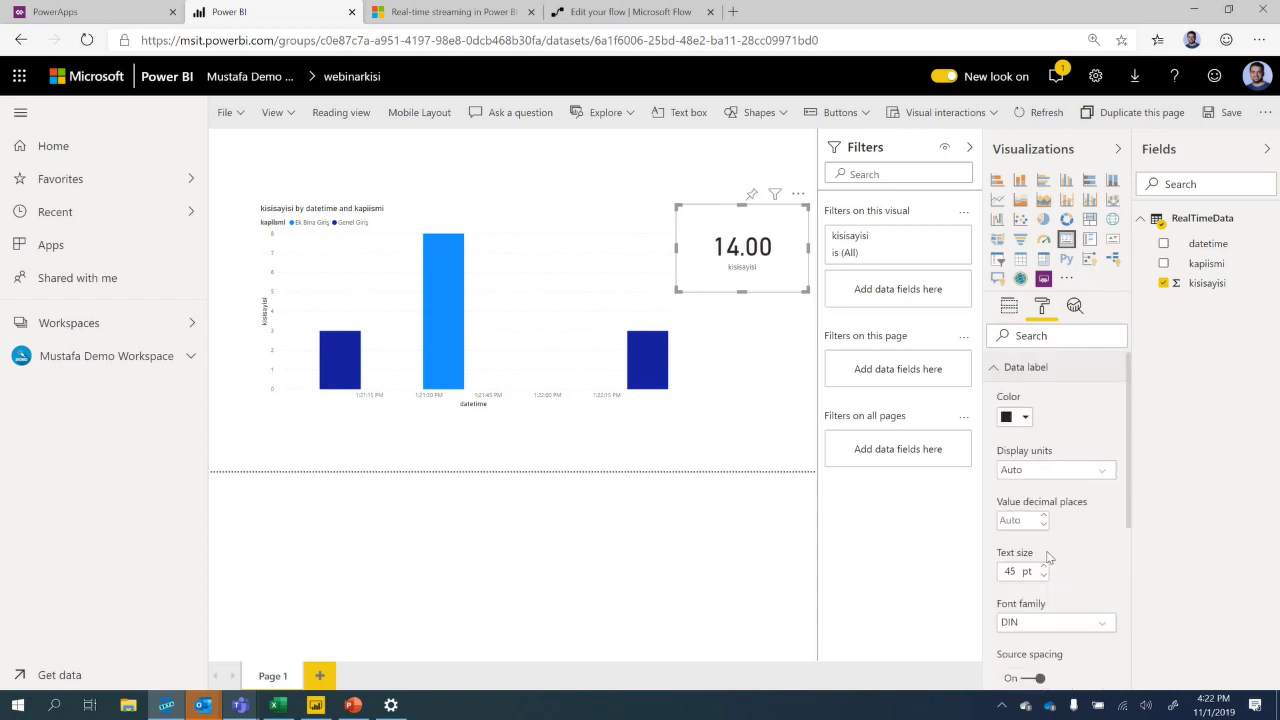
pyautogui.click(1016, 518)
pyautogui.write('0')
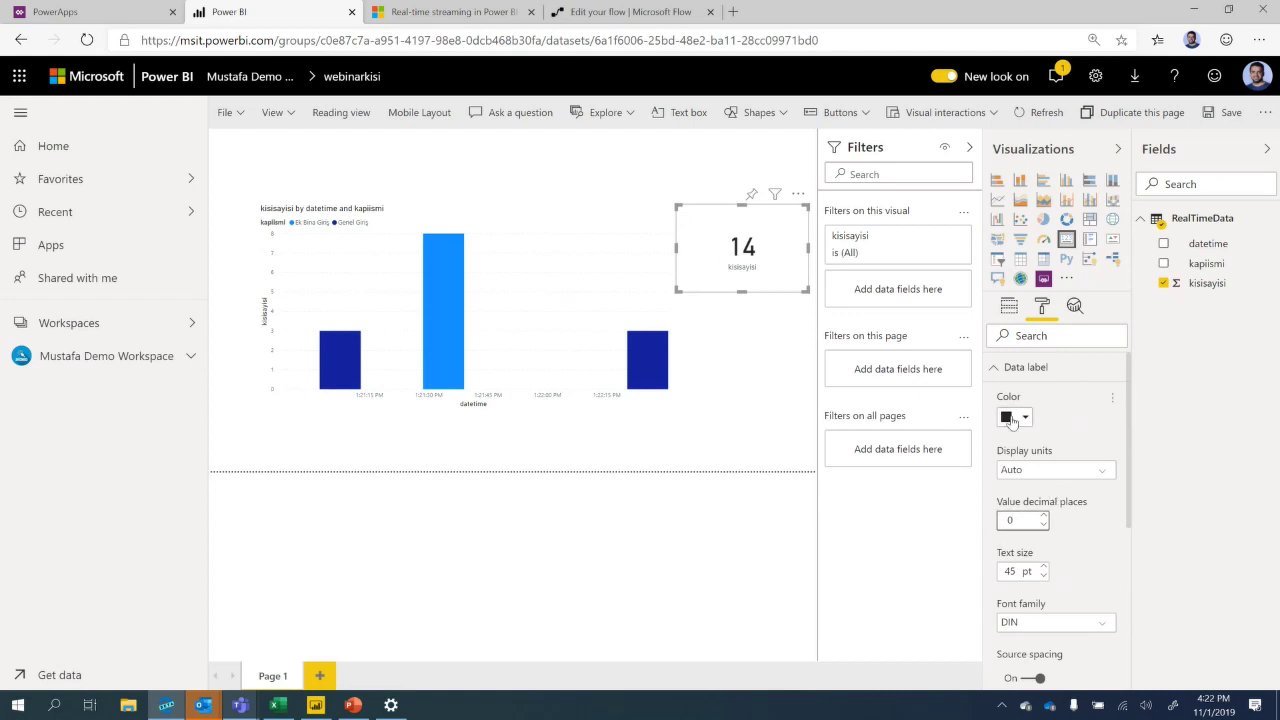
# Rename the card's field as Anlık Kisi Sayısı and move the column chart toward the page's upper-left corner.
pyautogui.click(1009, 305)
pyautogui.doubleClick(1027, 358)
pyautogui.write('A')
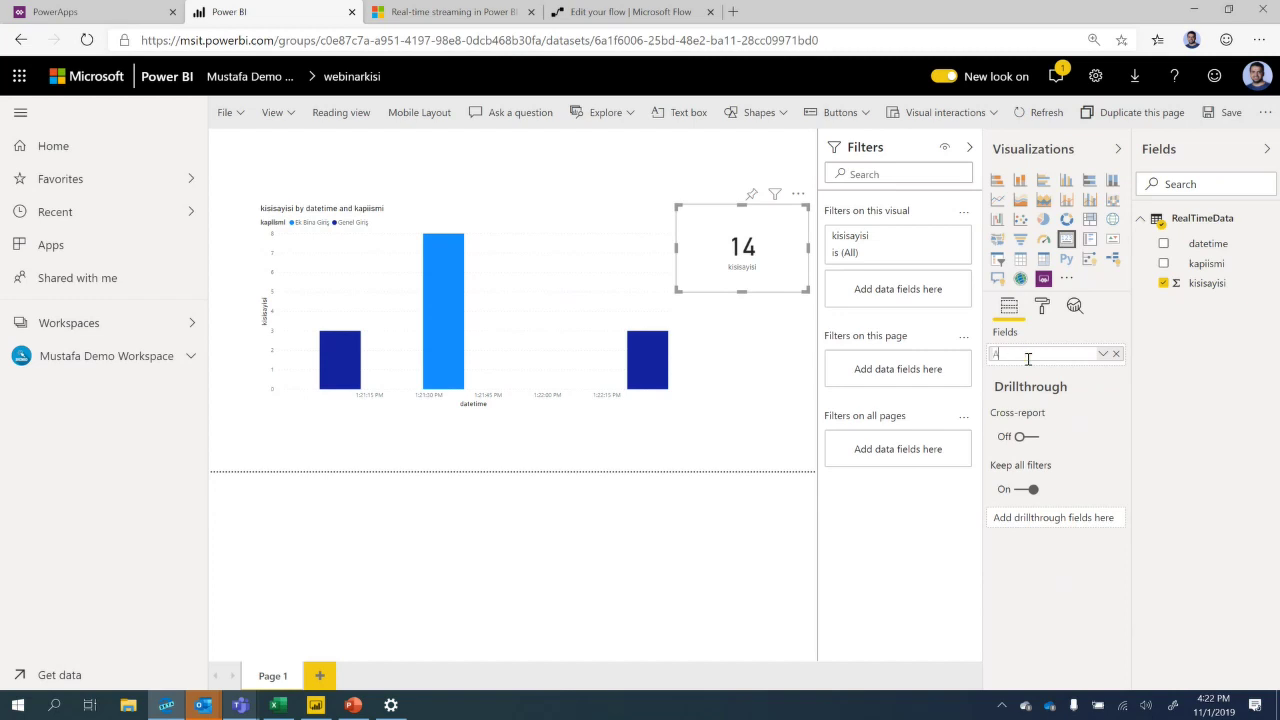
pyautogui.write('nlık Kisi Sayısı')
pyautogui.press('Return')
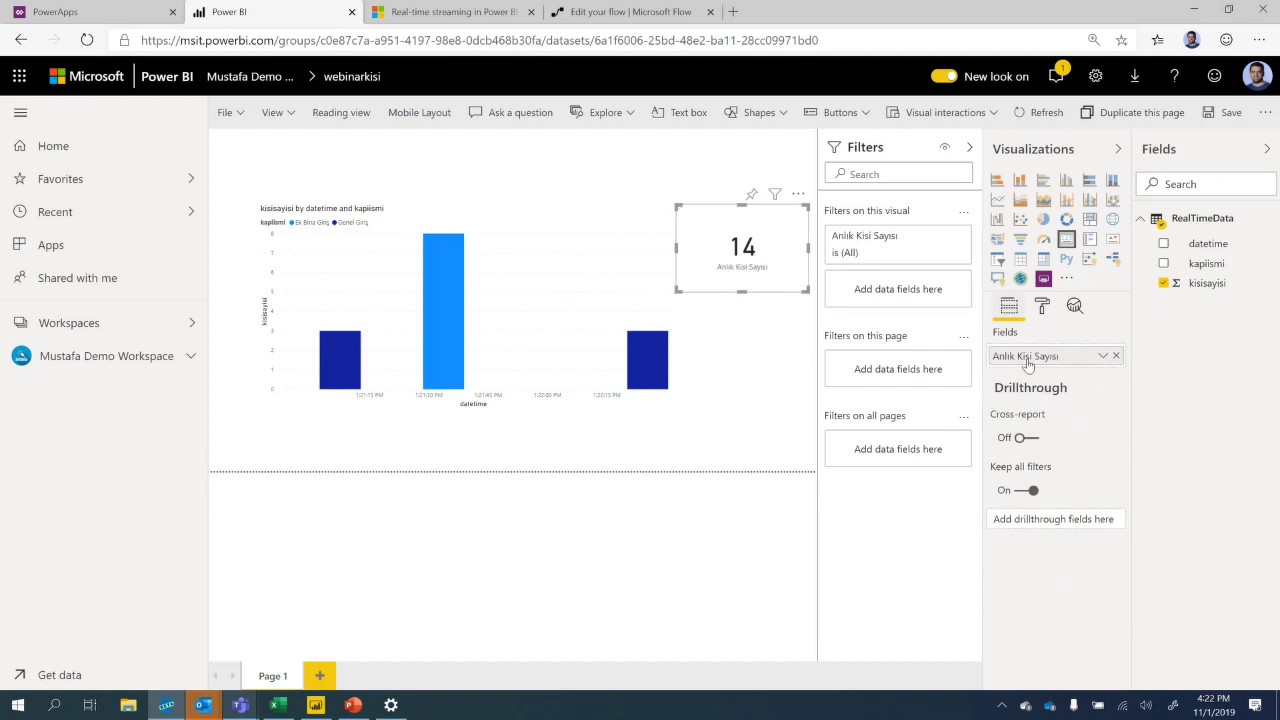
pyautogui.click(560, 230)
pyautogui.moveTo(564, 234); pyautogui.dragTo(545, 222)
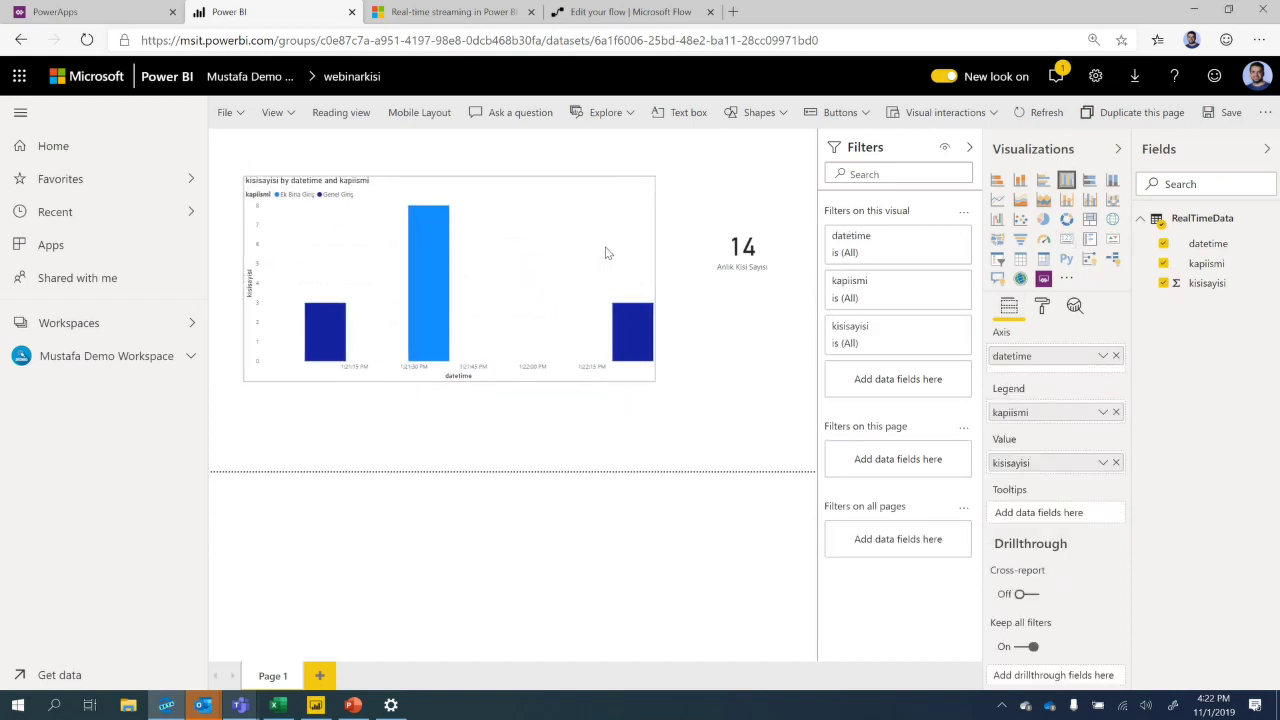
# Start pinning the Anlık Kisi Sayısı card and save the report as webinar anlik.
pyautogui.click(756, 266)
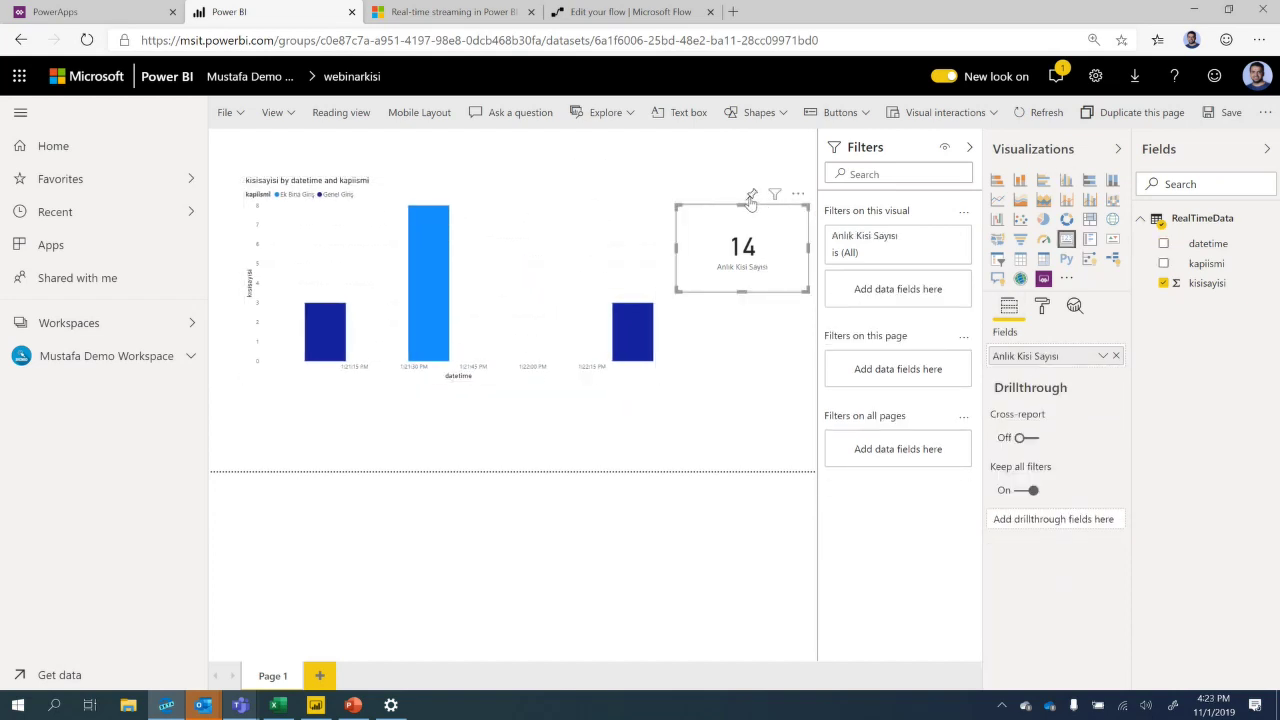
pyautogui.click(751, 196)
pyautogui.click(705, 392)
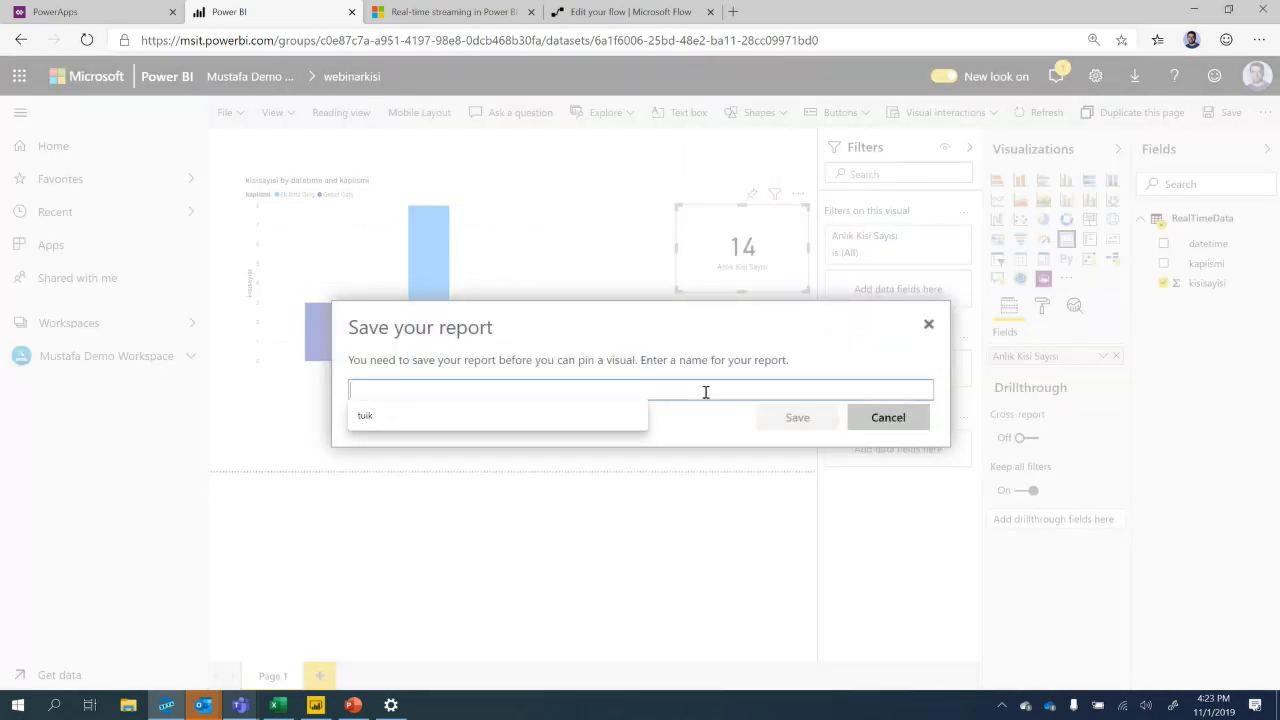
pyautogui.write('webinar anlik')
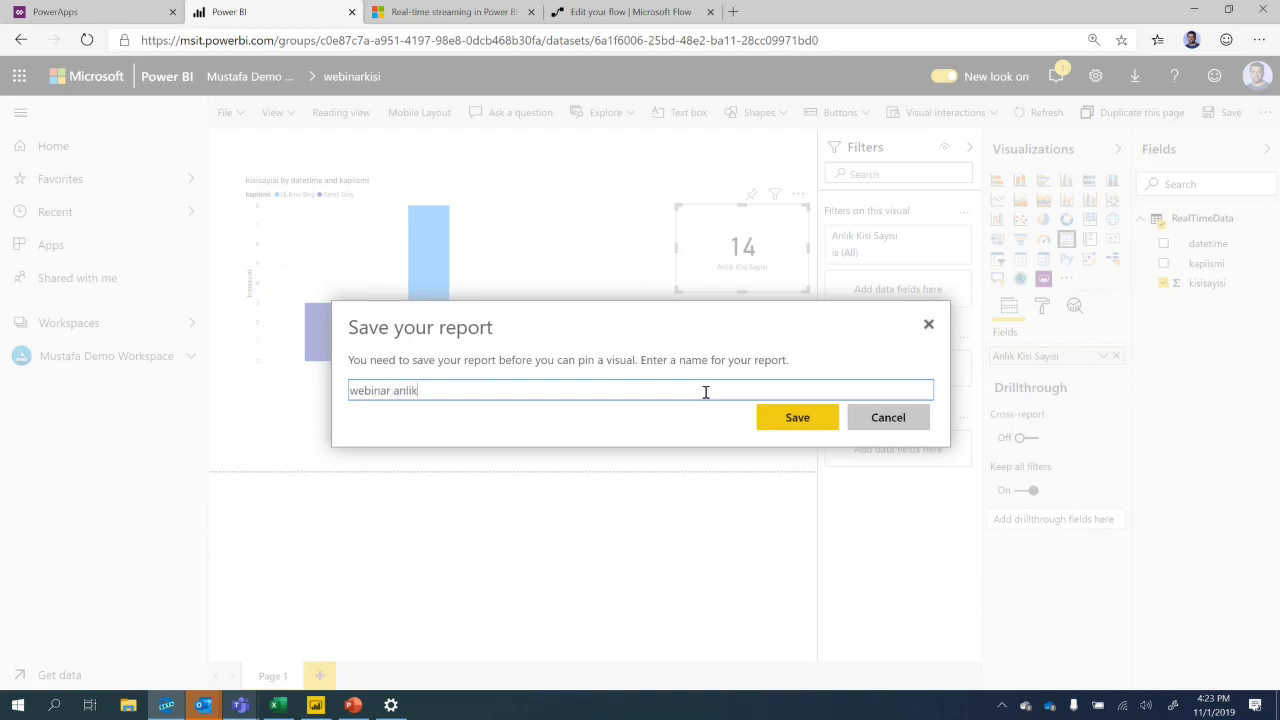
pyautogui.click(775, 428)
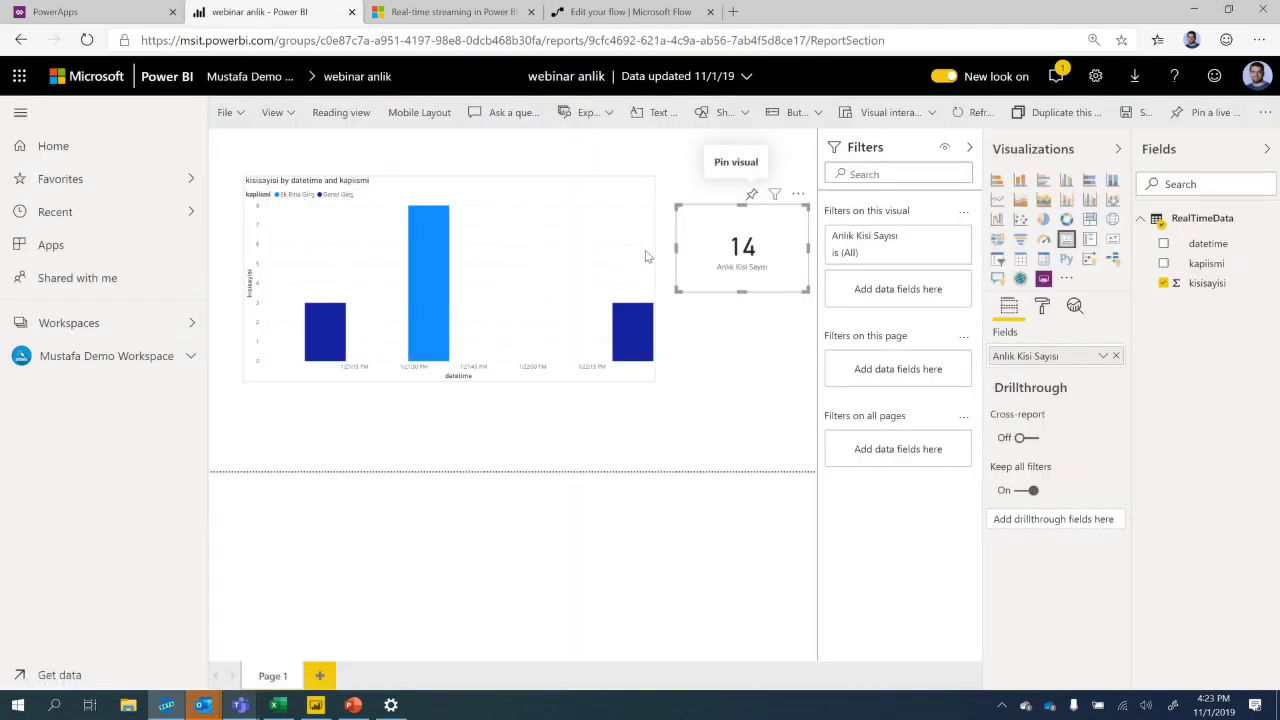
# Pin the card and the column chart to the existing Streaming Dataset Example dashboard, then open that dashboard.
pyautogui.click(752, 194)
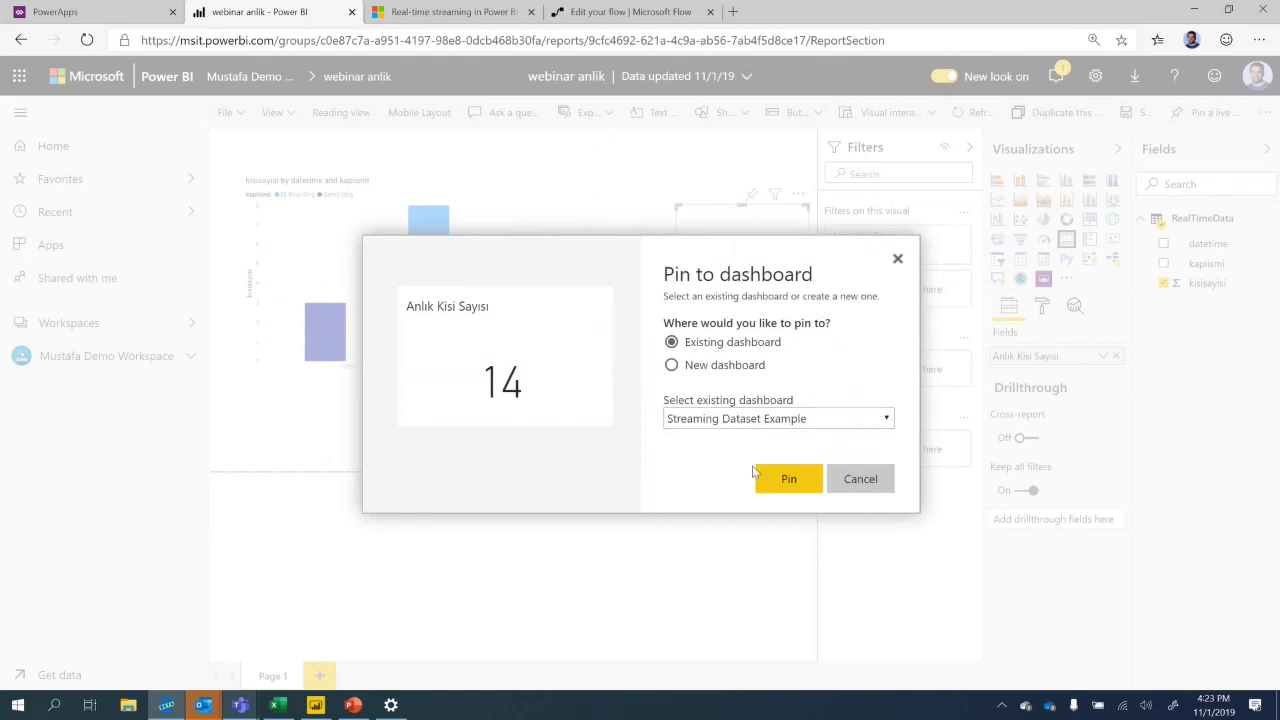
pyautogui.click(797, 481)
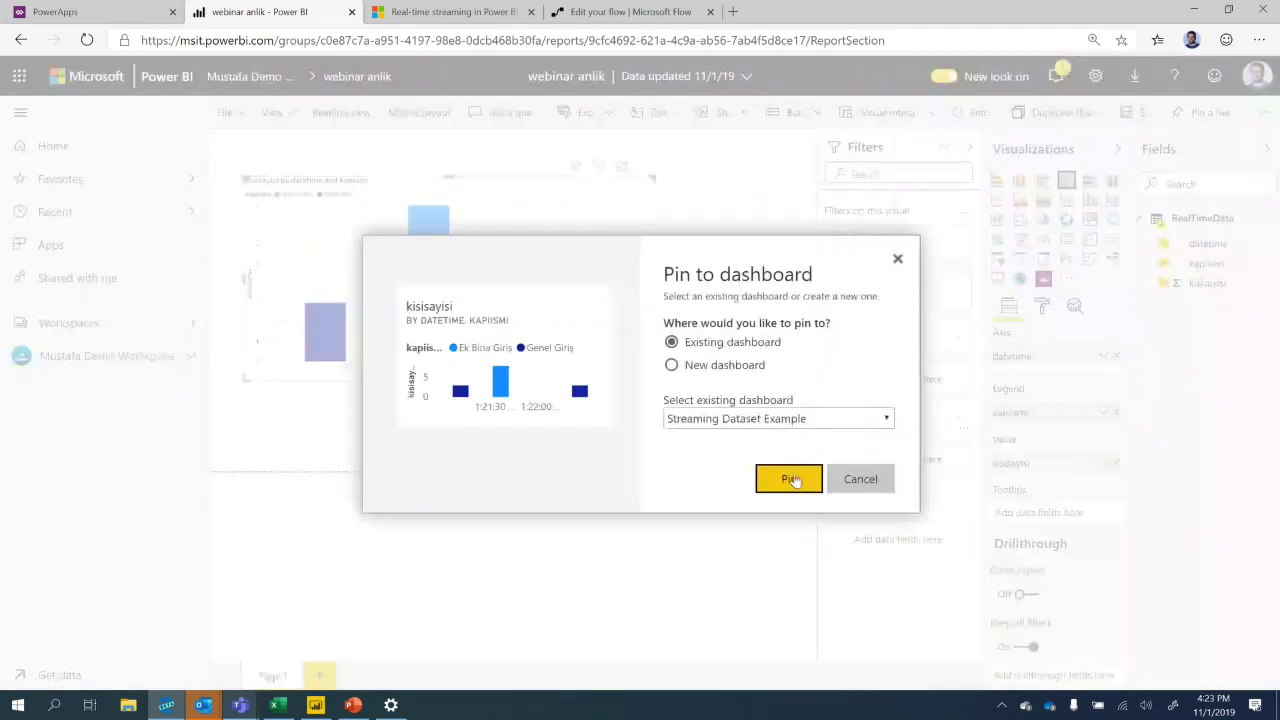
pyautogui.click(790, 479)
pyautogui.click(1170, 217)
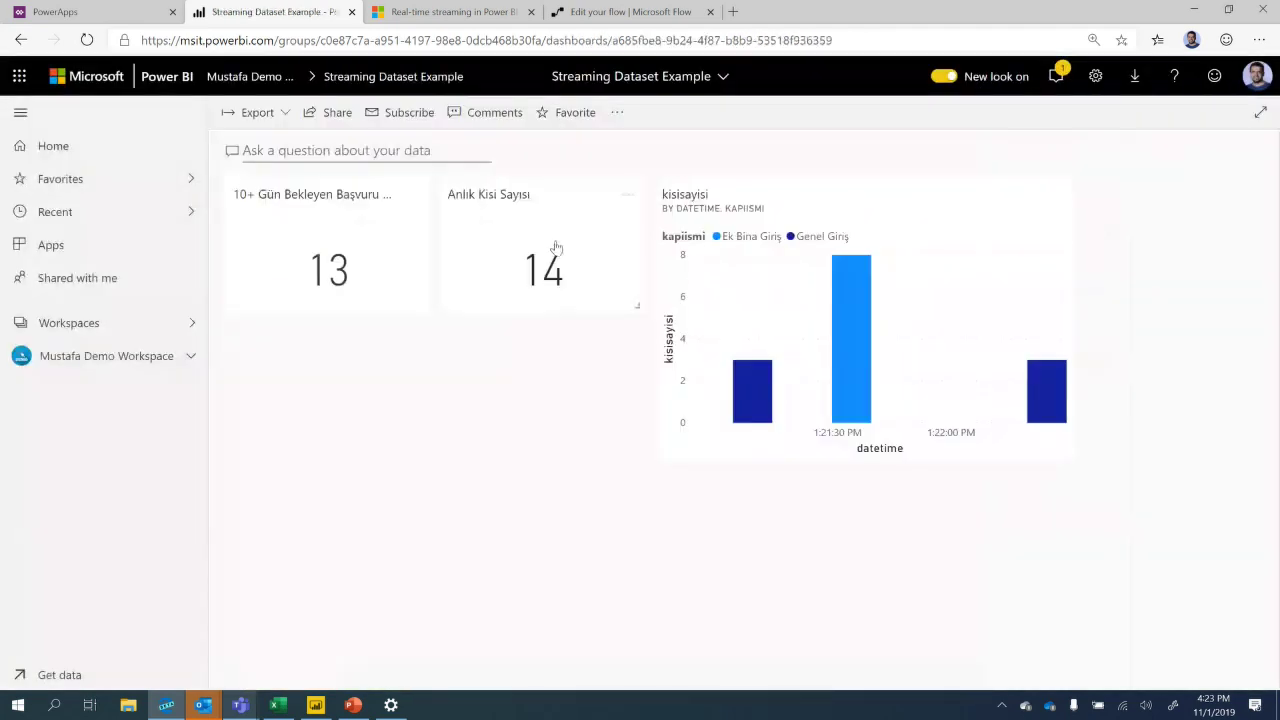
# Arrange the dashboard with the Anlık Kisi Sayısı tile below the 10+ Gün Bekleyen Başvuru tile and the kisisayisi chart beside both.
pyautogui.moveTo(535, 240); pyautogui.dragTo(386, 345)
pyautogui.moveTo(709, 191); pyautogui.dragTo(545, 197)
pyautogui.moveTo(846, 451); pyautogui.dragTo(1123, 471)
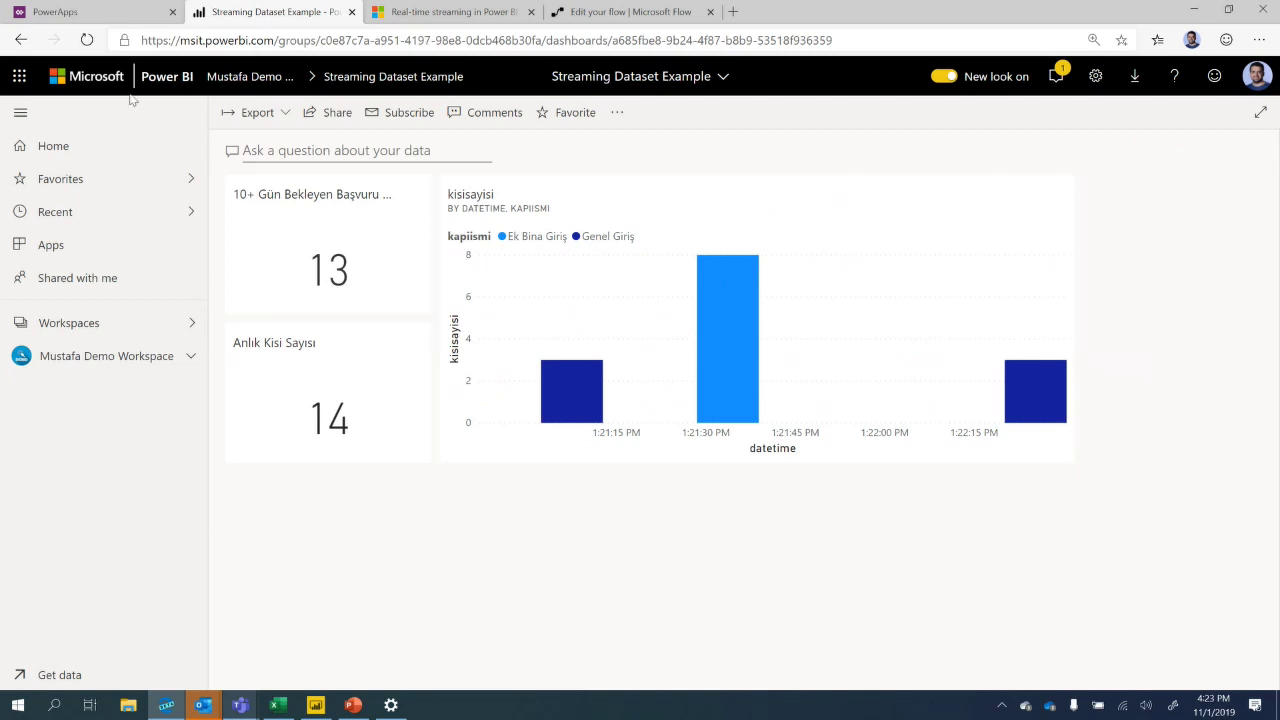
# Collapse the Power BI navigation pane and place the dashboard in its own browser window beside the Flow window.
pyautogui.click(20, 112)
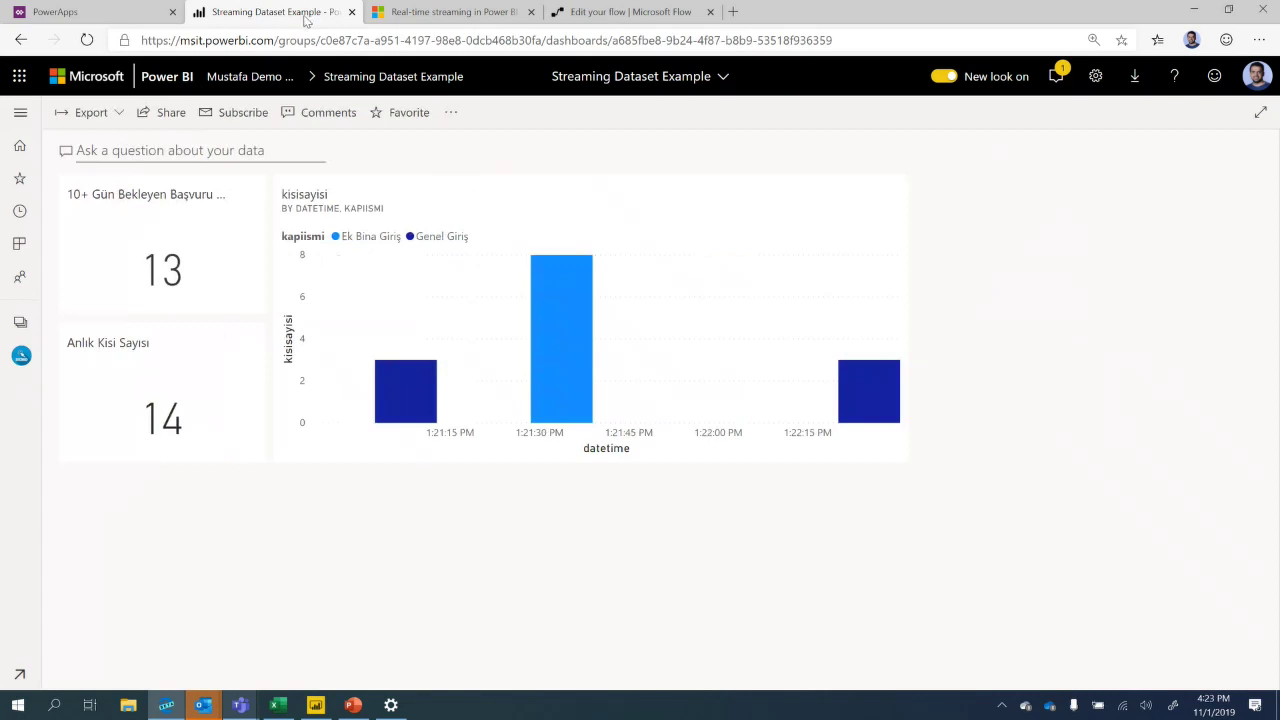
pyautogui.moveTo(305, 20); pyautogui.dragTo(624, 146)
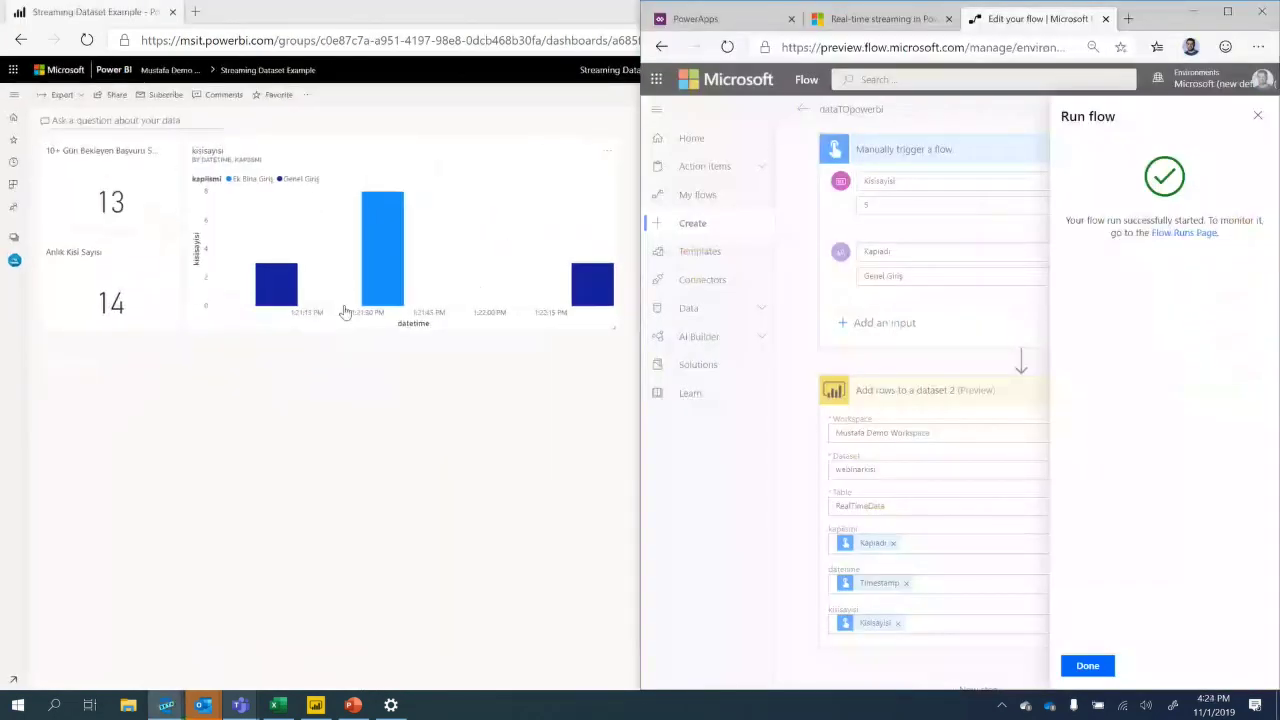
# Rearrange the dashboard with a widened Anlık Kisi Sayısı tile beside the first tile and the chart beneath, and enlarge the page to fit the half-screen window.
pyautogui.moveTo(386, 166); pyautogui.dragTo(241, 372)
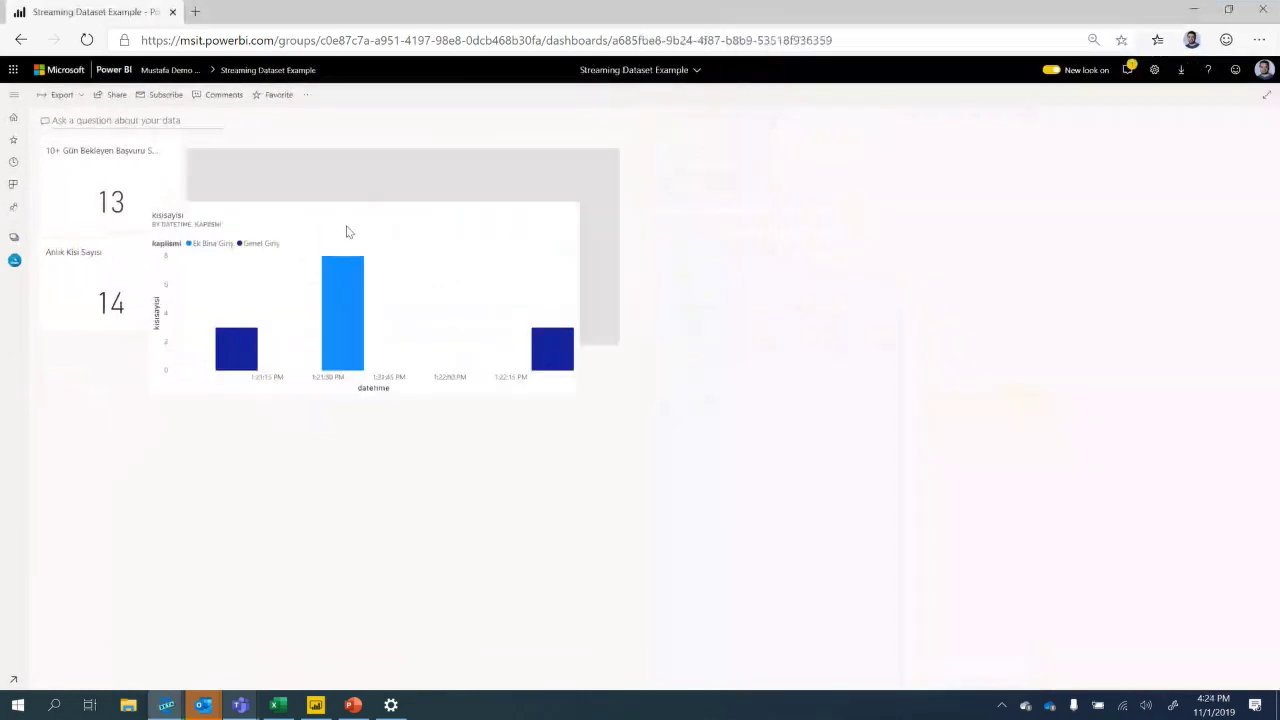
pyautogui.moveTo(80, 251); pyautogui.dragTo(231, 180)
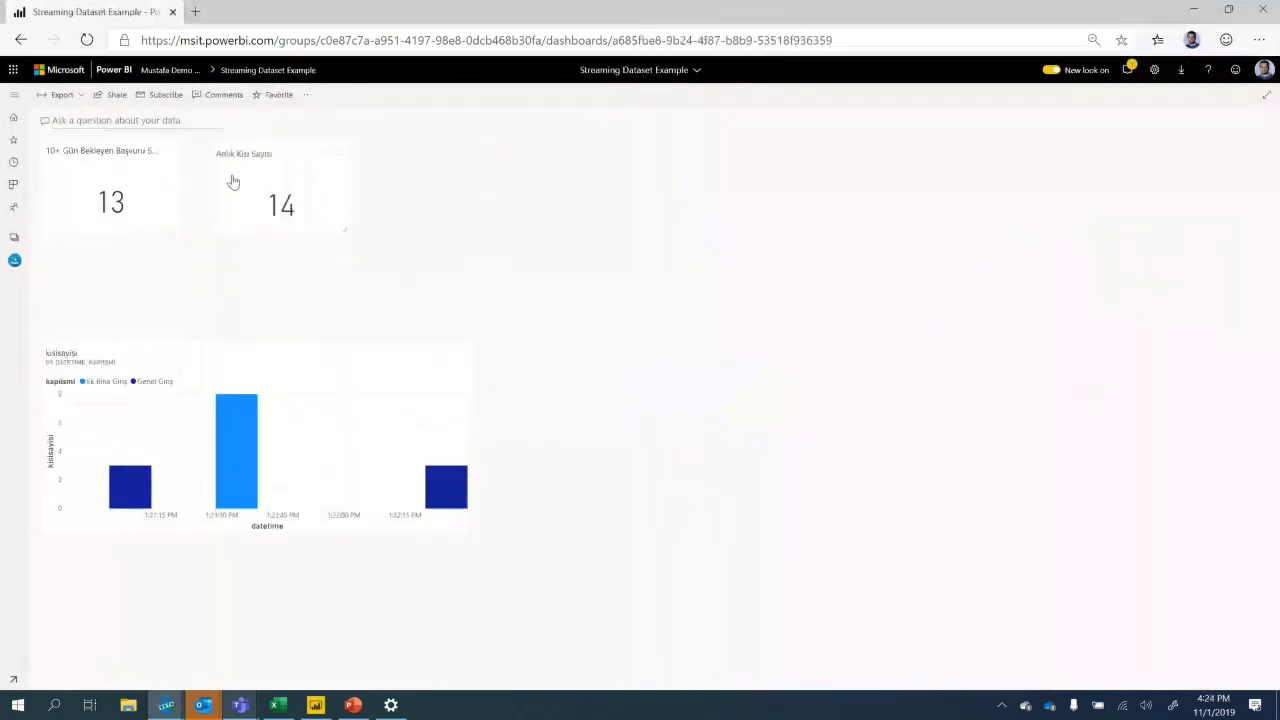
pyautogui.moveTo(314, 234); pyautogui.dragTo(470, 232)
pyautogui.moveTo(330, 368); pyautogui.dragTo(319, 289)
pyautogui.hotkey('ctrl', '+')
pyautogui.hotkey('ctrl', '+')
pyautogui.hotkey('ctrl', '+')
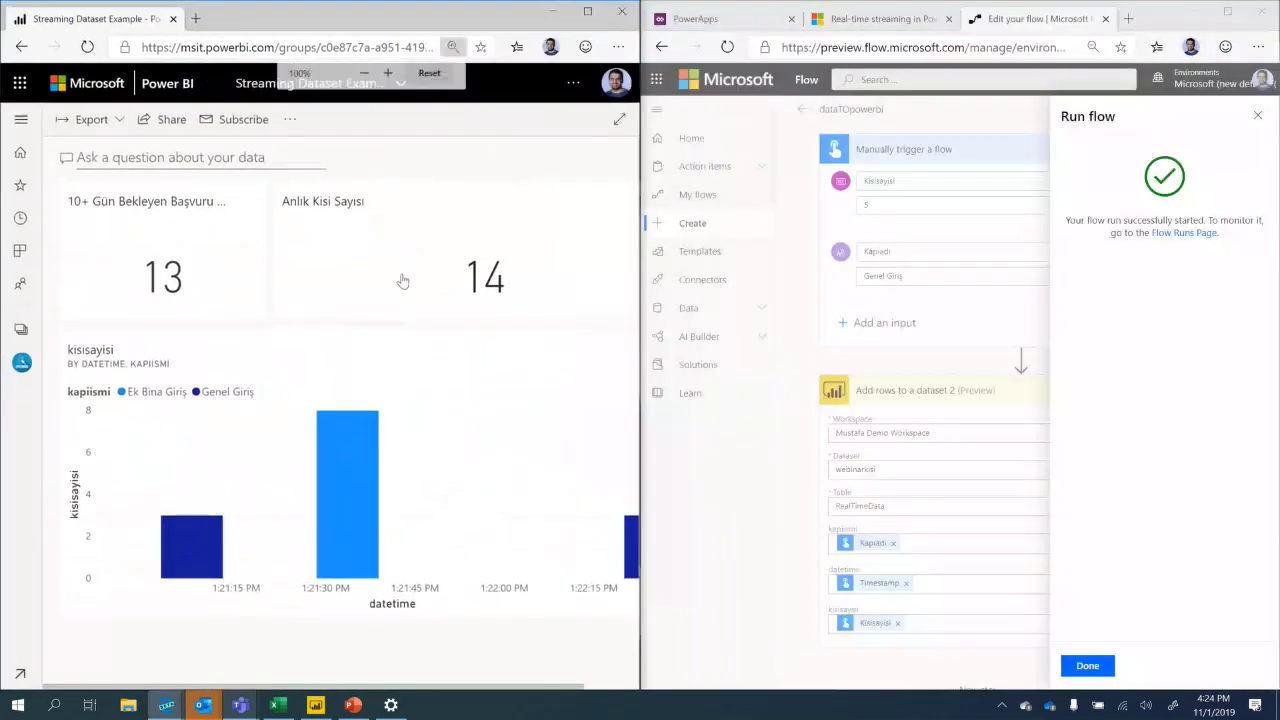
pyautogui.hotkey('ctrl', '-')
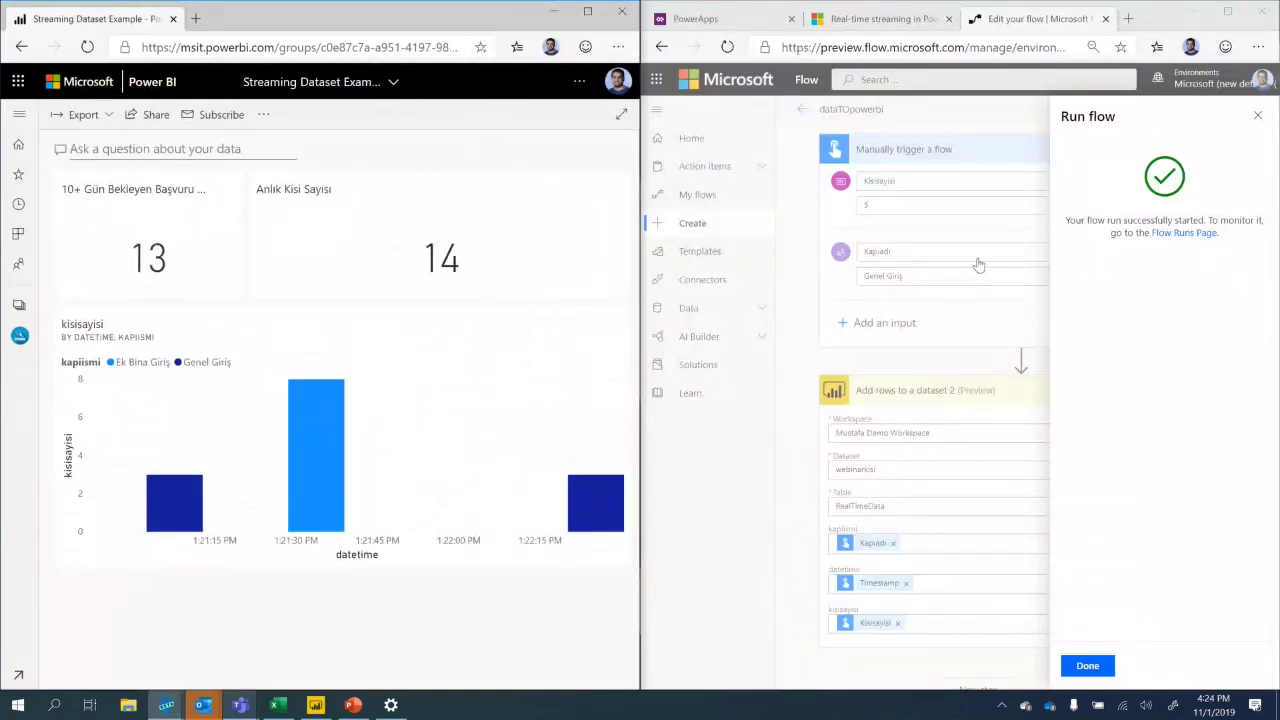
# Switch to Microsoft Flow, close the finished run's pane and message, and reduce the page zoom to 67%.
pyautogui.click(1090, 666)
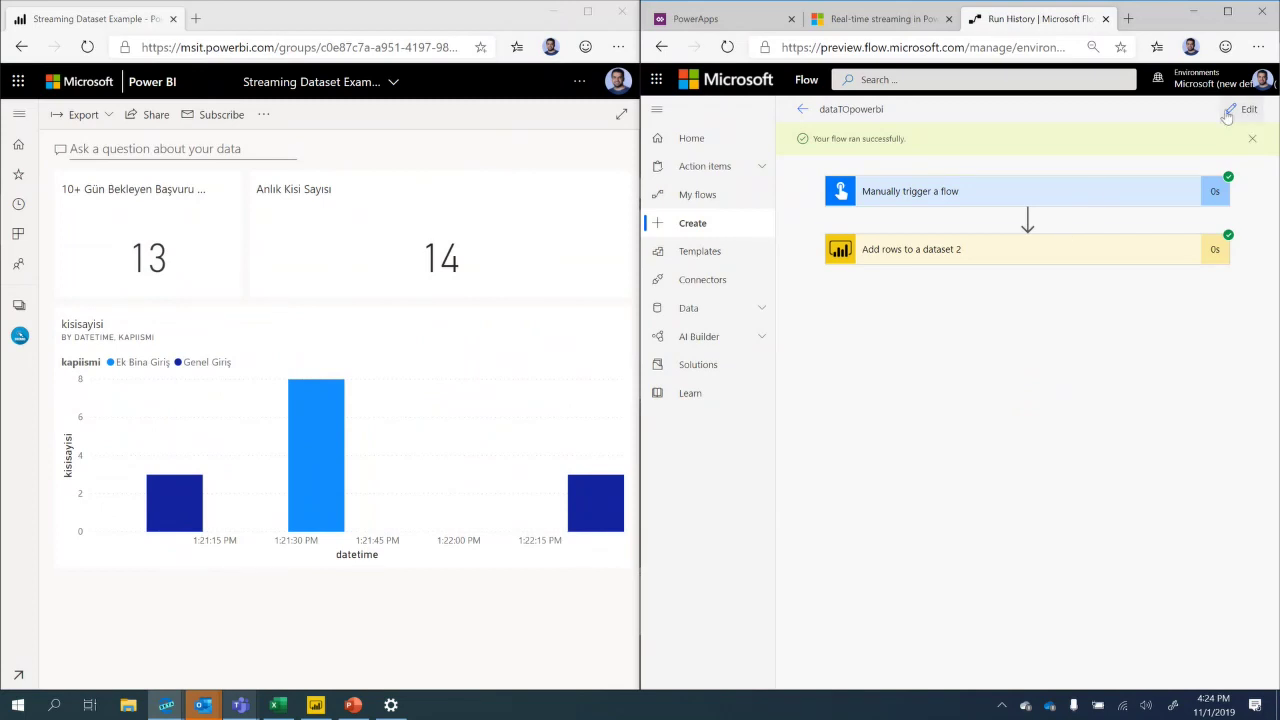
pyautogui.click(1252, 139)
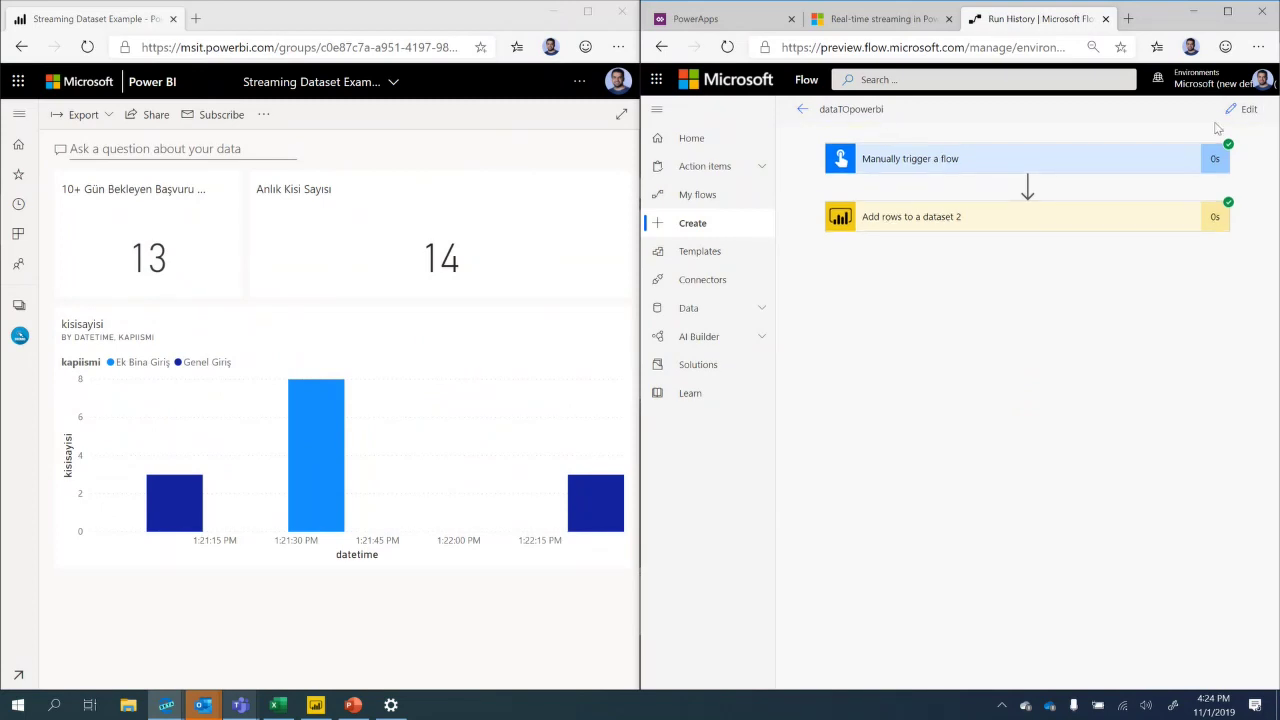
pyautogui.hotkey('ctrl', '-')
pyautogui.hotkey('ctrl', '-')
pyautogui.hotkey('ctrl', '-')
pyautogui.hotkey('ctrl', '-')
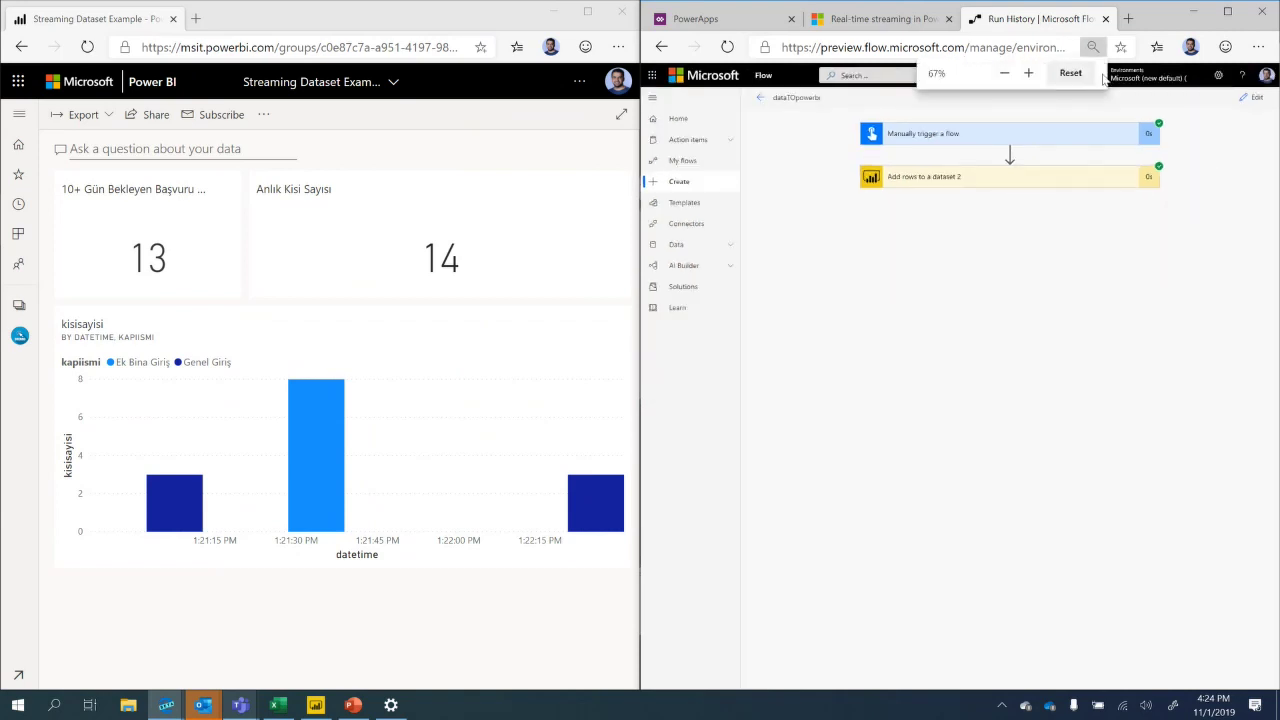
# Open the flow for editing and run a test with Kisisayisi 6 and Kapiadi Genel Giriş.
pyautogui.click(1248, 99)
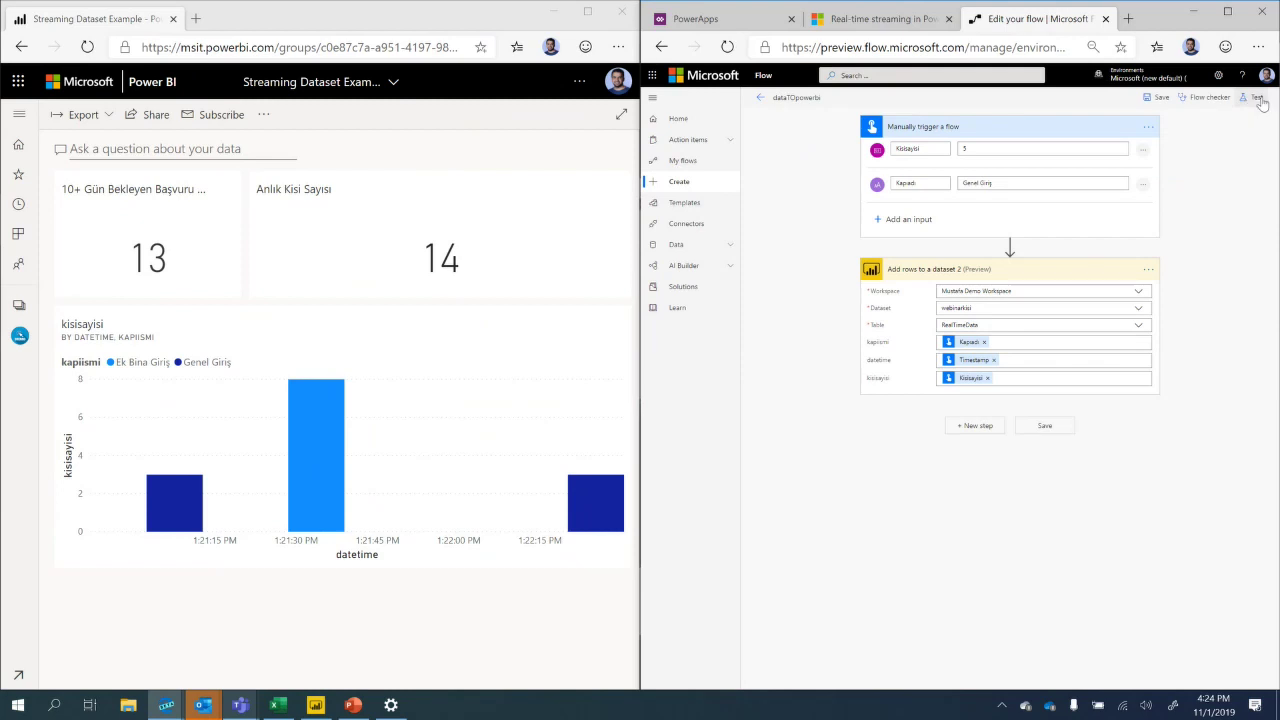
pyautogui.click(1259, 100)
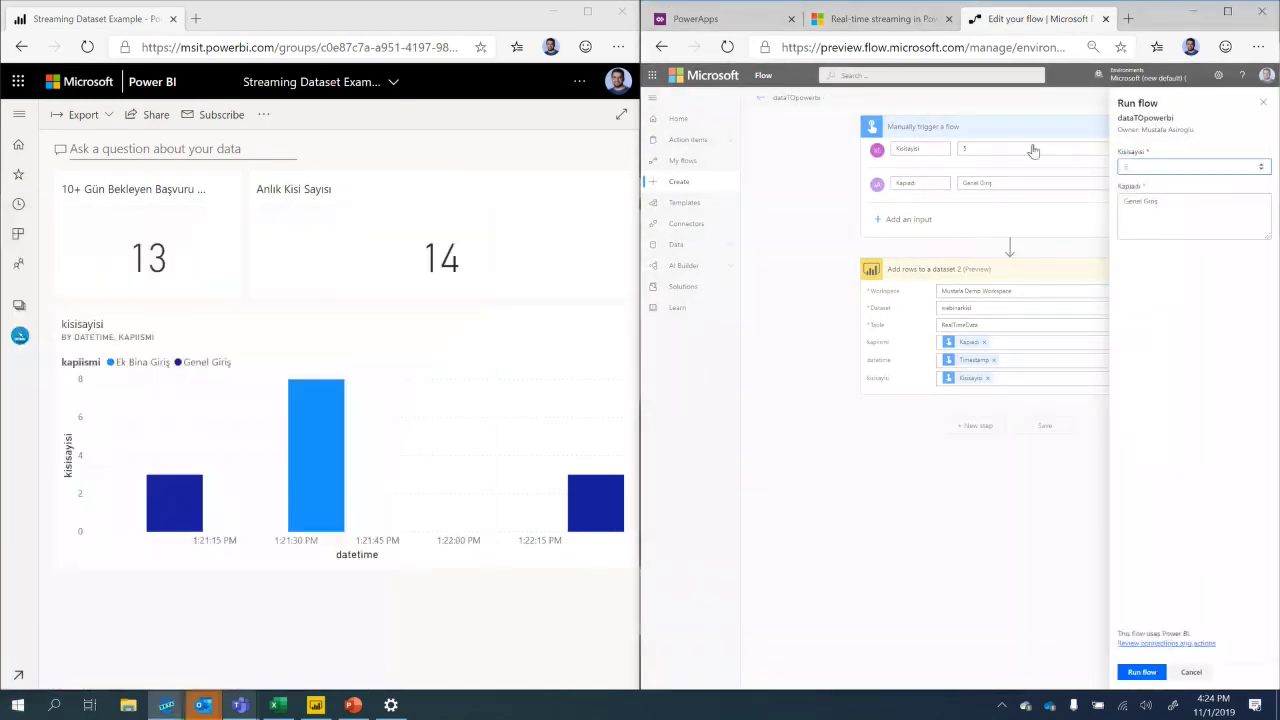
pyautogui.click(1189, 211)
pyautogui.write('Genel')
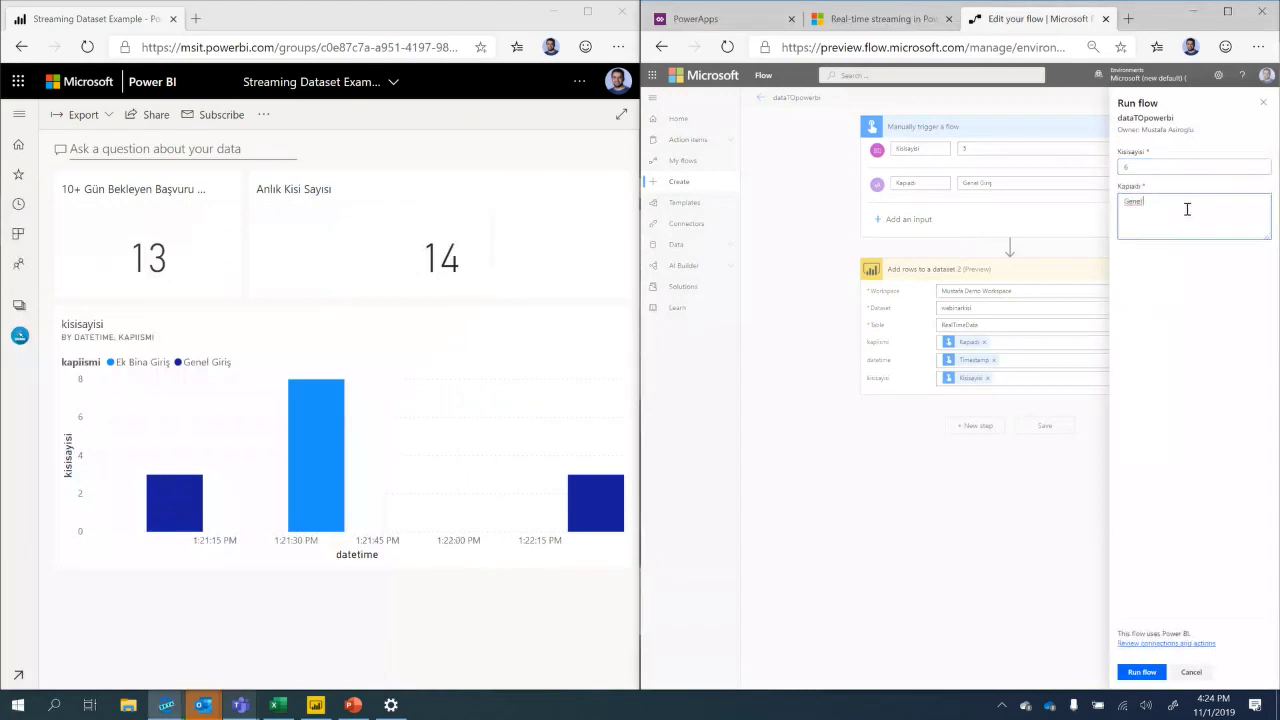
pyautogui.write(' Giriş')
pyautogui.click(1150, 302)
pyautogui.click(1141, 672)
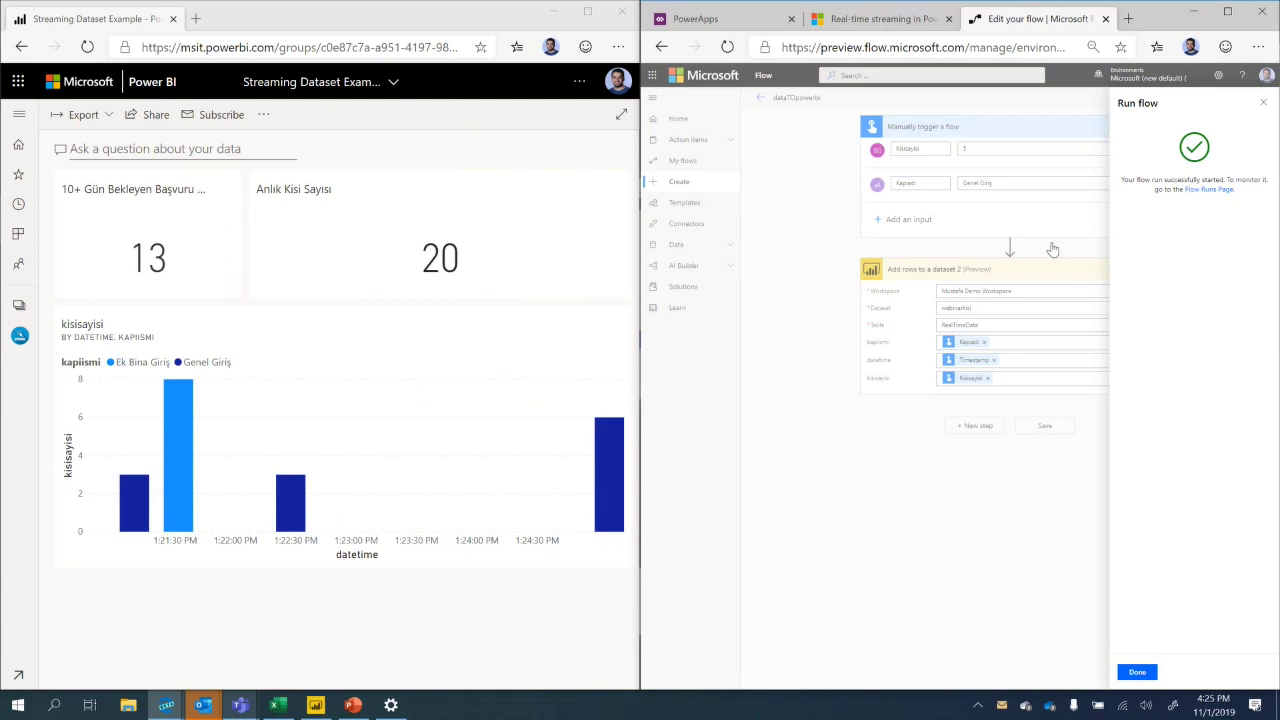
pyautogui.click(1137, 672)
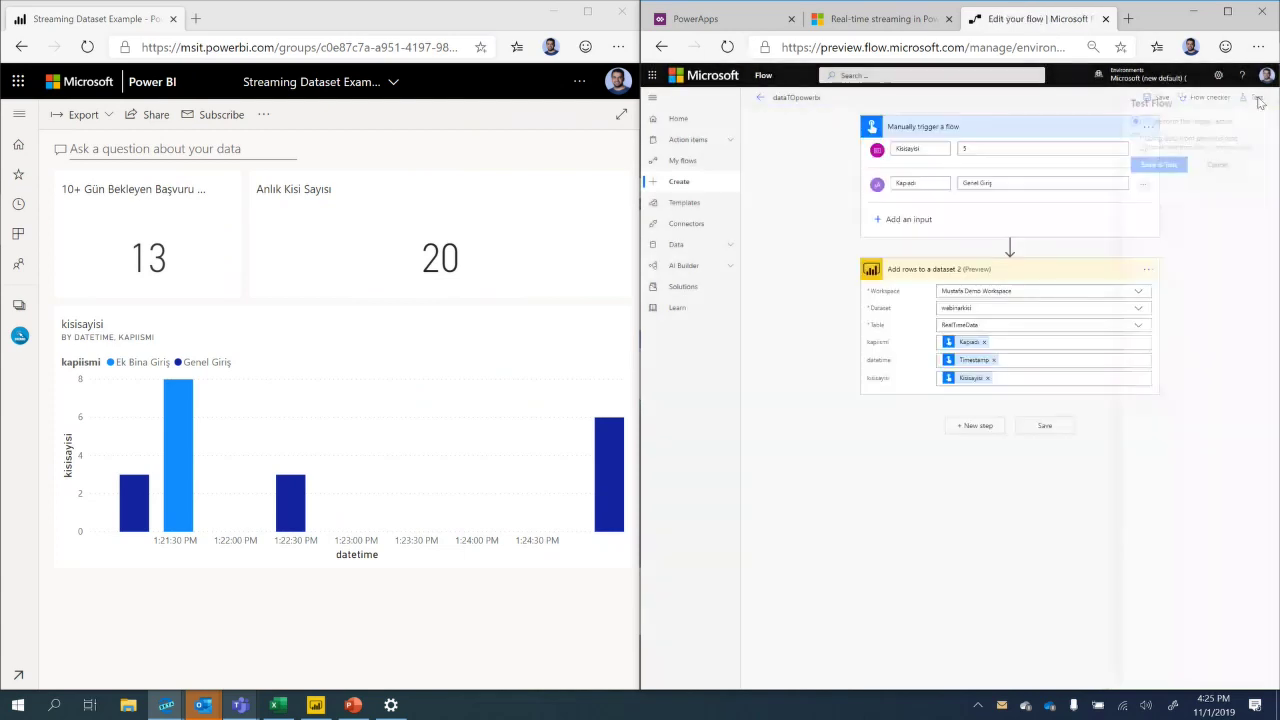
# Run another test of the flow with Kisisayisi 5 and Kapiadi Yeni Bina.
pyautogui.click(1245, 97)
pyautogui.click(1150, 165)
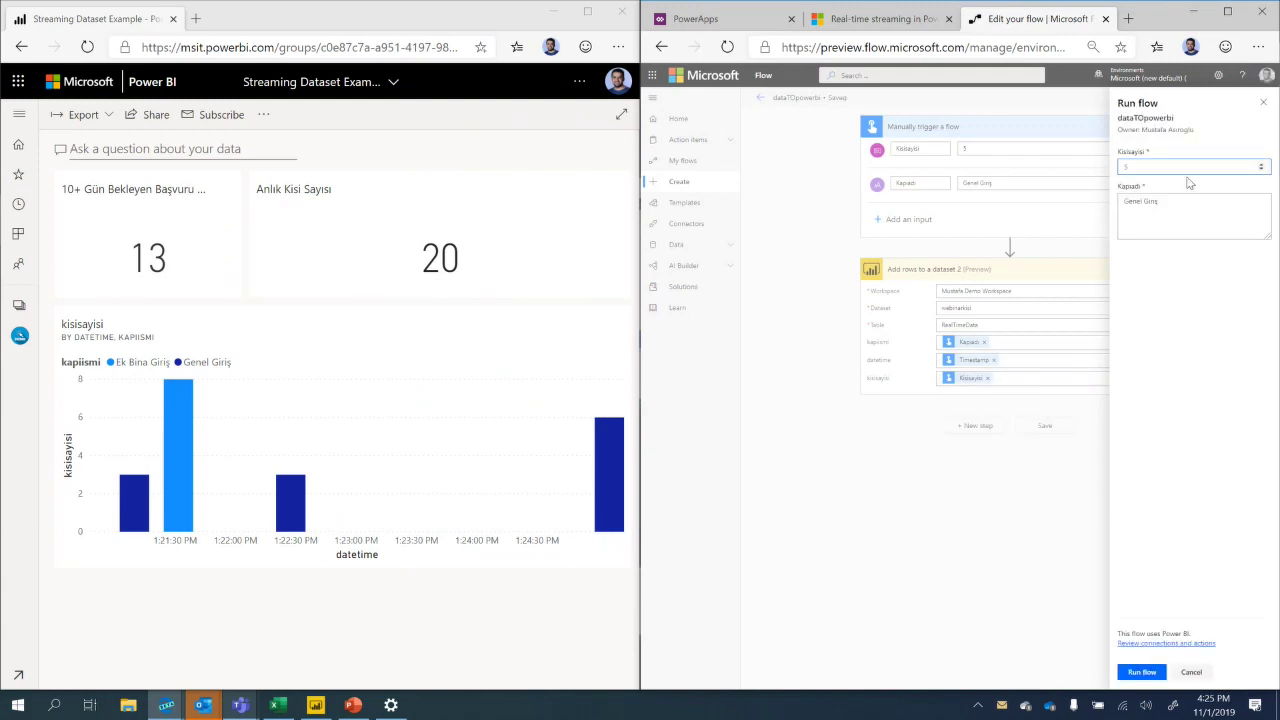
pyautogui.press('Tab')
pyautogui.write('Yeni Bina')
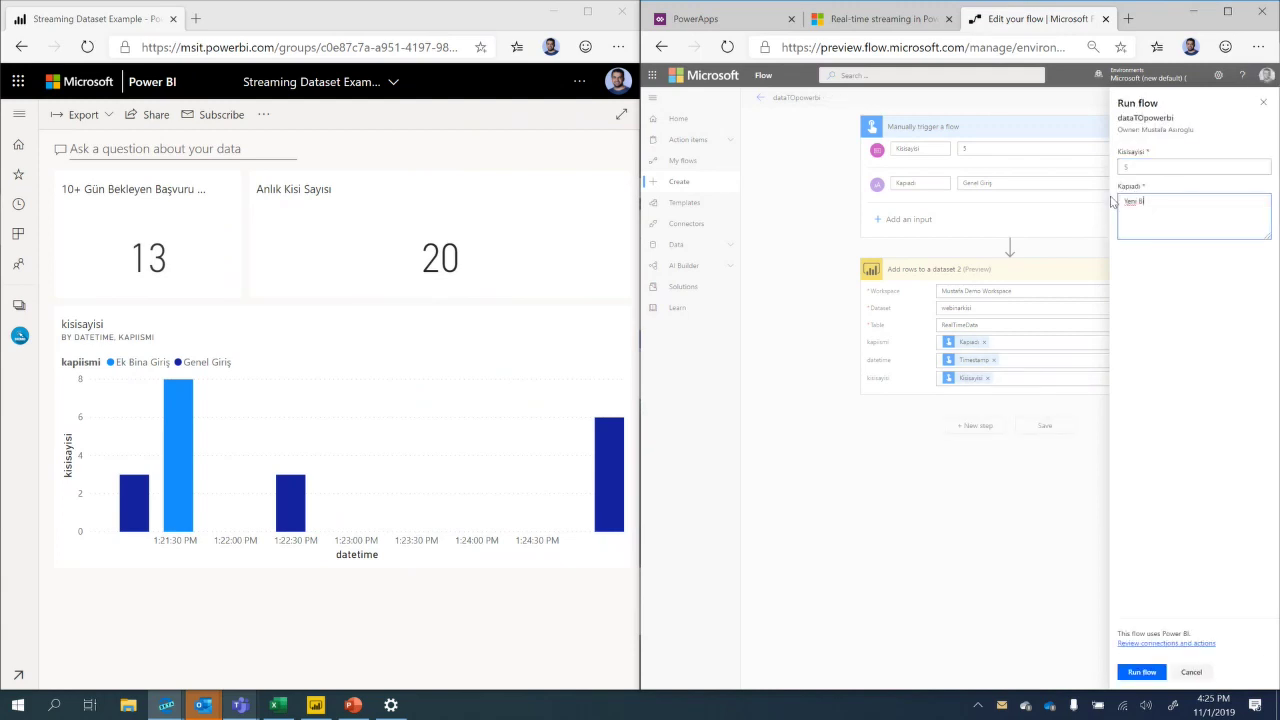
pyautogui.click(1141, 672)
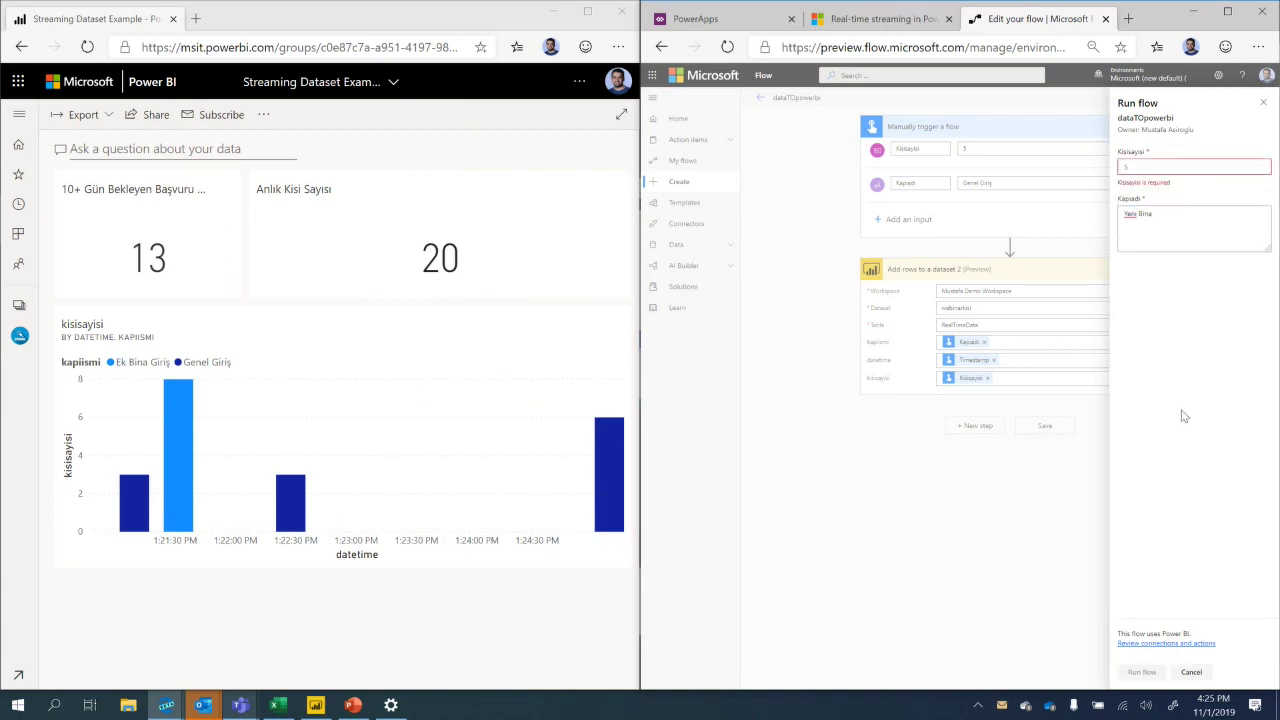
pyautogui.click(1156, 173)
pyautogui.write('5')
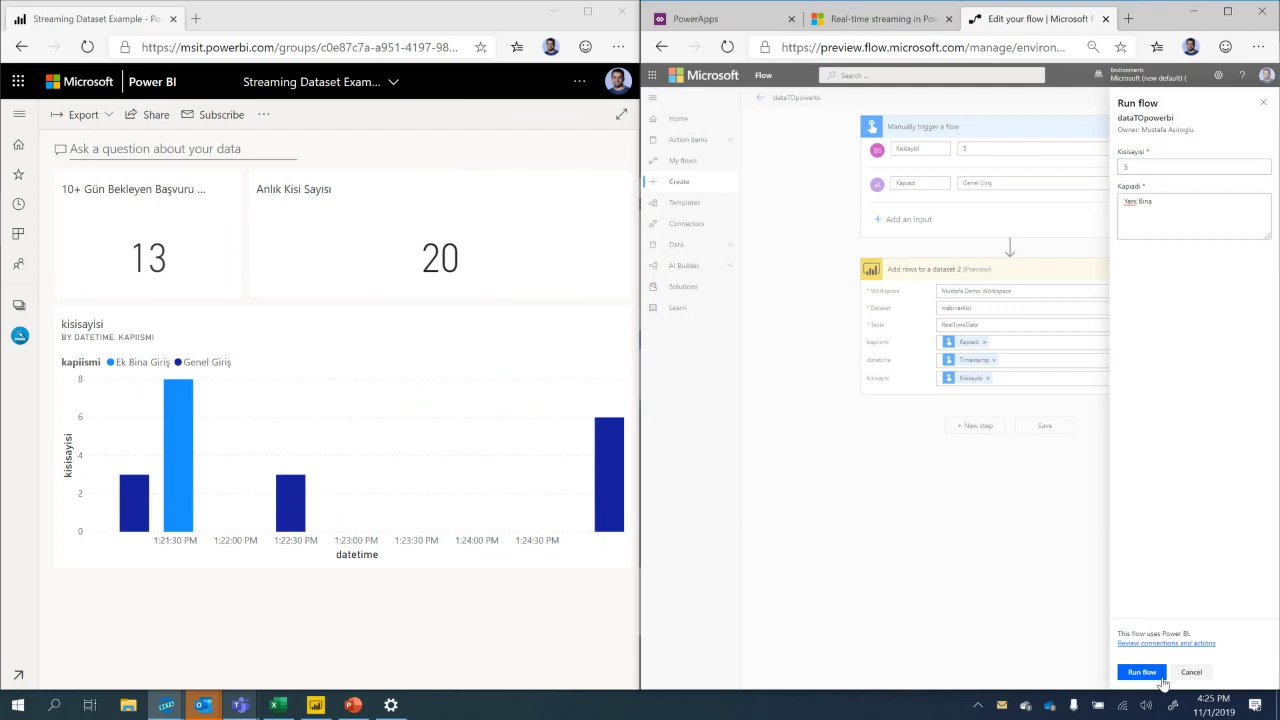
pyautogui.click(1142, 673)
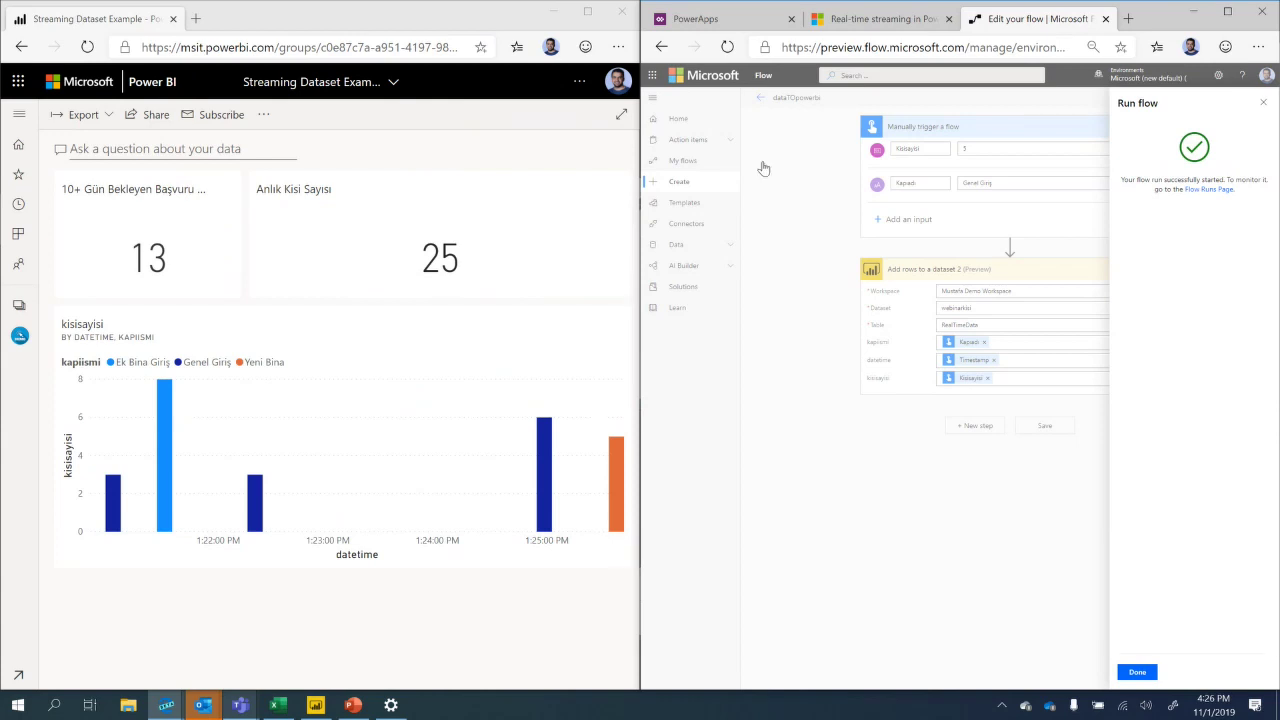
# Open the webinar anlik report from the Anlık Kisi Sayısı tile, maximize its window and put the report in edit mode.
pyautogui.click(444, 276)
pyautogui.click(444, 276)
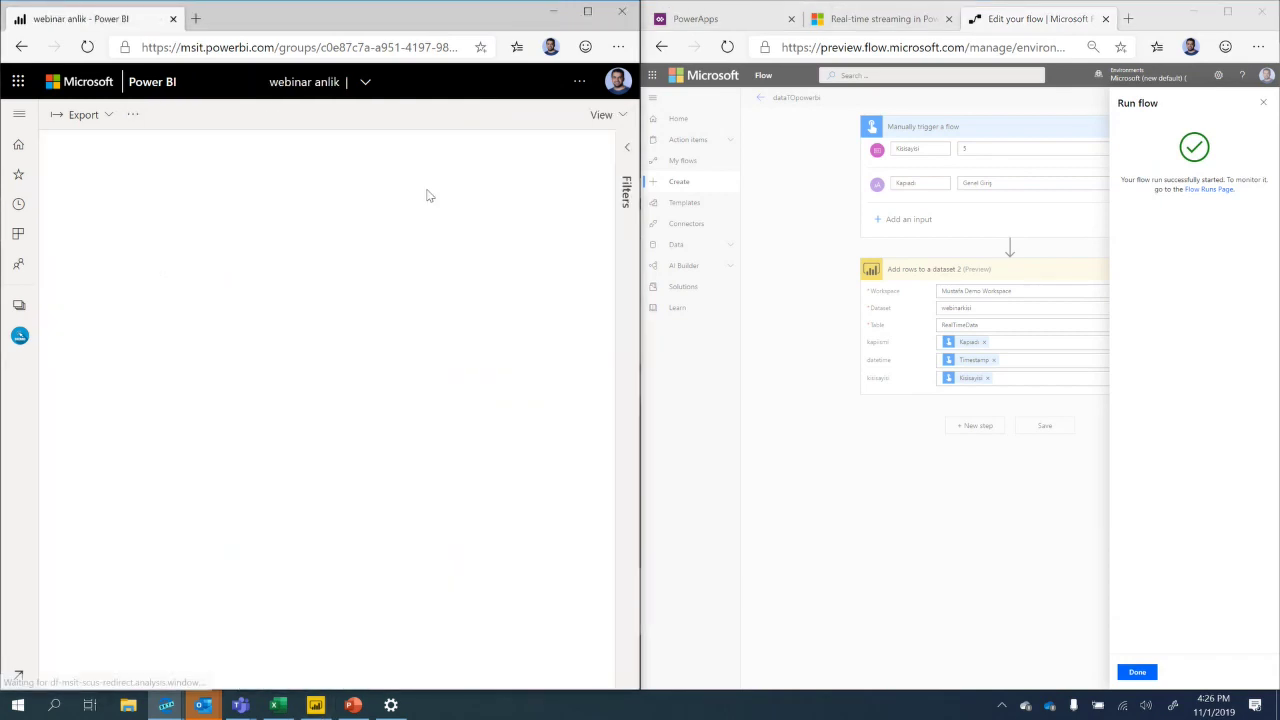
pyautogui.click(588, 11)
pyautogui.click(408, 108)
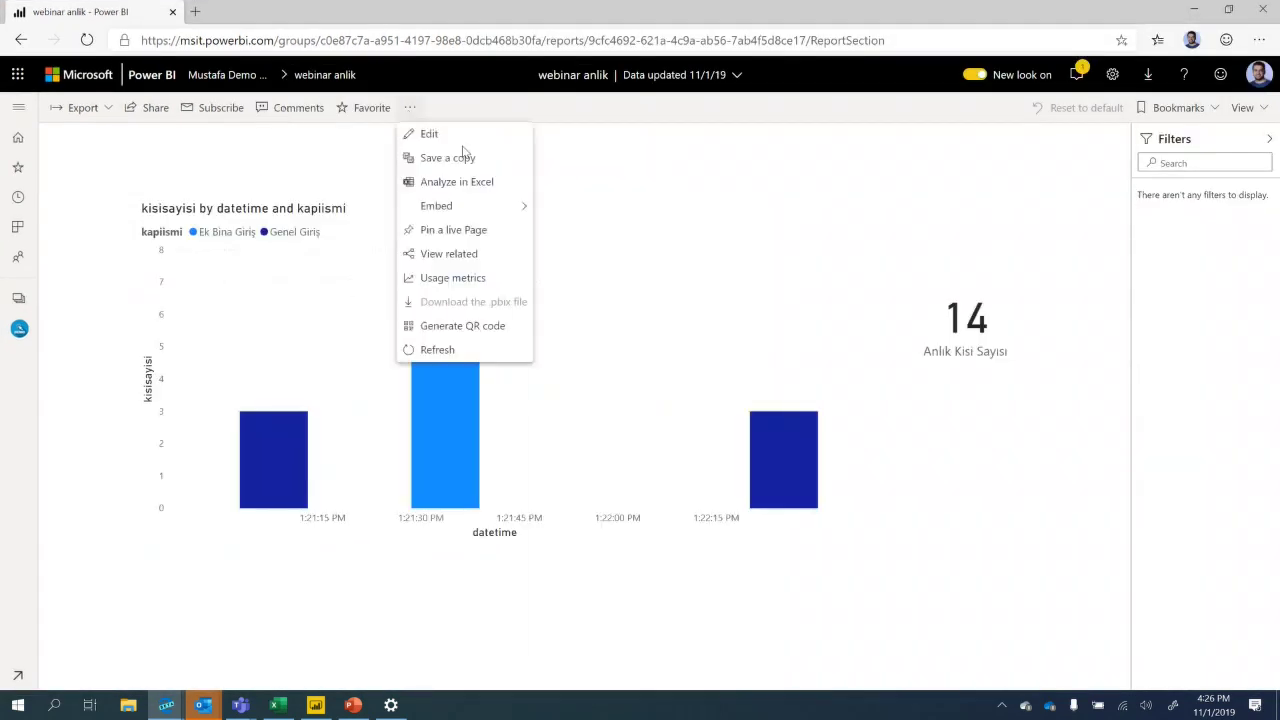
pyautogui.click(432, 131)
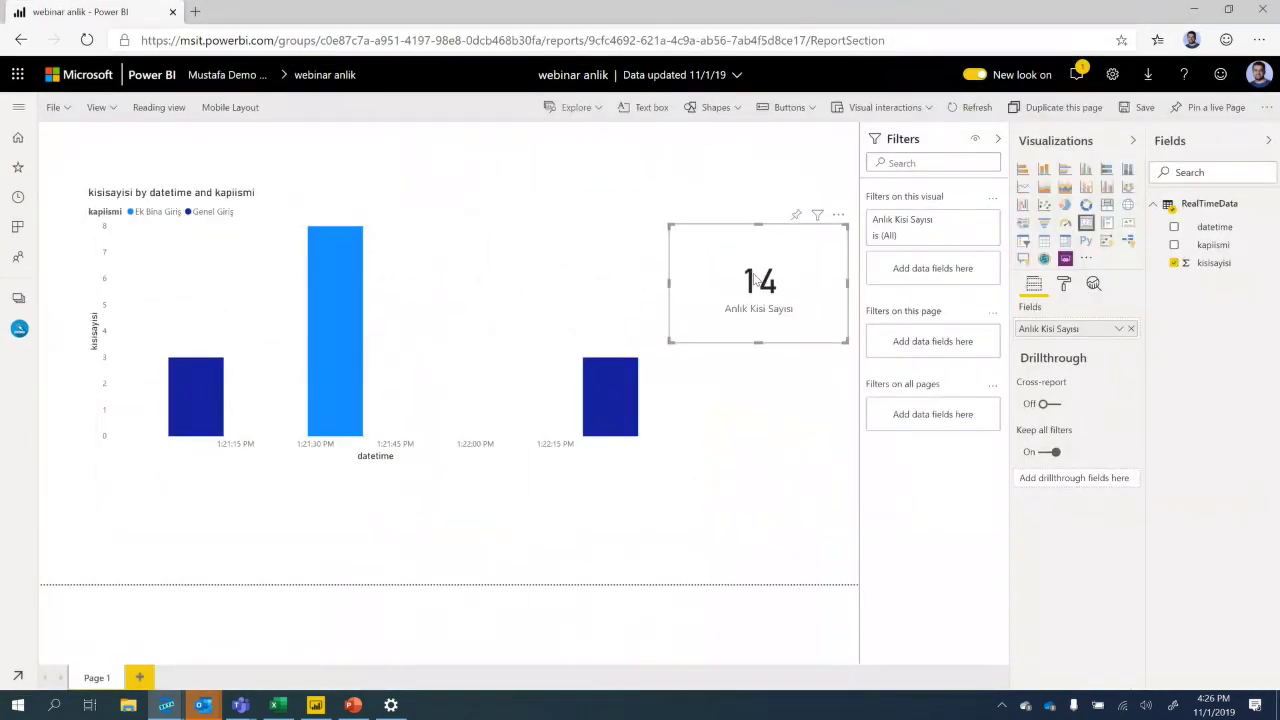
# Try the Count aggregation on the Anlık Kisi Sayısı card, restore Sum, and review the aggregation options.
pyautogui.click(1068, 335)
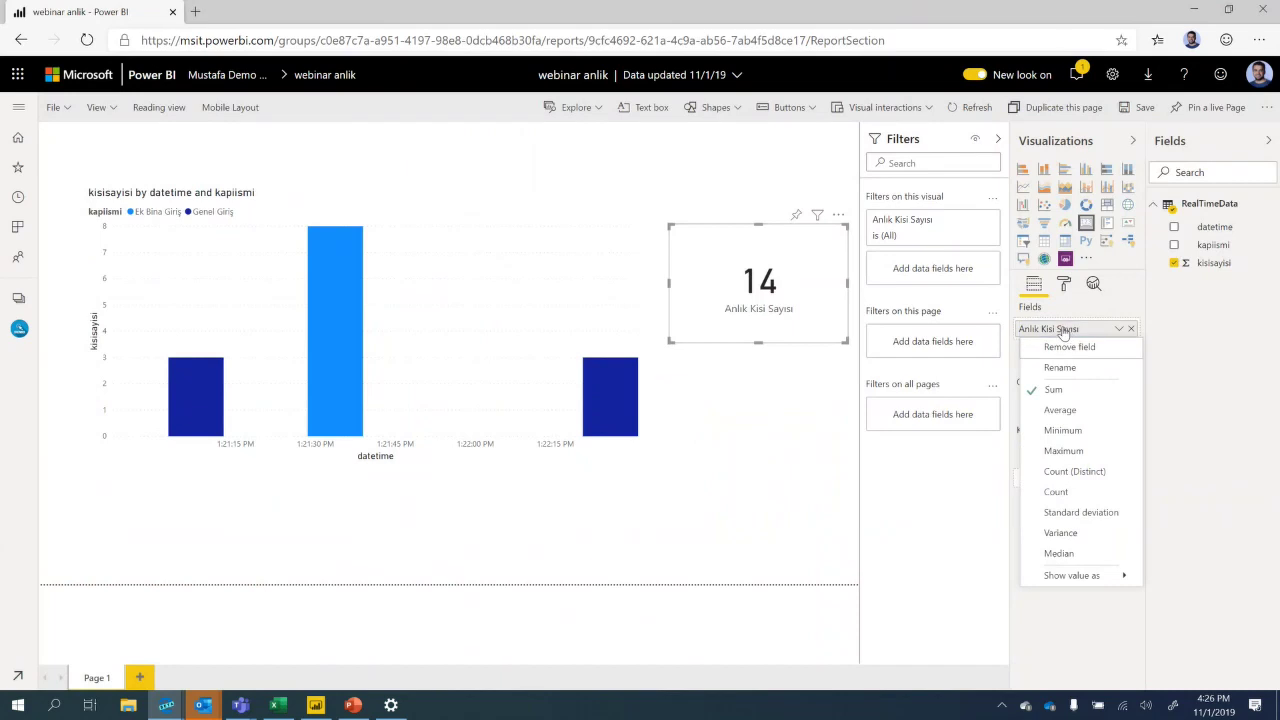
pyautogui.click(1079, 494)
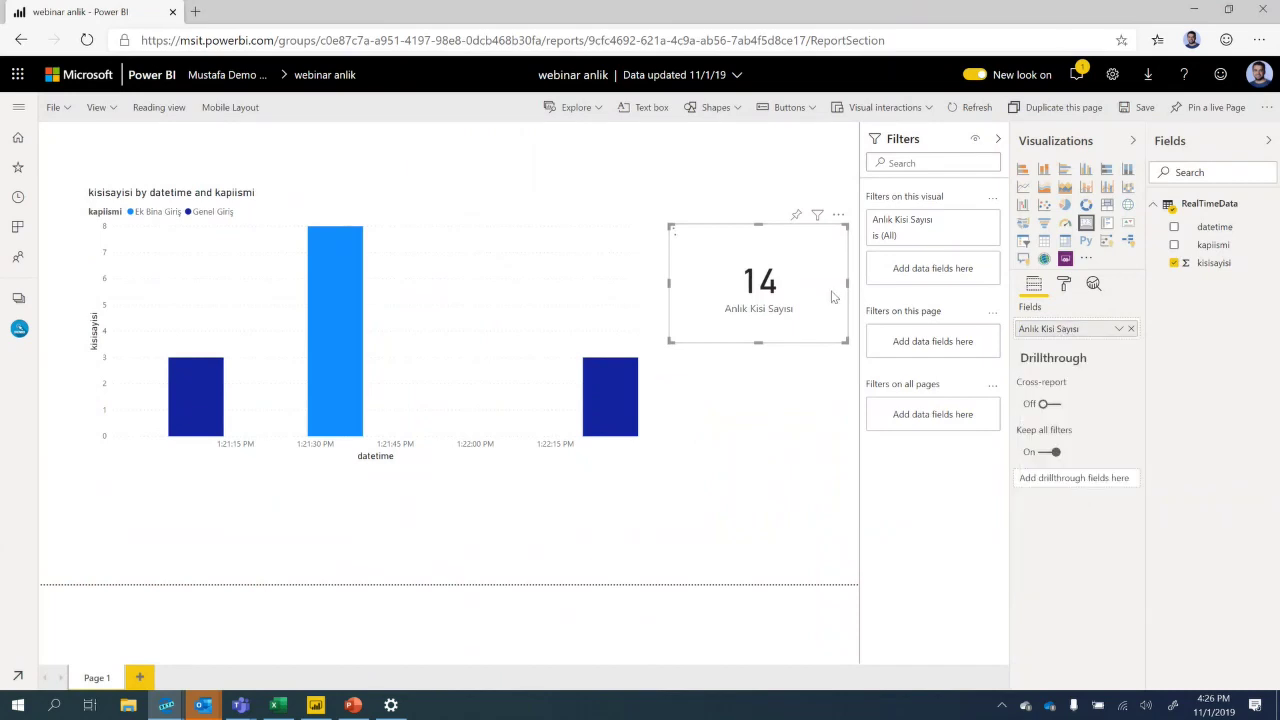
pyautogui.click(1117, 331)
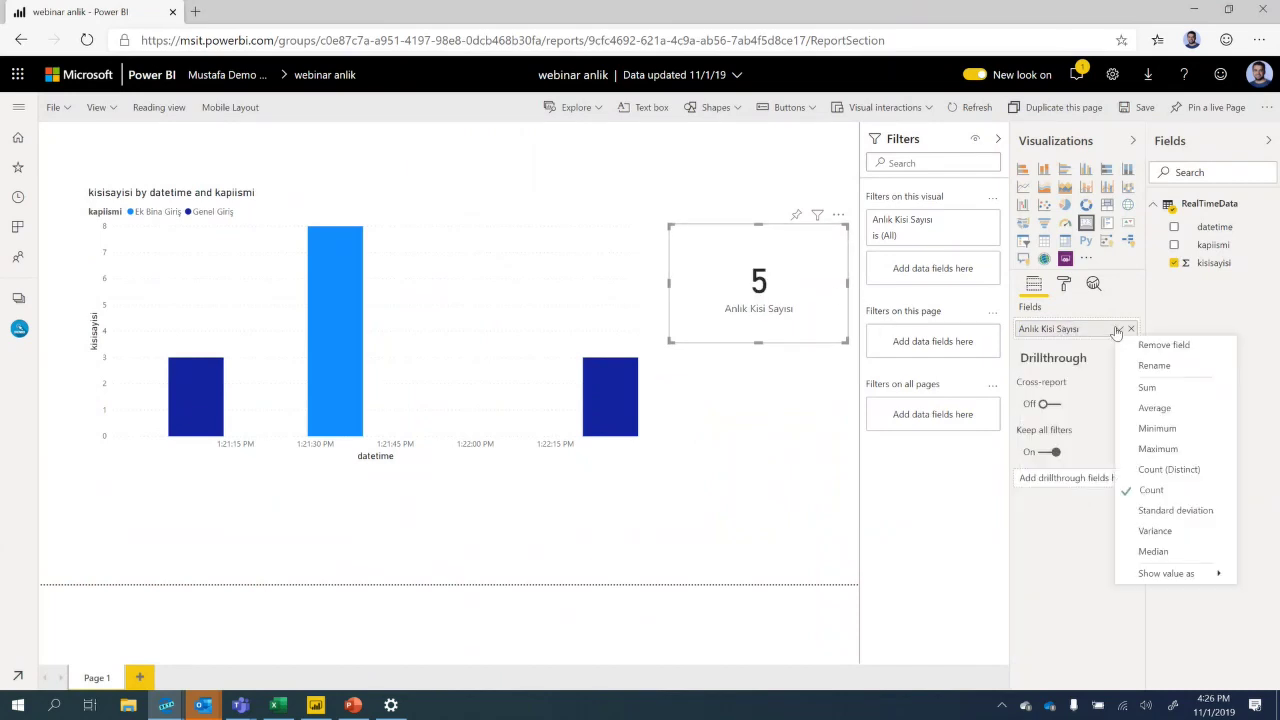
pyautogui.click(1155, 388)
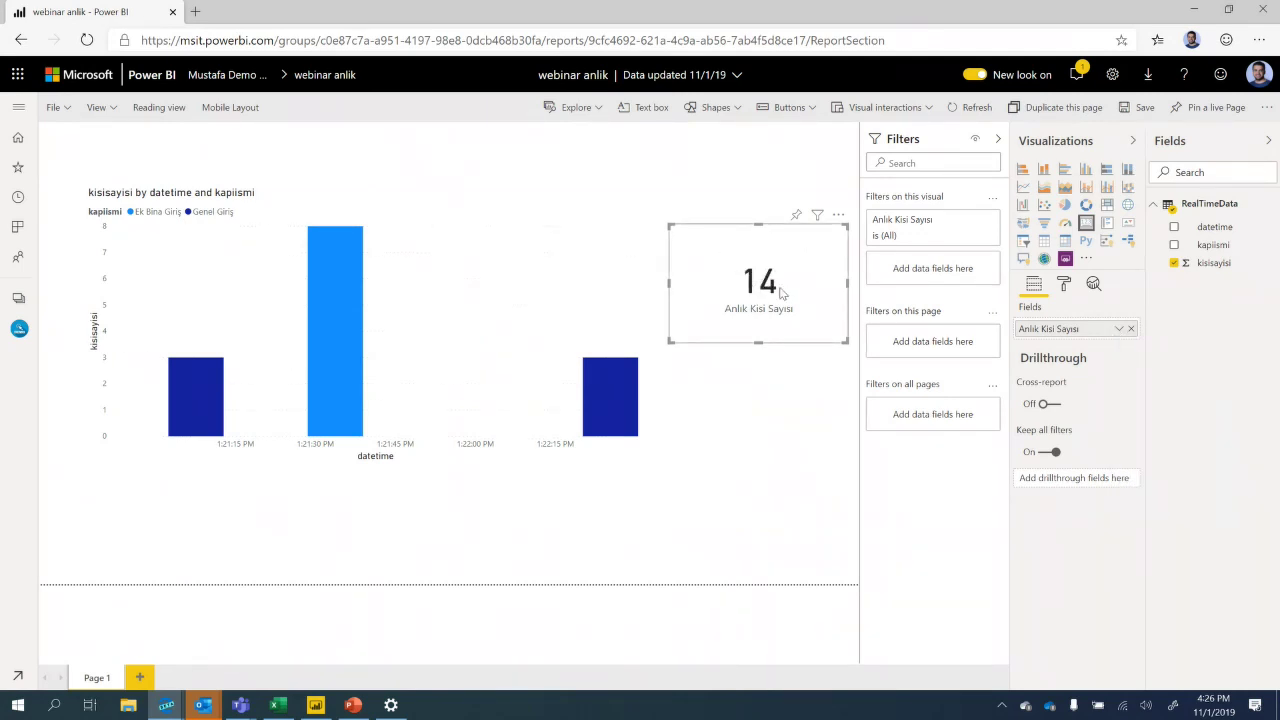
pyautogui.click(1119, 329)
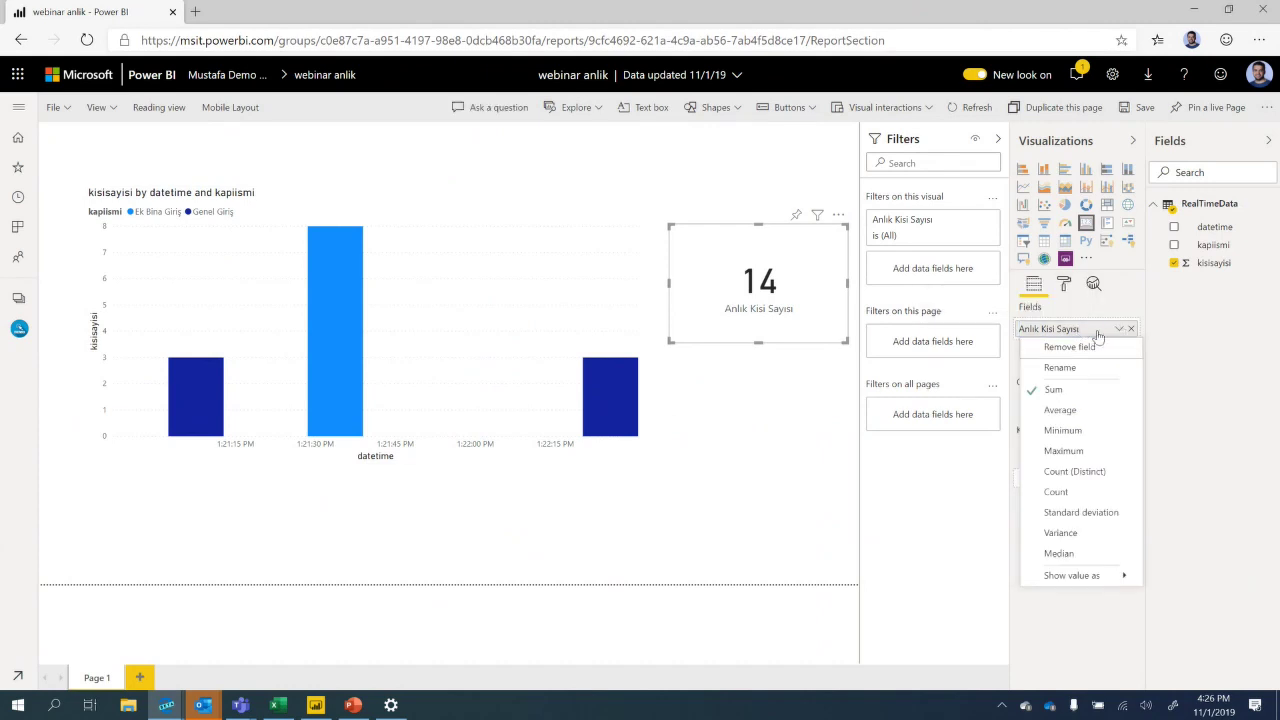
pyautogui.click(1225, 307)
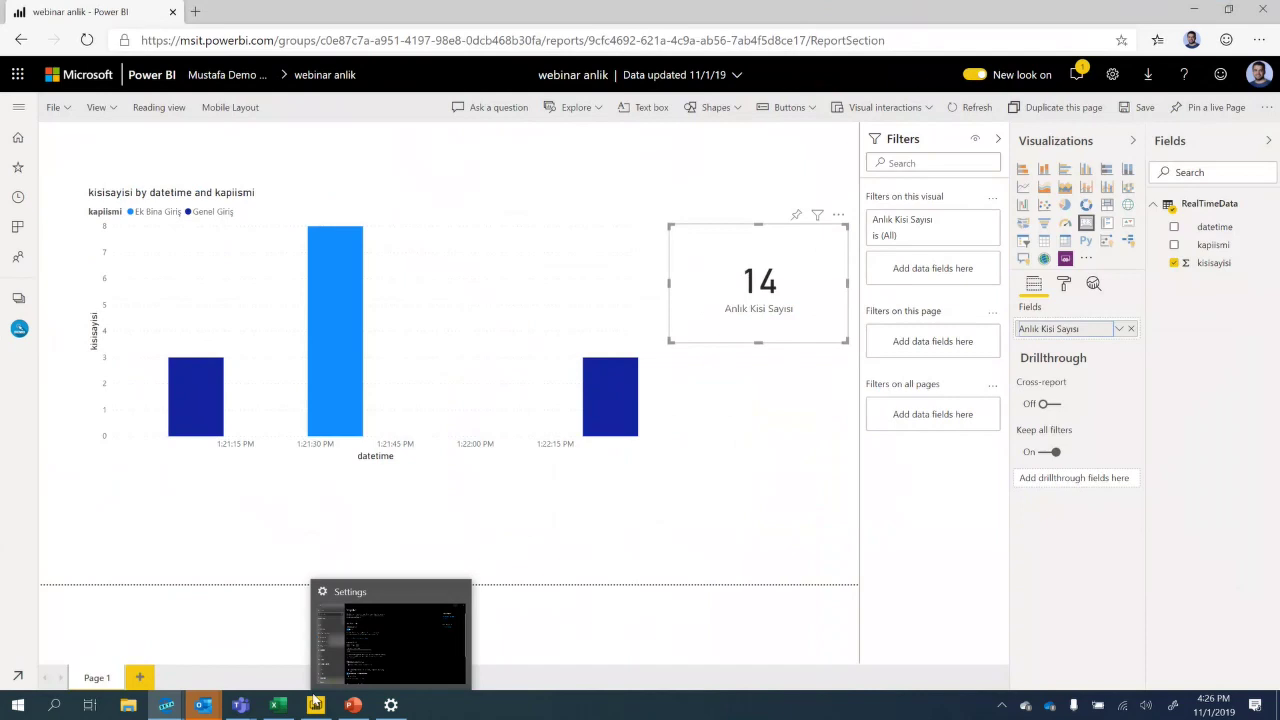
# Switch to the untitled report in Power BI Desktop and try to get data from a Power BI dataset.
pyautogui.moveTo(318, 705)
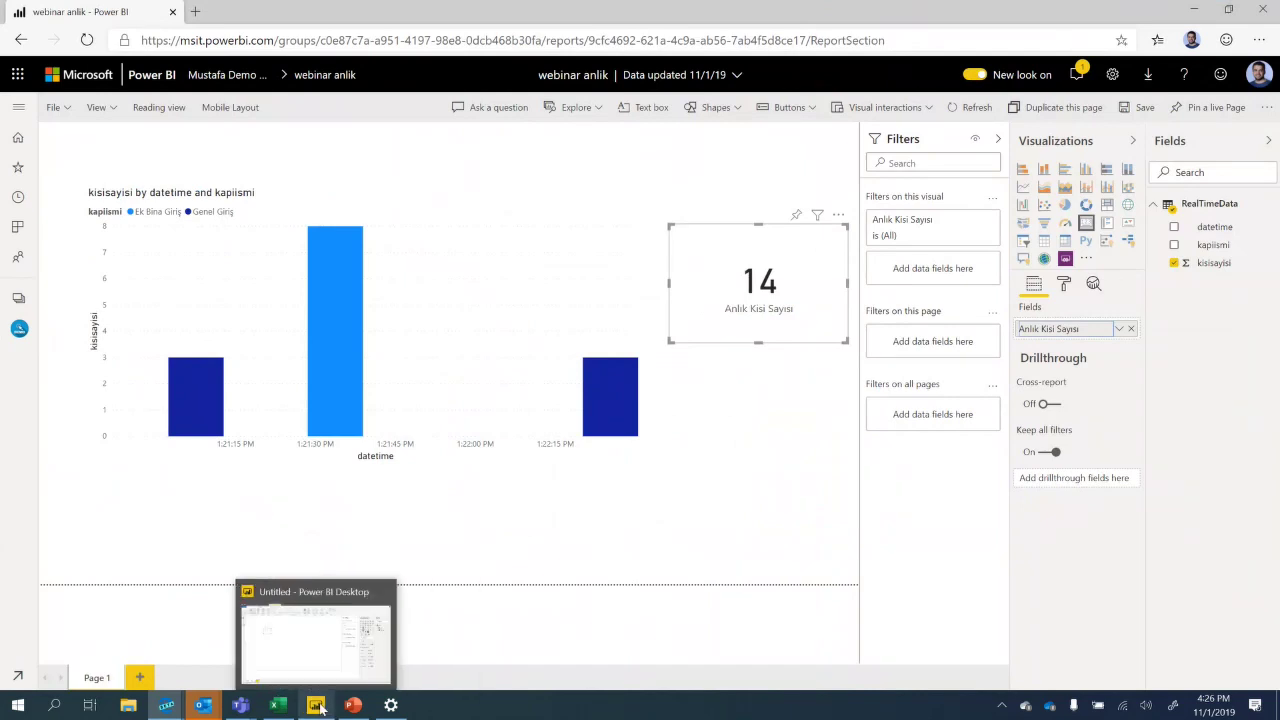
pyautogui.click(318, 706)
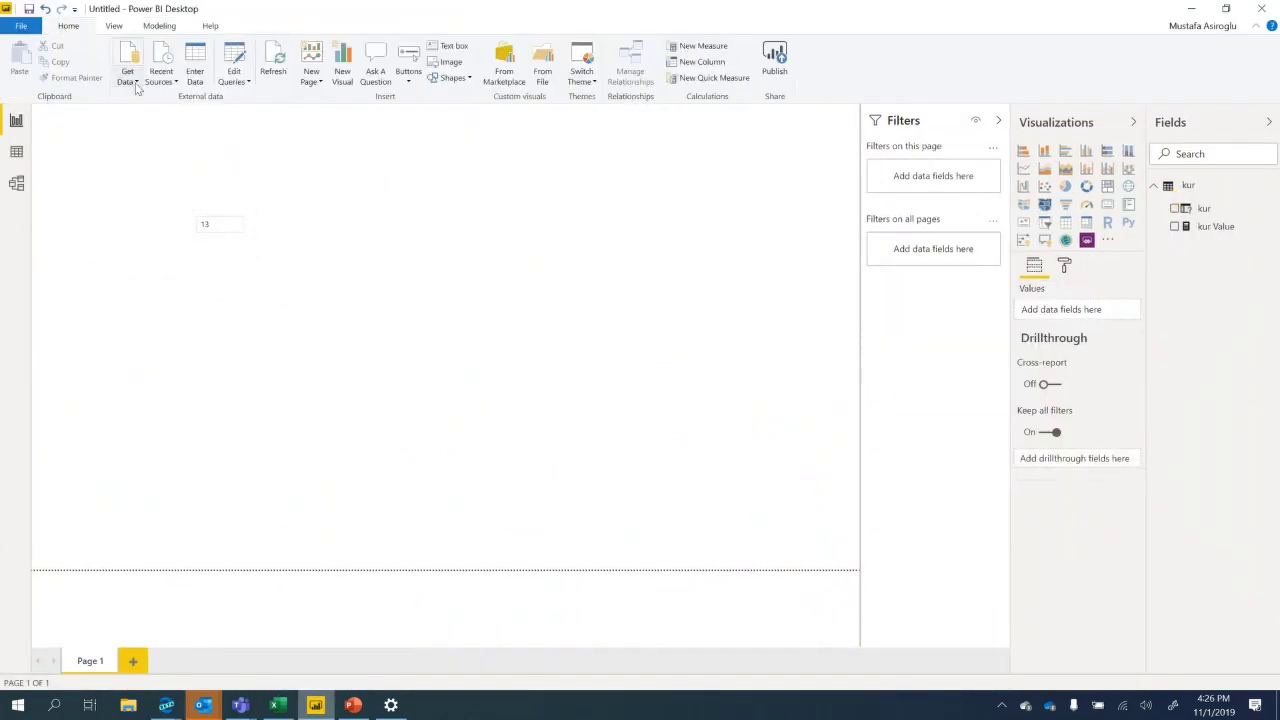
pyautogui.click(137, 88)
pyautogui.click(97, 152)
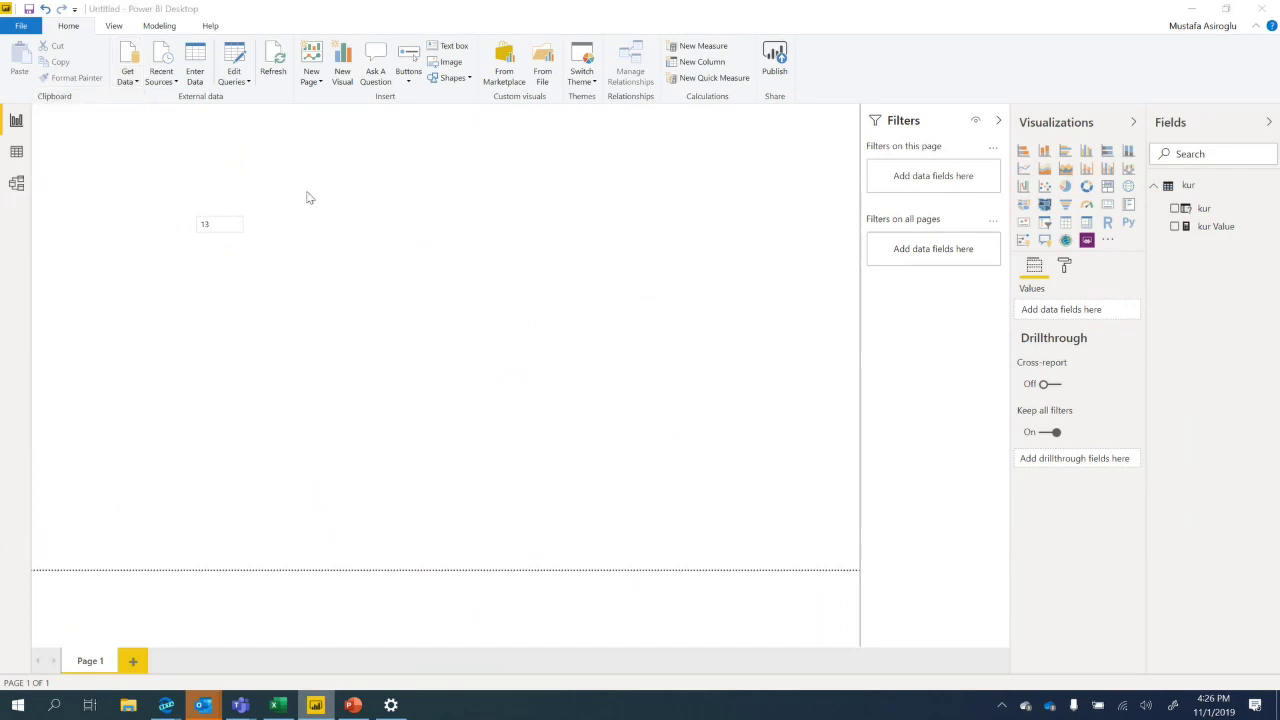
pyautogui.click(763, 394)
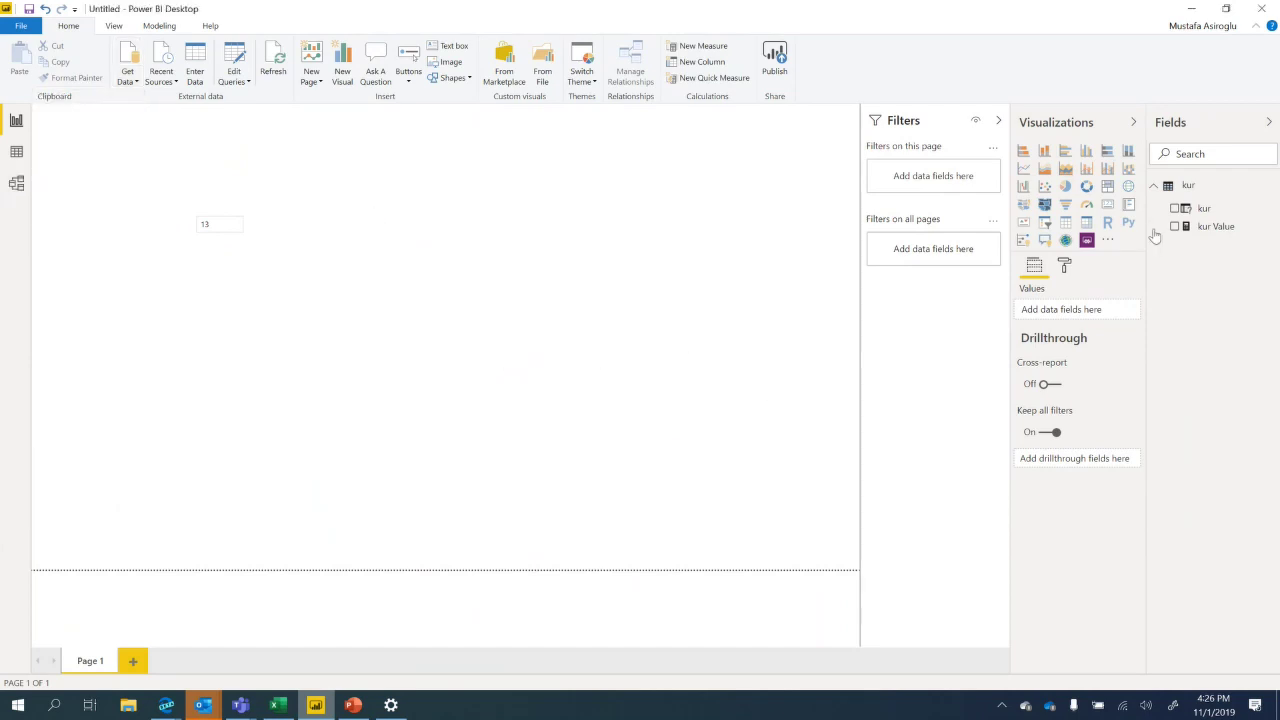
# Delete the kur table from the report and remove the leftover visual that used it from the page.
pyautogui.rightClick(1174, 197)
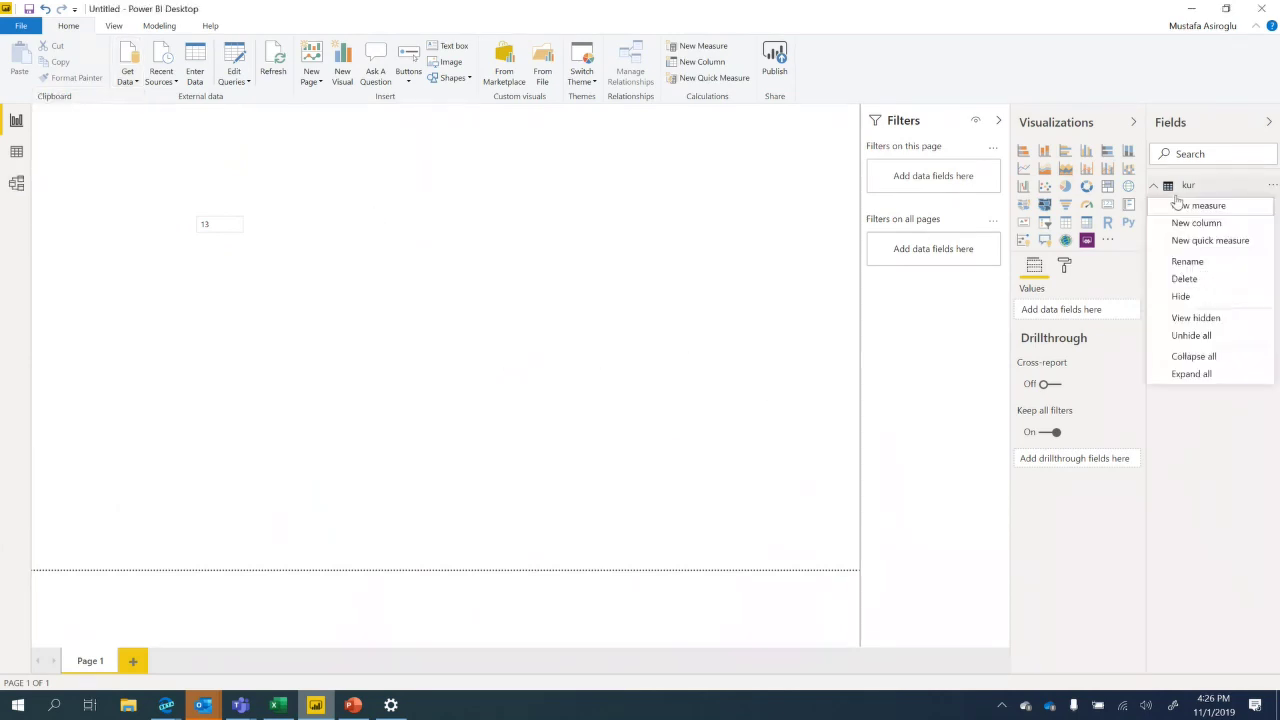
pyautogui.click(1184, 279)
pyautogui.click(708, 377)
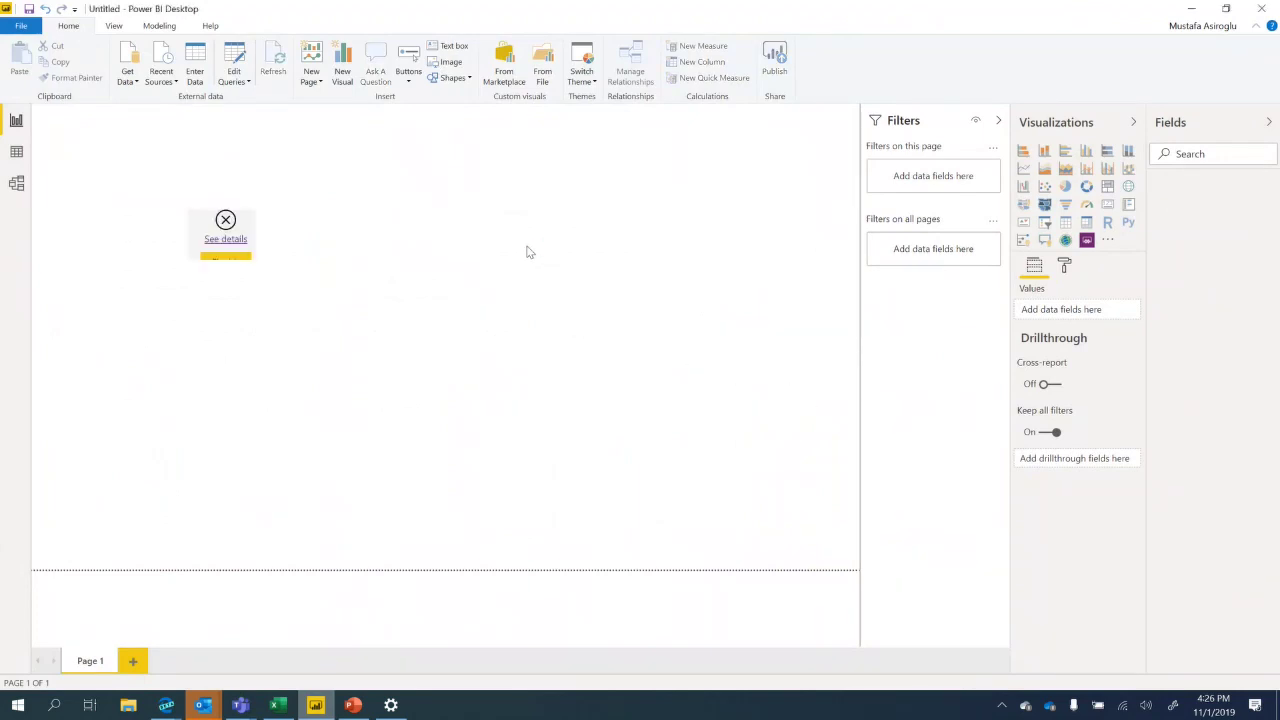
pyautogui.click(241, 229)
pyautogui.press('Delete')
# Search the Power BI datasets for webinar and connect the report to the webinarkisi dataset.
pyautogui.click(128, 79)
pyautogui.click(237, 153)
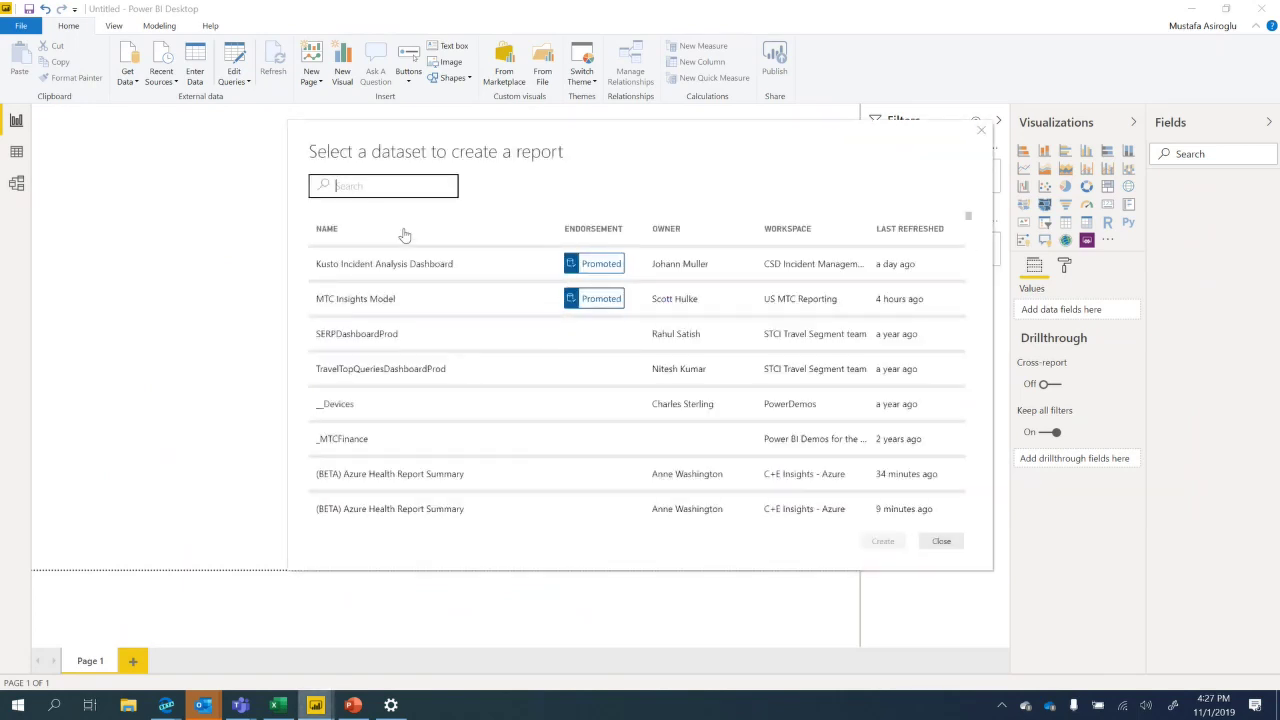
pyautogui.write('webinar')
pyautogui.click(350, 266)
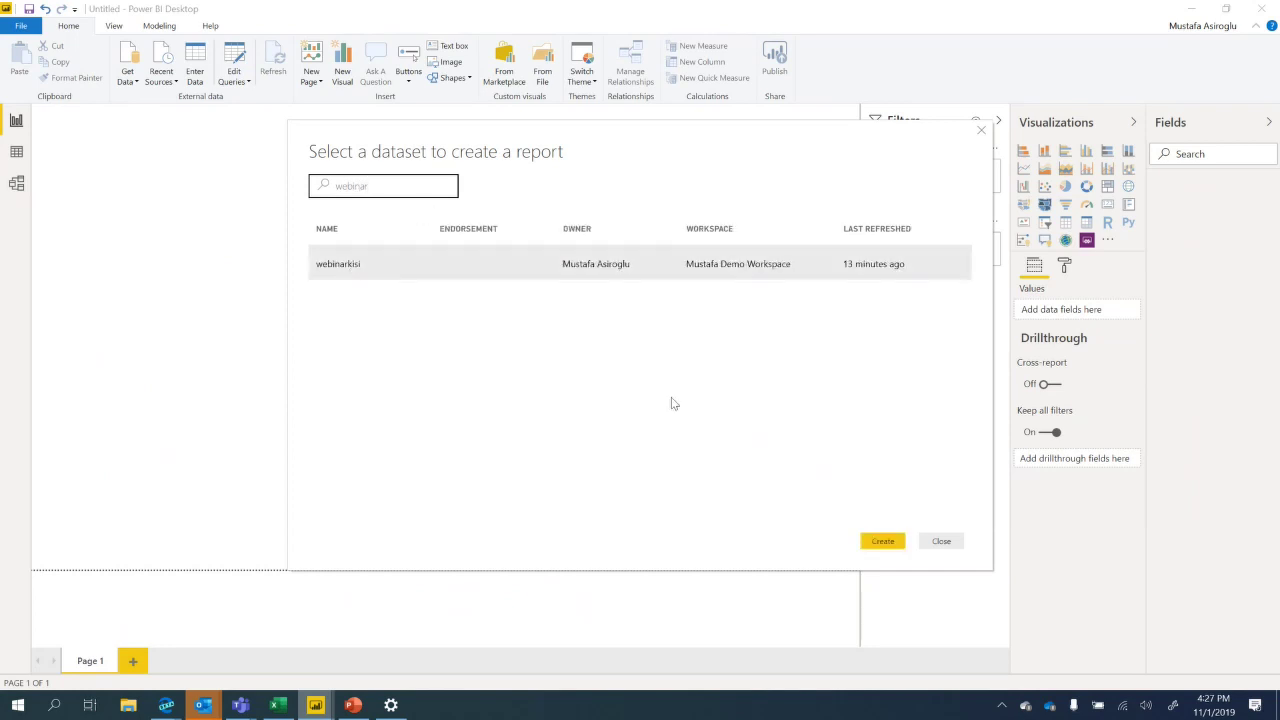
pyautogui.click(882, 541)
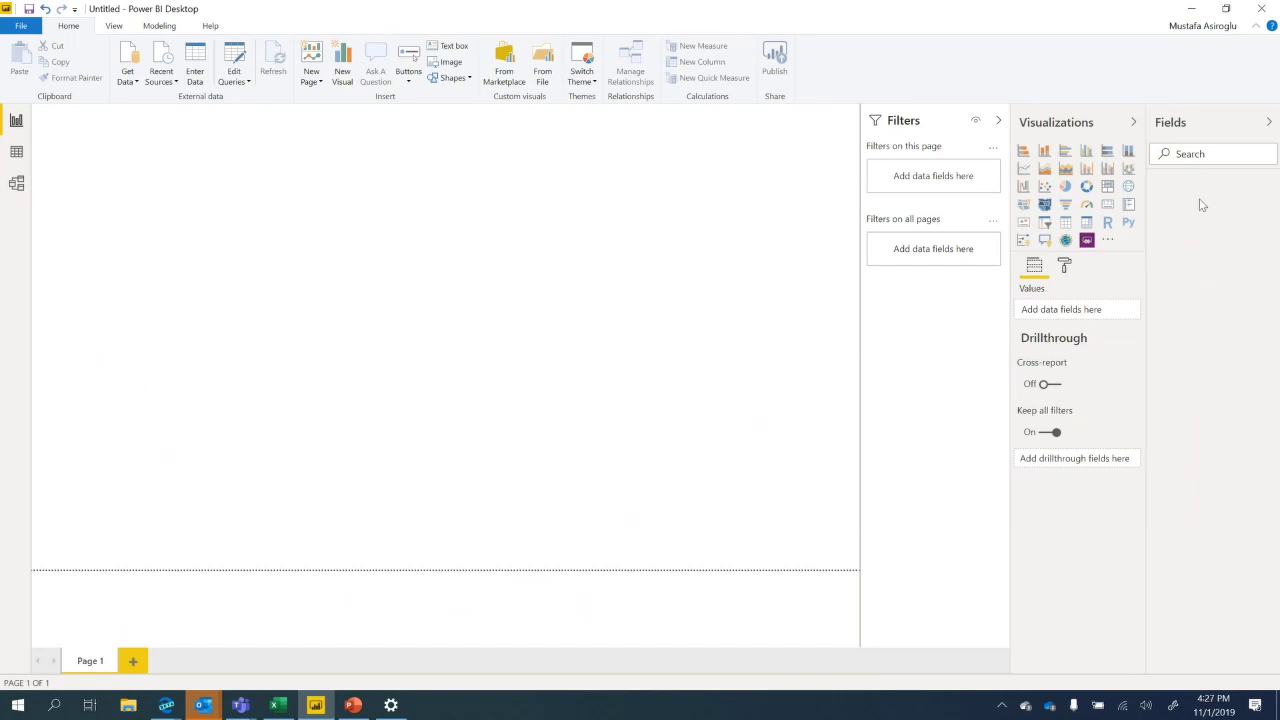
pyautogui.press('super')
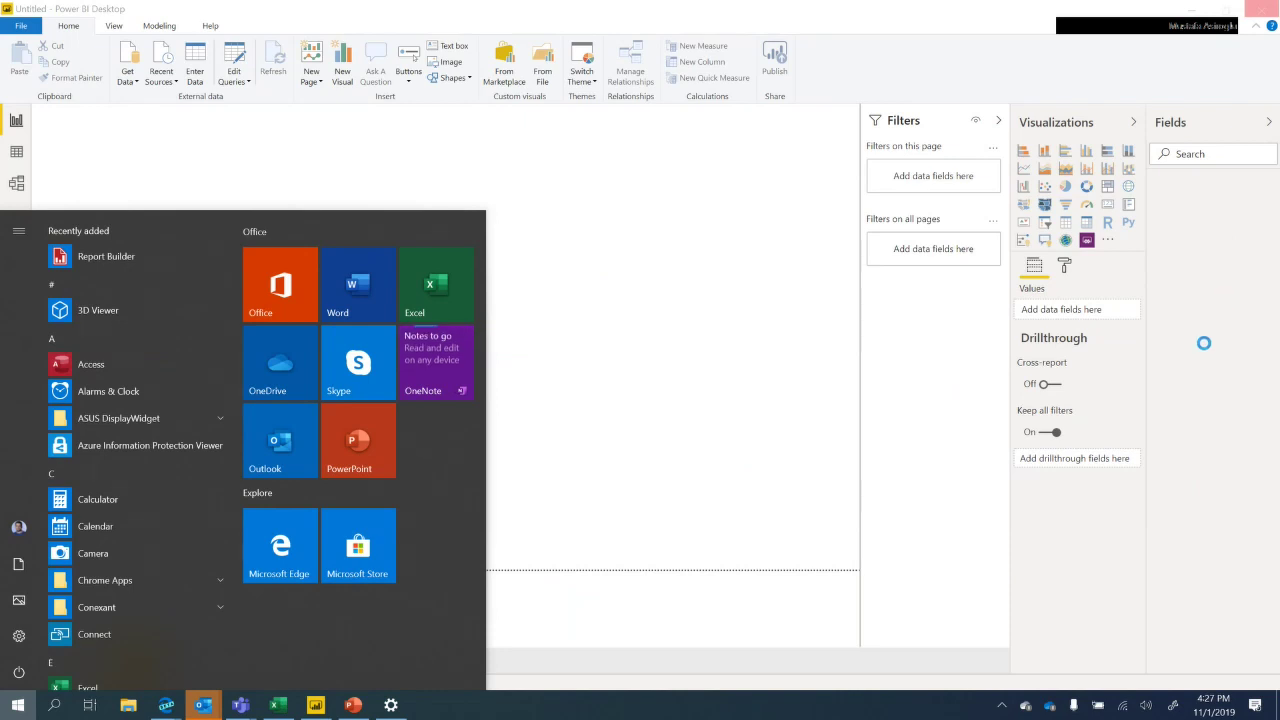
pyautogui.press('super')
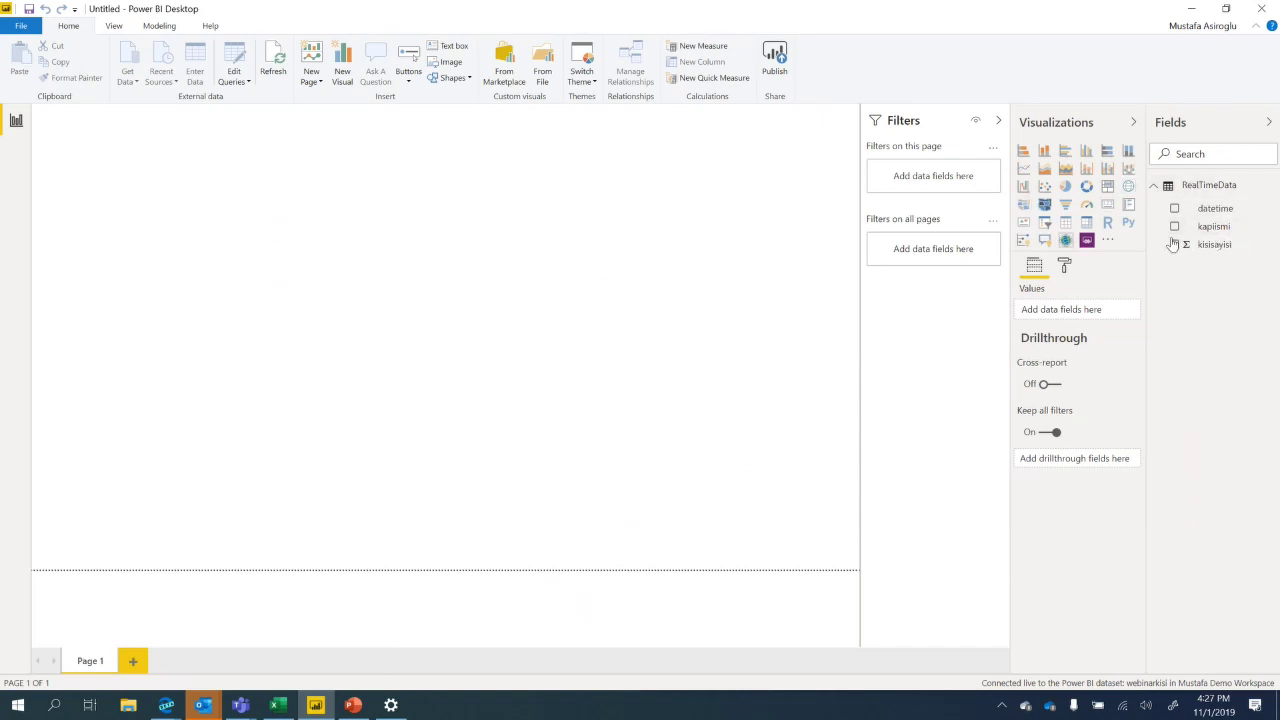
# Create a clustered column chart of kisisayisi by kapiismi from the RealTimeData table on the report page.
pyautogui.moveTo(1211, 246); pyautogui.dragTo(699, 277)
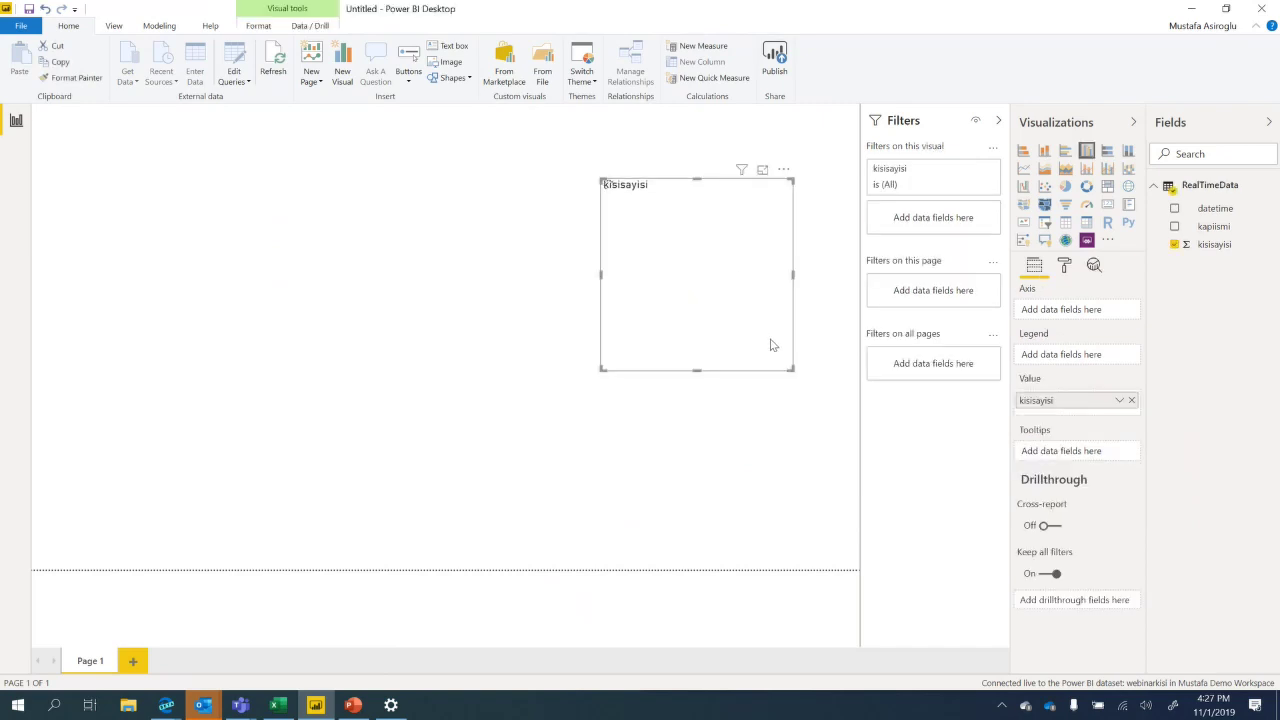
pyautogui.moveTo(791, 367); pyautogui.dragTo(797, 345)
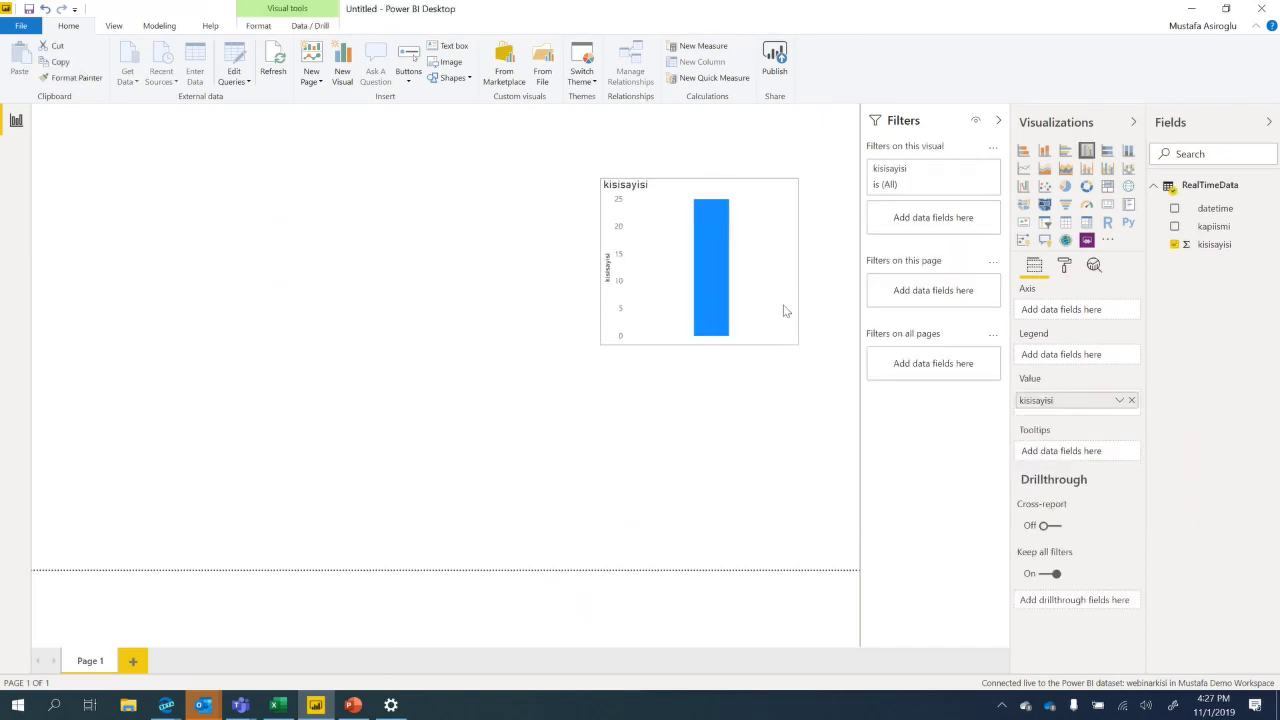
pyautogui.moveTo(777, 297); pyautogui.dragTo(779, 279)
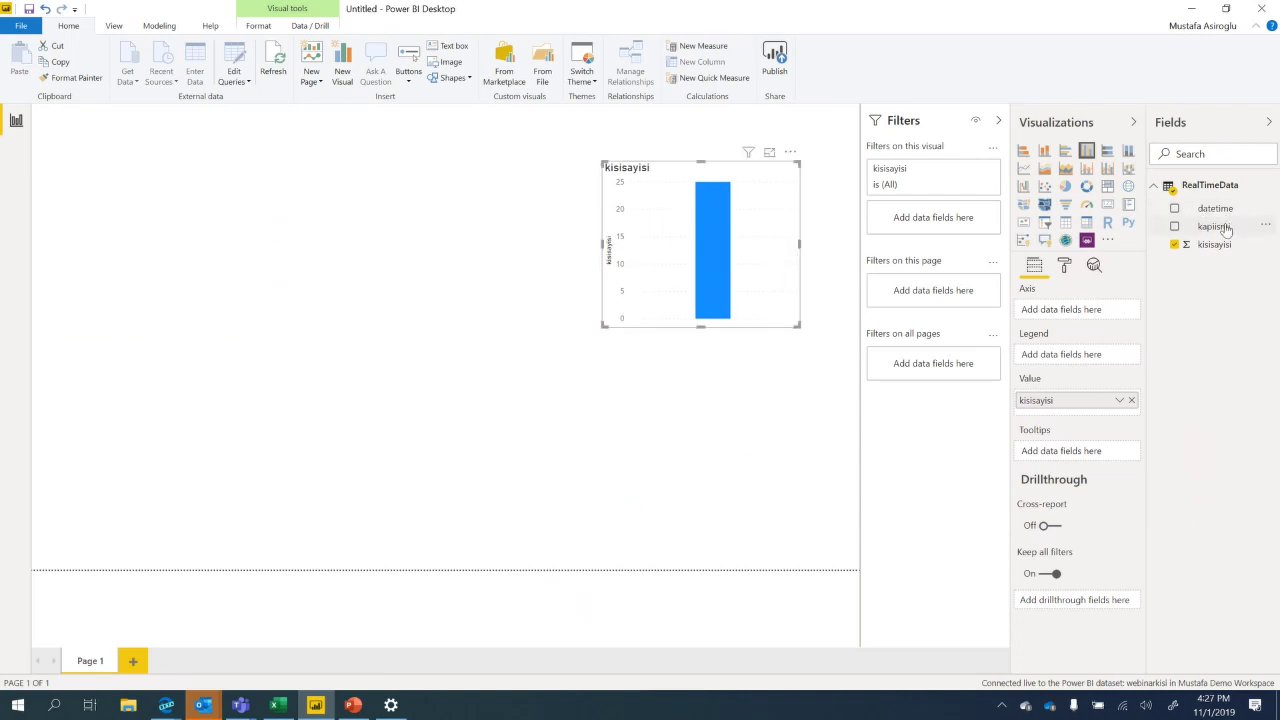
pyautogui.moveTo(1213, 226); pyautogui.dragTo(749, 288)
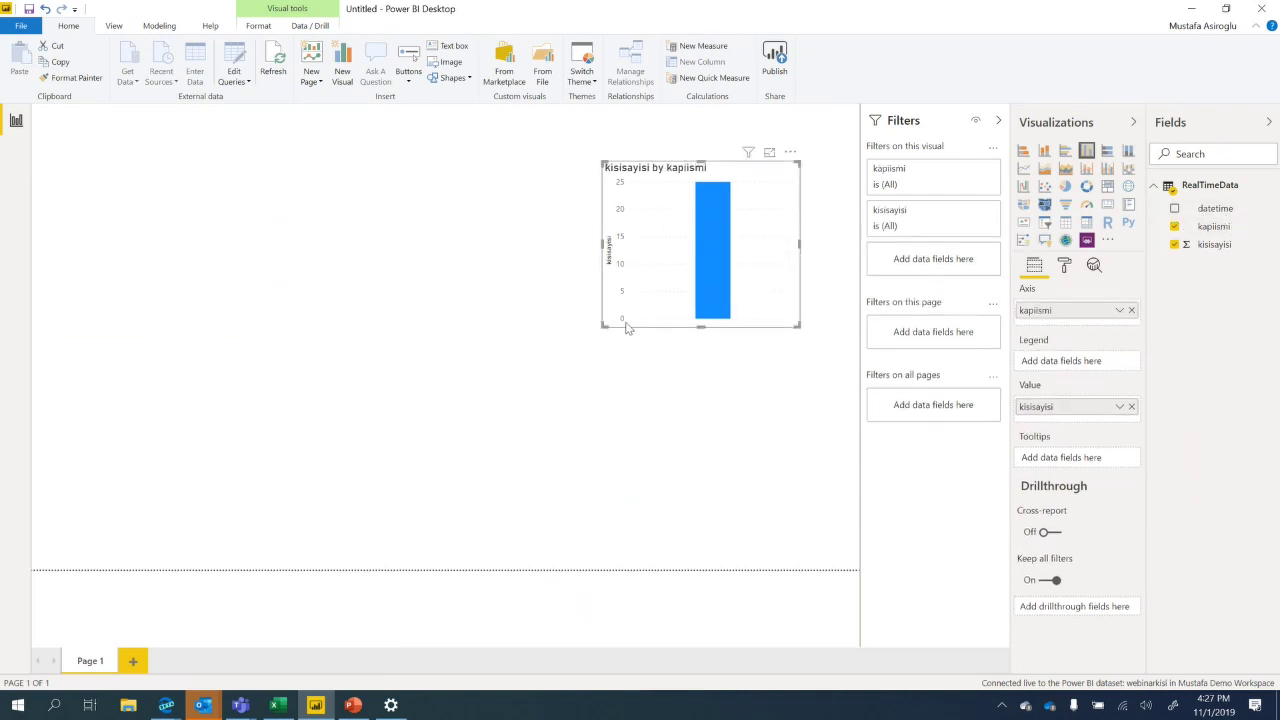
# Enlarge the kisisayisi by kapiismi chart and reposition it near the upper middle of the page.
pyautogui.moveTo(604, 328); pyautogui.dragTo(413, 384)
pyautogui.moveTo(675, 290); pyautogui.dragTo(547, 270)
pyautogui.moveTo(480, 363); pyautogui.dragTo(477, 406)
pyautogui.moveTo(580, 274); pyautogui.dragTo(596, 272)
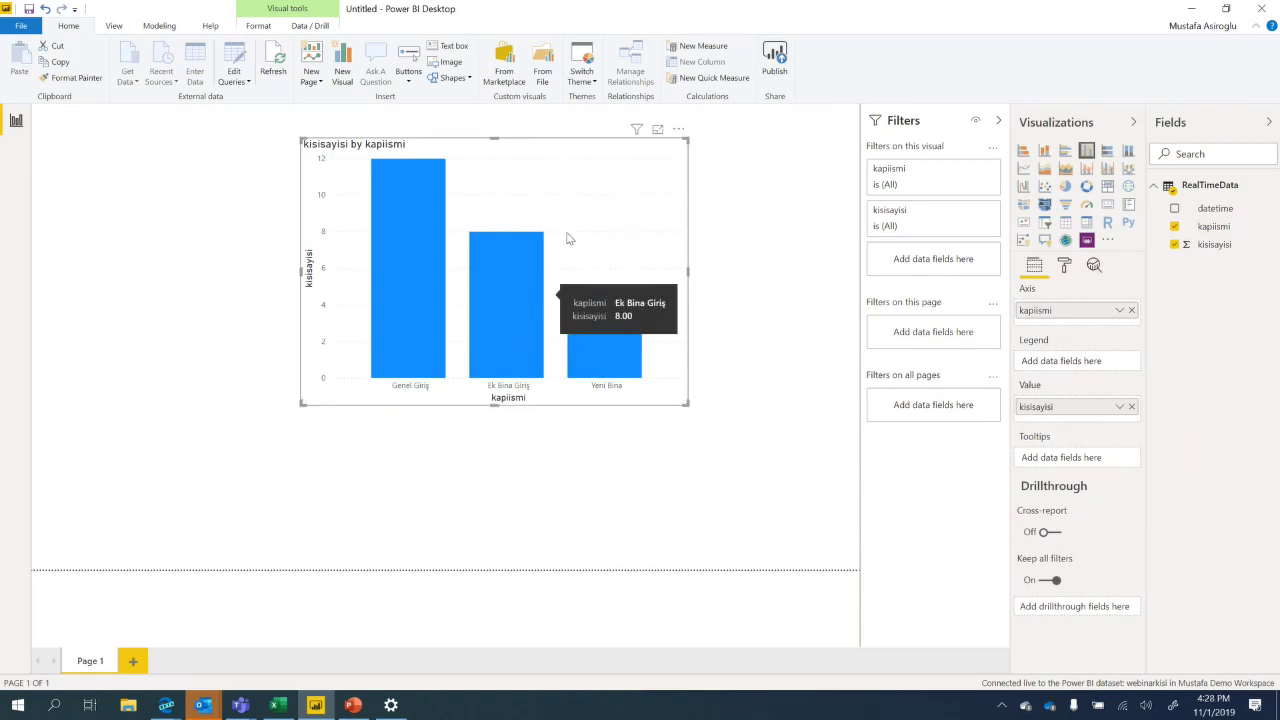
# Move the kisisayisi by kapiismi chart down toward the middle of the page and check the options for importing custom visuals.
pyautogui.click(530, 265)
pyautogui.click(530, 265)
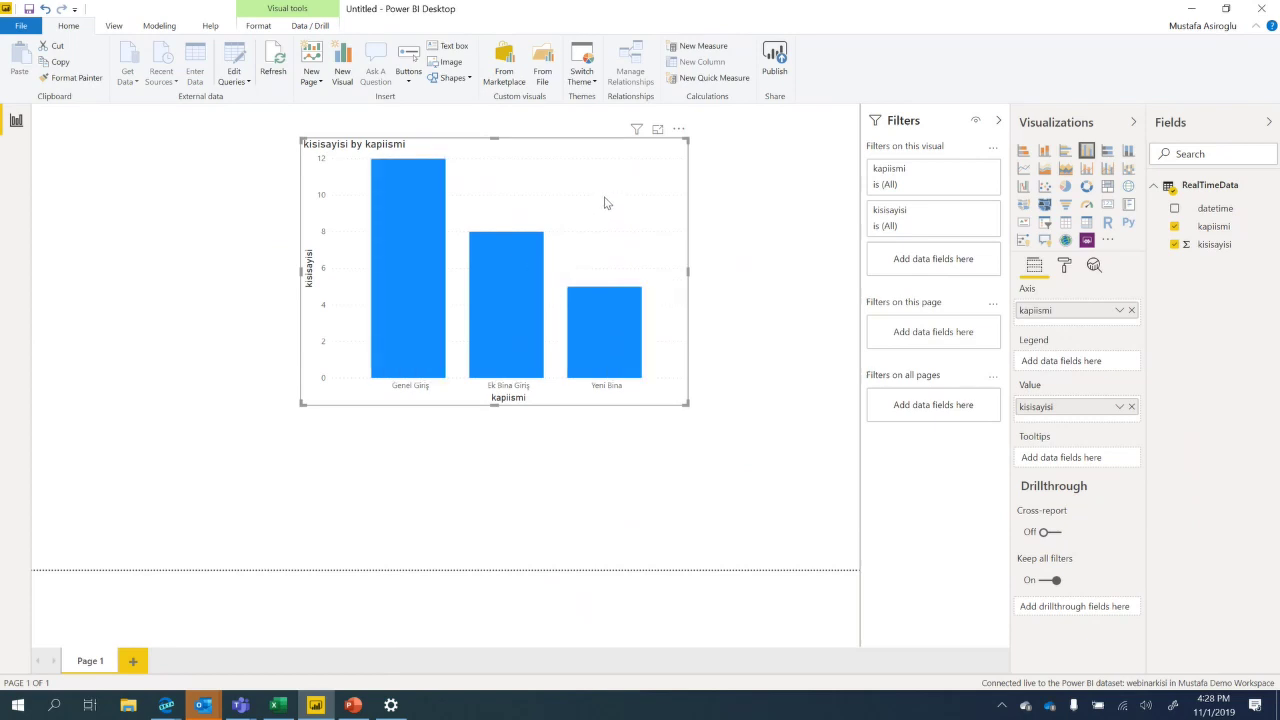
pyautogui.moveTo(620, 200); pyautogui.dragTo(649, 271)
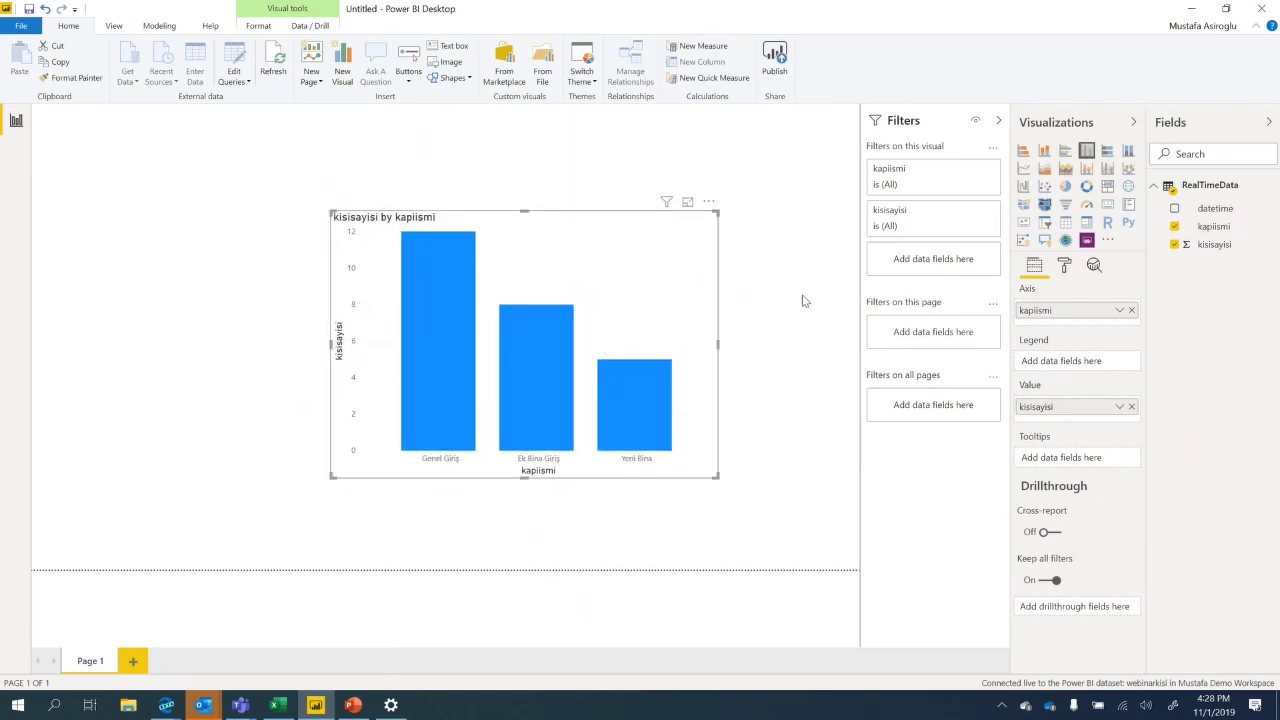
pyautogui.click(1107, 240)
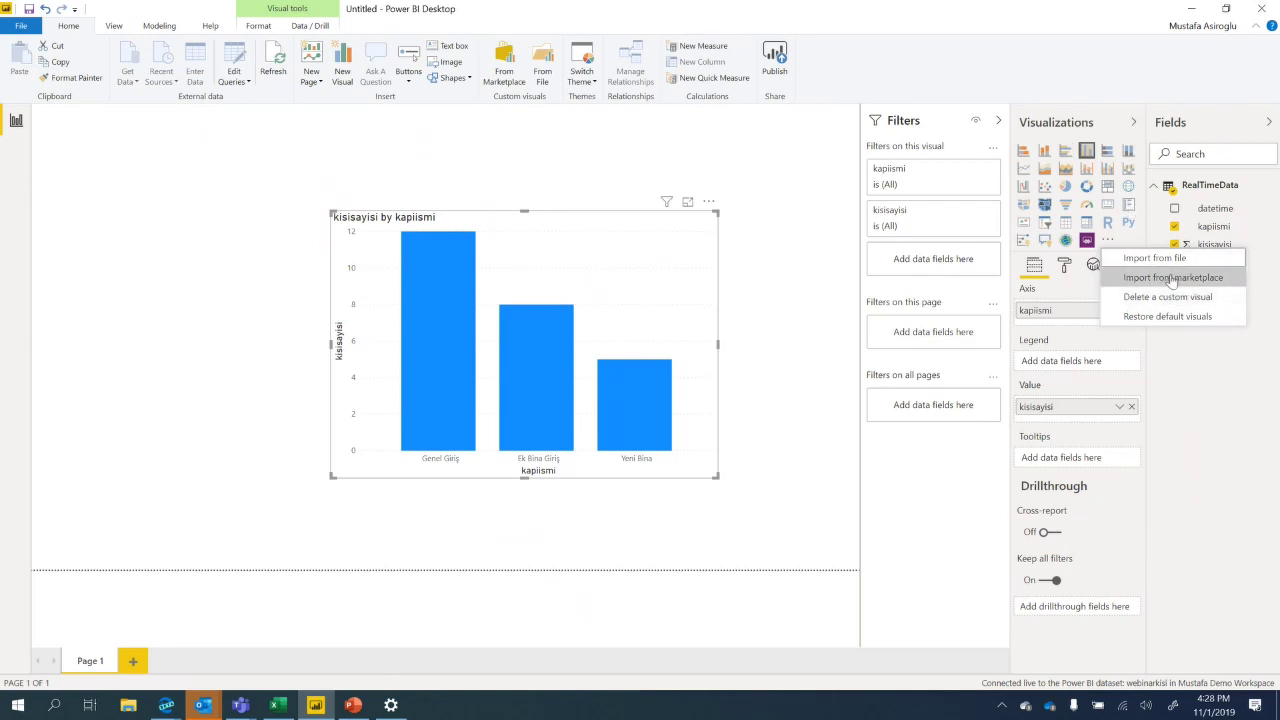
pyautogui.click(674, 251)
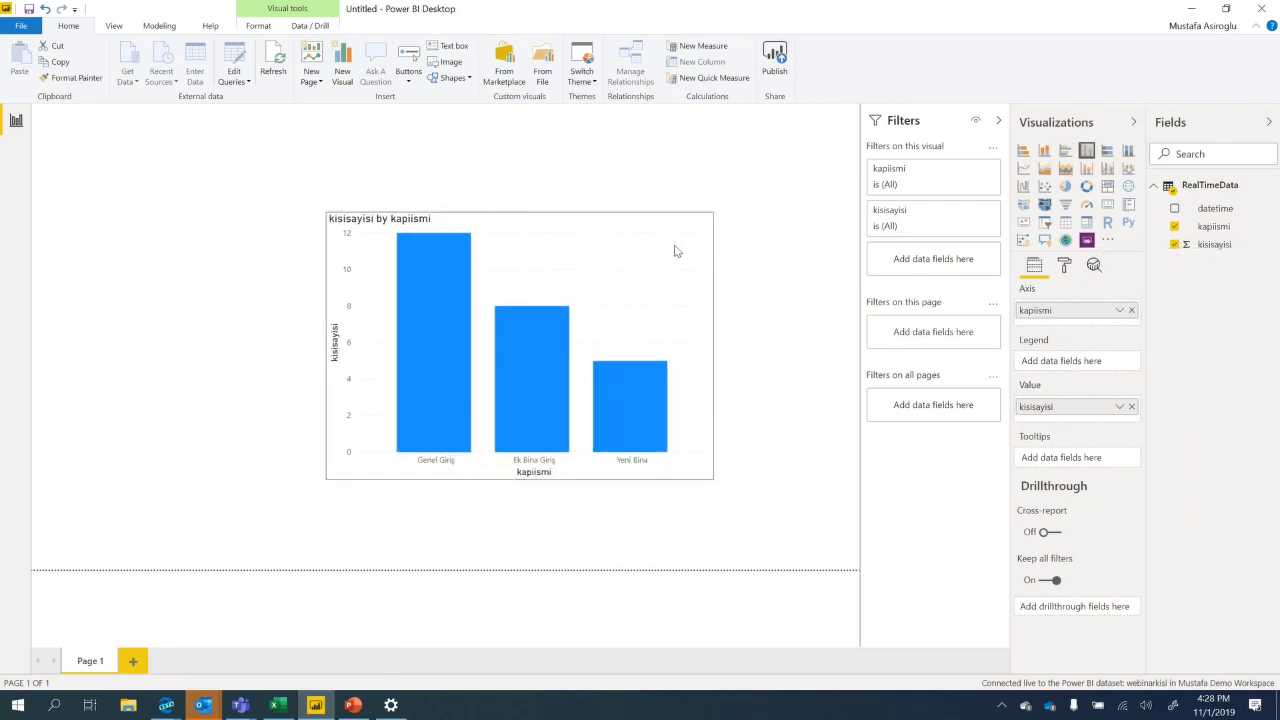
# Convert the kisisayisi by kapiismi chart to a Q&A visual and delete it from the page.
pyautogui.click(1044, 241)
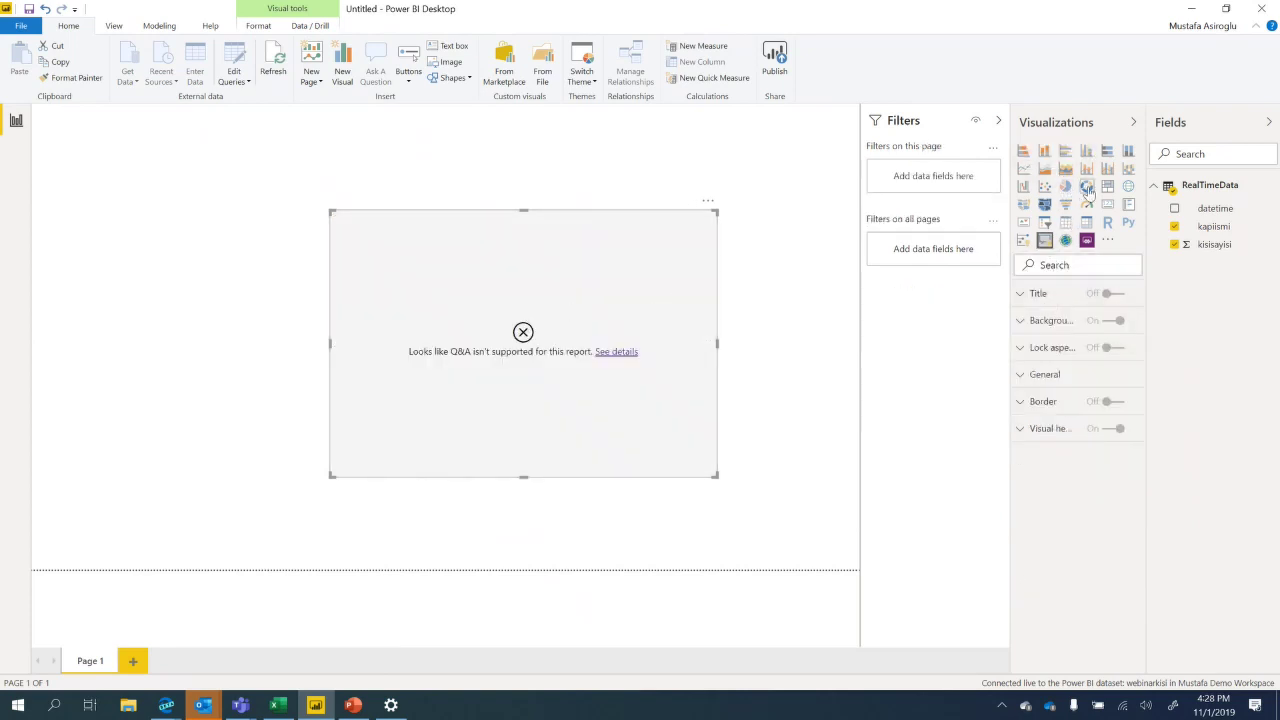
pyautogui.moveTo(713, 250); pyautogui.dragTo(698, 268)
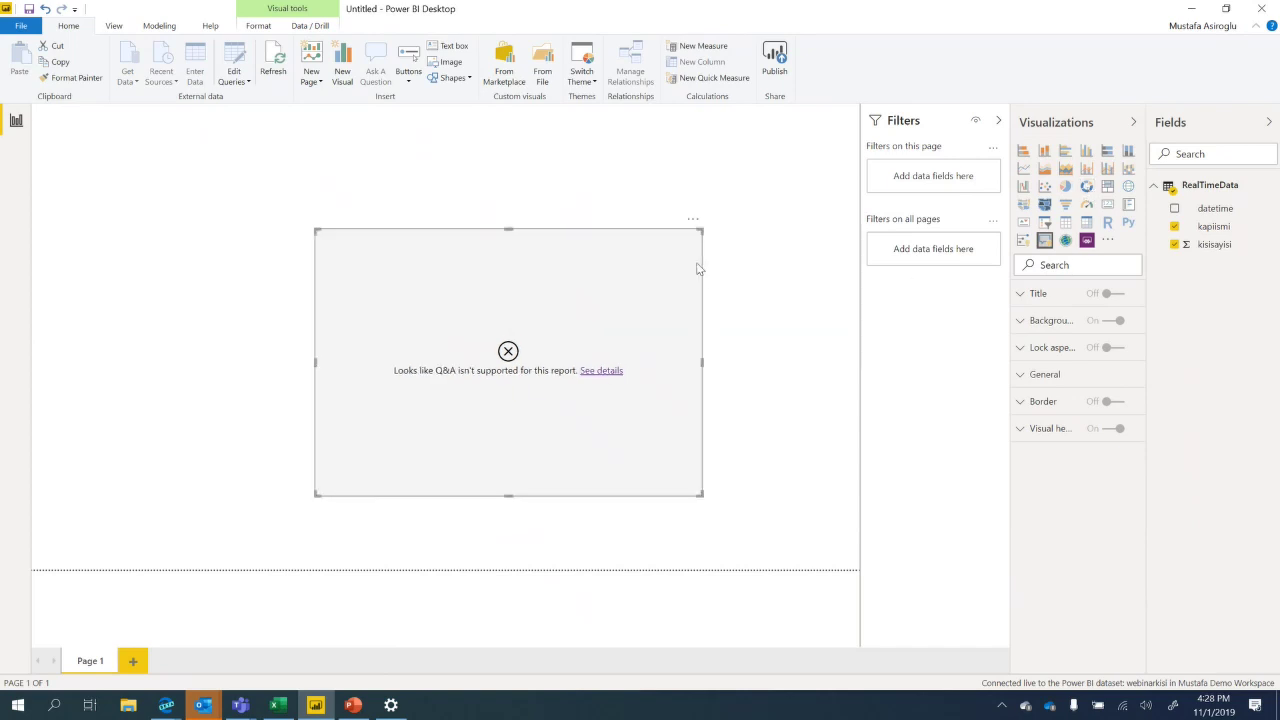
pyautogui.press('Delete')
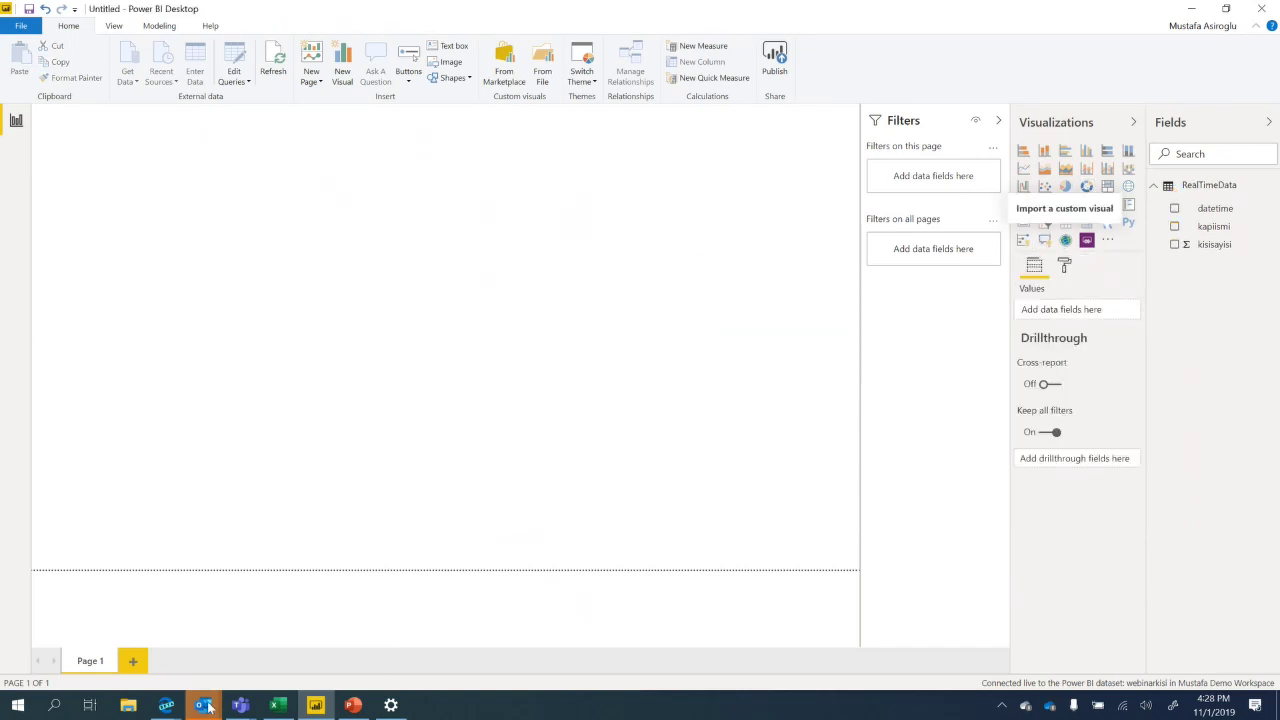
# Switch to the webinar anlik report in the browser and move the Anlık Kisi Sayısı card lower beside the column chart.
pyautogui.click(316, 707)
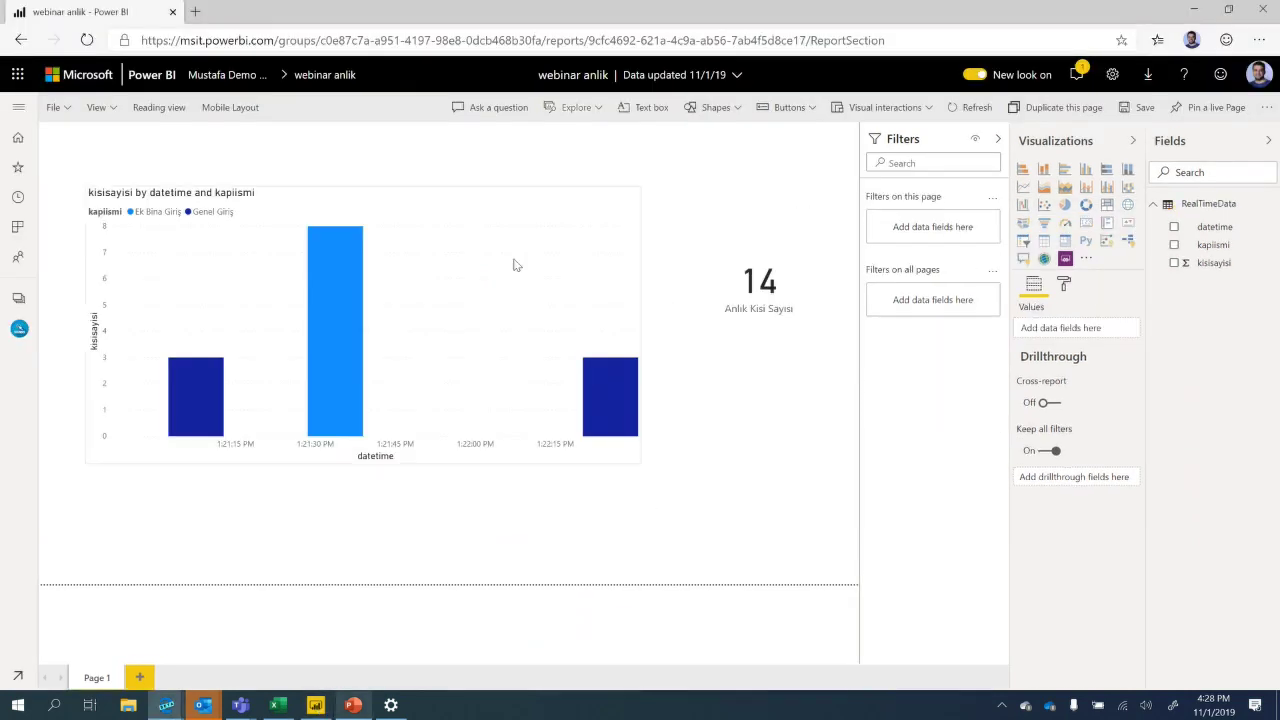
pyautogui.click(543, 231)
pyautogui.click(785, 263)
pyautogui.moveTo(785, 263); pyautogui.dragTo(801, 320)
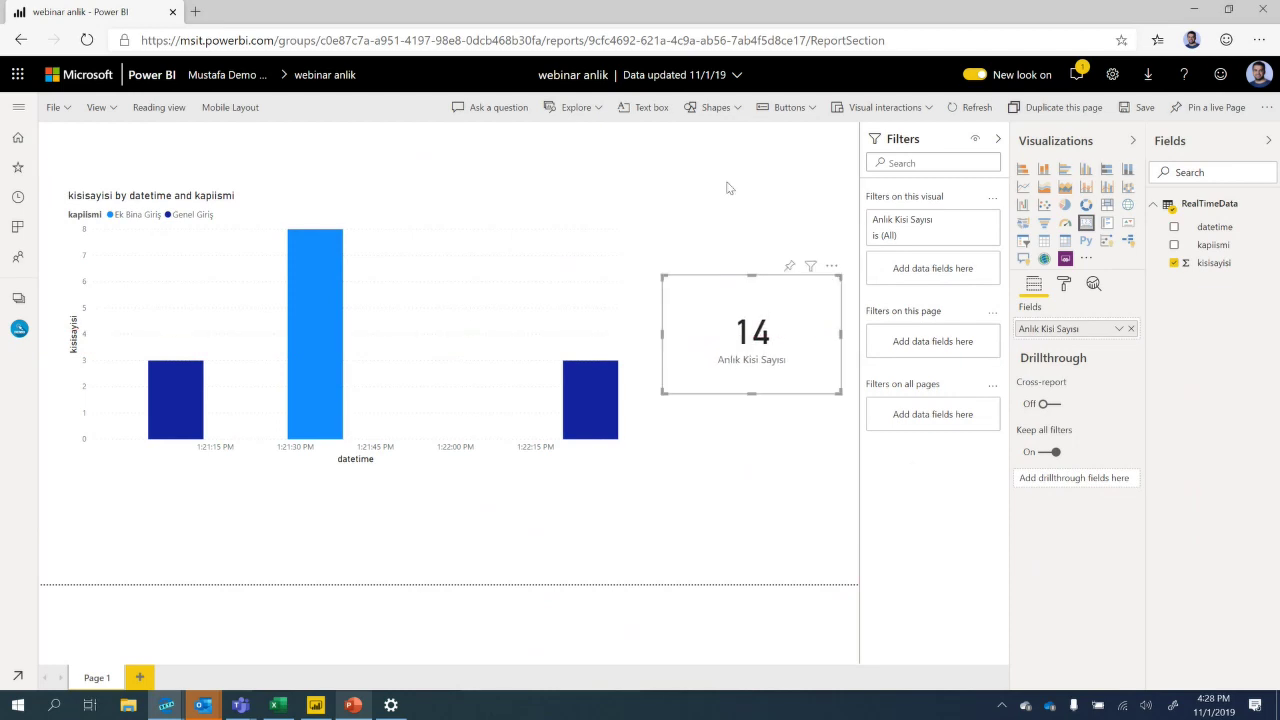
pyautogui.click(729, 188)
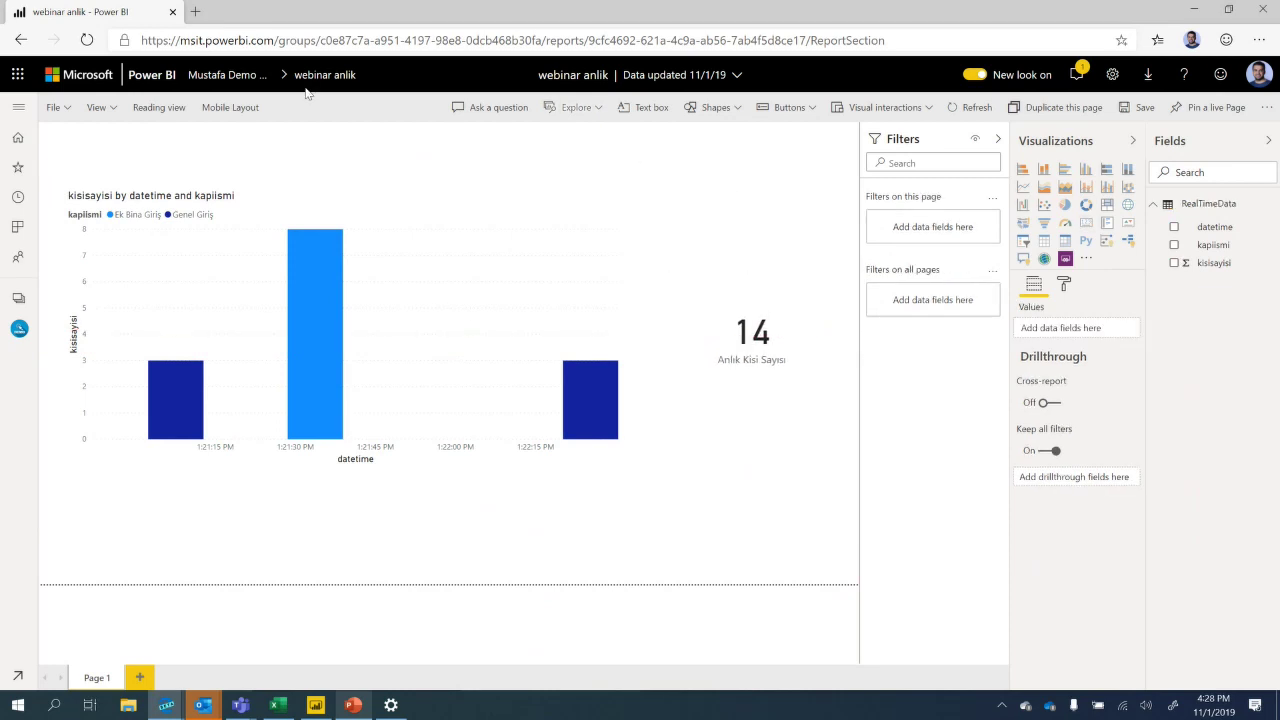
# Save the changes to the webinar anlik report and open the Streaming Dataset Example dashboard from the demo workspace.
pyautogui.click(236, 82)
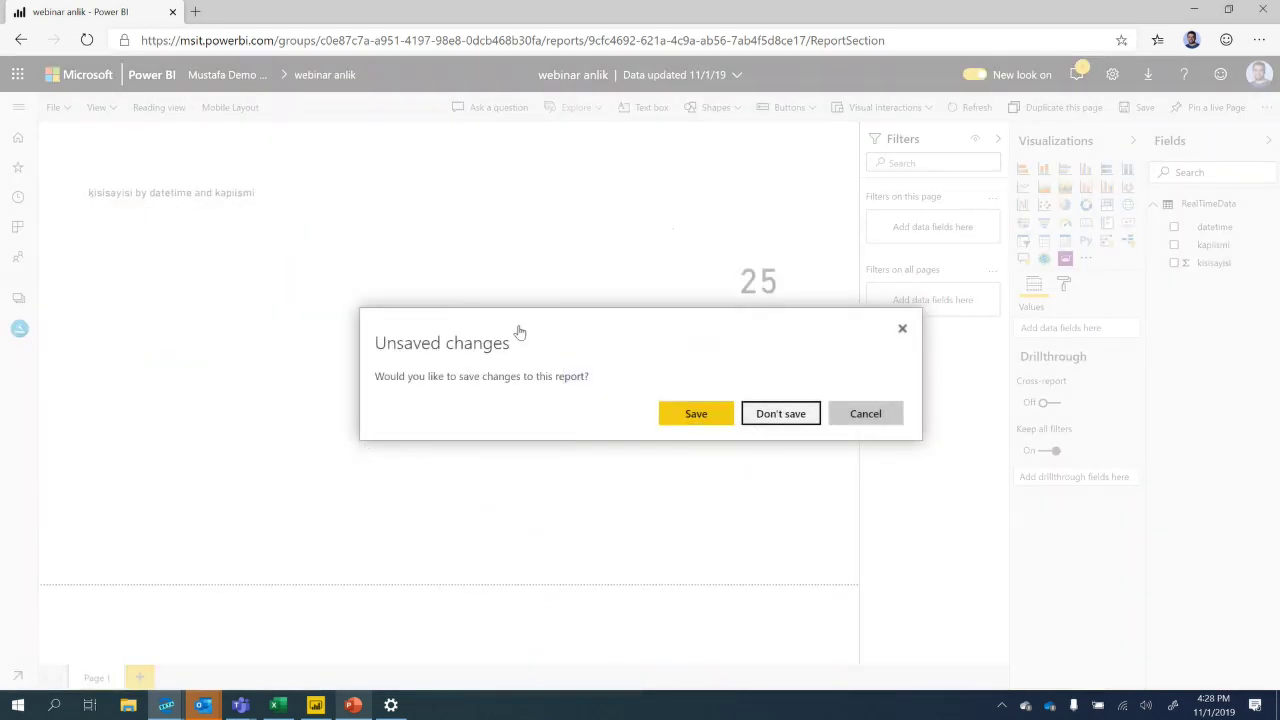
pyautogui.click(722, 412)
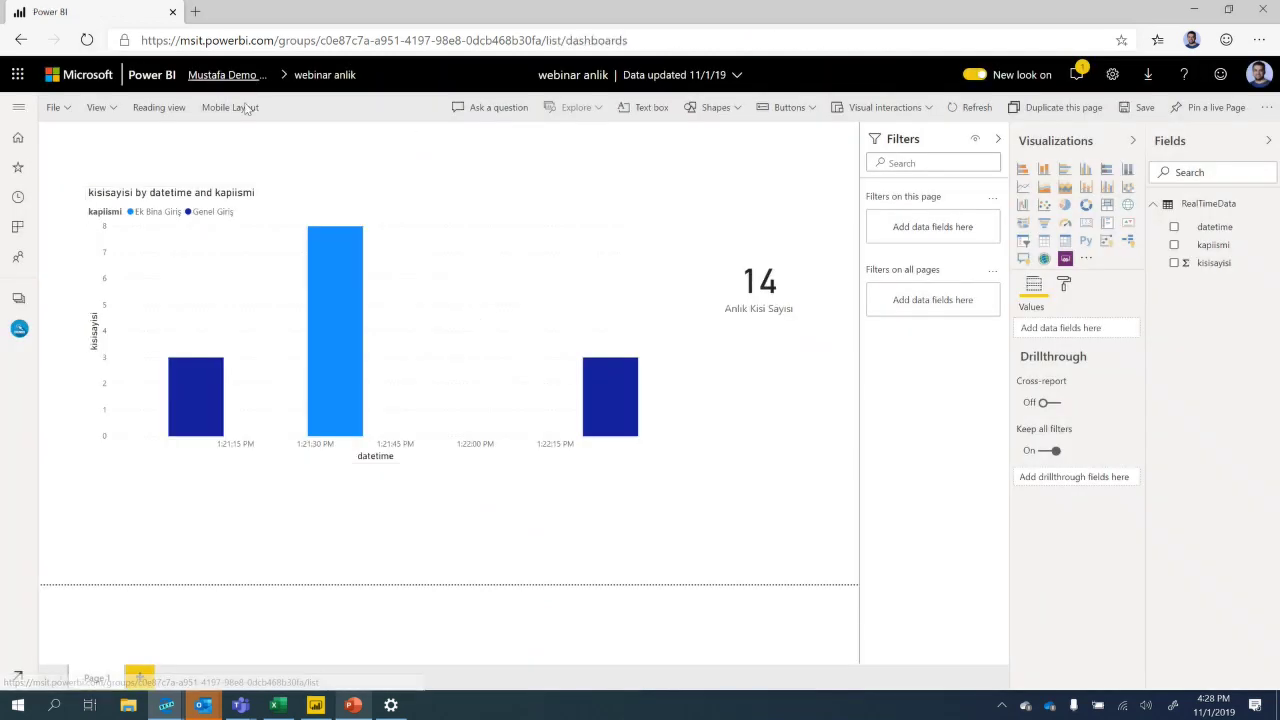
pyautogui.scroll(-1, 220, 337)
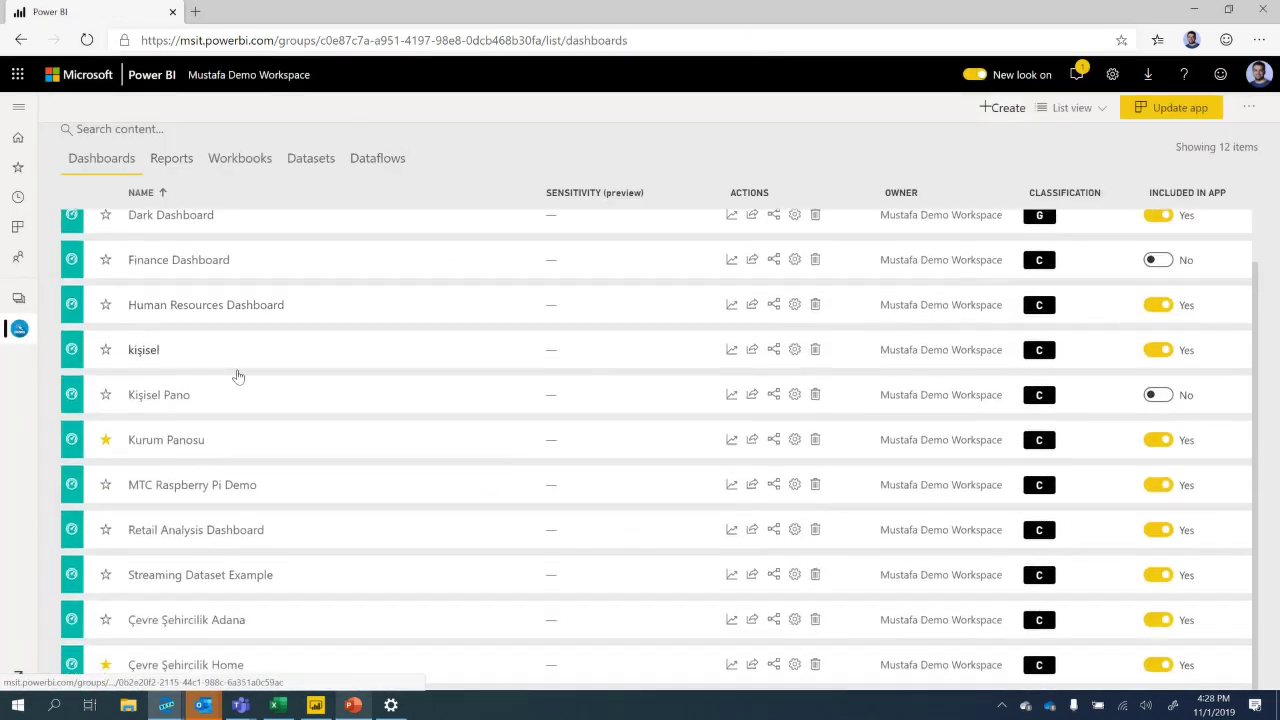
pyautogui.click(200, 576)
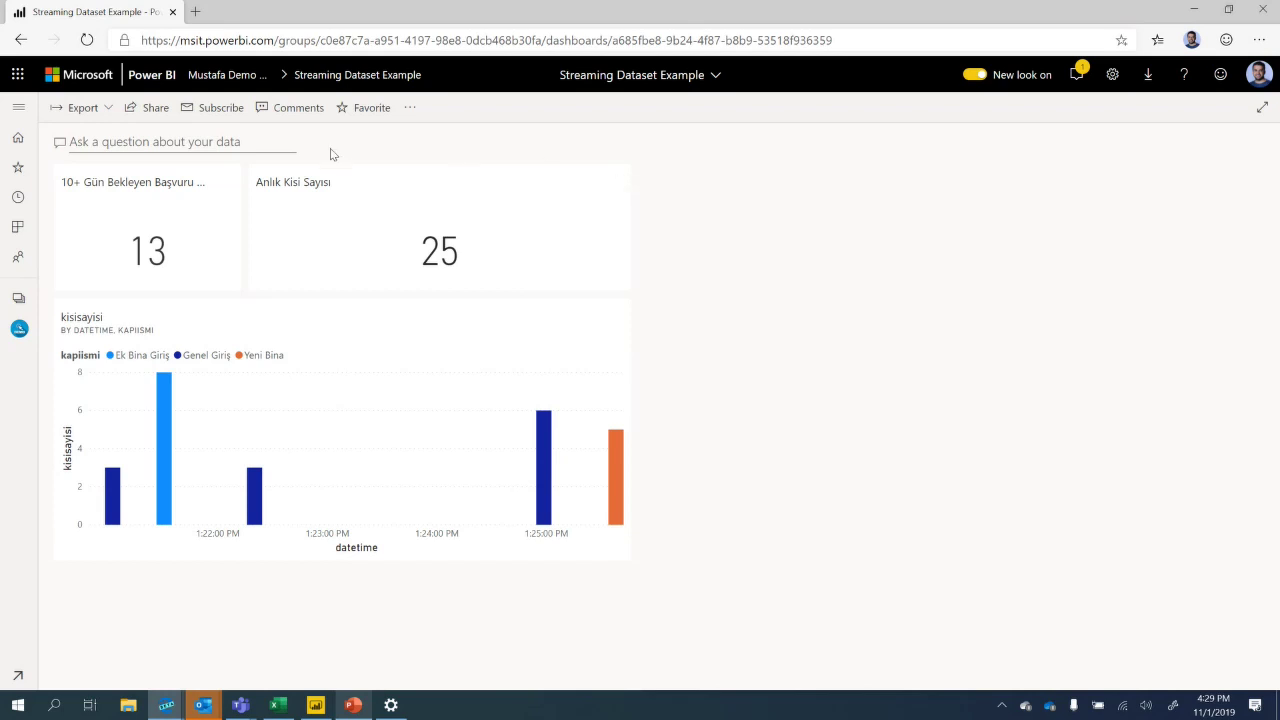
# Search the web for "power bi streaming dataset azure stream anaytics" and open the Microsoft article on Power BI dashboard integration in a new tab.
pyautogui.click(195, 11)
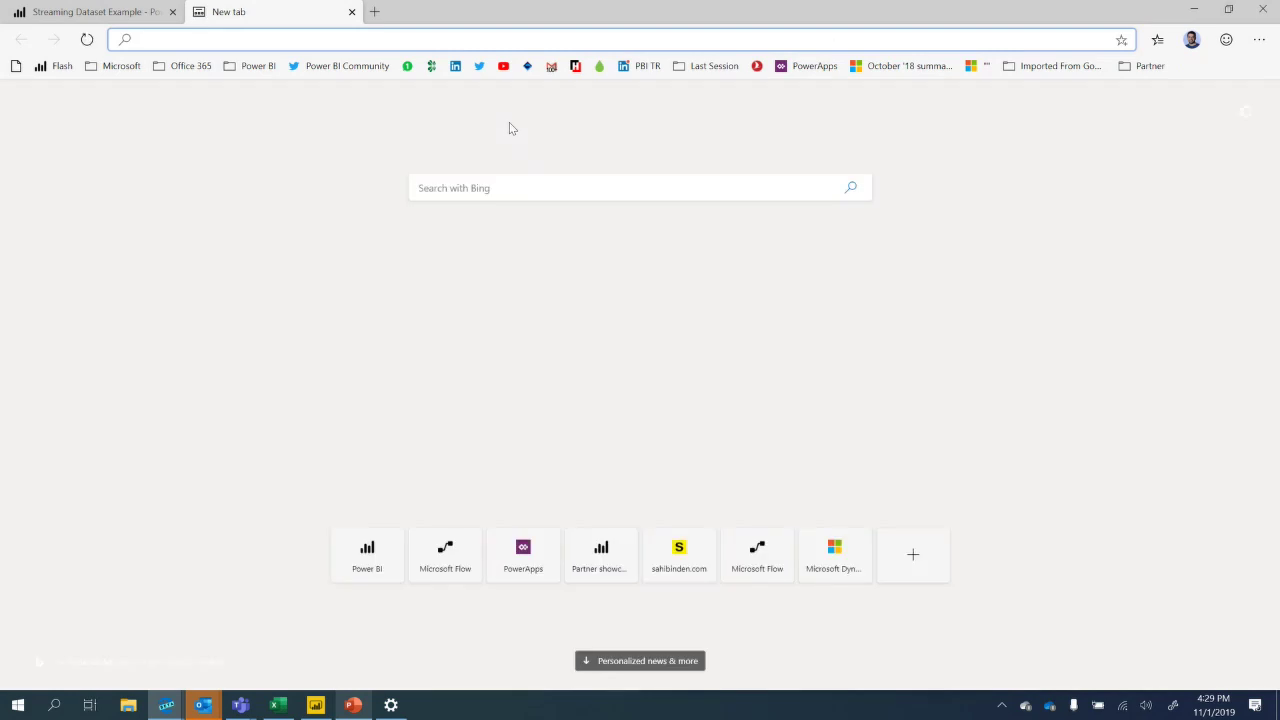
pyautogui.write('power bi ')
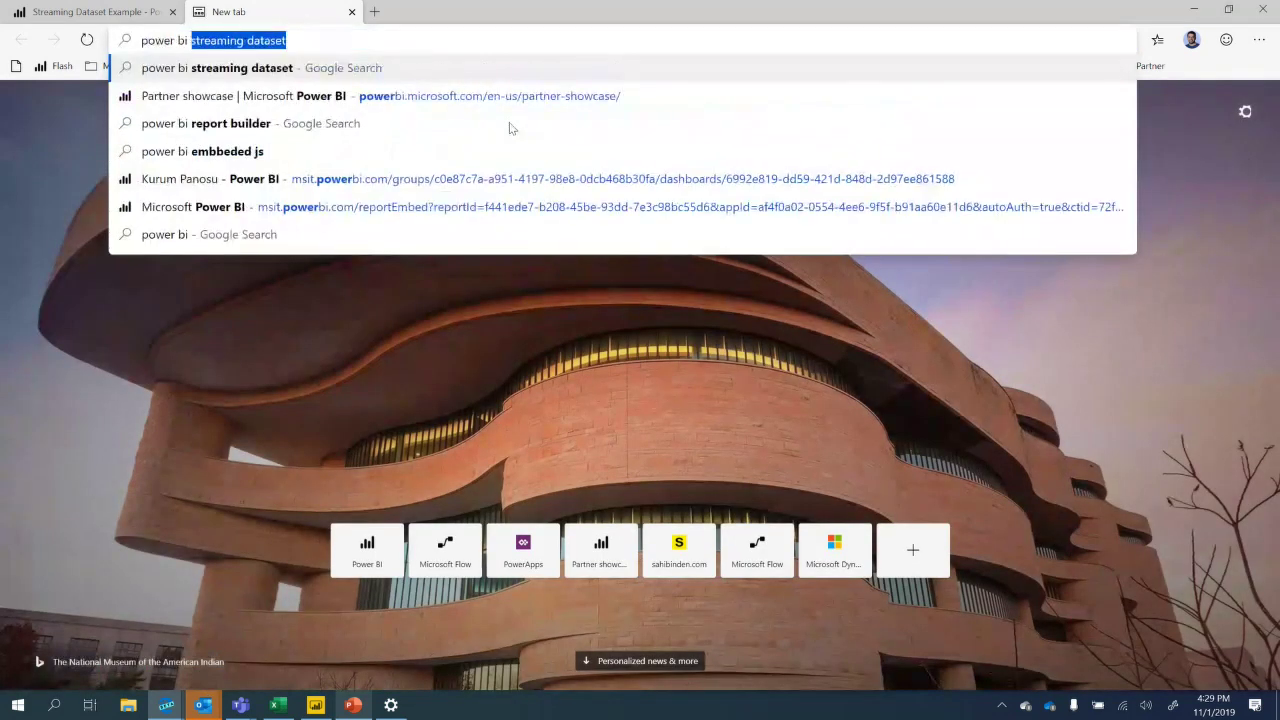
pyautogui.write('streaming dataset azure stream ')
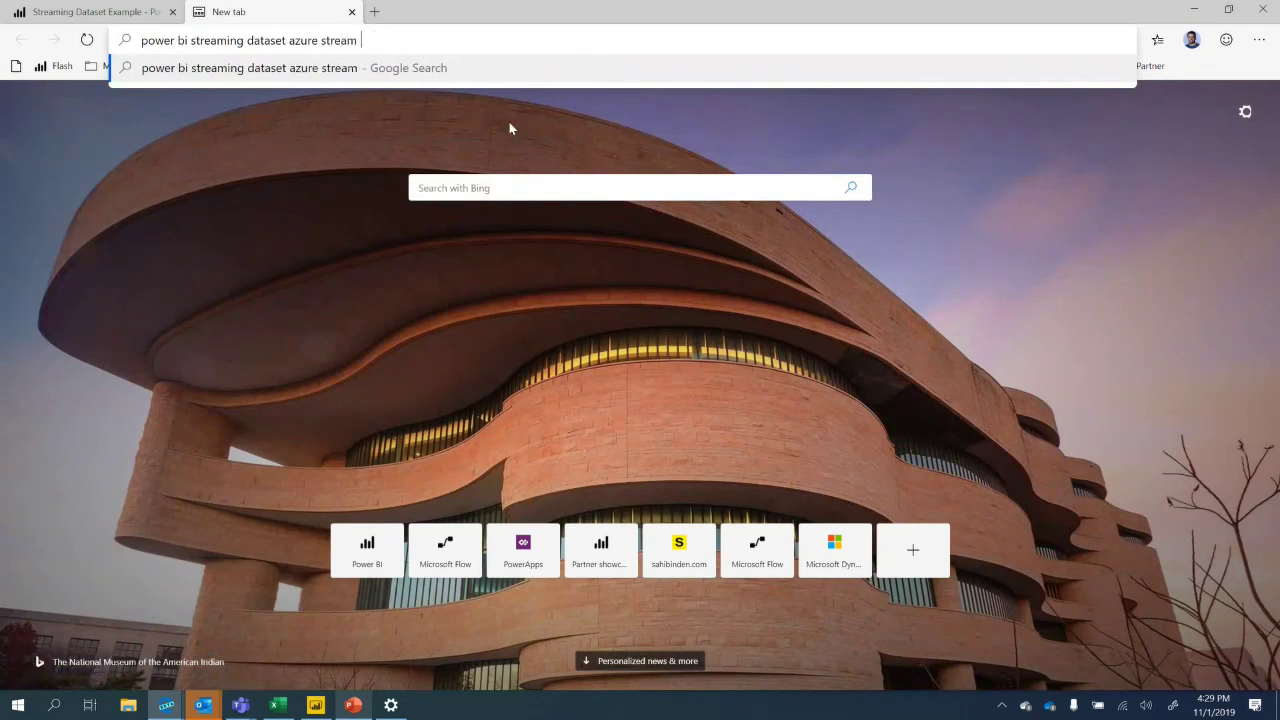
pyautogui.write('anaytic')
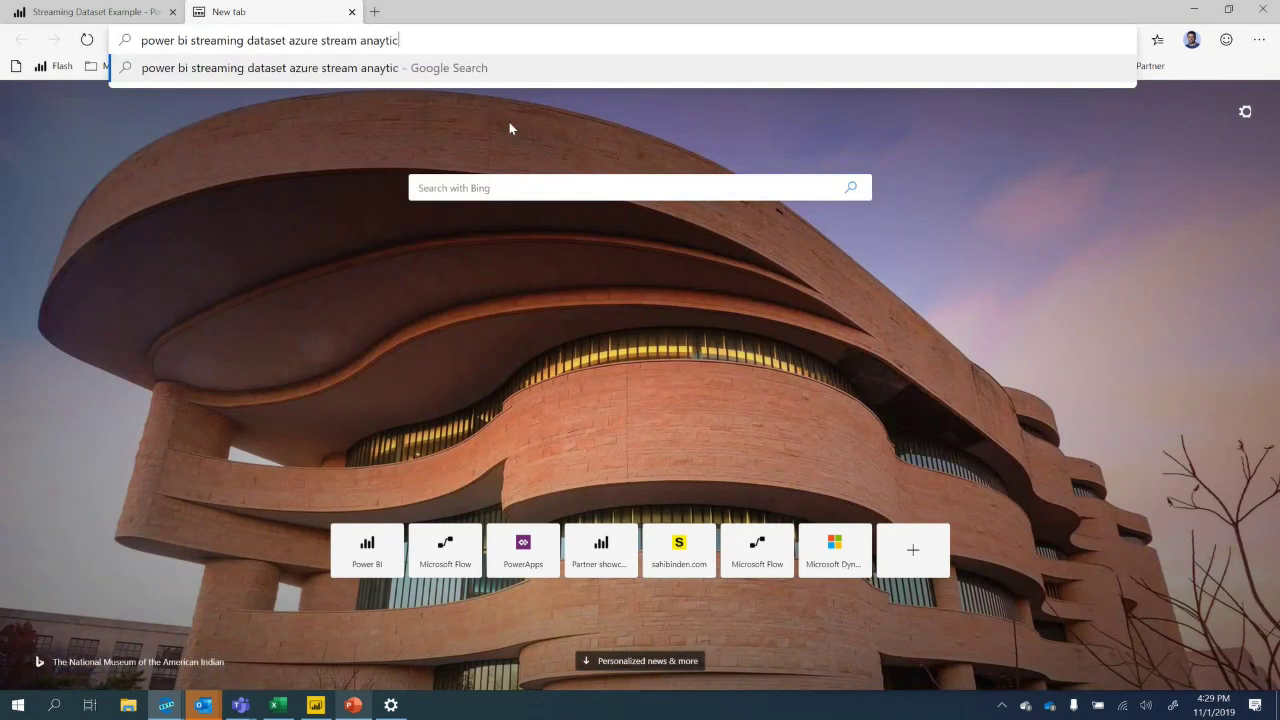
pyautogui.write('s')
pyautogui.press('Return')
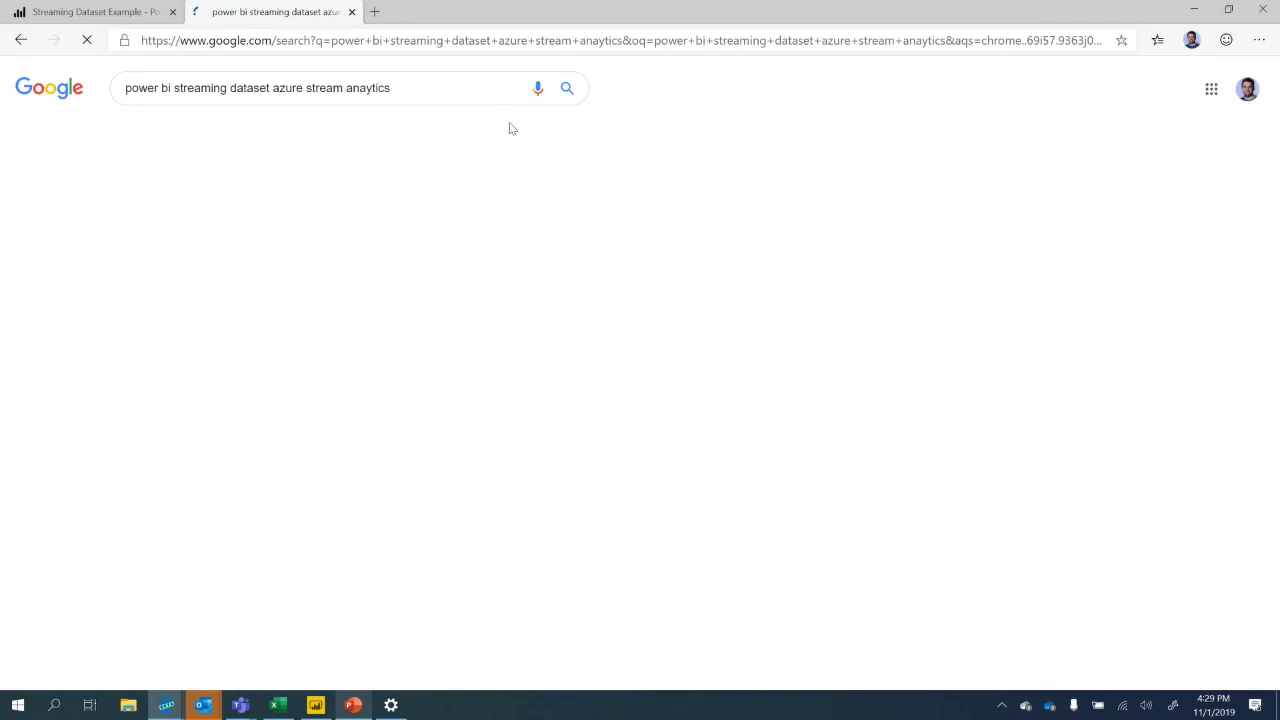
pyautogui.keyDown('ctrl'); pyautogui.click(337, 500); pyautogui.keyUp('ctrl')
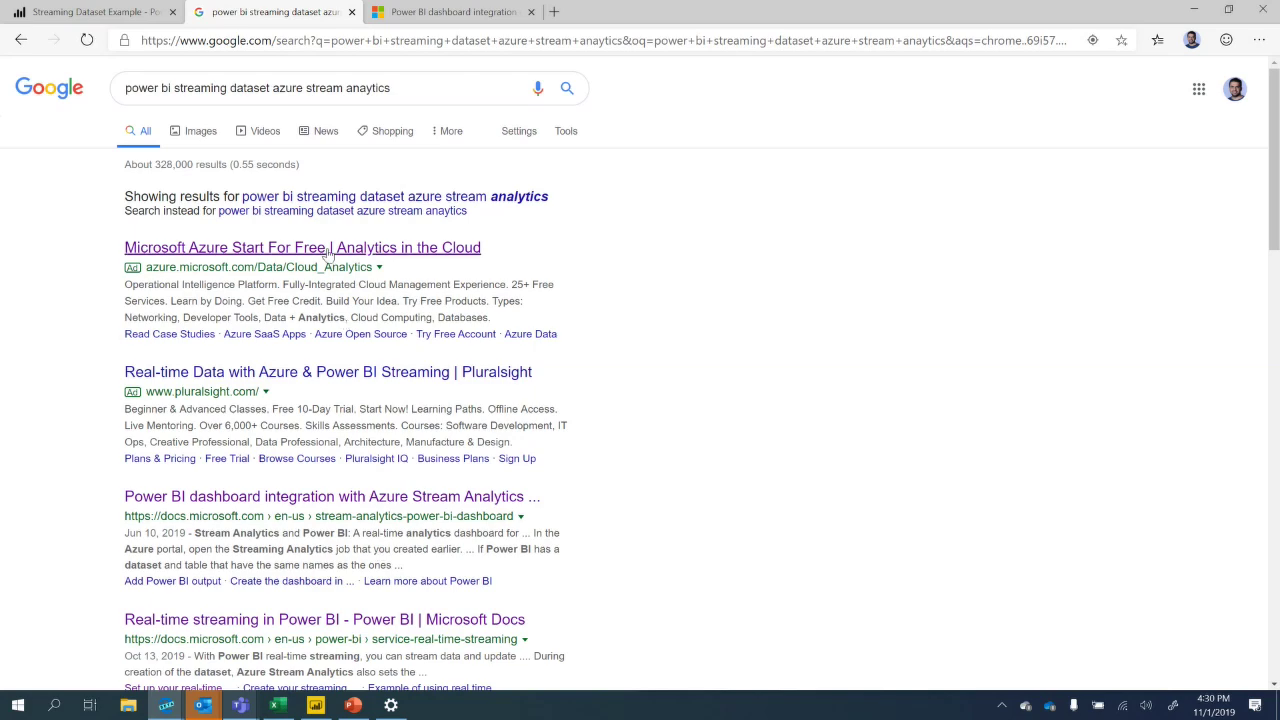
pyautogui.click(453, 15)
# Return to Power BI and open the API info of the webinarkisi dataset from the demo workspace's datasets.
pyautogui.click(90, 12)
pyautogui.click(410, 107)
pyautogui.click(410, 107)
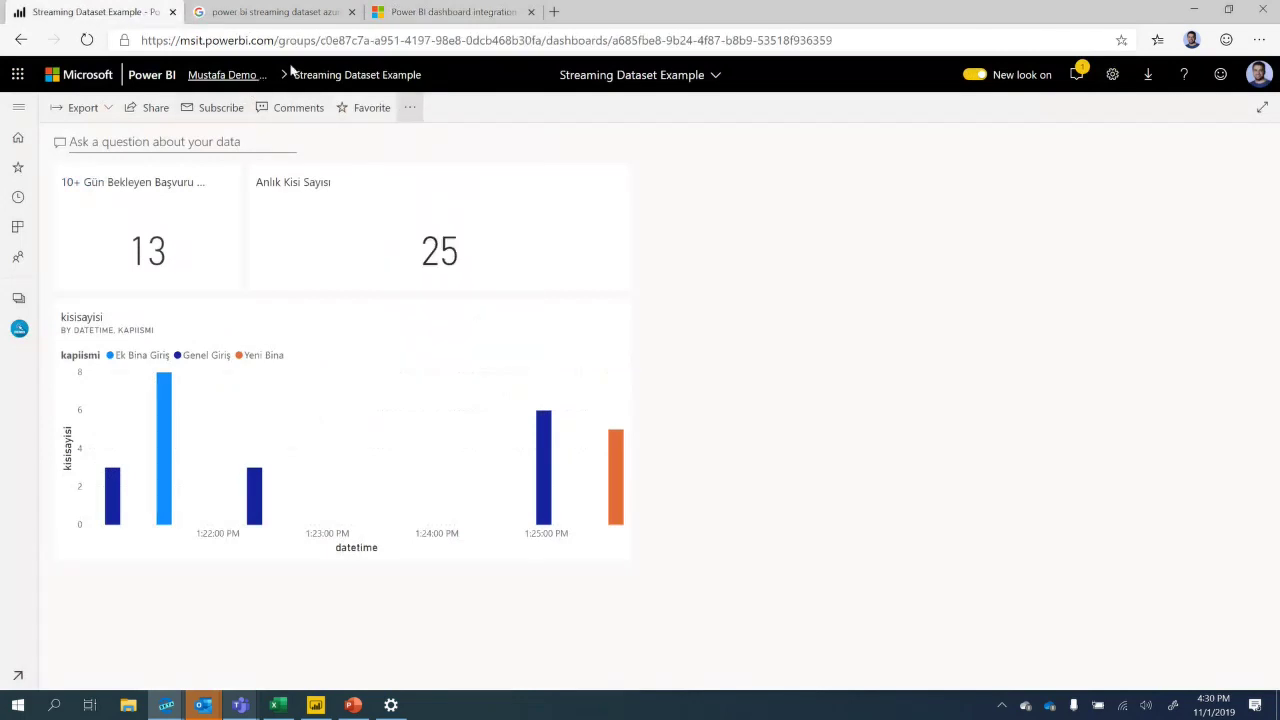
pyautogui.click(241, 75)
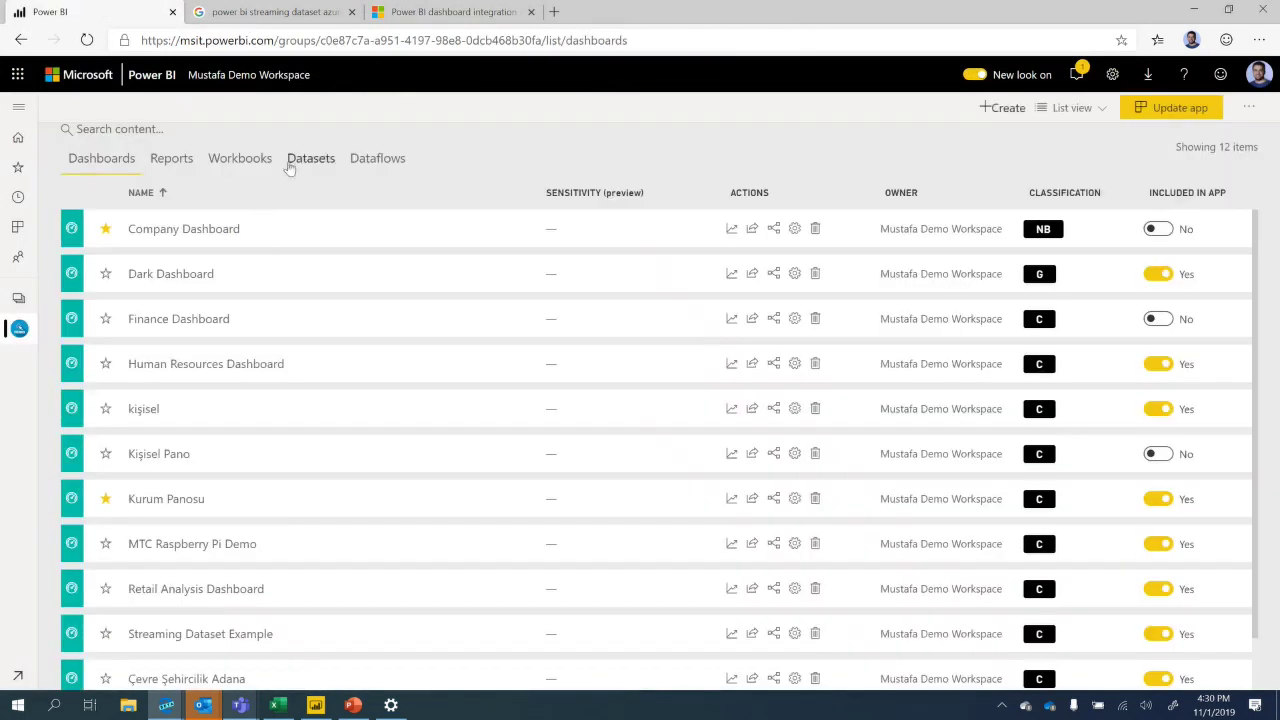
pyautogui.click(310, 158)
pyautogui.scroll(-10, 344, 510)
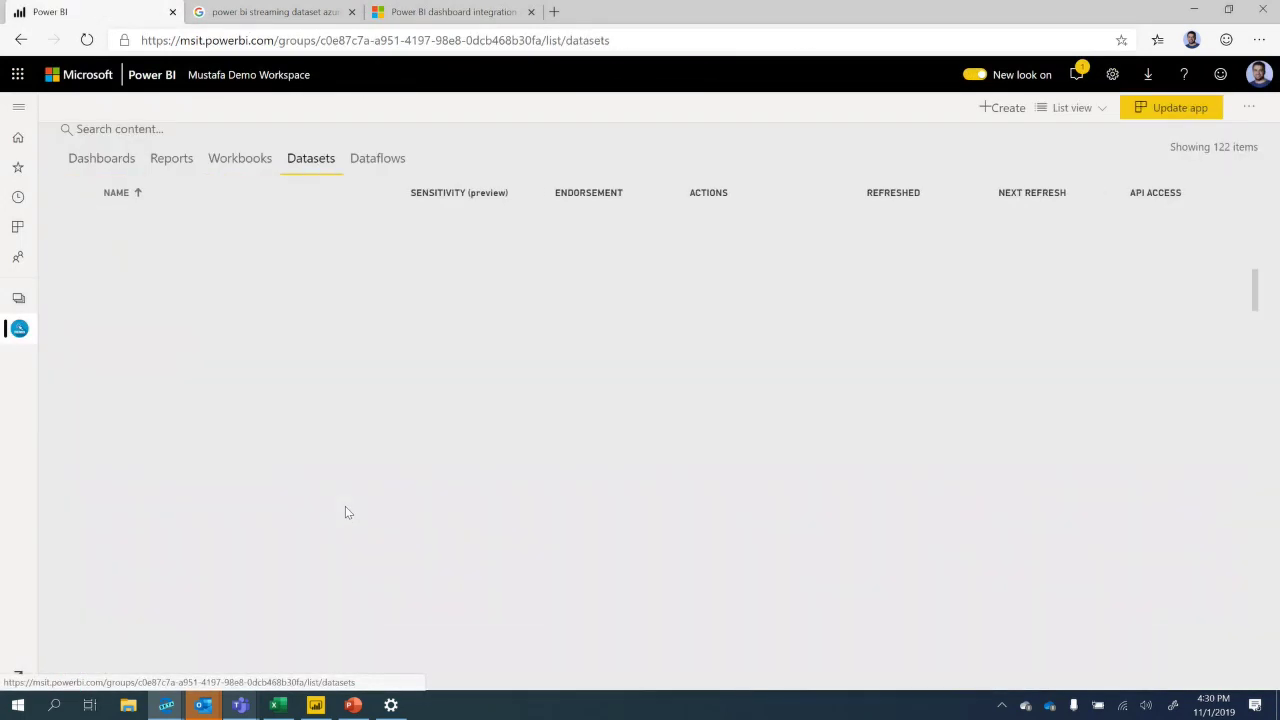
pyautogui.scroll(-5, 345, 512)
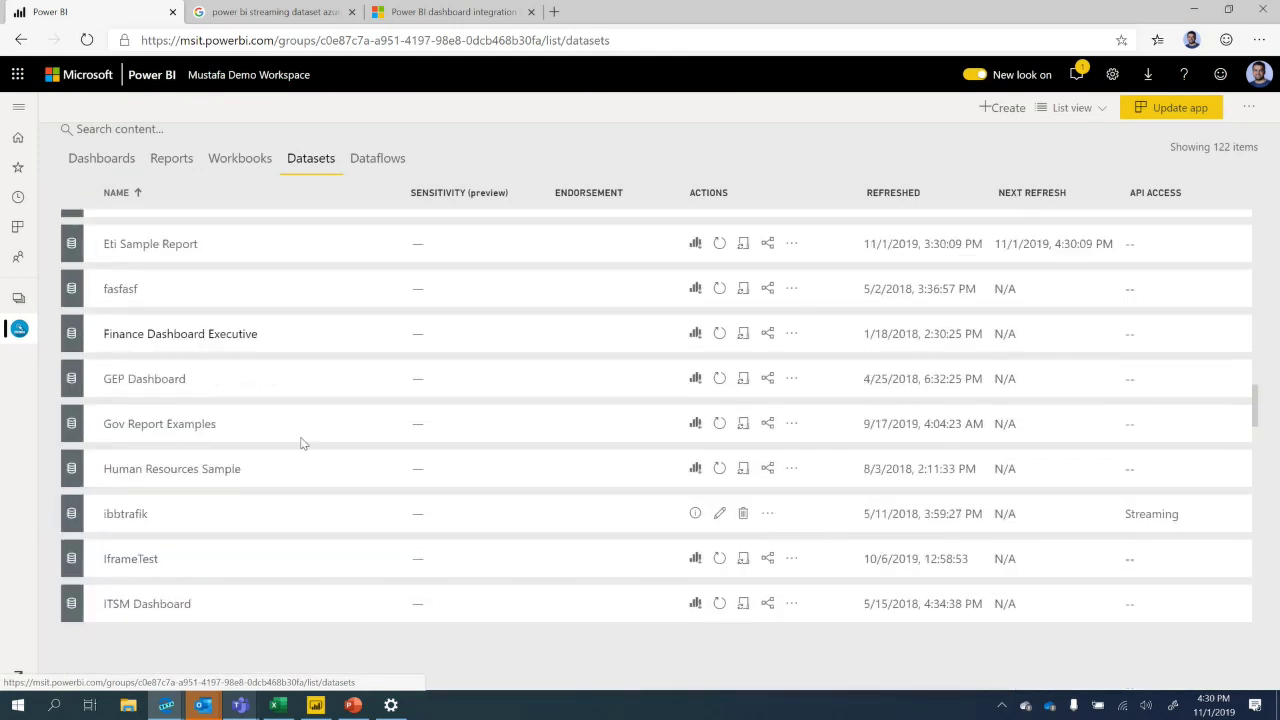
pyautogui.scroll(-4, 293, 445)
pyautogui.scroll(-10, 285, 461)
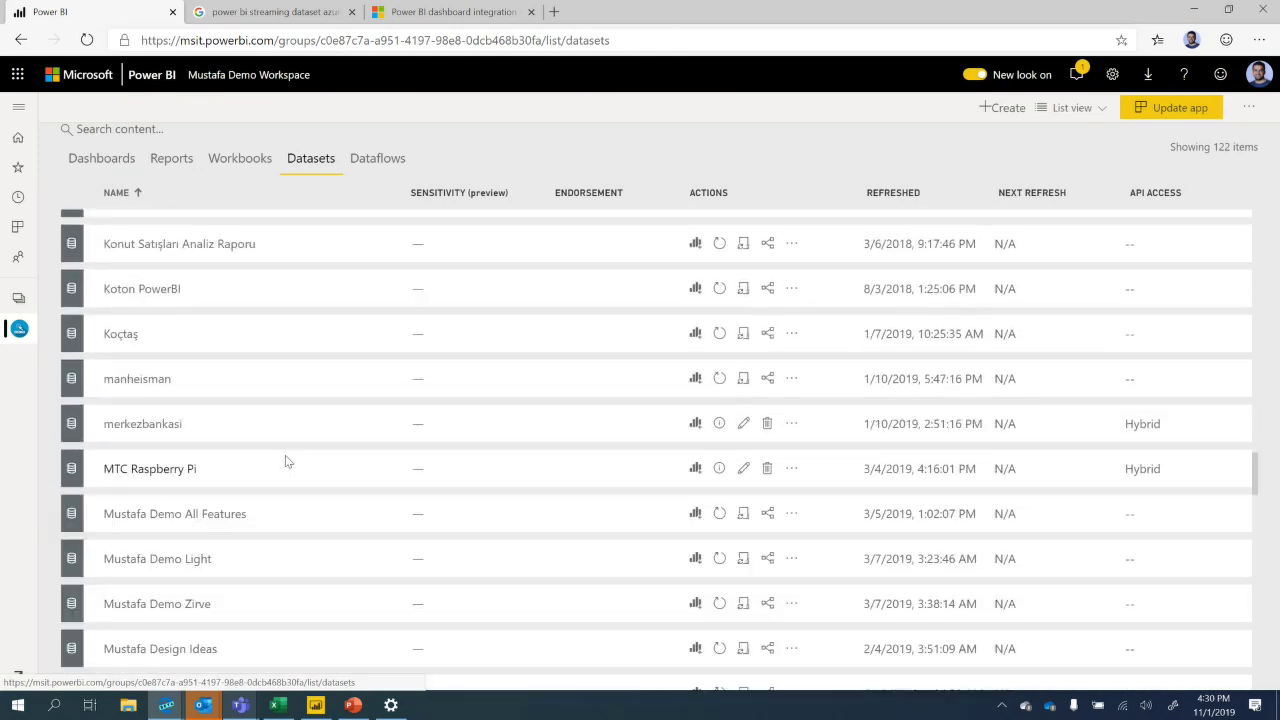
pyautogui.scroll(-8, 208, 473)
pyautogui.scroll(-5, 208, 473)
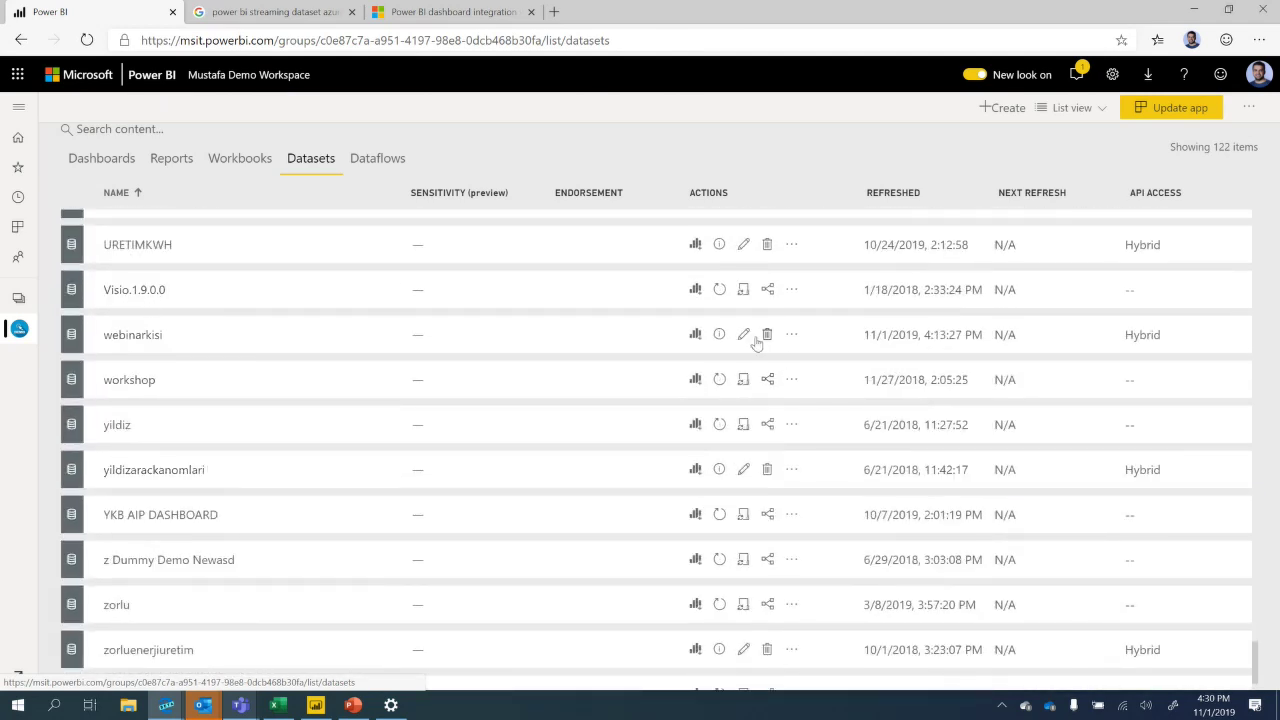
pyautogui.click(719, 336)
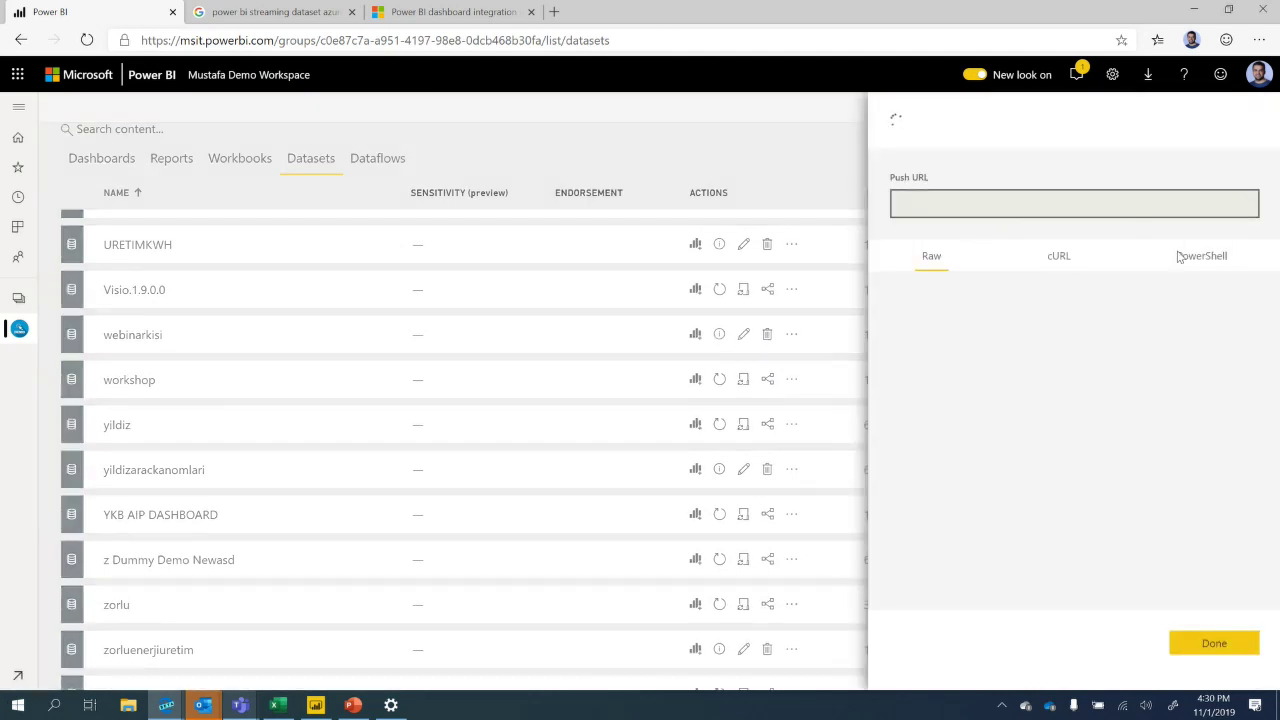
# Compare the PowerShell, cURL and Raw code samples for sending data to the webinarkisi dataset.
pyautogui.click(1191, 304)
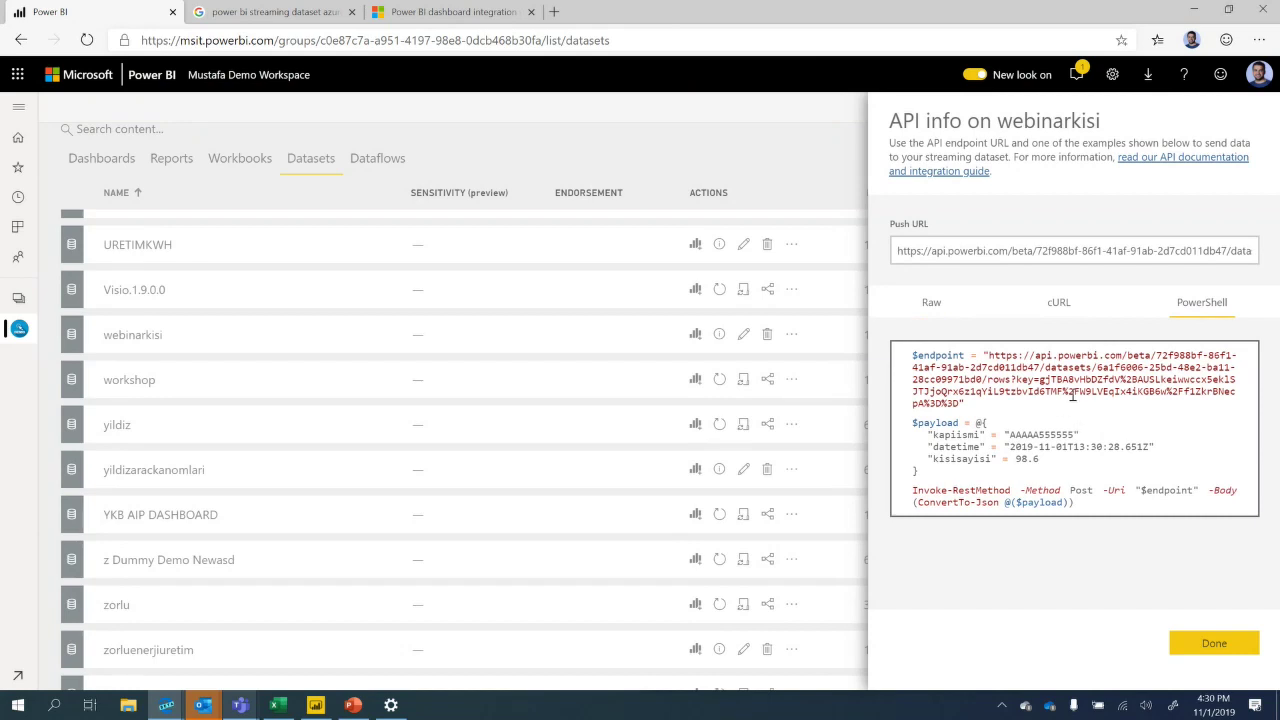
pyautogui.click(1058, 307)
pyautogui.click(1207, 316)
pyautogui.click(940, 305)
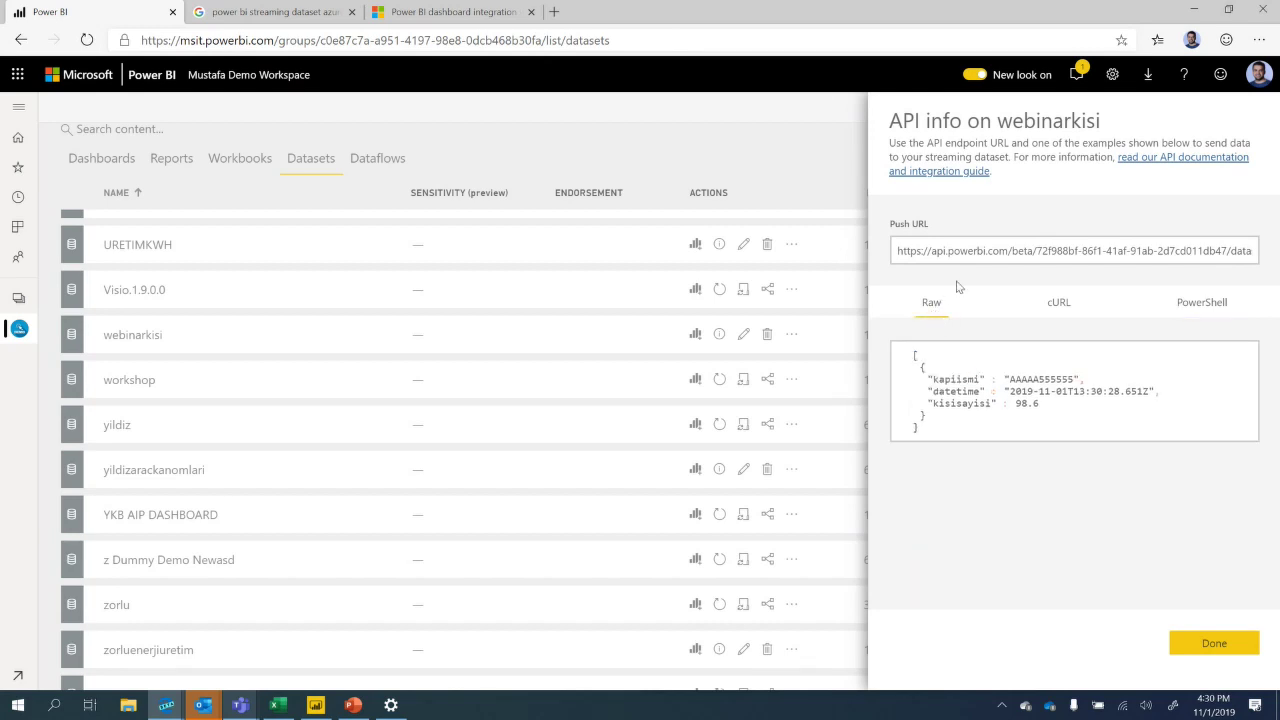
# Select the full push URL of webinarkisi and the entire raw JSON sample payload.
pyautogui.click(898, 251)
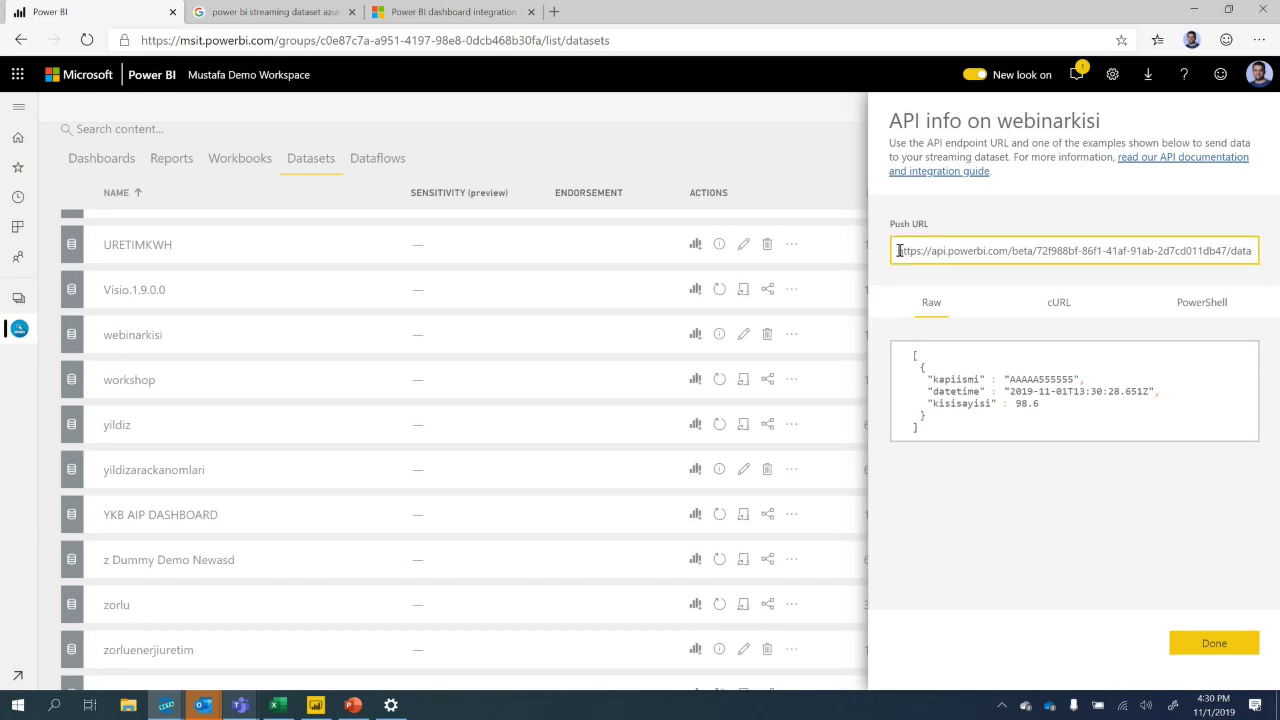
pyautogui.hotkey('ctrl', 'a')
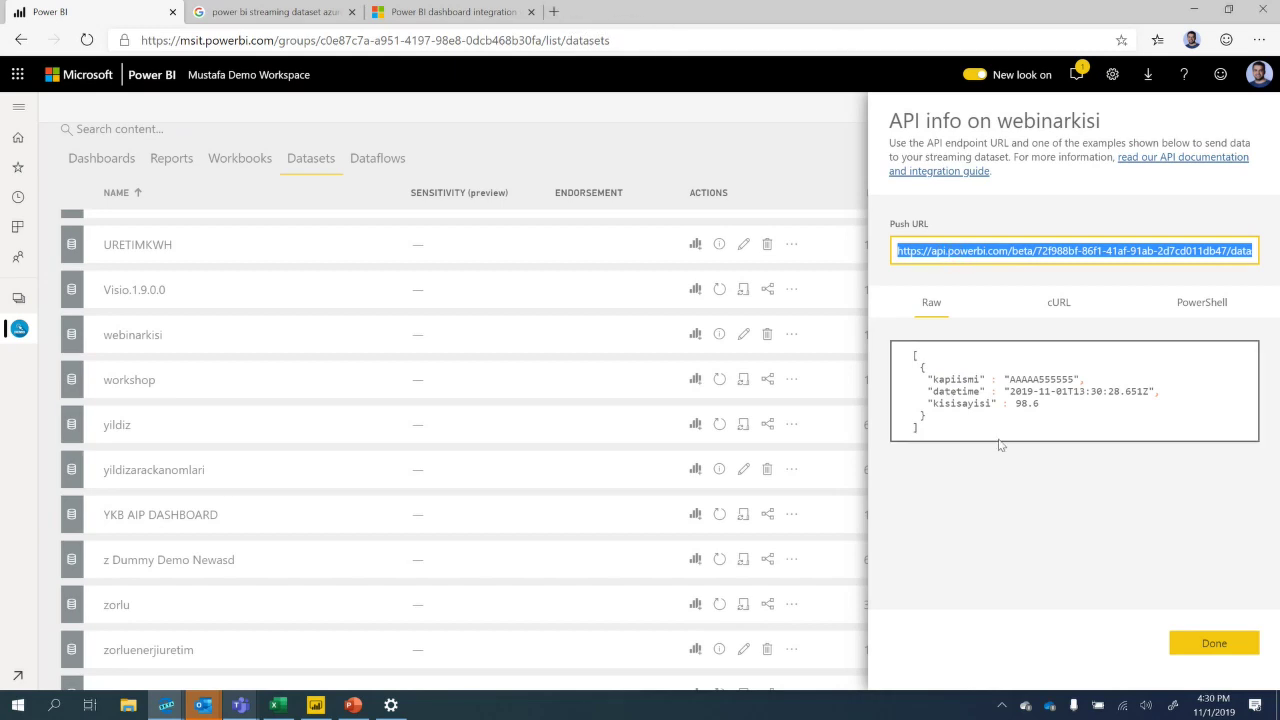
pyautogui.click(922, 436)
pyautogui.hotkey('ctrl', 'a')
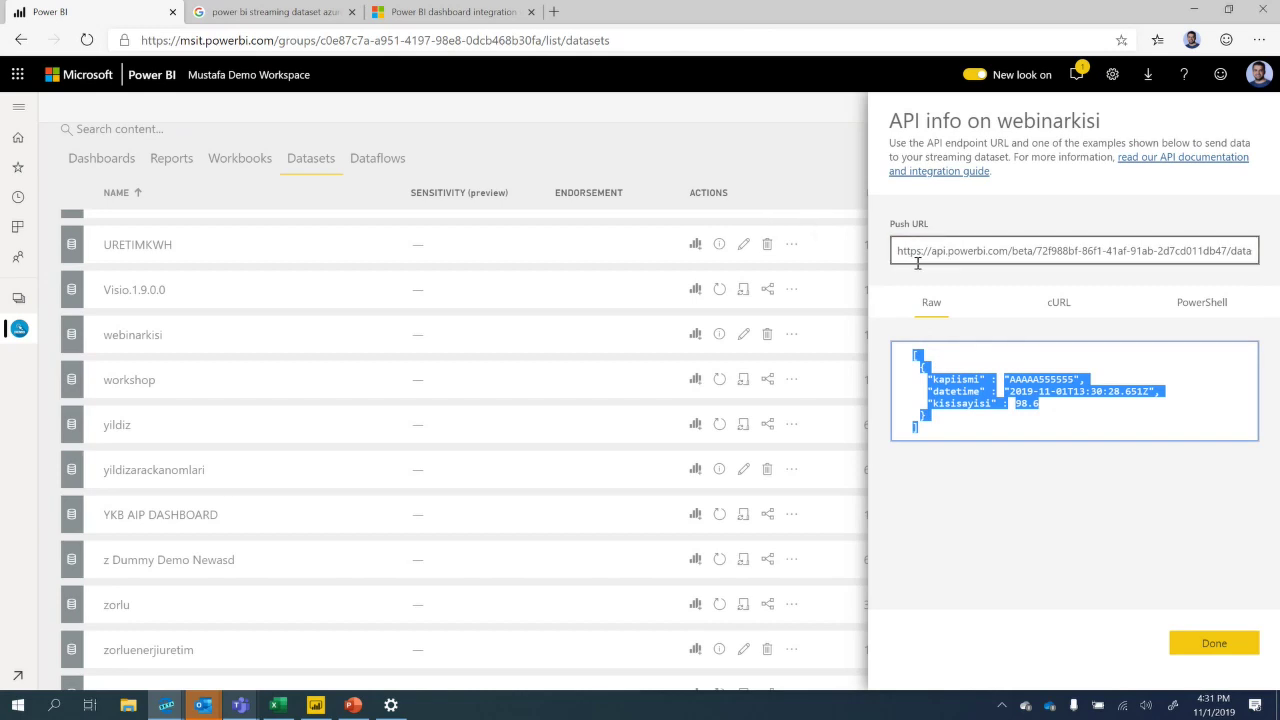
# Examine the Stream Analytics and Power BI article through to its instructions for adding a custom streaming data tile.
pyautogui.click(409, 16)
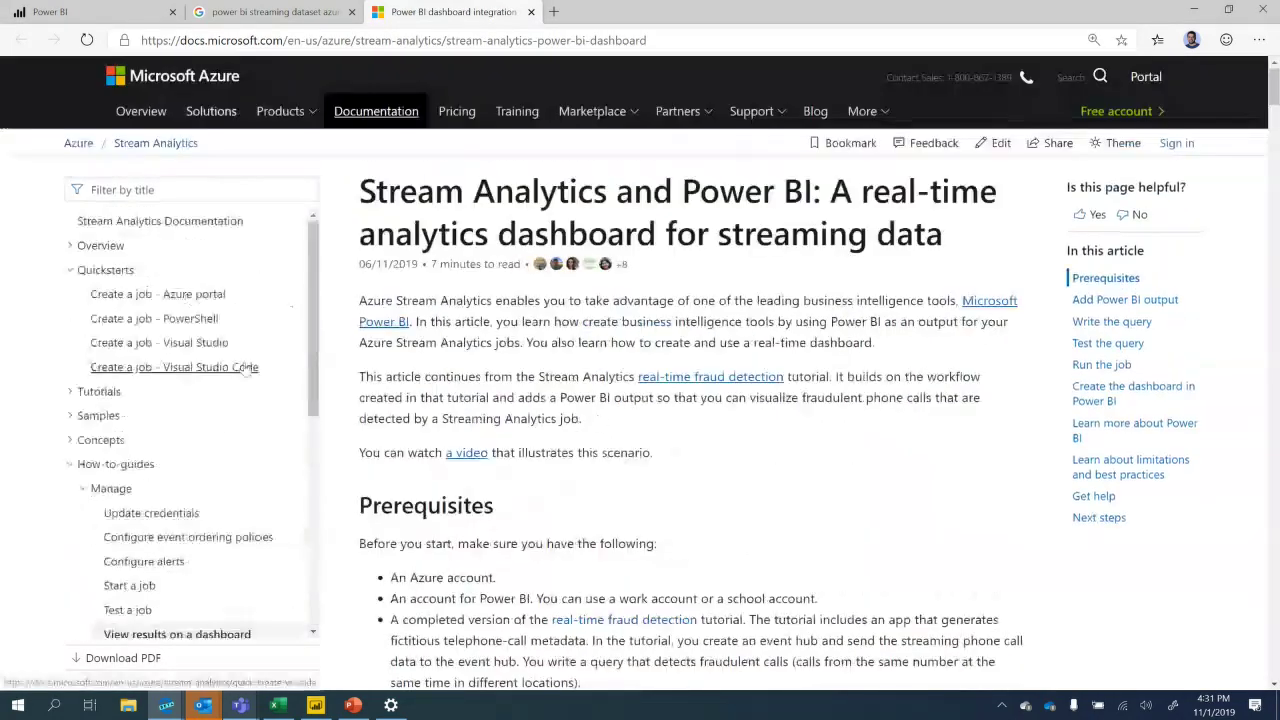
pyautogui.scroll(-4, 602, 372)
pyautogui.scroll(-20, 602, 372)
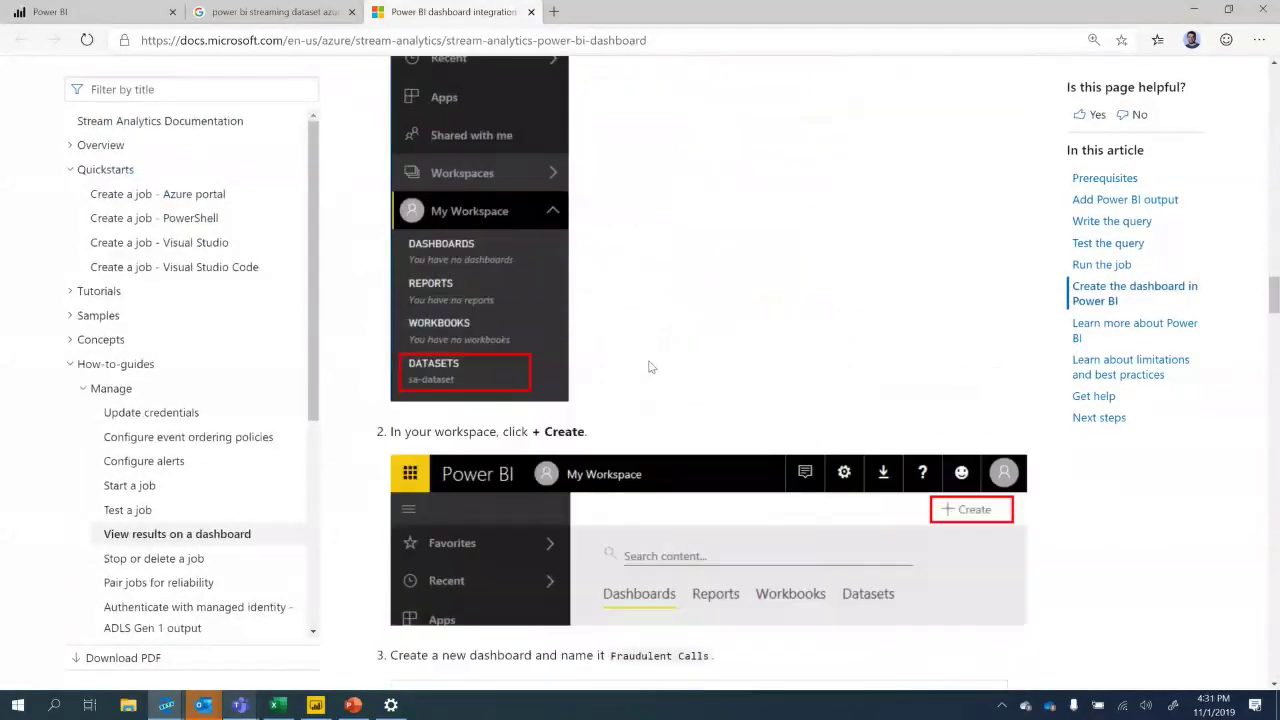
pyautogui.scroll(-2, 650, 365)
pyautogui.scroll(-10, 655, 365)
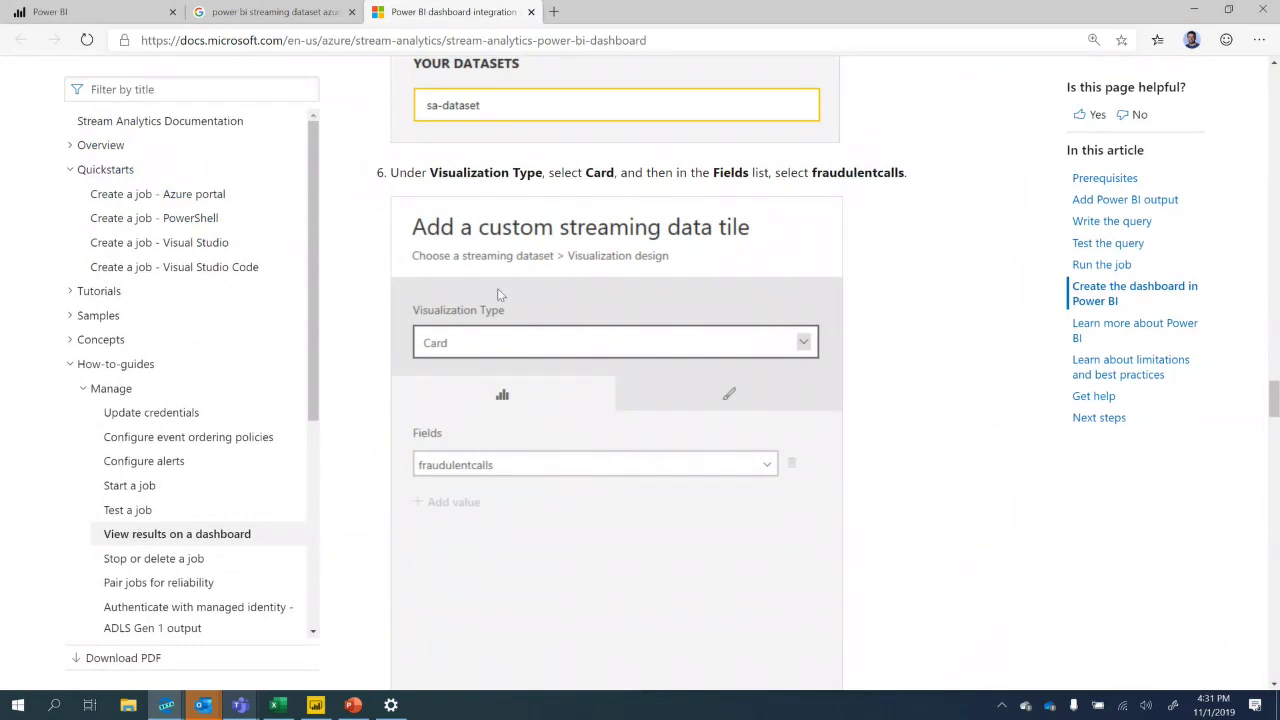
# Examine the article's custom streaming tile steps and the SQL query in its Write the query section.
pyautogui.scroll(-10, 497, 288)
pyautogui.scroll(-8, 507, 310)
pyautogui.scroll(4, 460, 480)
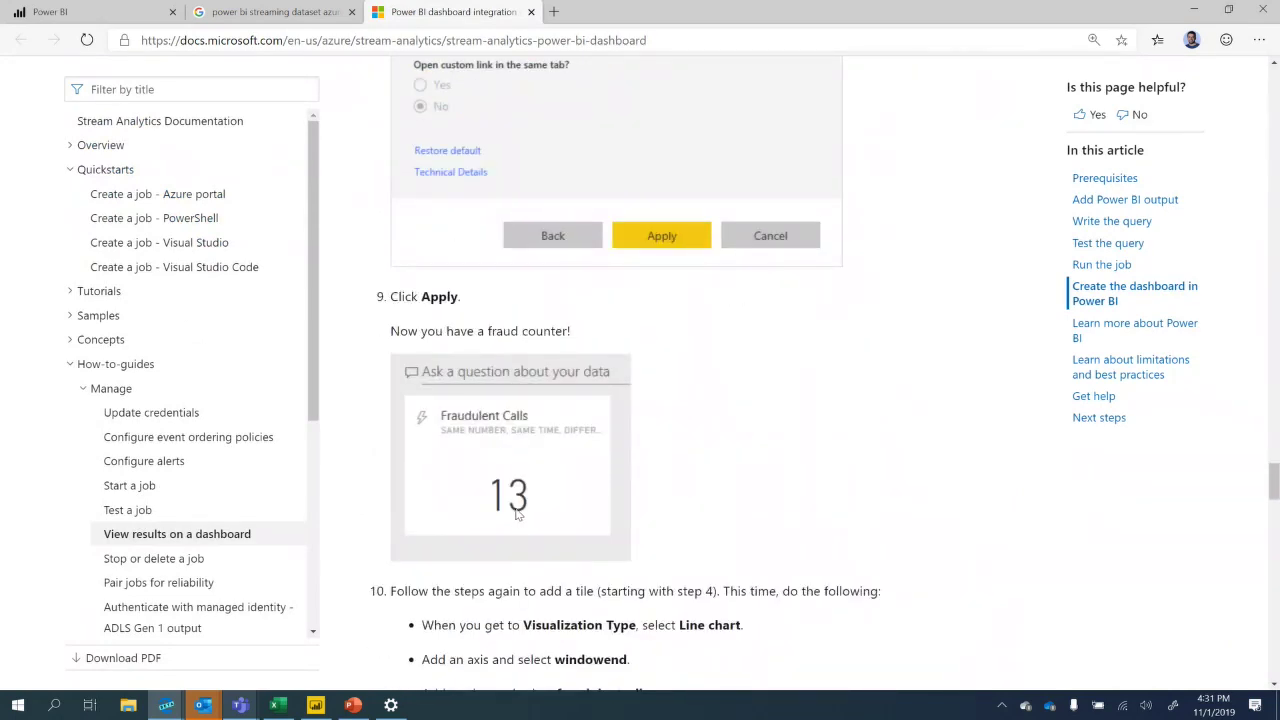
pyautogui.scroll(10, 516, 513)
pyautogui.scroll(20, 520, 508)
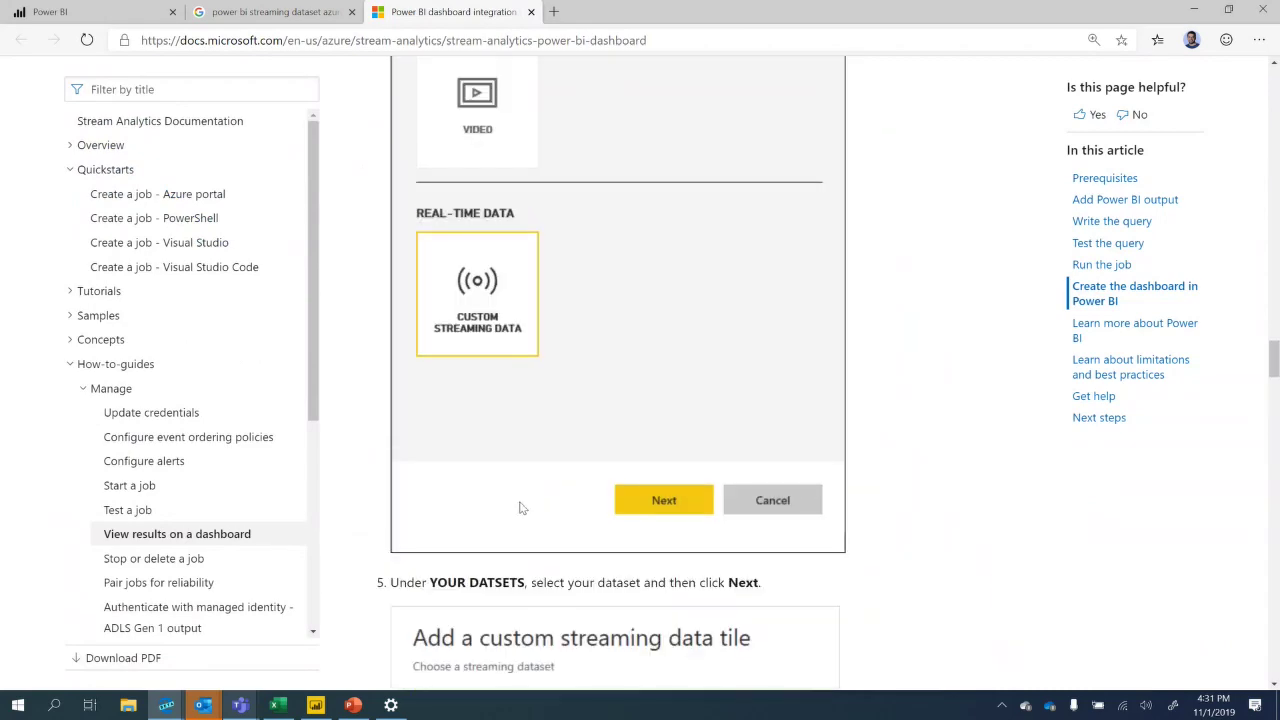
pyautogui.scroll(5, 522, 508)
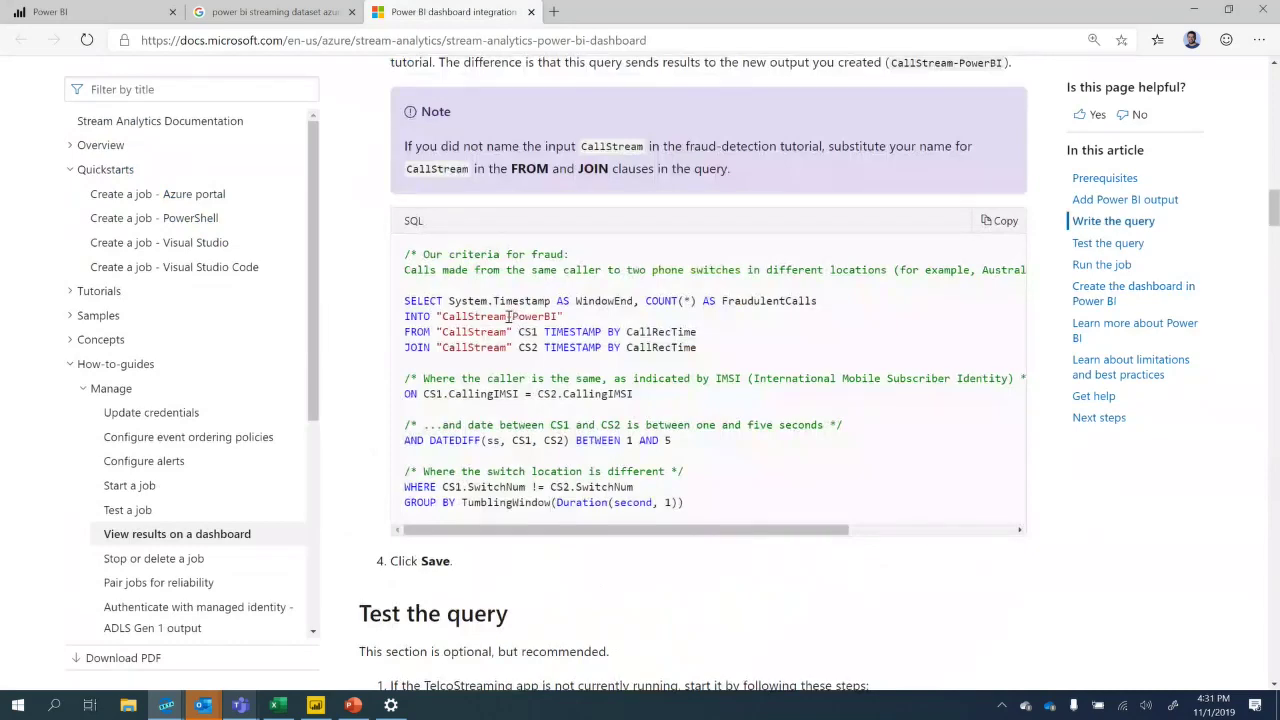
pyautogui.scroll(-1, 509, 316)
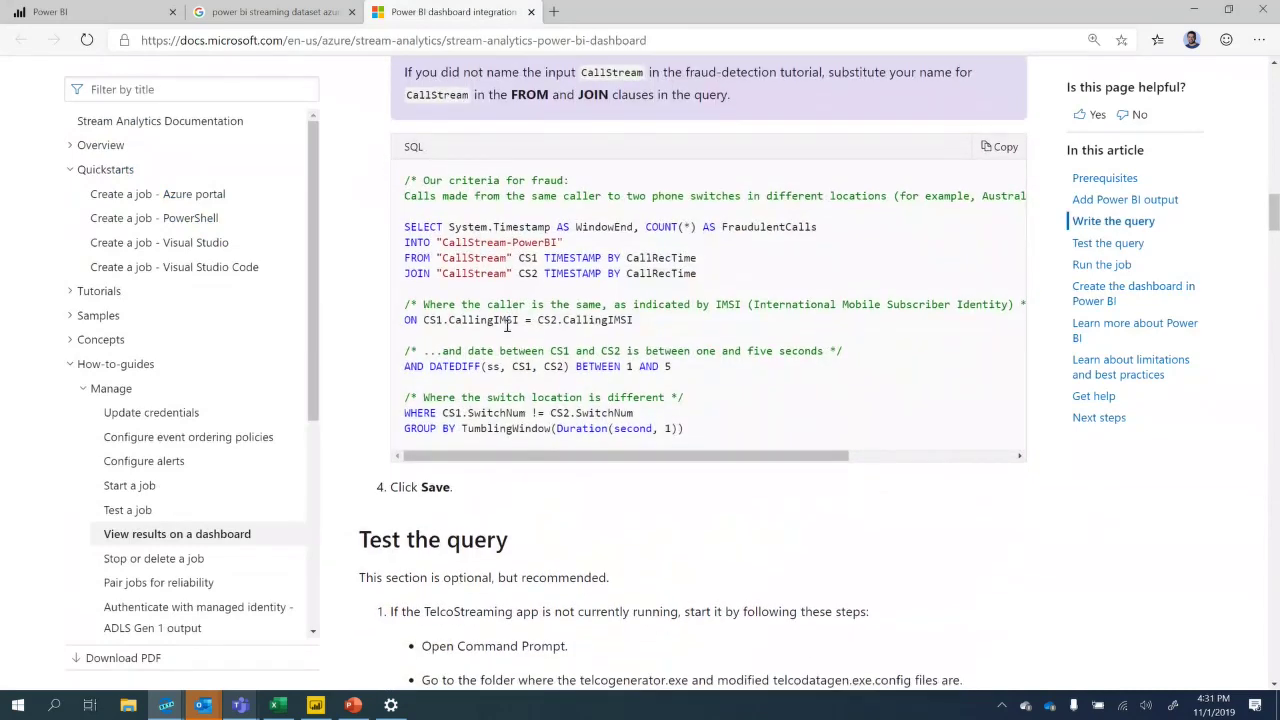
pyautogui.scroll(3, 507, 325)
pyautogui.scroll(-2, 507, 326)
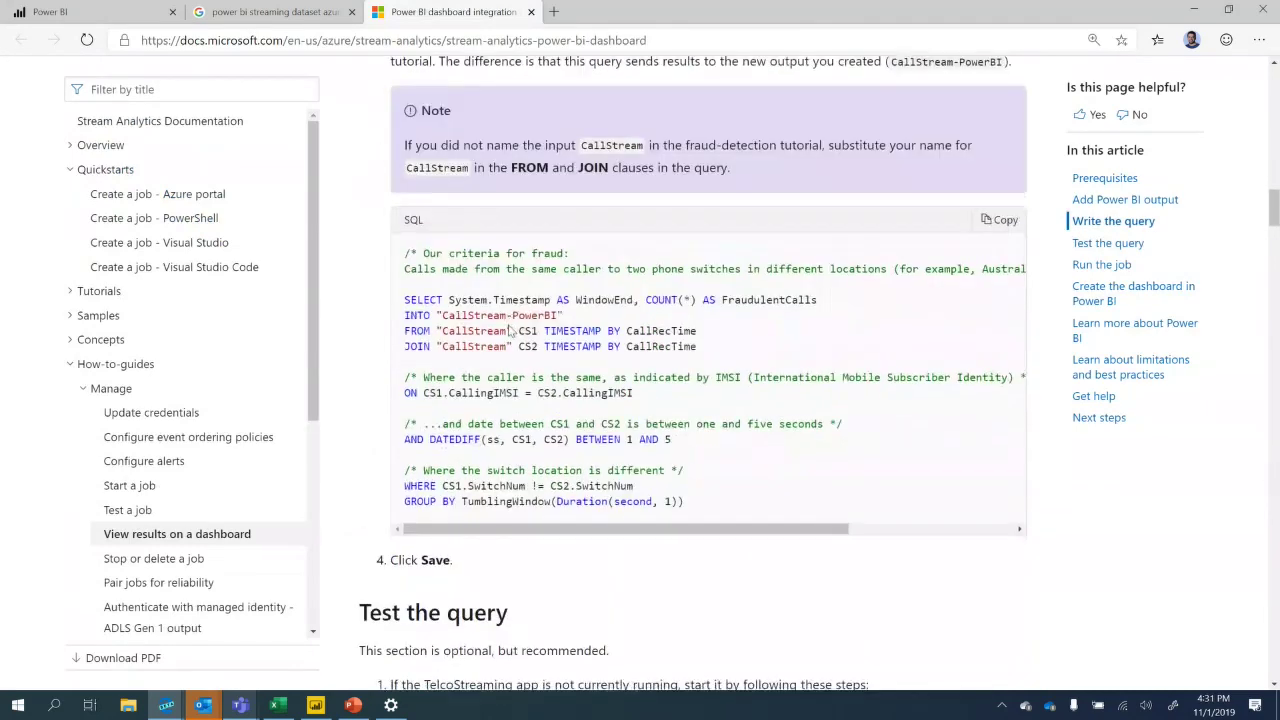
pyautogui.scroll(-3, 509, 331)
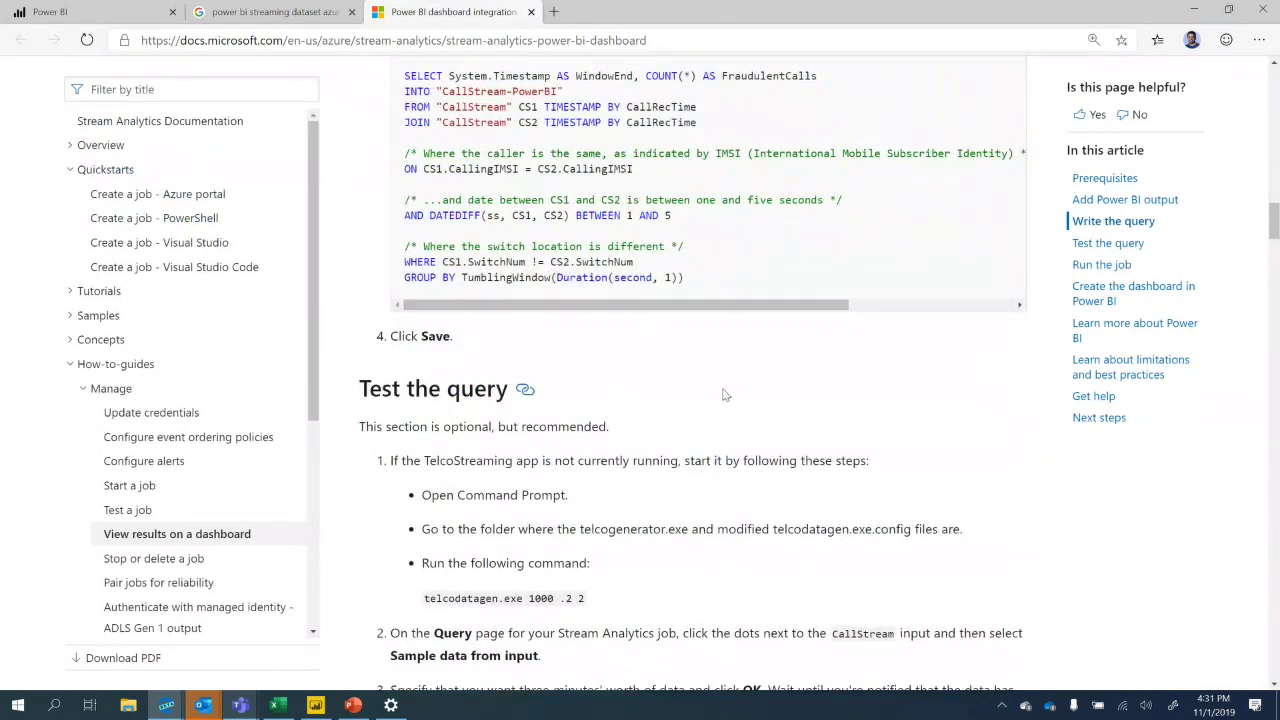
pyautogui.scroll(7, 725, 395)
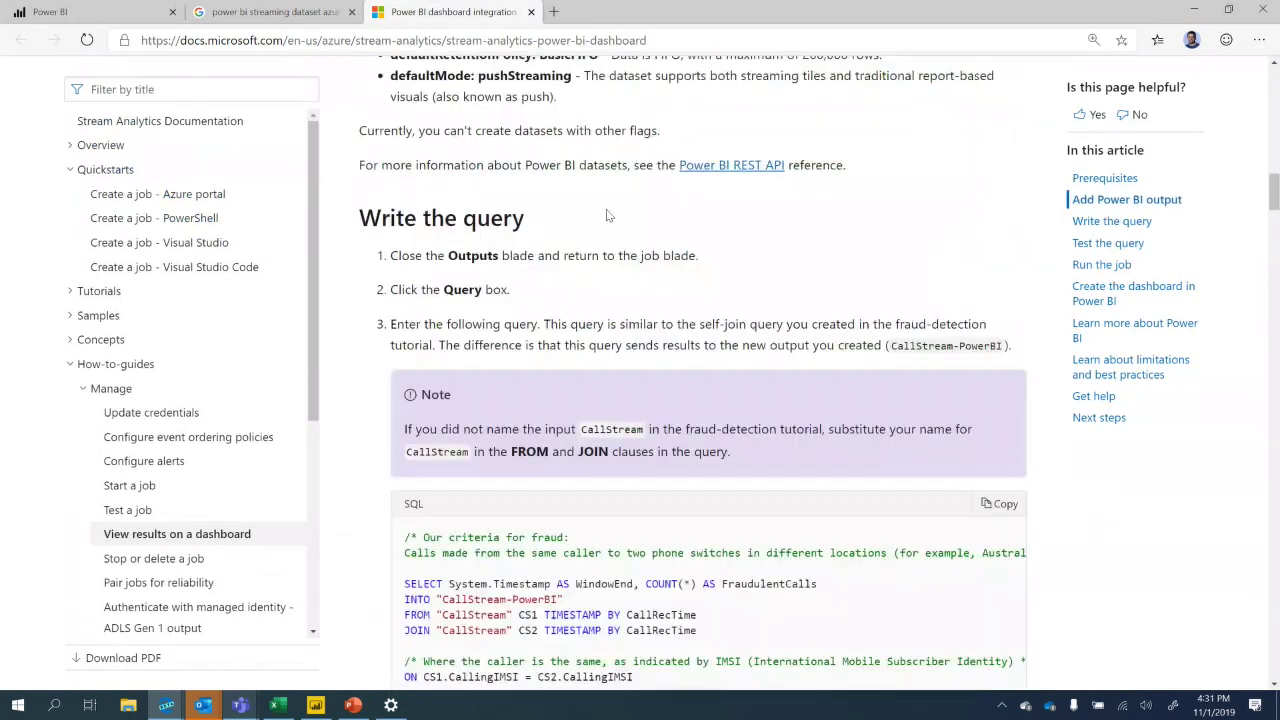
pyautogui.click(270, 12)
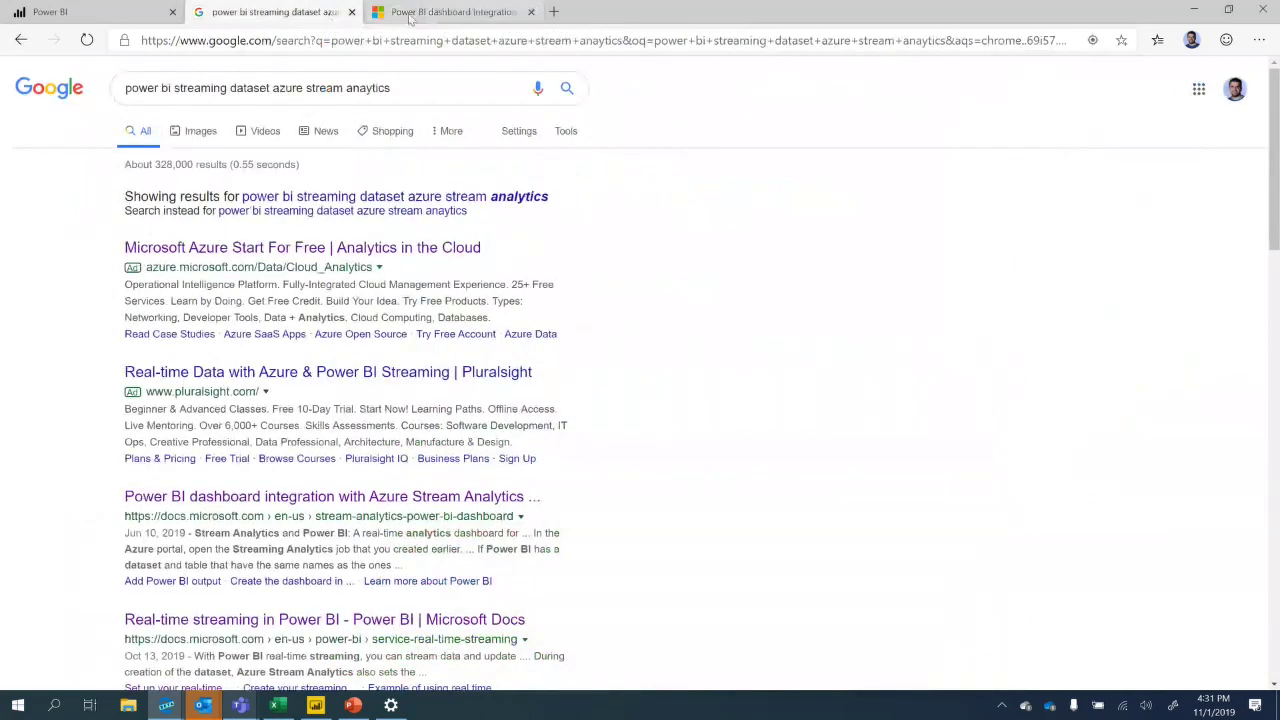
pyautogui.hotkey('ctrl', 'shift', 'Tab')
pyautogui.click(553, 11)
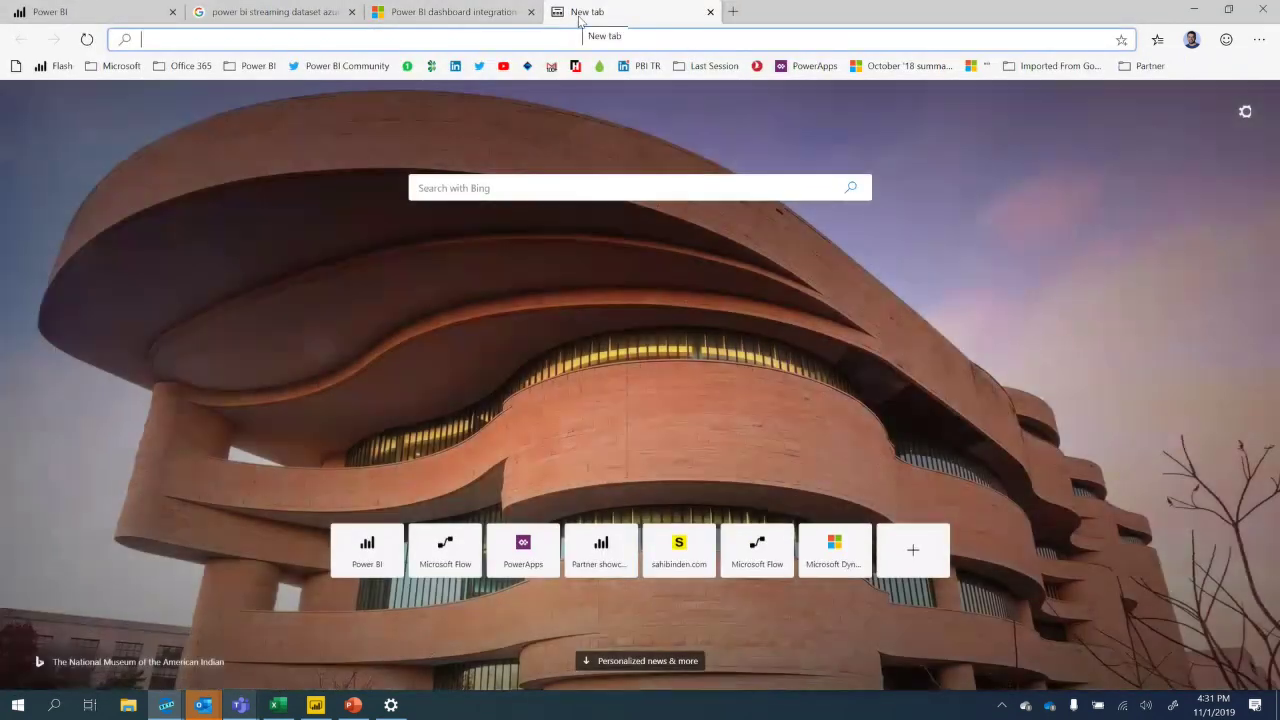
pyautogui.middleClick(580, 20)
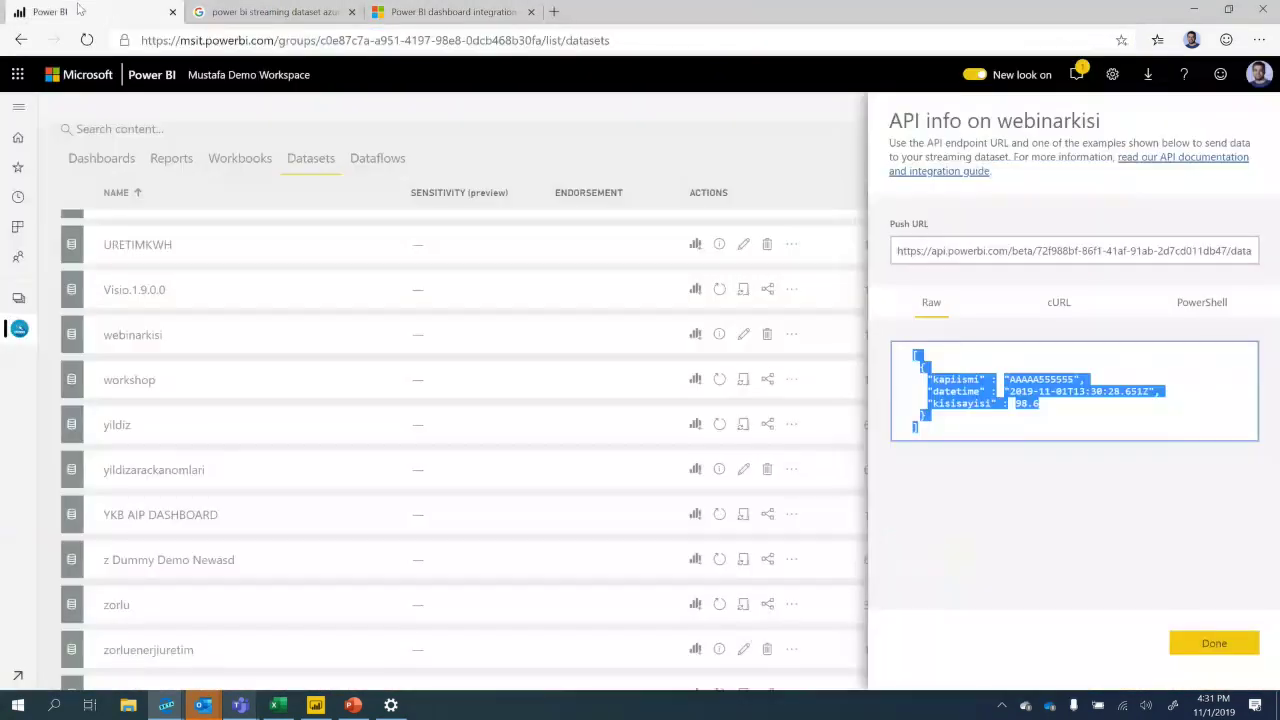
pyautogui.click(273, 25)
# Switch to the Microsoft Flow window, dismiss the run confirmation and open the details and run history of the dataTOpowerbi flow.
pyautogui.press('super+Down')
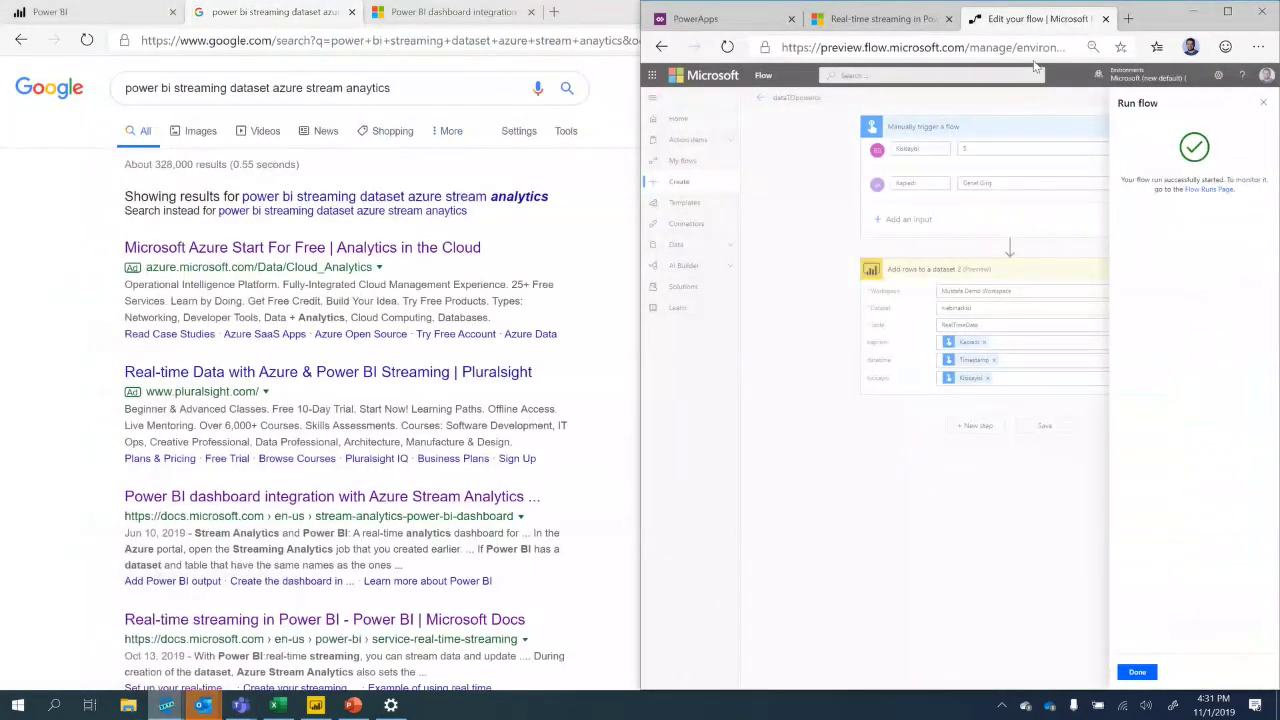
pyautogui.click(1227, 11)
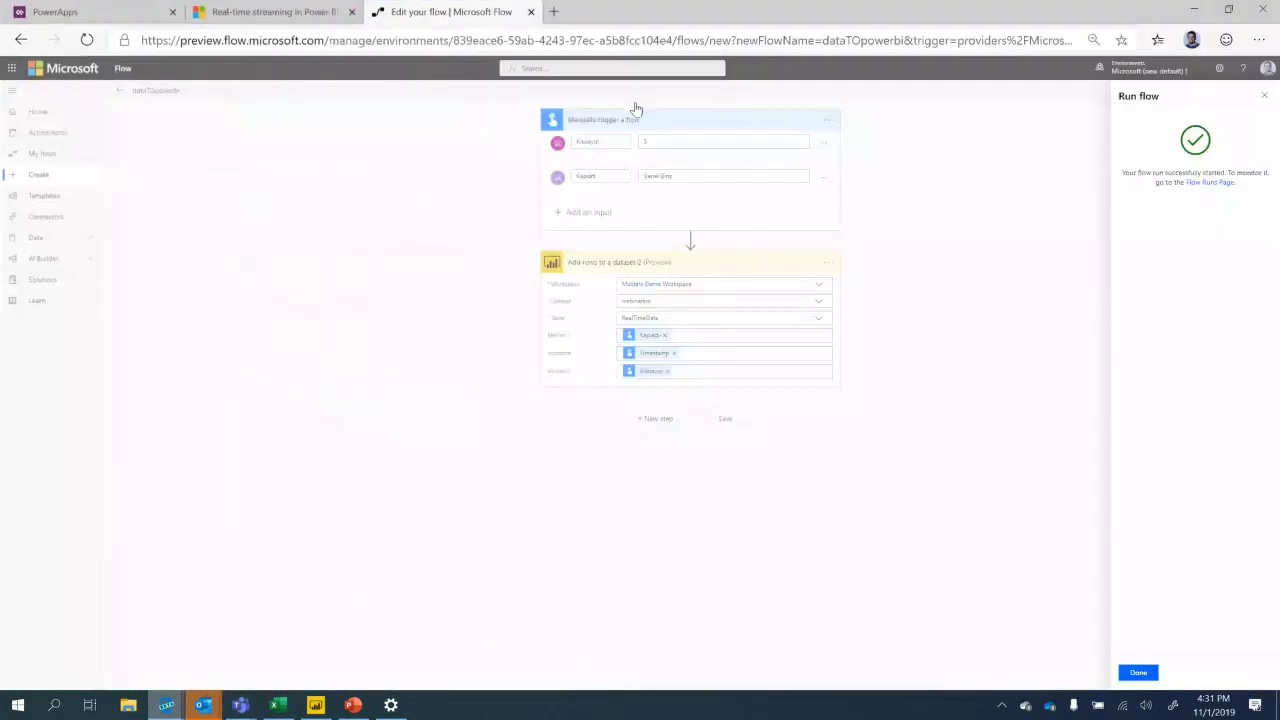
pyautogui.click(1138, 672)
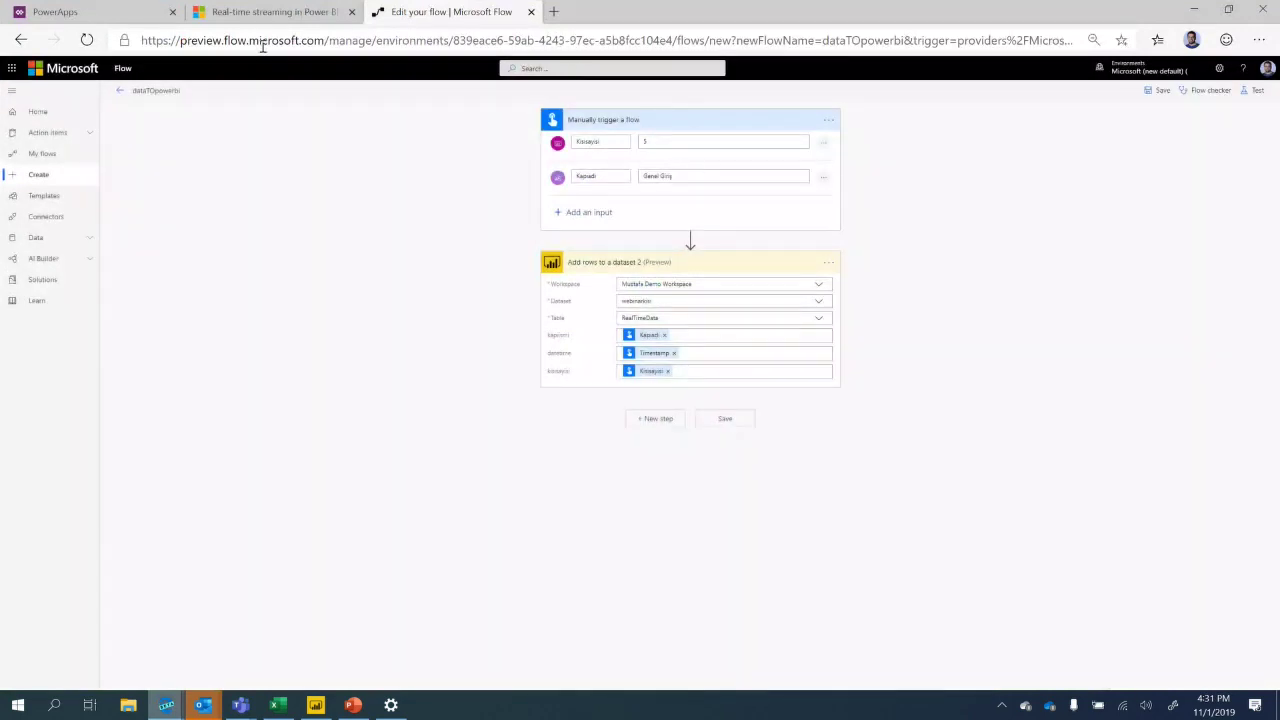
pyautogui.click(118, 89)
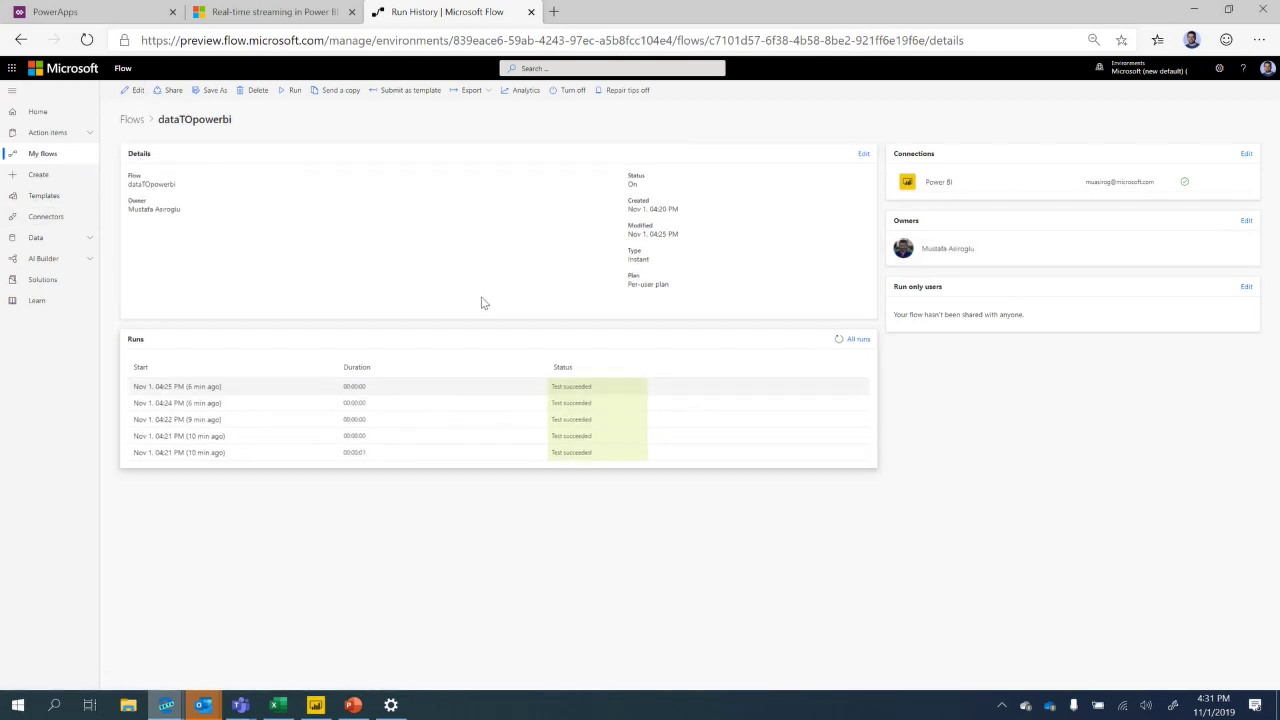
pyautogui.click(134, 90)
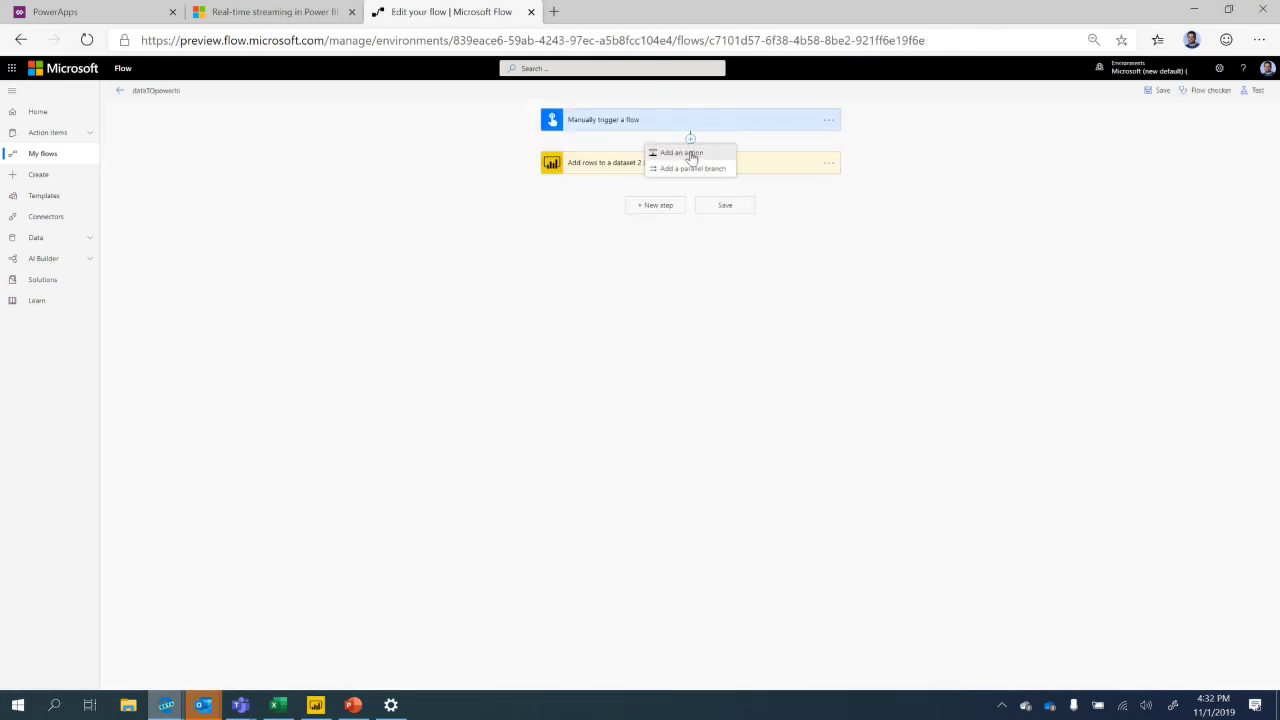
pyautogui.click(692, 156)
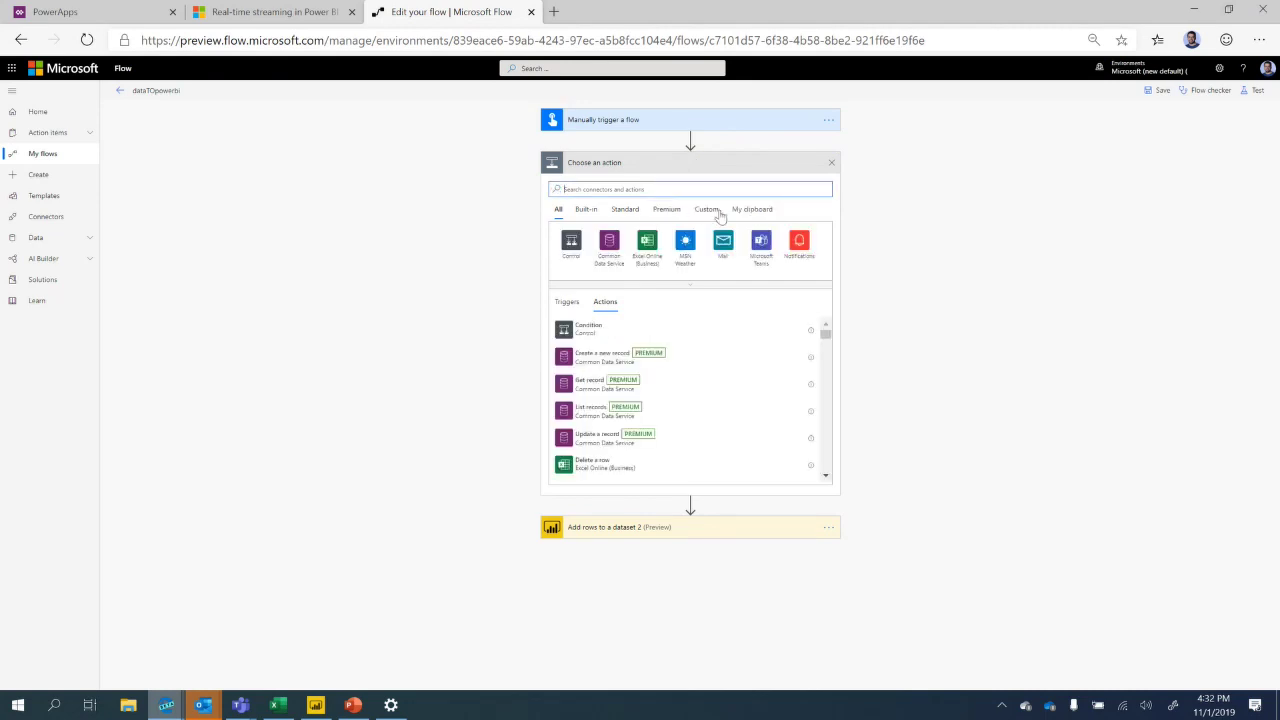
pyautogui.click(828, 120)
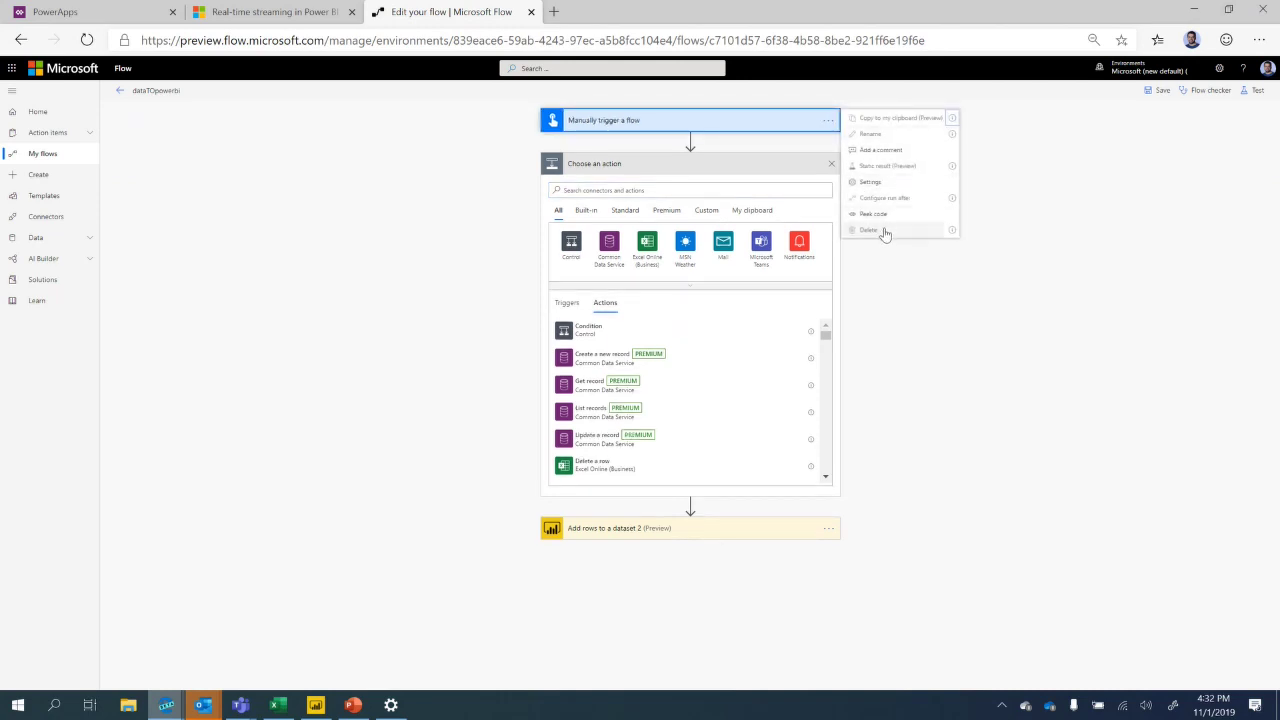
pyautogui.click(791, 127)
pyautogui.click(683, 122)
pyautogui.click(683, 122)
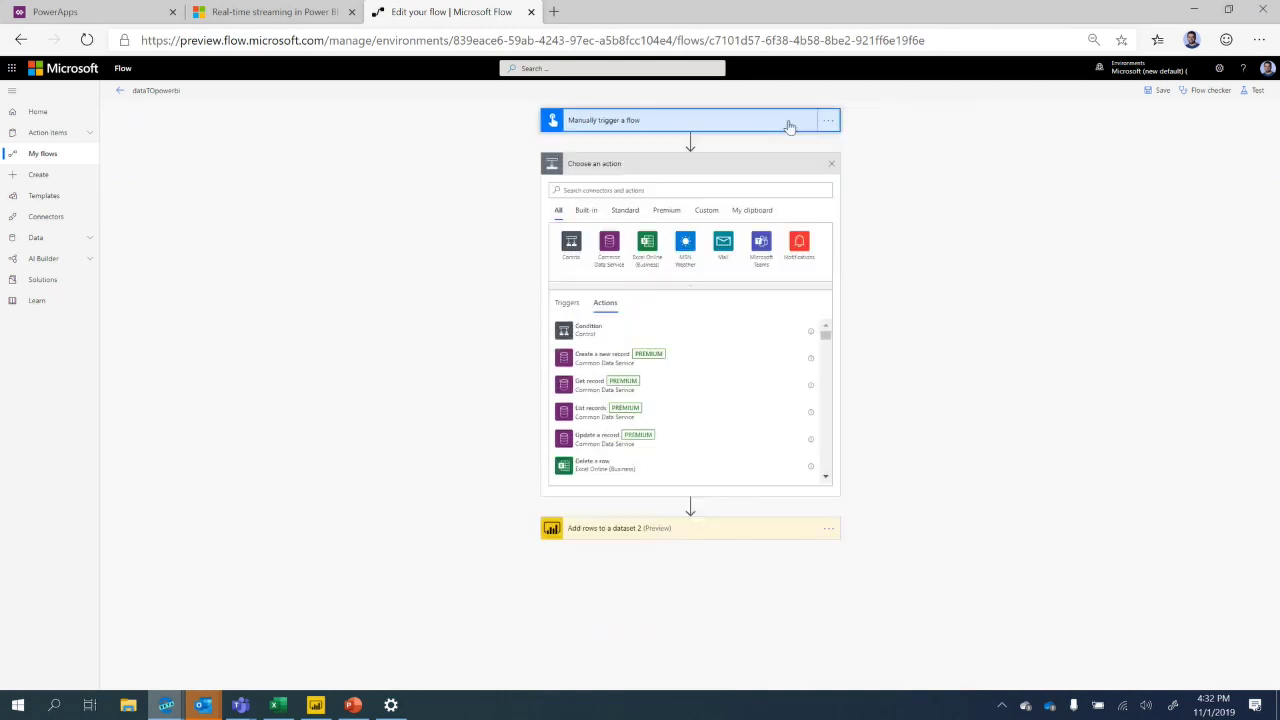
pyautogui.click(832, 164)
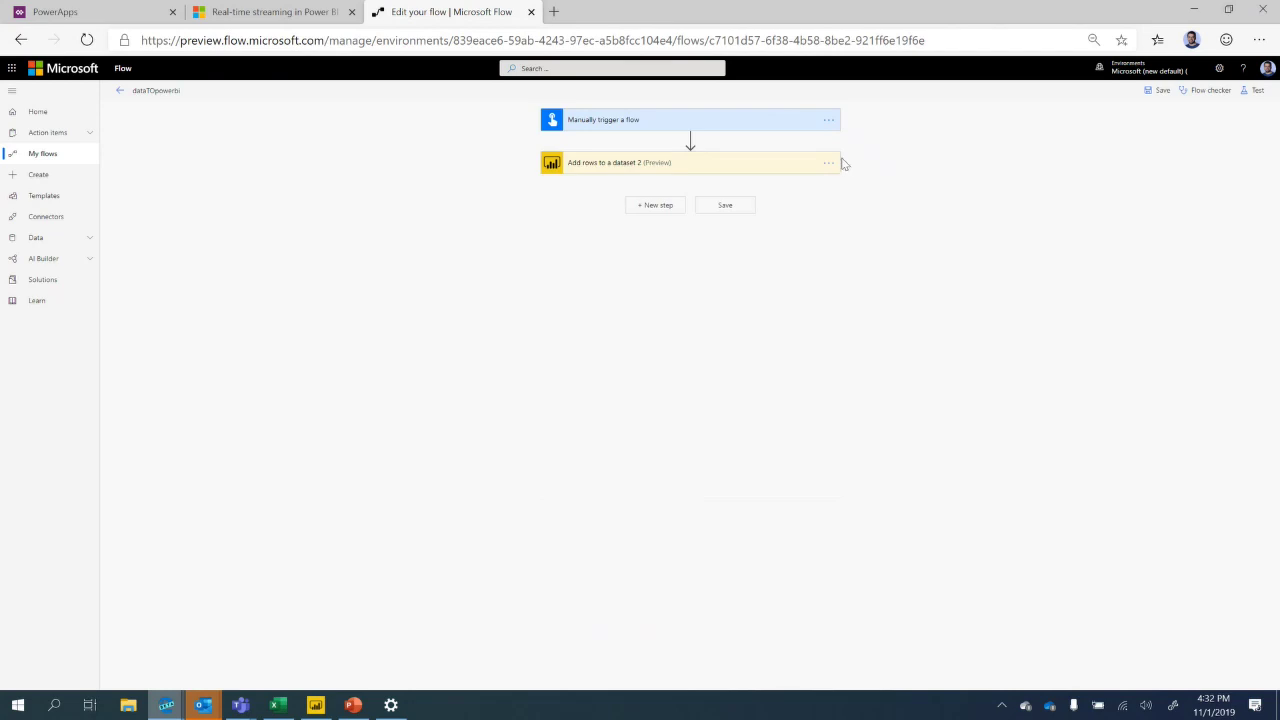
# From the list of flows, create a blank scheduled flow named streaming that repeats every 1 minute.
pyautogui.click(119, 91)
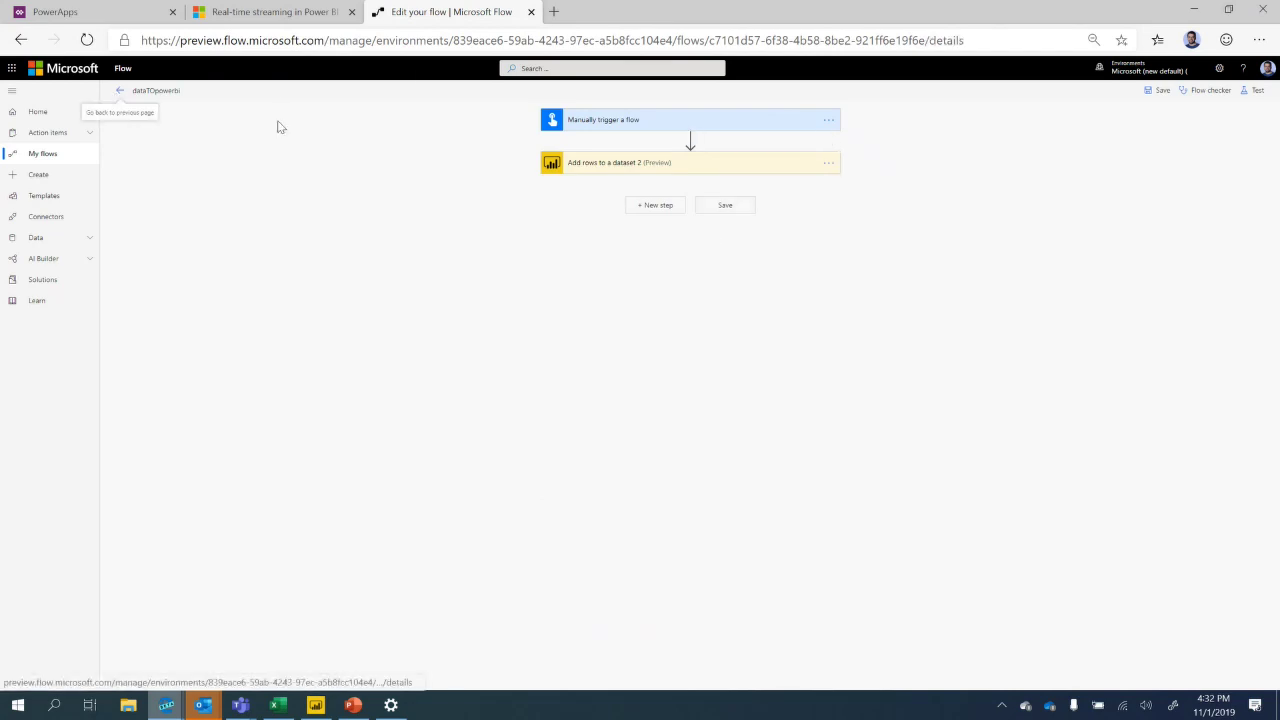
pyautogui.click(131, 119)
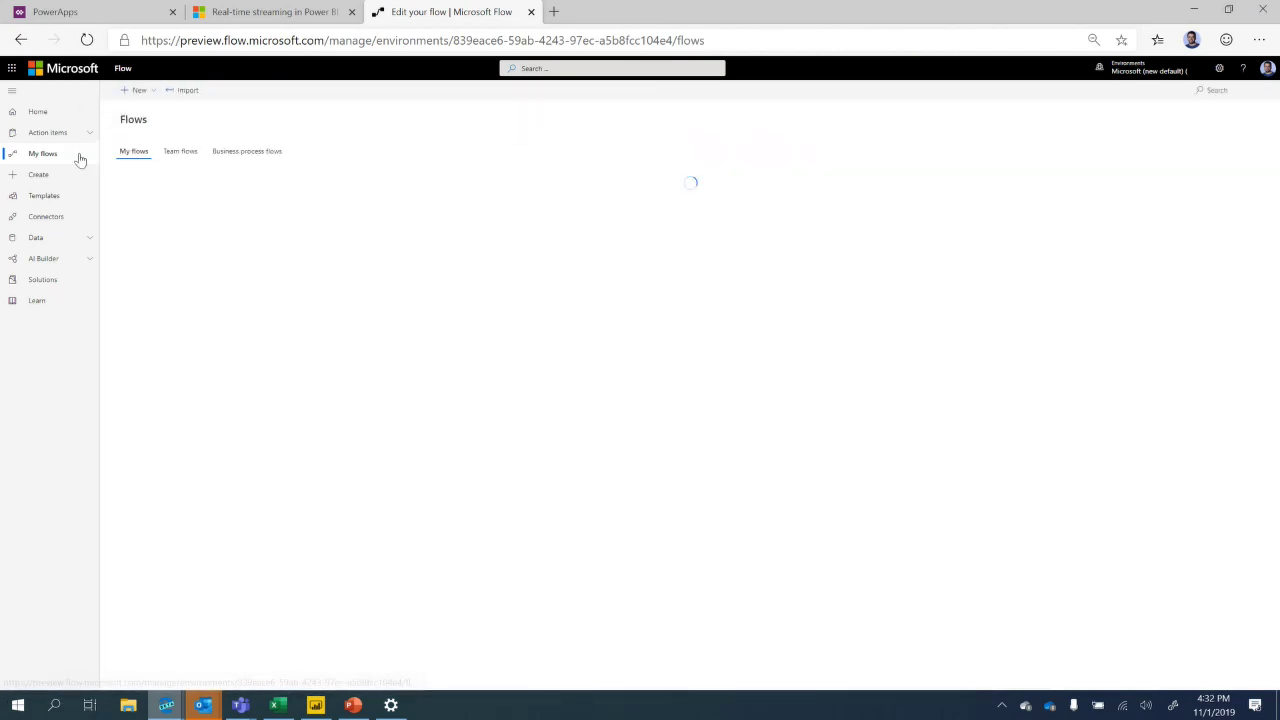
pyautogui.click(139, 90)
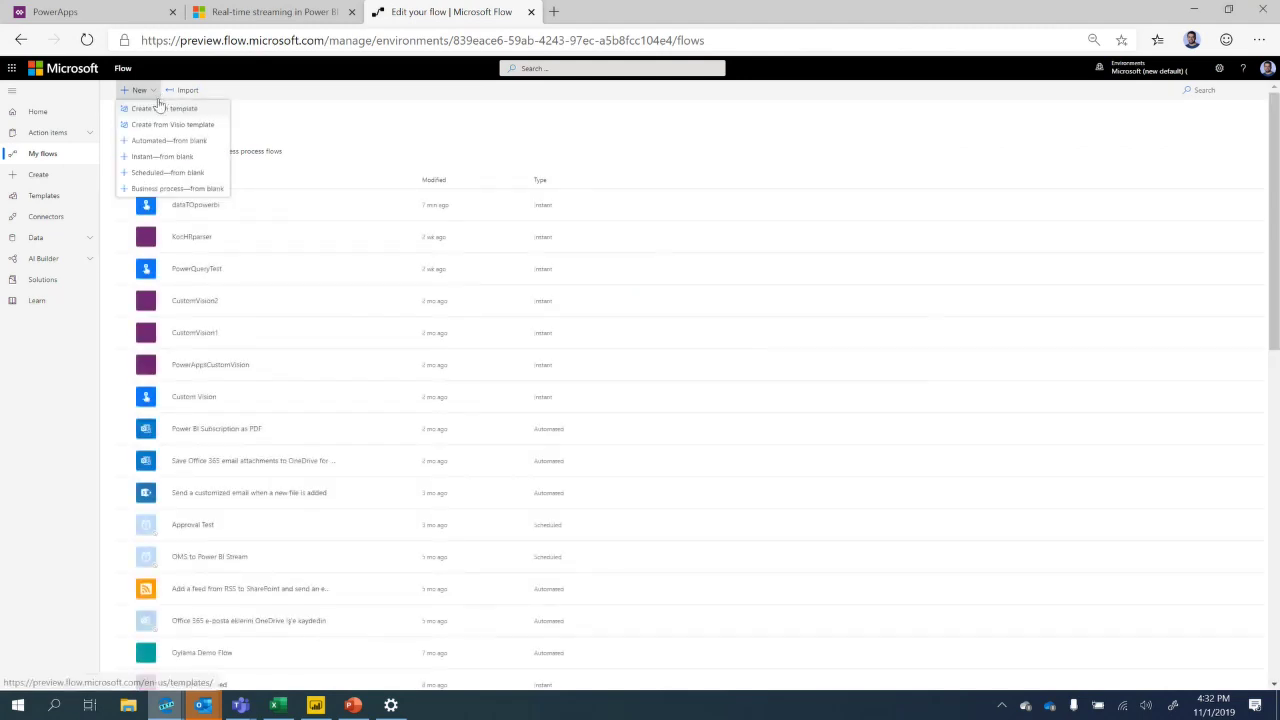
pyautogui.click(160, 172)
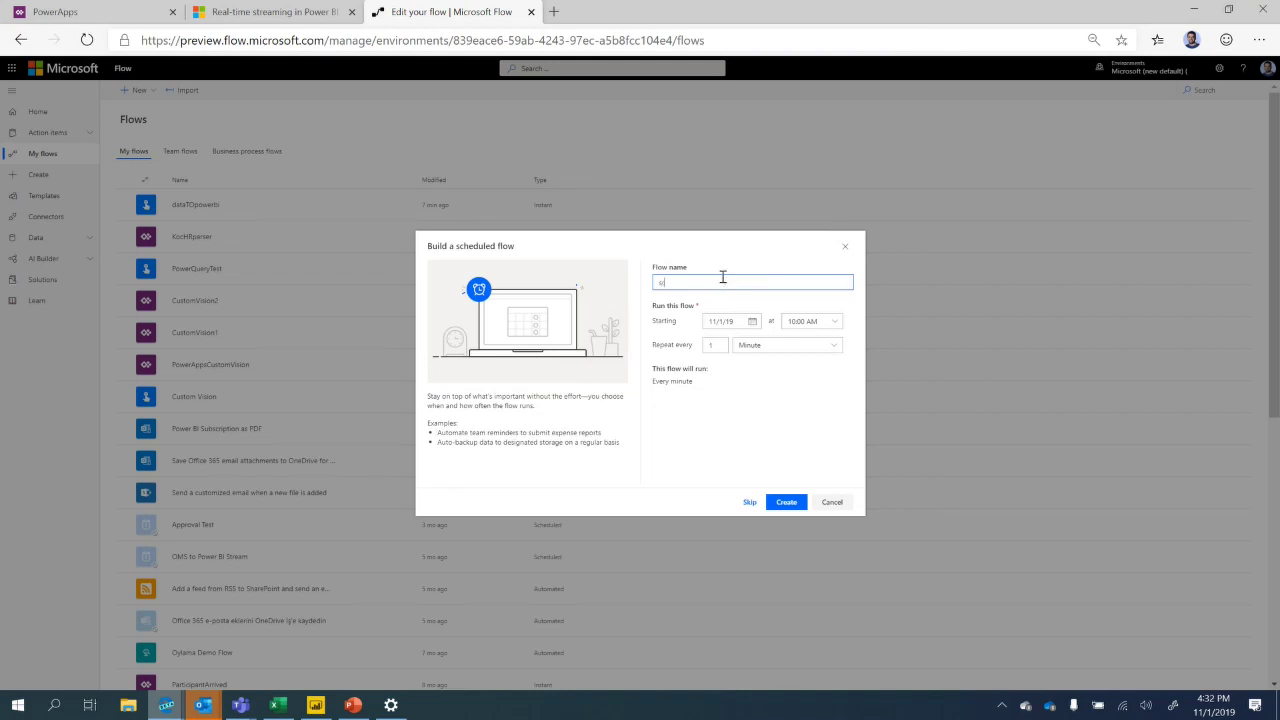
pyautogui.write('st')
pyautogui.click(752, 347)
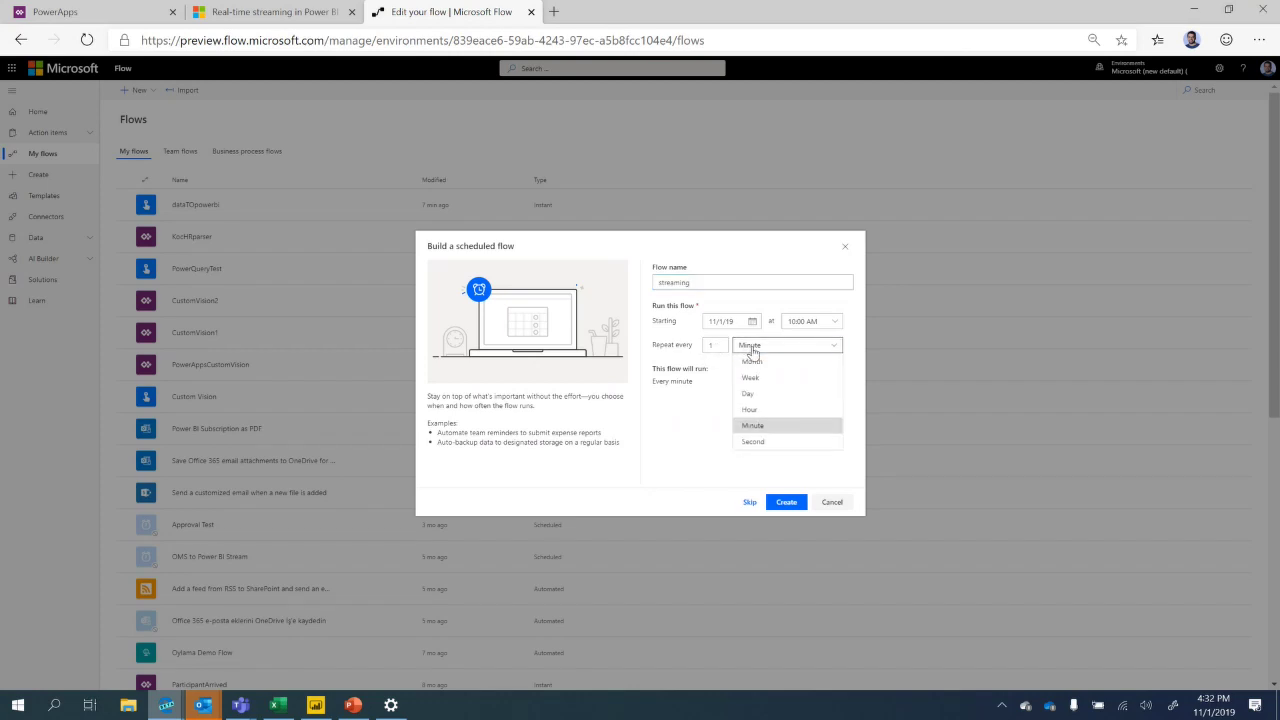
pyautogui.click(749, 350)
pyautogui.click(785, 506)
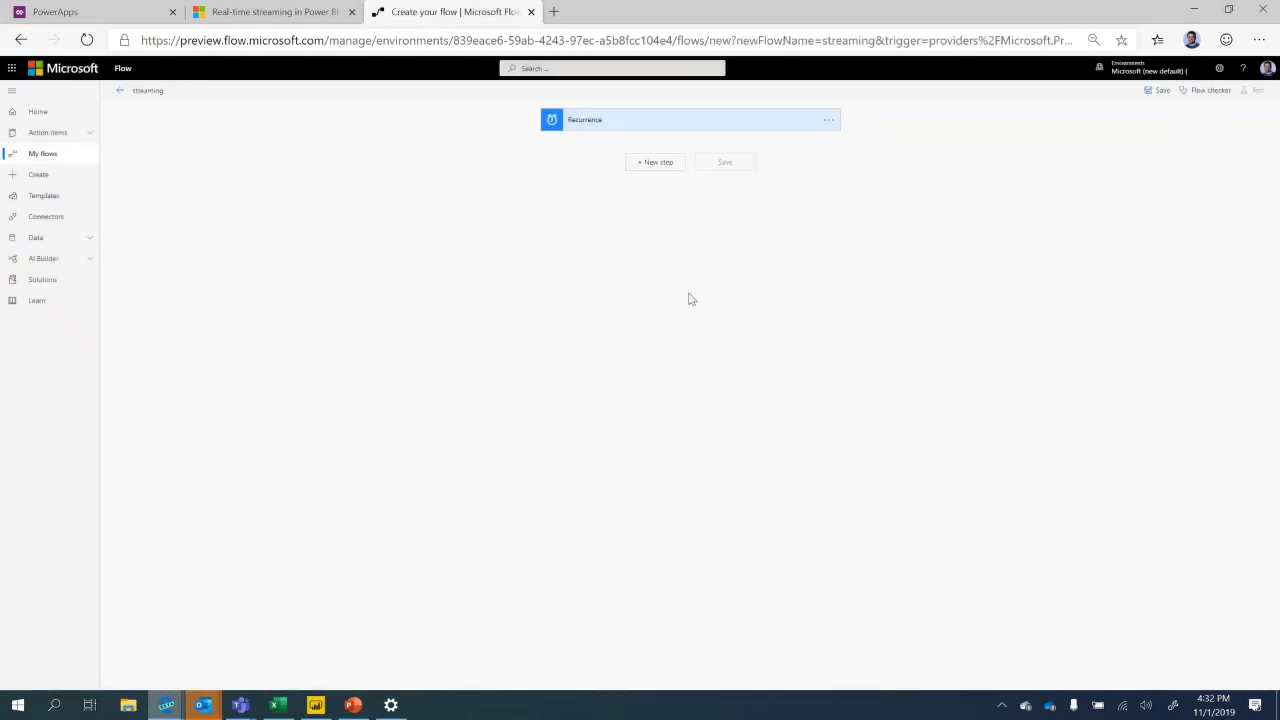
# Add the SQL Server action Execute a SQL query (V2) after the Recurrence trigger.
pyautogui.click(655, 163)
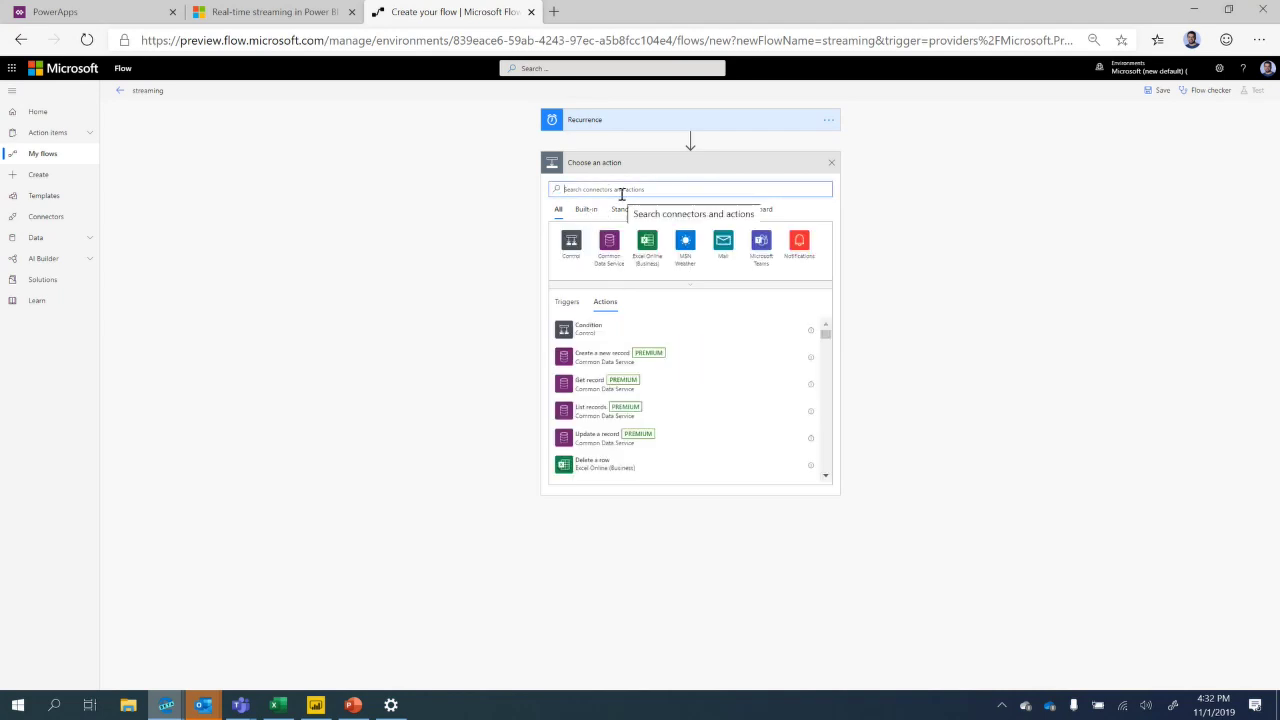
pyautogui.write('sq')
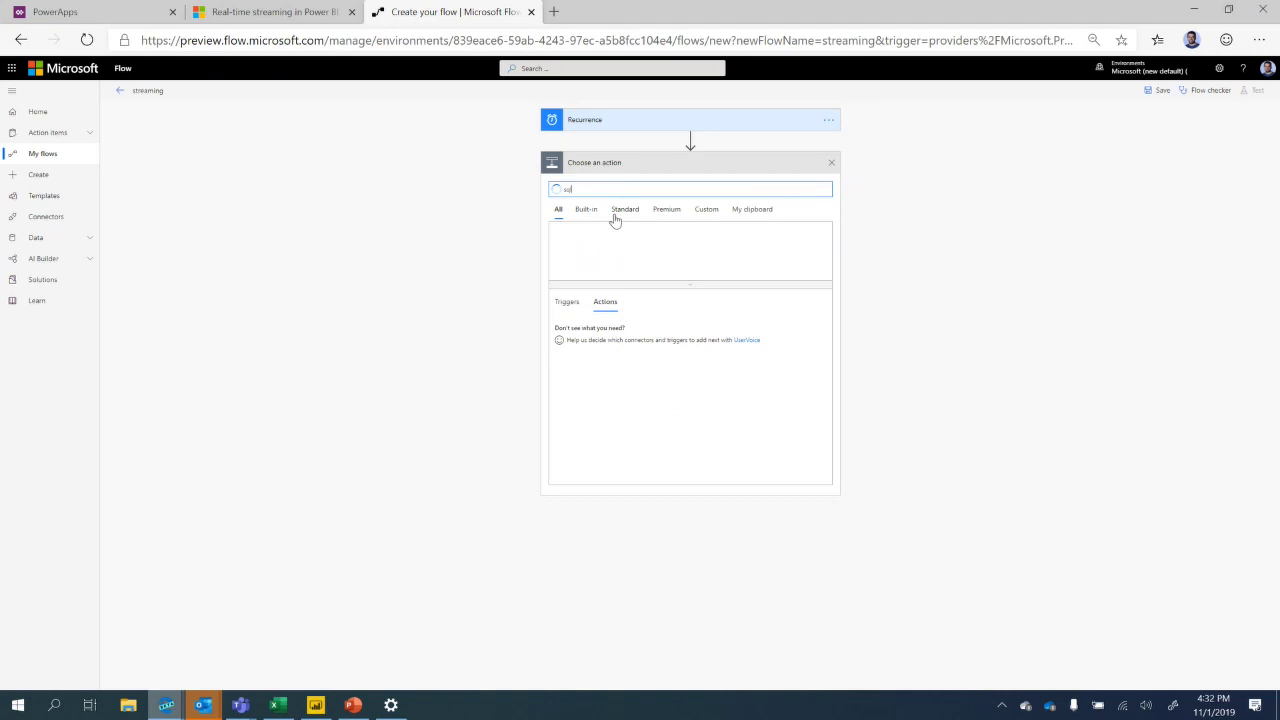
pyautogui.click(609, 245)
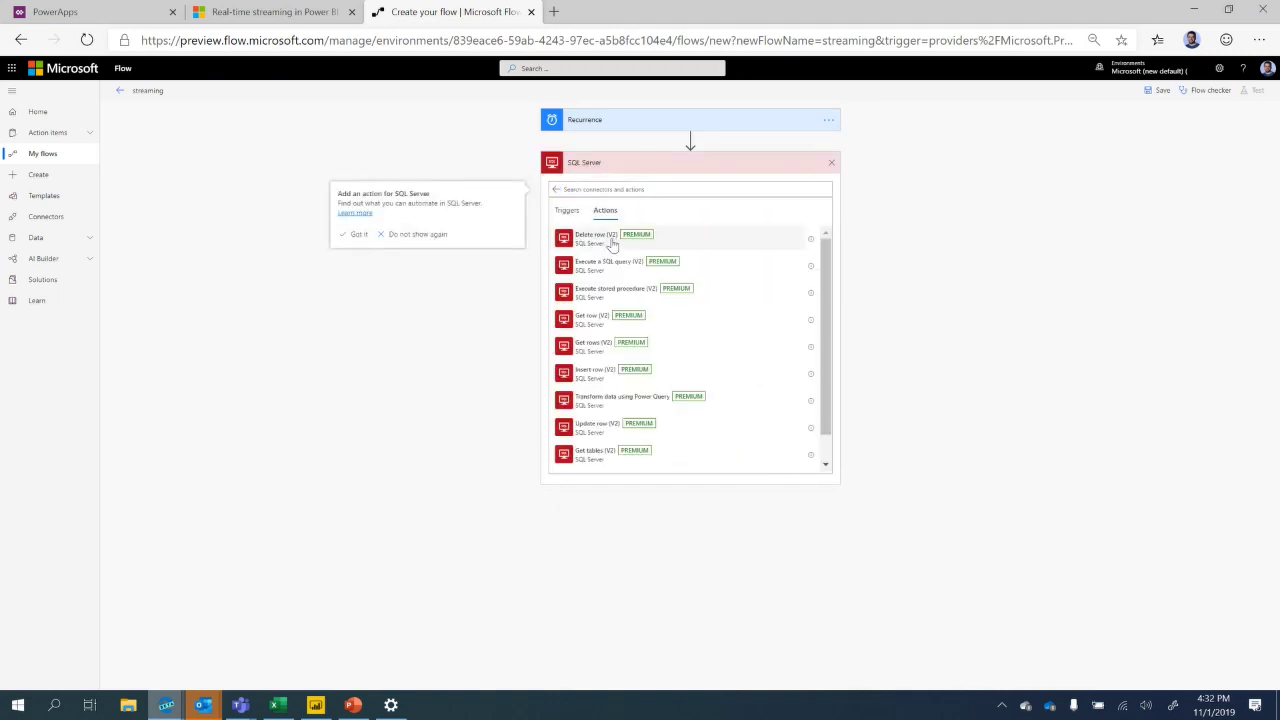
pyautogui.scroll(-2, 630, 350)
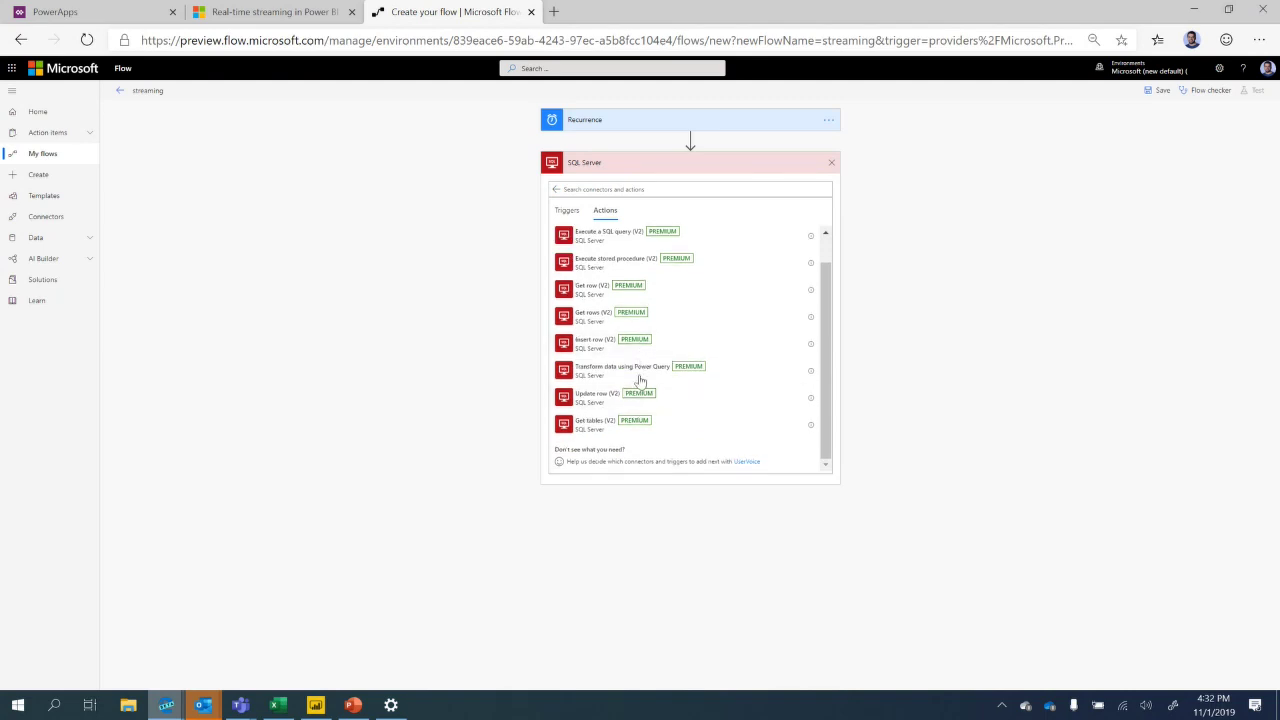
pyautogui.scroll(1, 640, 380)
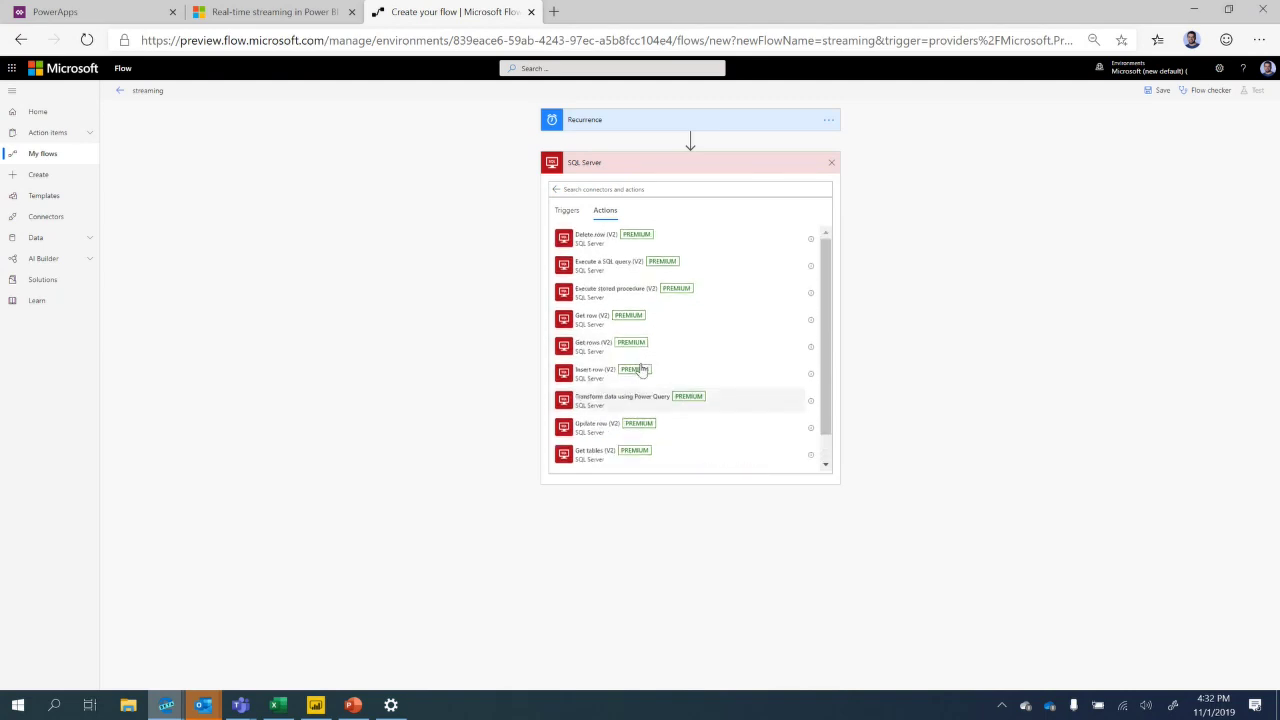
pyautogui.click(640, 272)
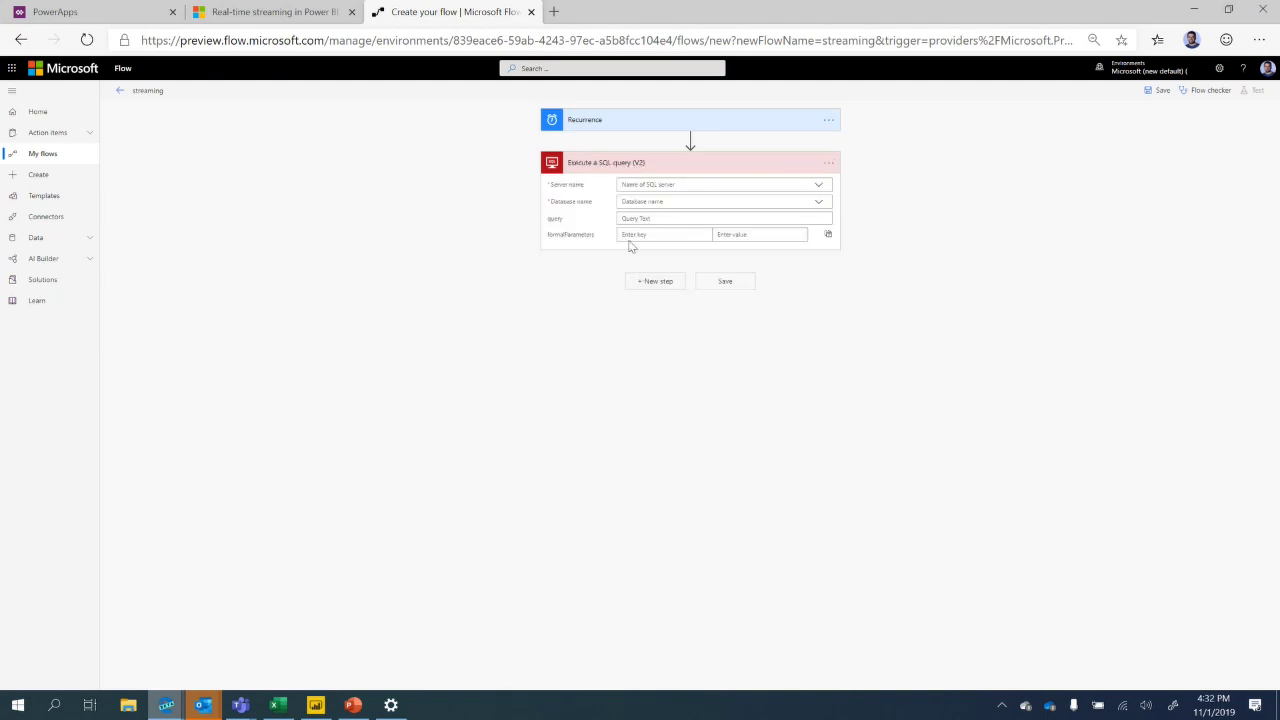
# View the server name choices and the query field of the SQL query action.
pyautogui.click(685, 185)
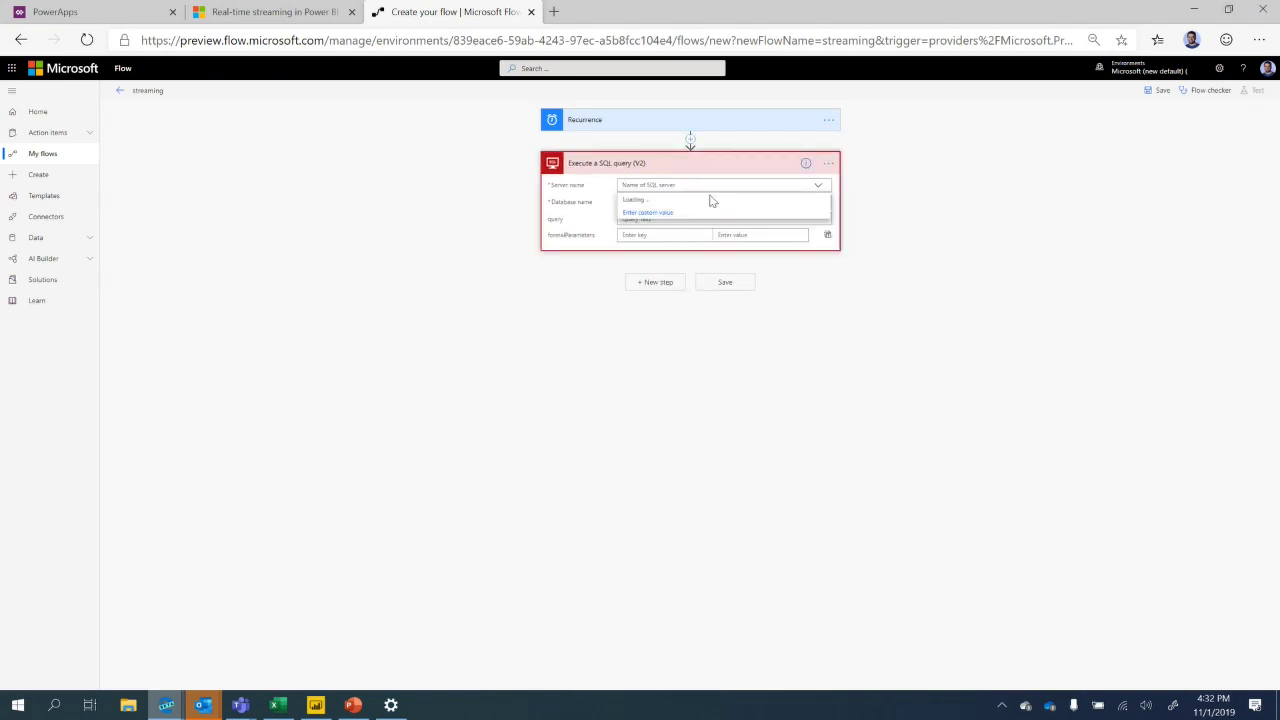
pyautogui.click(599, 206)
pyautogui.click(648, 228)
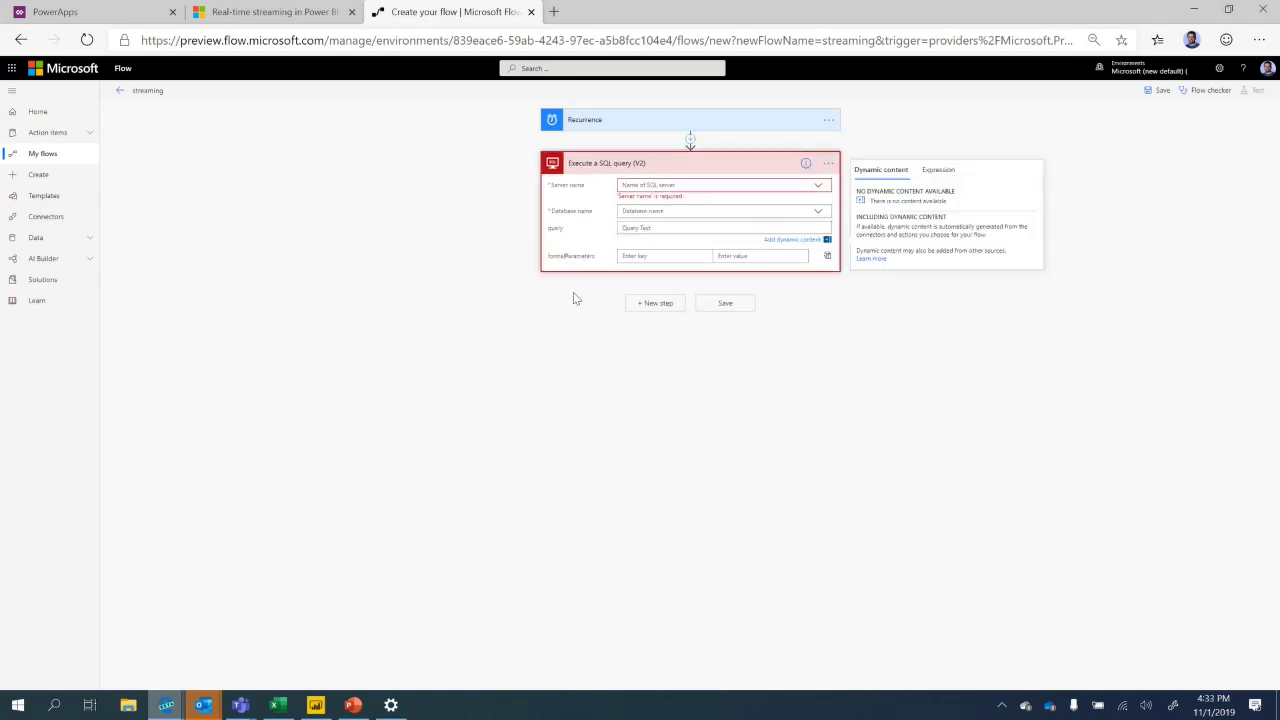
# Add the Power BI action Add rows to a dataset after the SQL query and browse its workspace choices.
pyautogui.click(660, 302)
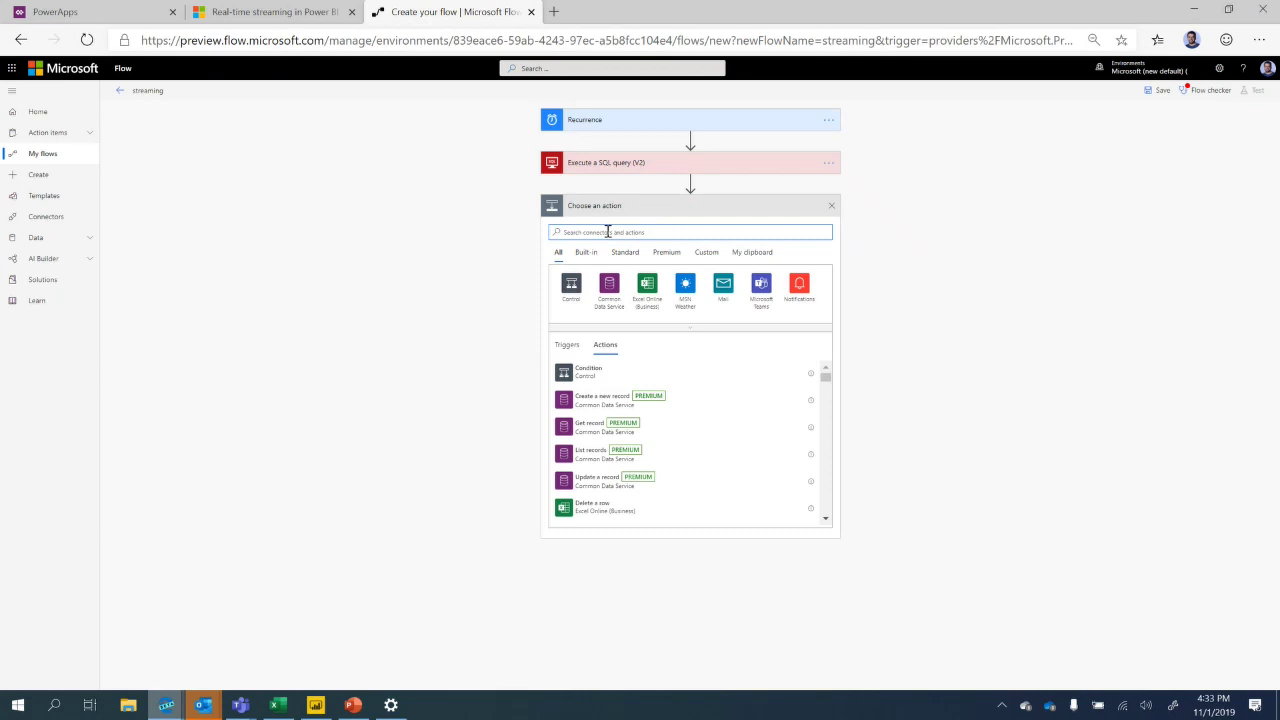
pyautogui.write('powr bi')
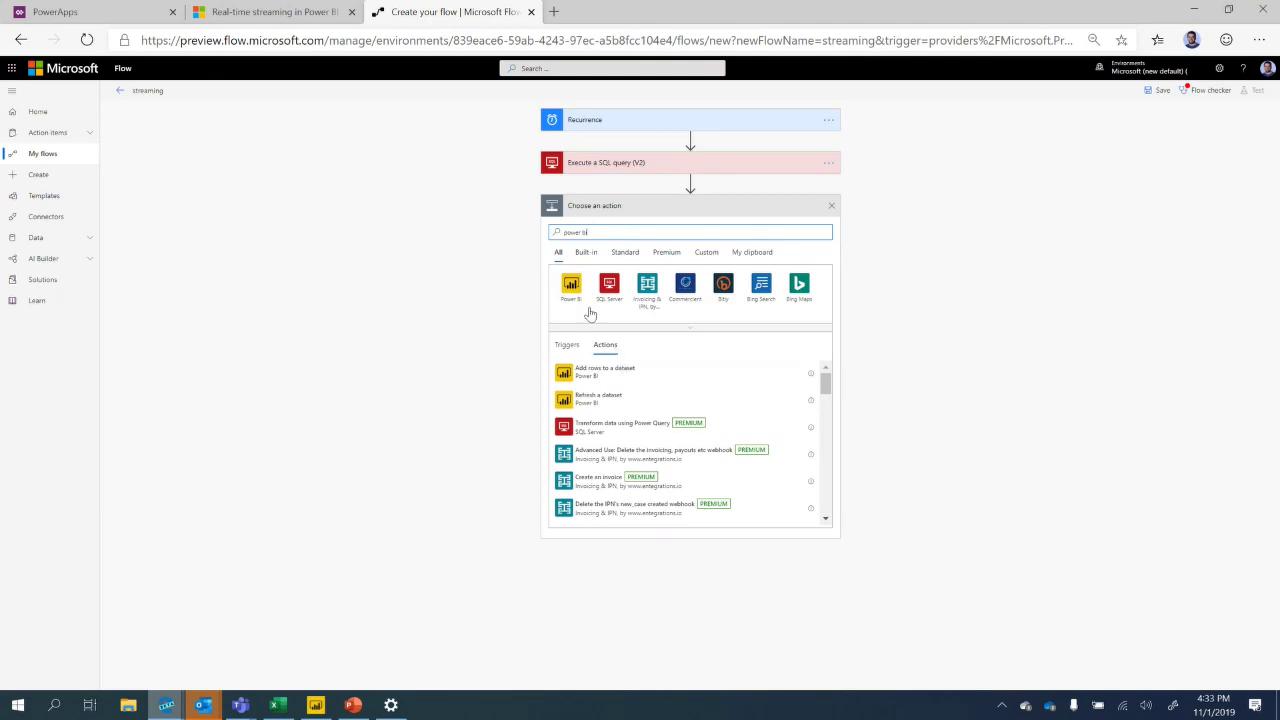
pyautogui.click(603, 370)
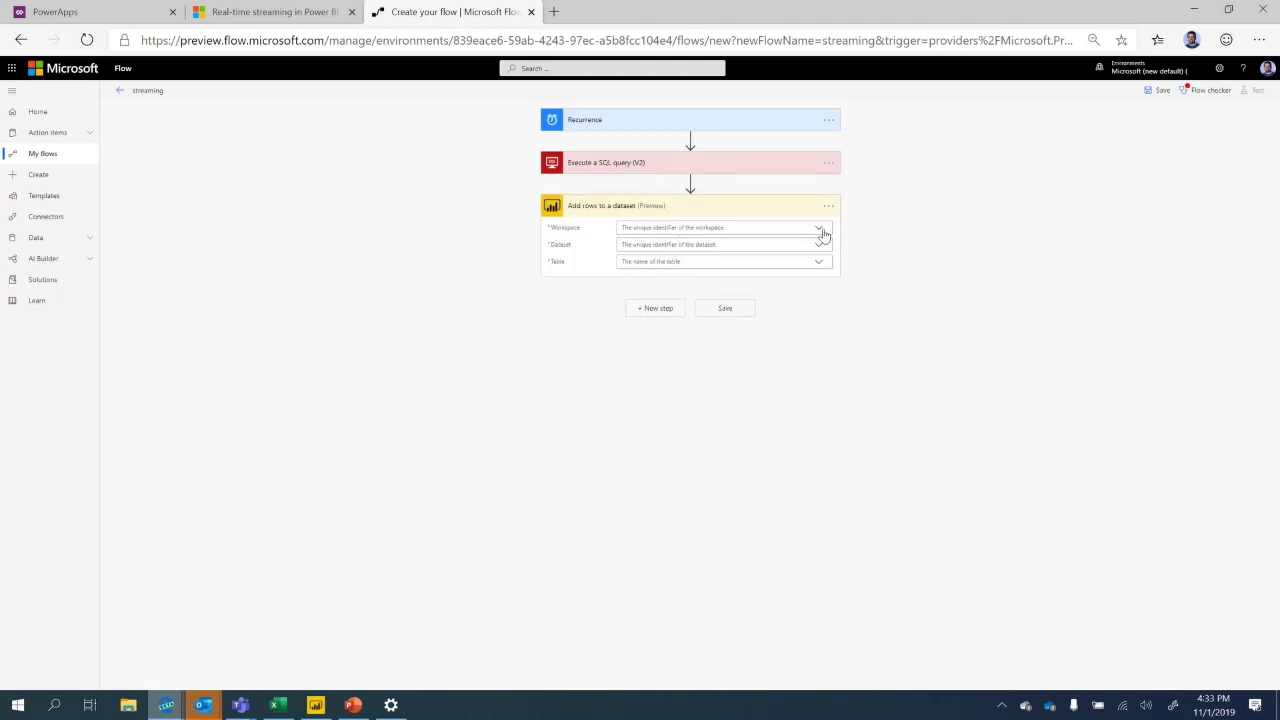
pyautogui.click(821, 229)
pyautogui.scroll(-3, 700, 320)
pyautogui.click(633, 250)
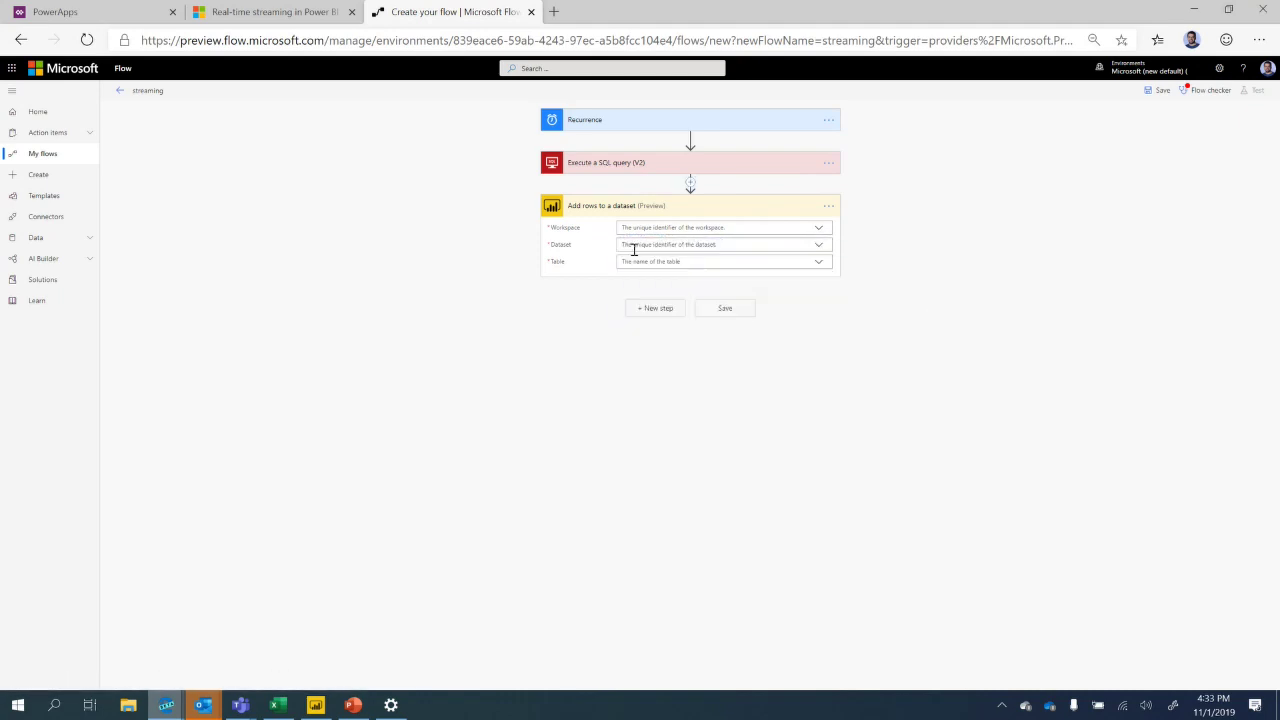
# Review the Recurrence trigger's interval and frequency and the SQL query action's required fields.
pyautogui.click(637, 120)
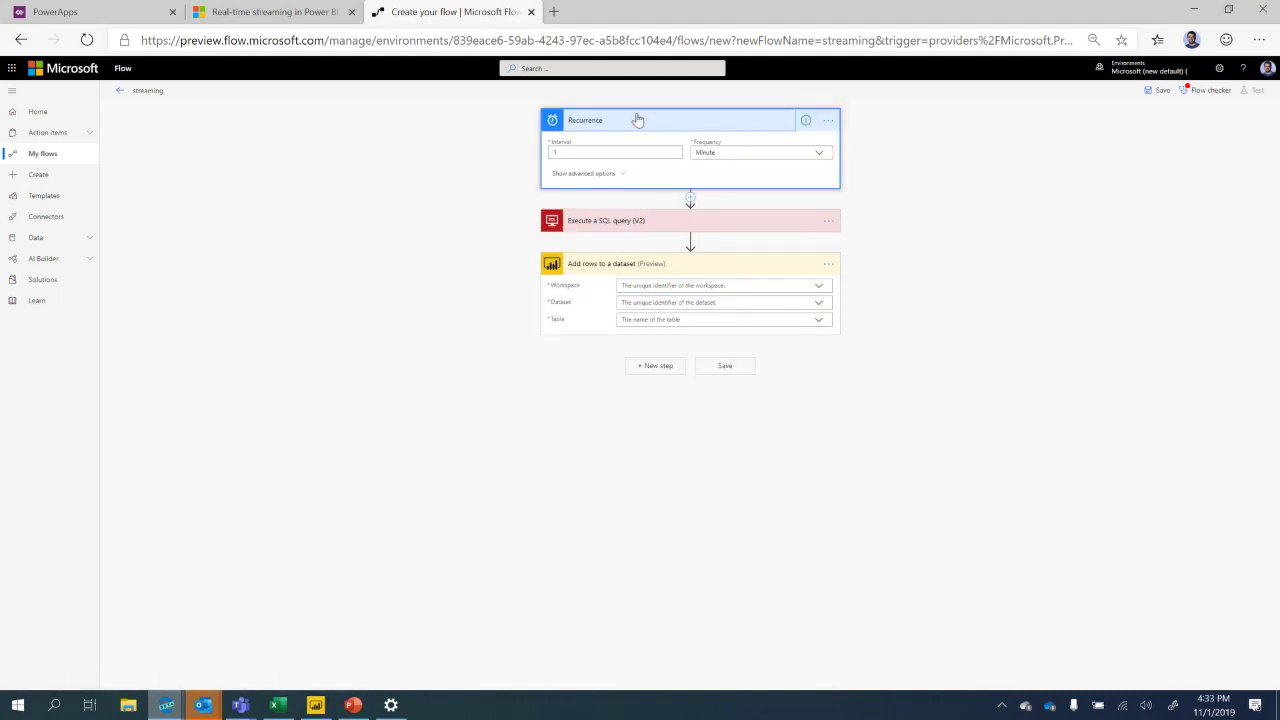
pyautogui.click(635, 220)
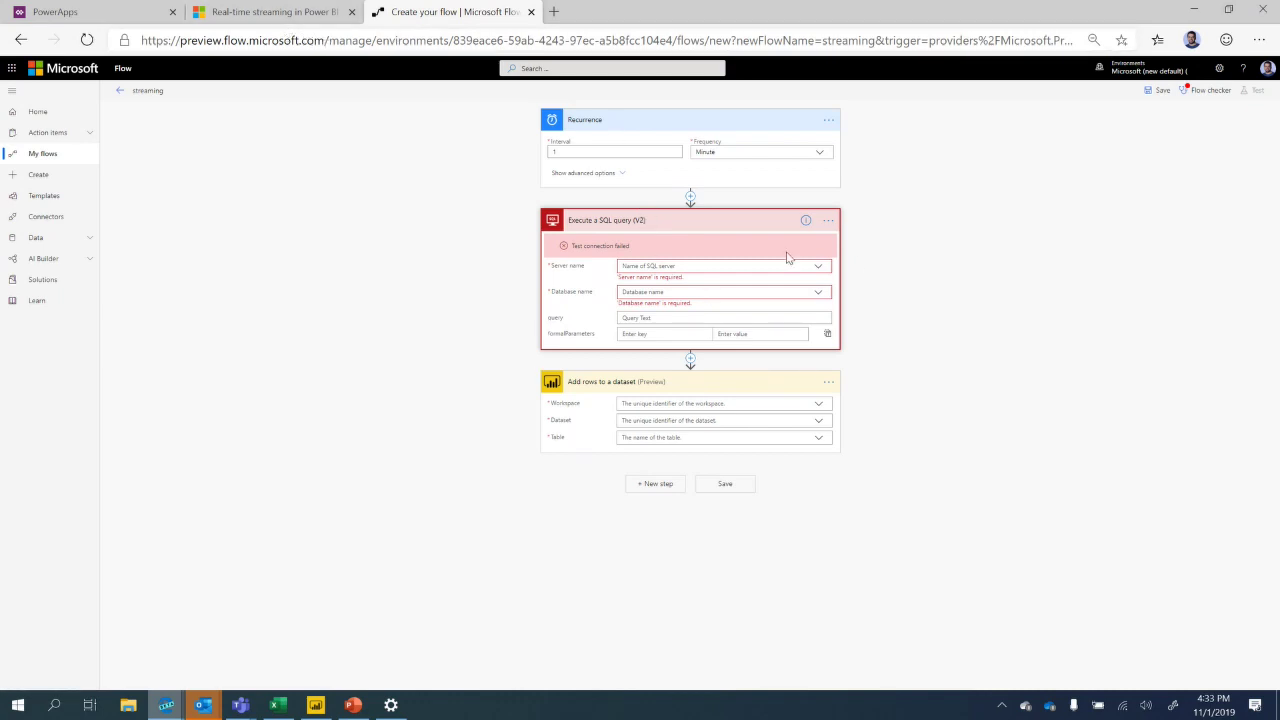
pyautogui.click(282, 13)
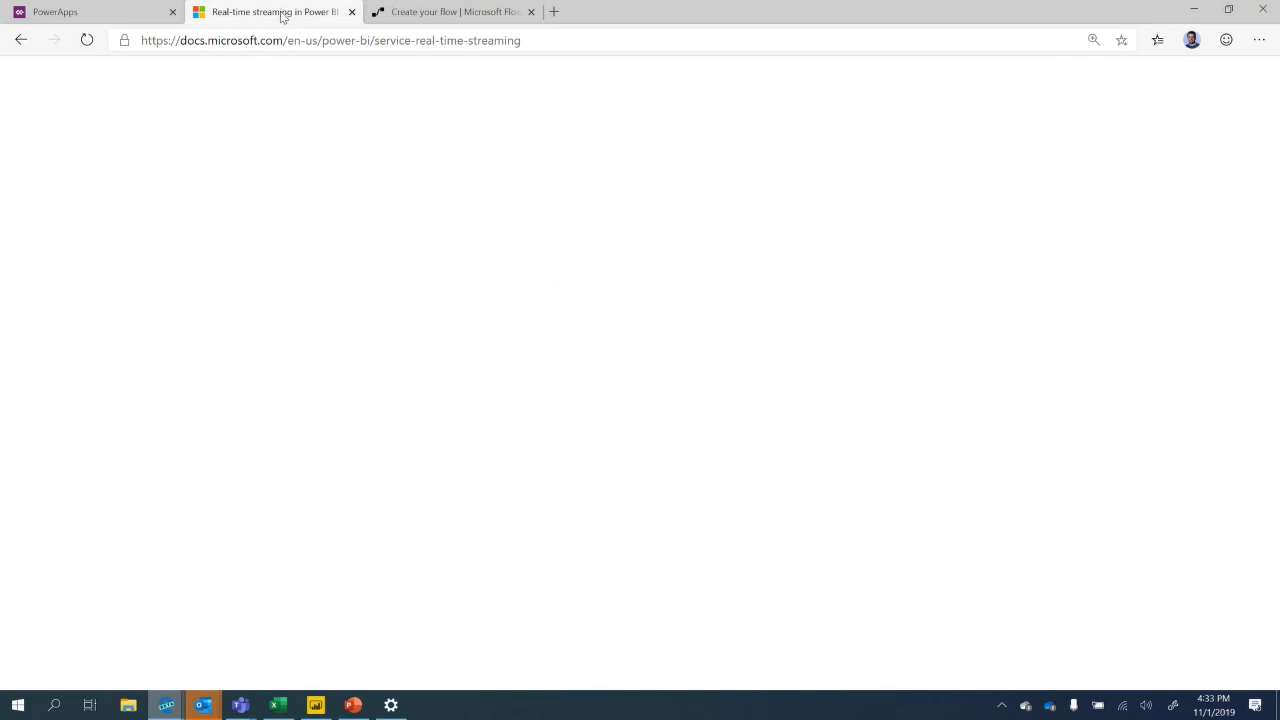
pyautogui.click(443, 14)
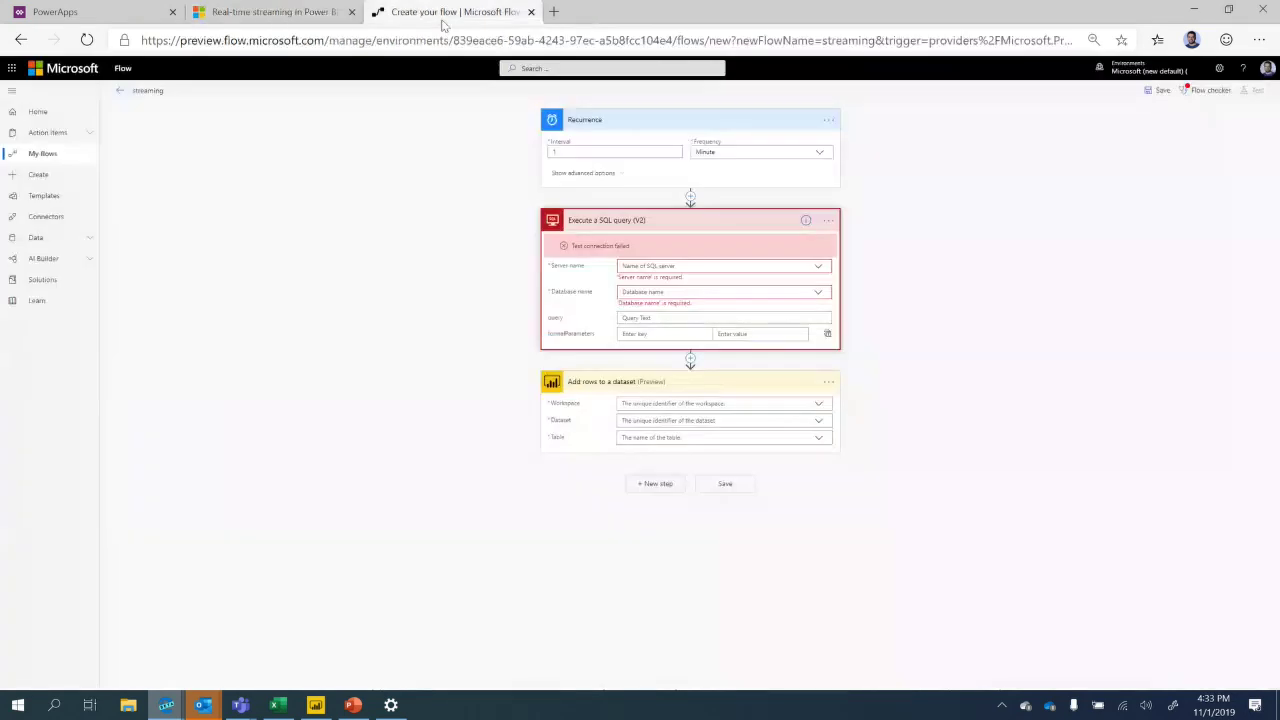
# Delete the Execute a SQL query (V2) action from the flow.
pyautogui.click(828, 220)
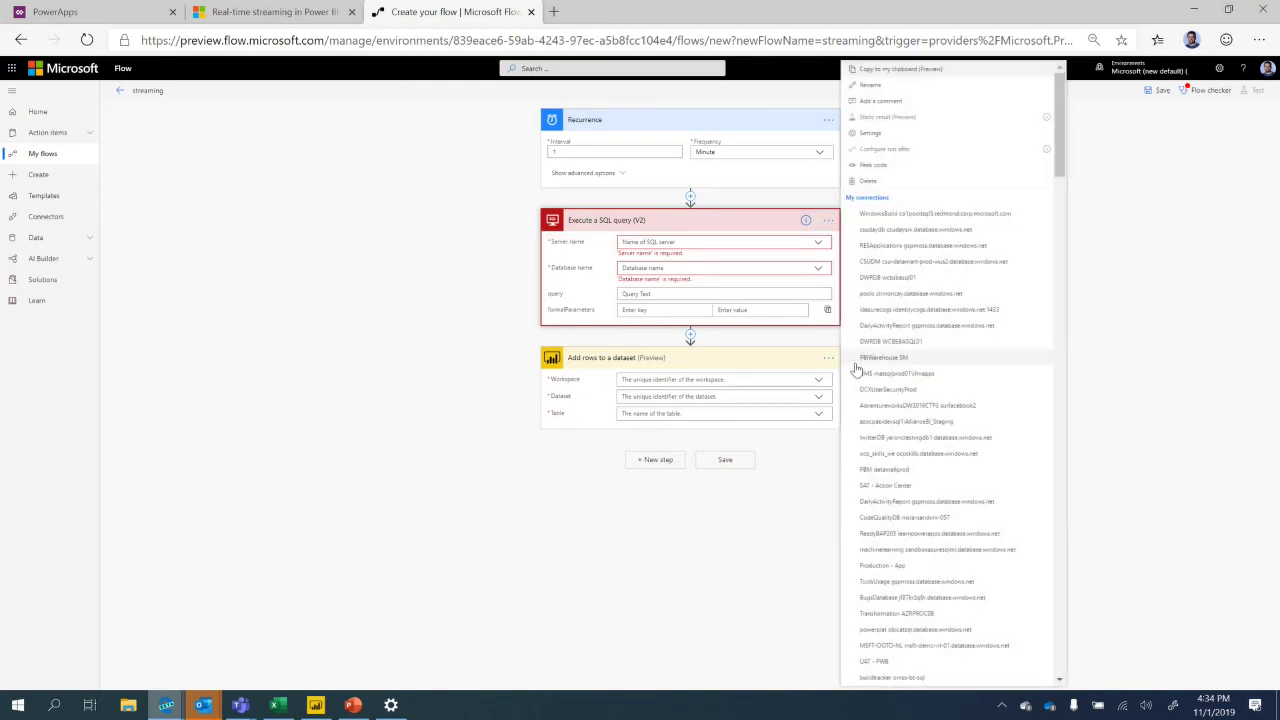
pyautogui.click(870, 181)
pyautogui.click(660, 397)
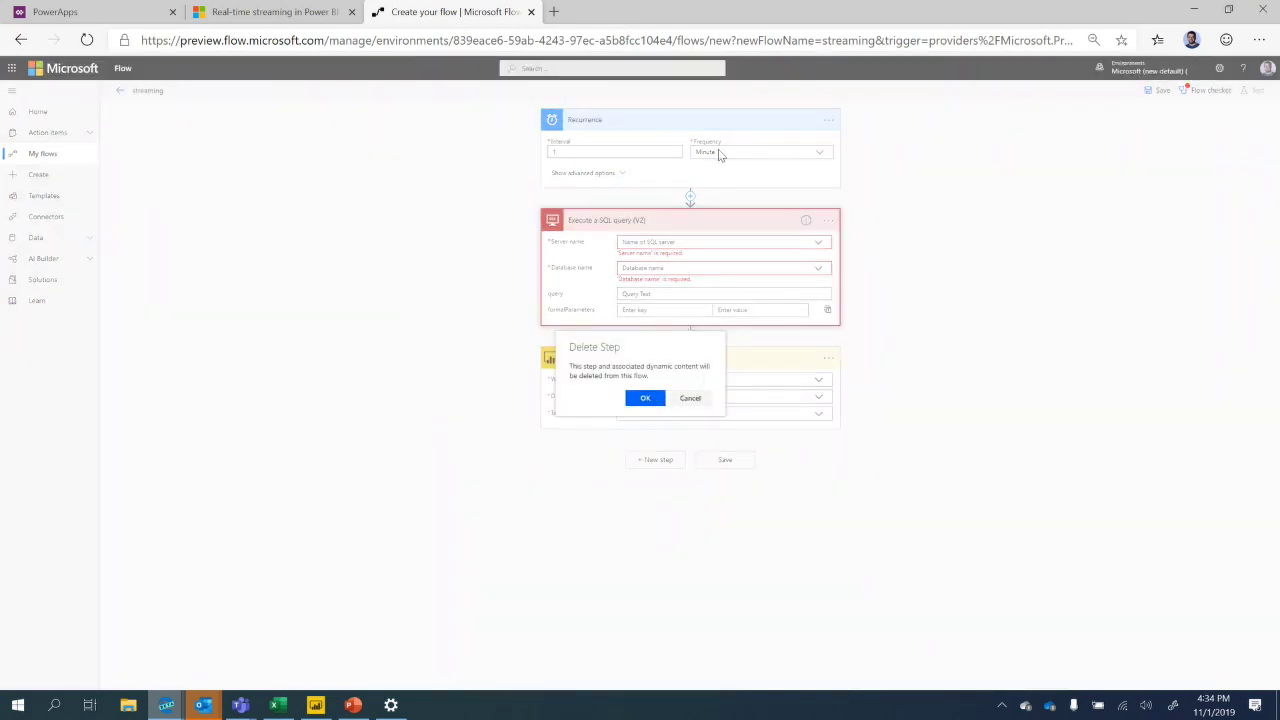
# Insert the SharePoint trigger When a file is created in a folder between Recurrence and Add rows to a dataset.
pyautogui.click(690, 197)
pyautogui.click(690, 210)
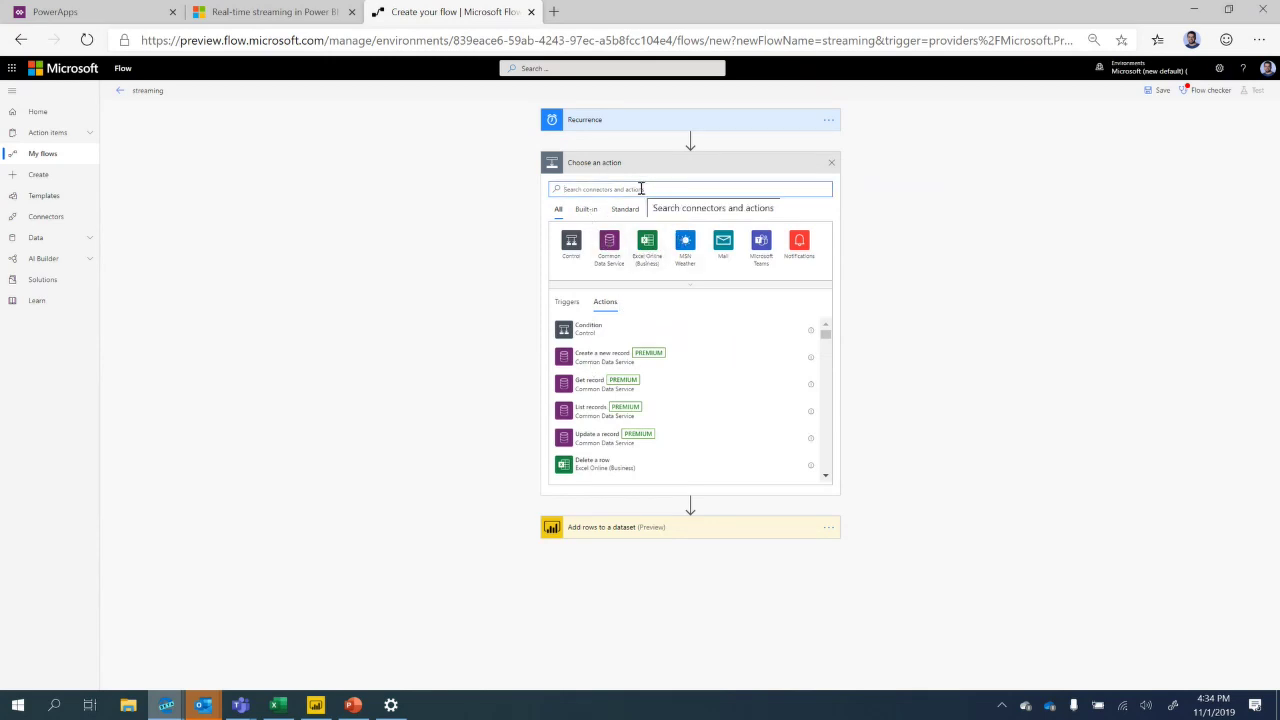
pyautogui.write('share')
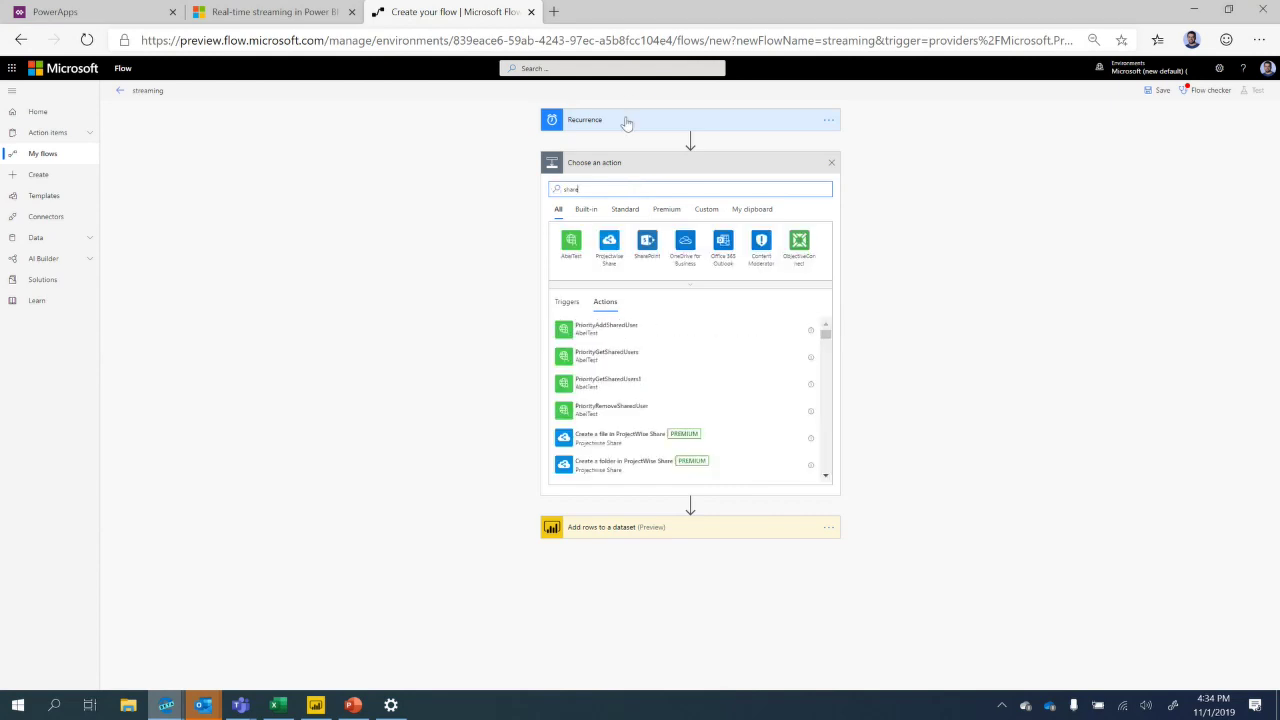
pyautogui.click(647, 242)
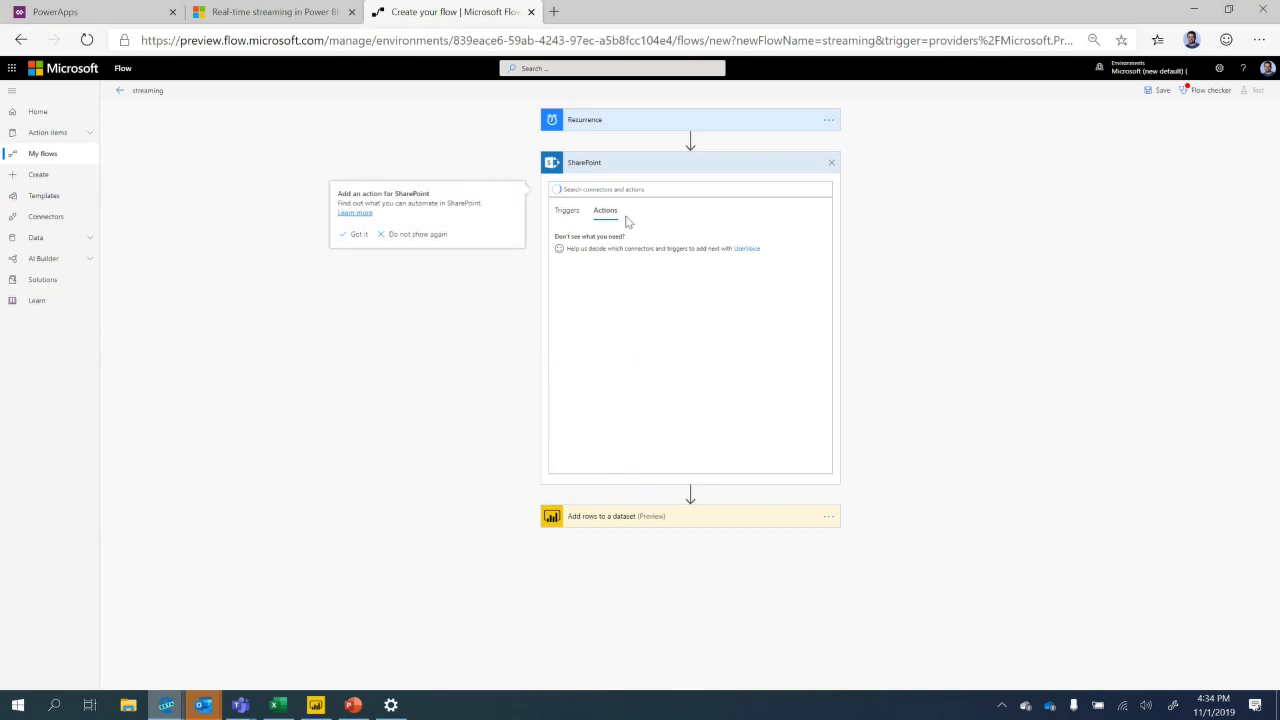
pyautogui.click(567, 210)
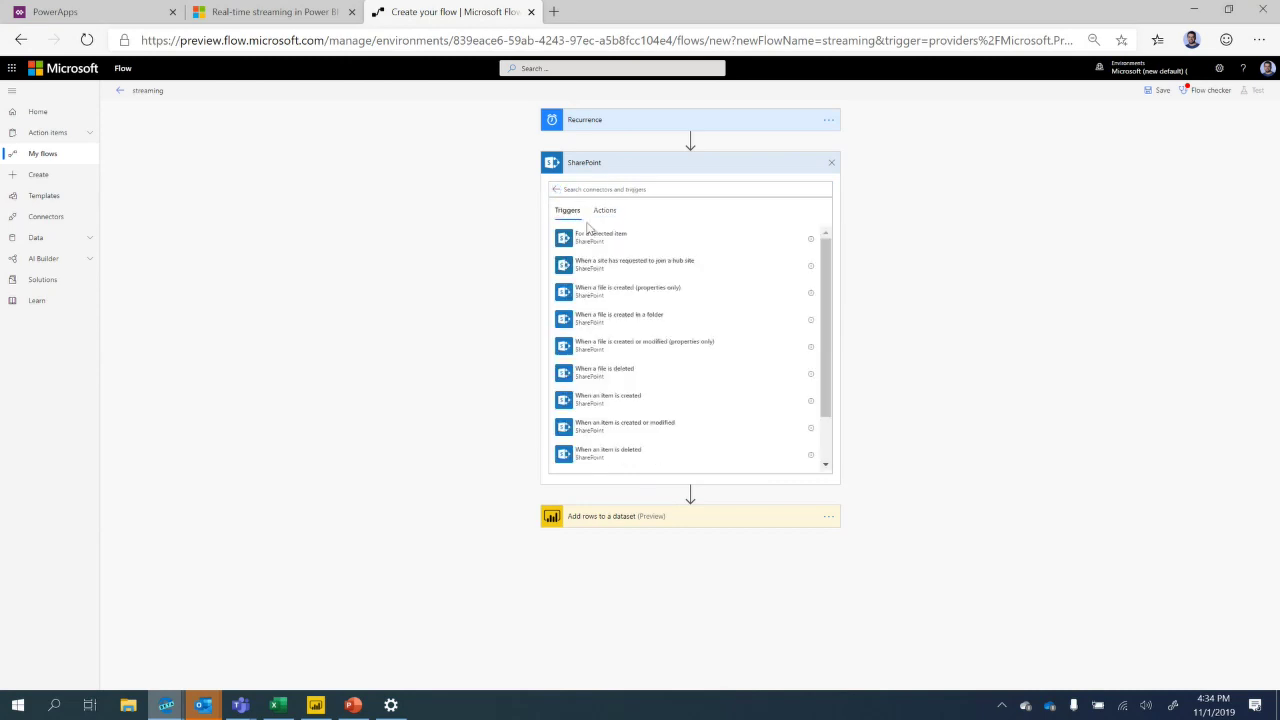
pyautogui.click(659, 320)
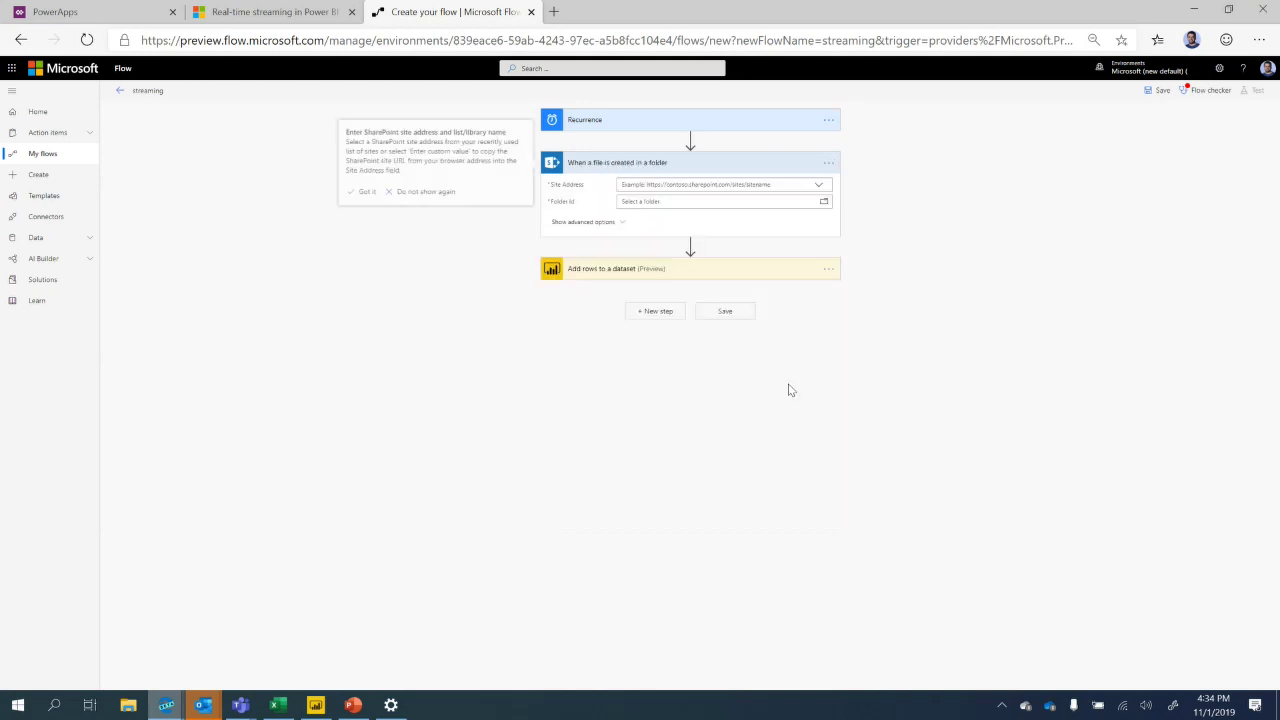
# Delete the Recurrence trigger from the flow.
pyautogui.click(828, 120)
pyautogui.click(892, 242)
pyautogui.click(645, 400)
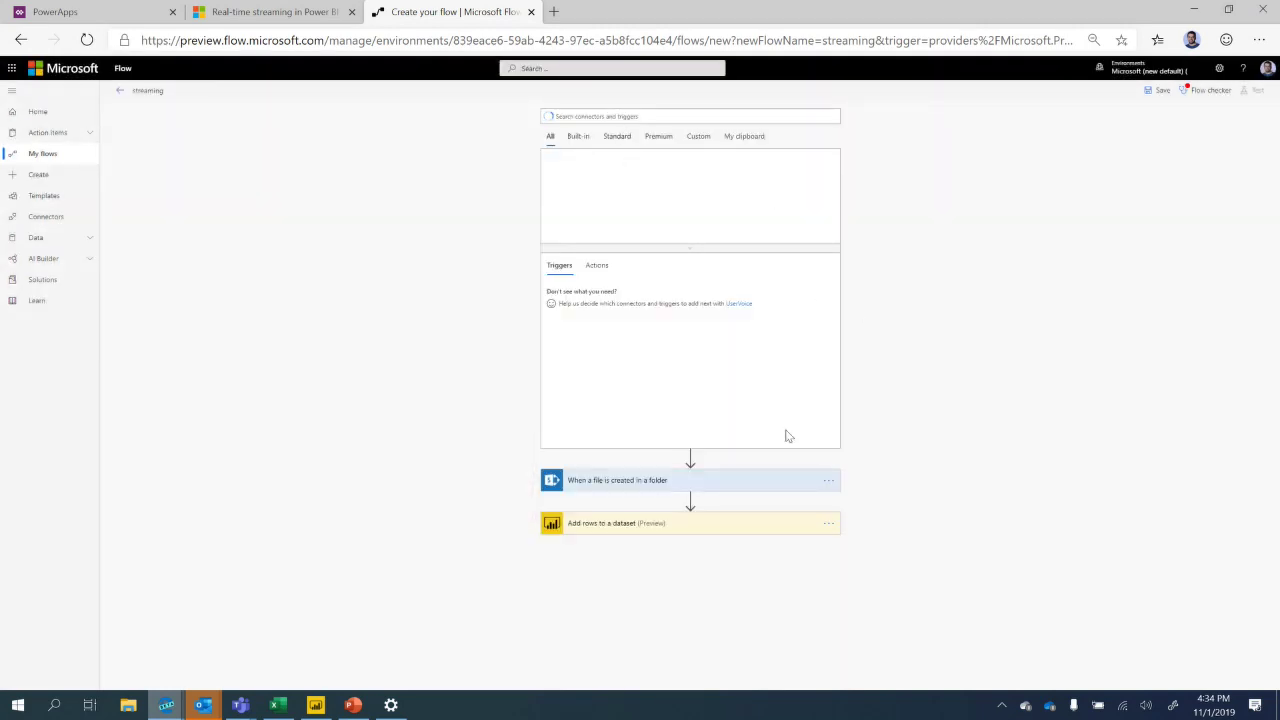
# Examine the SharePoint trigger's site and folder fields and the workspace choices of the Power BI action.
pyautogui.click(638, 478)
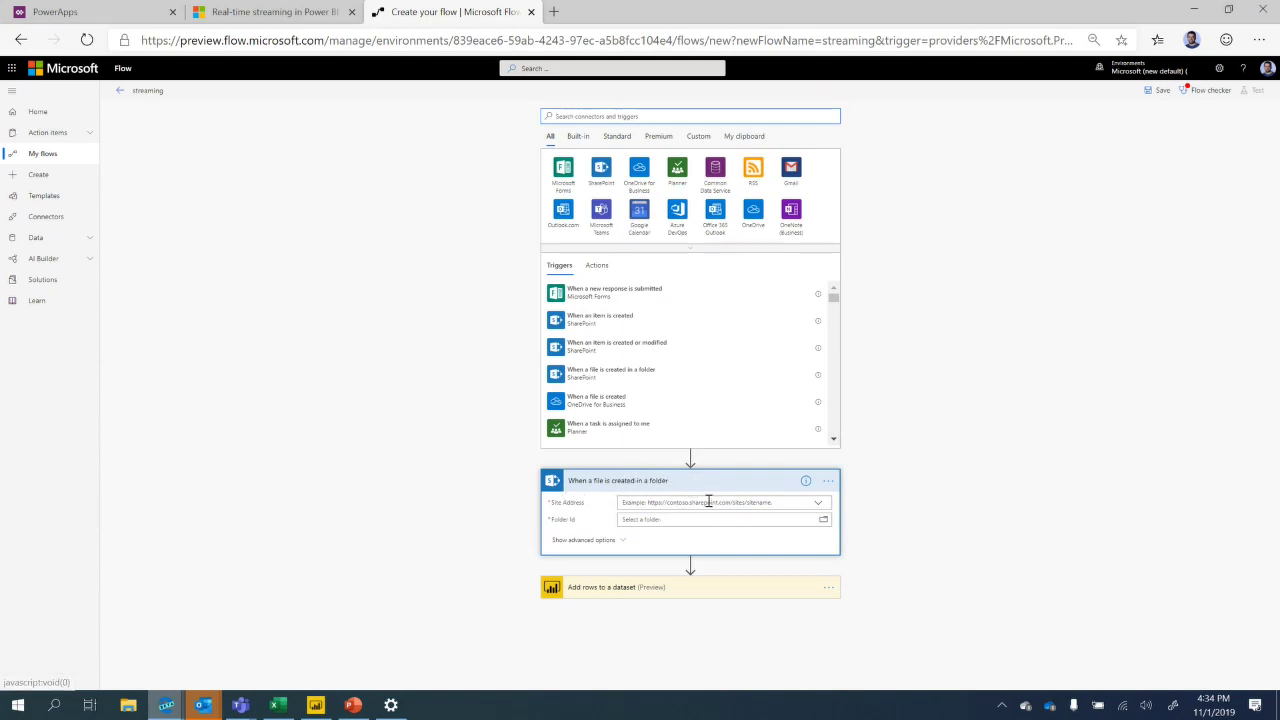
pyautogui.click(817, 506)
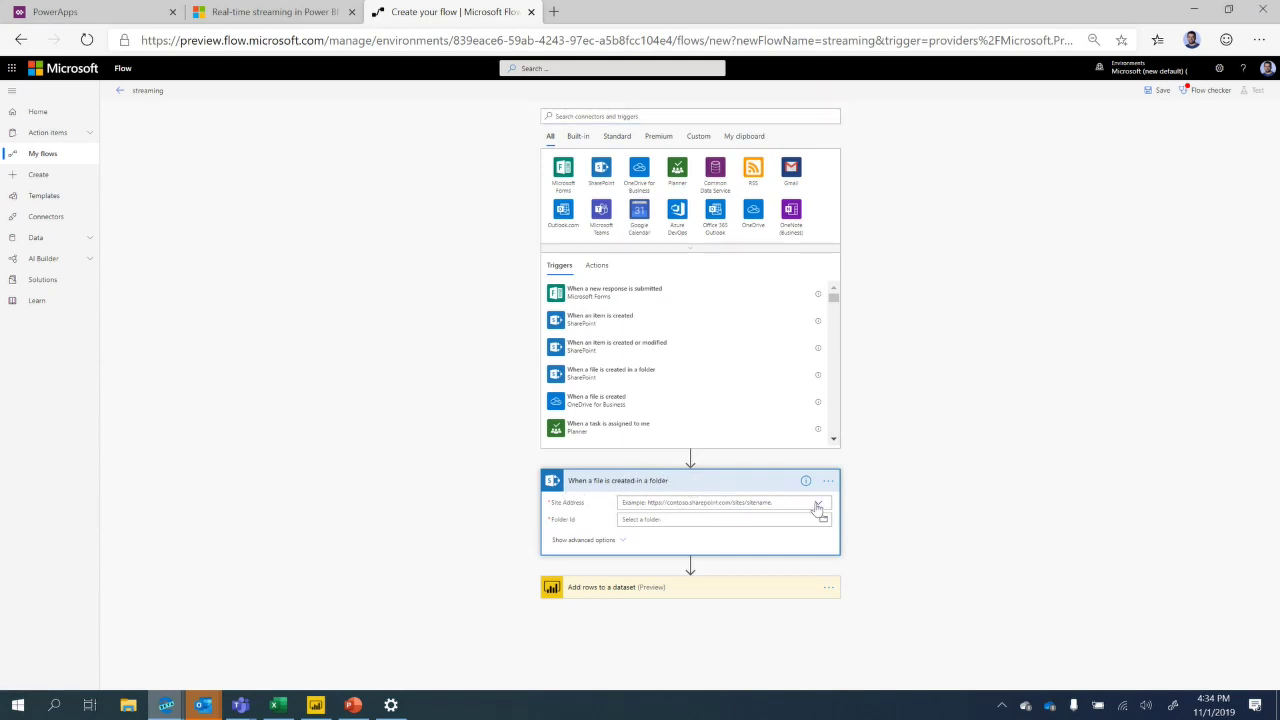
pyautogui.click(825, 570)
pyautogui.click(725, 606)
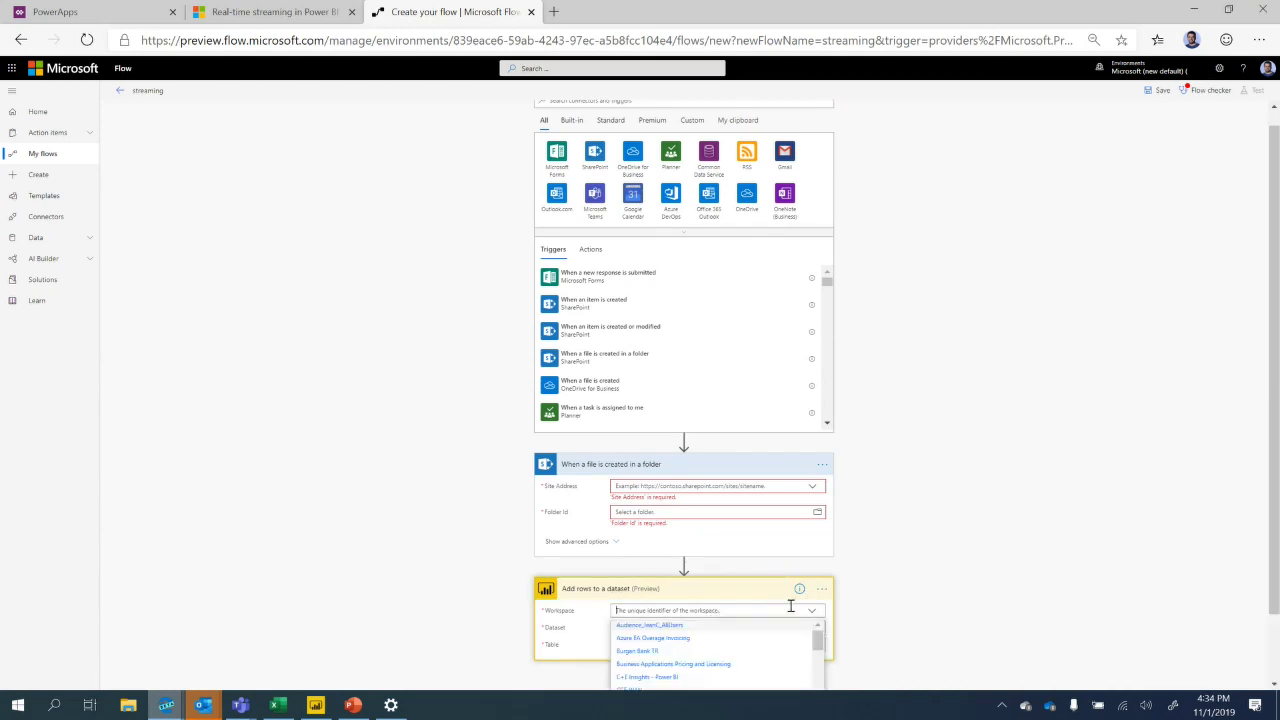
pyautogui.scroll(-2, 749, 674)
pyautogui.press('Escape')
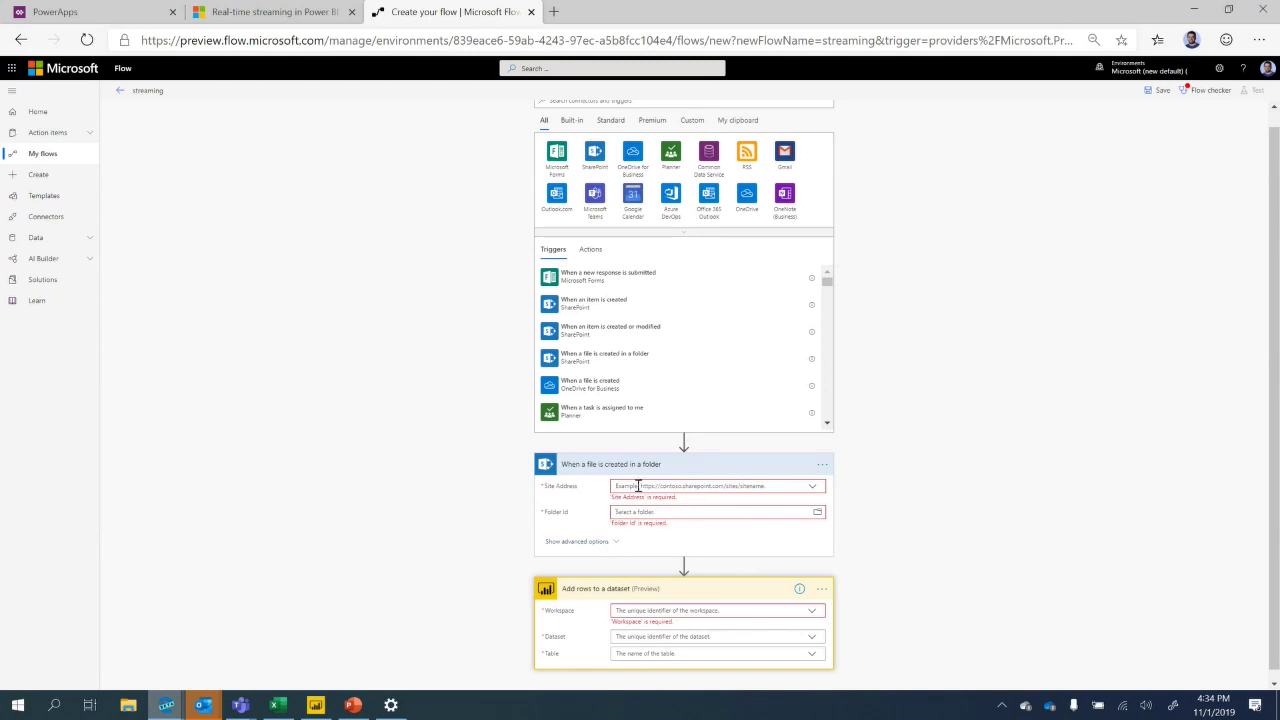
pyautogui.scroll(-1, 714, 490)
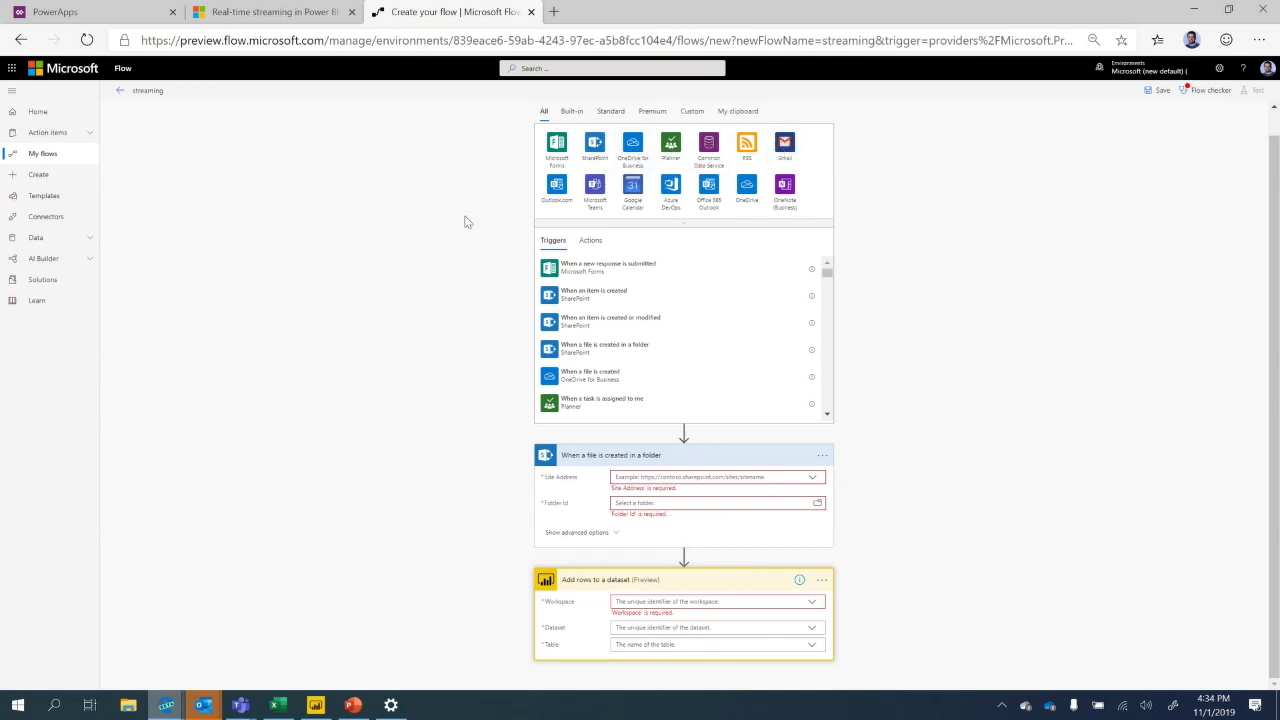
pyautogui.scroll(2, 790, 420)
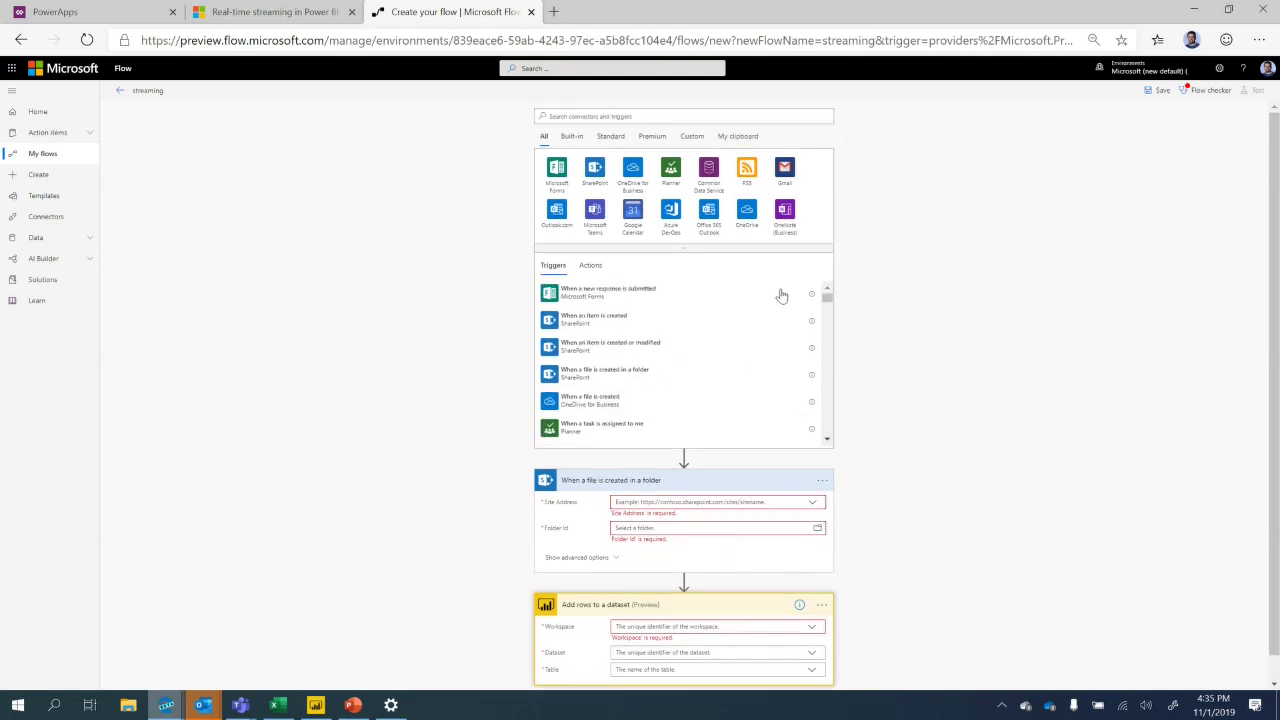
# Search the connectors for Excel and examine the triggers and actions offered by Excel Online (Business).
pyautogui.click(591, 266)
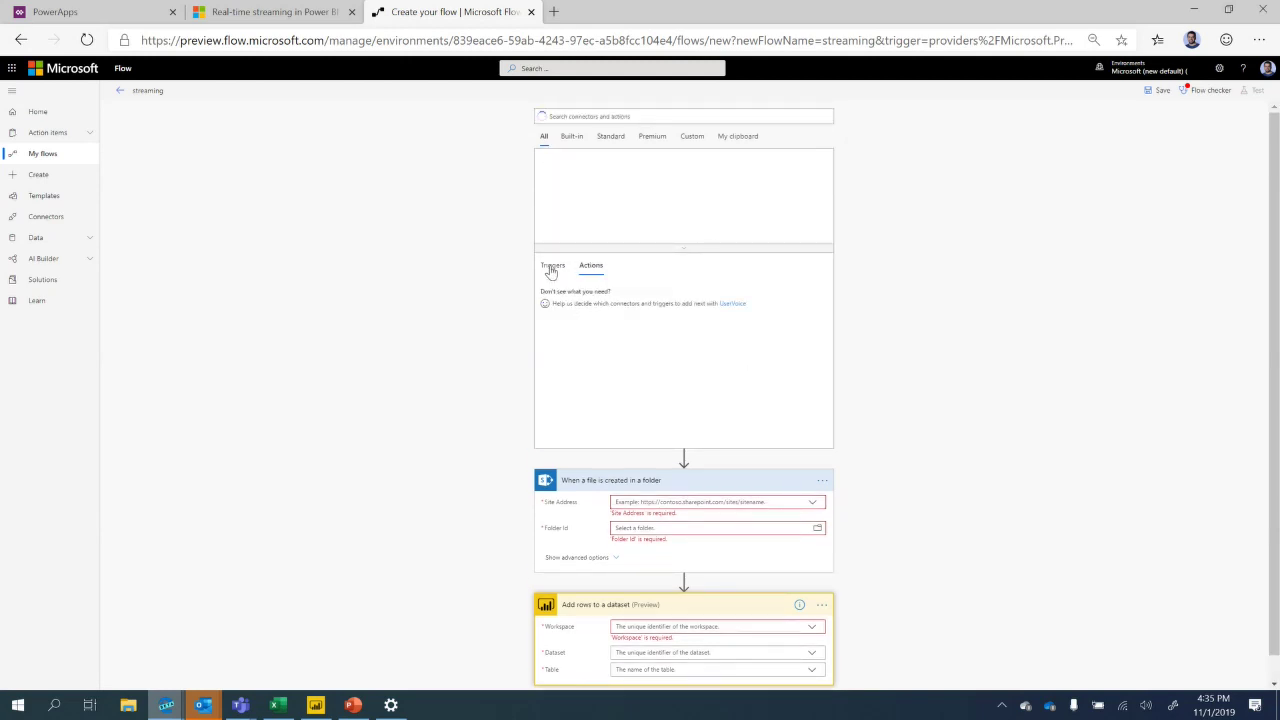
pyautogui.click(553, 266)
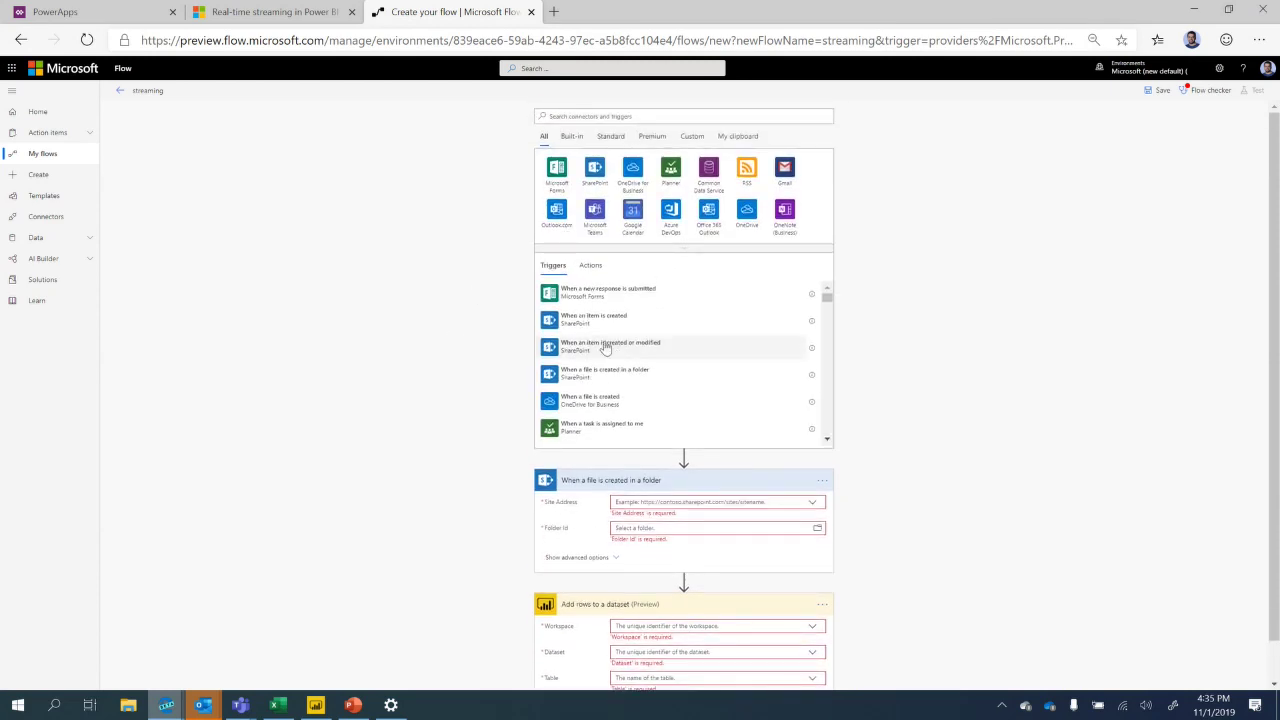
pyautogui.click(609, 116)
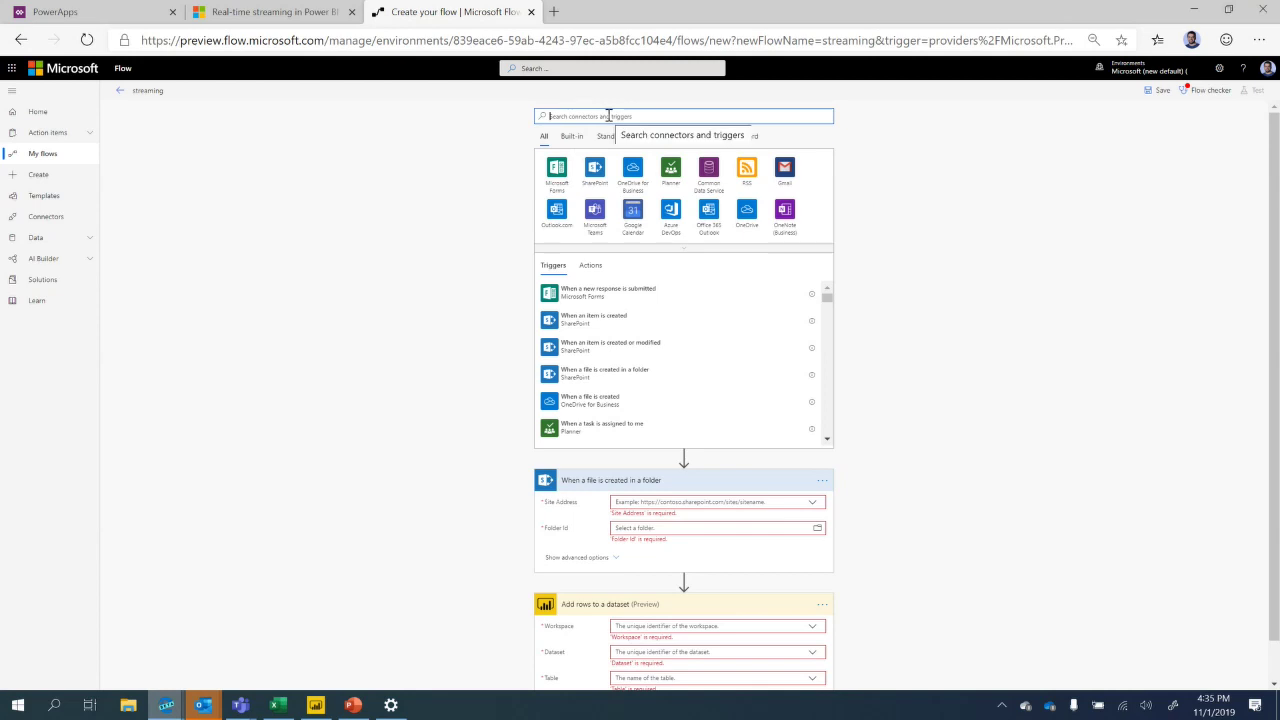
pyautogui.write('exa')
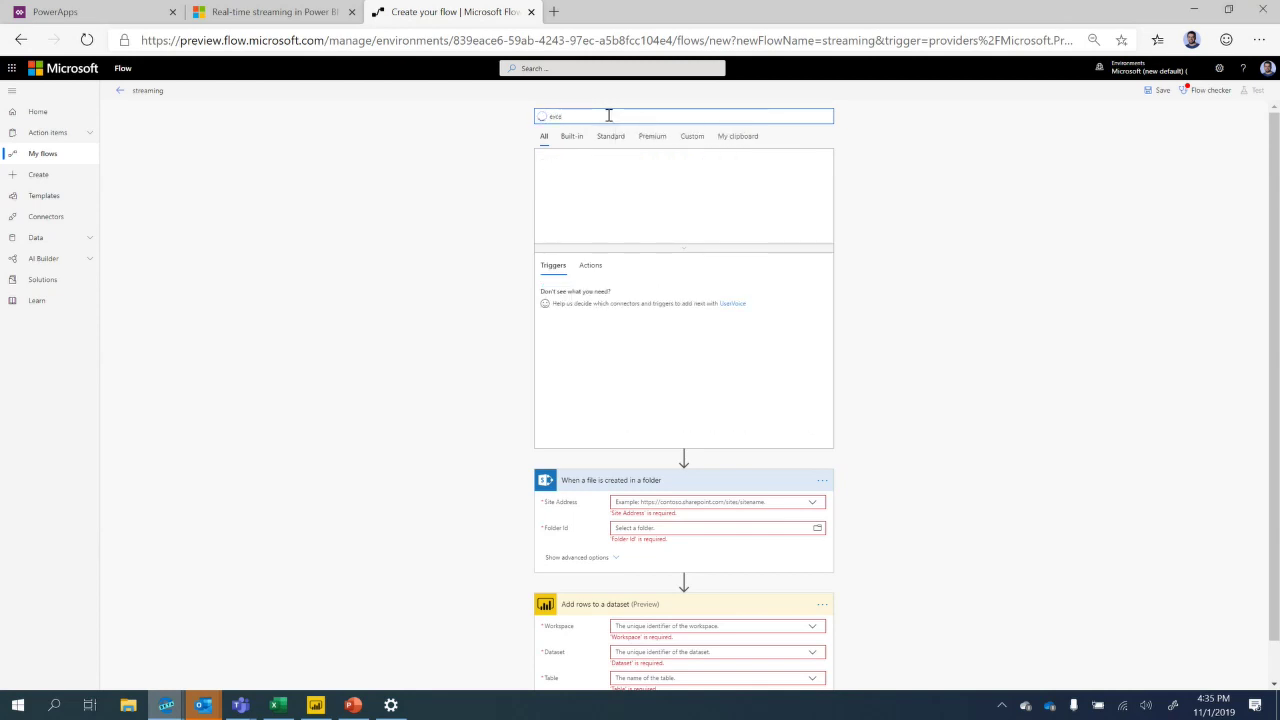
pyautogui.write('e')
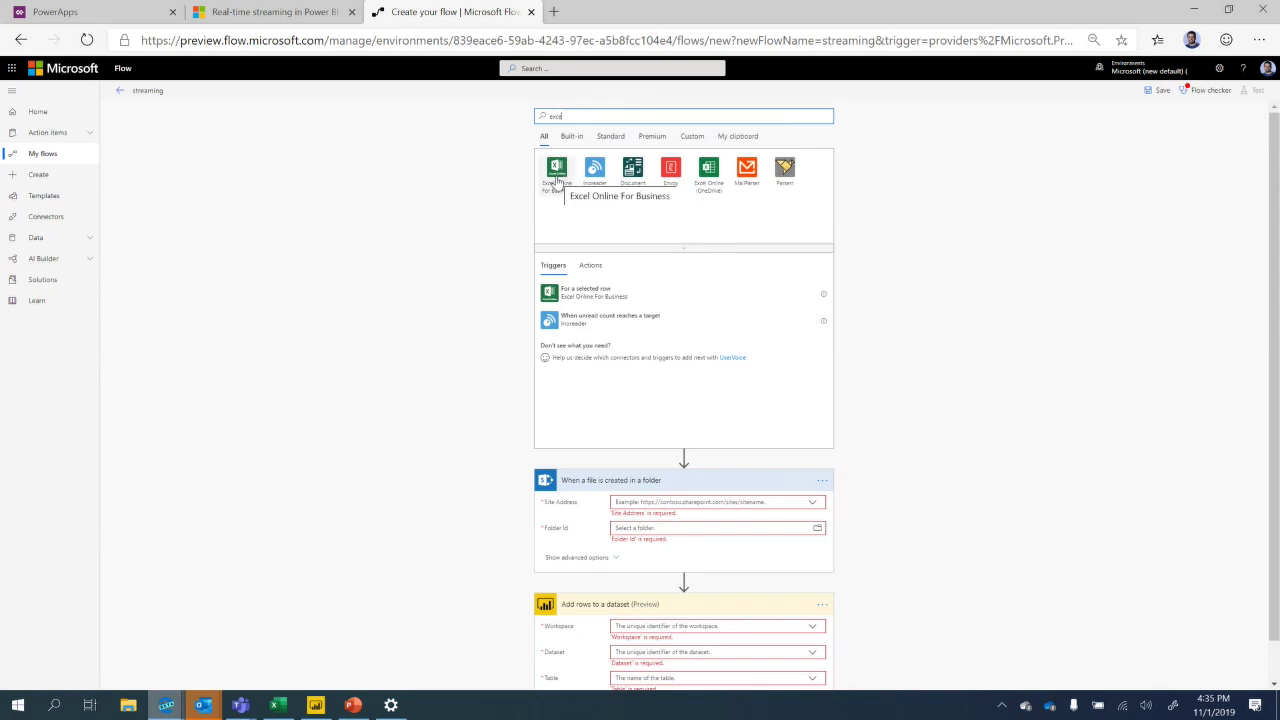
pyautogui.click(556, 179)
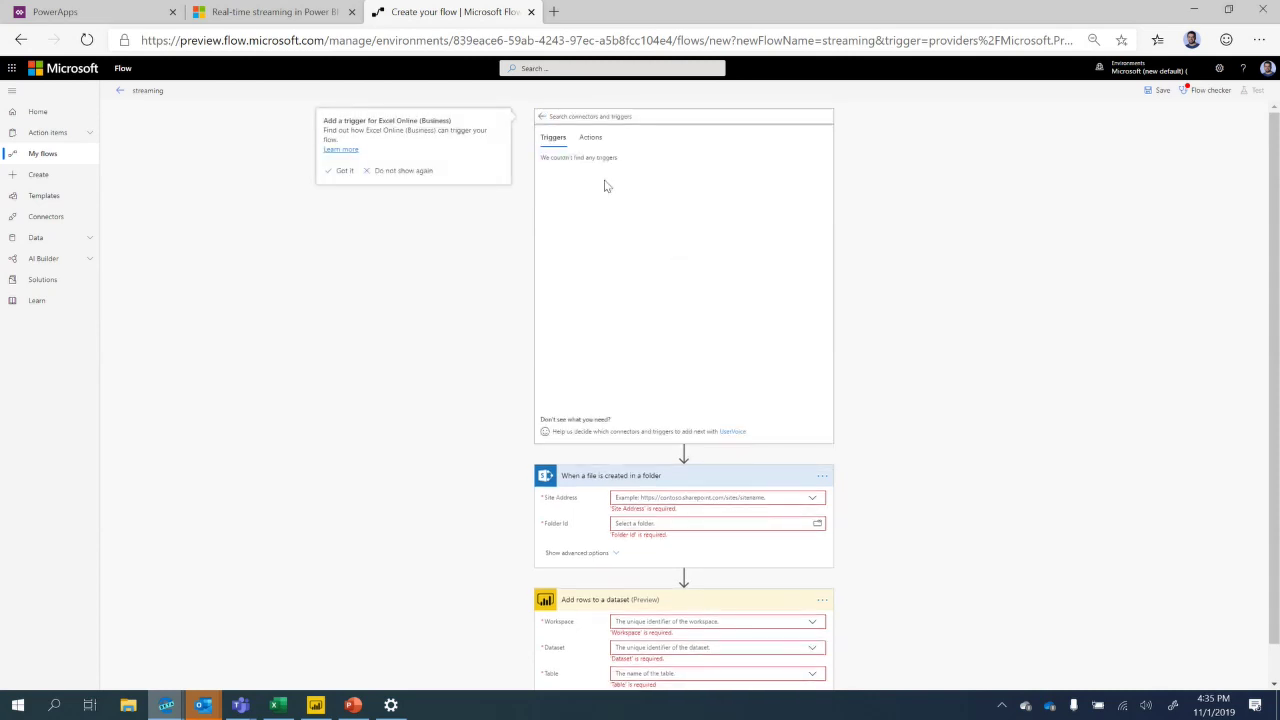
pyautogui.click(591, 137)
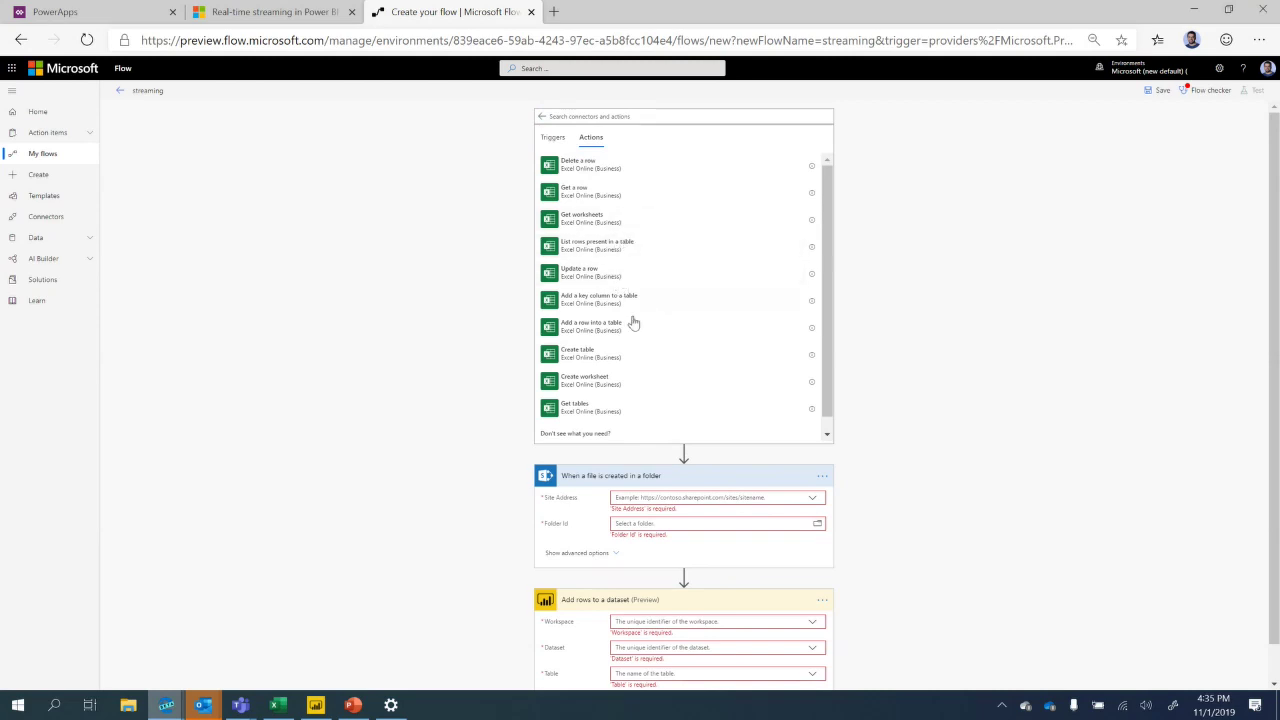
pyautogui.scroll(-1, 633, 322)
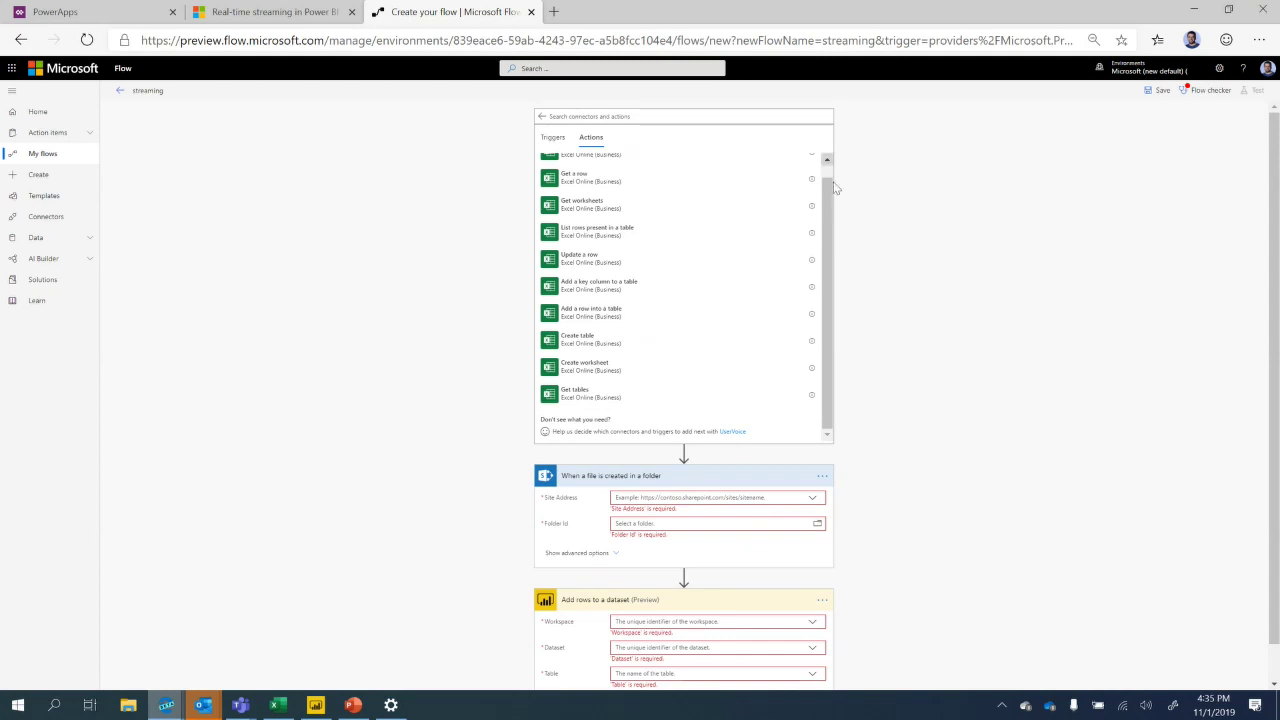
pyautogui.scroll(-1, 777, 468)
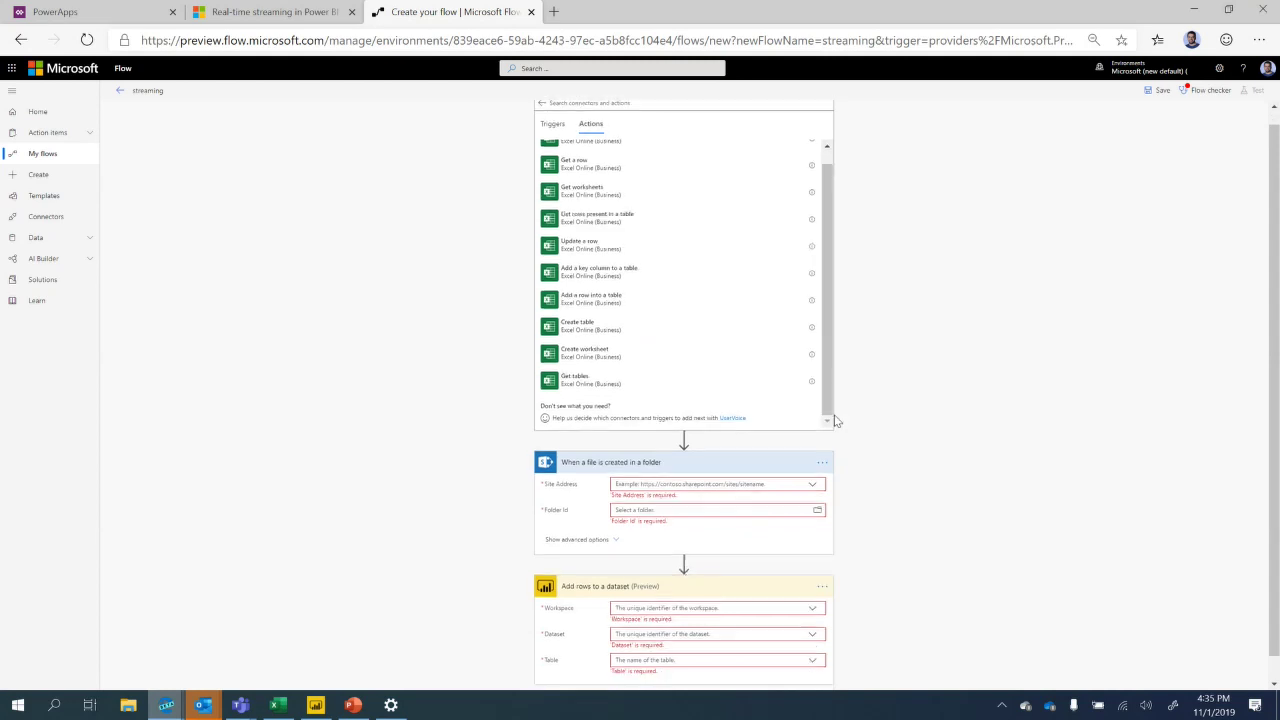
pyautogui.scroll(1, 552, 164)
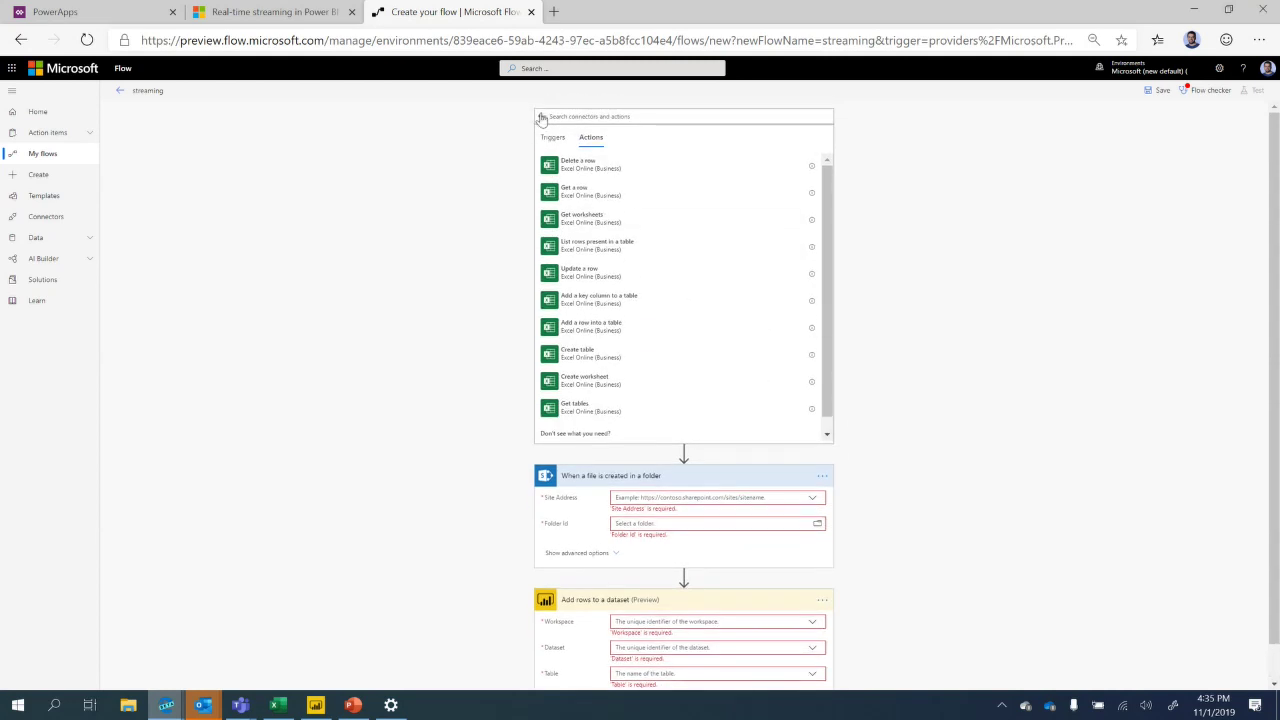
# Try to use the Excel Online (Business) action Get a row as the flow's trigger, and return to the full connector list.
pyautogui.click(542, 117)
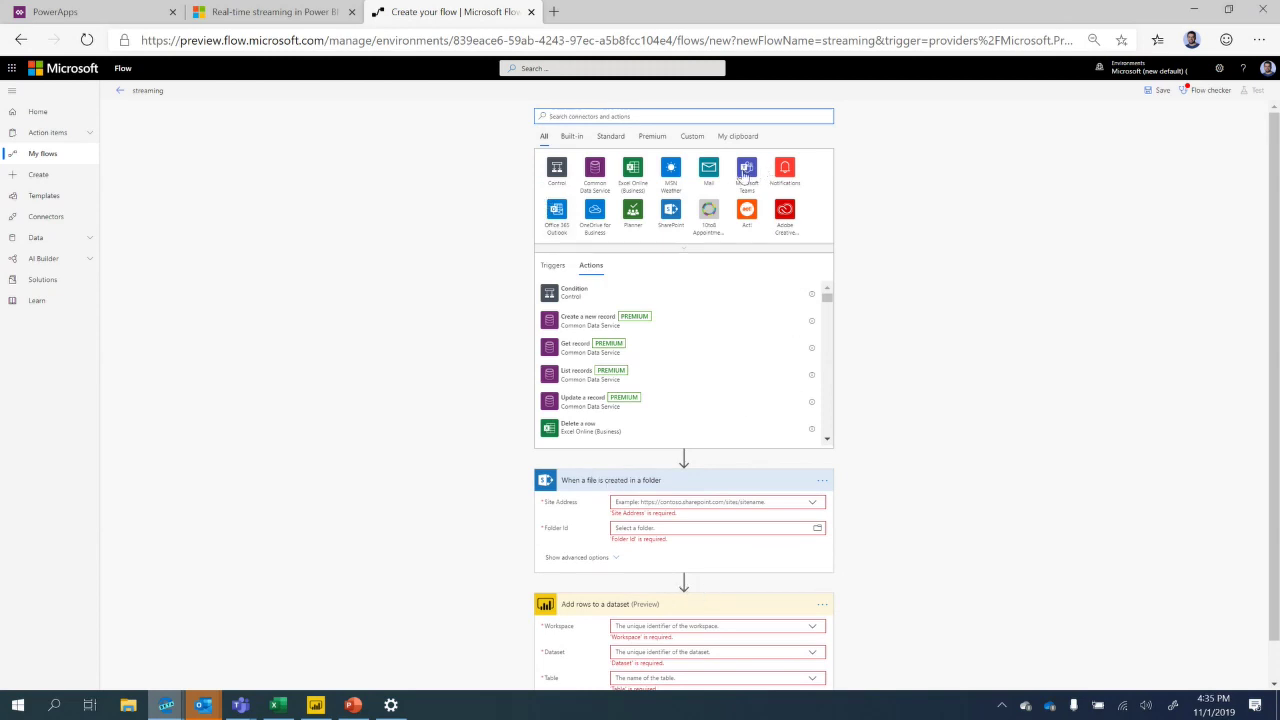
pyautogui.click(632, 168)
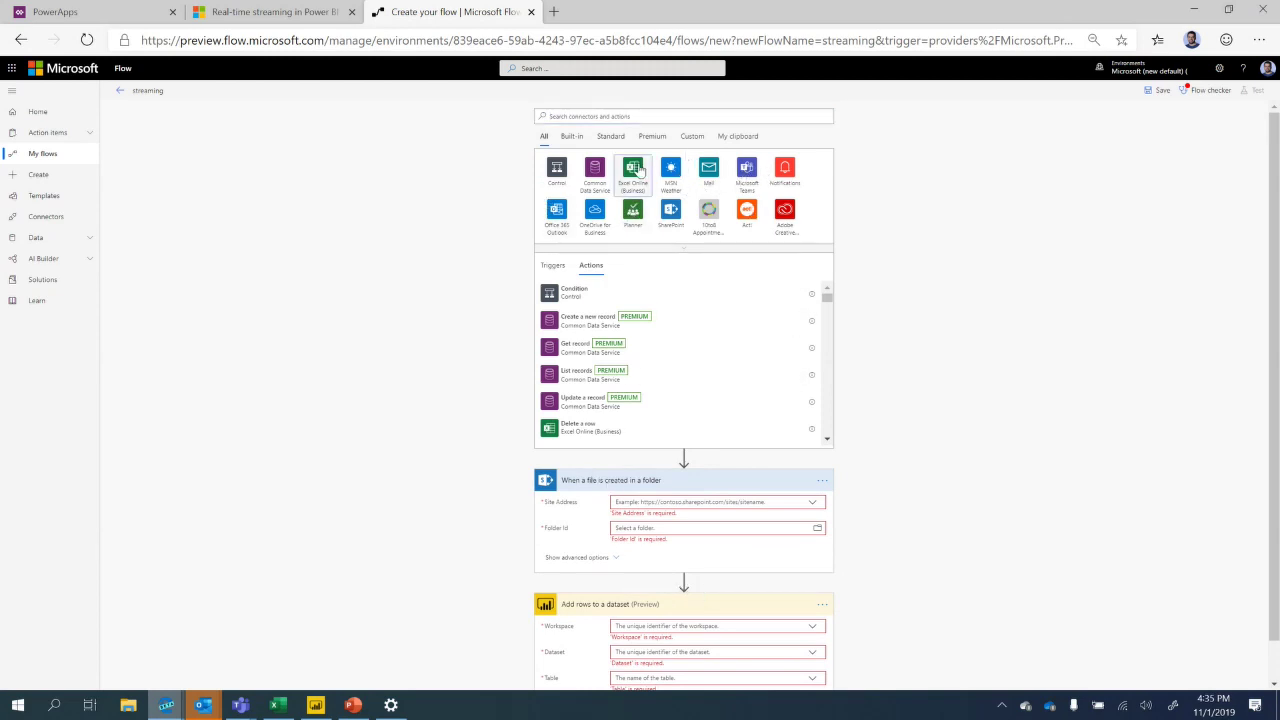
pyautogui.click(590, 200)
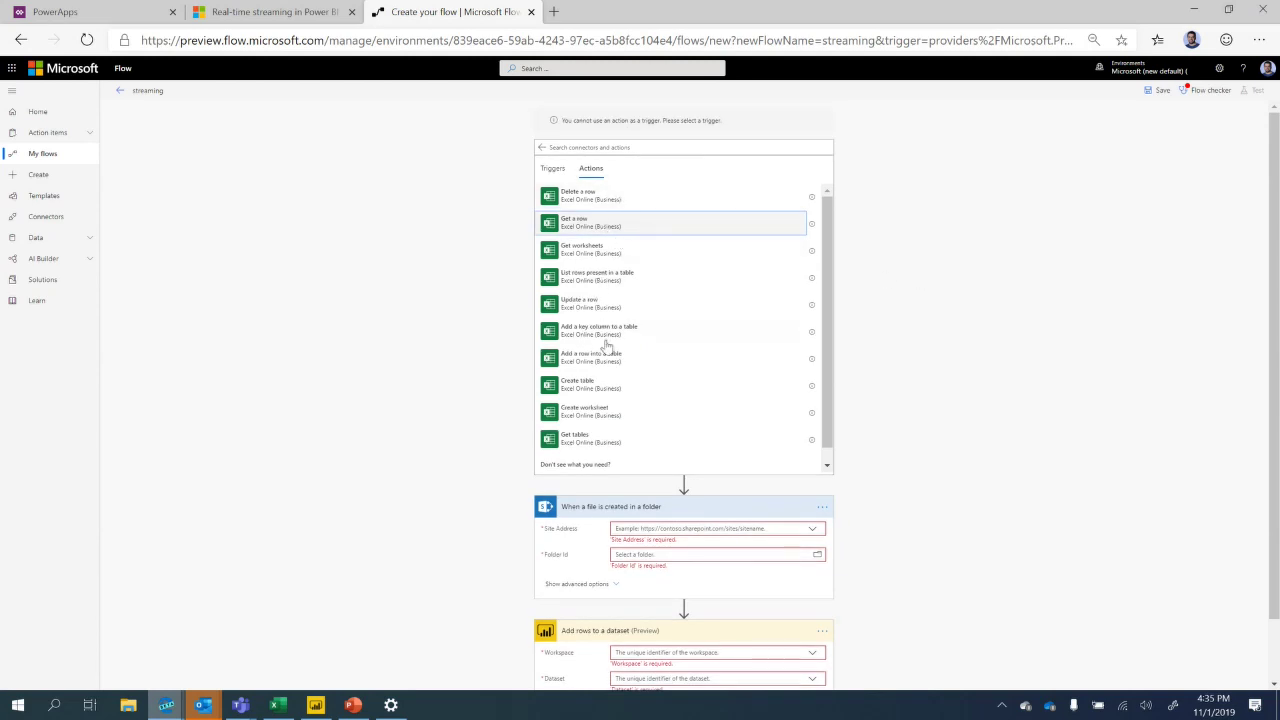
pyautogui.click(552, 169)
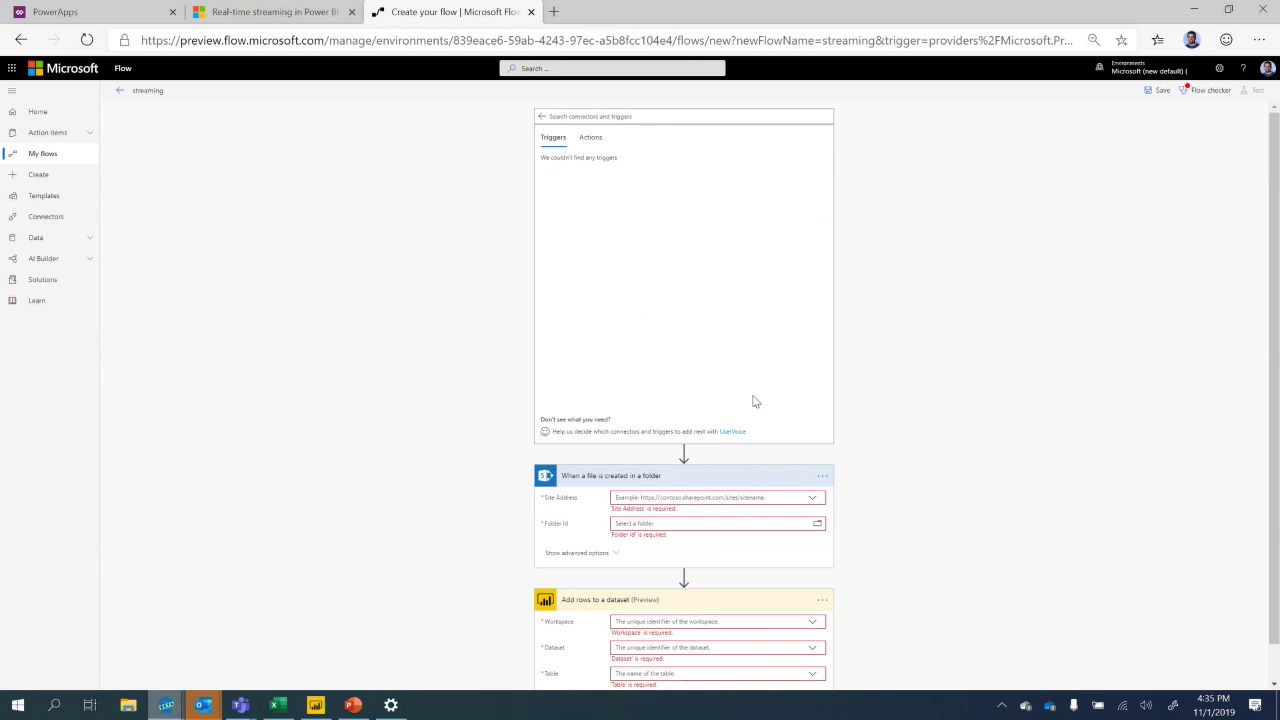
pyautogui.click(590, 137)
pyautogui.click(542, 117)
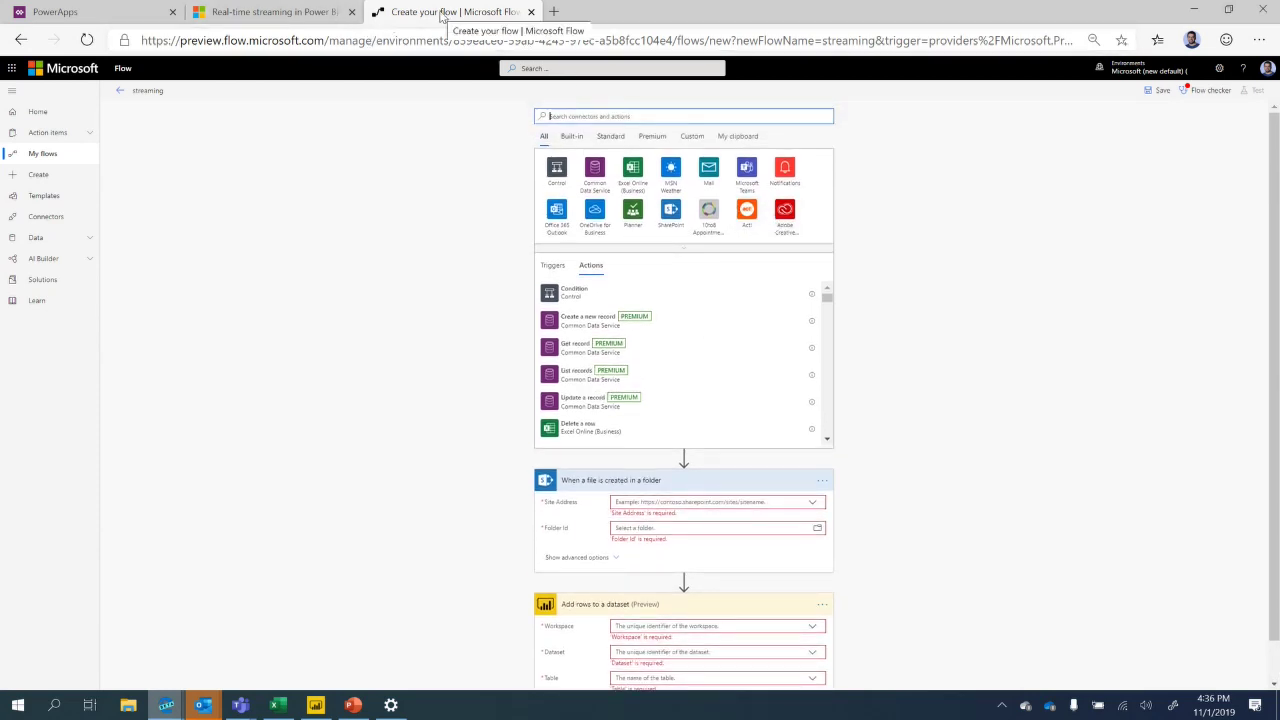
# Leave the streaming flow's editor without saving and return to the list of flows.
pyautogui.click(293, 11)
pyautogui.scroll(5, 700, 400)
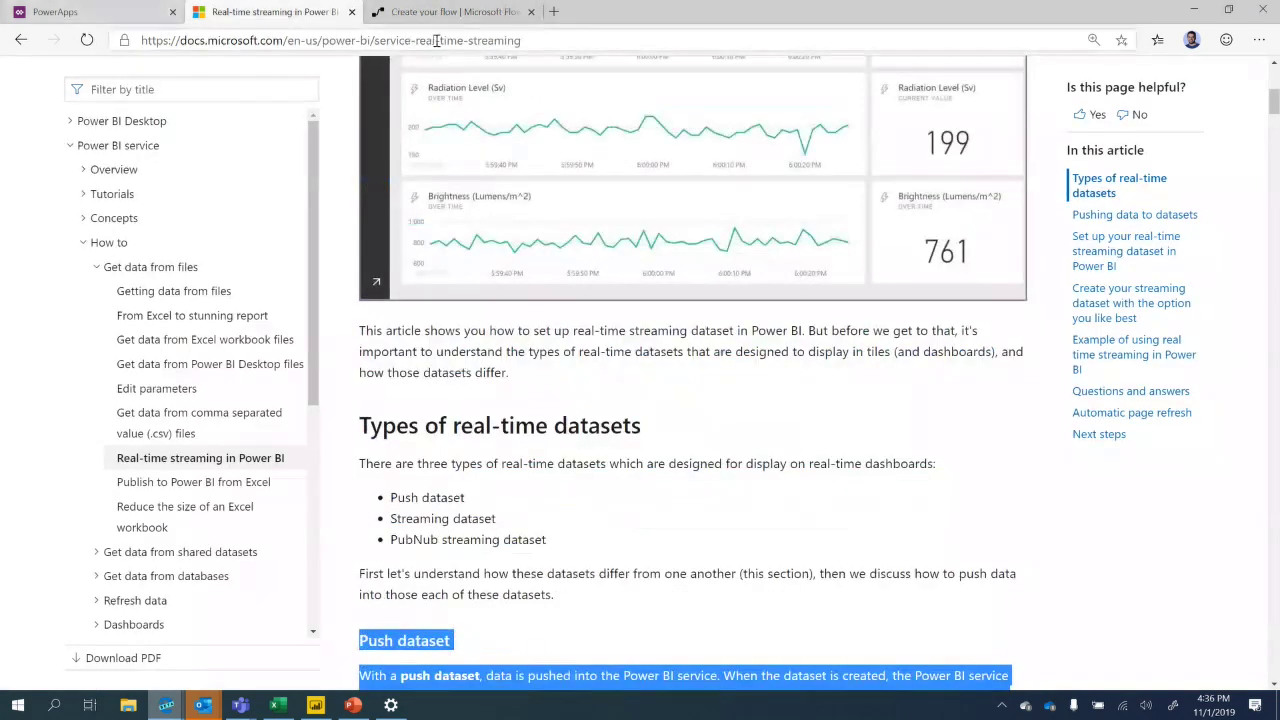
pyautogui.click(450, 11)
pyautogui.click(120, 92)
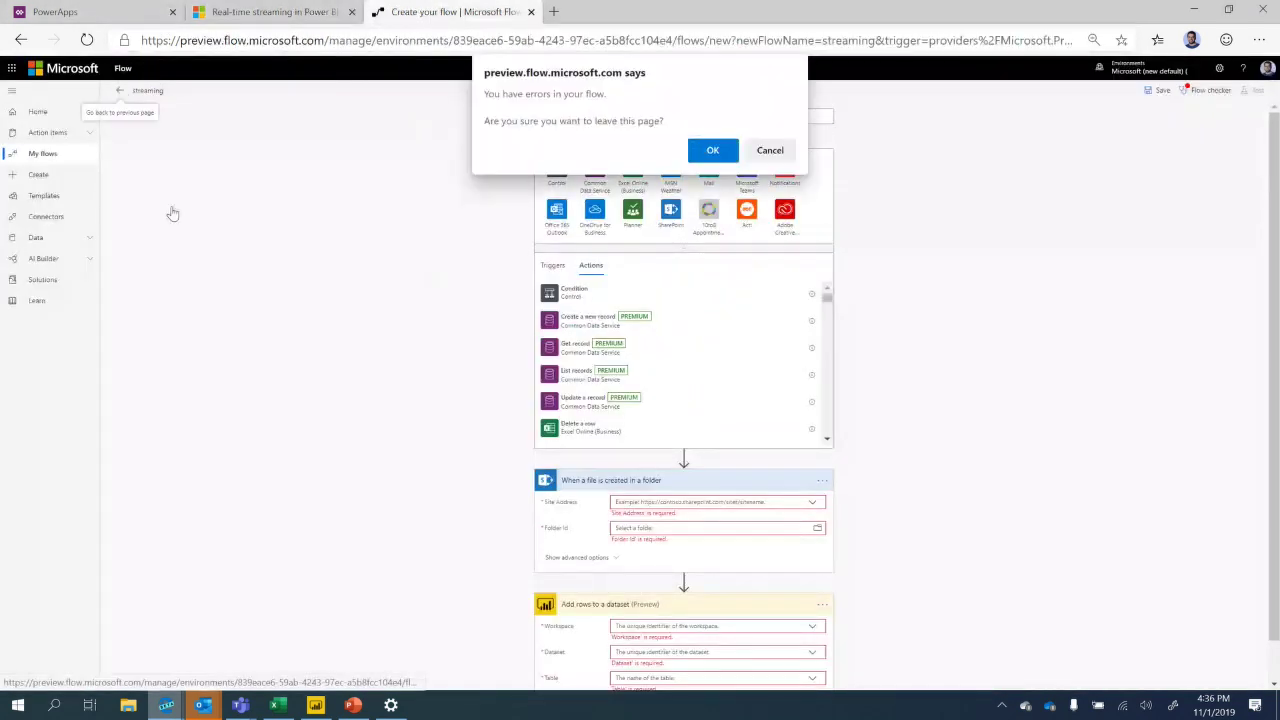
pyautogui.click(711, 149)
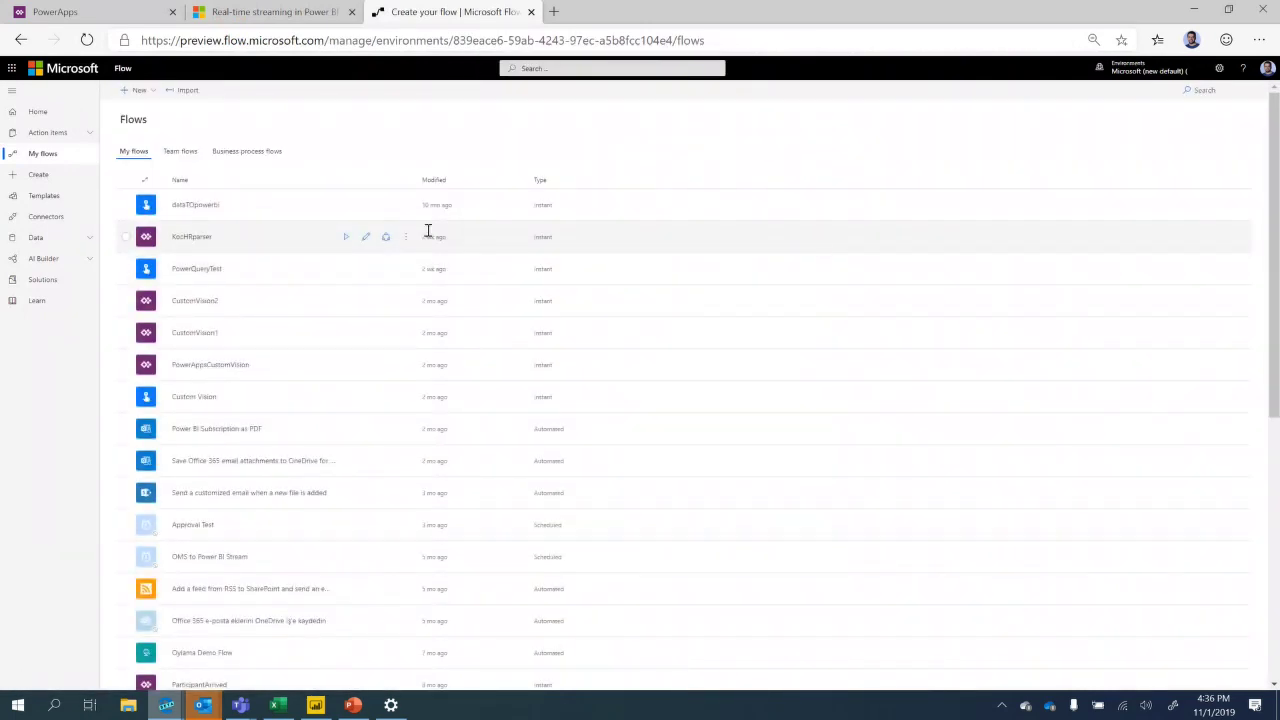
# Switch to the browser window with the Power BI workspace and close the API info of the webinarkisi dataset.
pyautogui.click(296, 11)
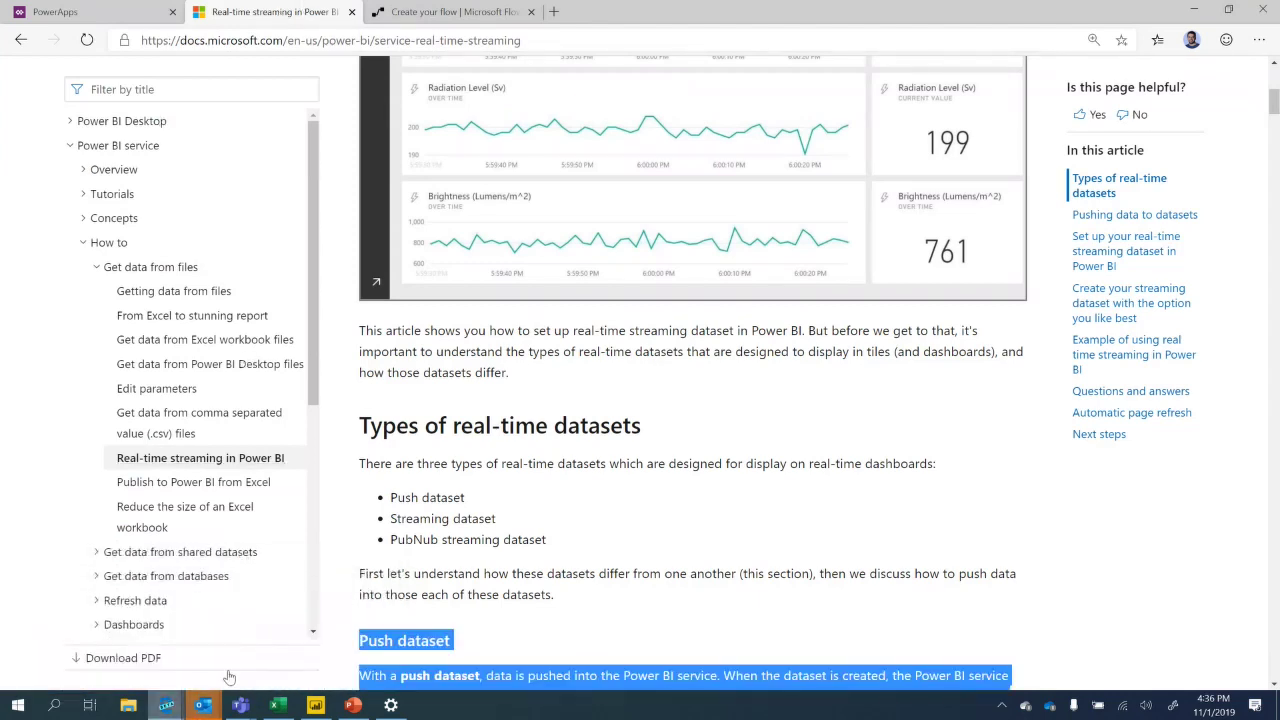
pyautogui.click(166, 705)
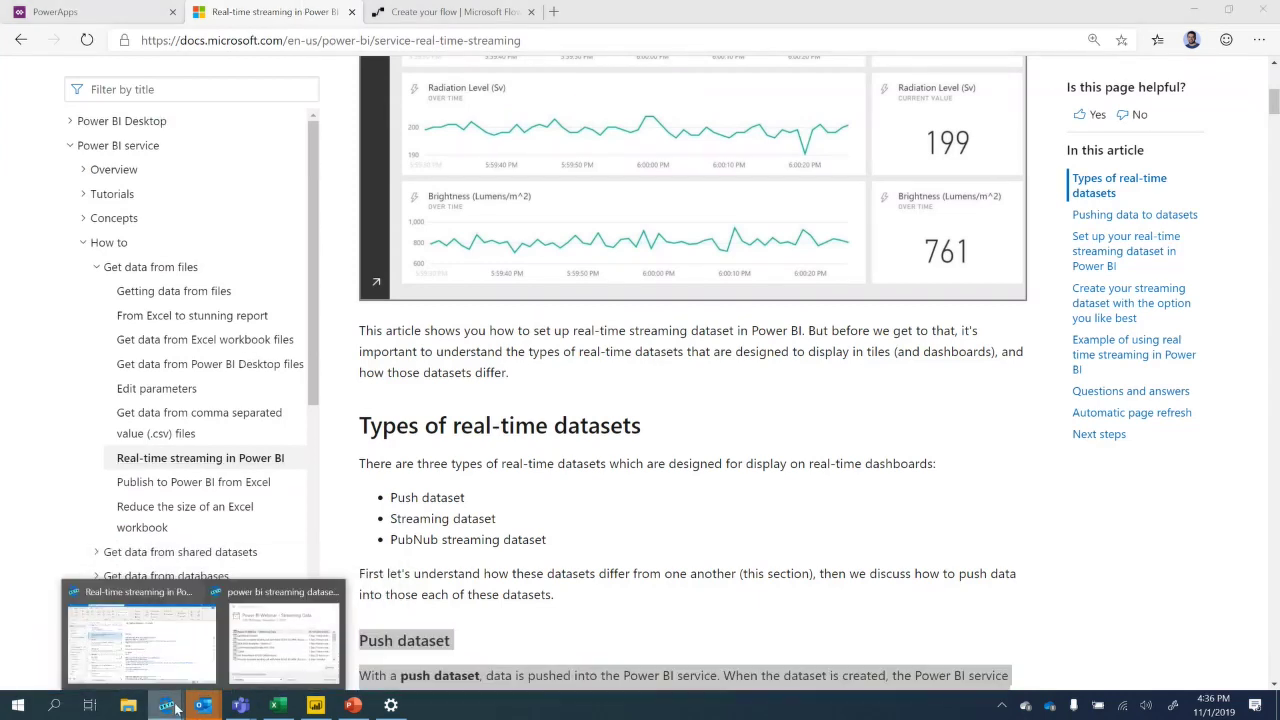
pyautogui.click(271, 633)
pyautogui.click(95, 11)
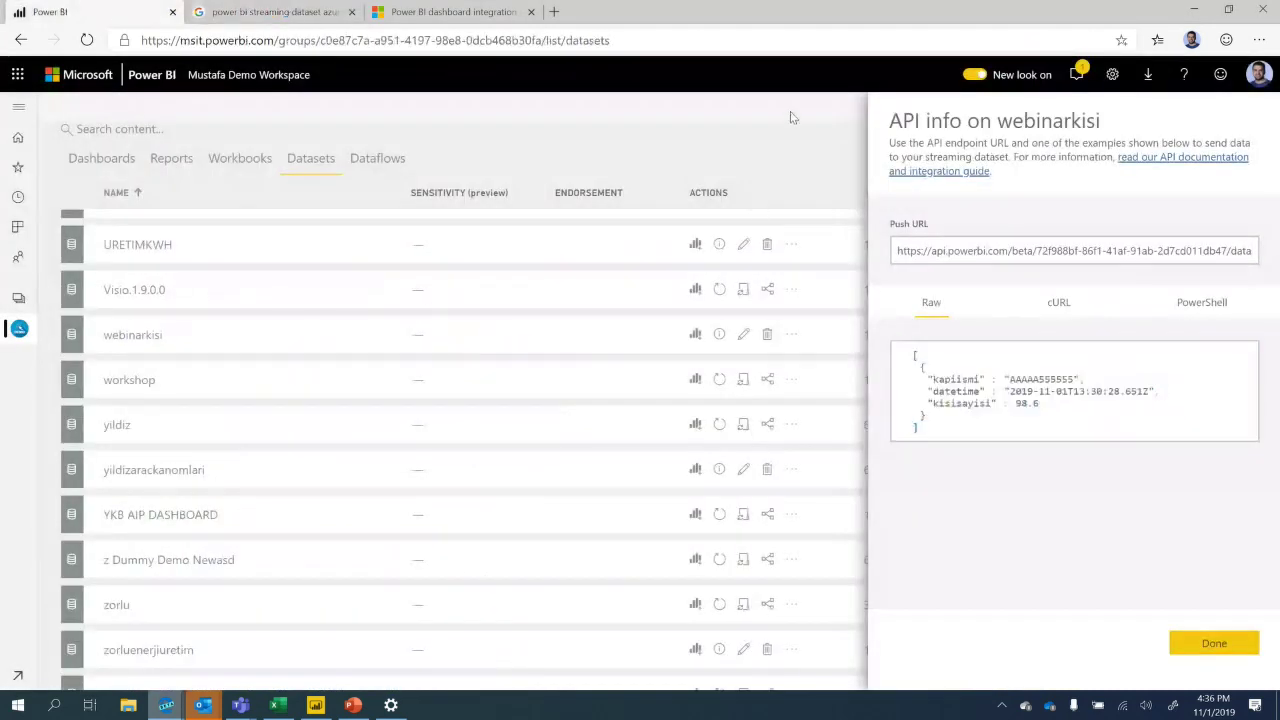
pyautogui.press('Escape')
# Open the Airline Maintenance Demo app from the Power BI apps.
pyautogui.click(16, 107)
pyautogui.click(86, 227)
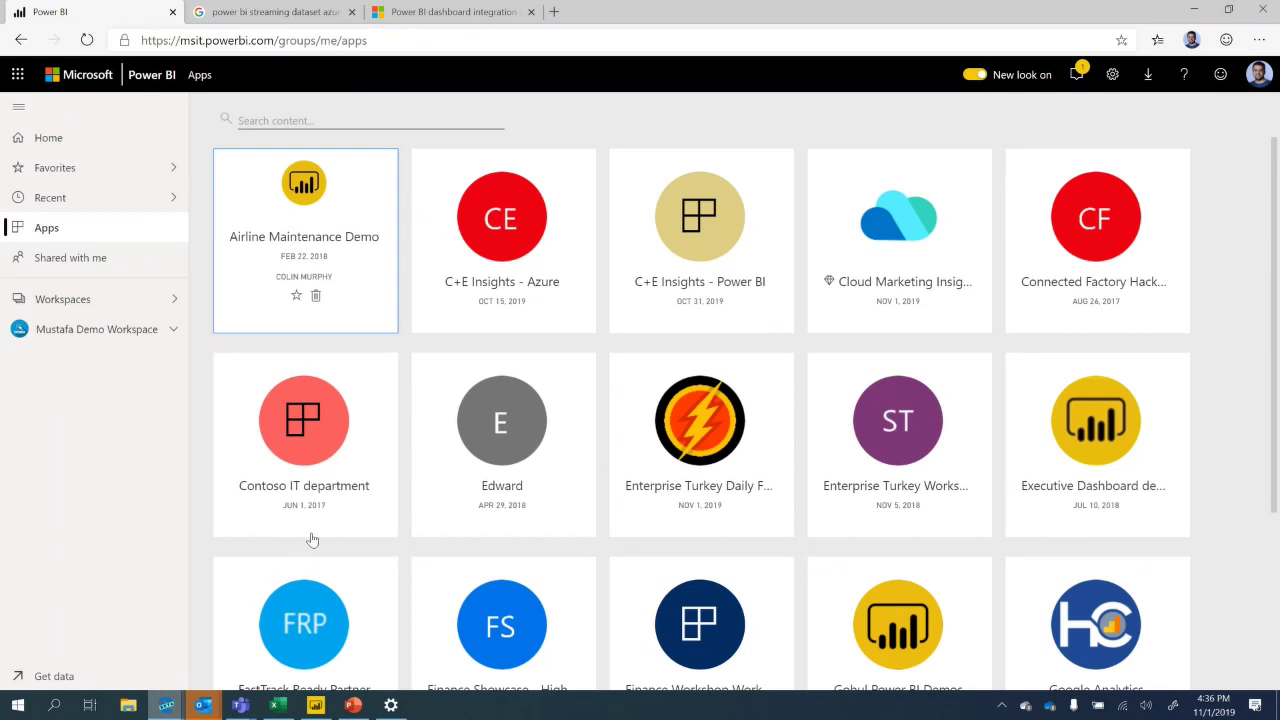
pyautogui.click(316, 256)
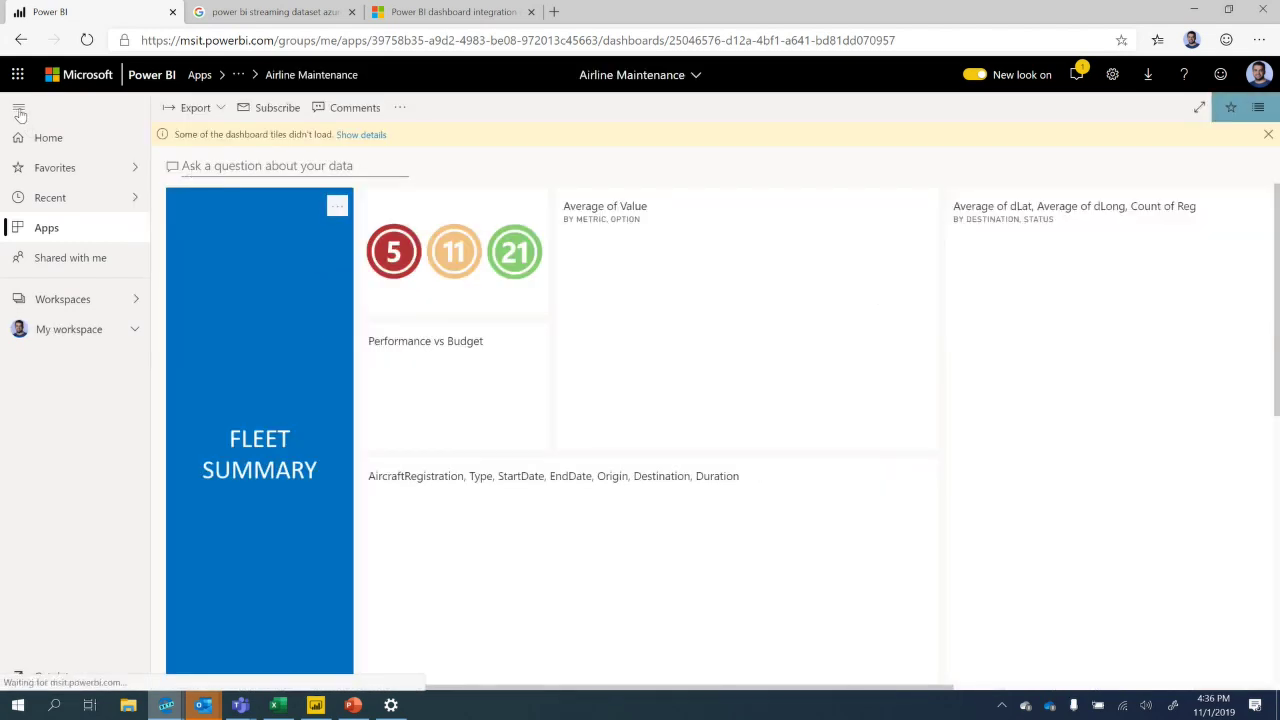
# Bring the dashboard's Engine Diagnostic and Real Time Analytics sections into view and collapse the navigation pane.
pyautogui.scroll(-4, 19, 113)
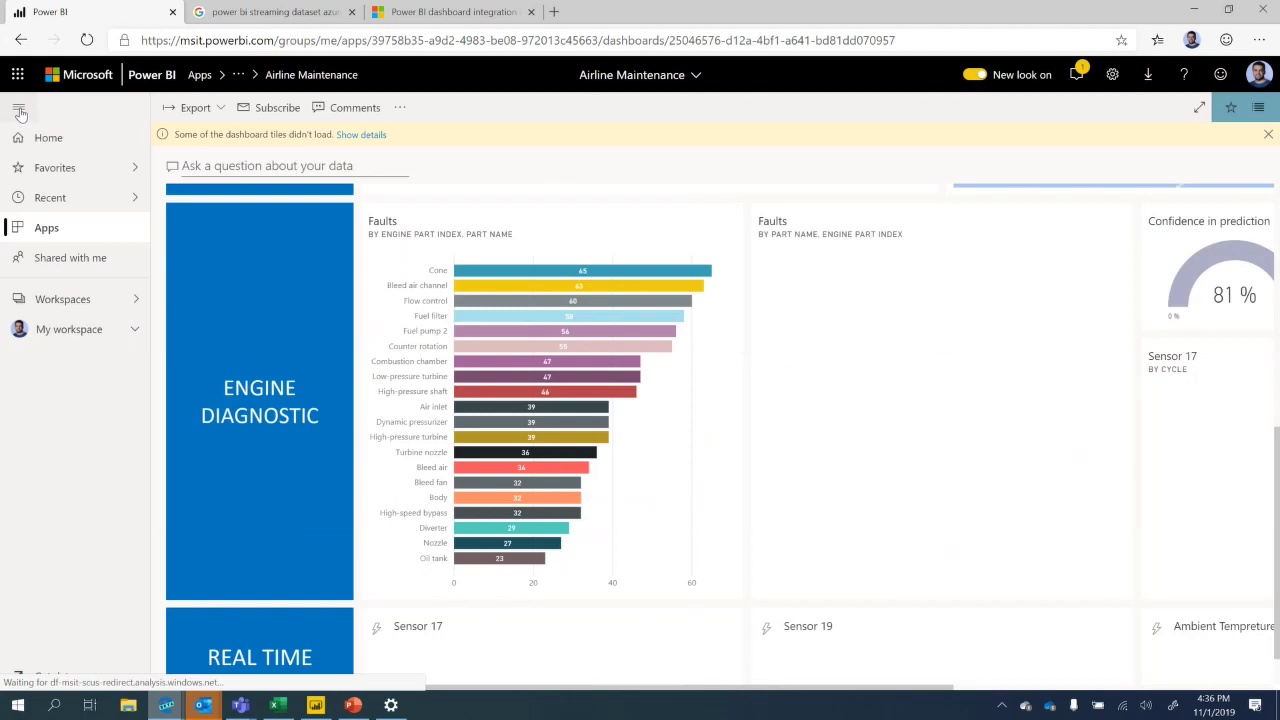
pyautogui.click(19, 112)
pyautogui.click(18, 111)
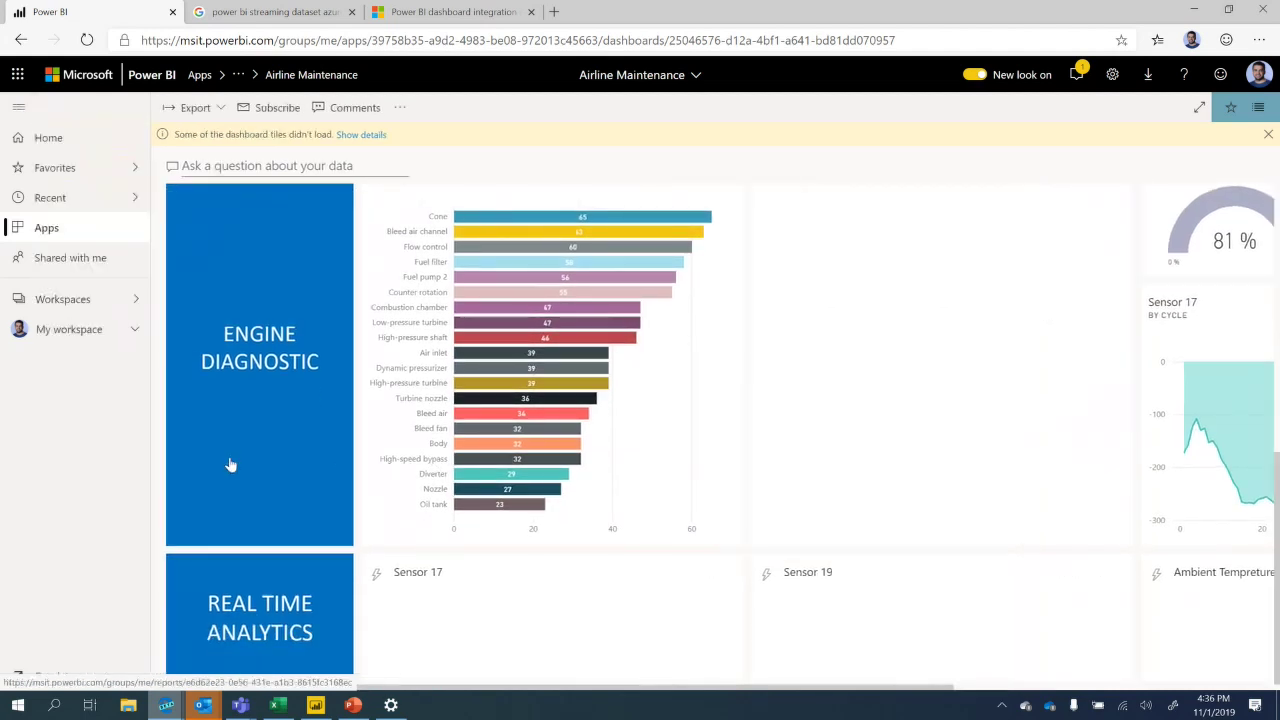
pyautogui.click(17, 110)
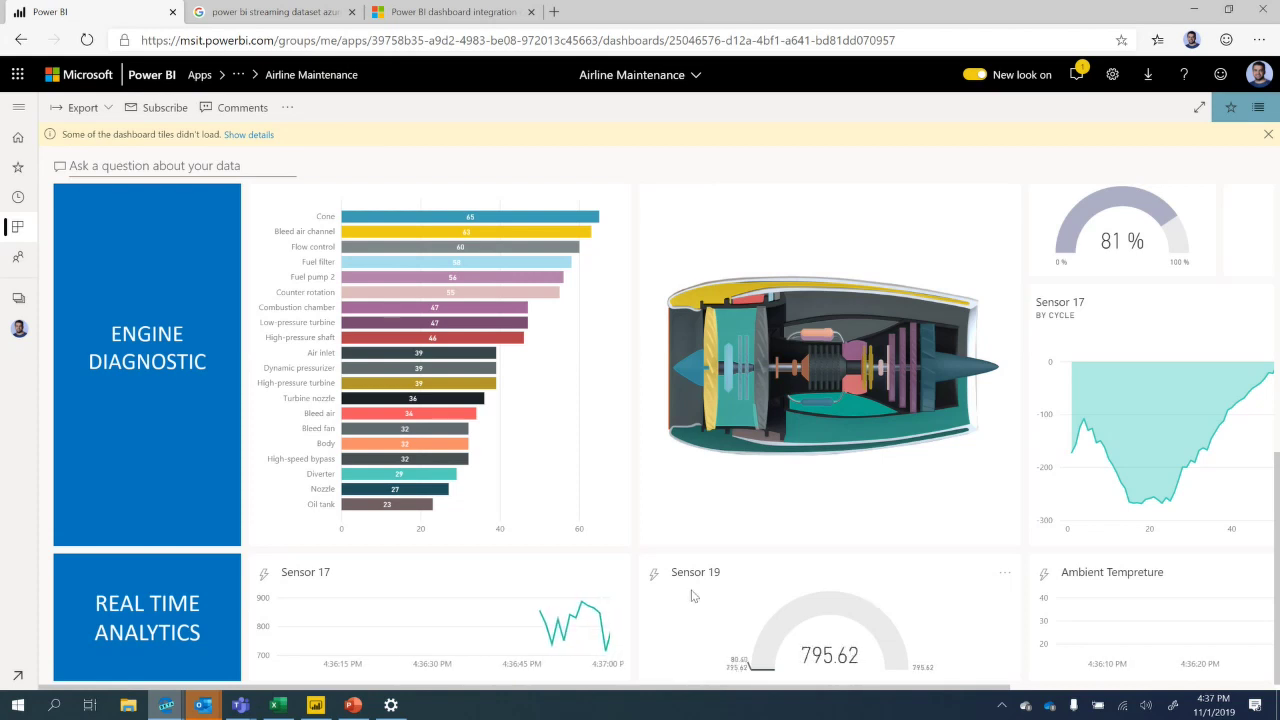
# Check the live event Q&A in the Teams webinar window and return to the Airline Maintenance dashboard.
pyautogui.moveTo(238, 704)
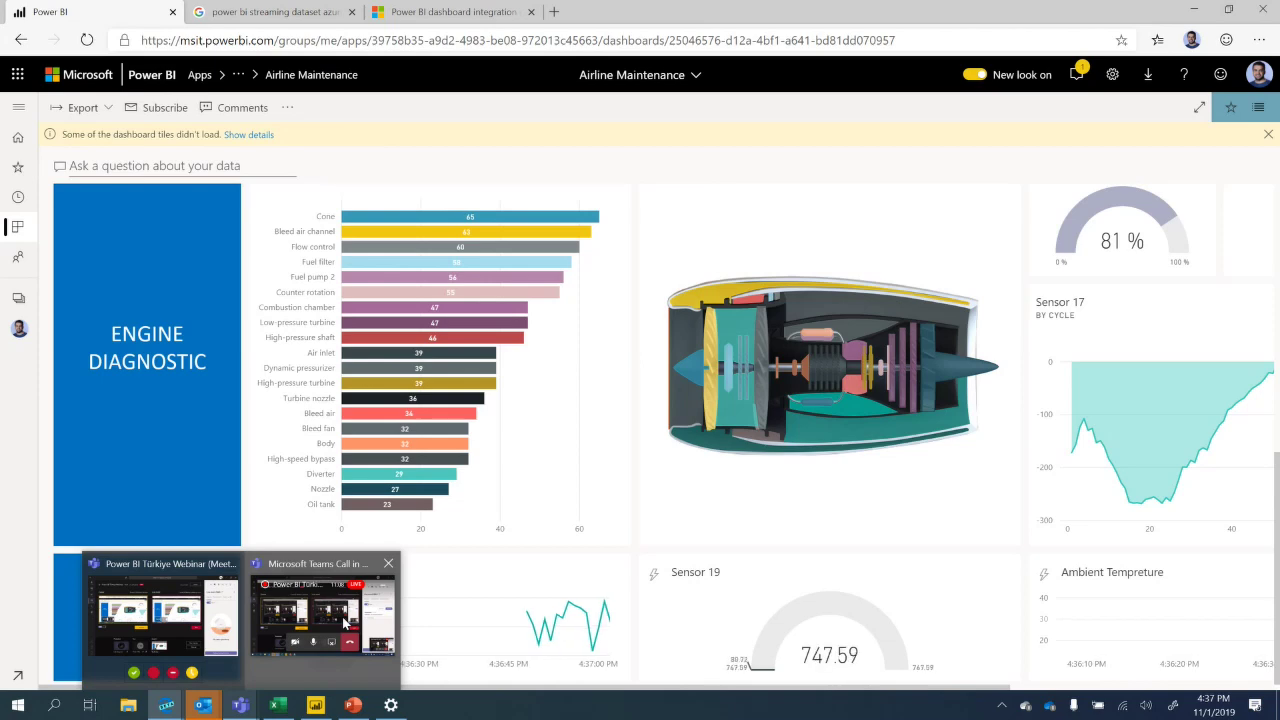
pyautogui.moveTo(344, 622)
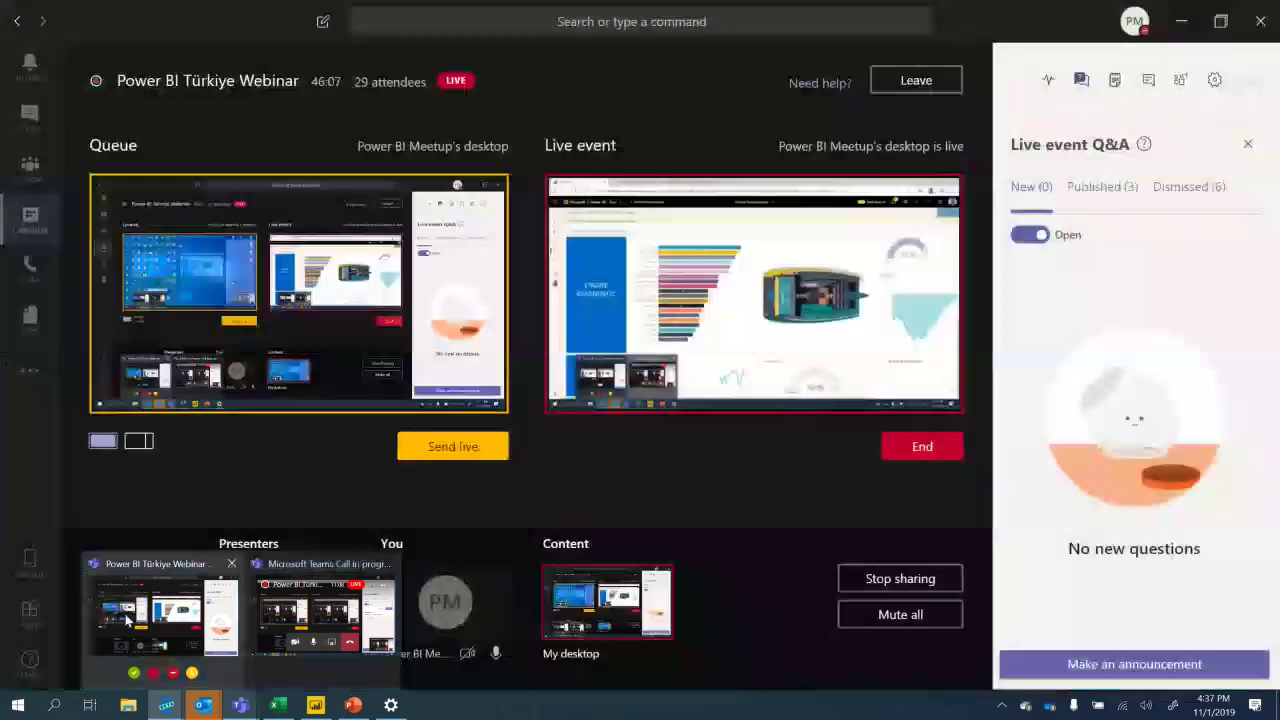
pyautogui.click(160, 615)
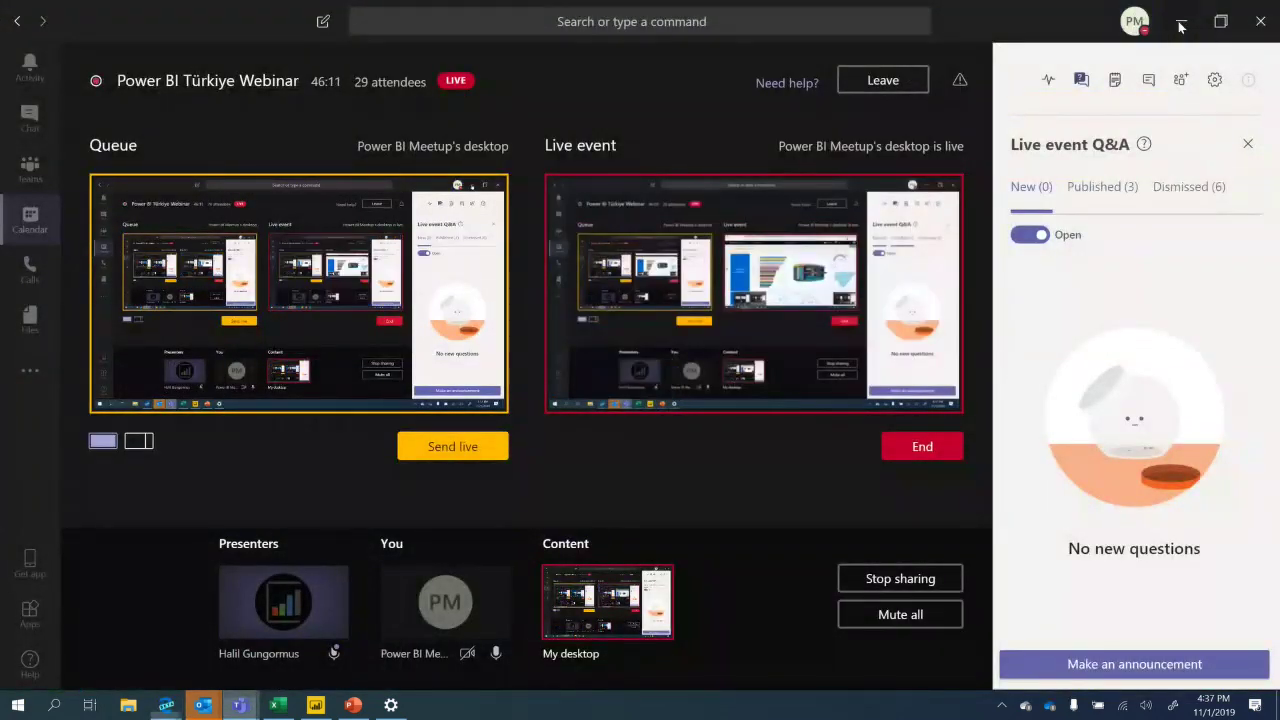
pyautogui.click(1181, 24)
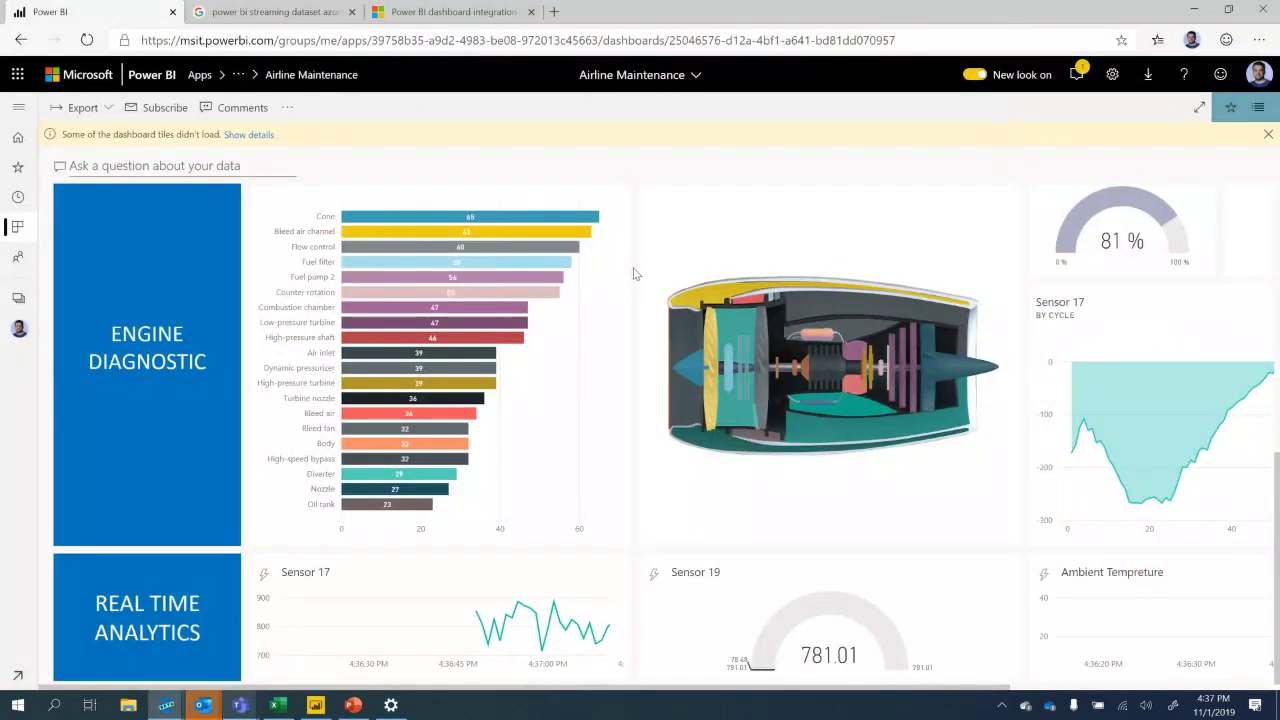
# Dismiss the dashboard's tile loading notice and view the real-time sensor tiles.
pyautogui.click(1268, 136)
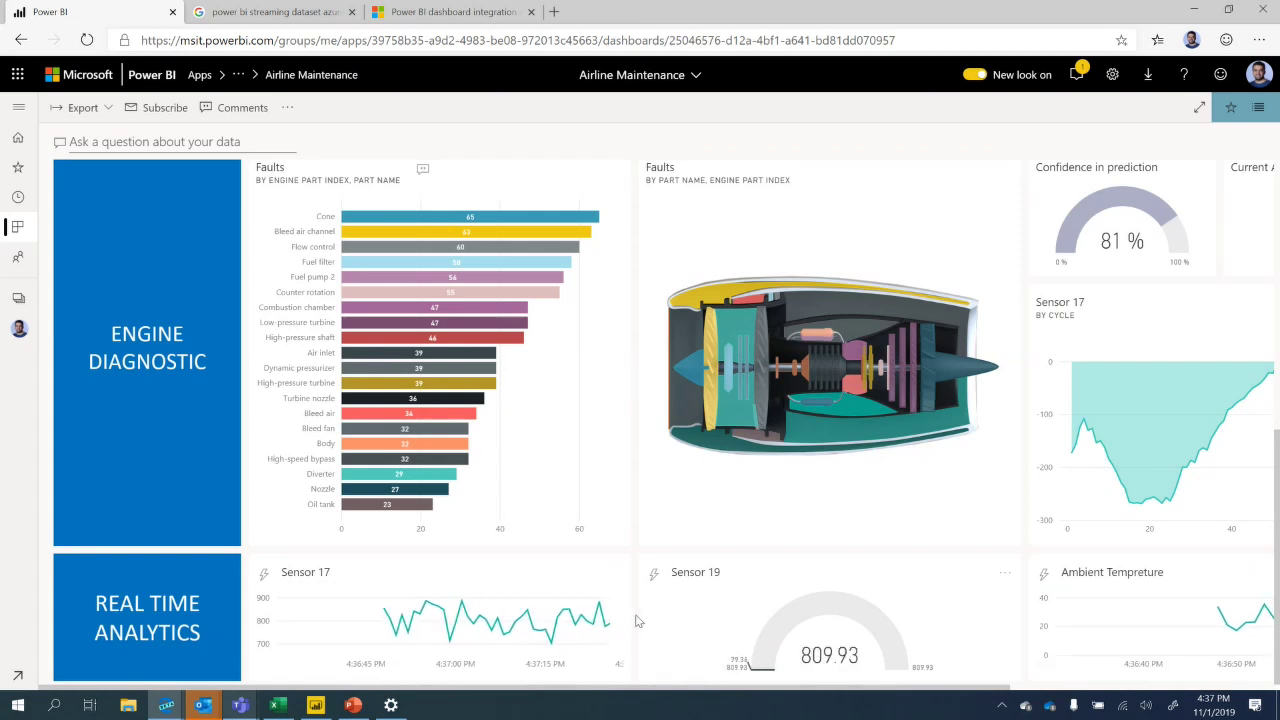
pyautogui.scroll(1, 637, 620)
pyautogui.scroll(-1, 637, 620)
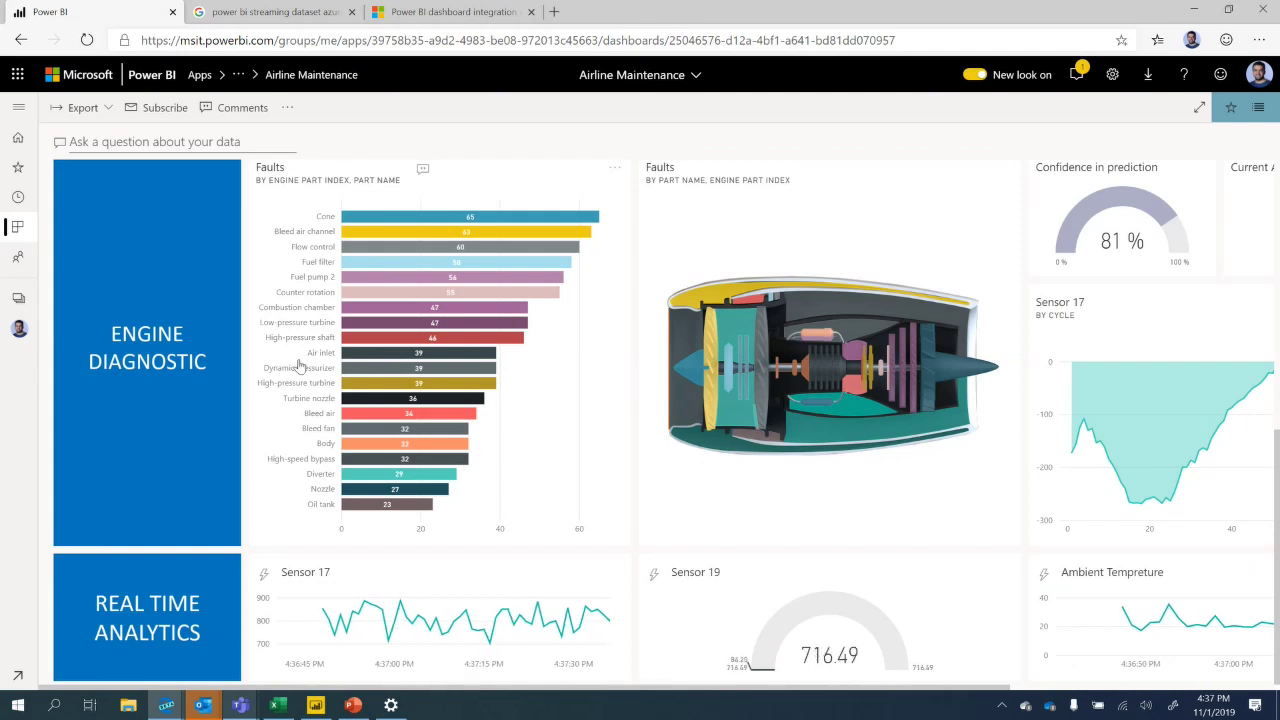
# Bring up the Windows Settings window with the Magnifier options and close it.
pyautogui.moveTo(201, 707)
pyautogui.moveTo(244, 706)
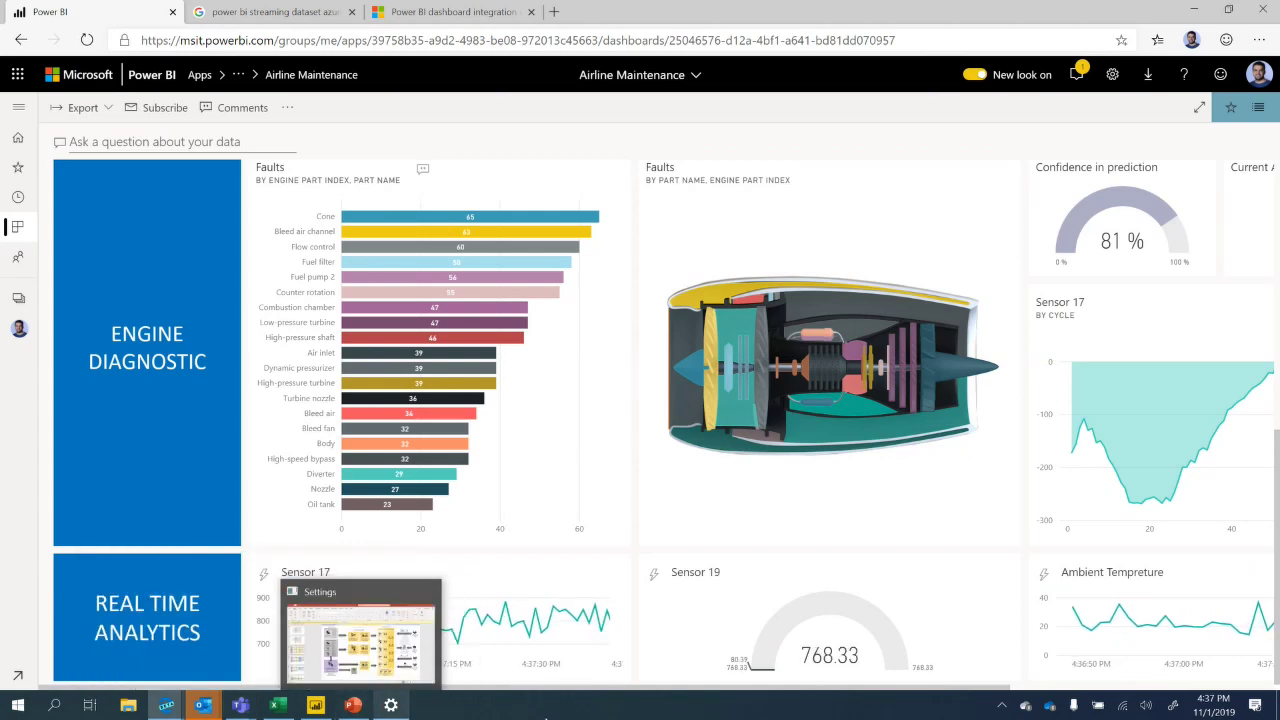
pyautogui.click(391, 707)
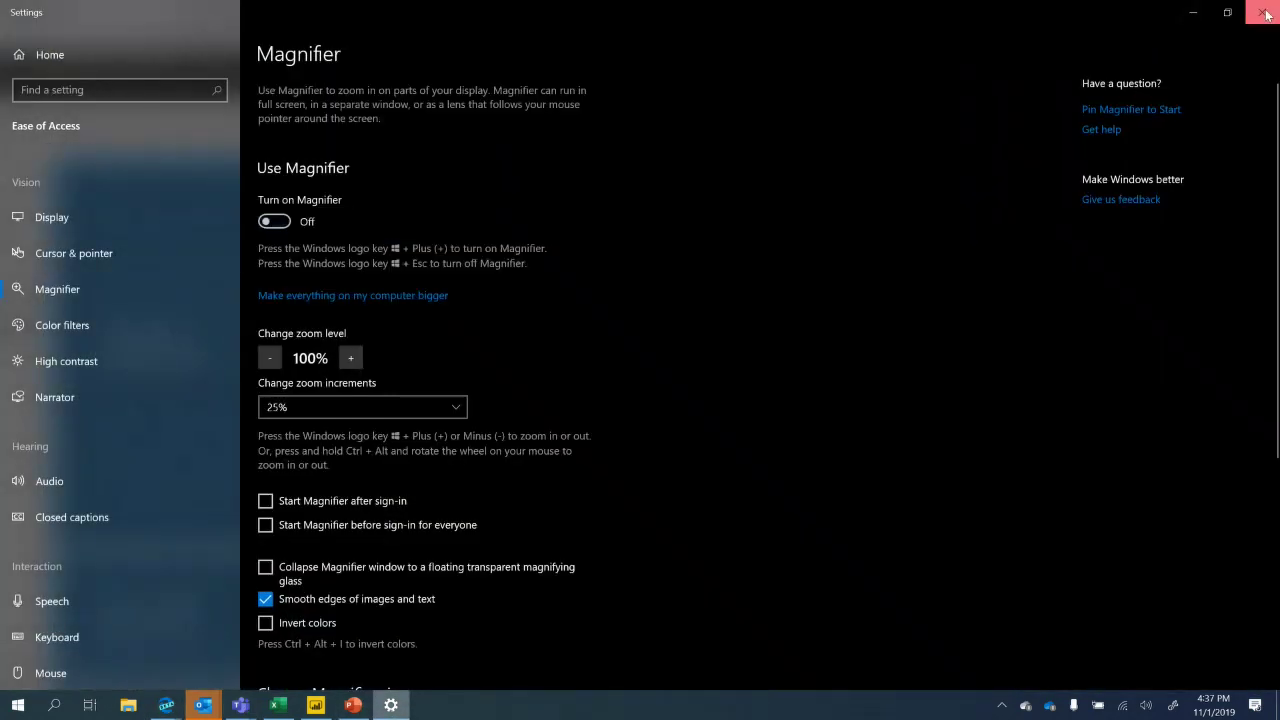
pyautogui.click(1262, 9)
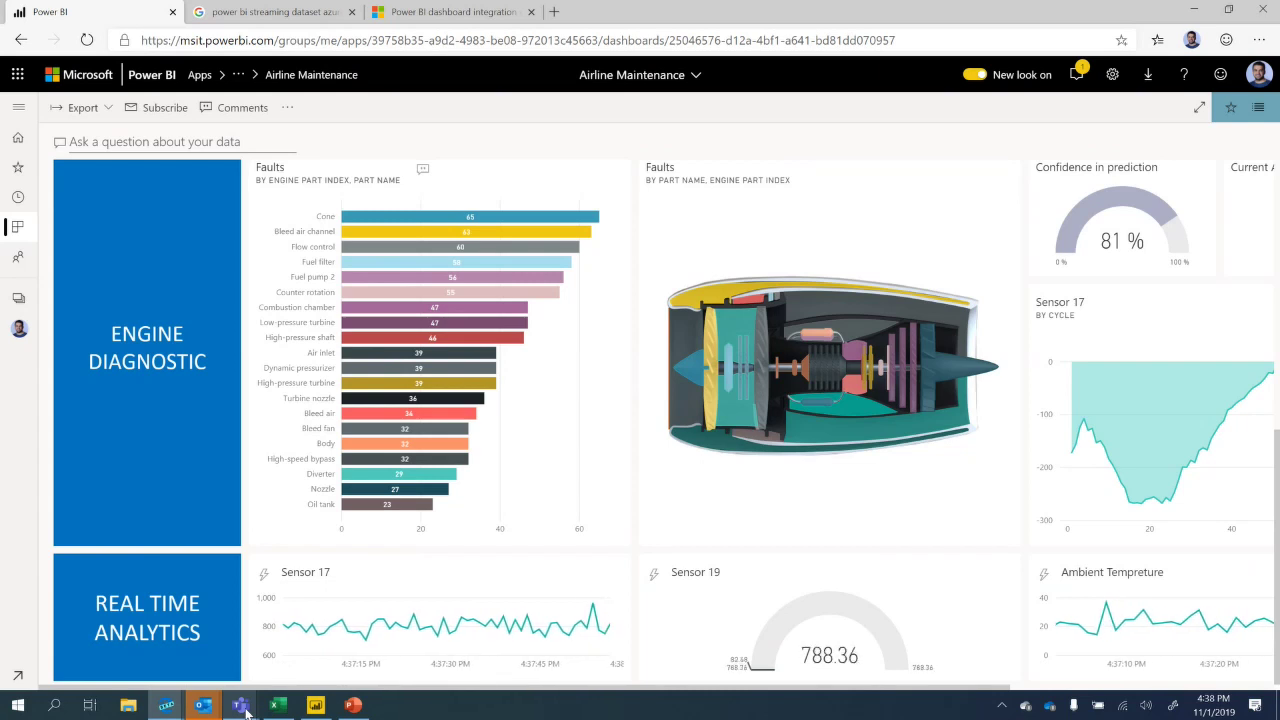
# Send the presenter's own shared desktop live in the Teams webinar and minimise the Teams window.
pyautogui.click(203, 705)
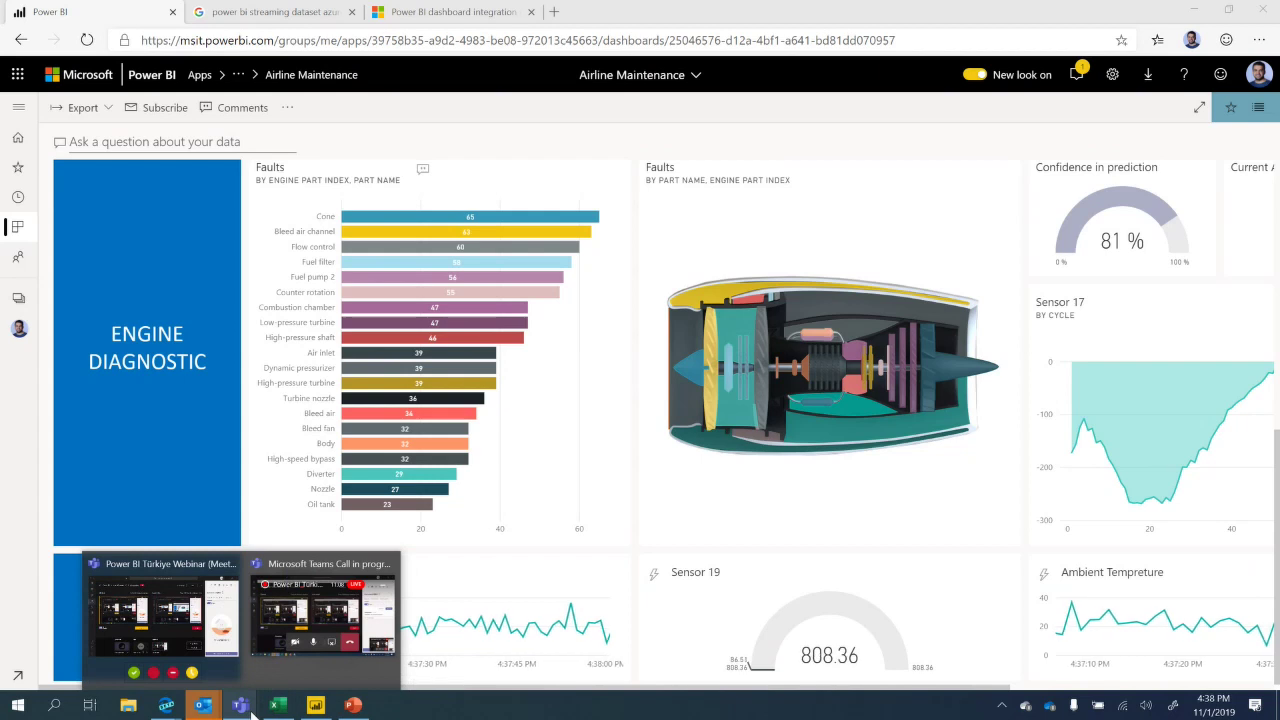
pyautogui.moveTo(353, 705)
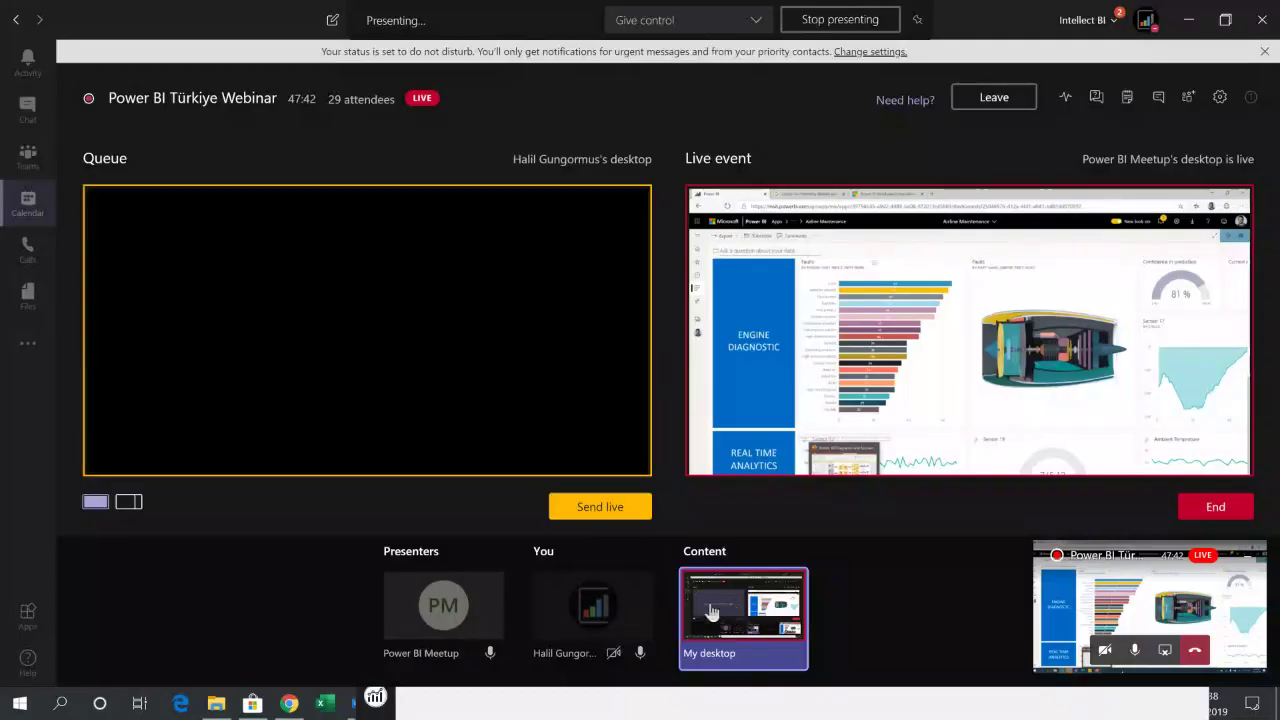
pyautogui.click(580, 507)
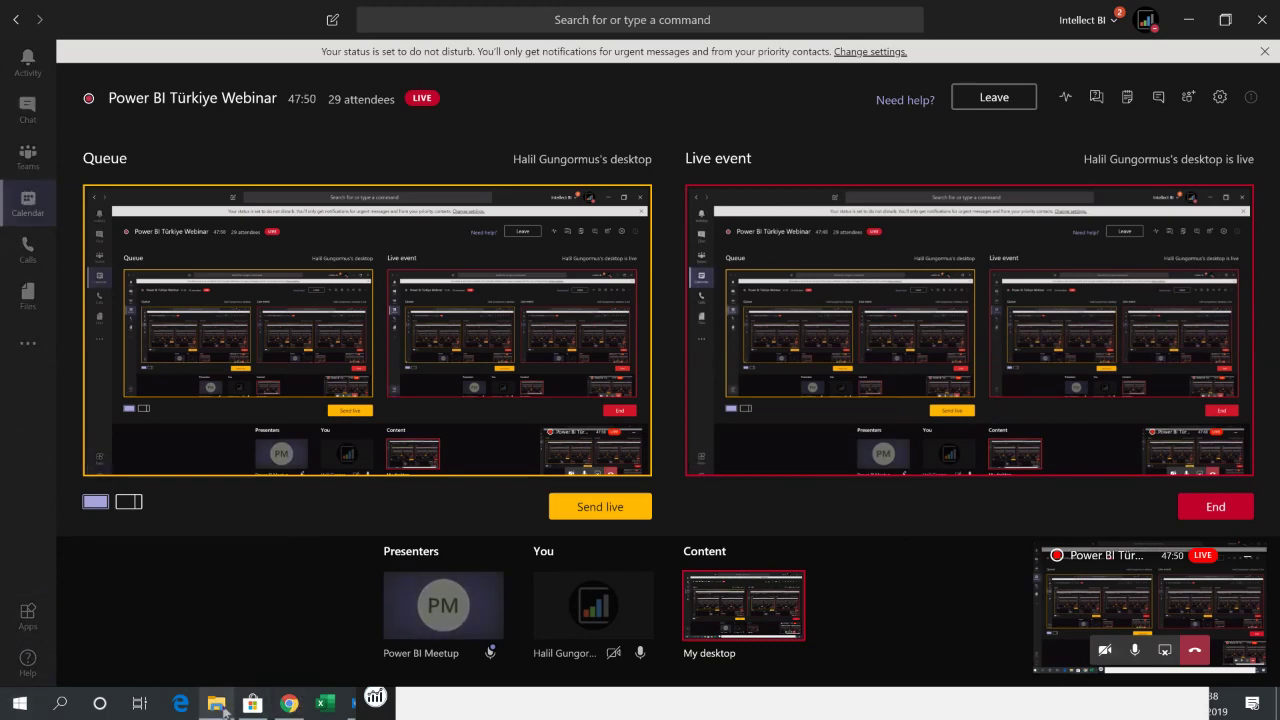
pyautogui.click(1187, 22)
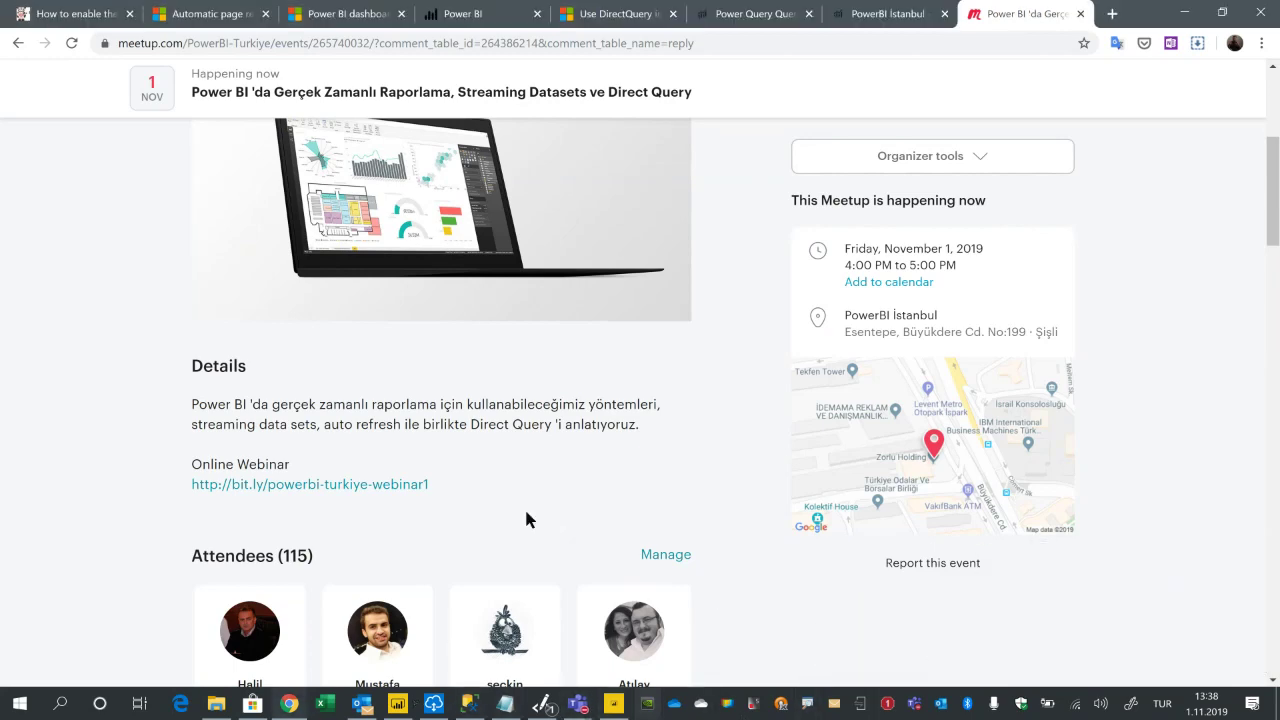
pyautogui.scroll(4, 155, 408)
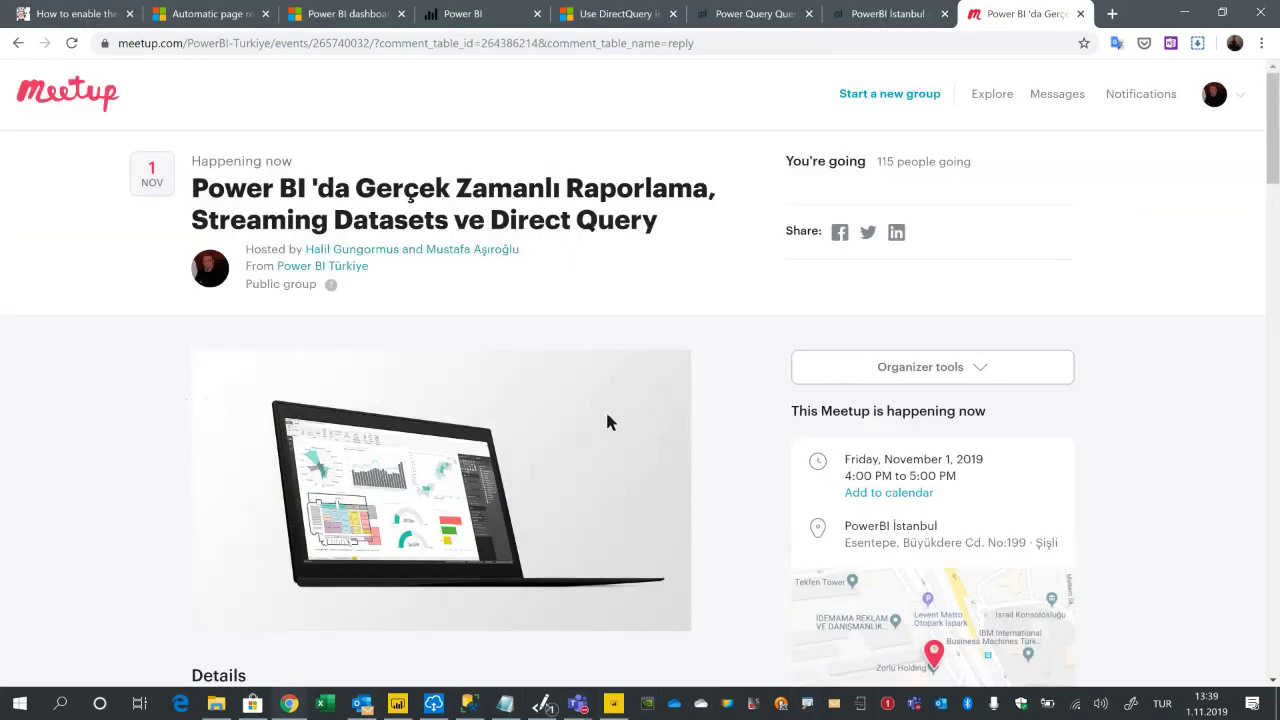
pyautogui.scroll(-5, 605, 409)
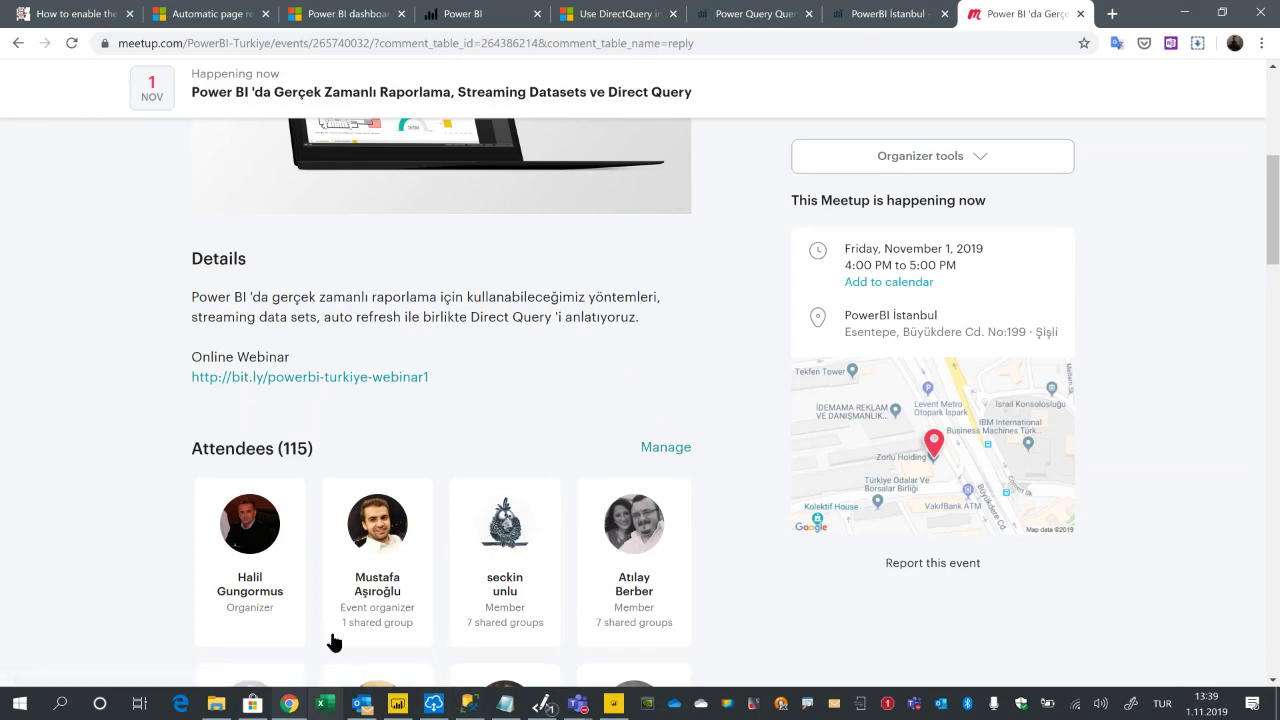
# Minimise the Meetup 2 report and open a new, blank report in a separate Power BI Desktop window.
pyautogui.click(393, 706)
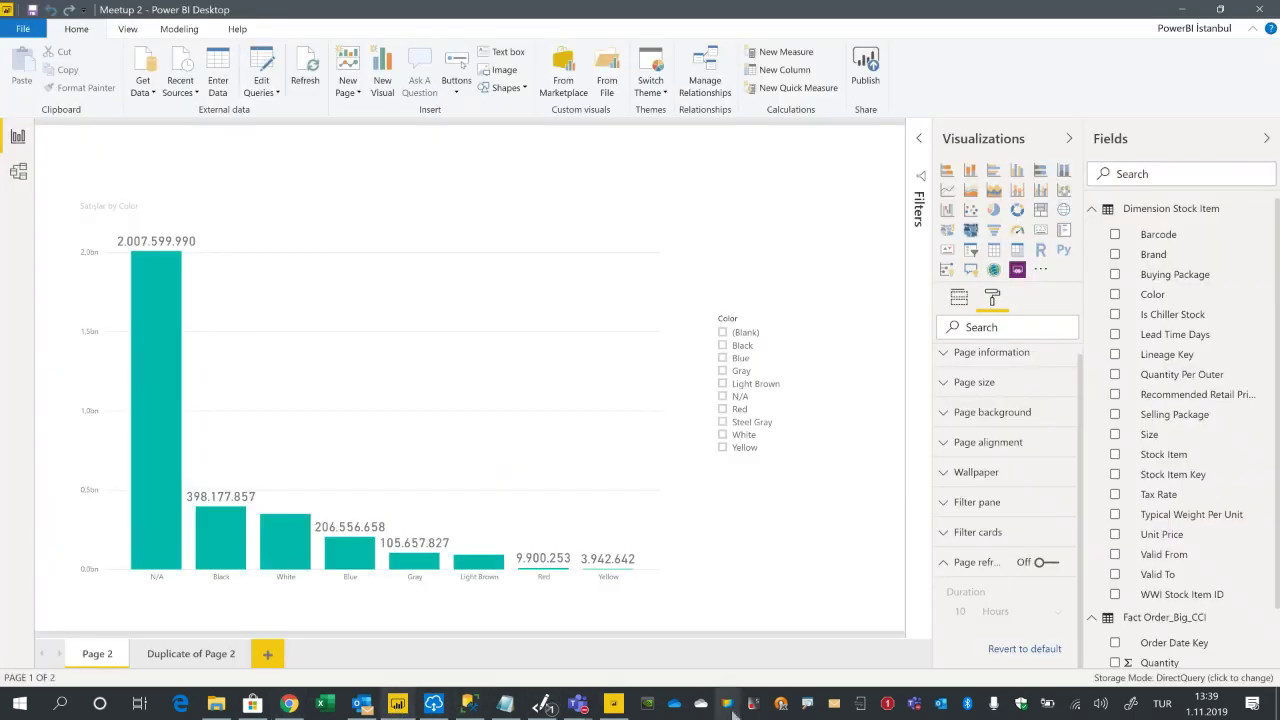
pyautogui.click(1183, 10)
pyautogui.rightClick(397, 704)
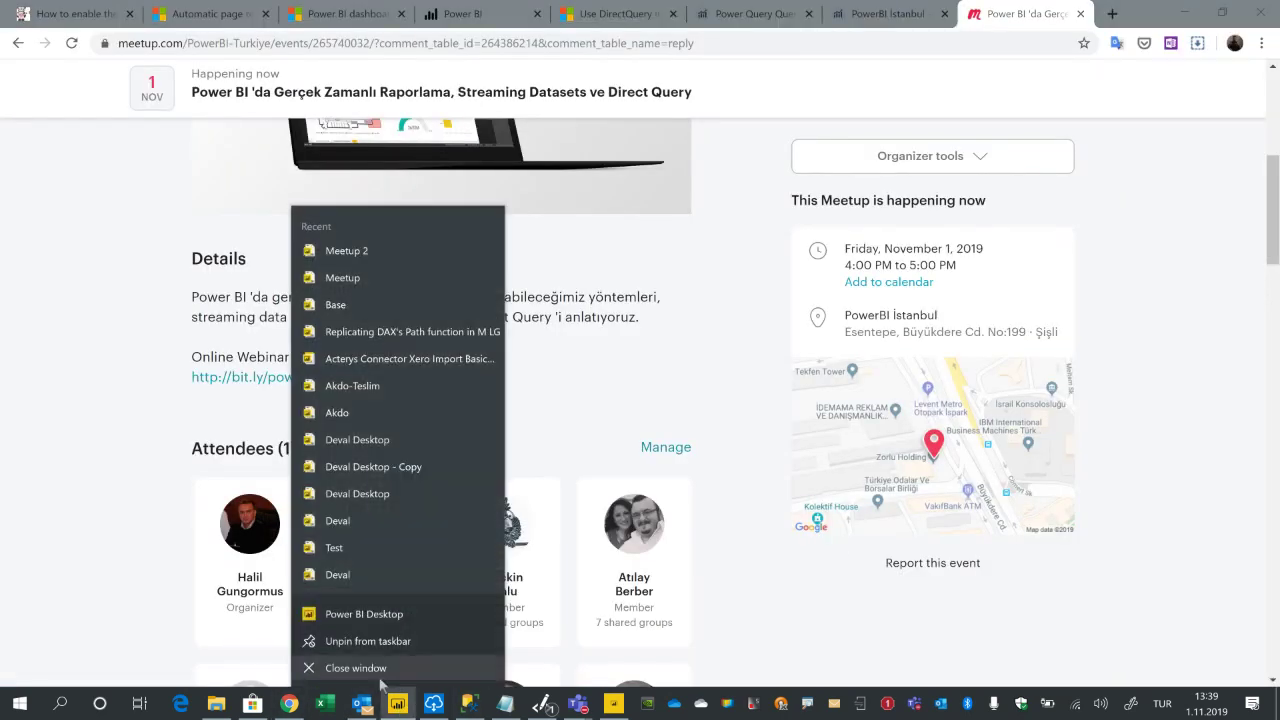
pyautogui.click(397, 616)
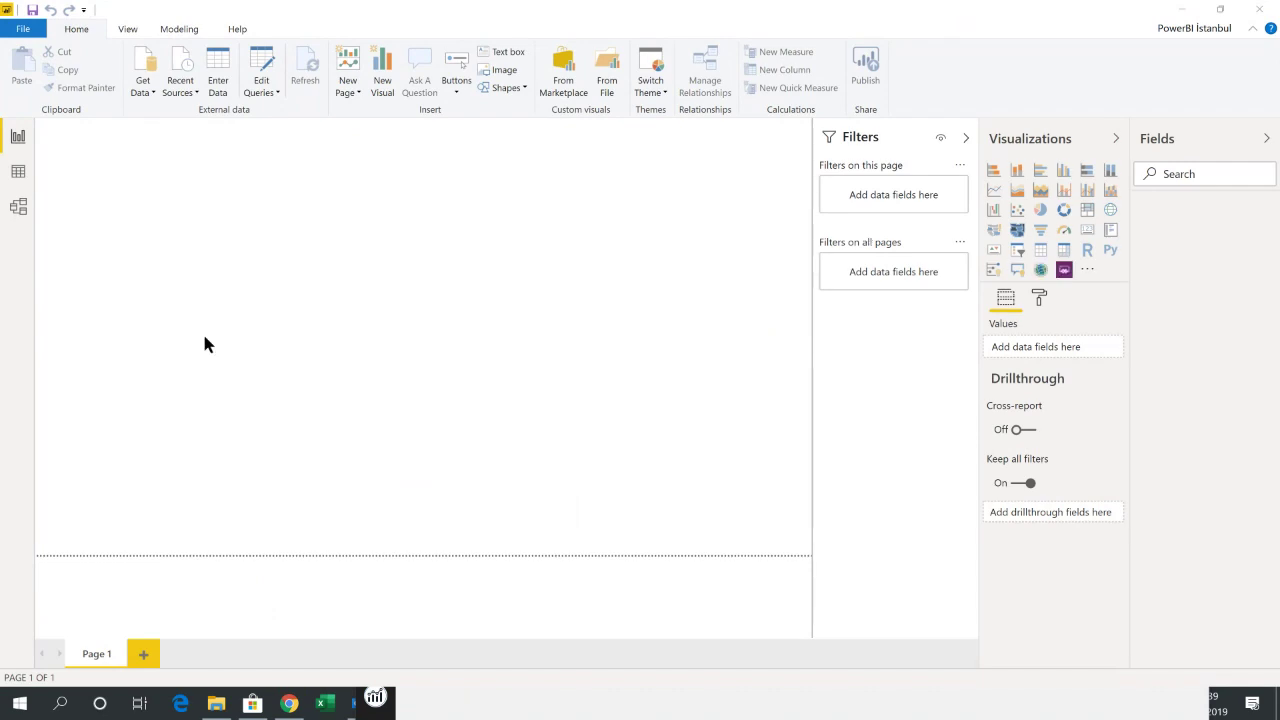
pyautogui.click(142, 85)
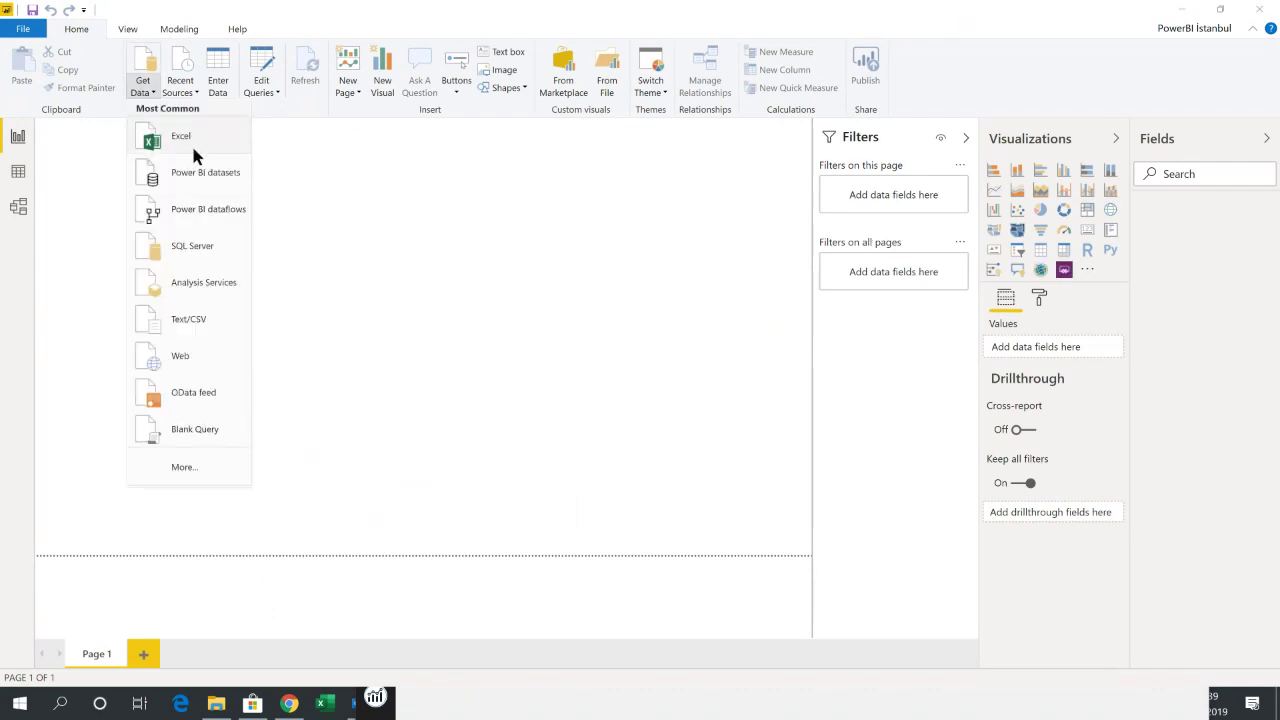
pyautogui.click(181, 90)
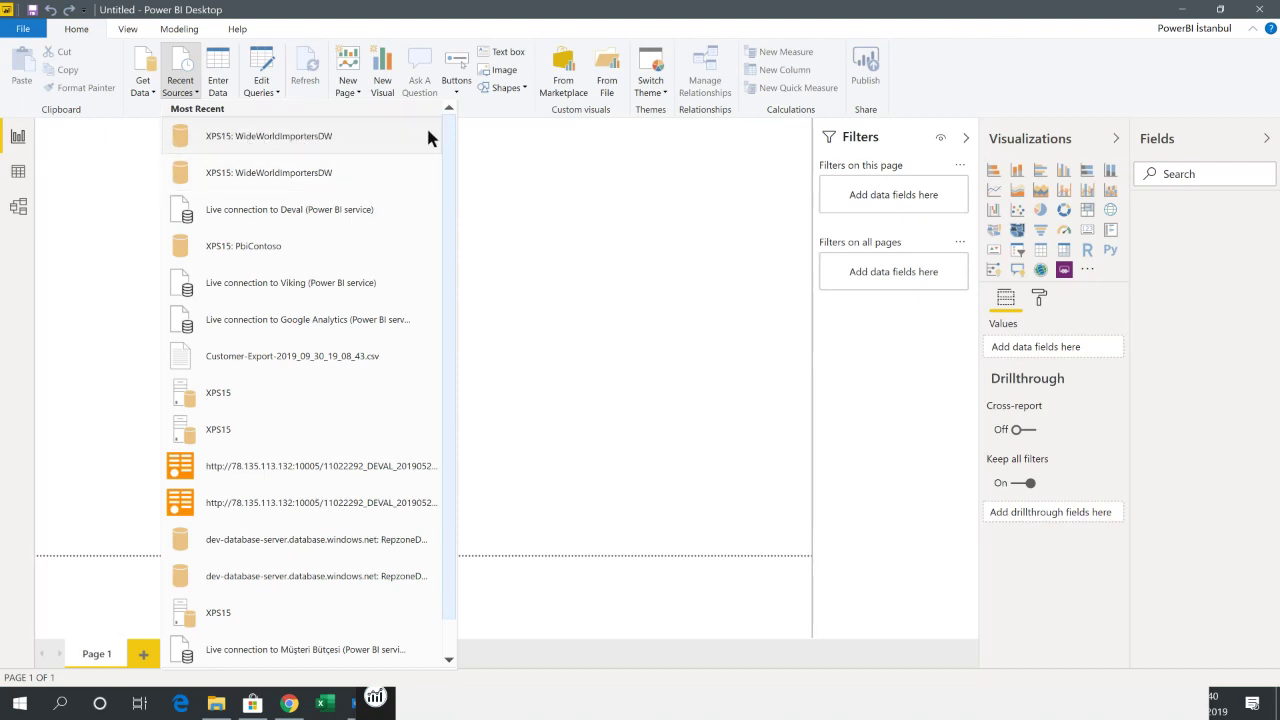
pyautogui.click(265, 145)
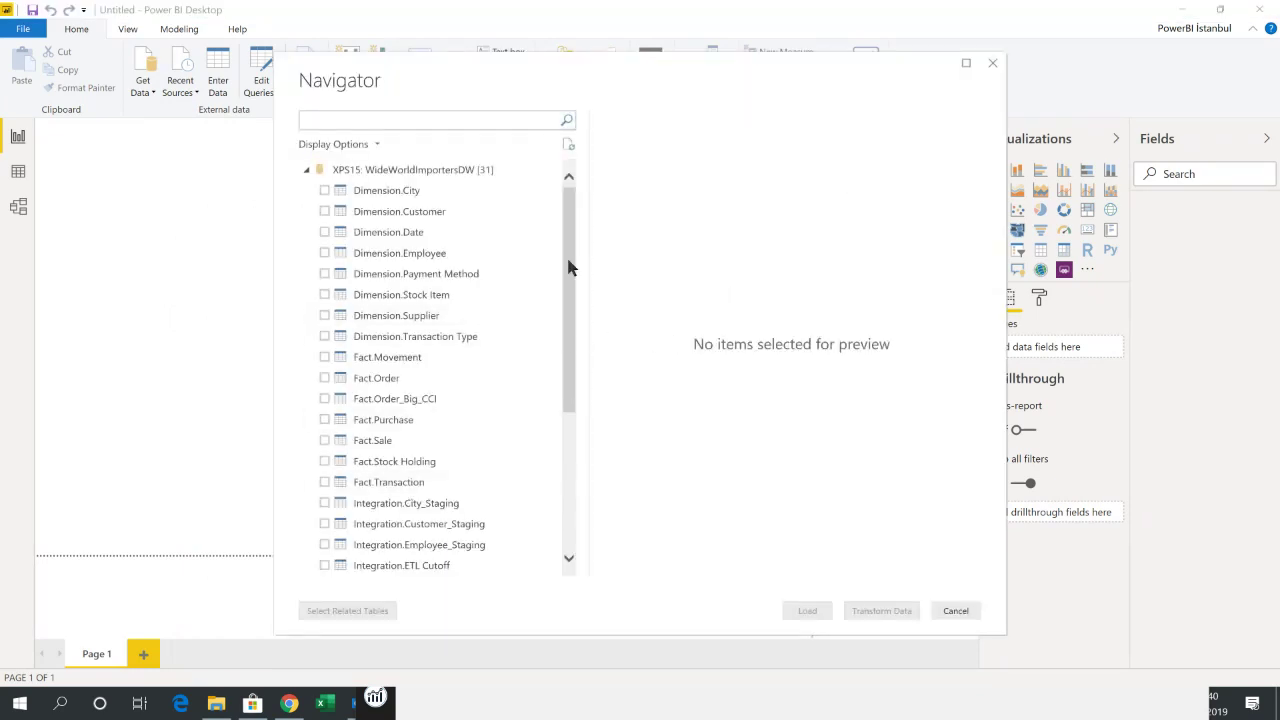
pyautogui.moveTo(621, 67); pyautogui.dragTo(577, 46)
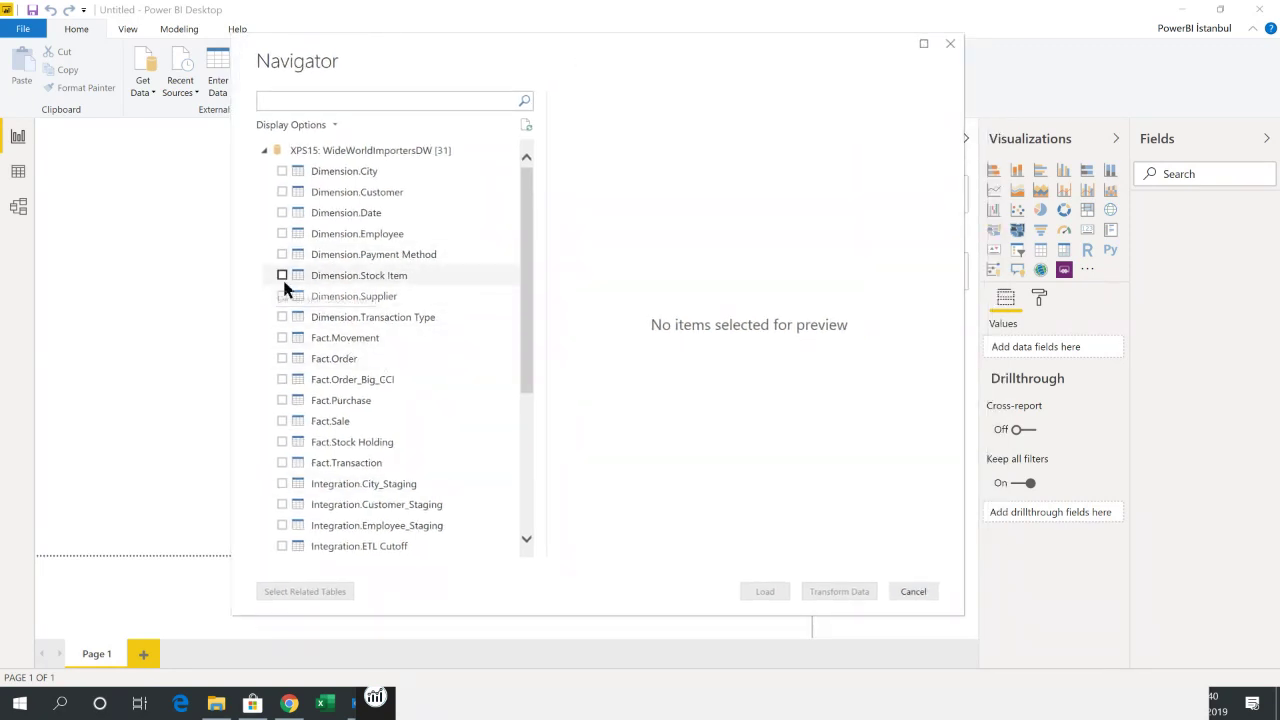
pyautogui.click(932, 591)
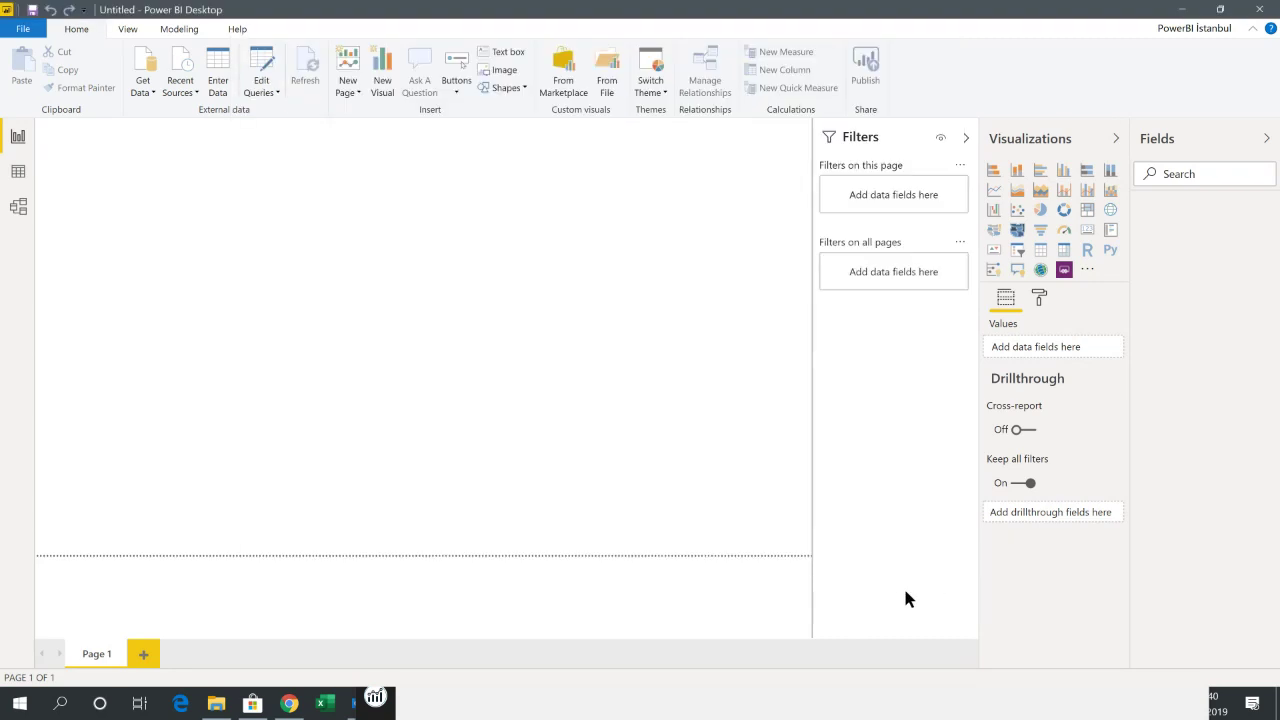
# Start a SQL Server database connection in DirectQuery mode with XPS15 as the server.
pyautogui.click(143, 86)
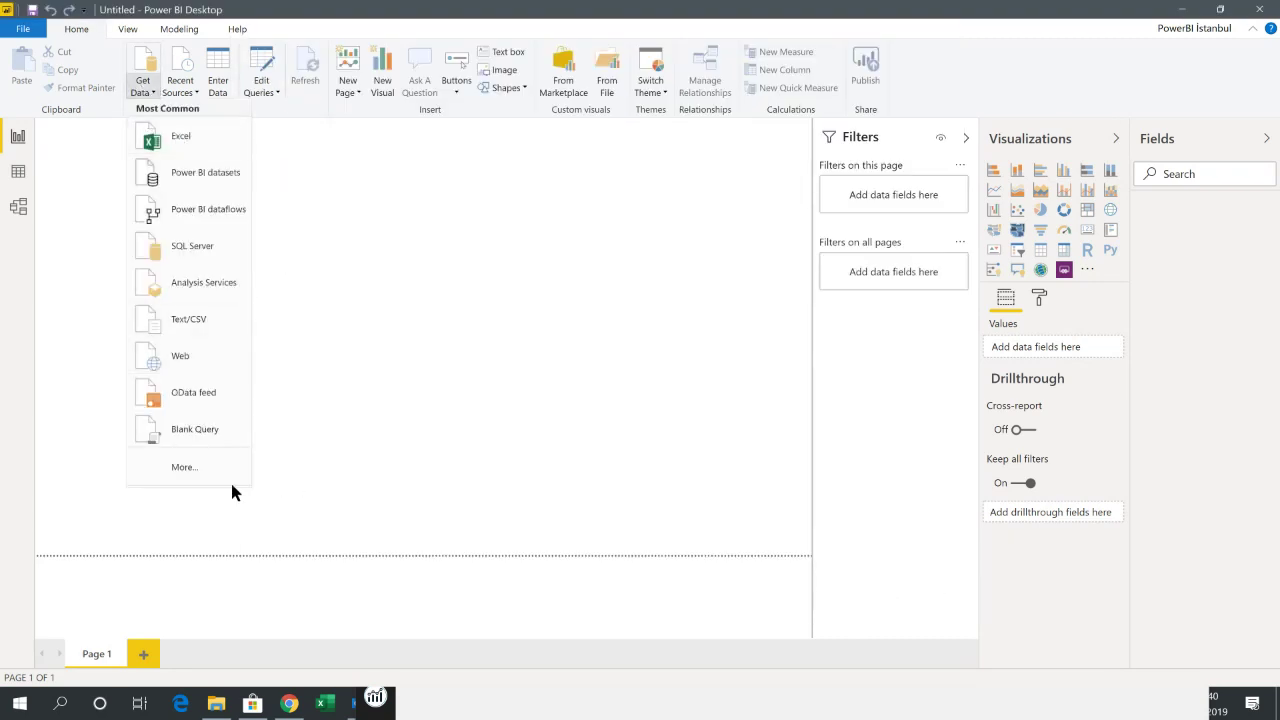
pyautogui.click(203, 282)
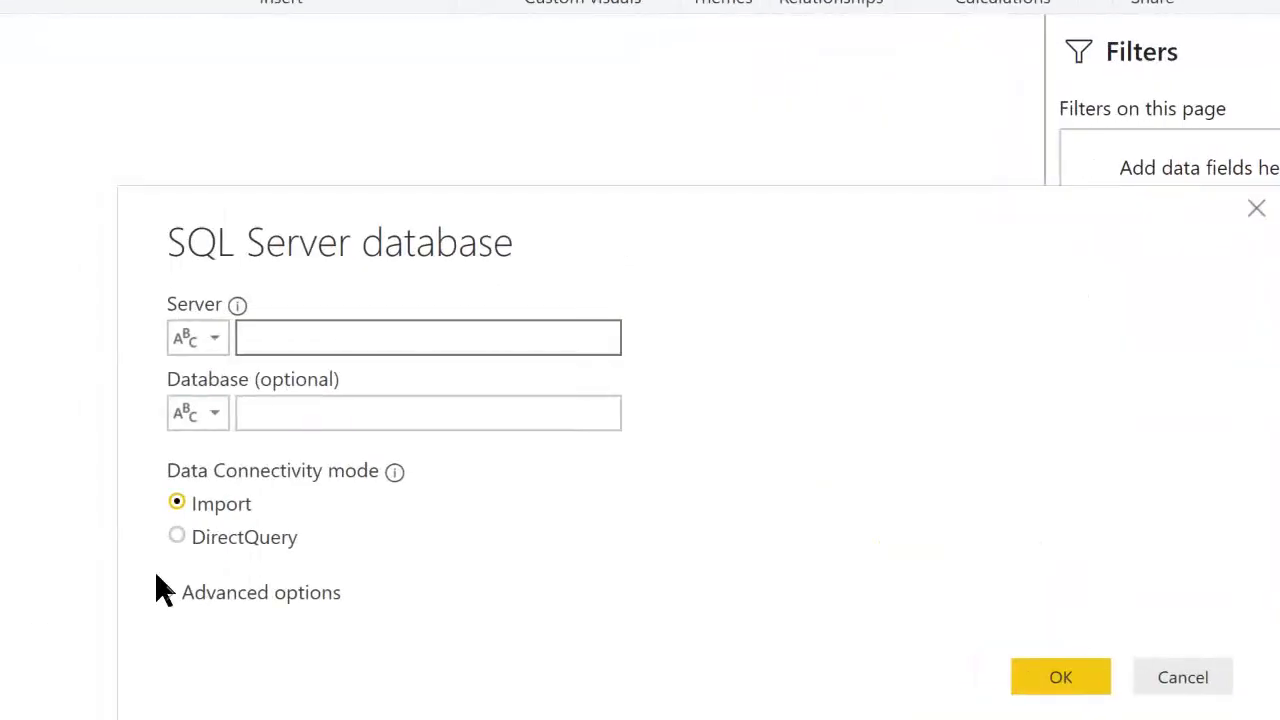
pyautogui.click(253, 535)
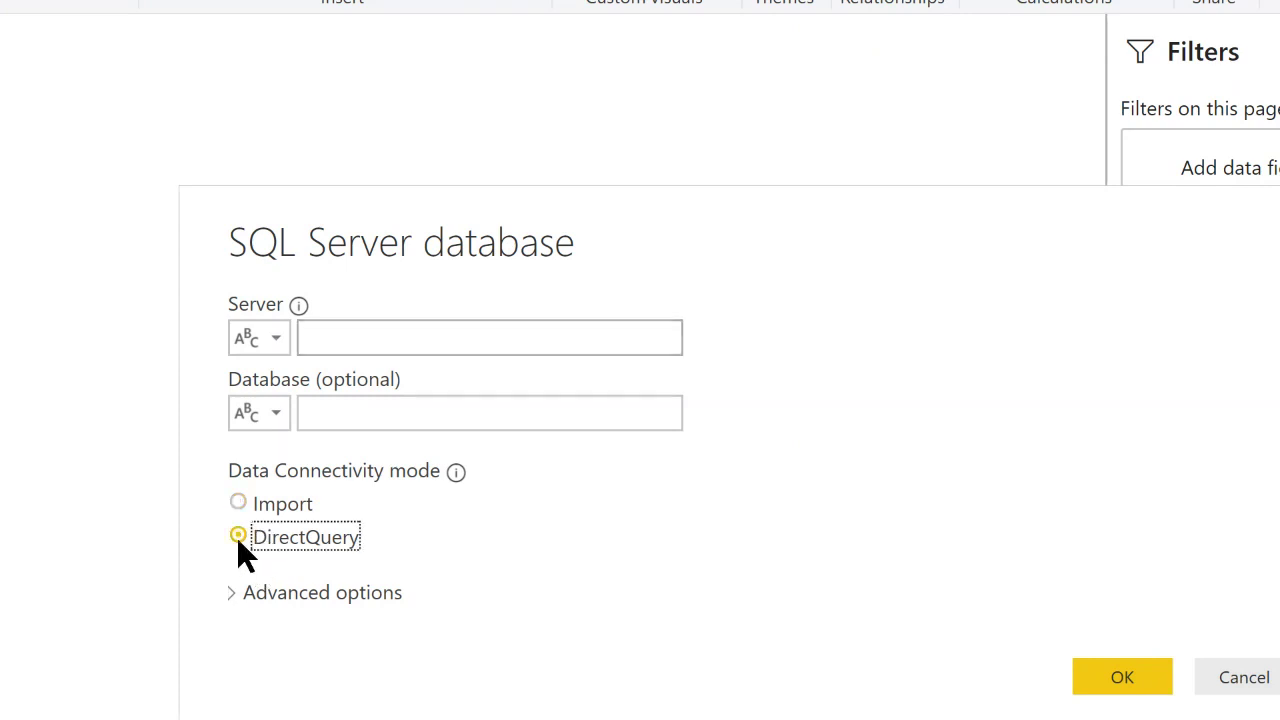
pyautogui.click(384, 347)
pyautogui.write('XPS15')
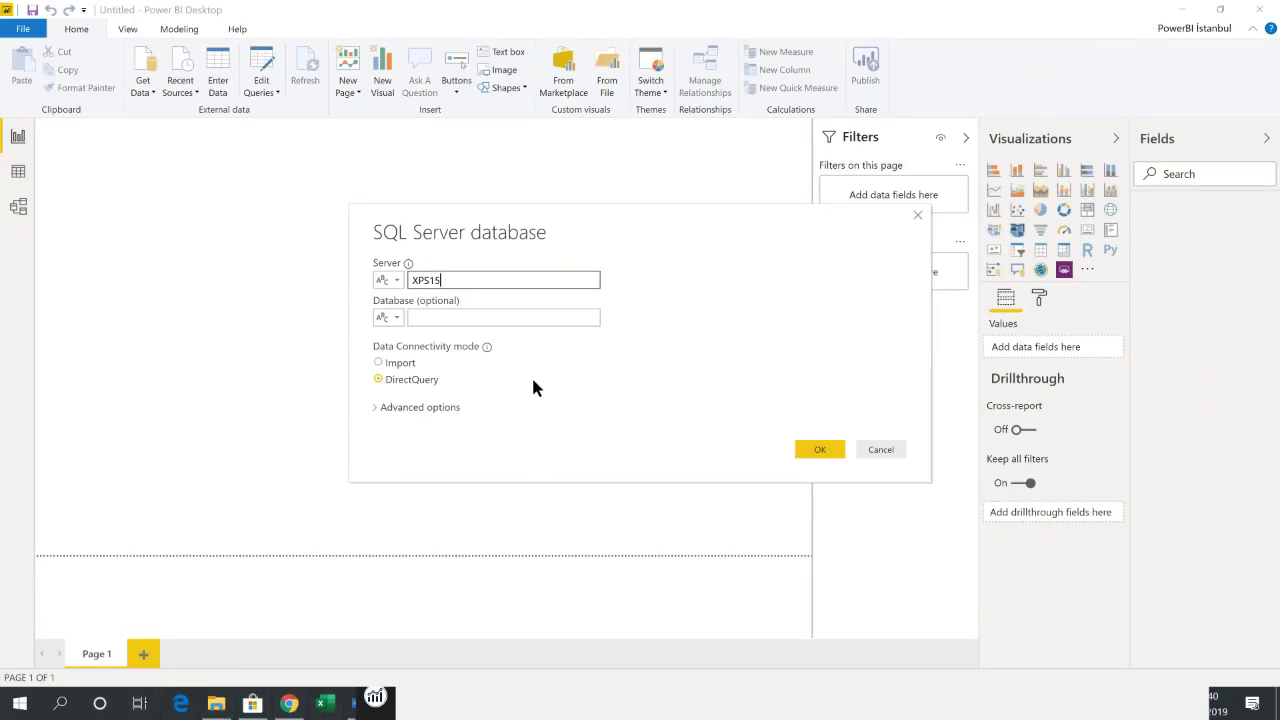
# Copy the WideWorldImportersDW database name from SQL Server Management Studio and enter it as the connection's database in Power BI Desktop.
pyautogui.click(474, 317)
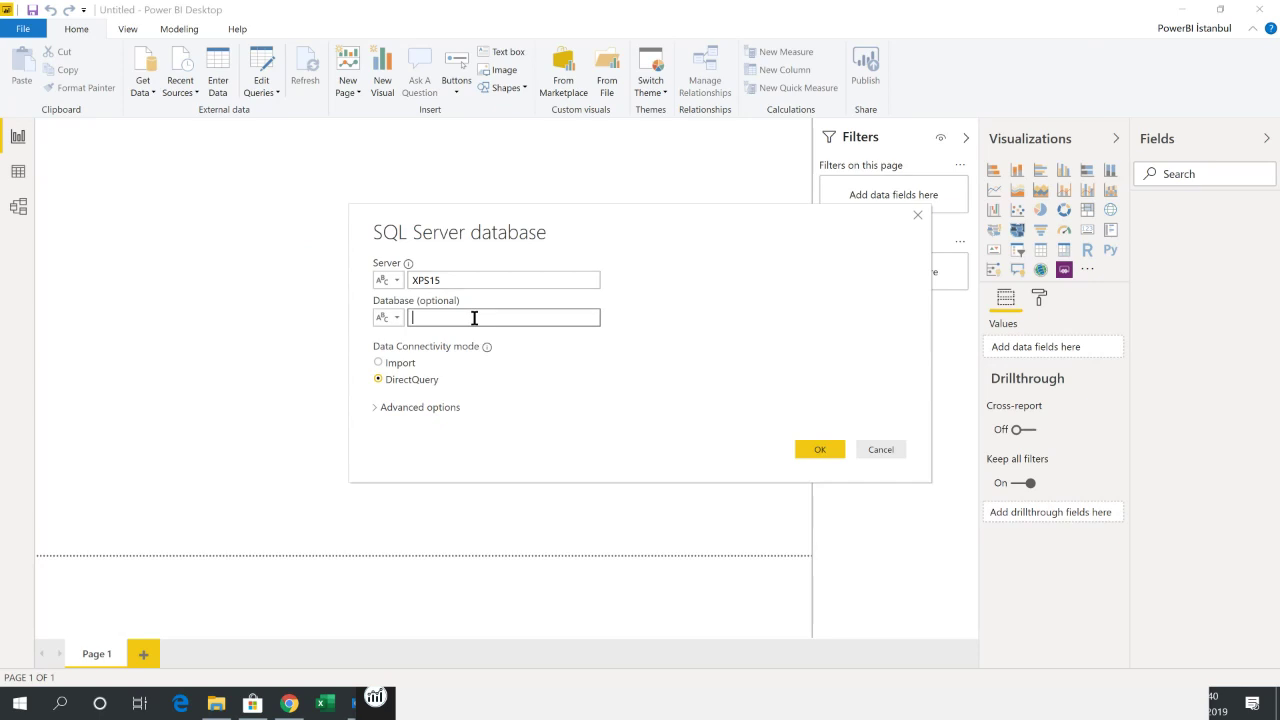
pyautogui.click(17, 710)
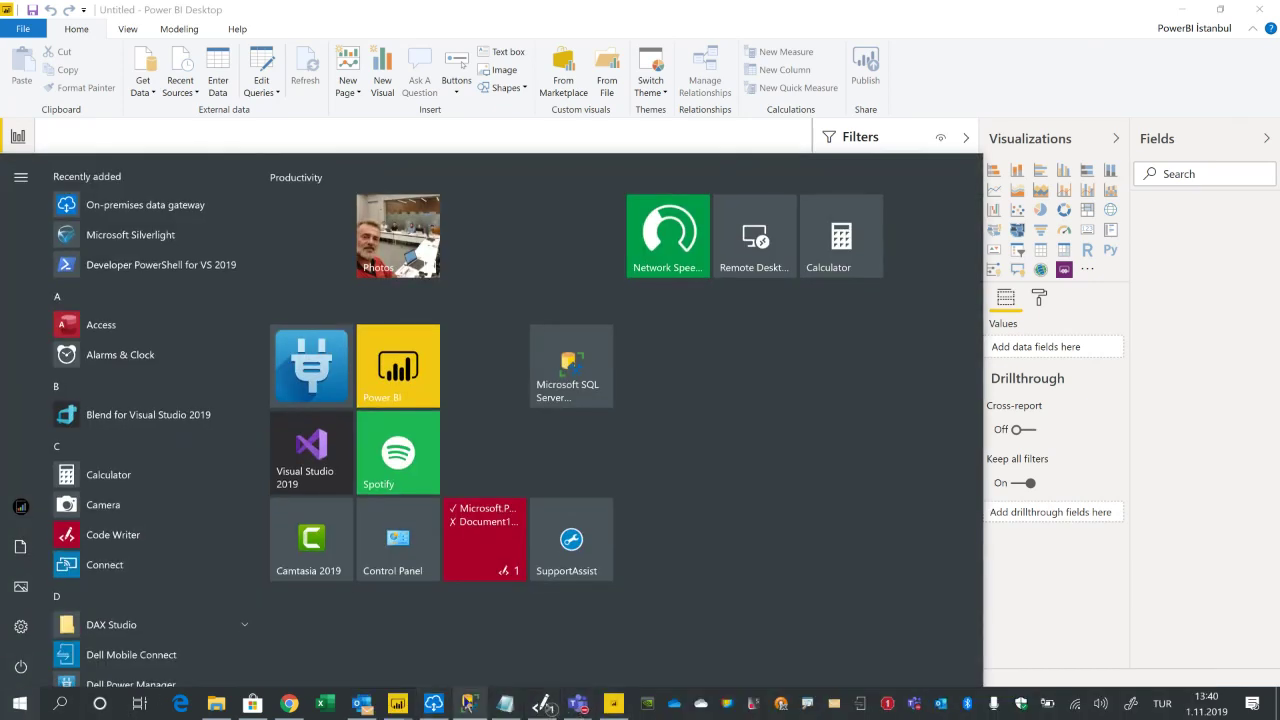
pyautogui.click(467, 703)
pyautogui.scroll(1, 203, 277)
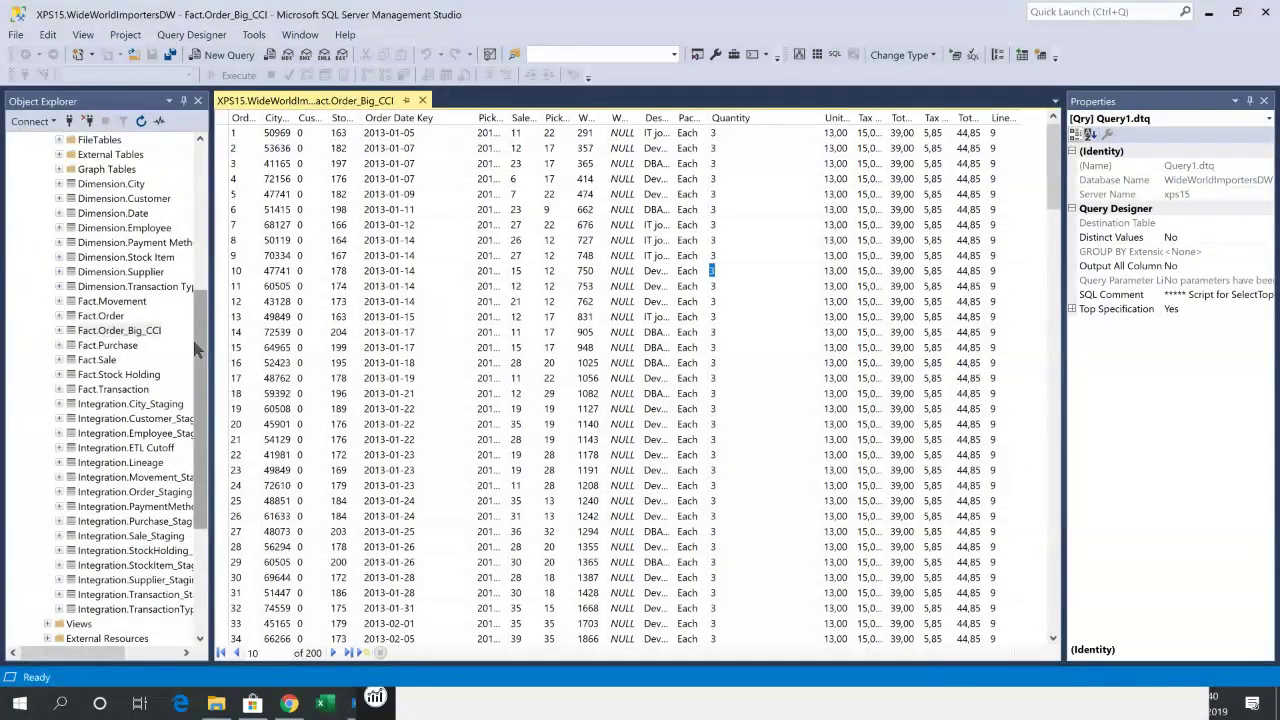
pyautogui.scroll(4, 203, 277)
pyautogui.click(141, 390)
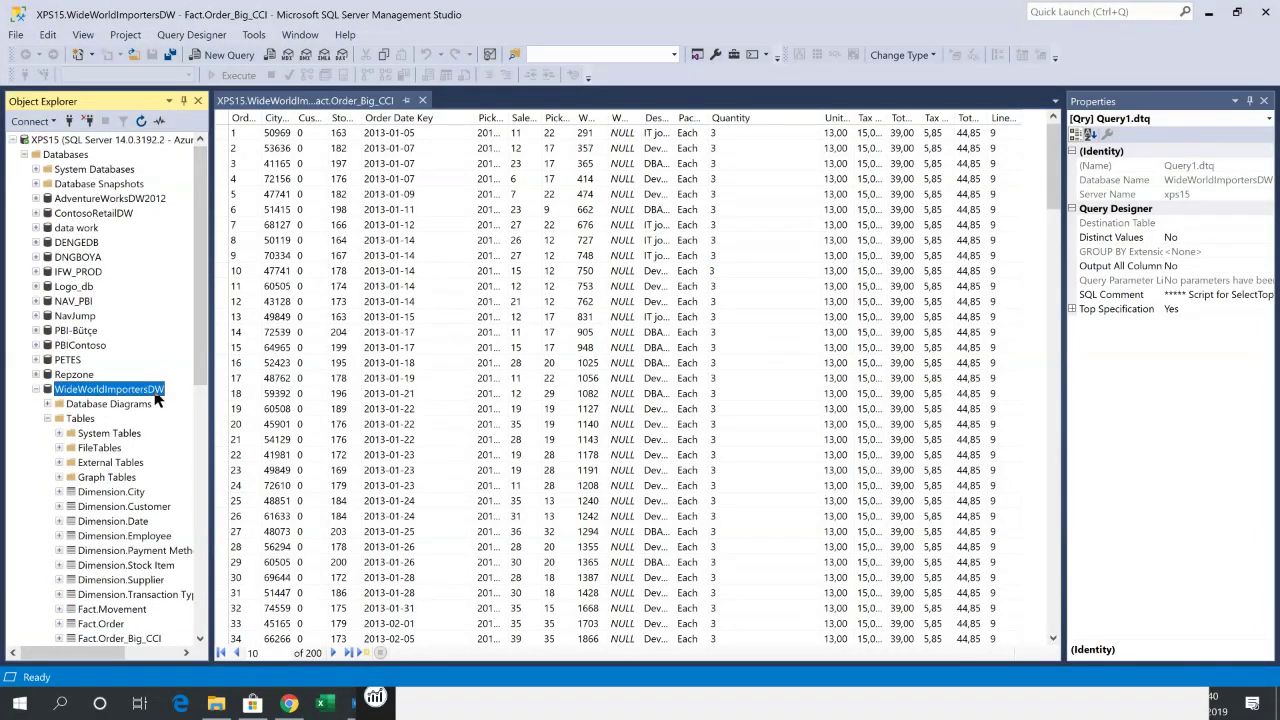
pyautogui.click(141, 390)
pyautogui.hotkey('ctrl', 'c')
pyautogui.click(1208, 20)
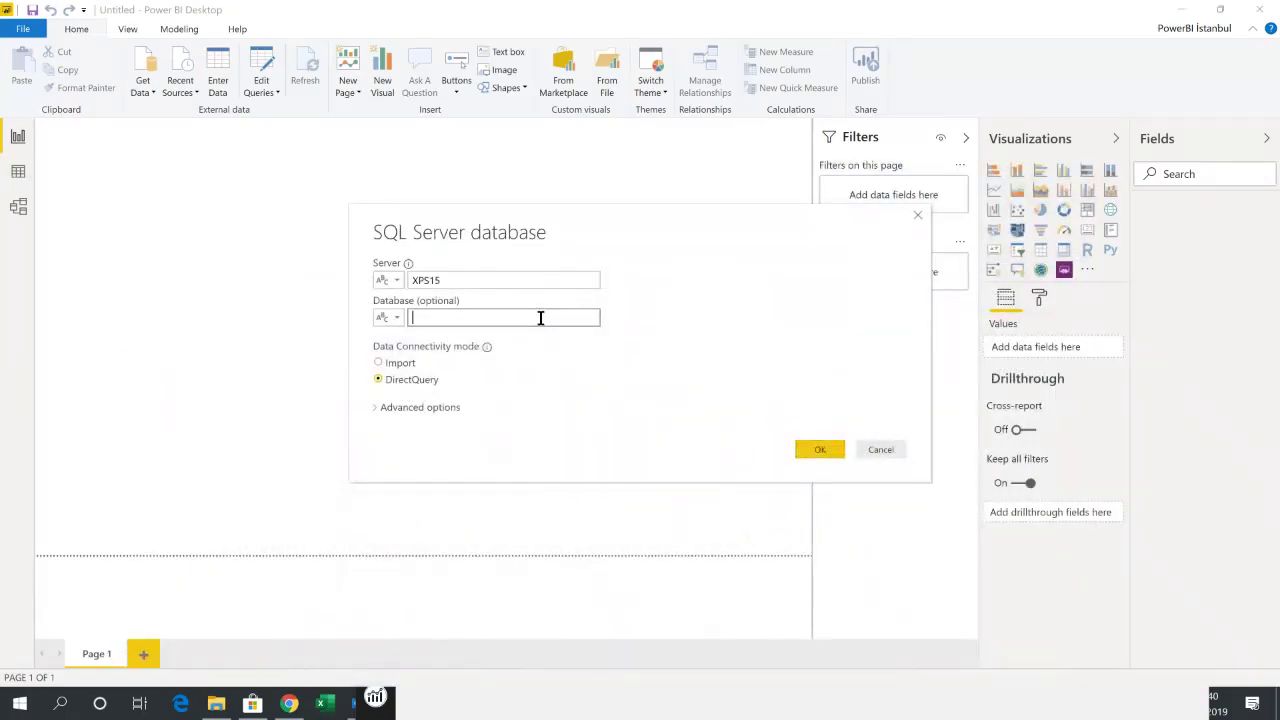
pyautogui.click(540, 317)
pyautogui.hotkey('ctrl', 'v')
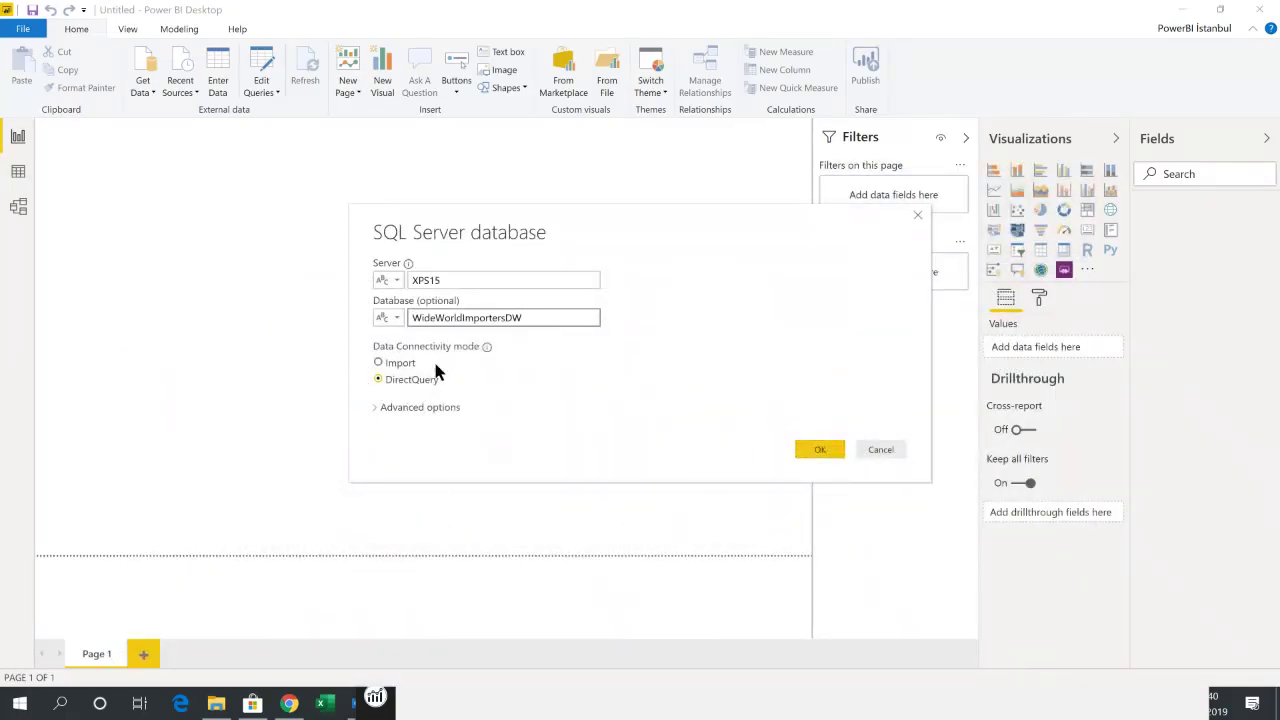
# Exclude relationship columns in the connection's advanced options and connect to the database.
pyautogui.moveTo(556, 226); pyautogui.dragTo(557, 159)
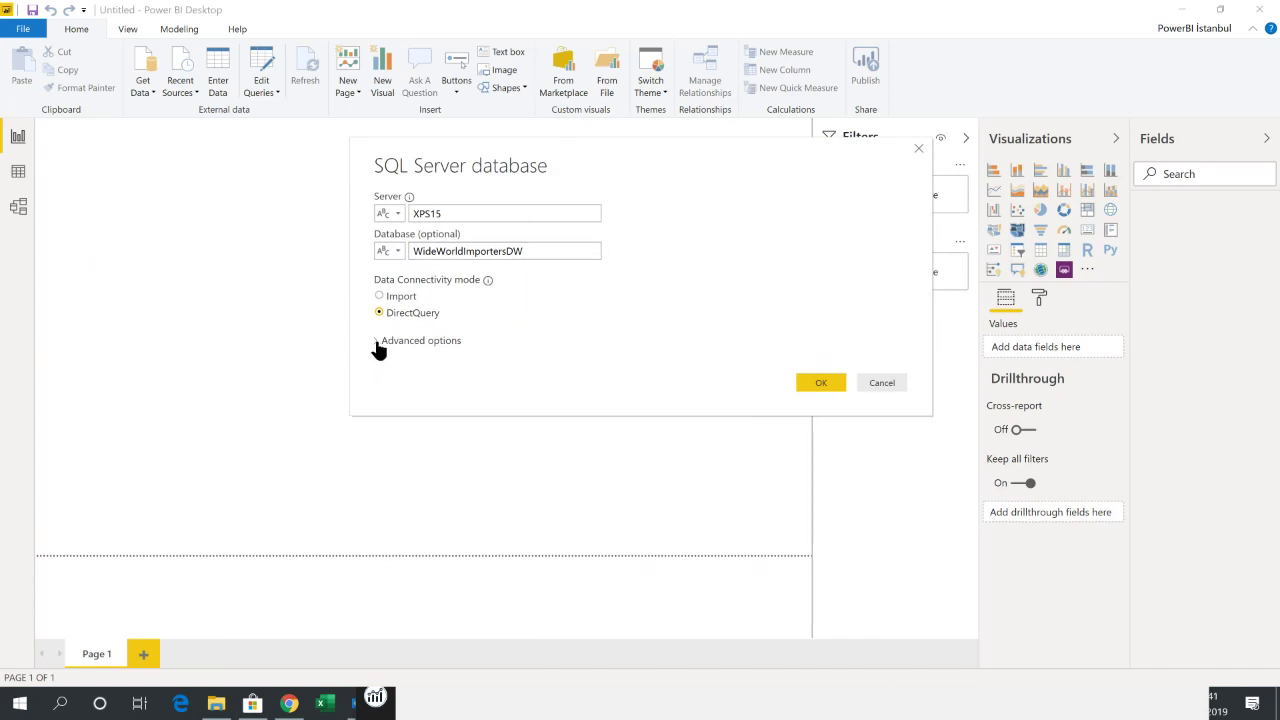
pyautogui.click(378, 343)
pyautogui.click(421, 584)
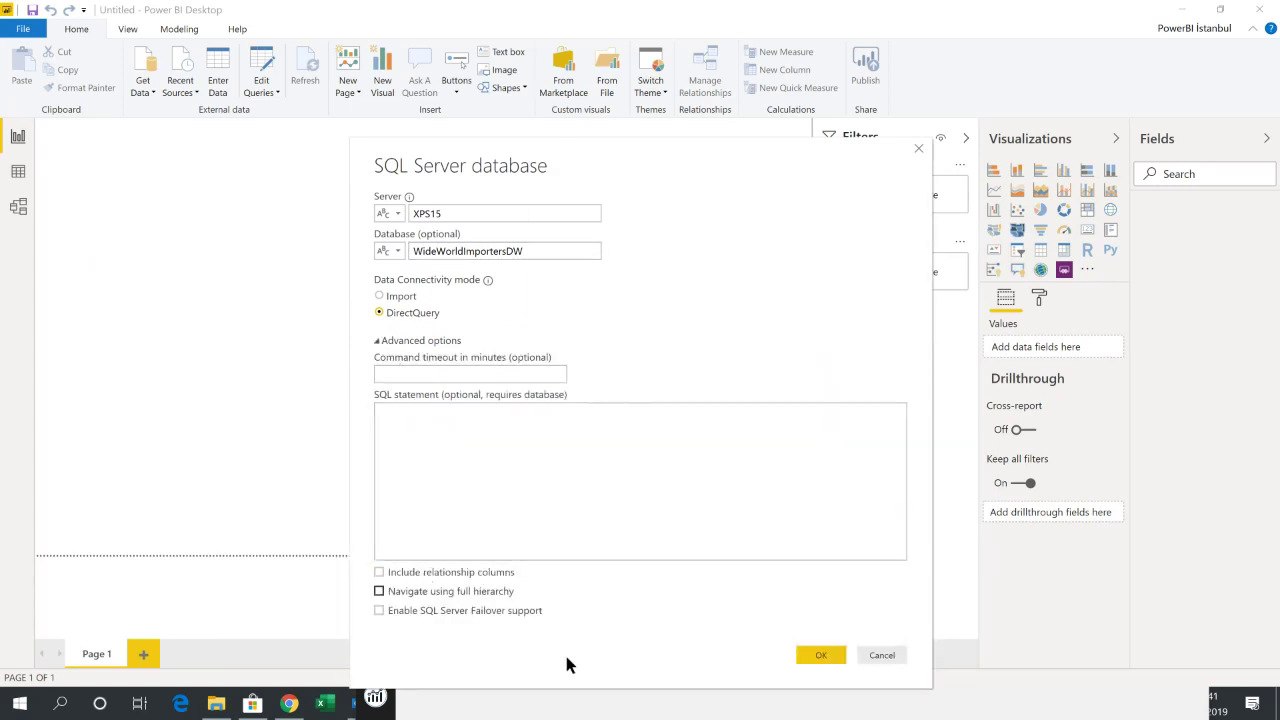
pyautogui.click(822, 657)
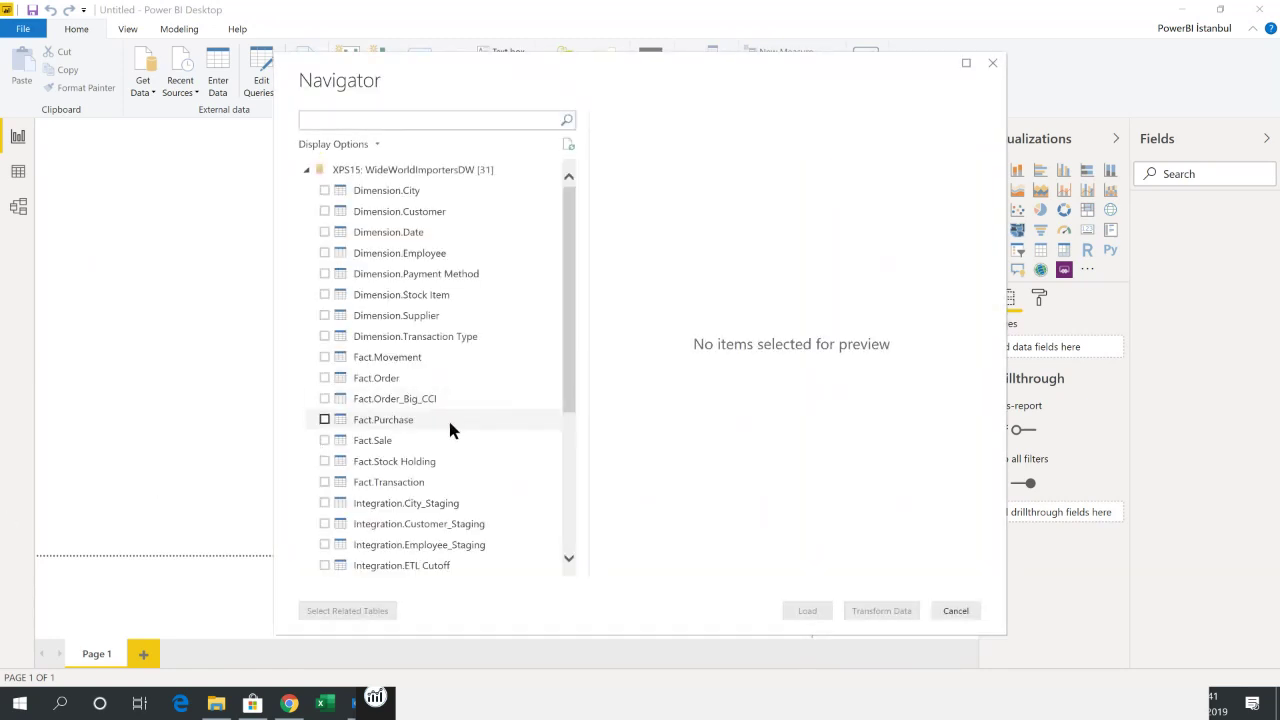
# Select the Fact.Order_Big_CCI and Dimension.Stock Item tables and open them for transformation in Power Query Editor.
pyautogui.click(324, 398)
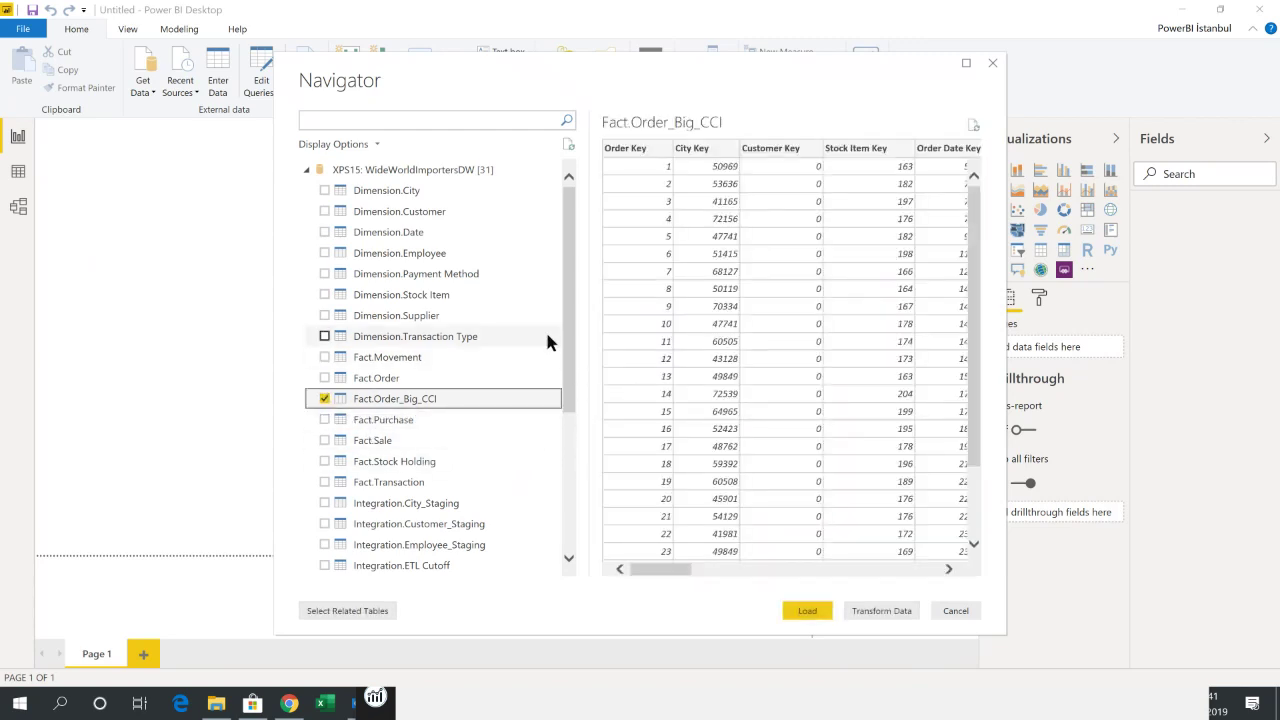
pyautogui.click(324, 294)
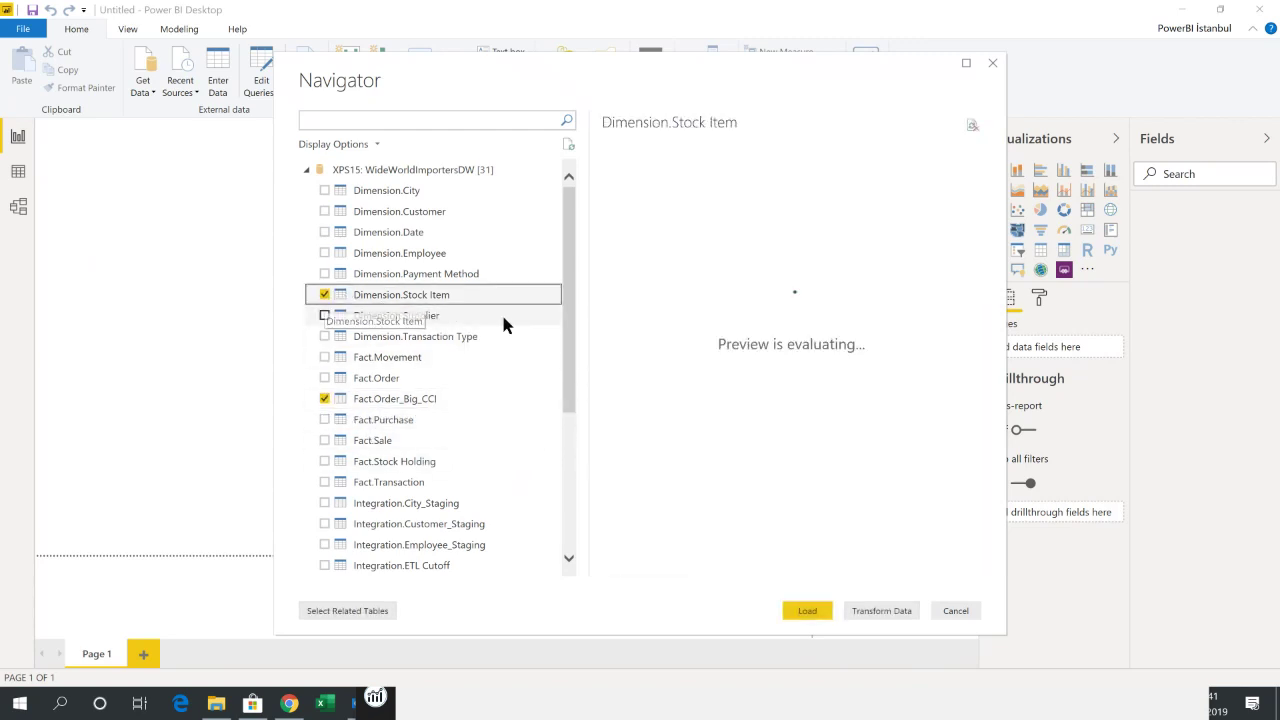
pyautogui.moveTo(673, 72); pyautogui.dragTo(589, 61)
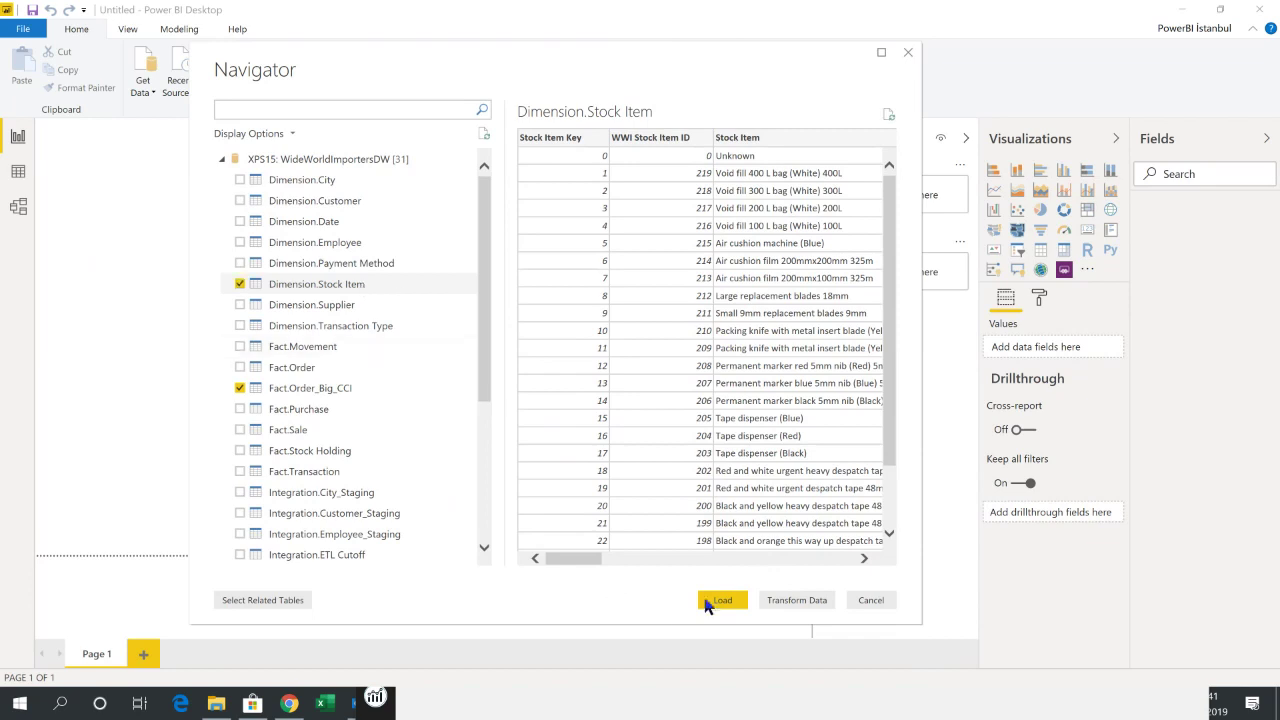
pyautogui.click(797, 600)
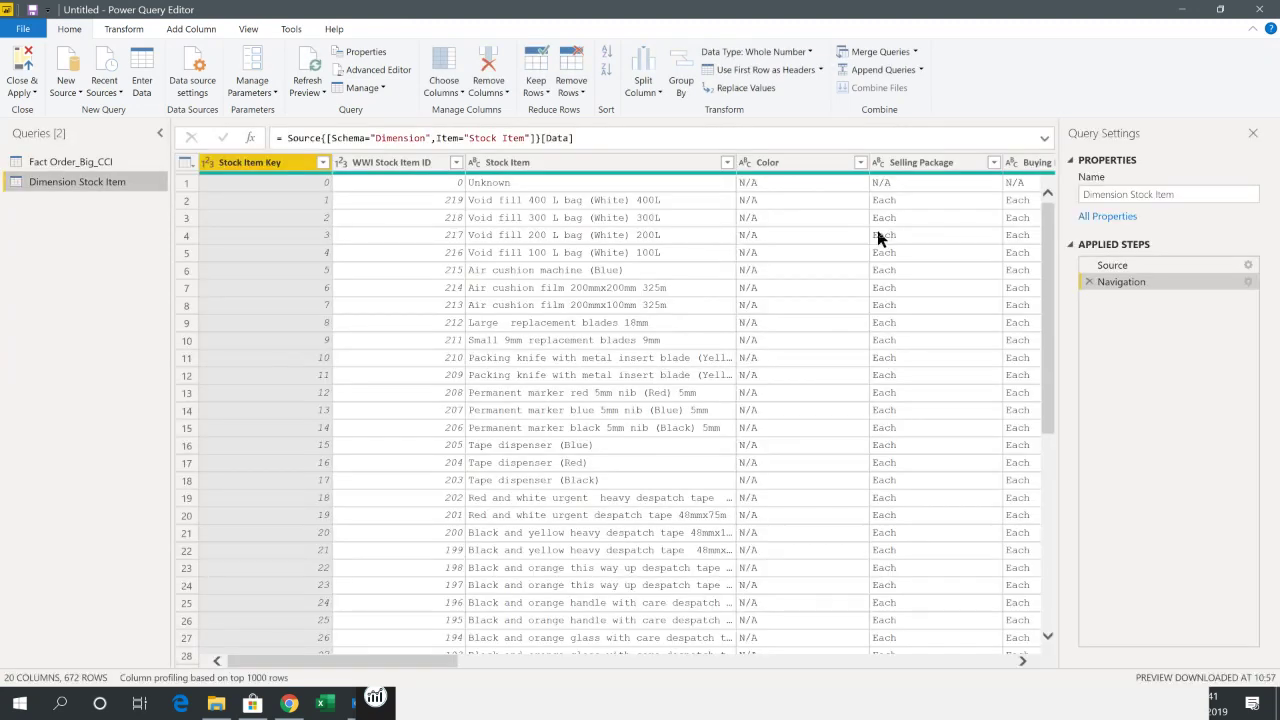
# Keep only the Stock Item Key, Order Date Key and Quantity columns in the Fact Order_Big_CCI query.
pyautogui.click(75, 163)
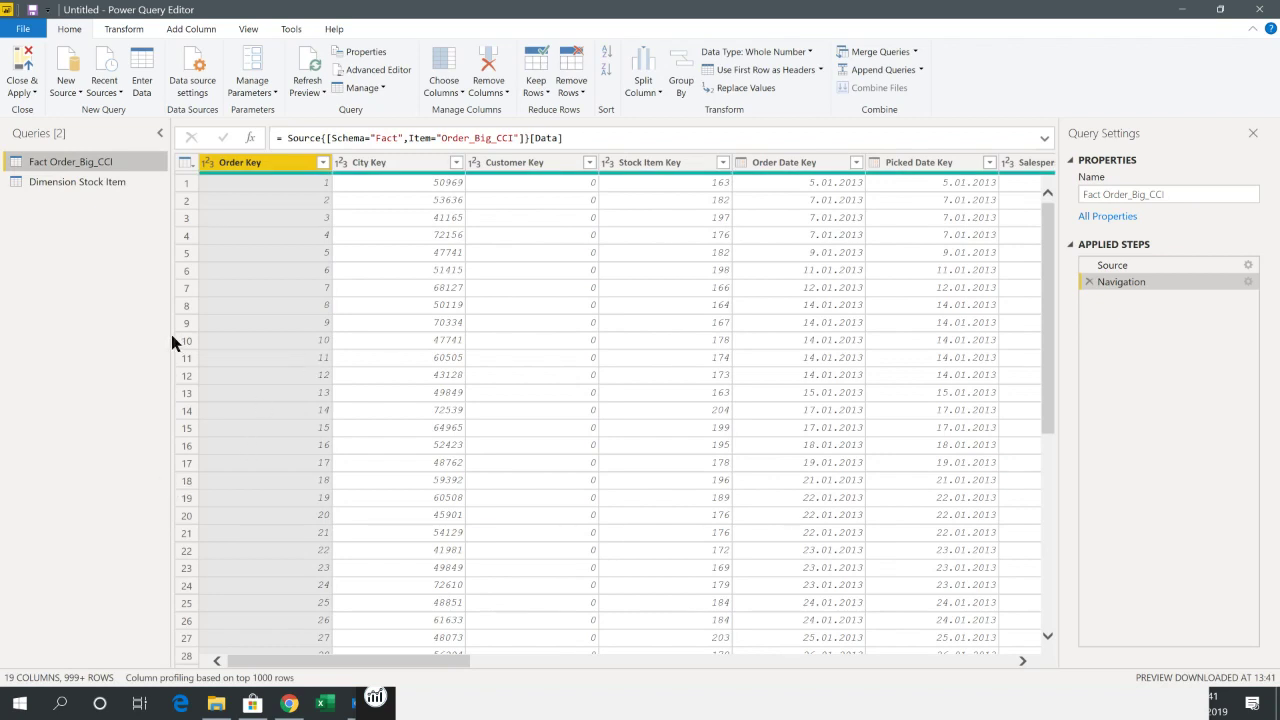
pyautogui.moveTo(164, 327); pyautogui.dragTo(151, 306)
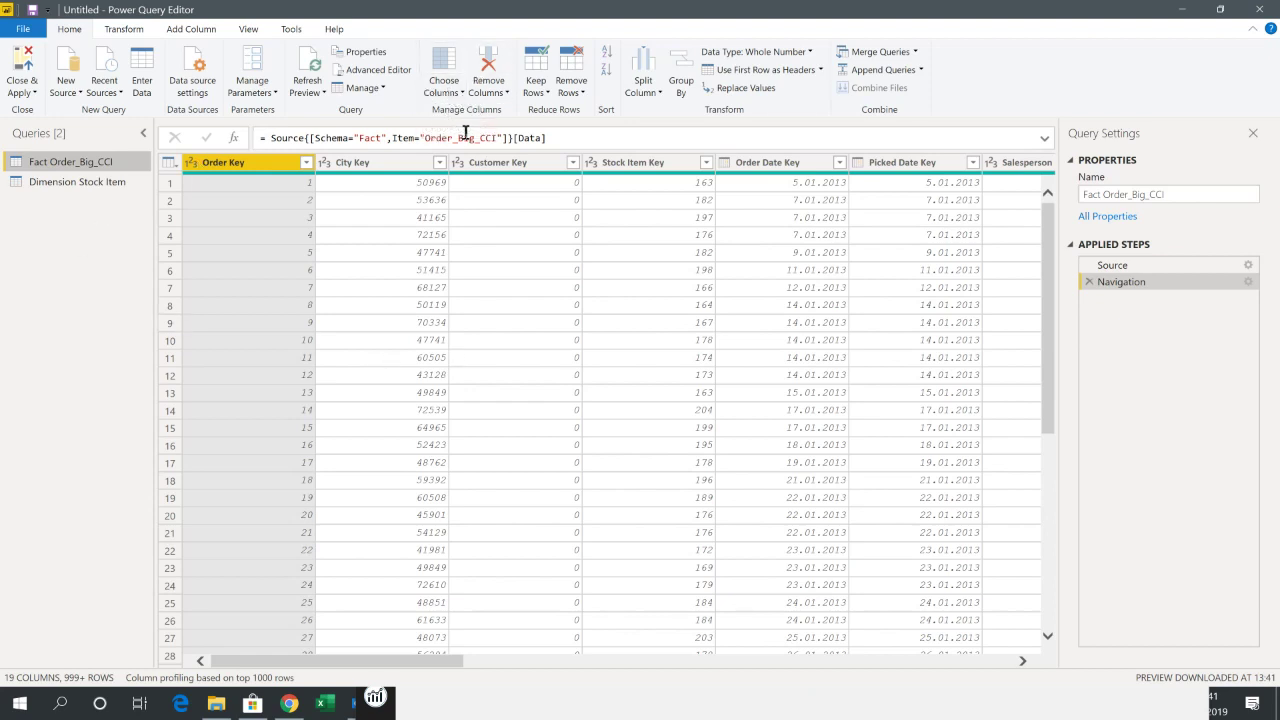
pyautogui.click(444, 90)
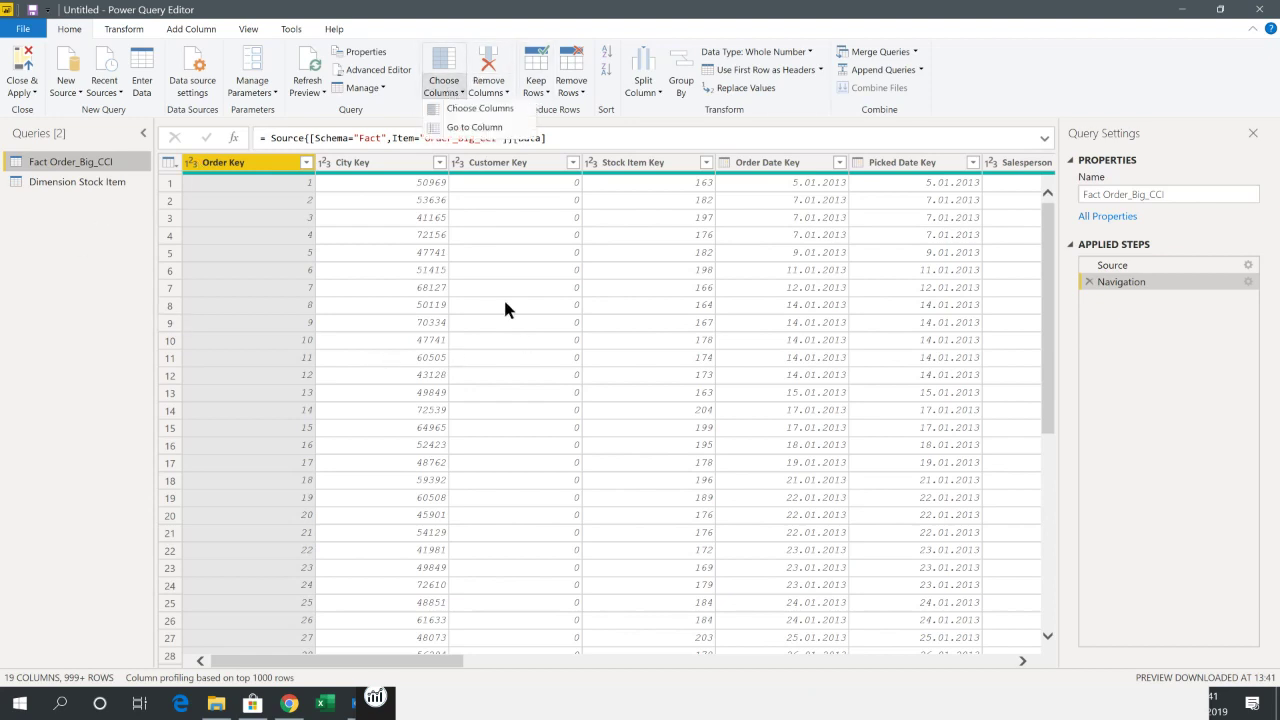
pyautogui.click(495, 112)
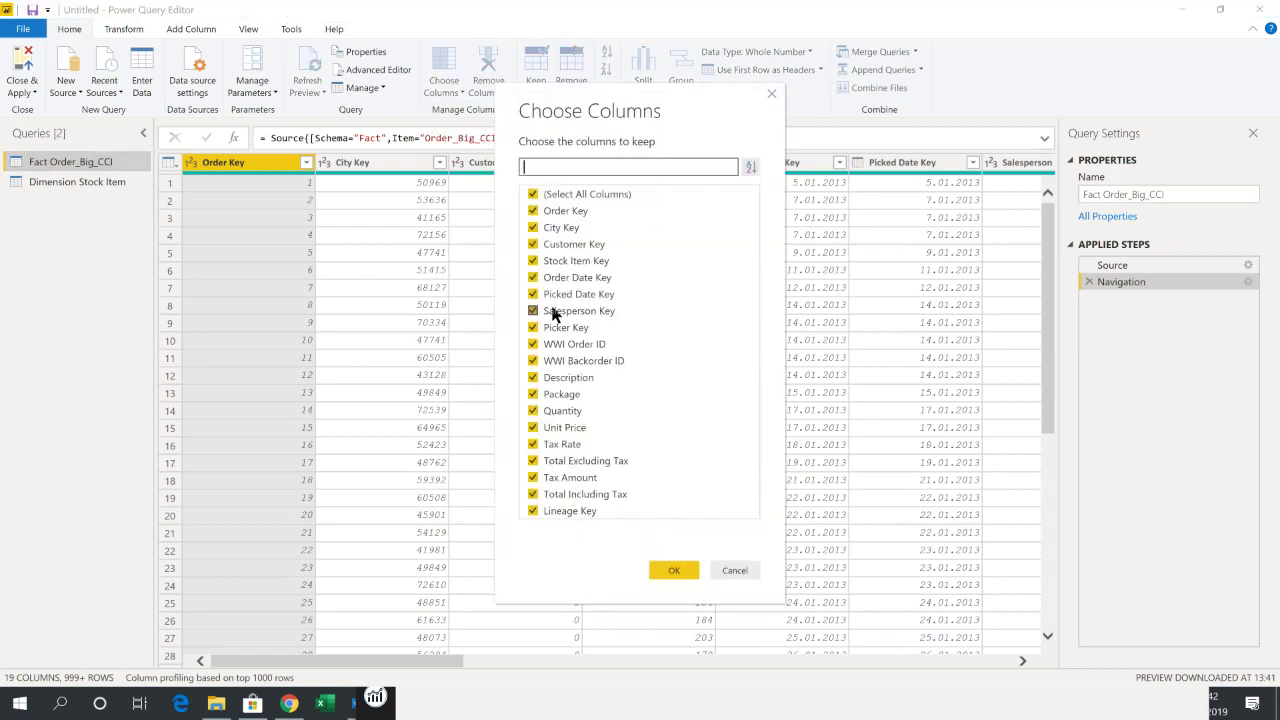
pyautogui.click(572, 194)
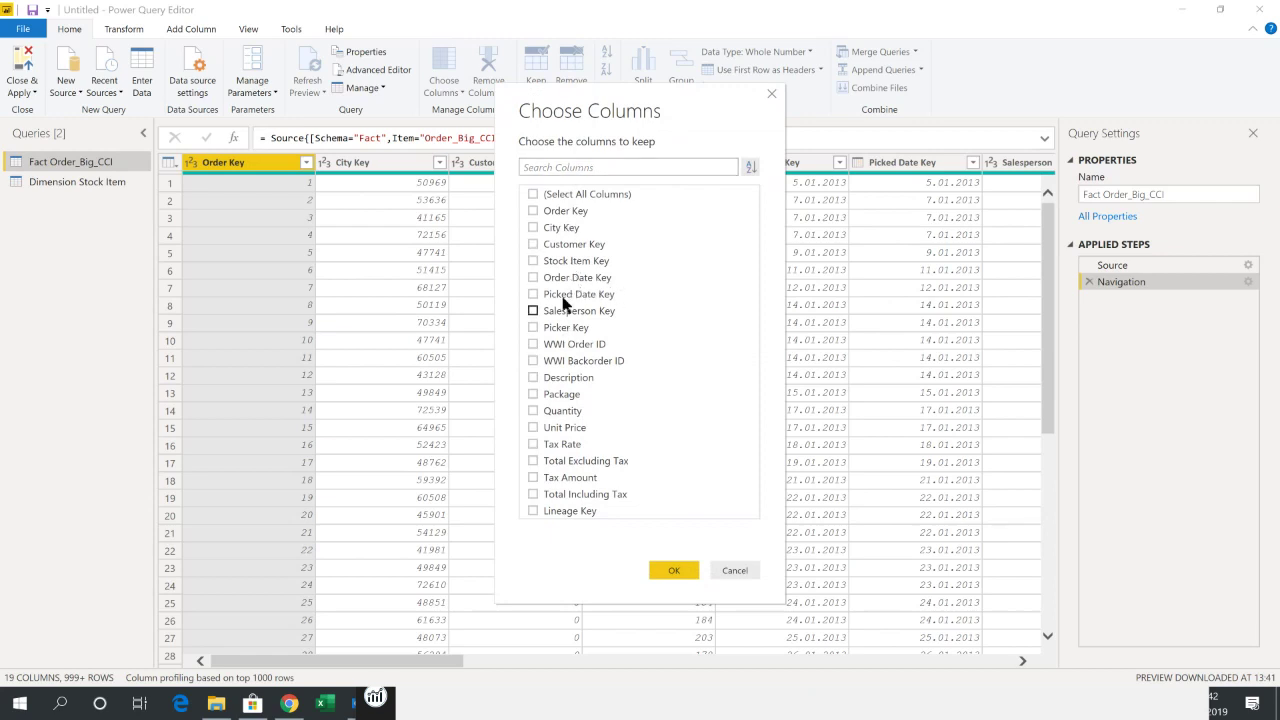
pyautogui.click(565, 263)
pyautogui.click(534, 279)
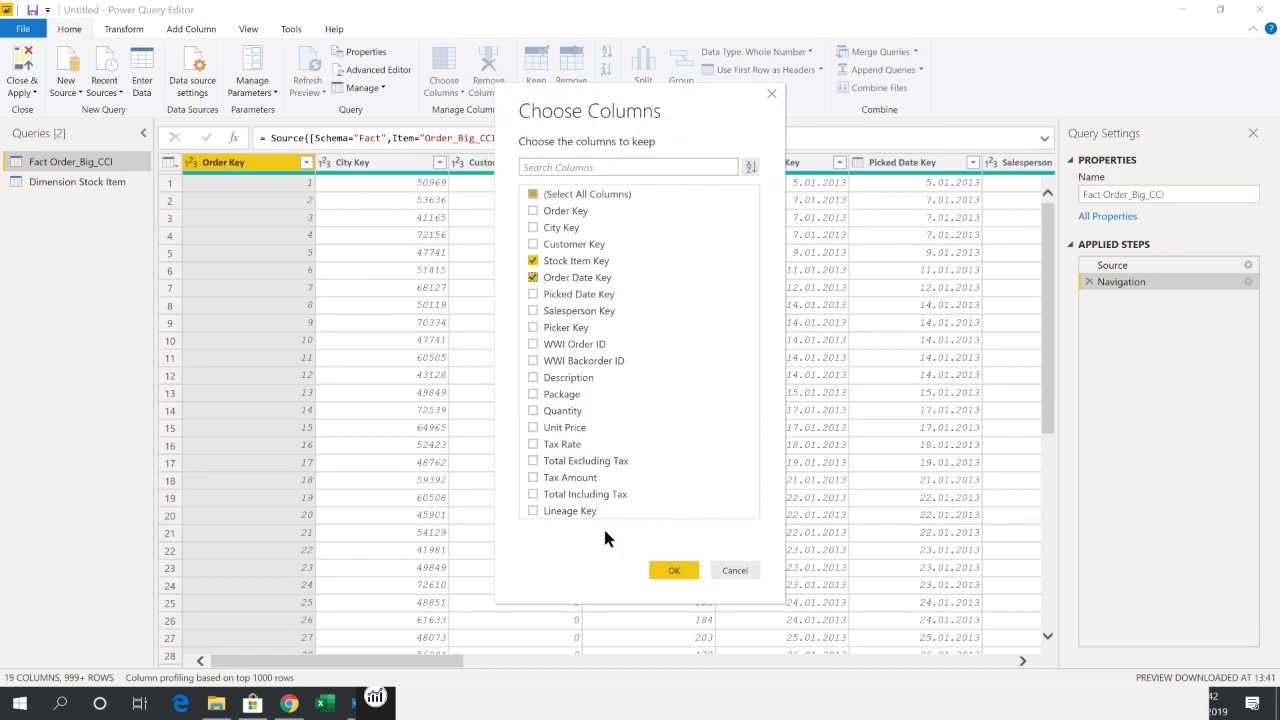
pyautogui.click(533, 410)
pyautogui.click(667, 570)
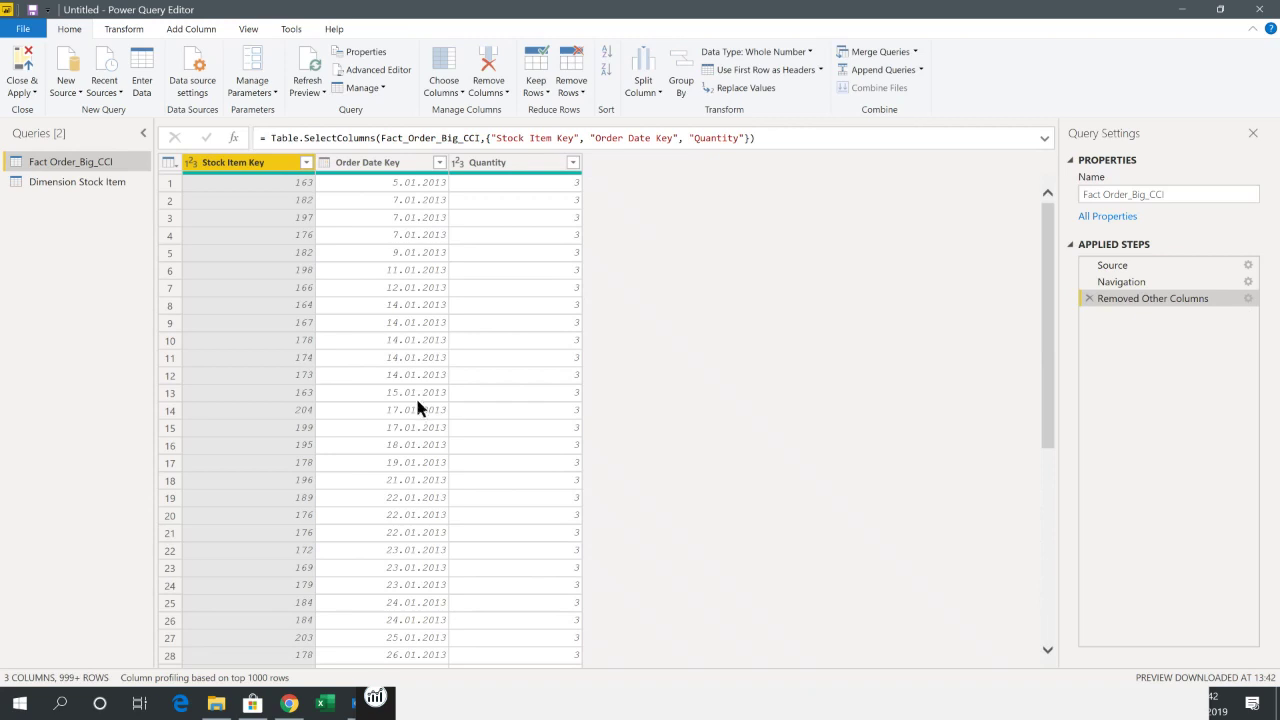
# Try converting the Stock Item column of the Dimension Stock Item query to uppercase, and delete that applied step.
pyautogui.click(107, 182)
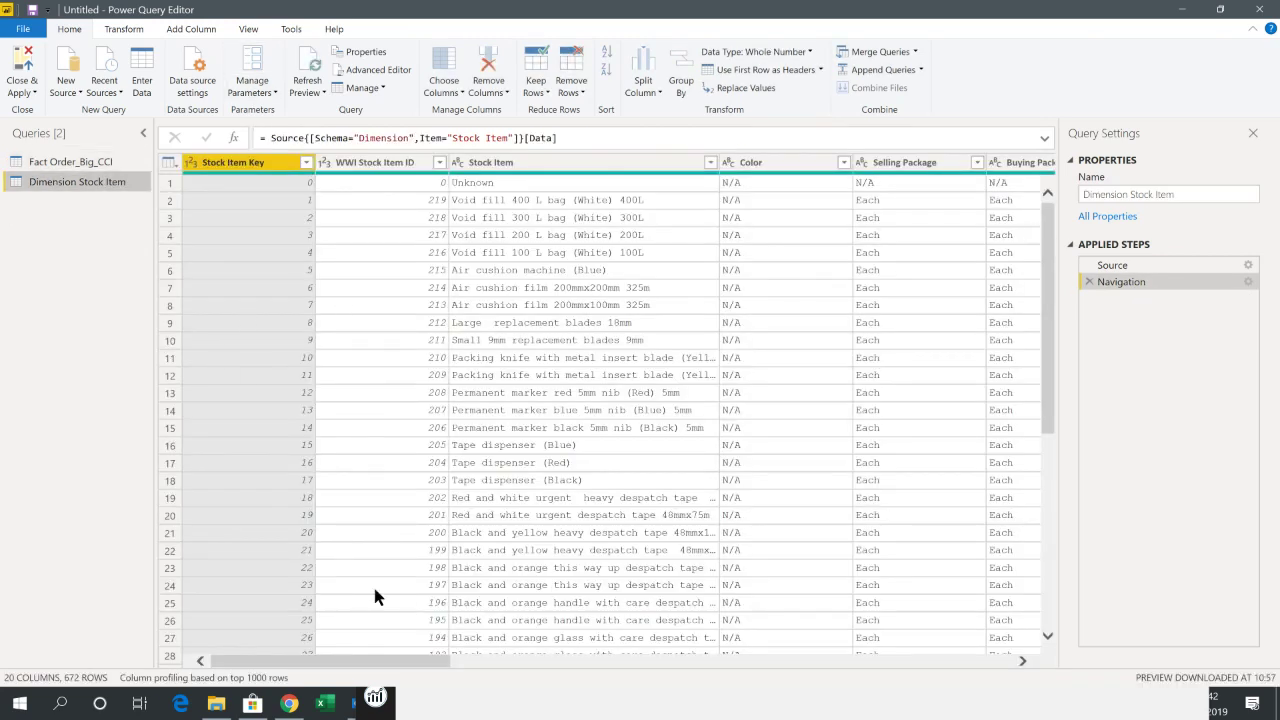
pyautogui.click(562, 165)
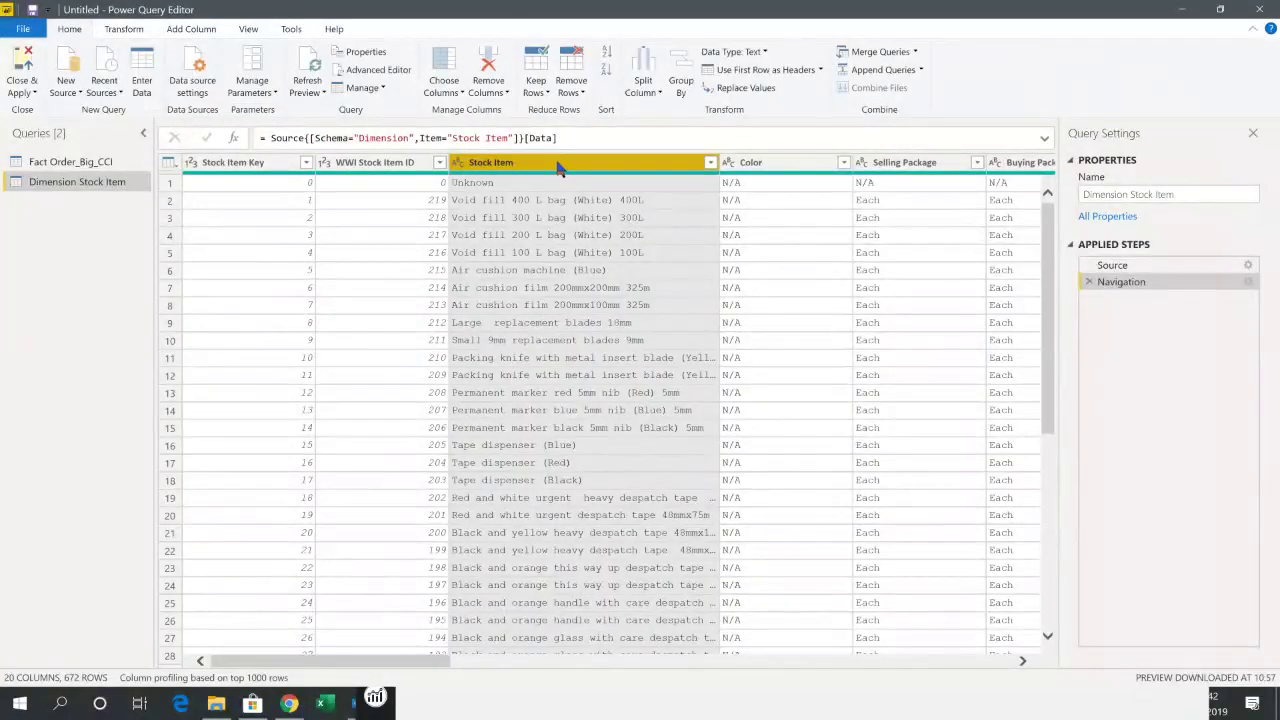
pyautogui.rightClick(552, 170)
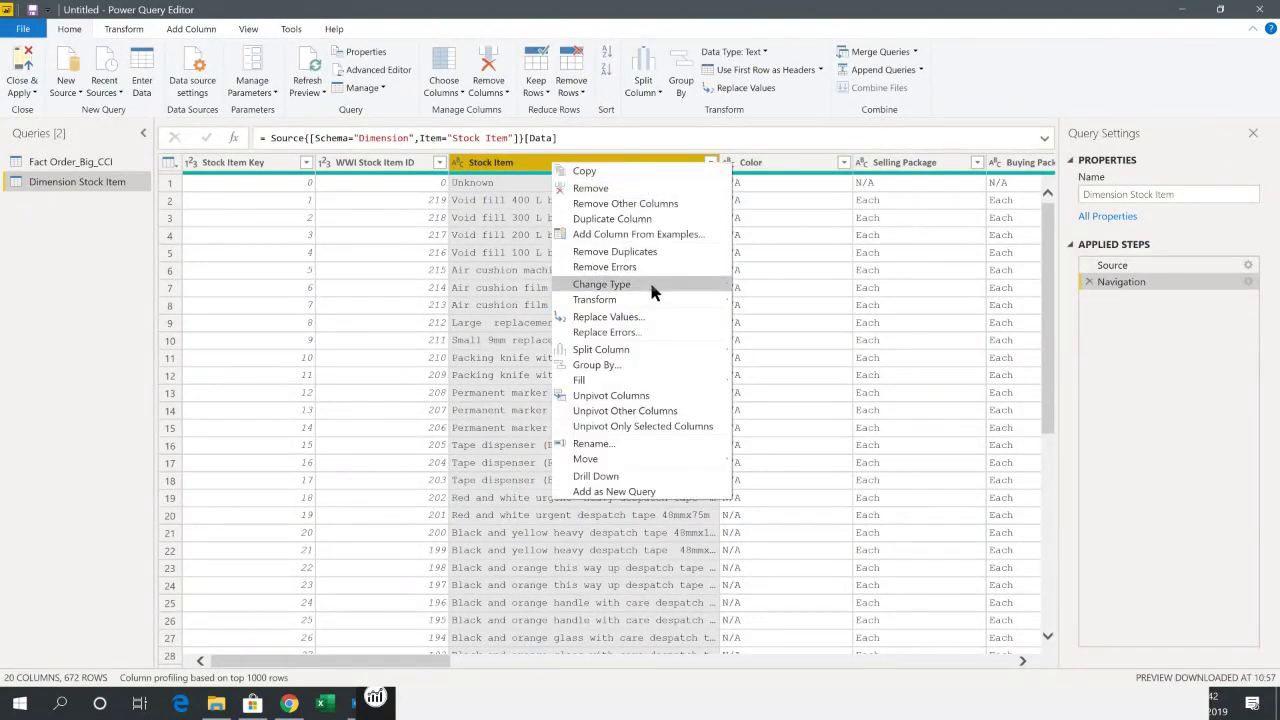
pyautogui.moveTo(644, 306)
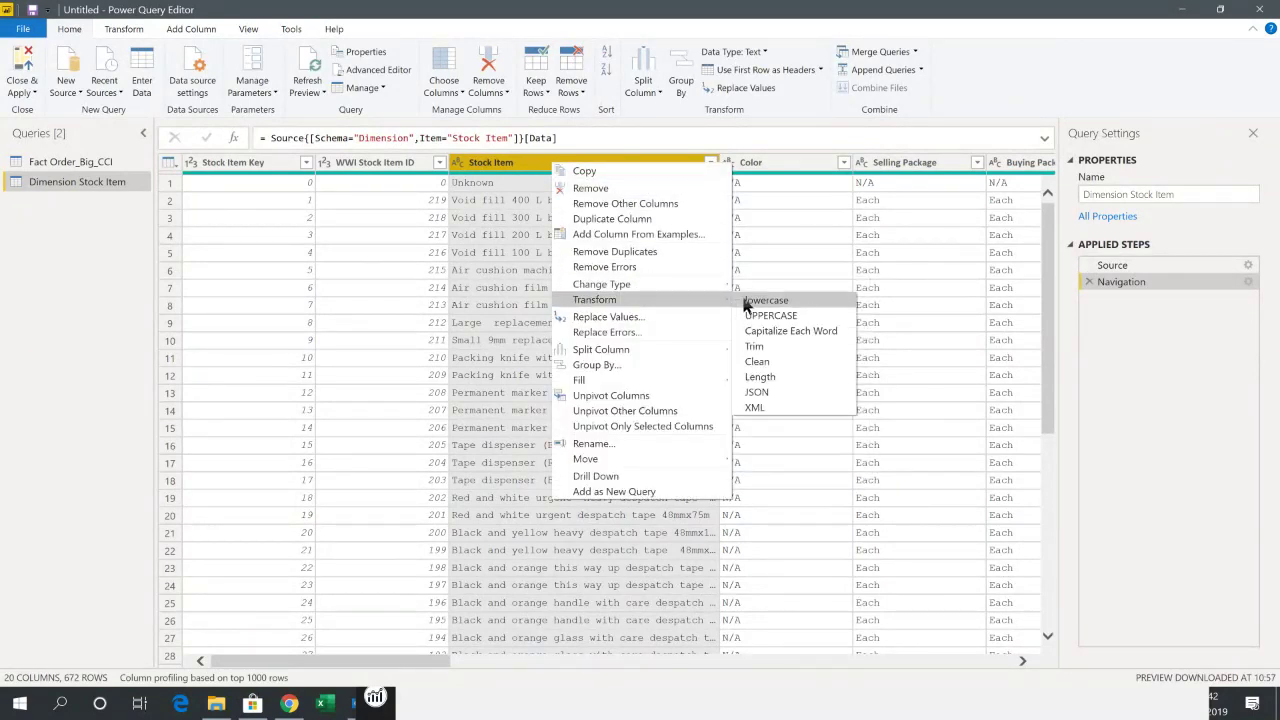
pyautogui.click(791, 316)
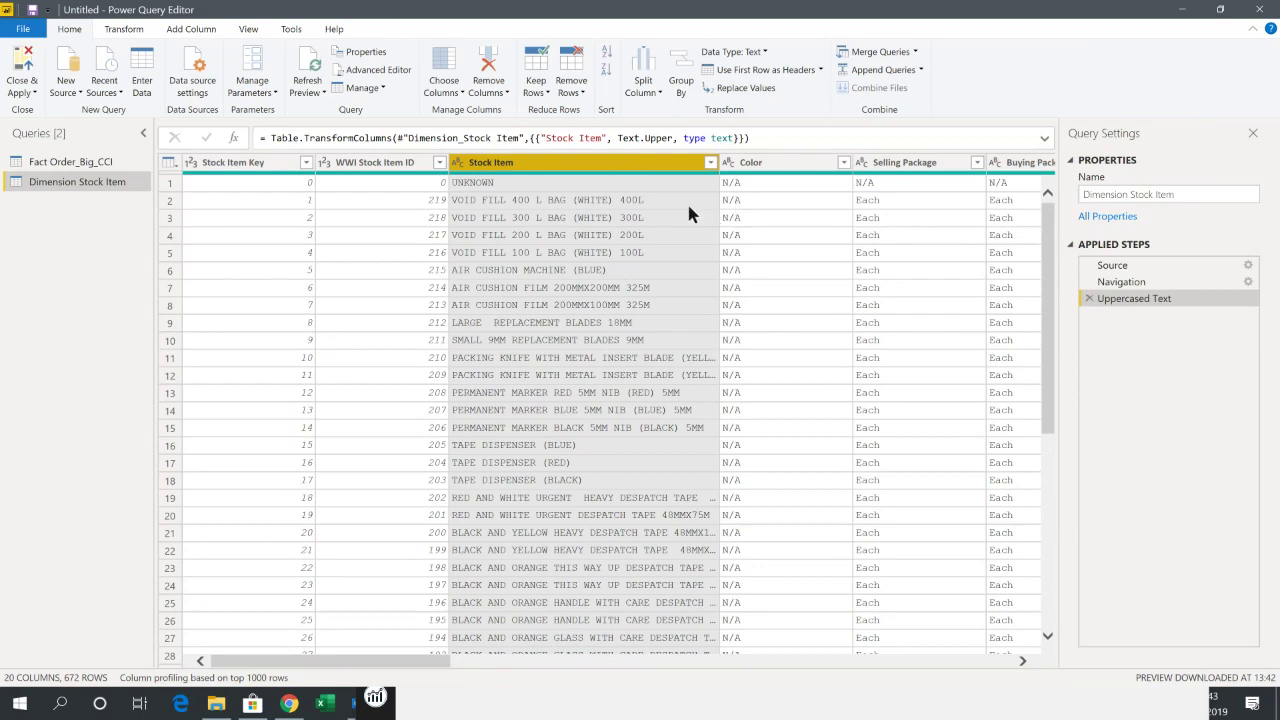
pyautogui.click(1089, 299)
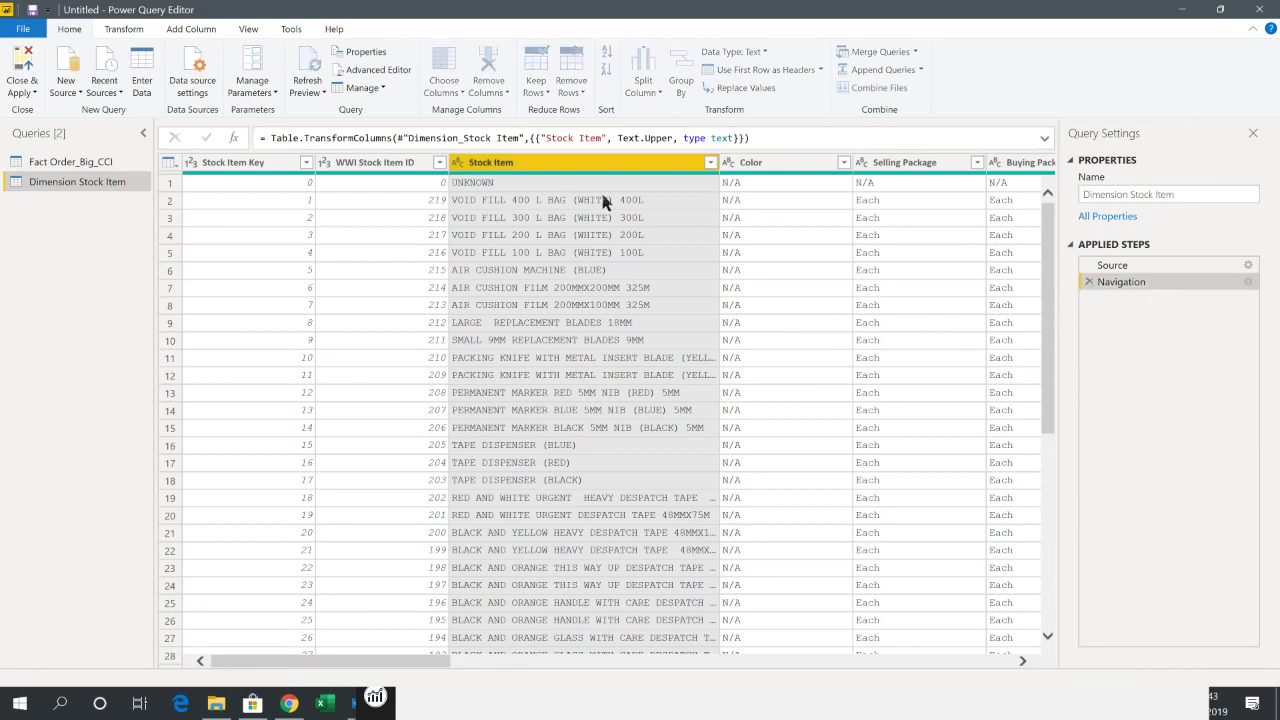
# Try the Capitalize Each Word transformation on the Stock Item column, and delete the resulting applied step.
pyautogui.rightClick(544, 164)
pyautogui.moveTo(620, 303)
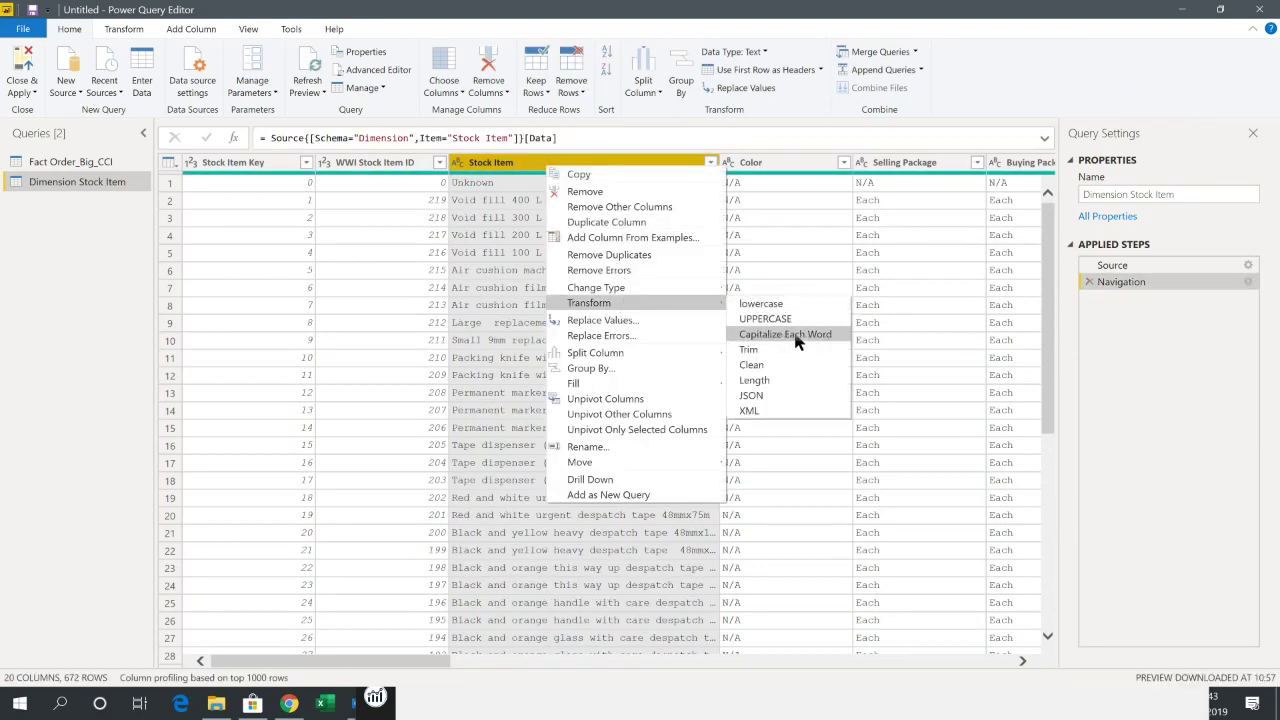
pyautogui.click(803, 336)
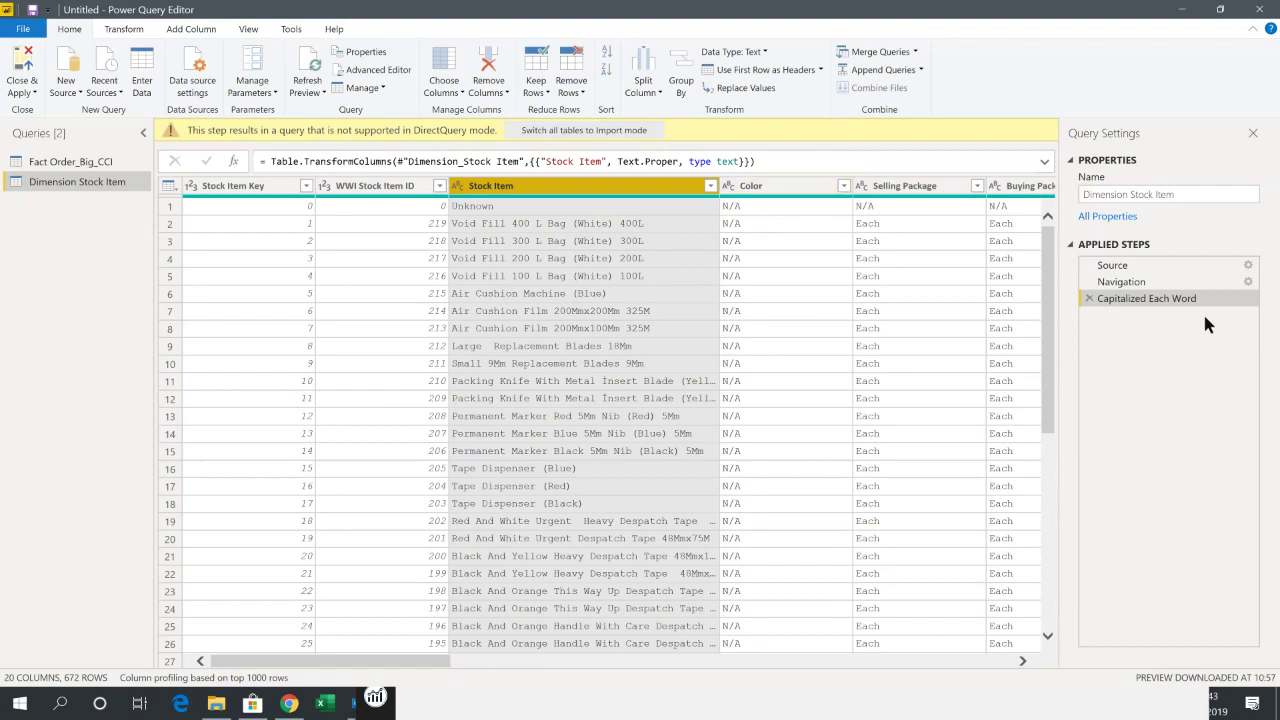
pyautogui.click(1089, 298)
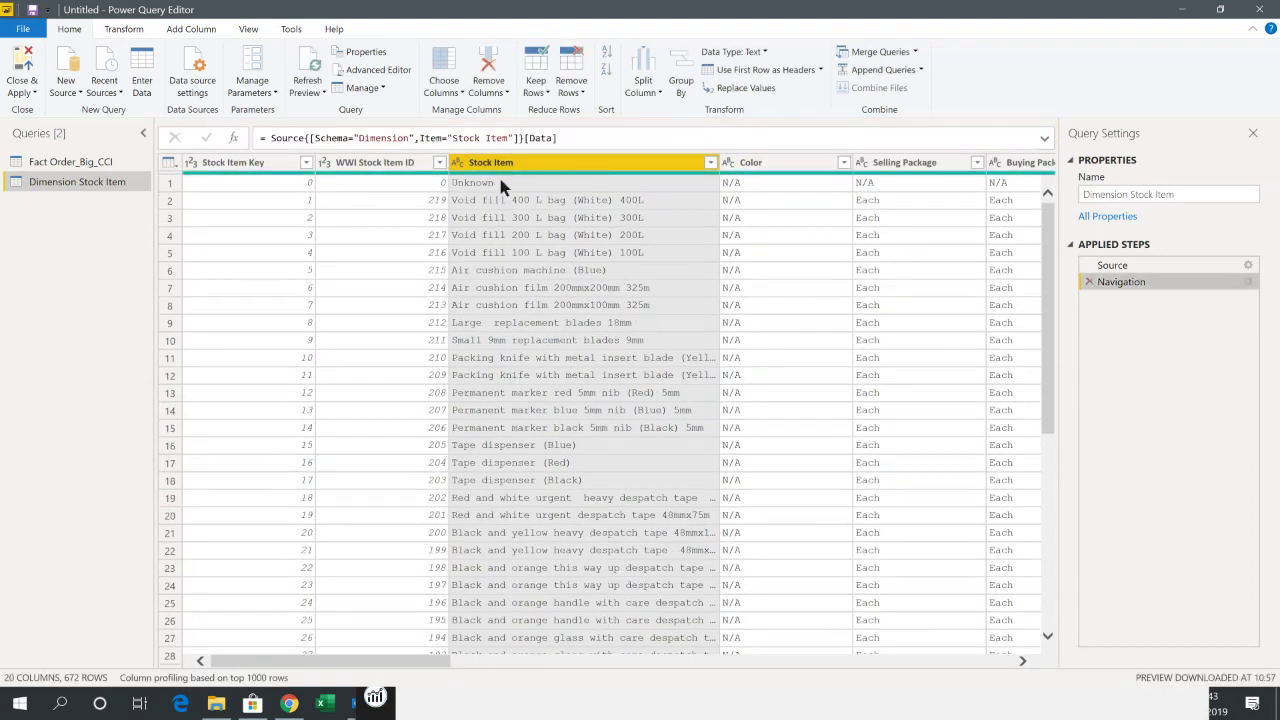
# Convert the text in the Stock Item column to uppercase.
pyautogui.rightClick(542, 165)
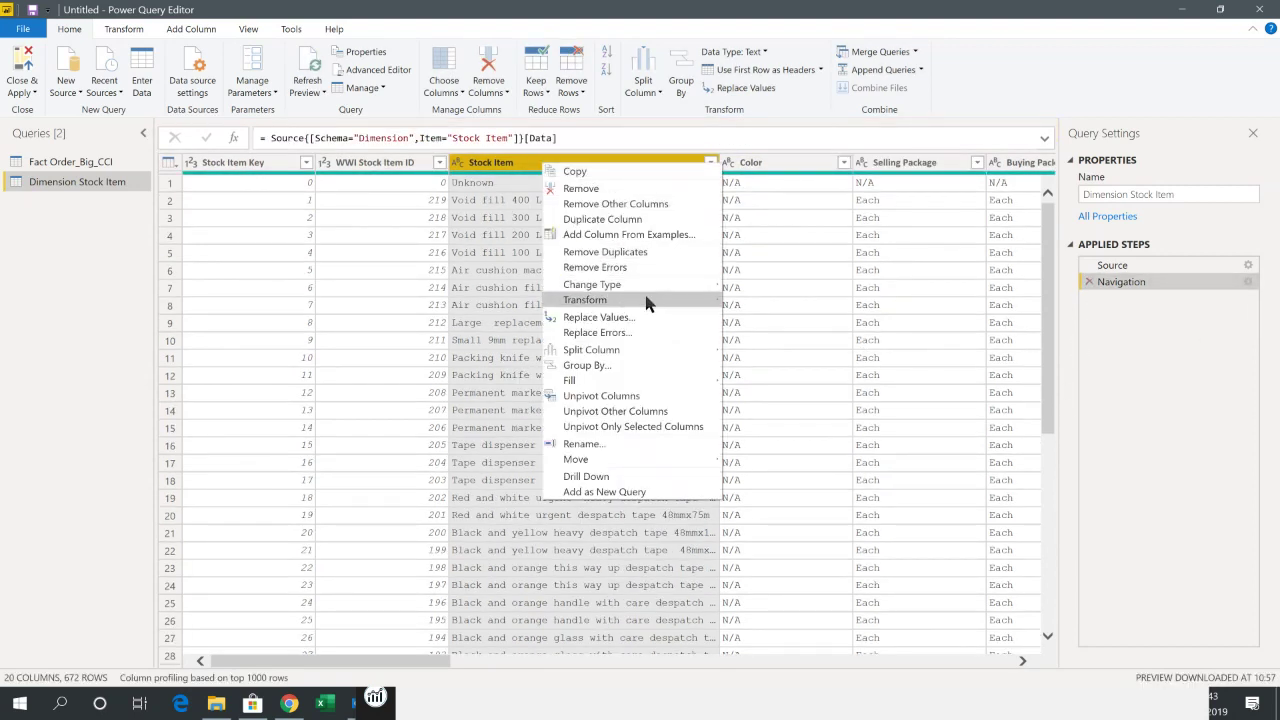
pyautogui.moveTo(646, 299)
pyautogui.click(790, 320)
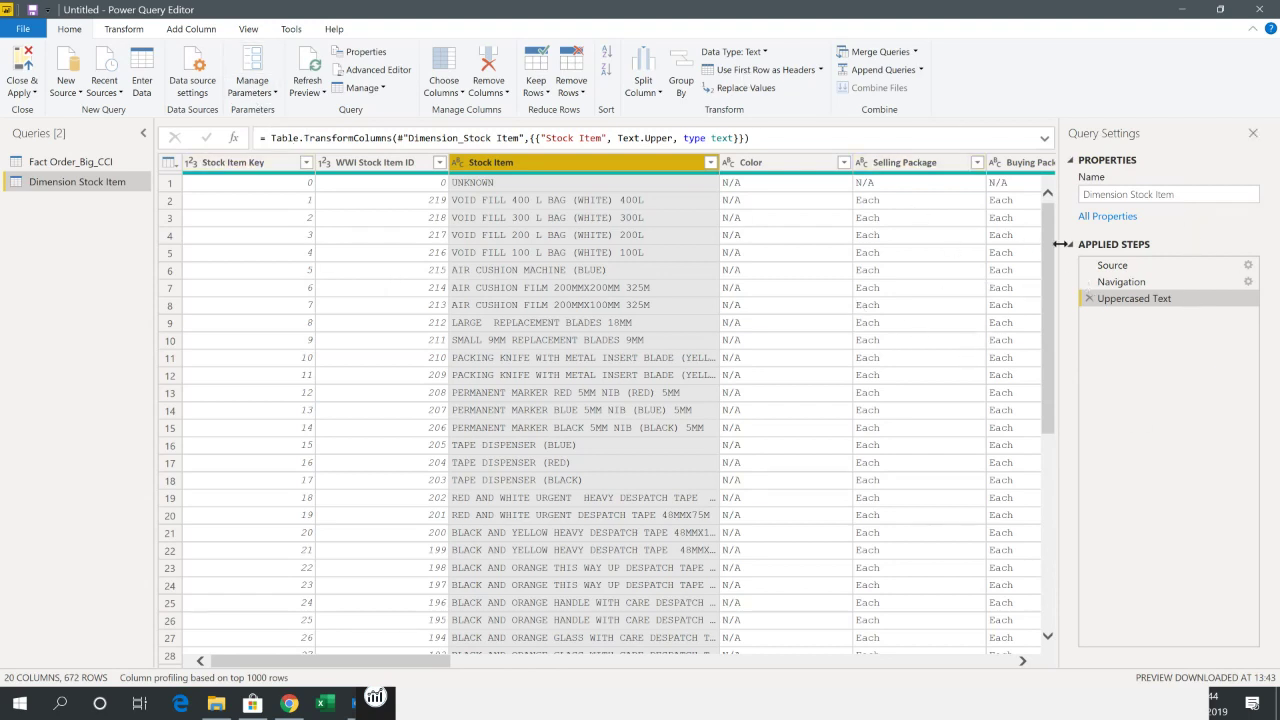
# Examine the native SQL query generated for the Uppercased Text step.
pyautogui.rightClick(1121, 296)
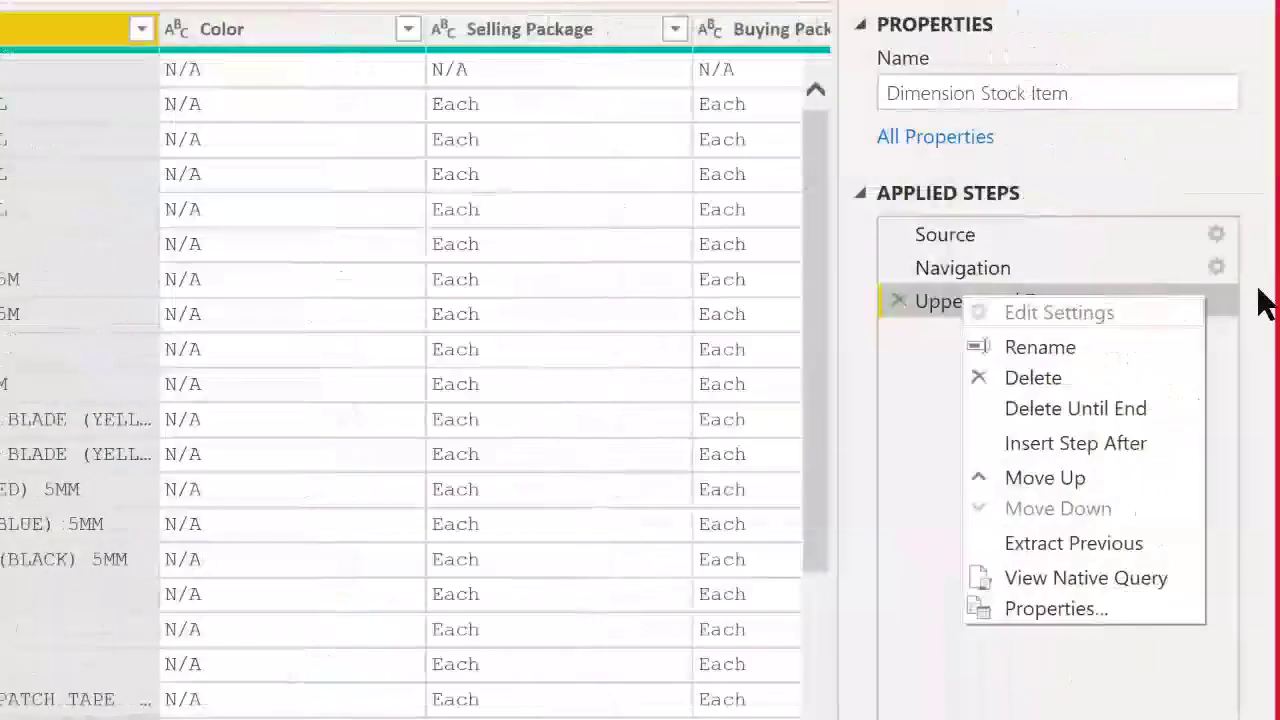
pyautogui.click(1071, 580)
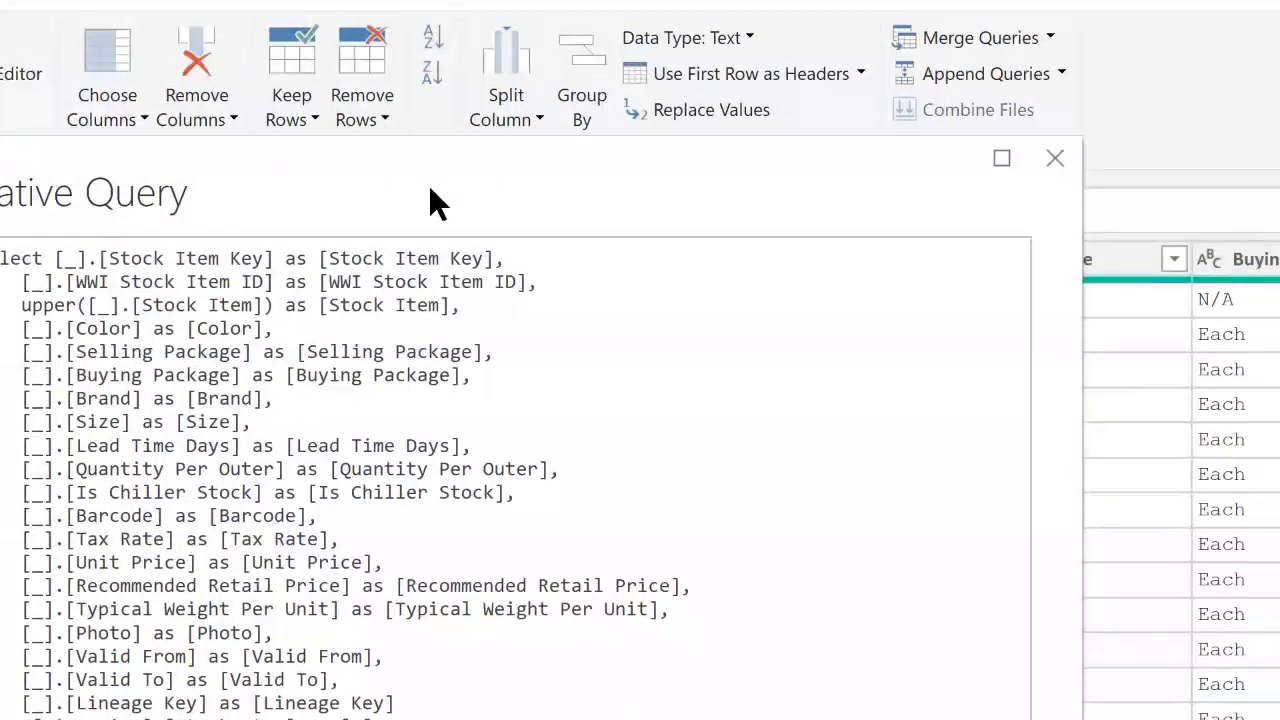
pyautogui.moveTo(605, 137); pyautogui.dragTo(746, 52)
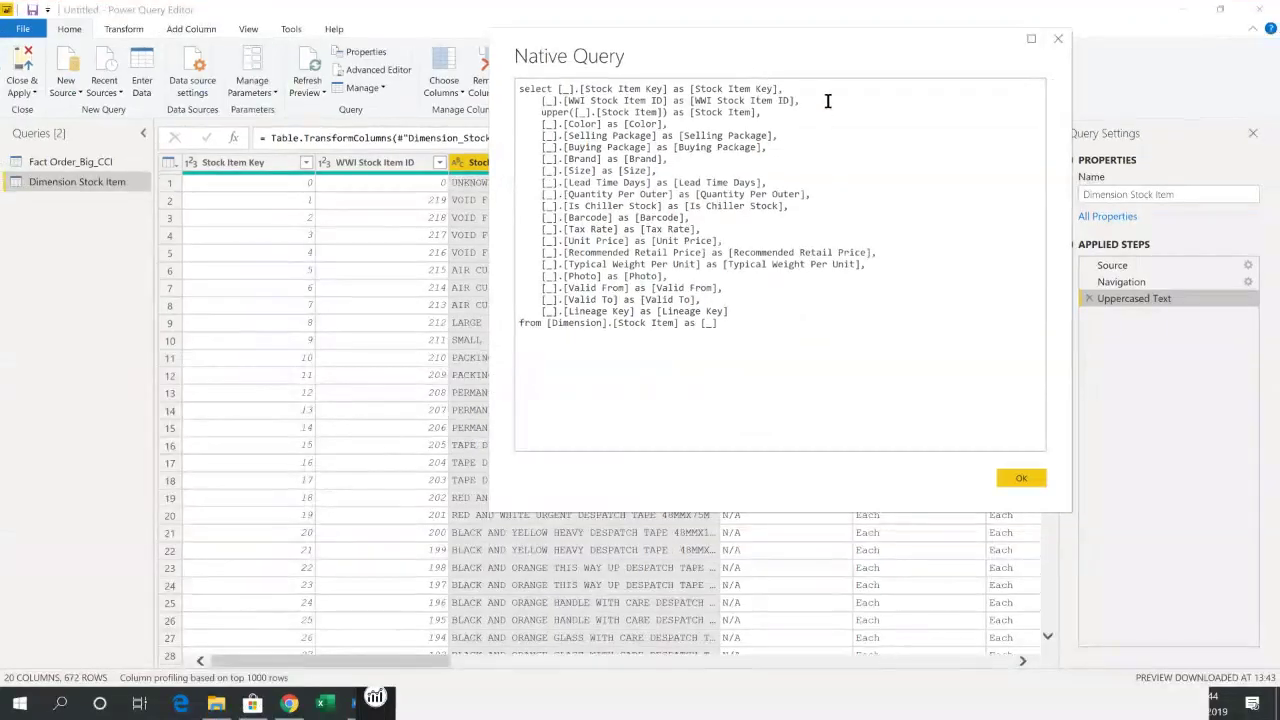
pyautogui.moveTo(851, 51); pyautogui.dragTo(717, 76)
pyautogui.click(886, 508)
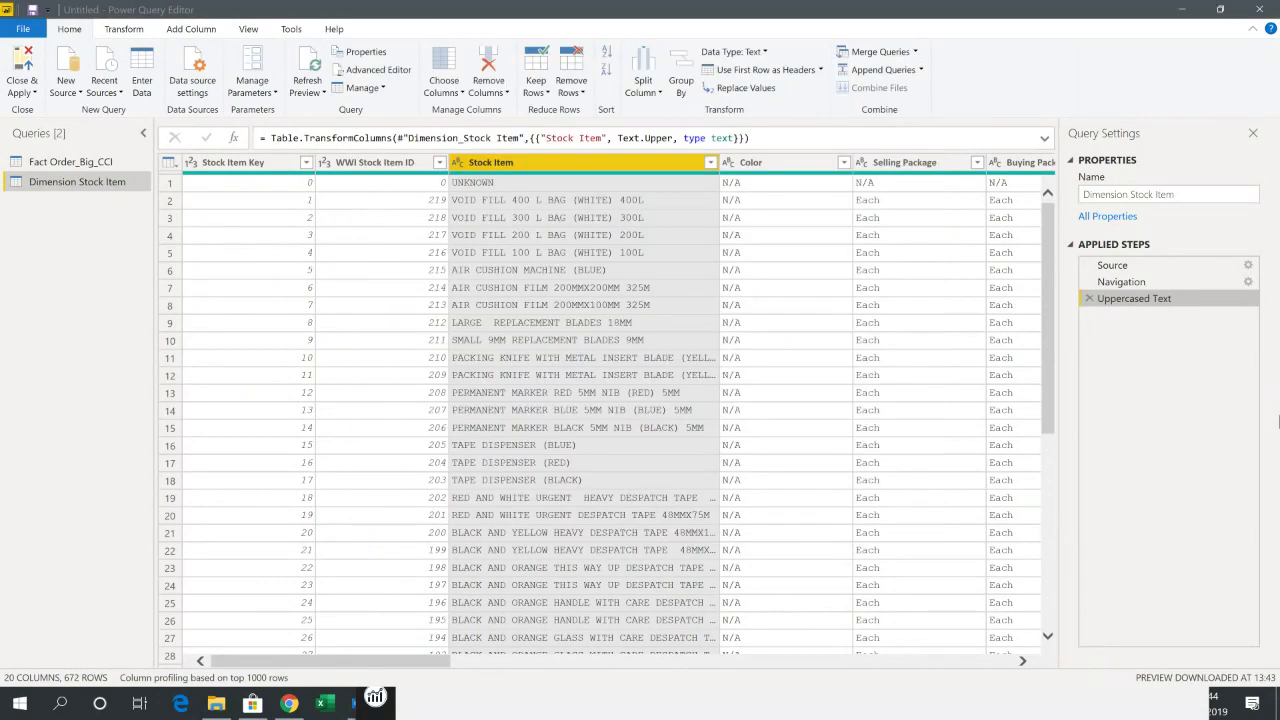
pyautogui.rightClick(1141, 301)
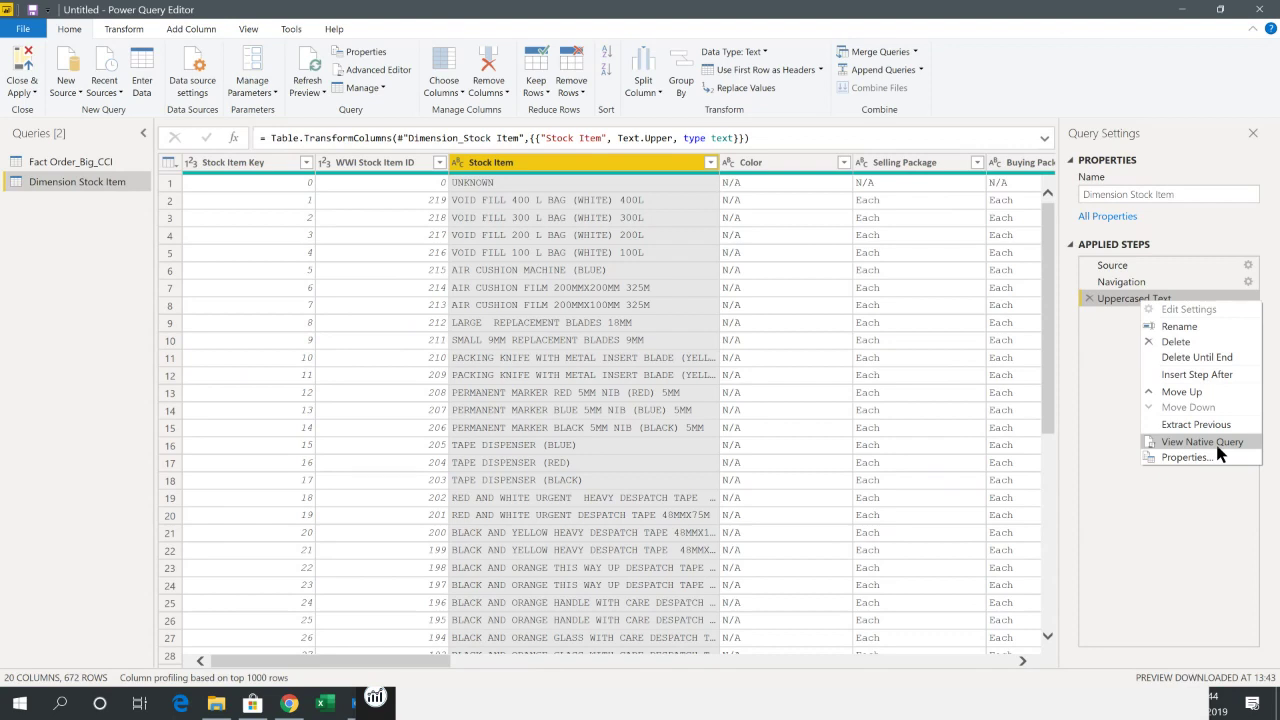
# Switch to Chrome and search the powerbi.istanbul site for "query folding".
pyautogui.click(289, 704)
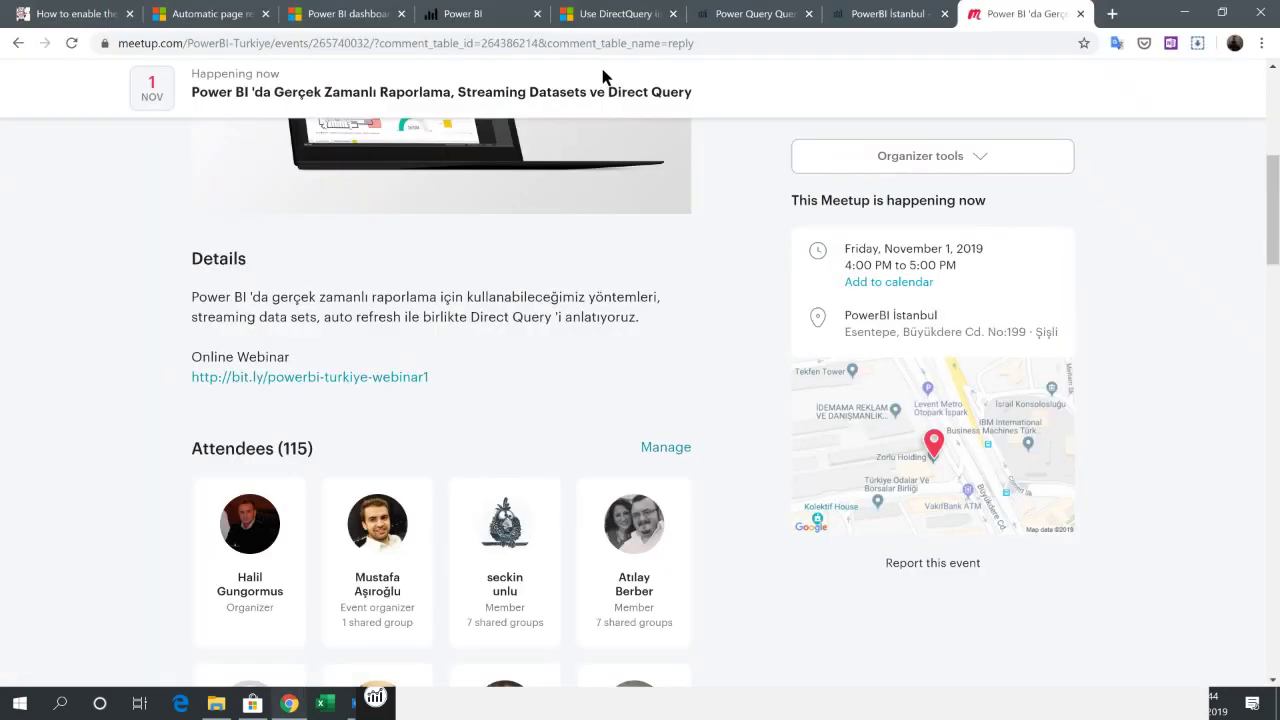
pyautogui.click(882, 14)
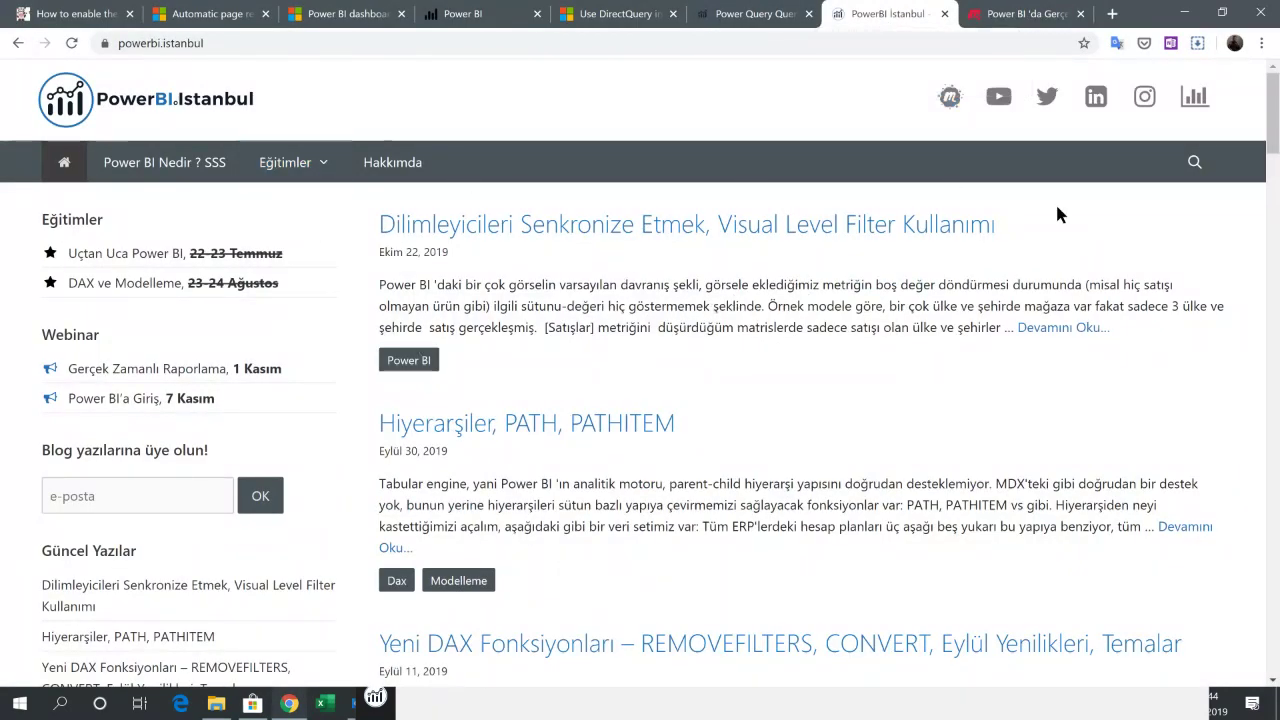
pyautogui.click(1194, 162)
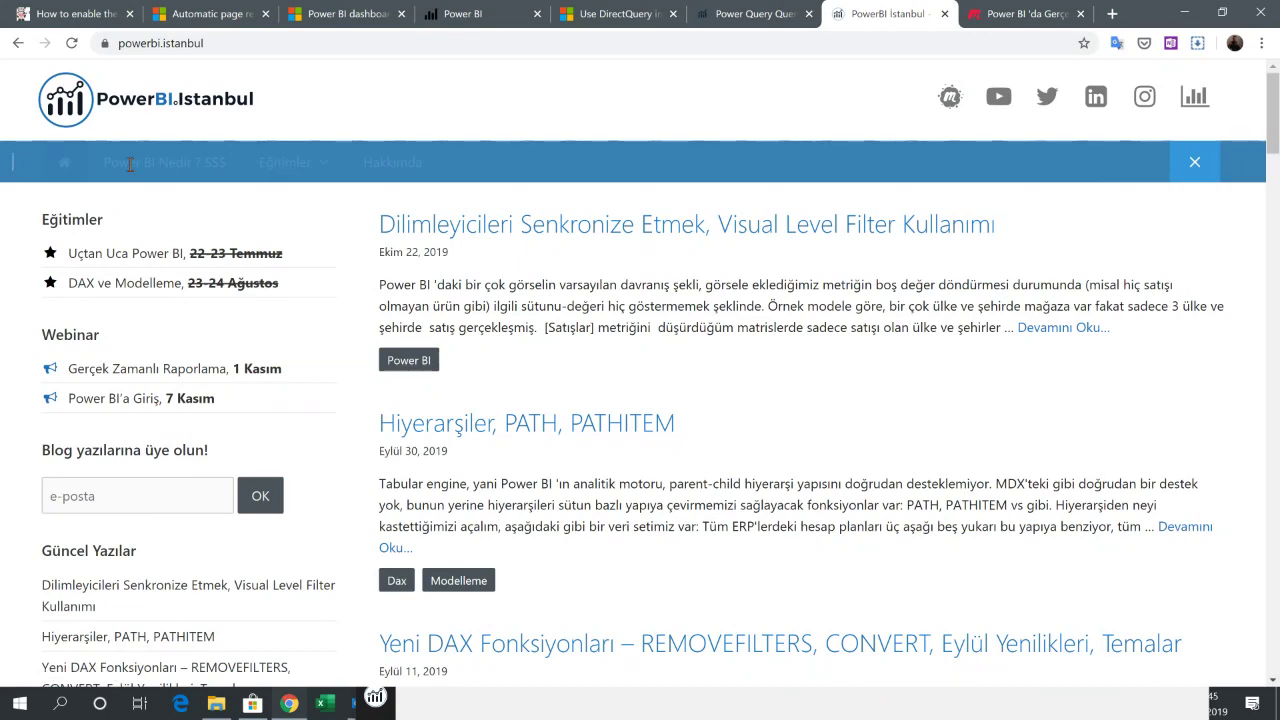
pyautogui.write('query folding')
pyautogui.press('Return')
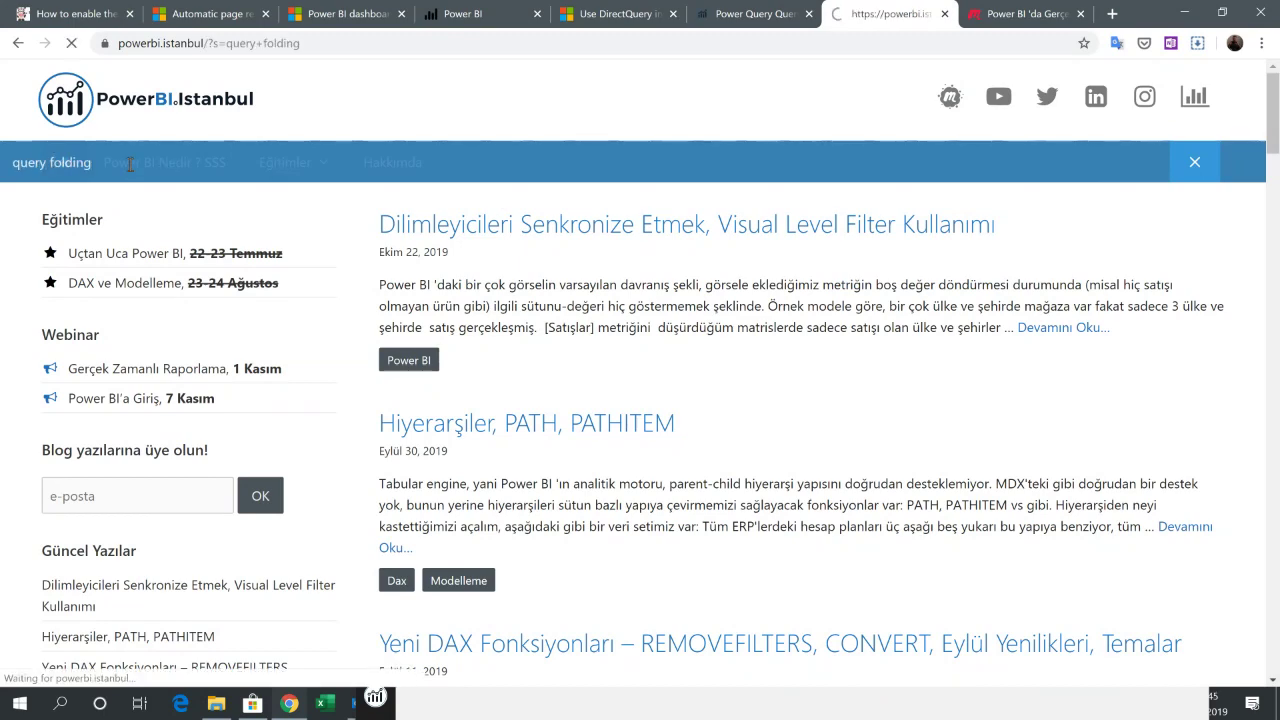
# View the Query Folding Nedir? article with its SQL Server database image enlarged, and return to Power Query Editor.
pyautogui.click(575, 289)
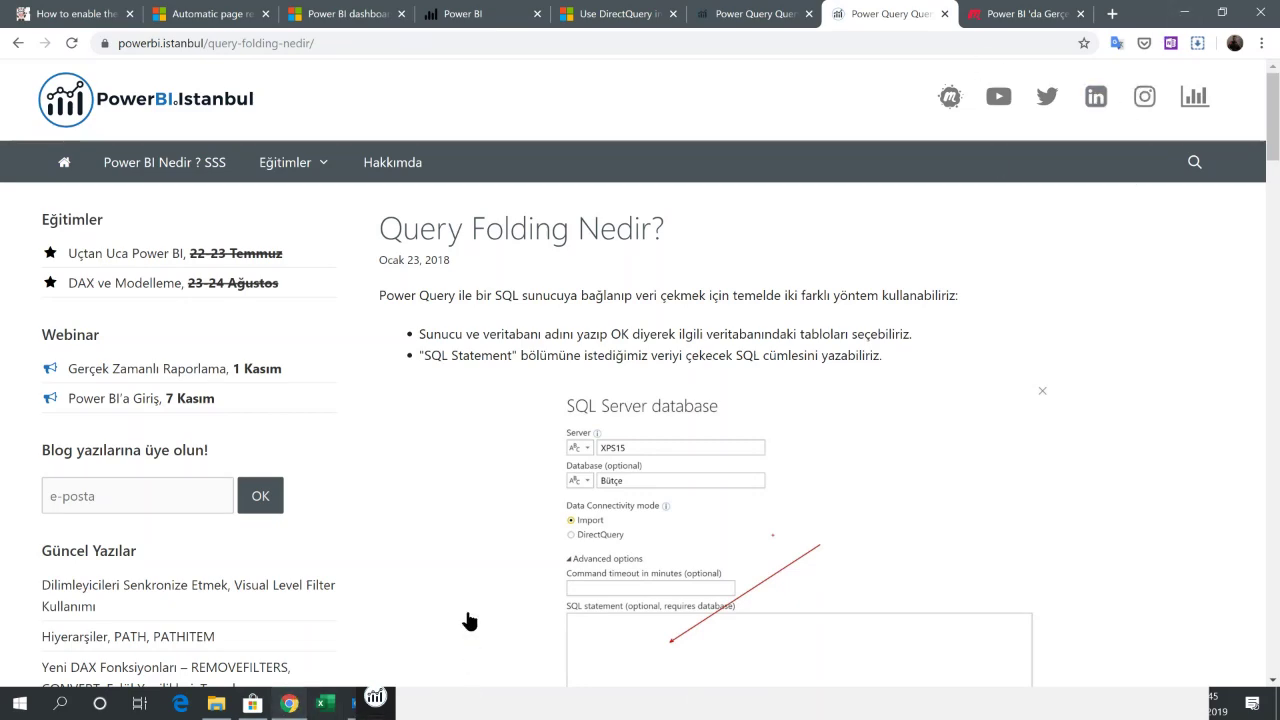
pyautogui.click(725, 587)
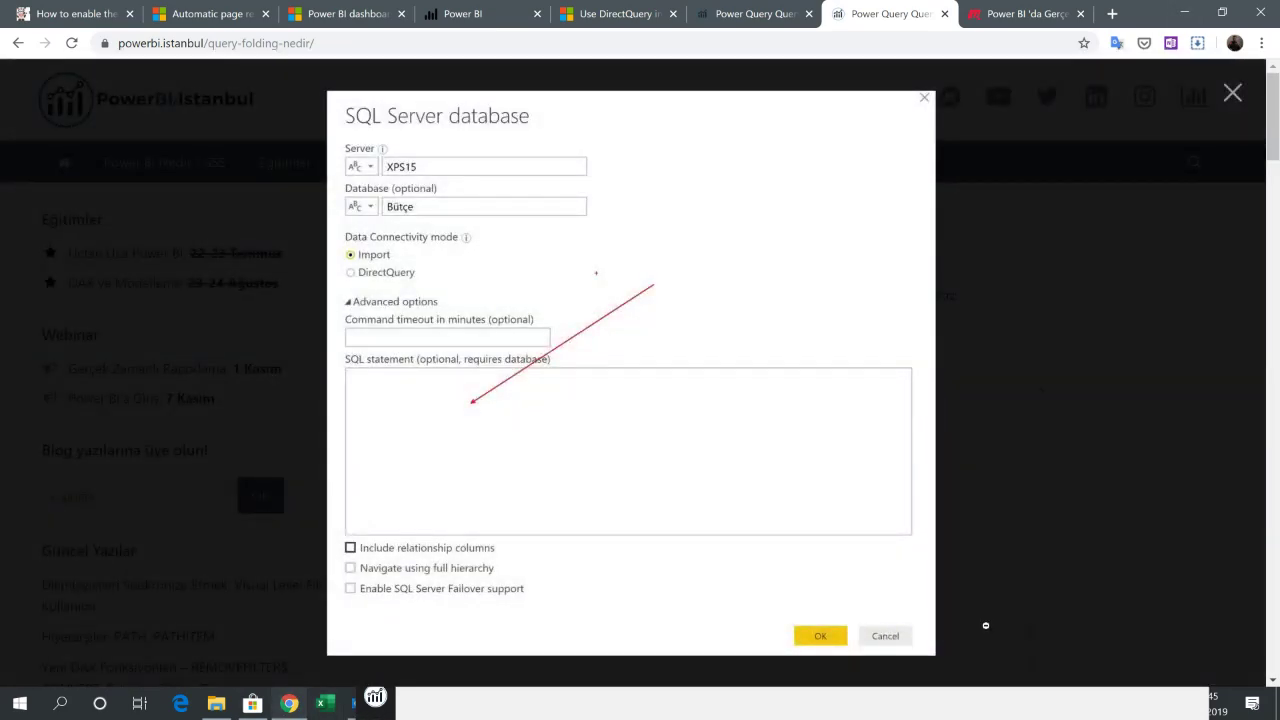
pyautogui.click(944, 13)
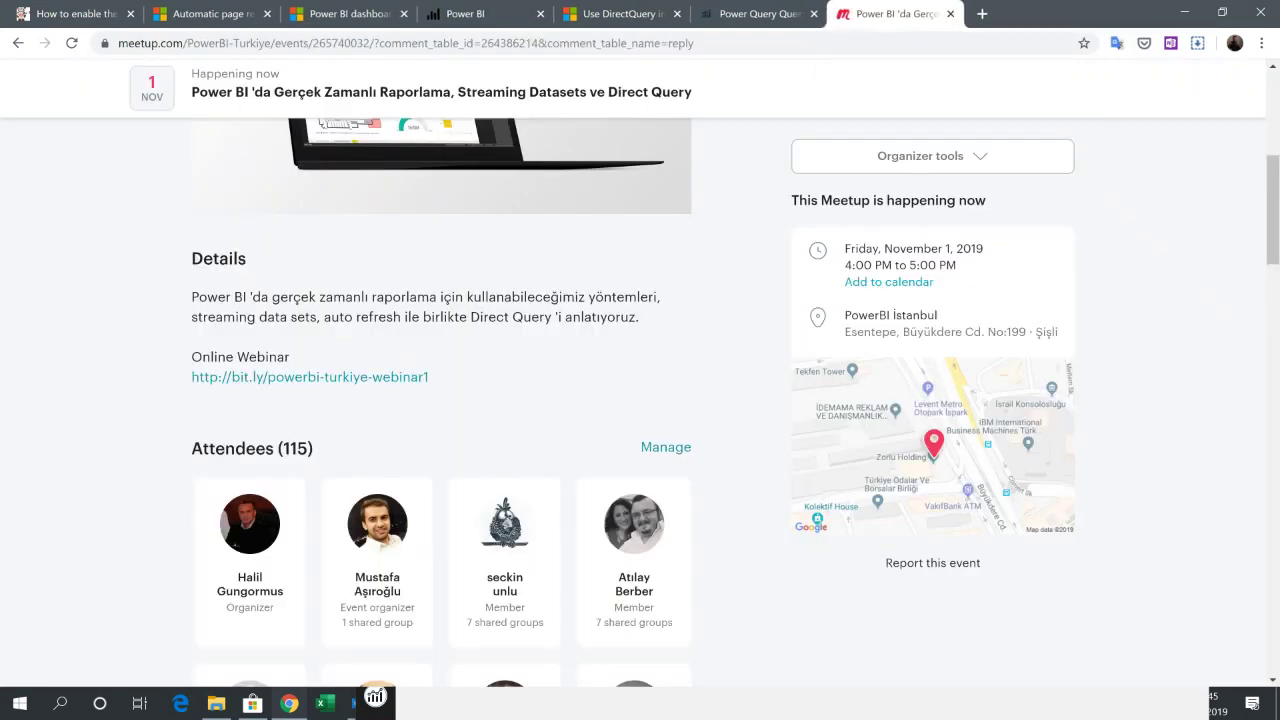
pyautogui.click(1185, 13)
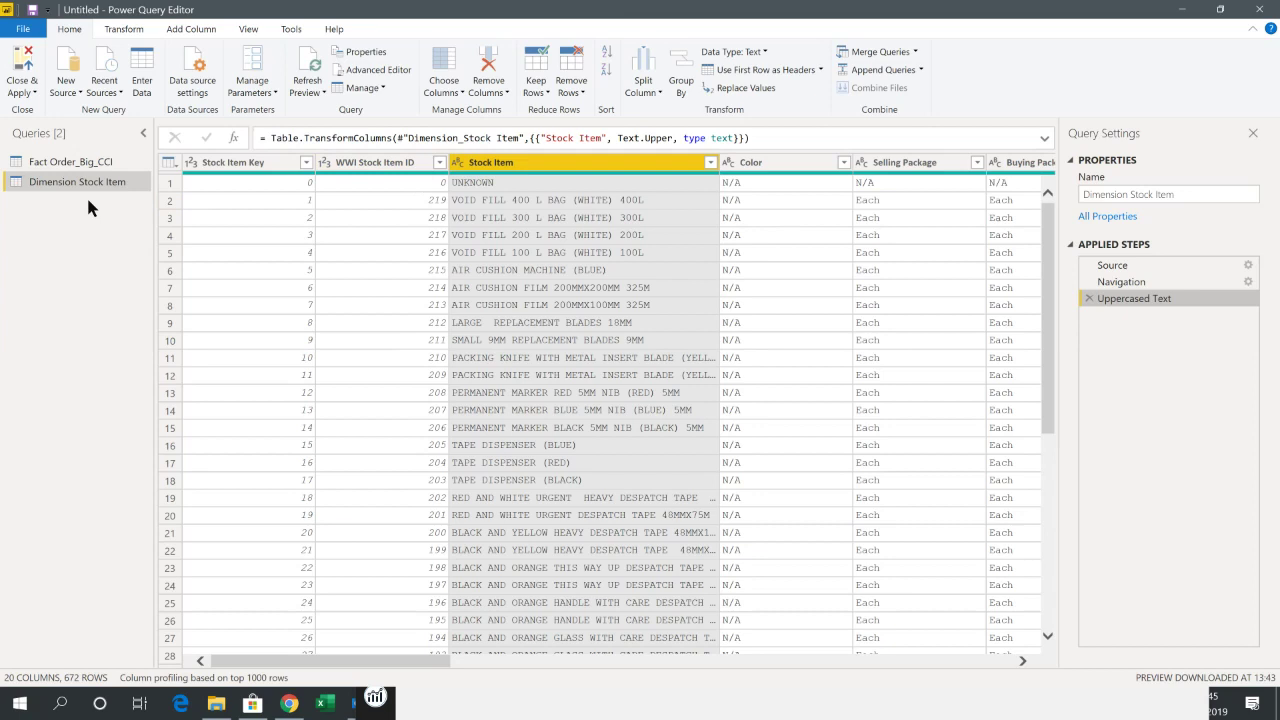
# Count the rows of the Fact Order_Big_CCI query, and delete the Counted Rows step.
pyautogui.click(80, 162)
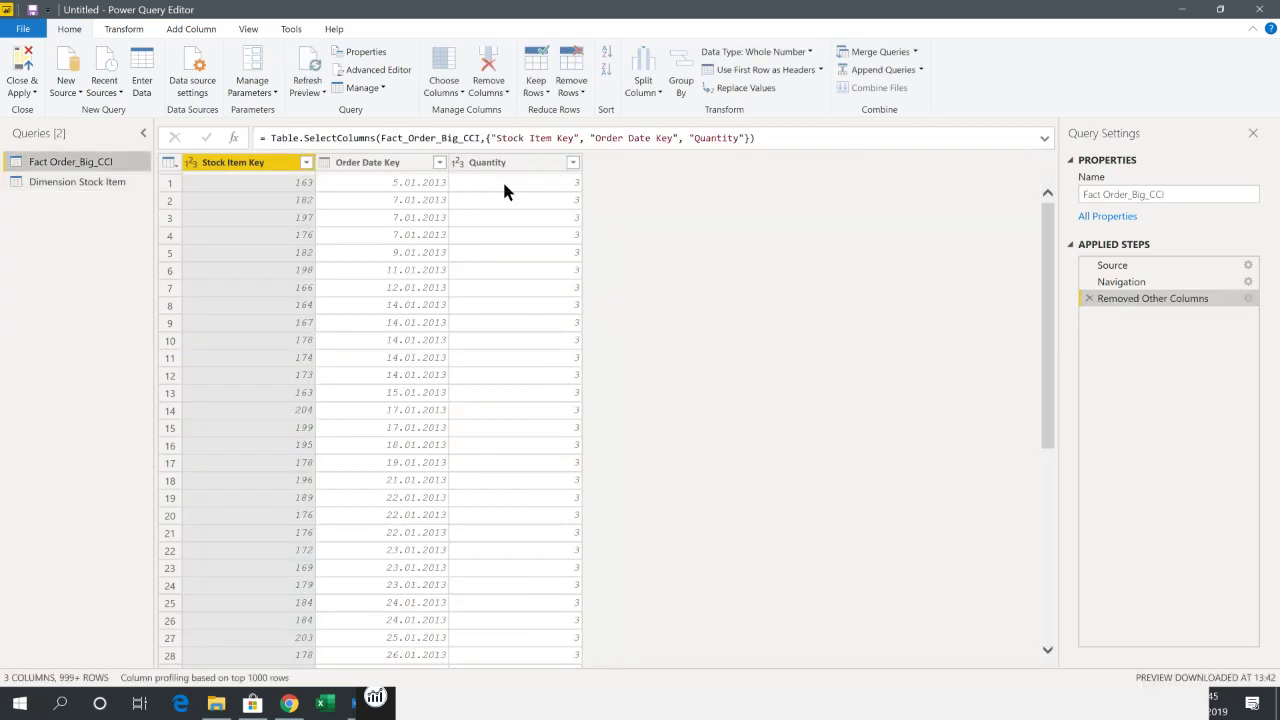
pyautogui.click(124, 29)
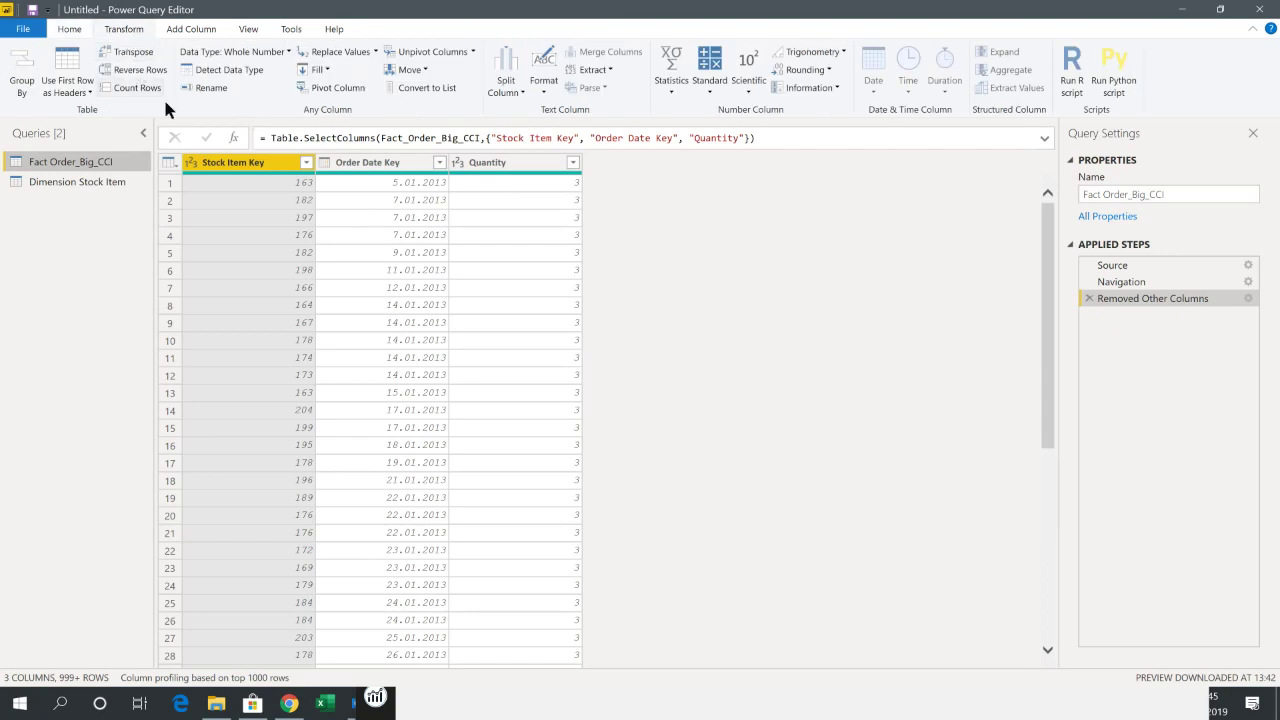
pyautogui.click(138, 87)
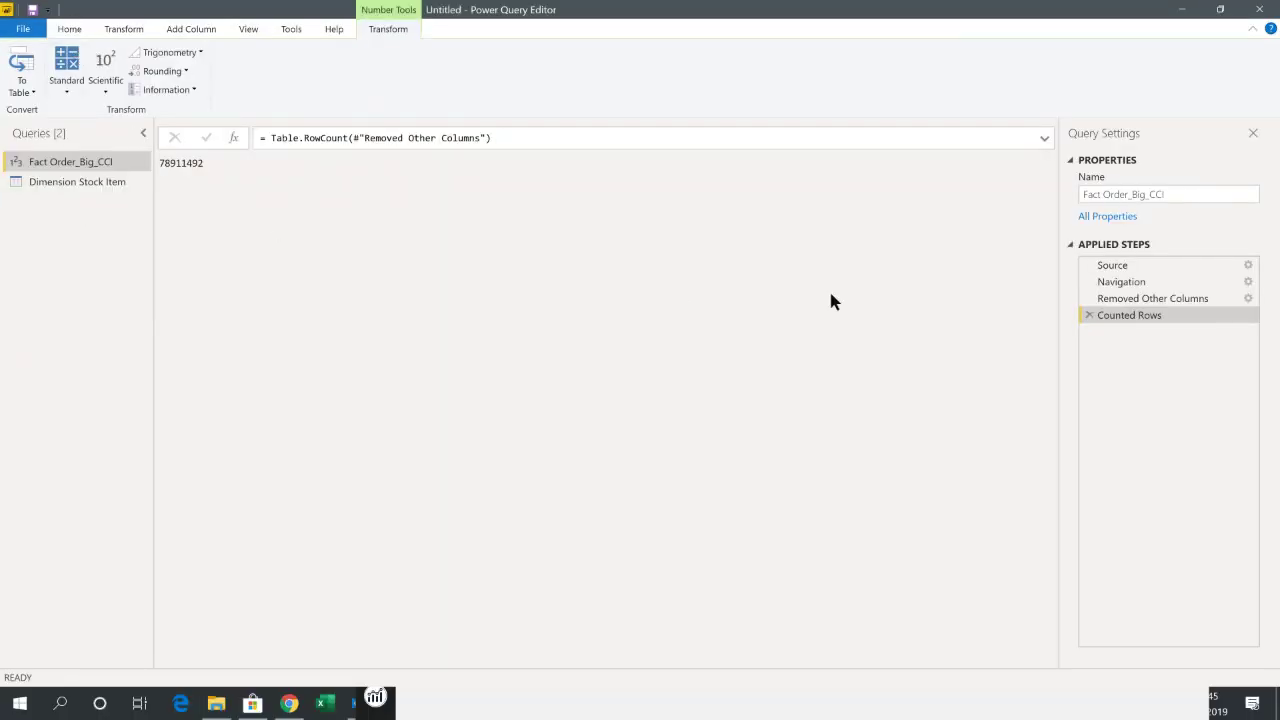
pyautogui.click(1089, 315)
# Apply the query changes and close Power Query Editor to load both tables into the report.
pyautogui.click(28, 66)
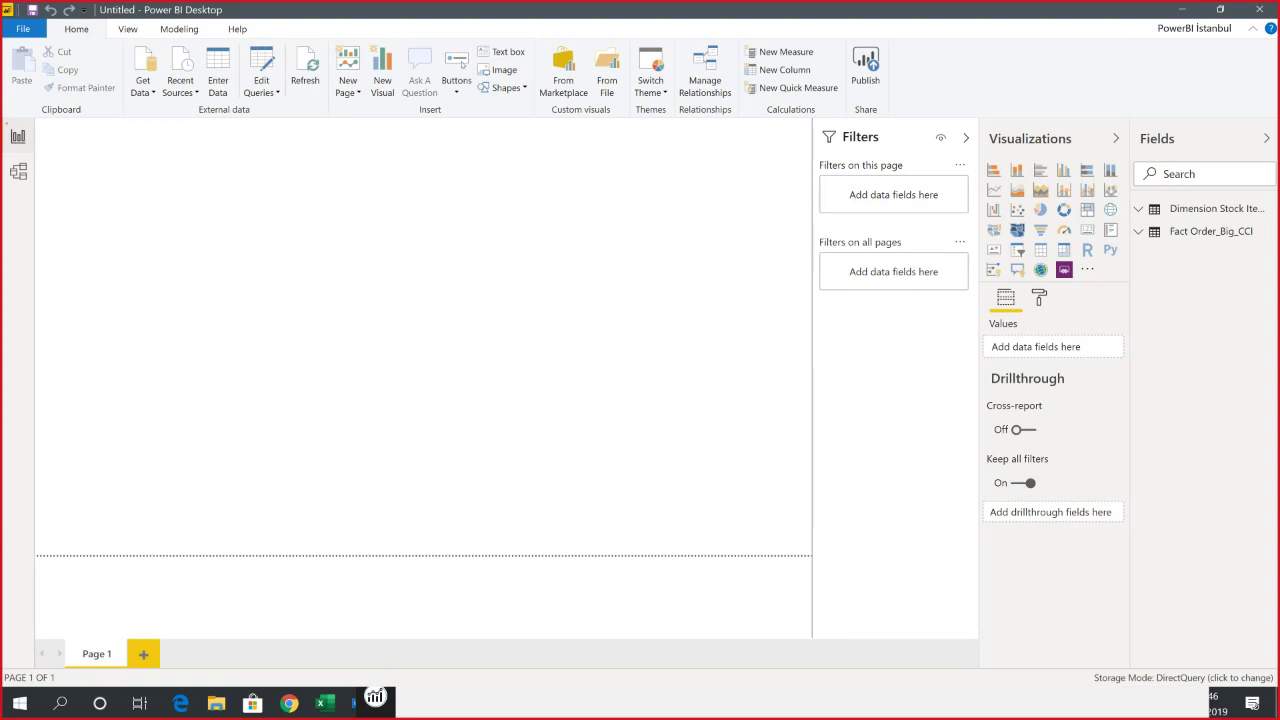
# Review the implications of switching all tables from DirectQuery to Import mode, and cancel the switch.
pyautogui.moveTo(6, 114)
pyautogui.mouseDown()
pyautogui.moveTo(64, 196)
pyautogui.moveTo(66, 235)
pyautogui.mouseUp()
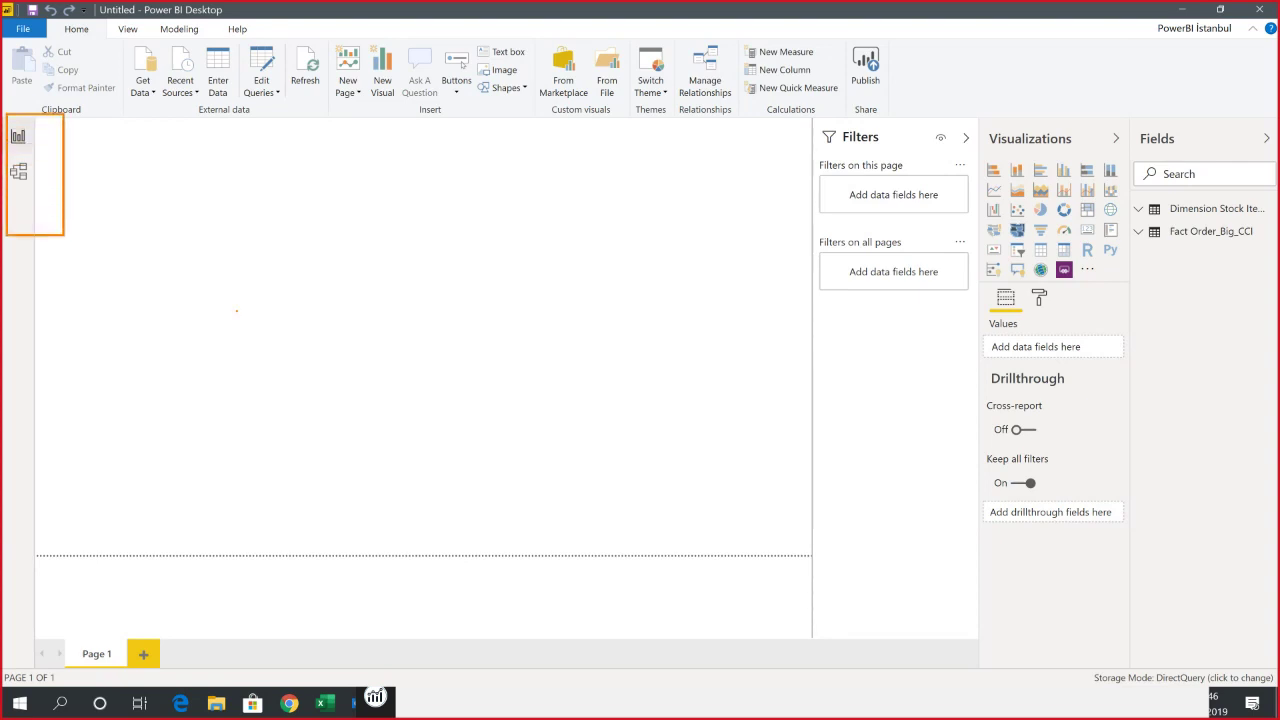
pyautogui.press('Escape')
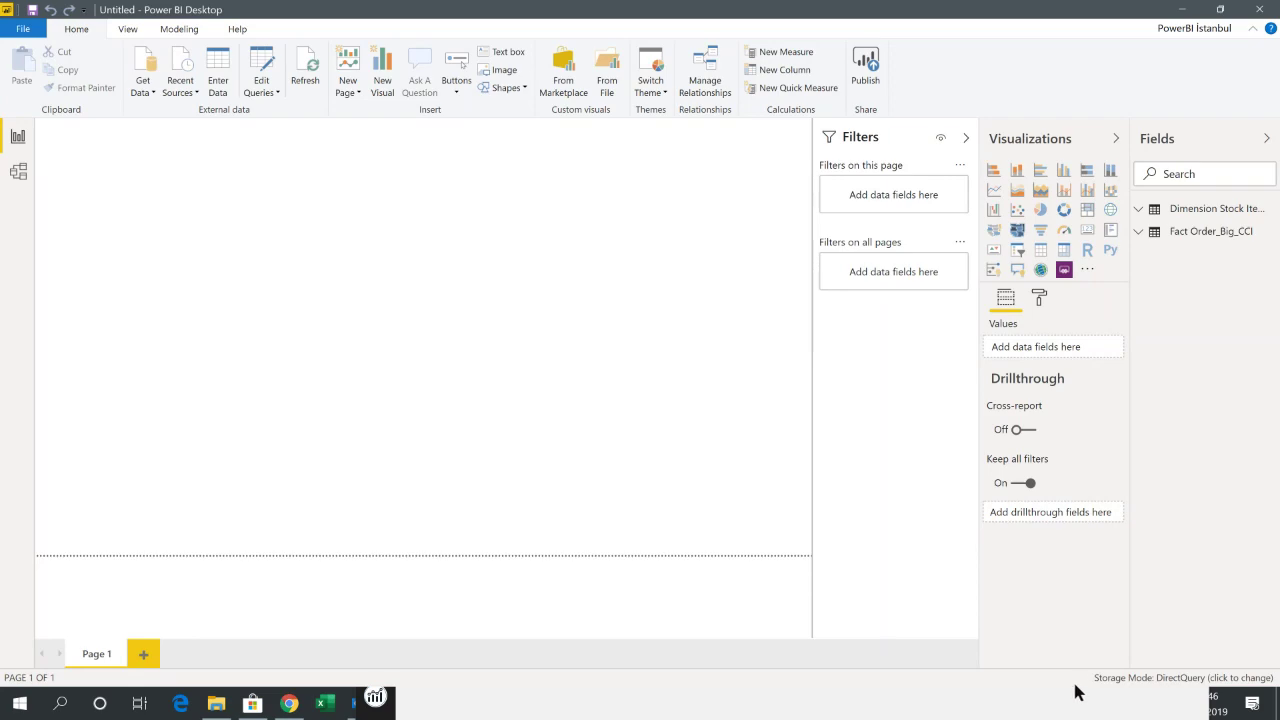
pyautogui.hotkey('ctrl', '1')
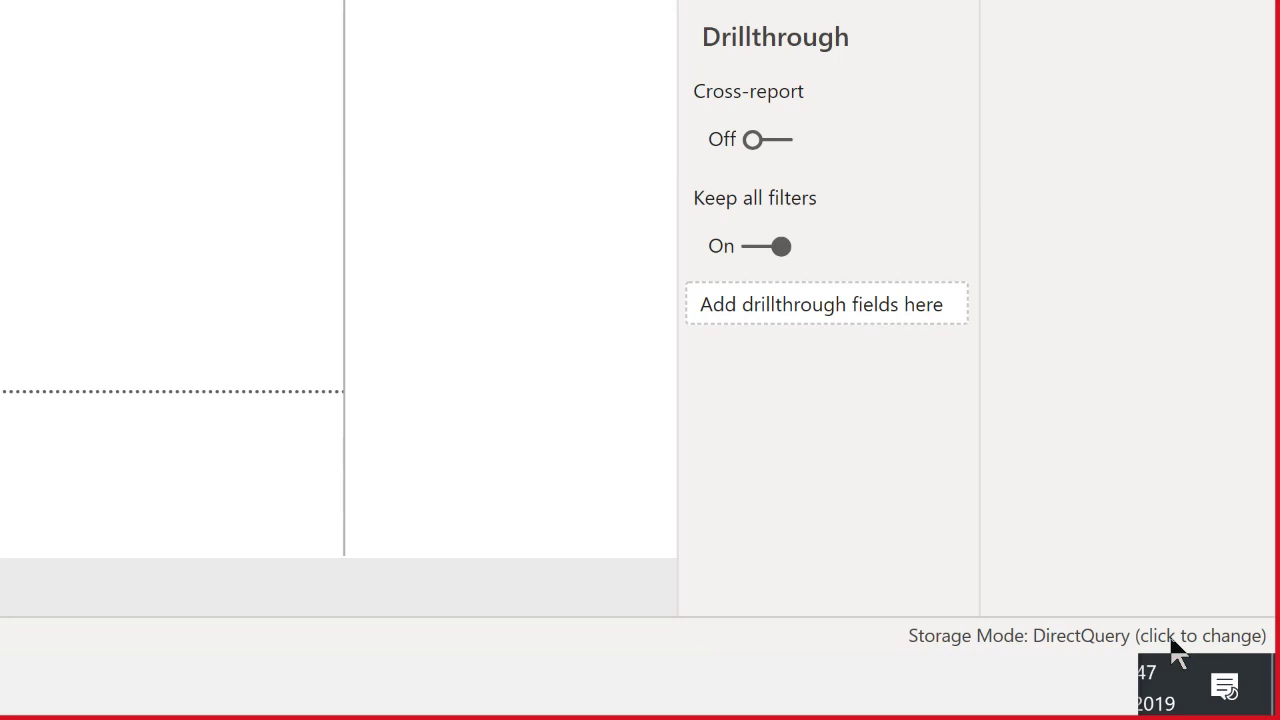
pyautogui.click(1087, 645)
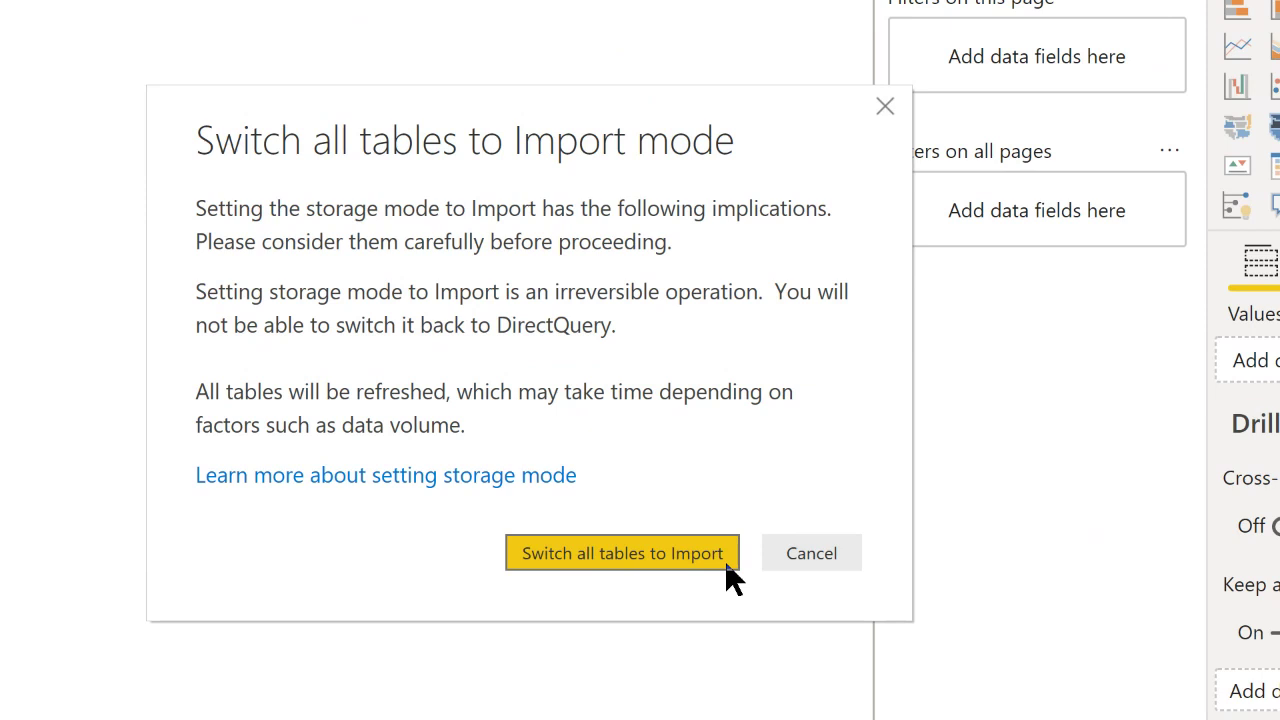
pyautogui.click(810, 560)
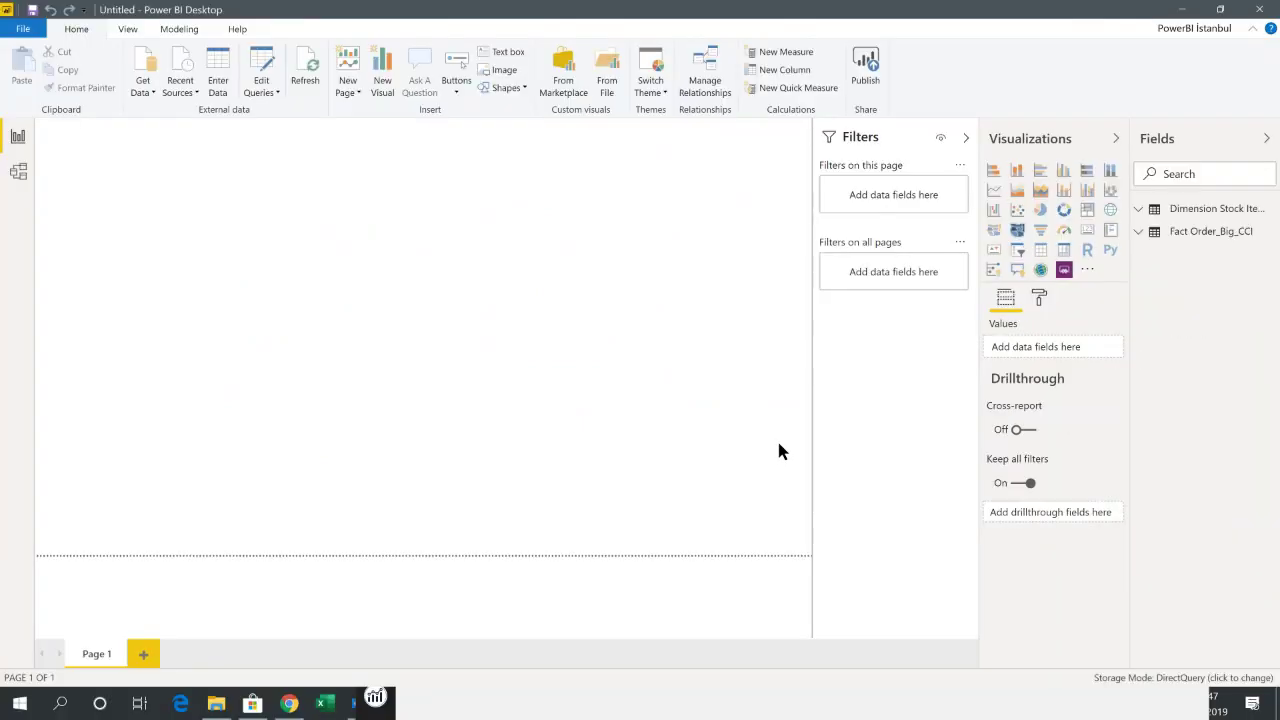
# Create an active many-to-one relationship with single cross filtering between Fact Order_Big_CCI and Dimension Stock Item on Stock Item Key.
pyautogui.click(18, 171)
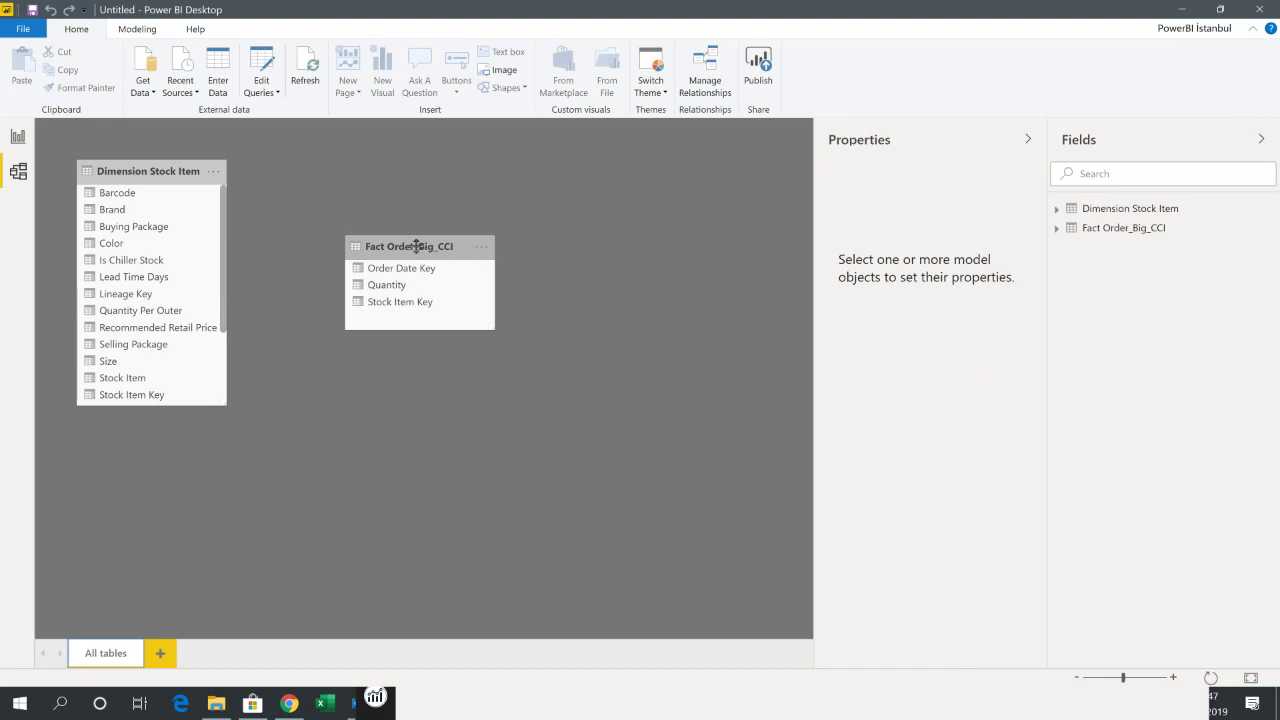
pyautogui.moveTo(417, 248); pyautogui.dragTo(395, 230)
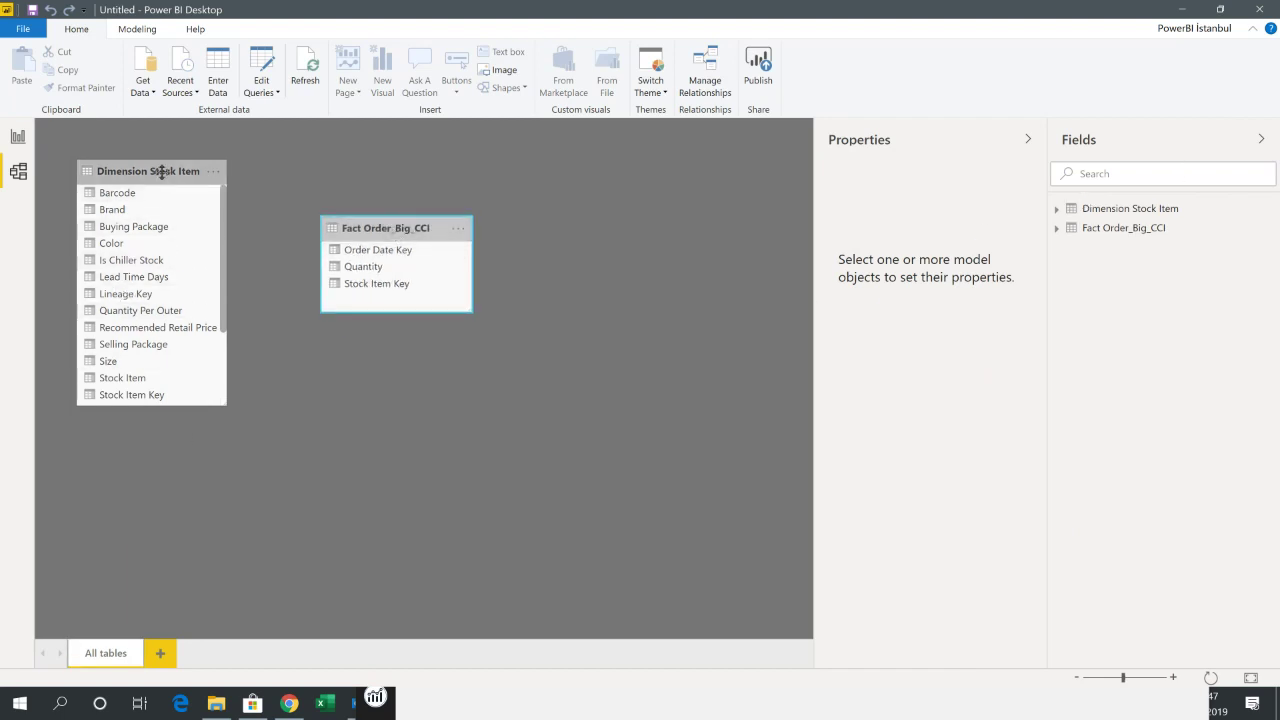
pyautogui.moveTo(163, 171); pyautogui.dragTo(205, 176)
pyautogui.moveTo(369, 286); pyautogui.dragTo(200, 366)
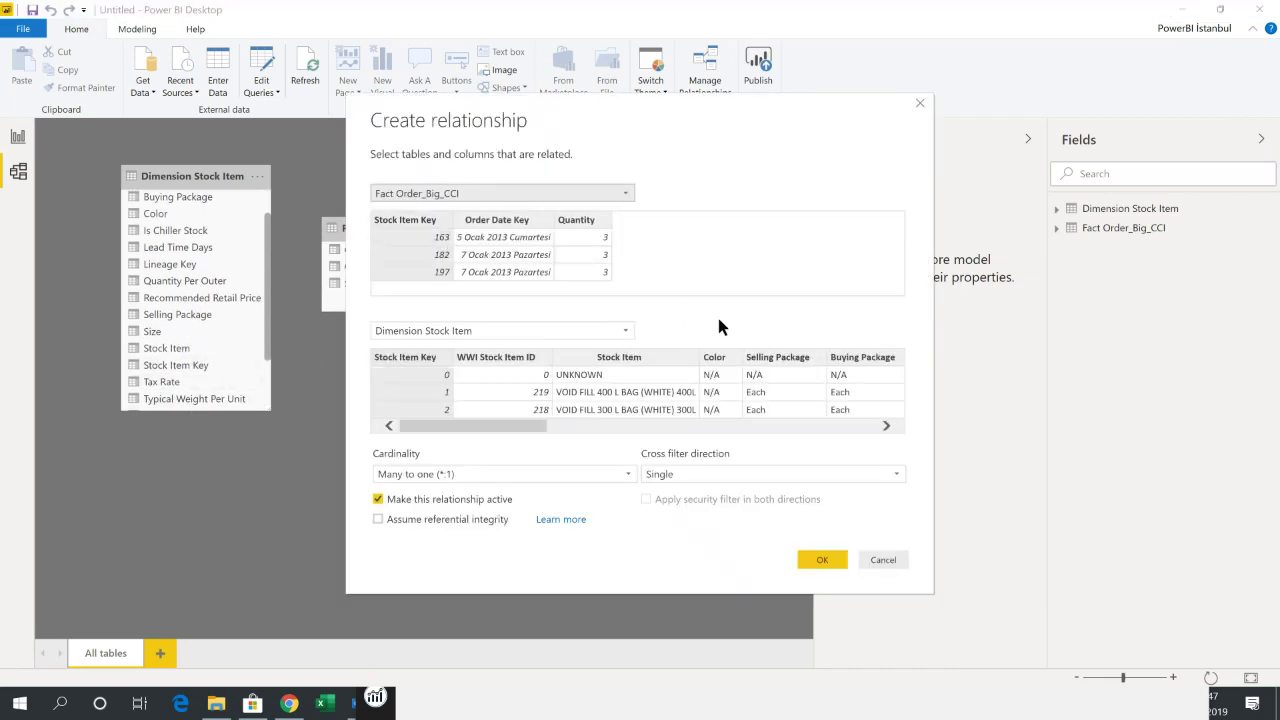
pyautogui.click(818, 560)
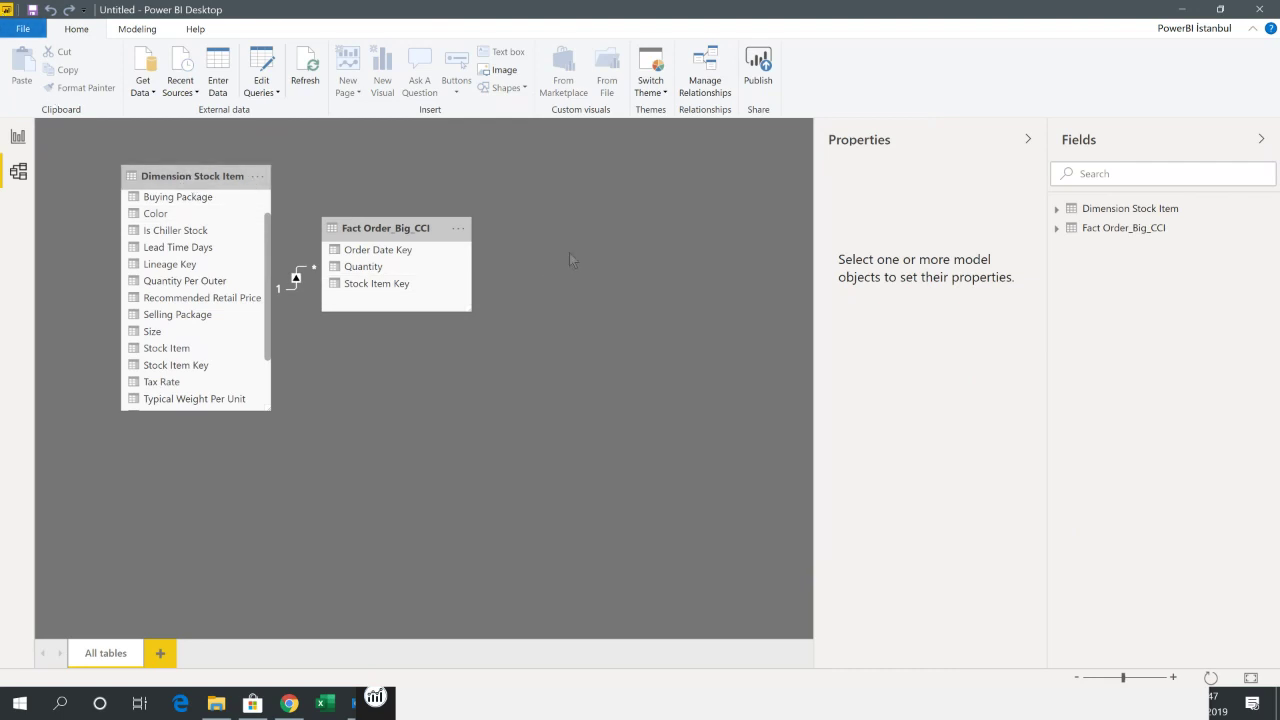
pyautogui.moveTo(400, 230); pyautogui.dragTo(425, 241)
# In the report view, create the measure Satışlar = SUM('Fact Order_Big_CCI'[Quantity]) in the Fact Order_Big_CCI table.
pyautogui.click(18, 136)
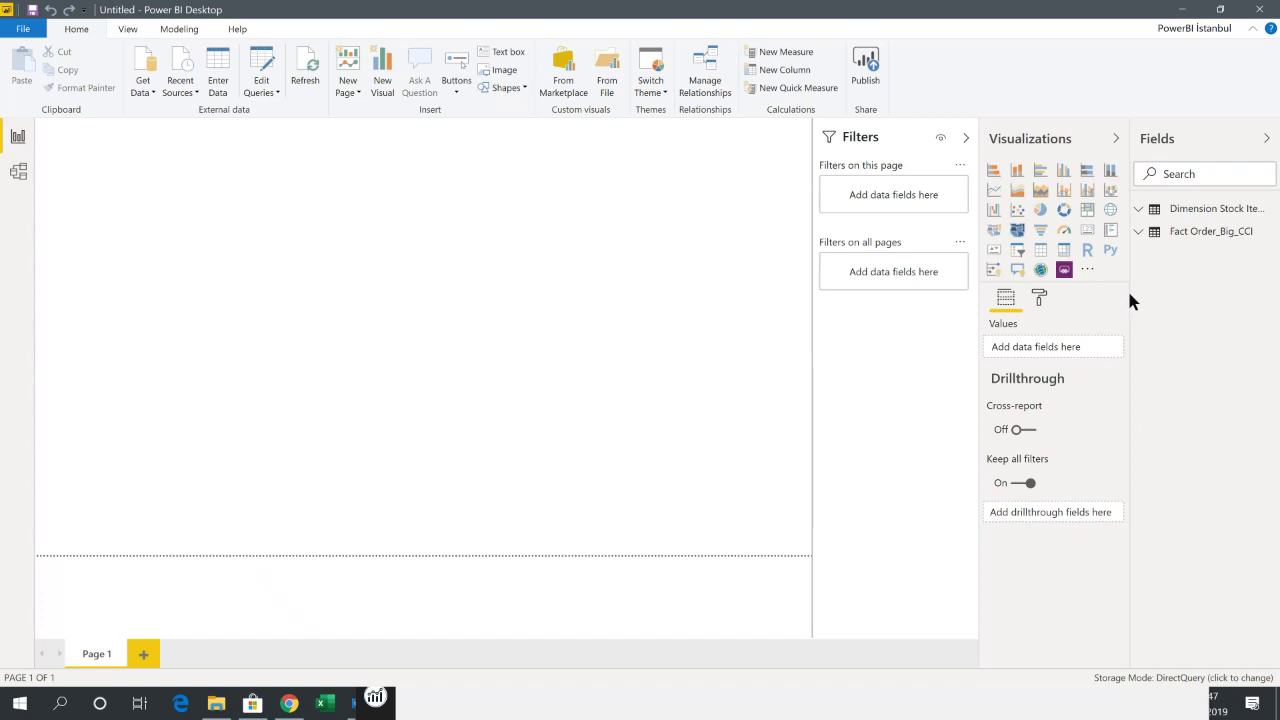
pyautogui.moveTo(1129, 286); pyautogui.dragTo(1112, 267)
pyautogui.click(1150, 232)
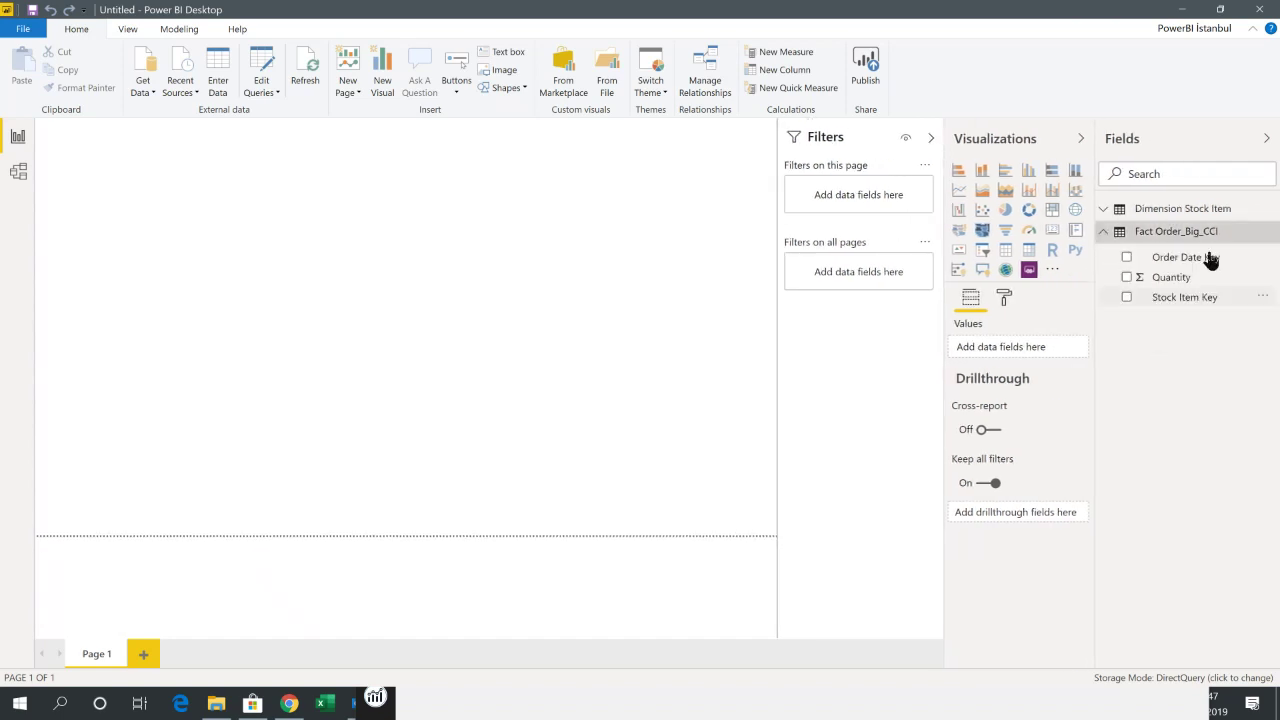
pyautogui.rightClick(1172, 234)
pyautogui.click(1155, 254)
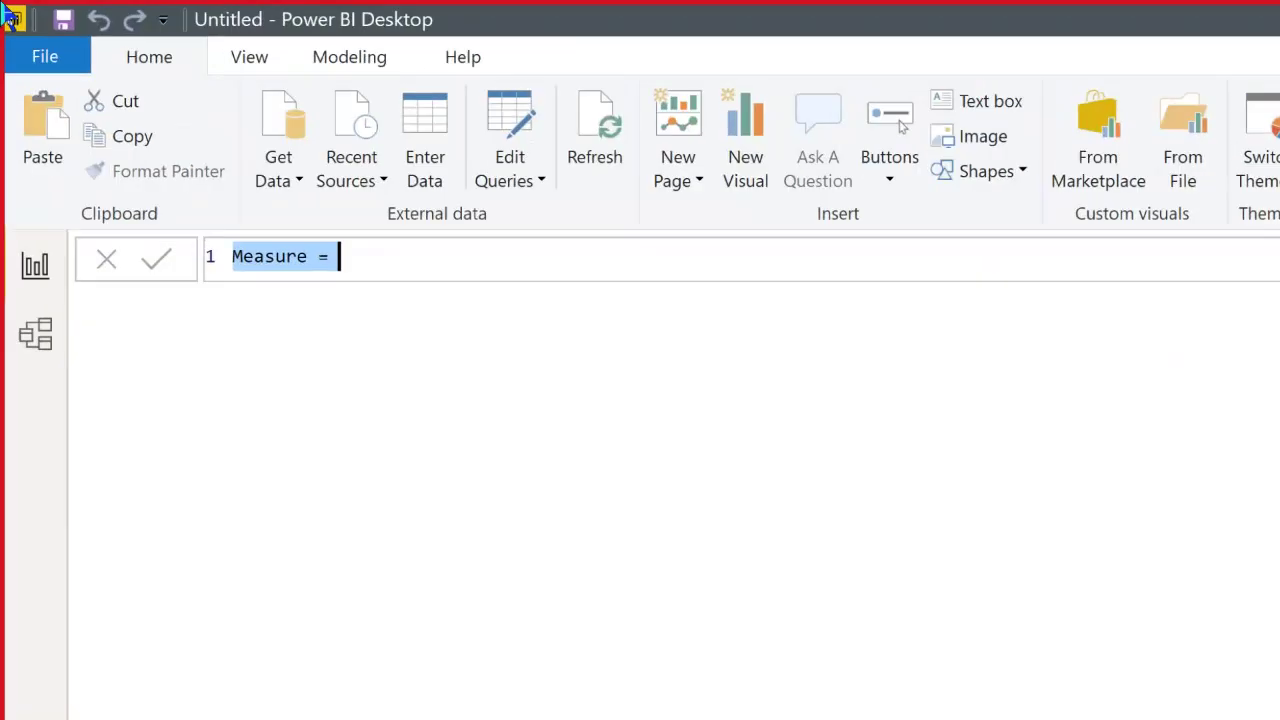
pyautogui.write('Satışlar ')
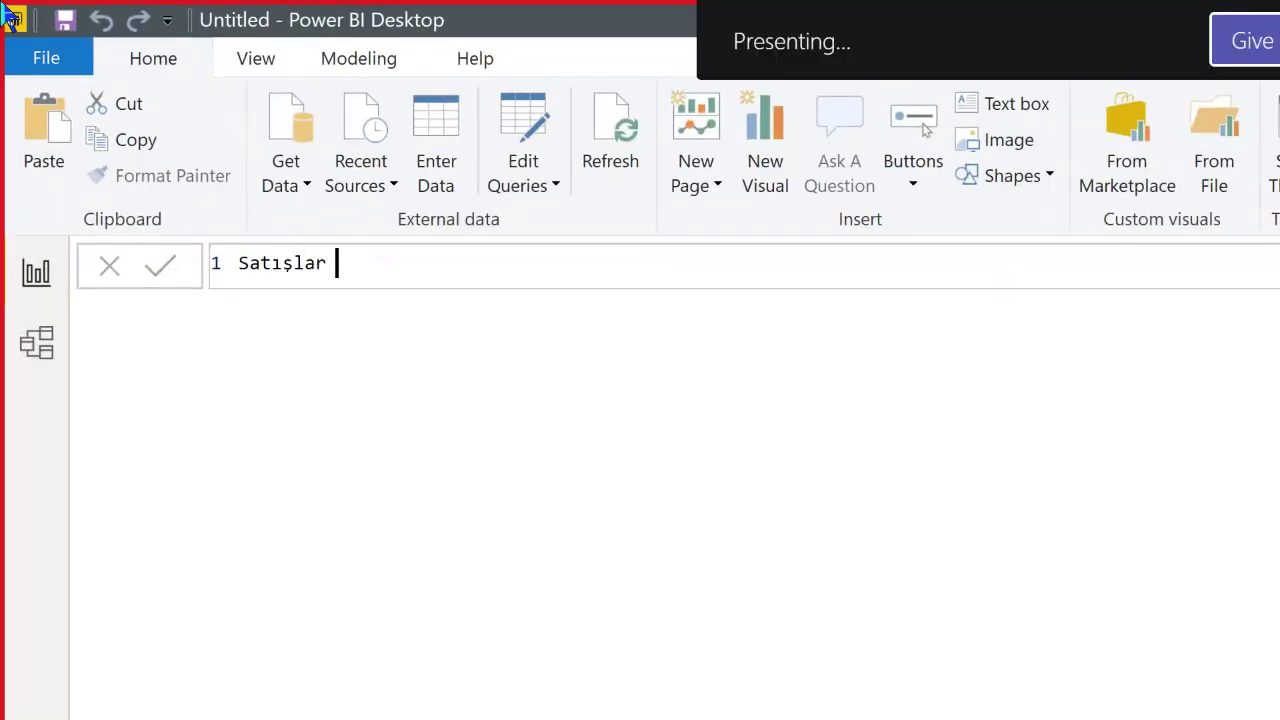
pyautogui.write('= sum')
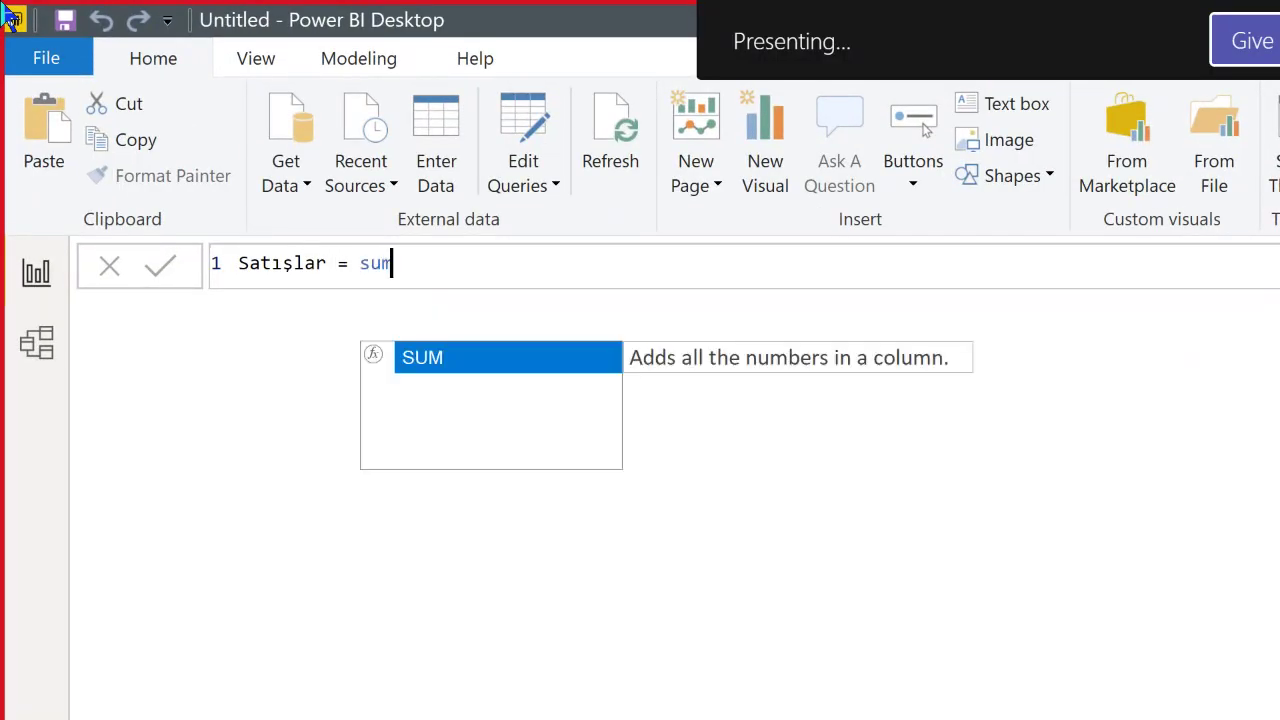
pyautogui.press('Tab')
pyautogui.write('qu')
pyautogui.press('Down')
pyautogui.press('Tab')
pyautogui.write(')')
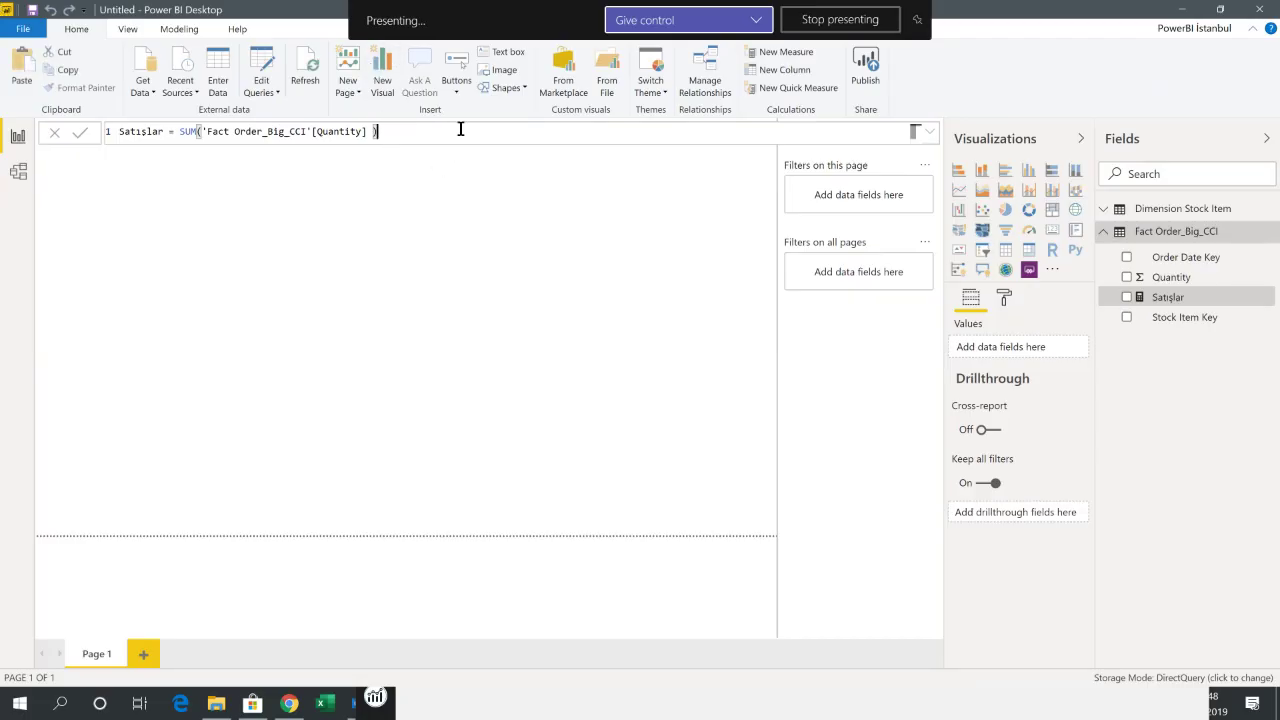
pyautogui.click(435, 330)
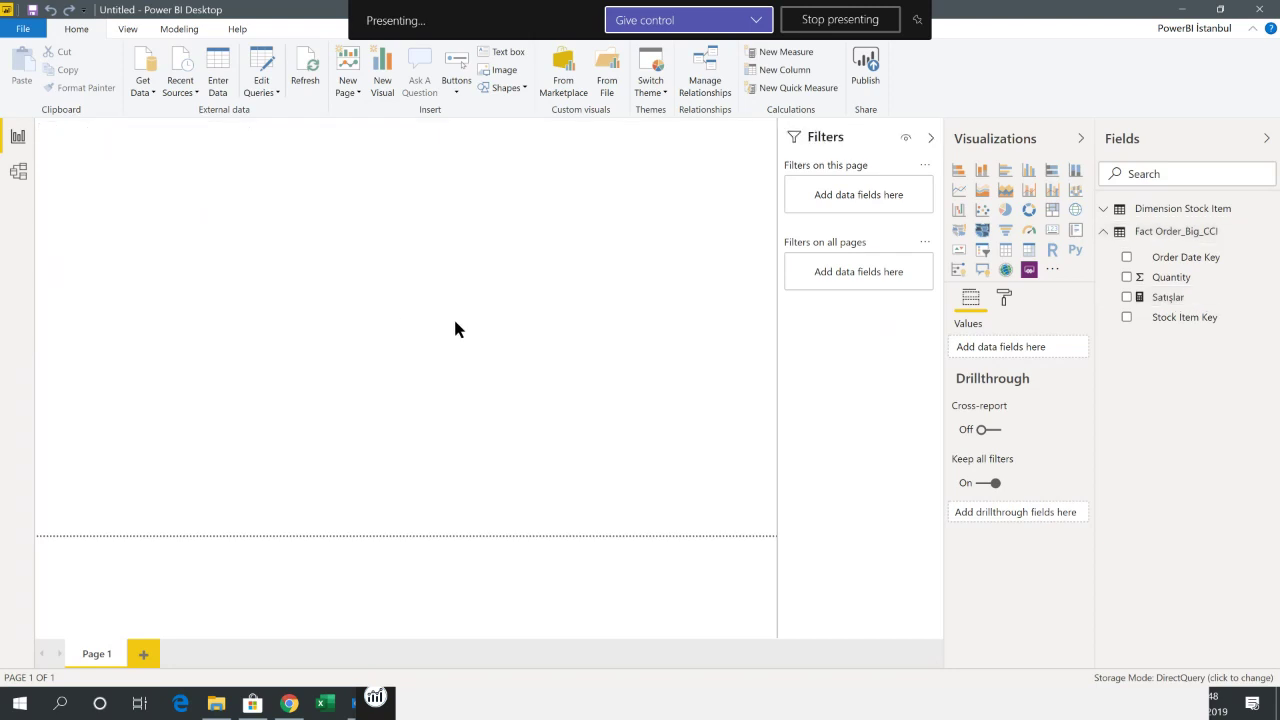
# Apply the thousands separator format to the Satışlar measure.
pyautogui.click(1163, 297)
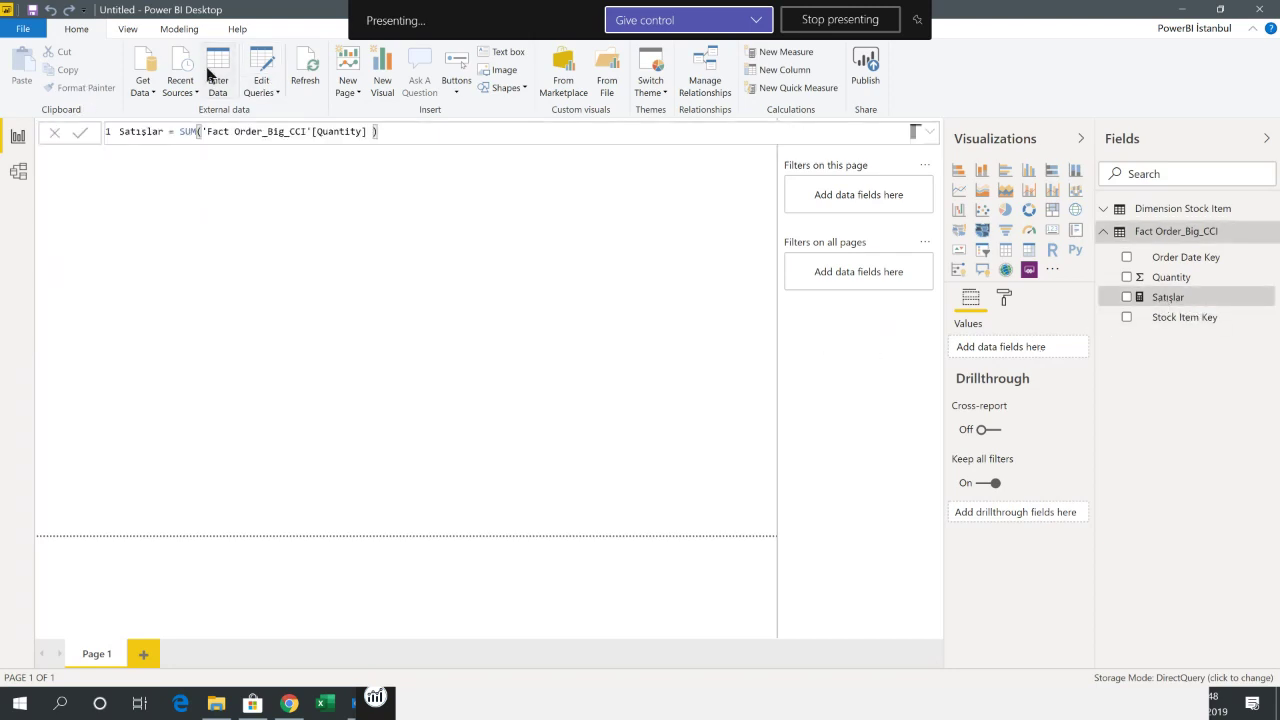
pyautogui.click(179, 29)
pyautogui.click(340, 95)
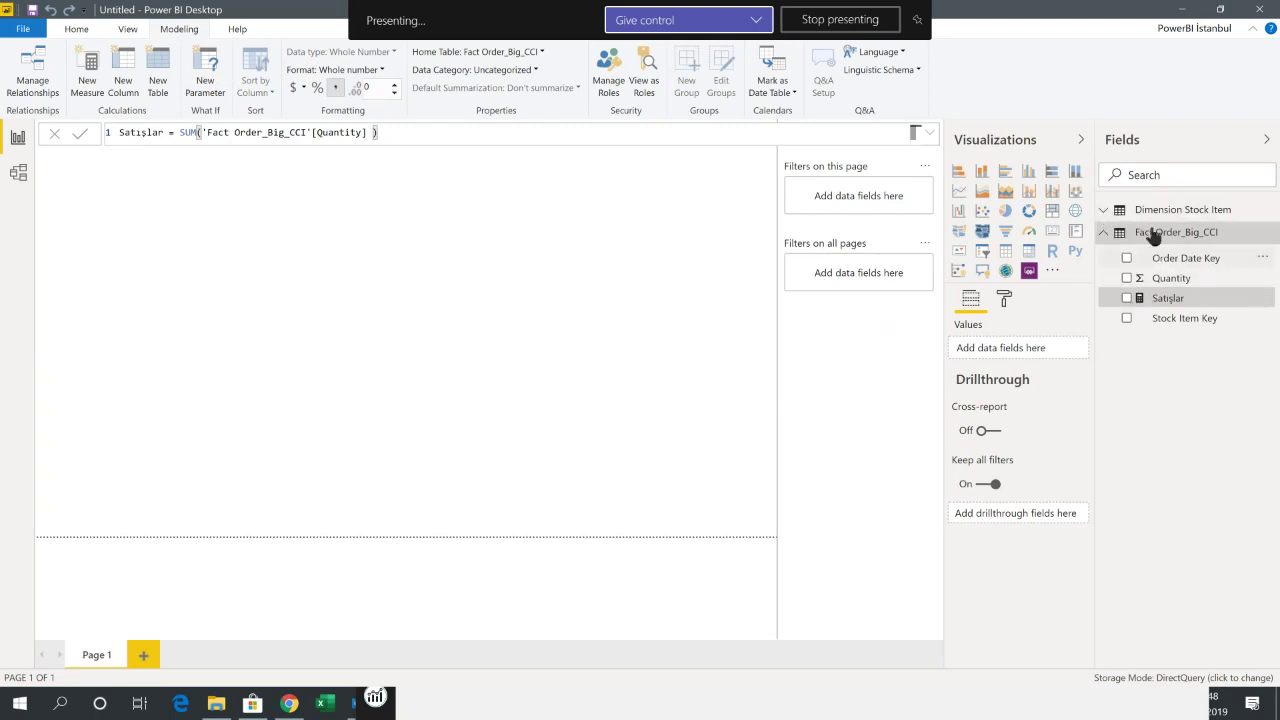
# Build a clustered column chart of Satışlar by Color on Page 1, and enlarge and reposition it.
pyautogui.moveTo(1185, 302); pyautogui.dragTo(505, 340)
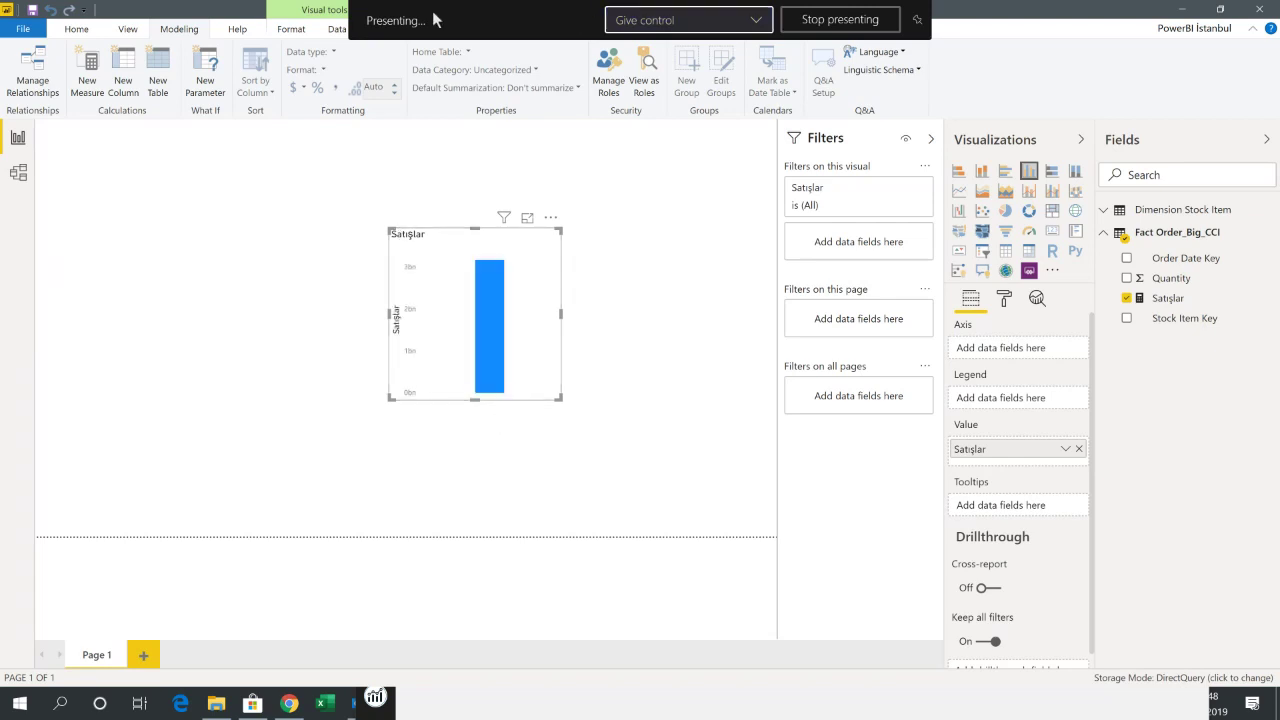
pyautogui.moveTo(494, 231); pyautogui.dragTo(481, 229)
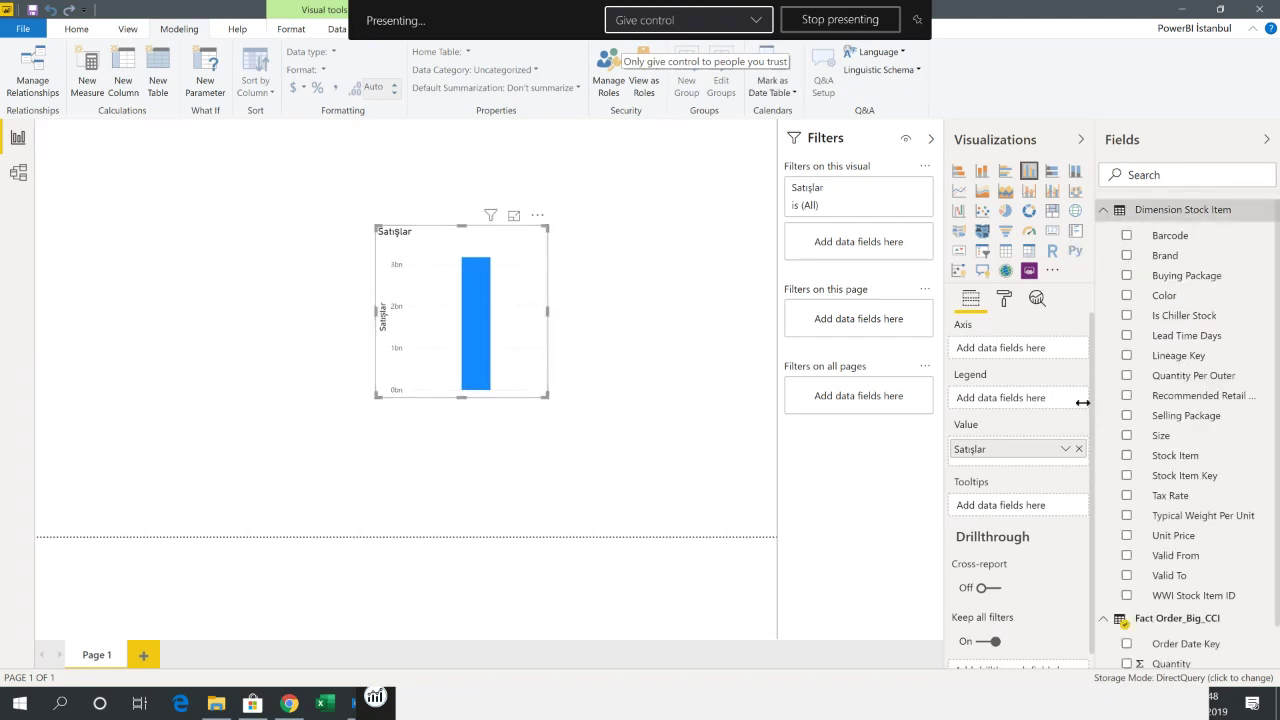
pyautogui.moveTo(1091, 412); pyautogui.dragTo(1039, 334)
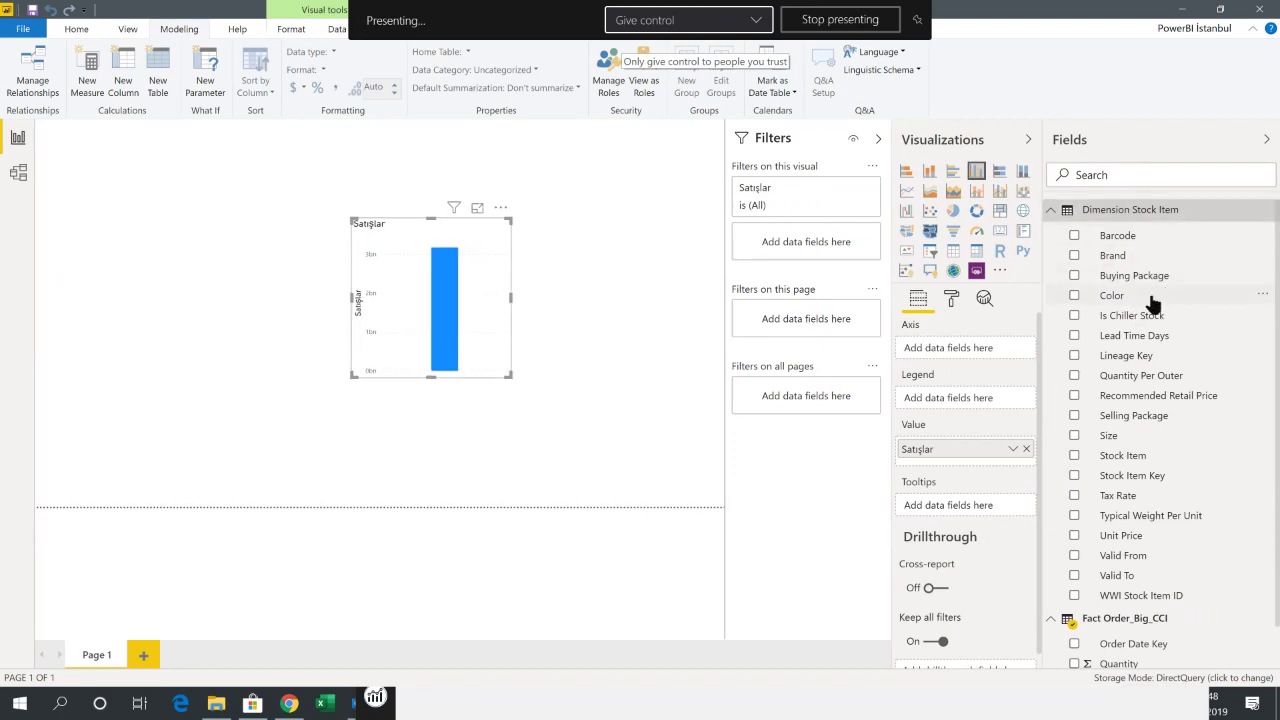
pyautogui.moveTo(1137, 303); pyautogui.dragTo(440, 322)
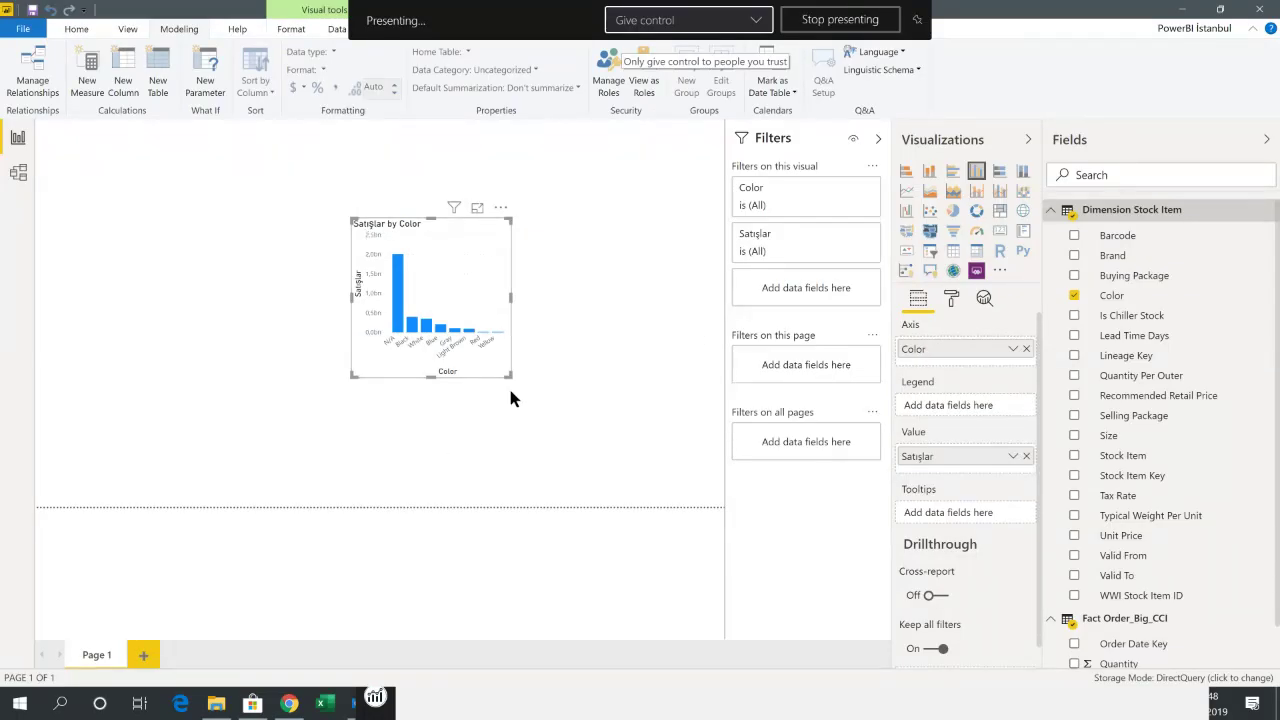
pyautogui.moveTo(505, 376); pyautogui.dragTo(677, 431)
pyautogui.moveTo(543, 229); pyautogui.dragTo(460, 226)
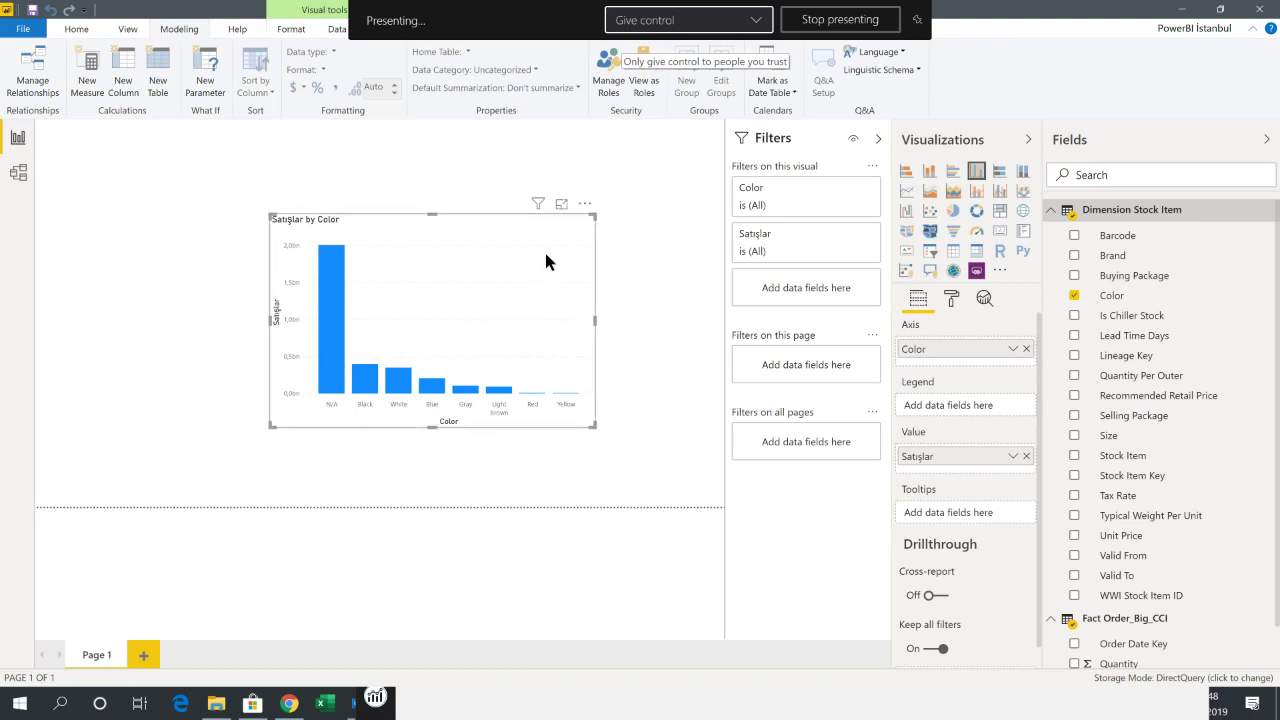
pyautogui.moveTo(557, 233); pyautogui.dragTo(485, 226)
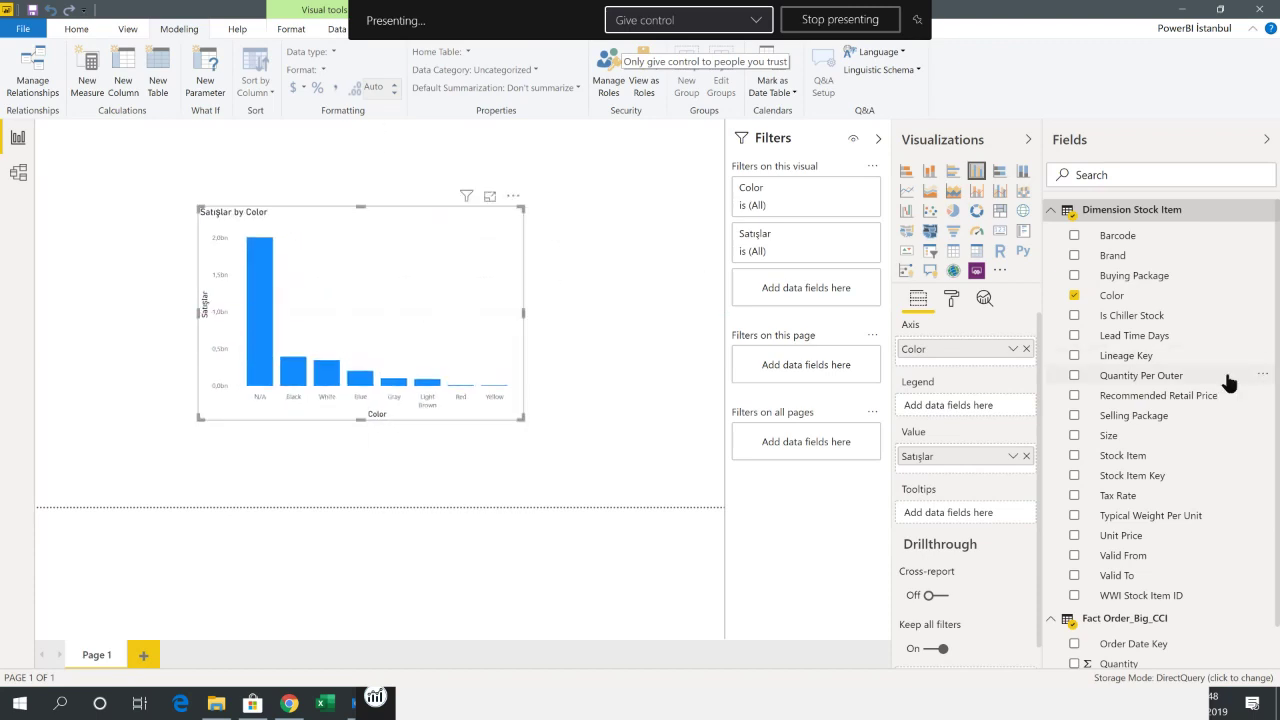
# Add a slicer on the Dimension Stock Item Brand field, shrink it, and place it to the right of the chart.
pyautogui.click(591, 304)
pyautogui.moveTo(1128, 257); pyautogui.dragTo(655, 315)
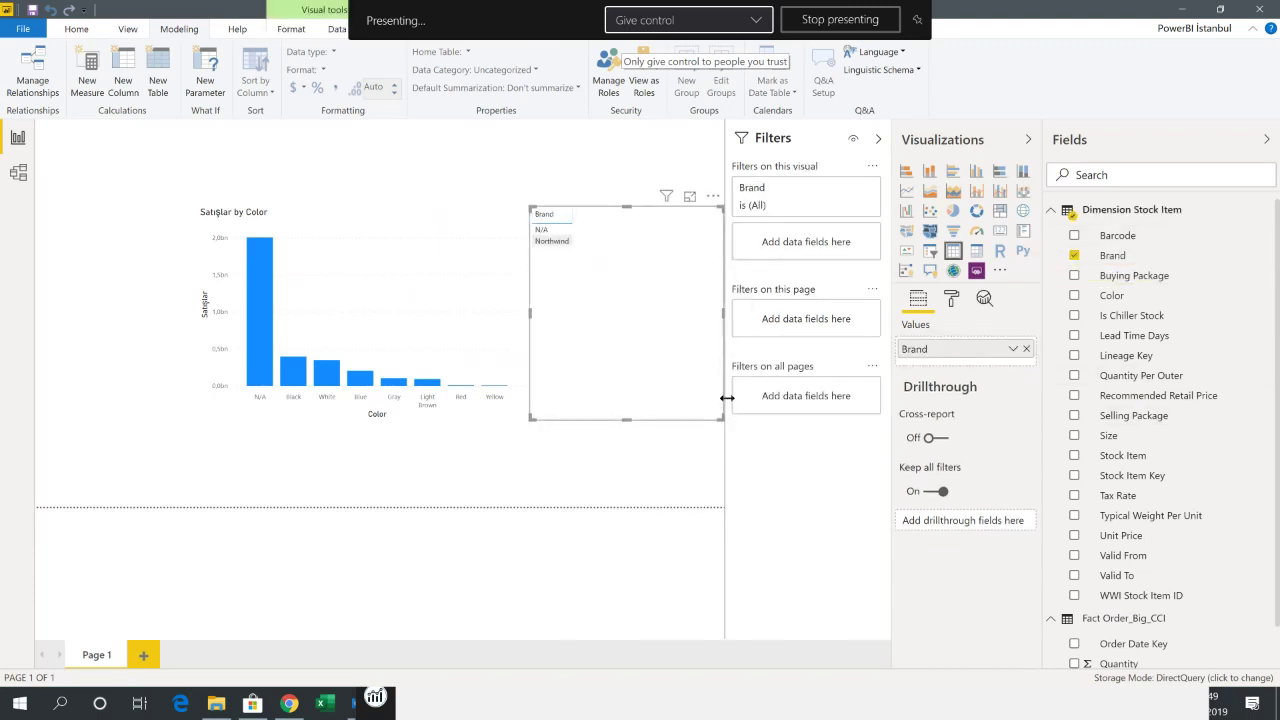
pyautogui.click(929, 251)
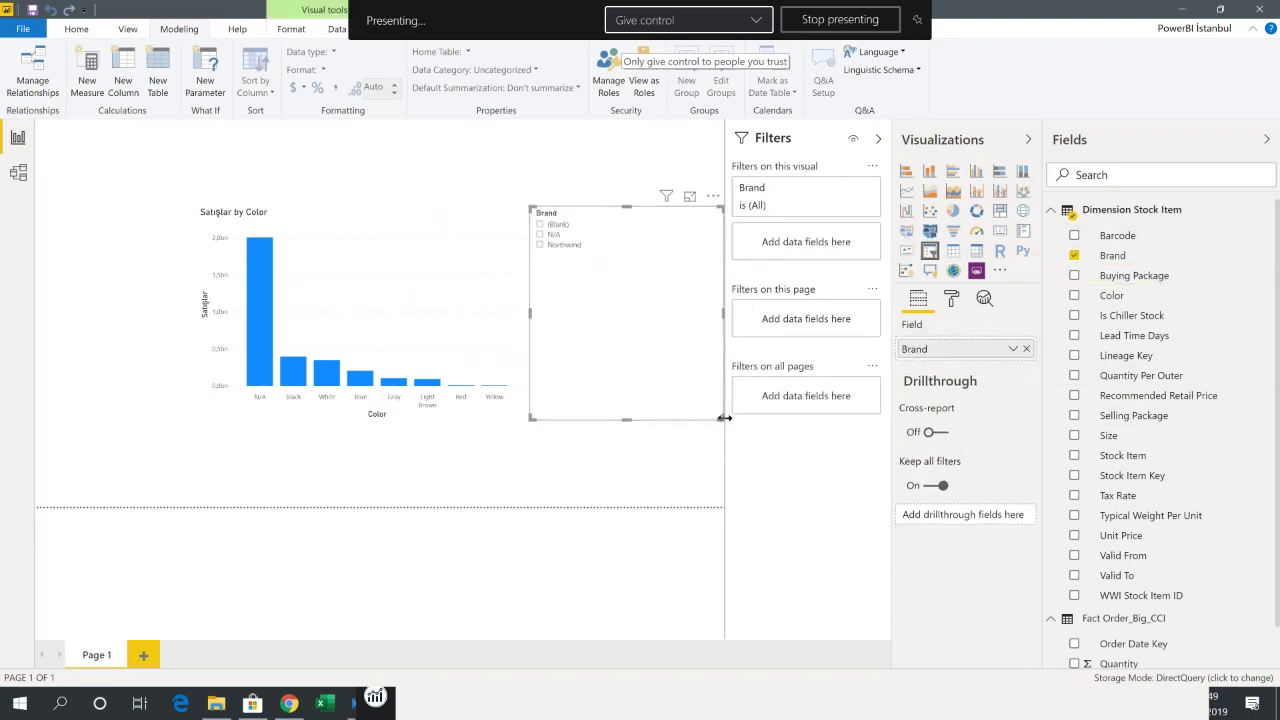
pyautogui.moveTo(718, 418); pyautogui.dragTo(651, 332)
pyautogui.moveTo(634, 200); pyautogui.dragTo(672, 240)
pyautogui.click(672, 239)
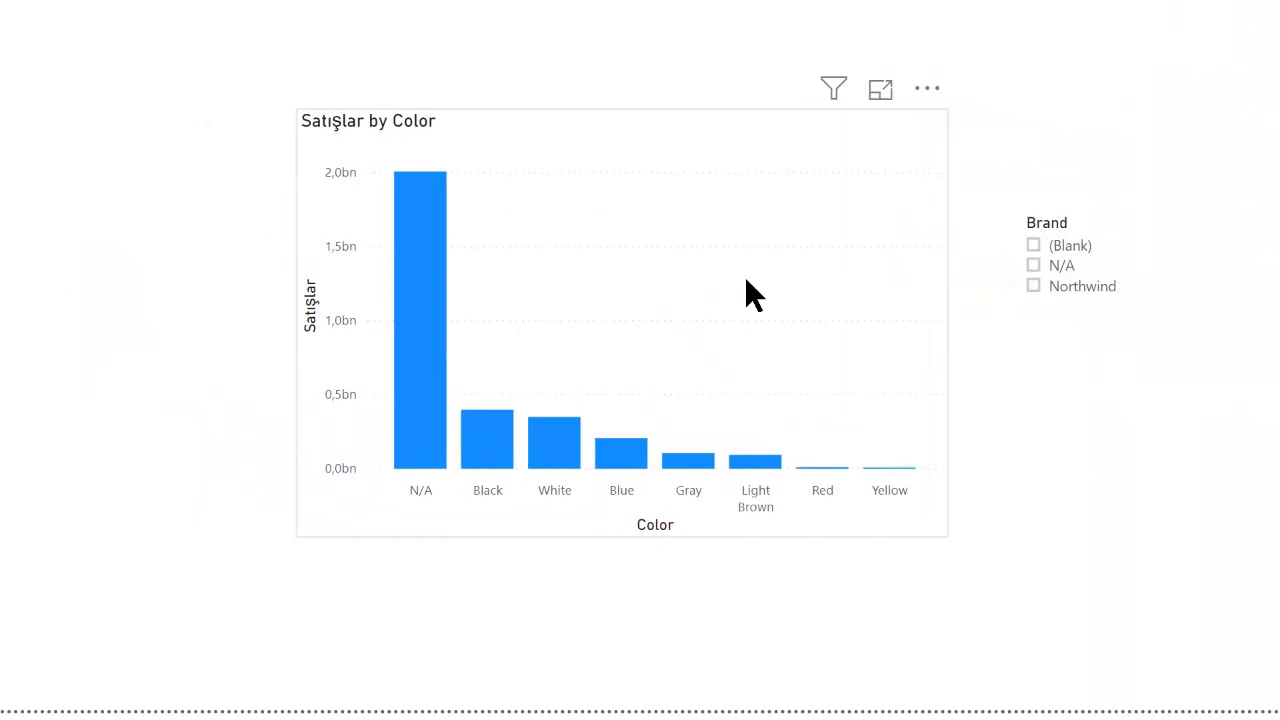
# Filter the chart to the Northwind brand with the slicer, and test highlighting the Black column before clearing the highlight.
pyautogui.click(1066, 287)
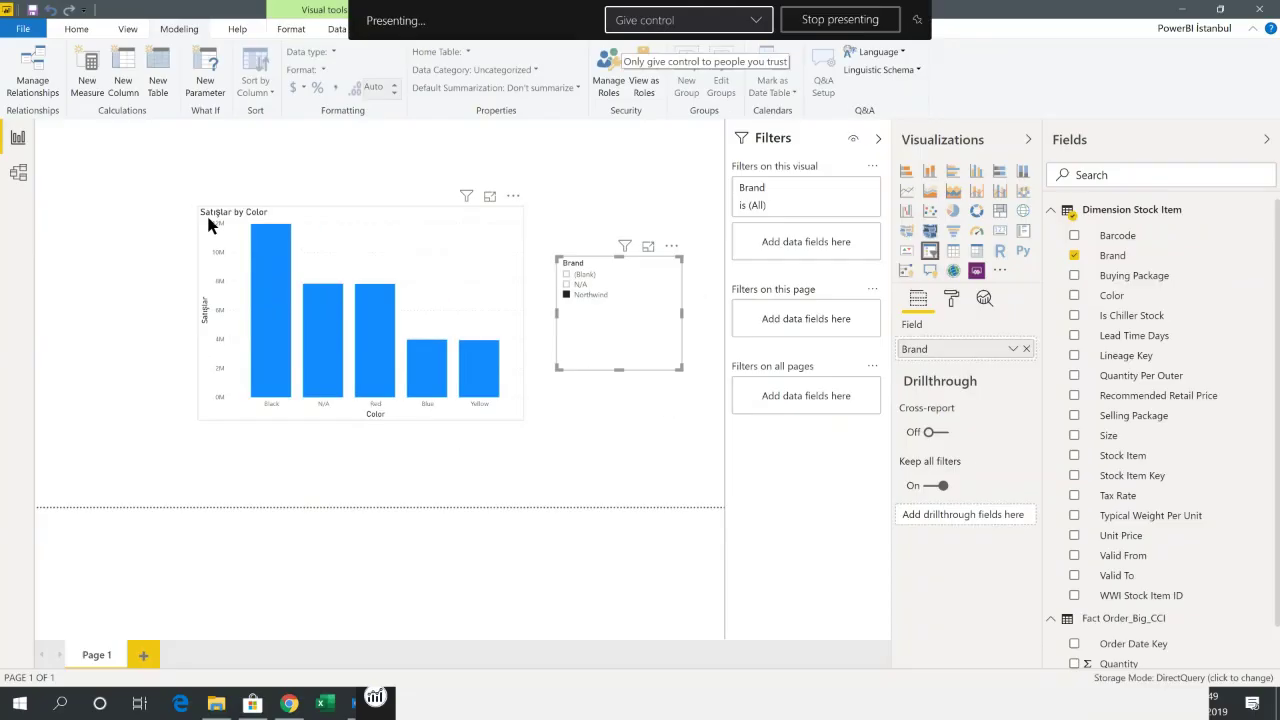
pyautogui.click(572, 296)
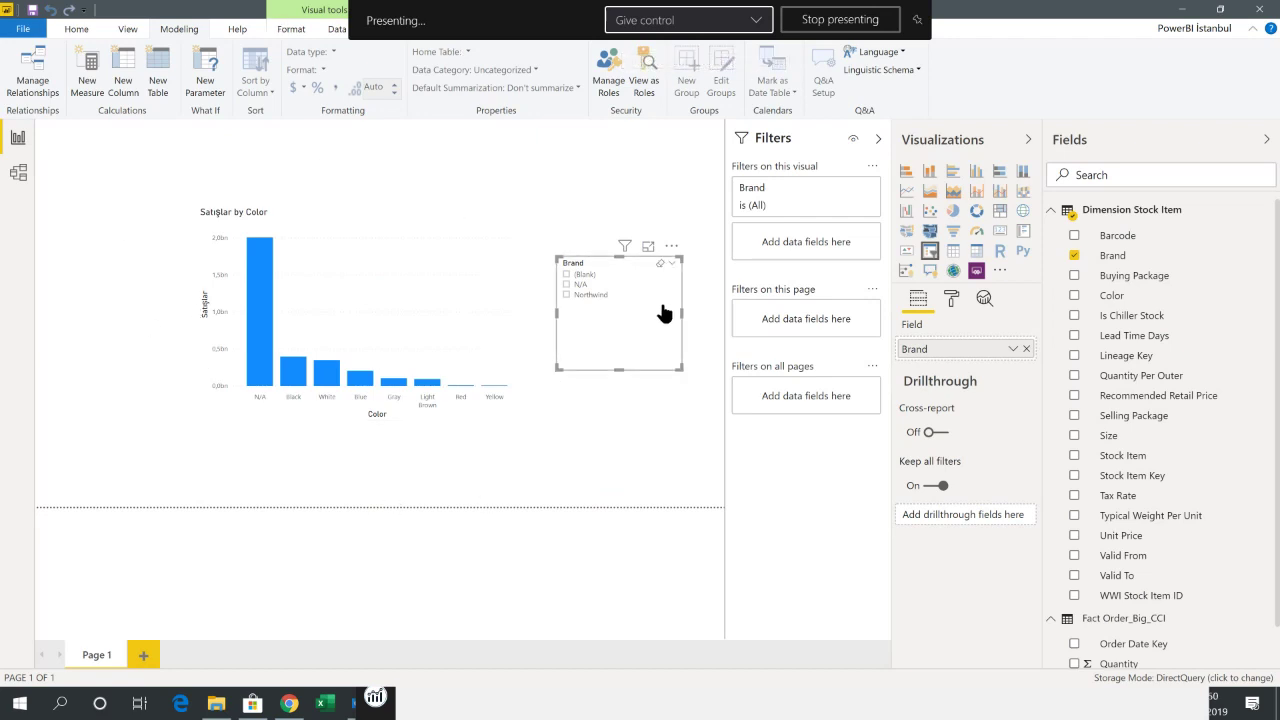
pyautogui.click(582, 295)
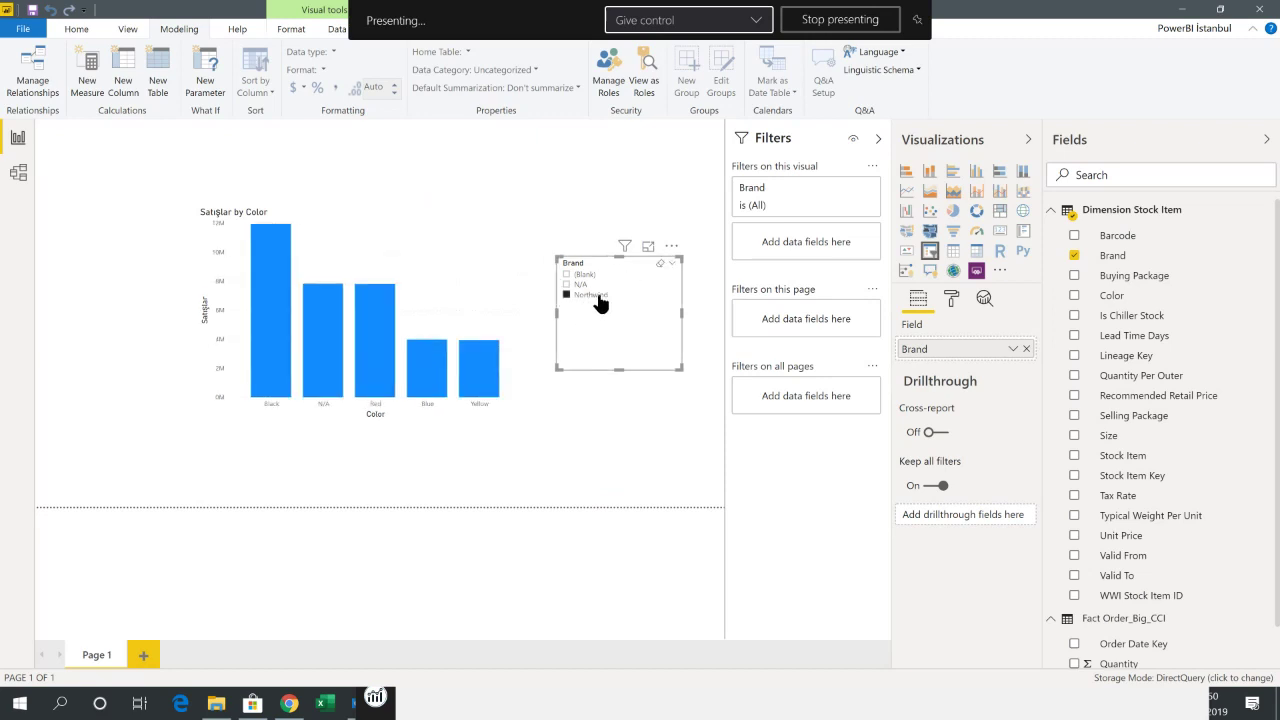
pyautogui.click(273, 312)
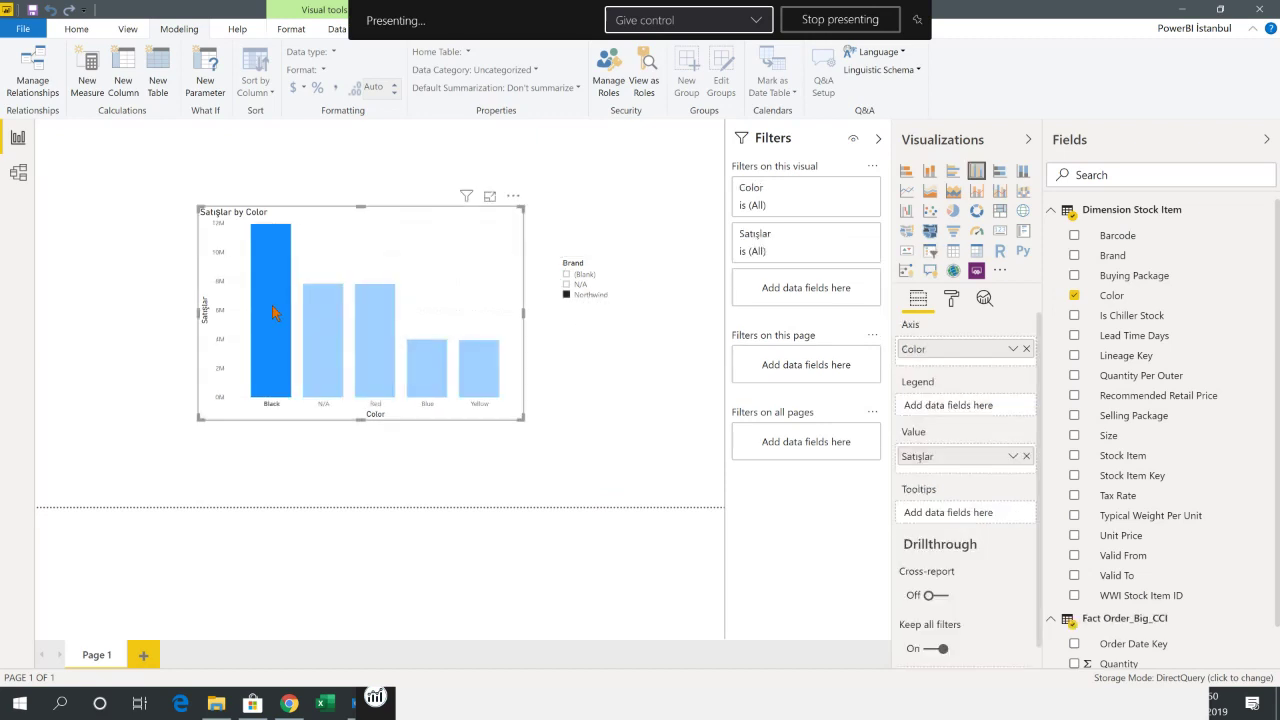
pyautogui.click(273, 312)
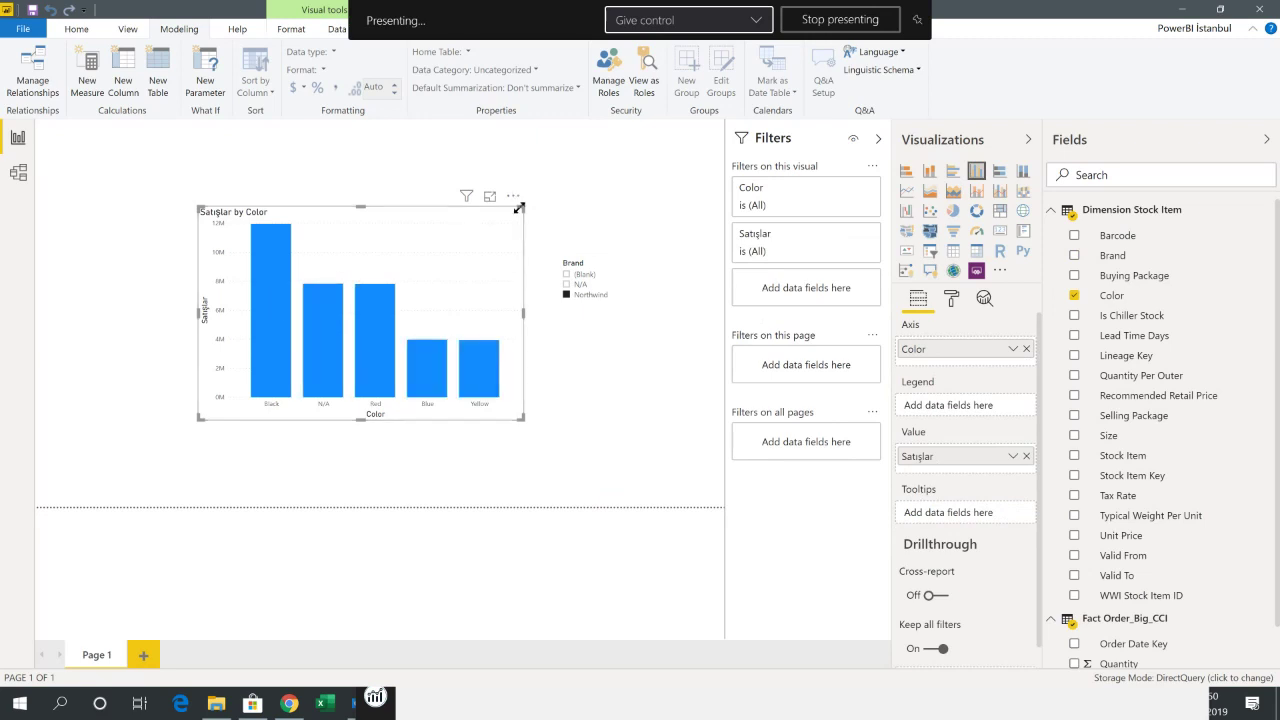
# Move the Satışlar by Color chart to the page's upper-left corner and reduce its height.
pyautogui.moveTo(510, 212); pyautogui.dragTo(399, 166)
pyautogui.click(400, 362)
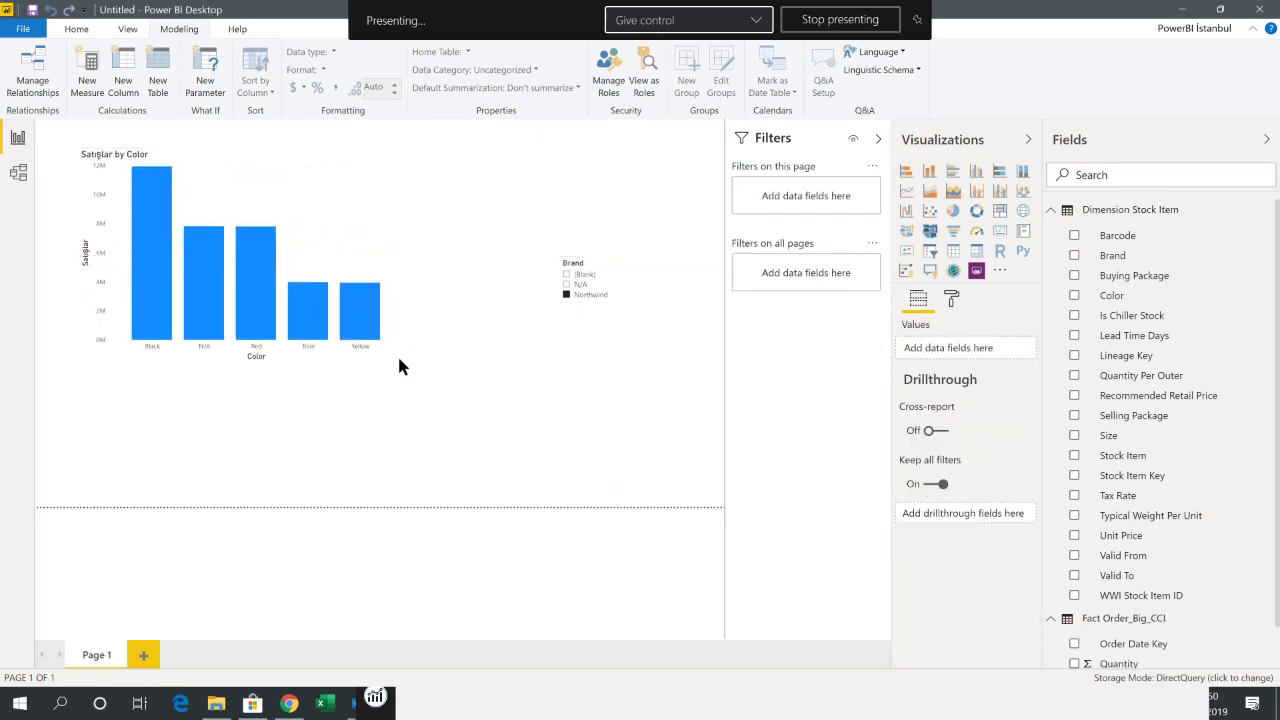
pyautogui.click(394, 360)
pyautogui.moveTo(394, 360); pyautogui.dragTo(386, 297)
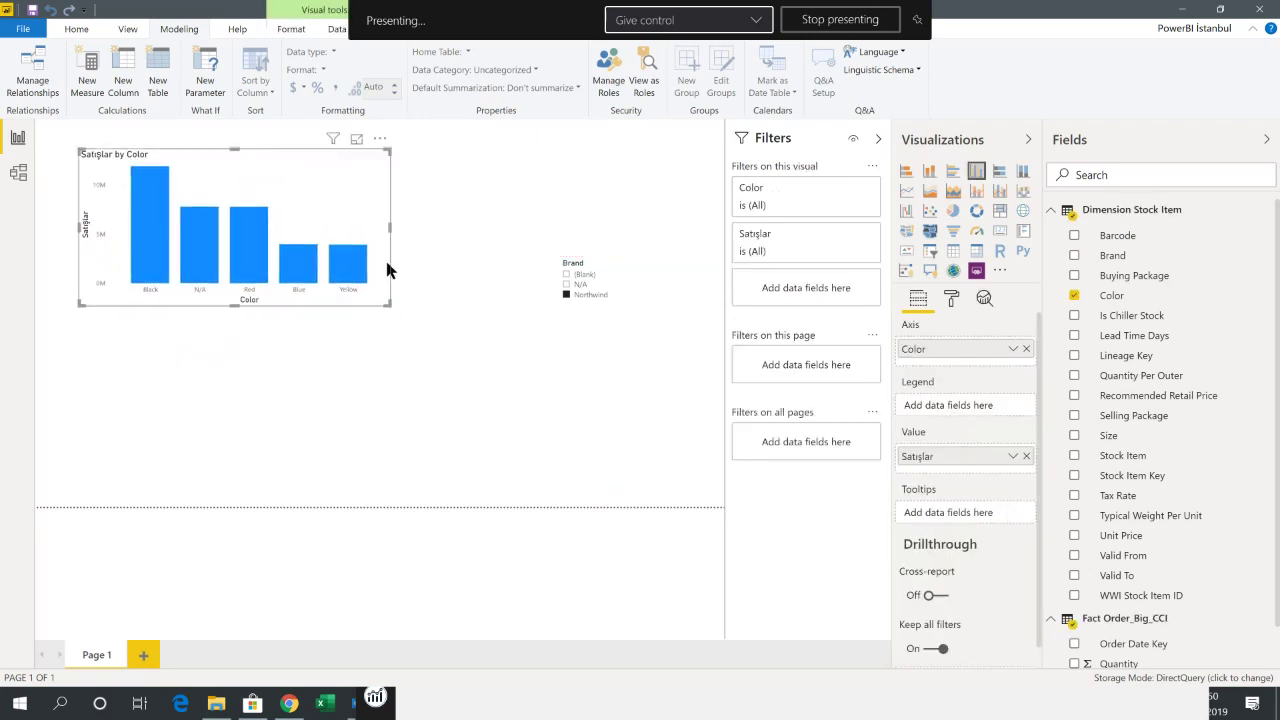
# Duplicate the Satışlar by Color column chart, place the copy directly below the original, and convert it to a clustered bar chart.
pyautogui.click(380, 139)
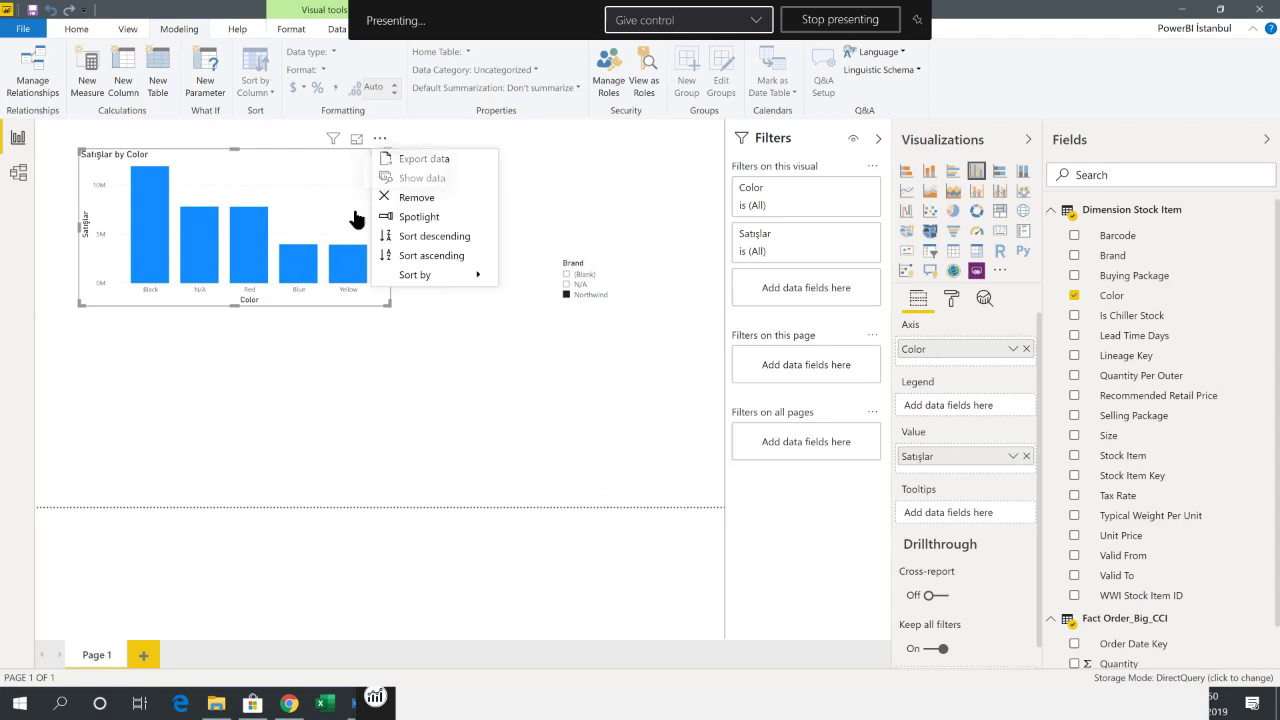
pyautogui.click(383, 358)
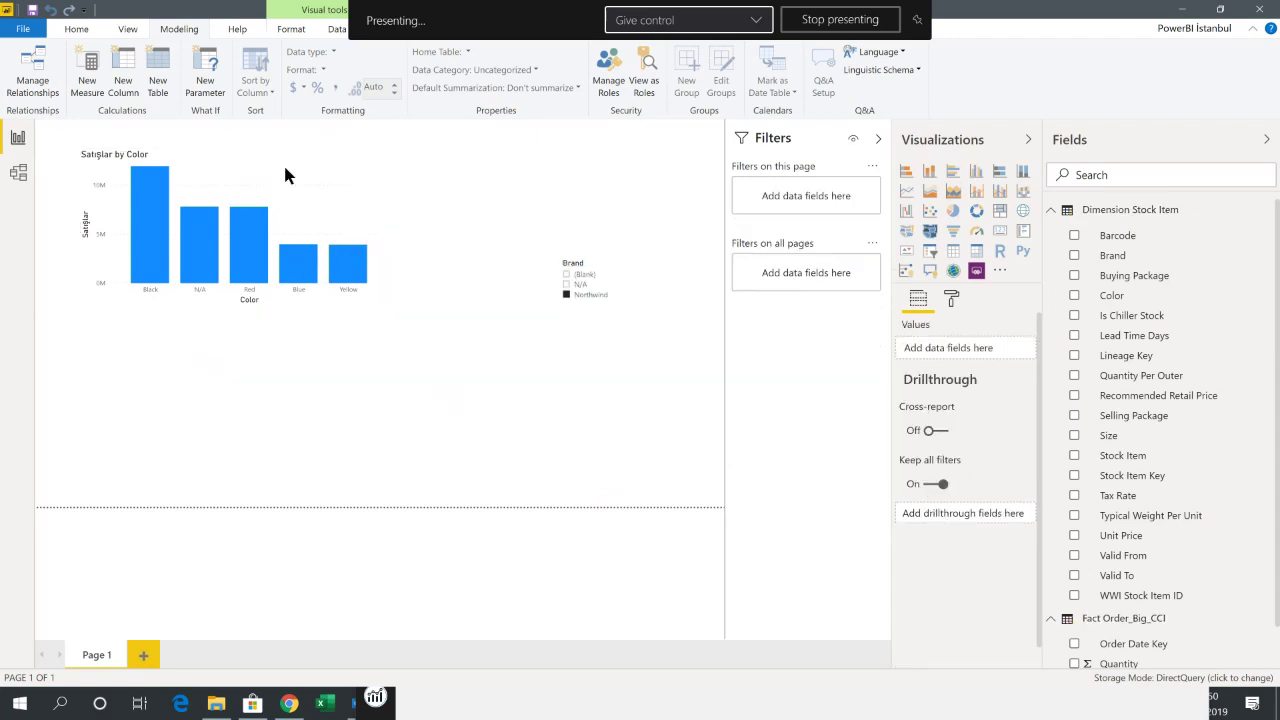
pyautogui.click(364, 162)
pyautogui.hotkey('ctrl', 'c')
pyautogui.hotkey('ctrl', 'v')
pyautogui.moveTo(372, 159); pyautogui.dragTo(371, 377)
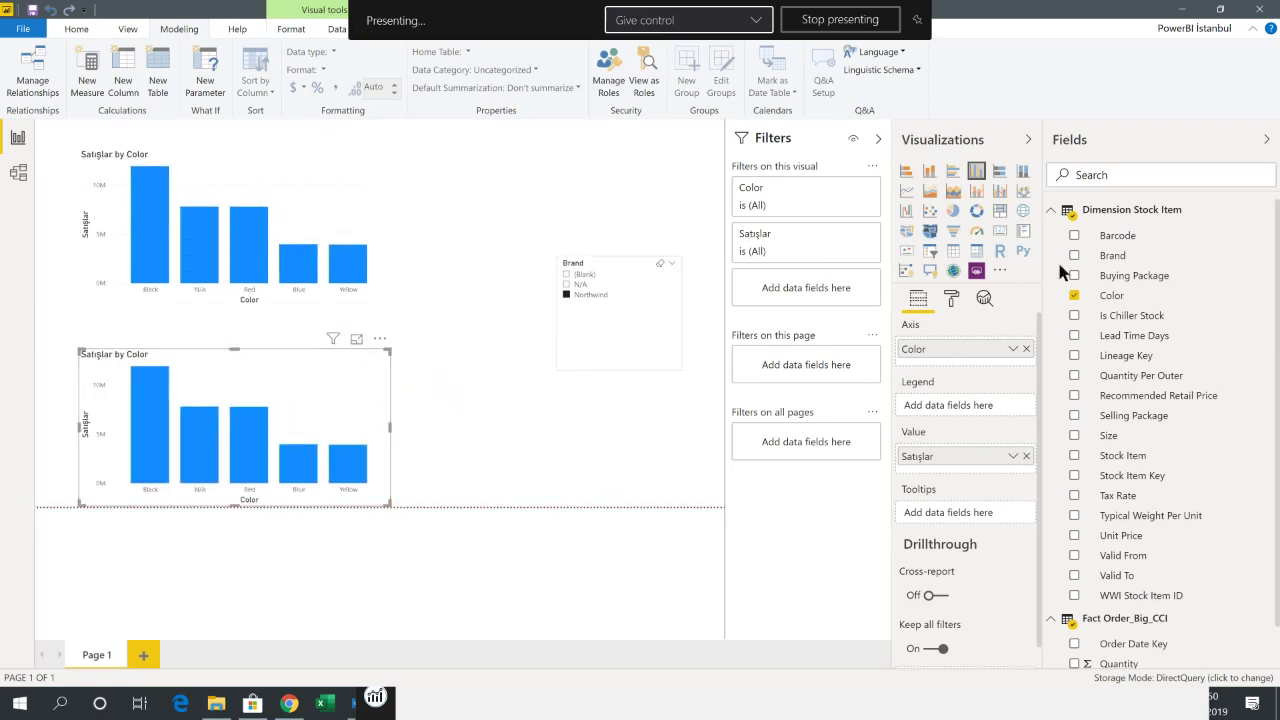
pyautogui.click(952, 172)
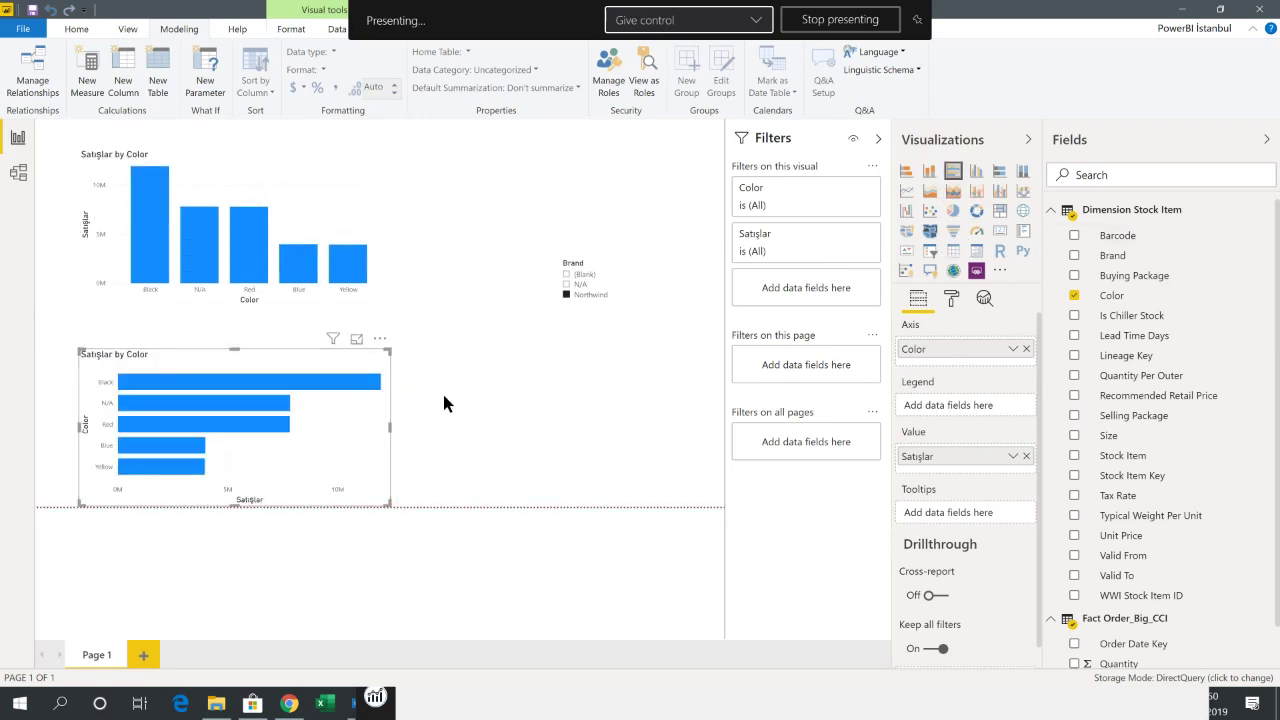
# Clear the Northwind selection in the Brand slicer so both charts are unfiltered.
pyautogui.click(568, 291)
pyautogui.click(566, 294)
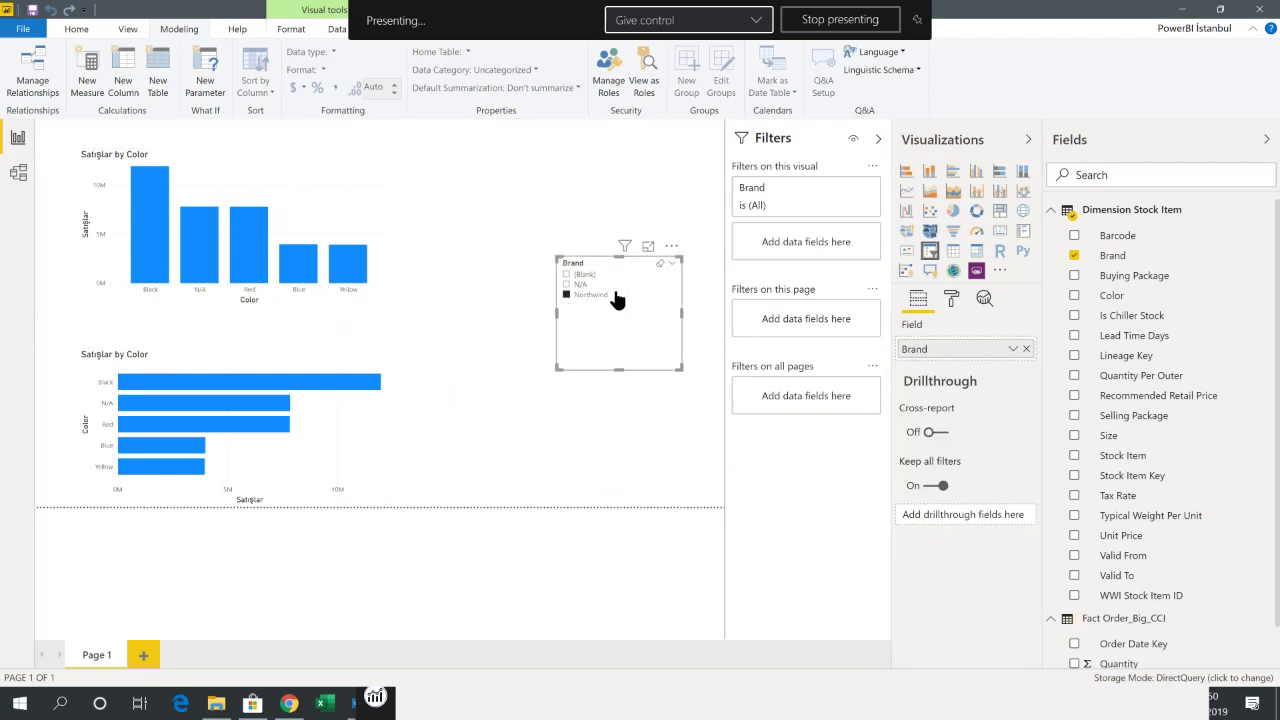
pyautogui.click(566, 294)
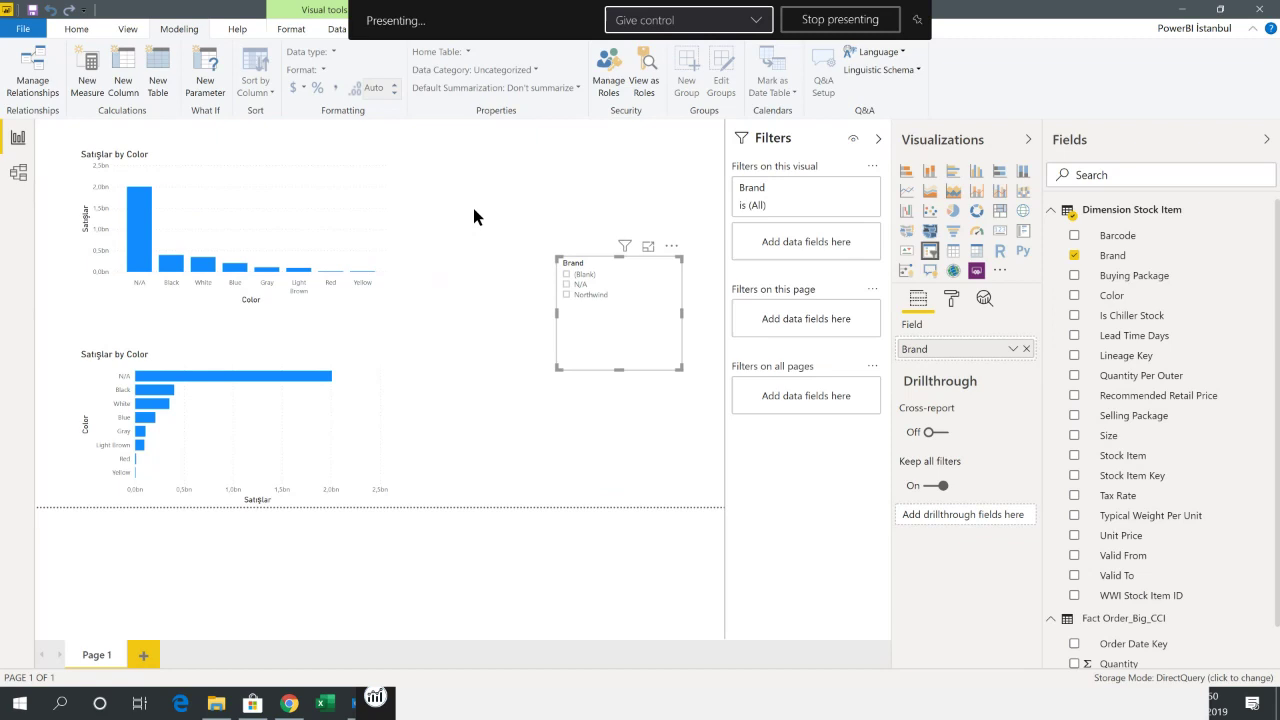
pyautogui.click(566, 295)
pyautogui.click(566, 296)
# Review the current file's Query reduction options for slicers and filters, and close the options without changes.
pyautogui.click(22, 30)
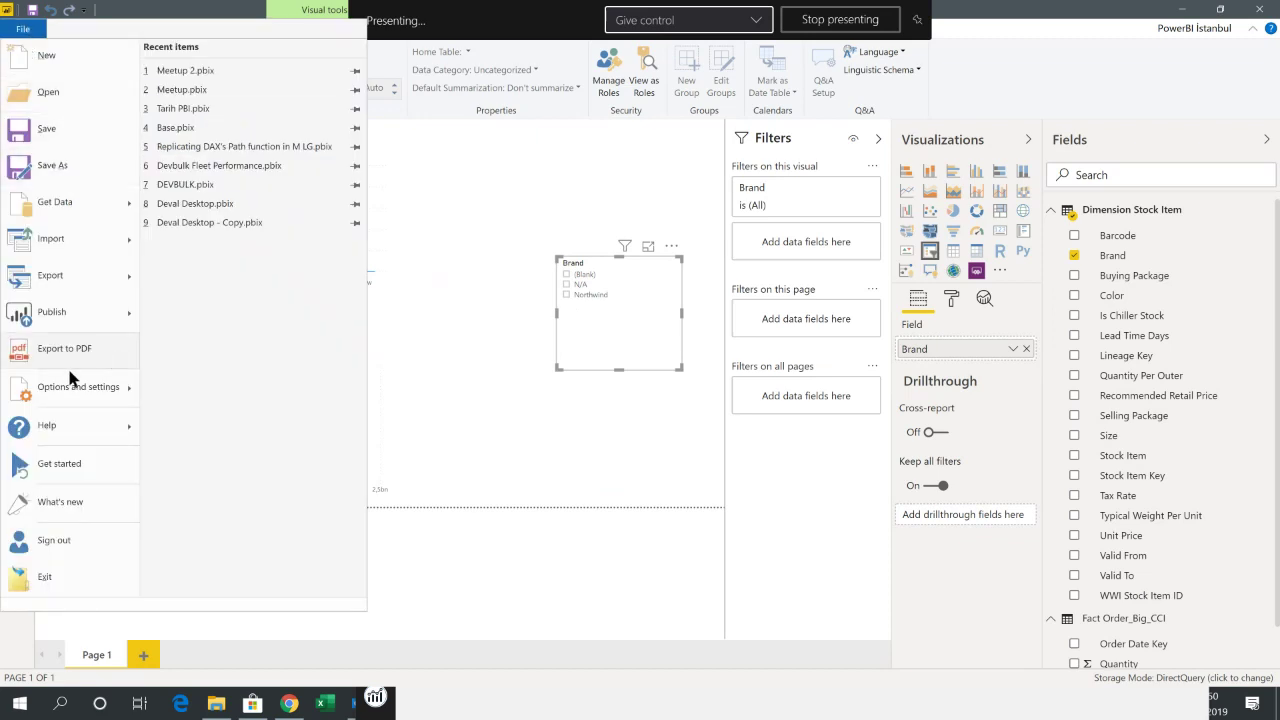
pyautogui.moveTo(125, 400)
pyautogui.click(571, 209)
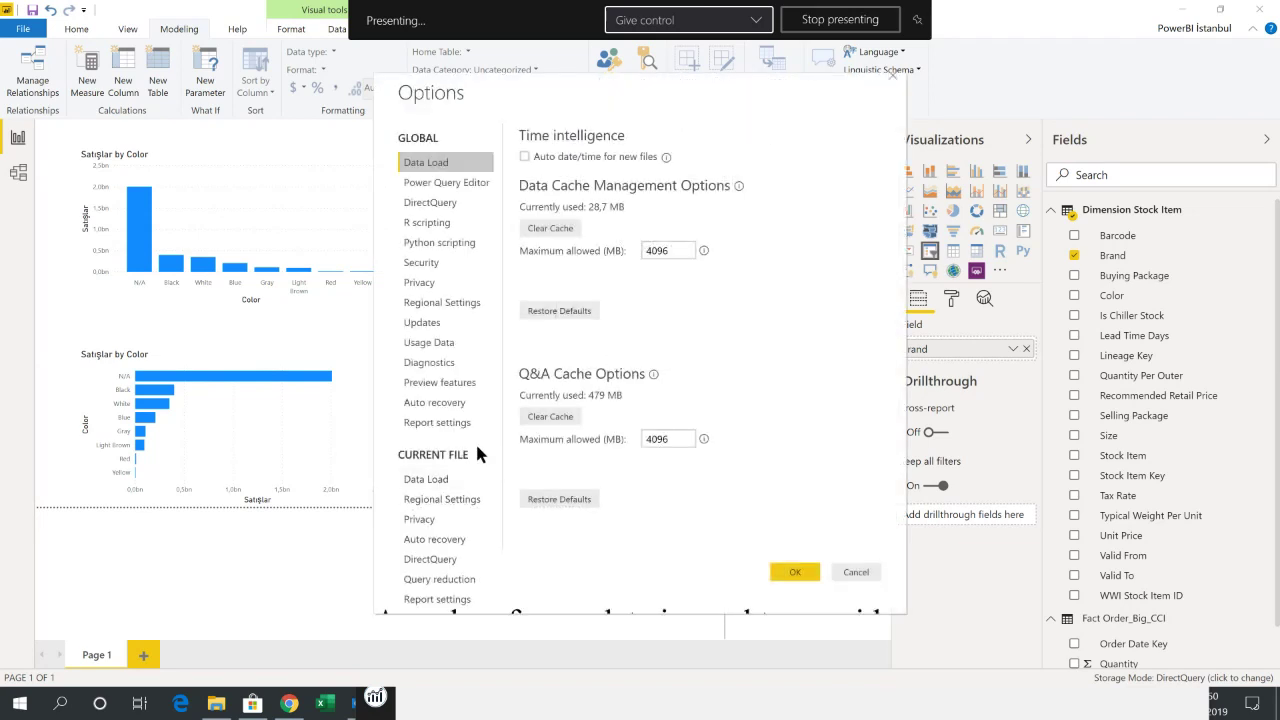
pyautogui.click(458, 581)
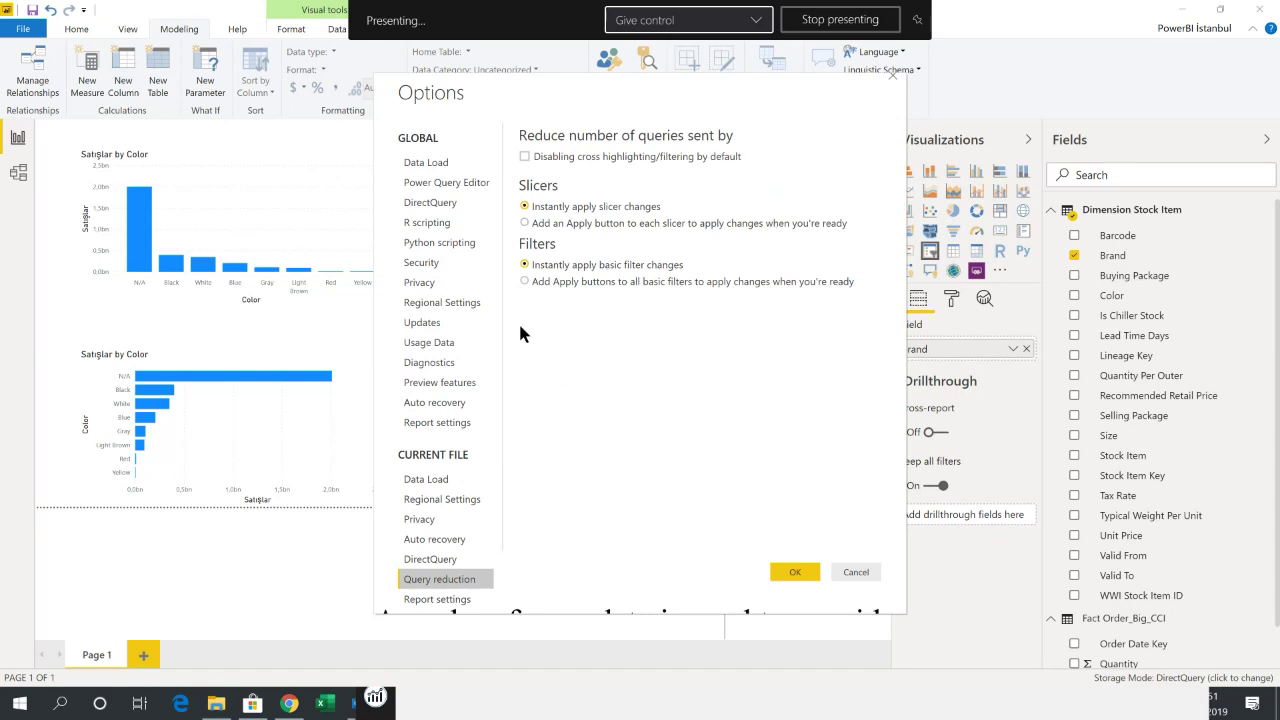
pyautogui.click(856, 572)
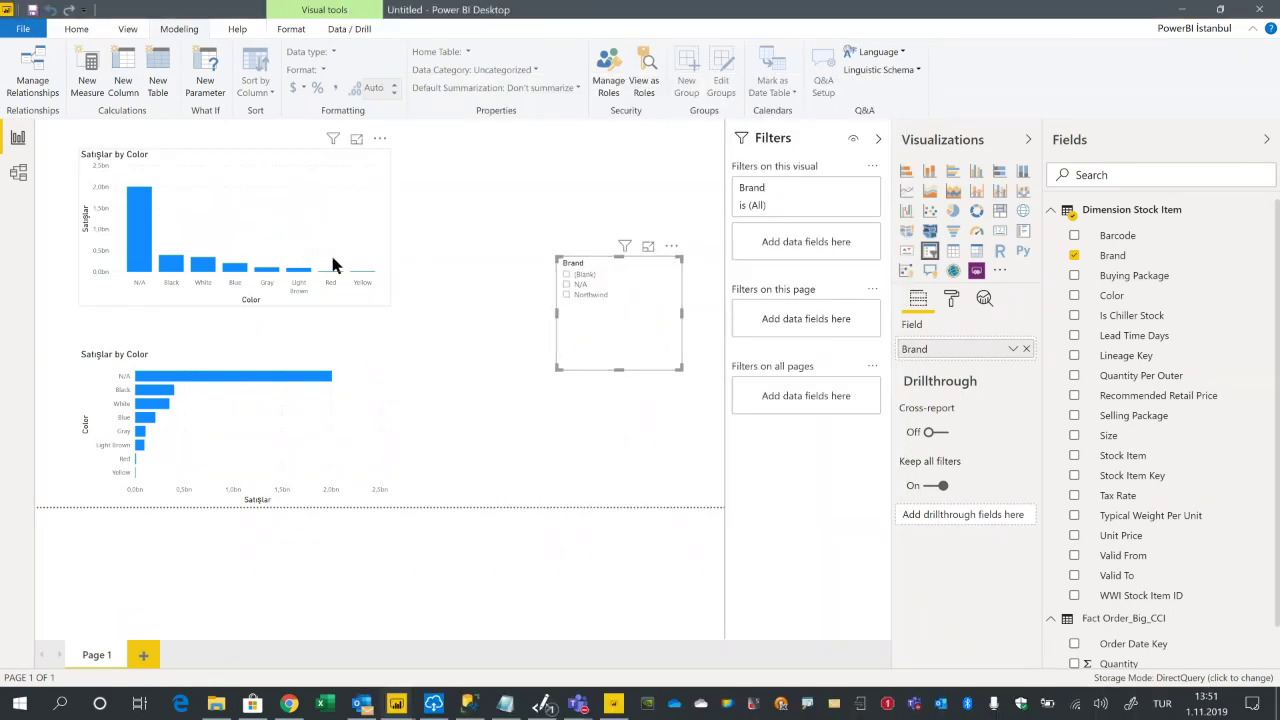
# Move the Brand slicer up beside the upper Satışlar by Color chart and deselect it.
pyautogui.moveTo(642, 268); pyautogui.dragTo(614, 182)
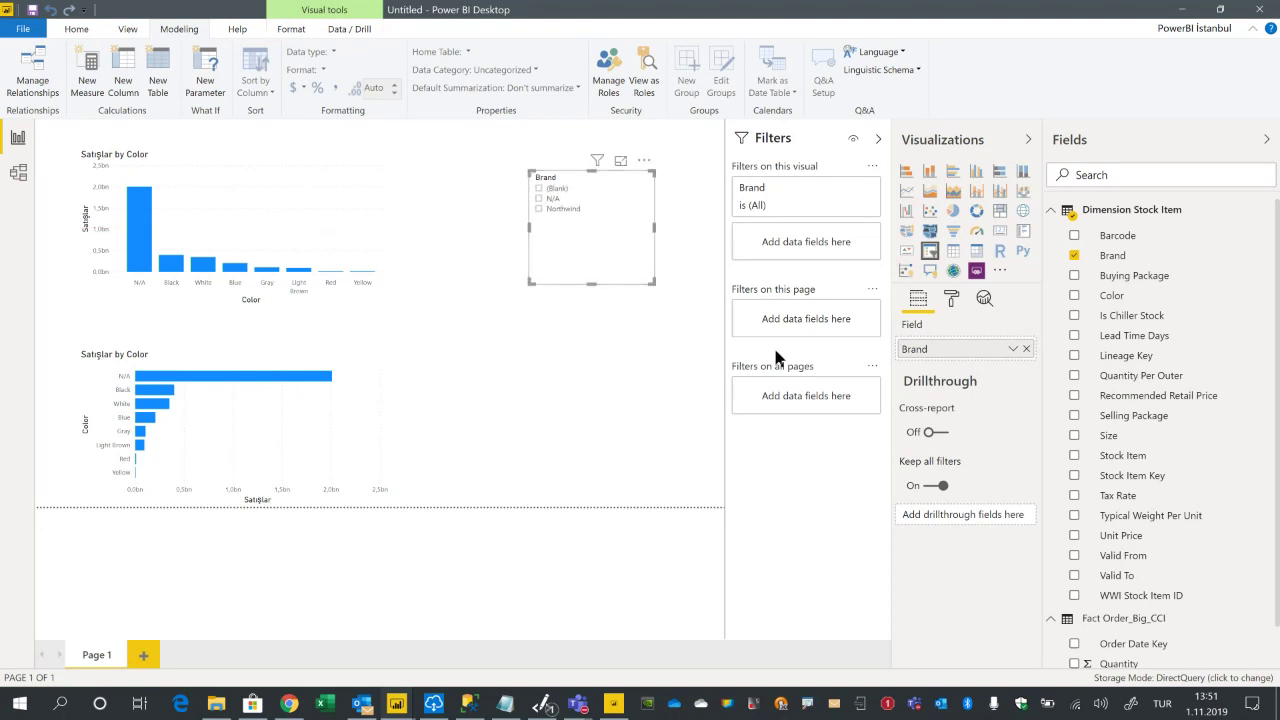
pyautogui.click(596, 414)
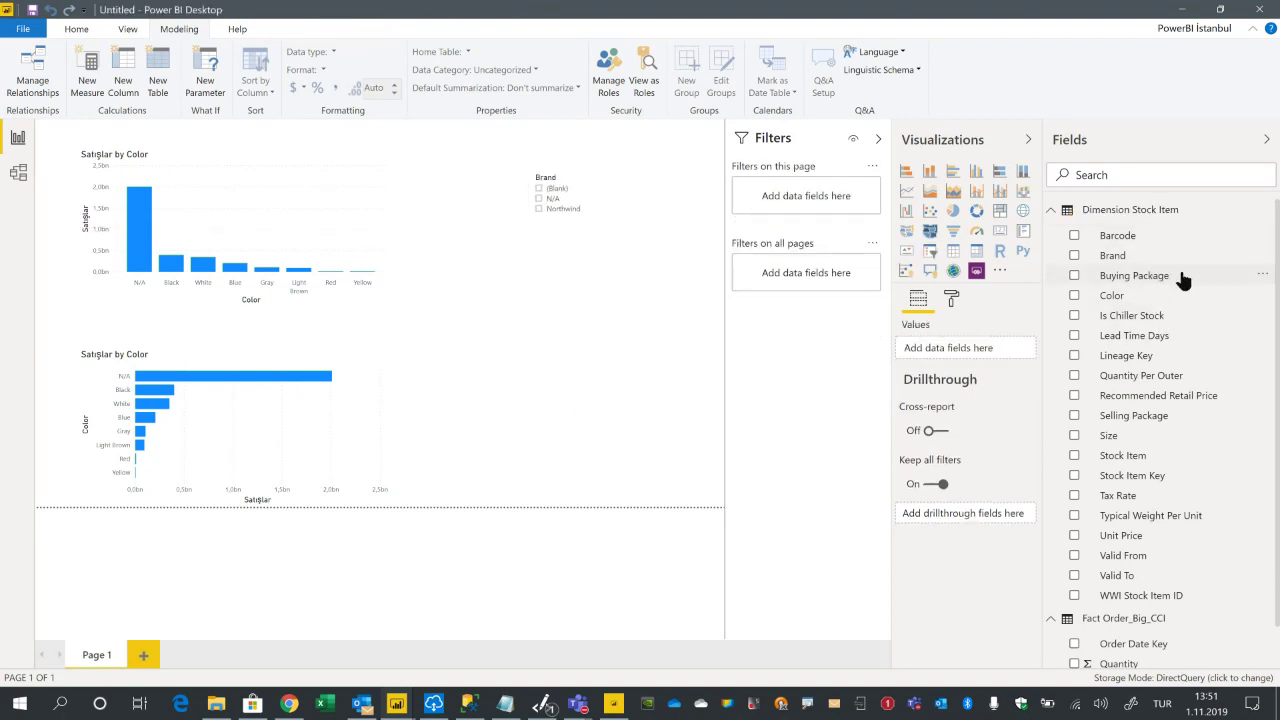
# Compare the current file's Query reduction and Report settings options, and leave them without changes.
pyautogui.click(24, 30)
pyautogui.moveTo(78, 387)
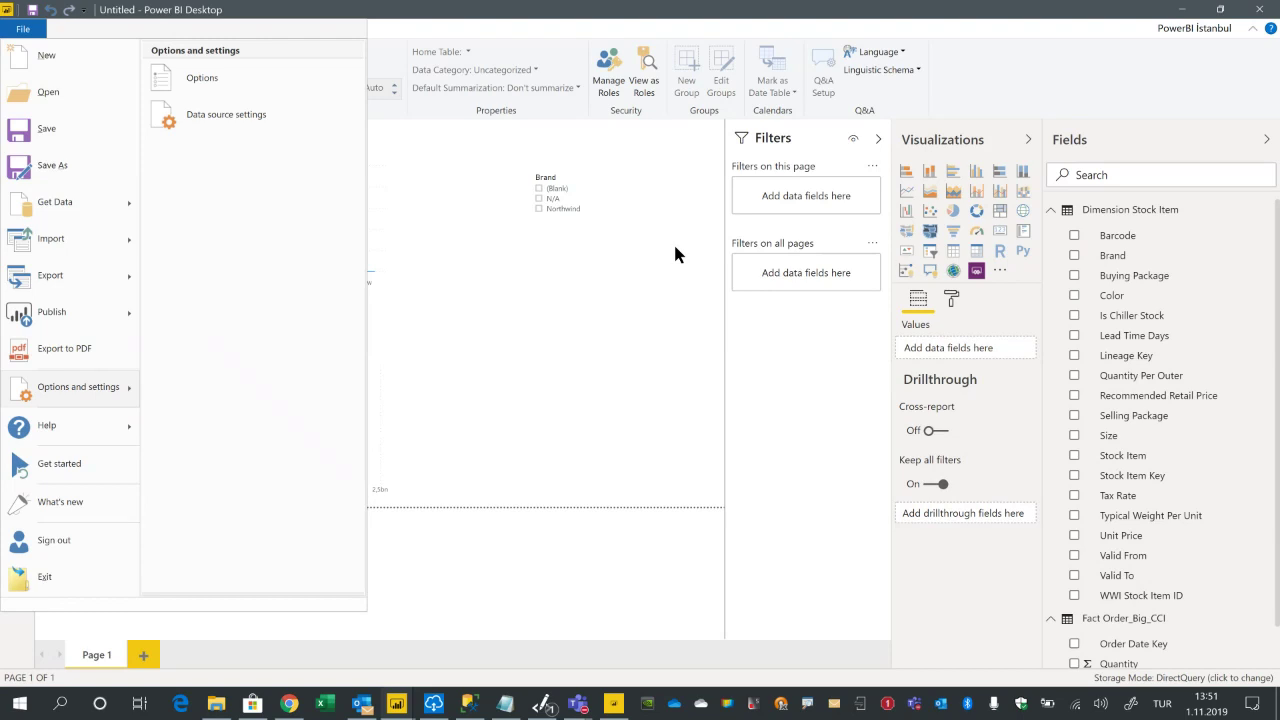
pyautogui.press('Escape')
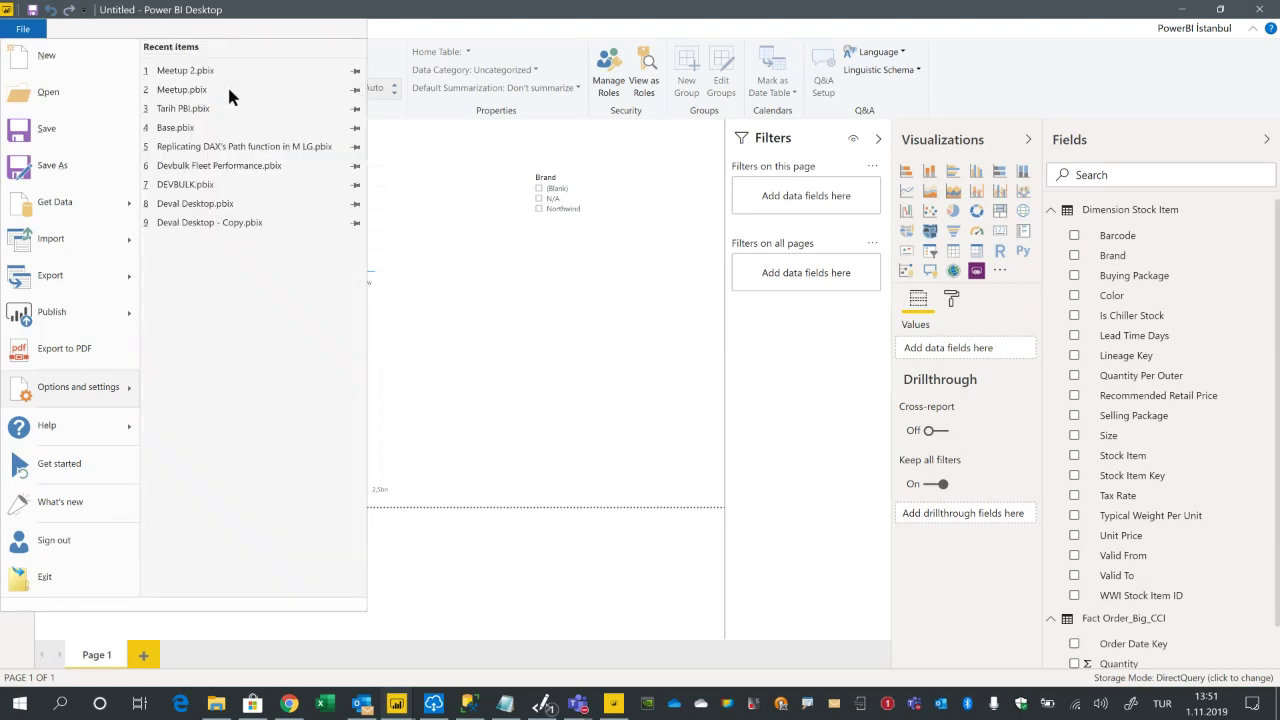
pyautogui.press('Escape')
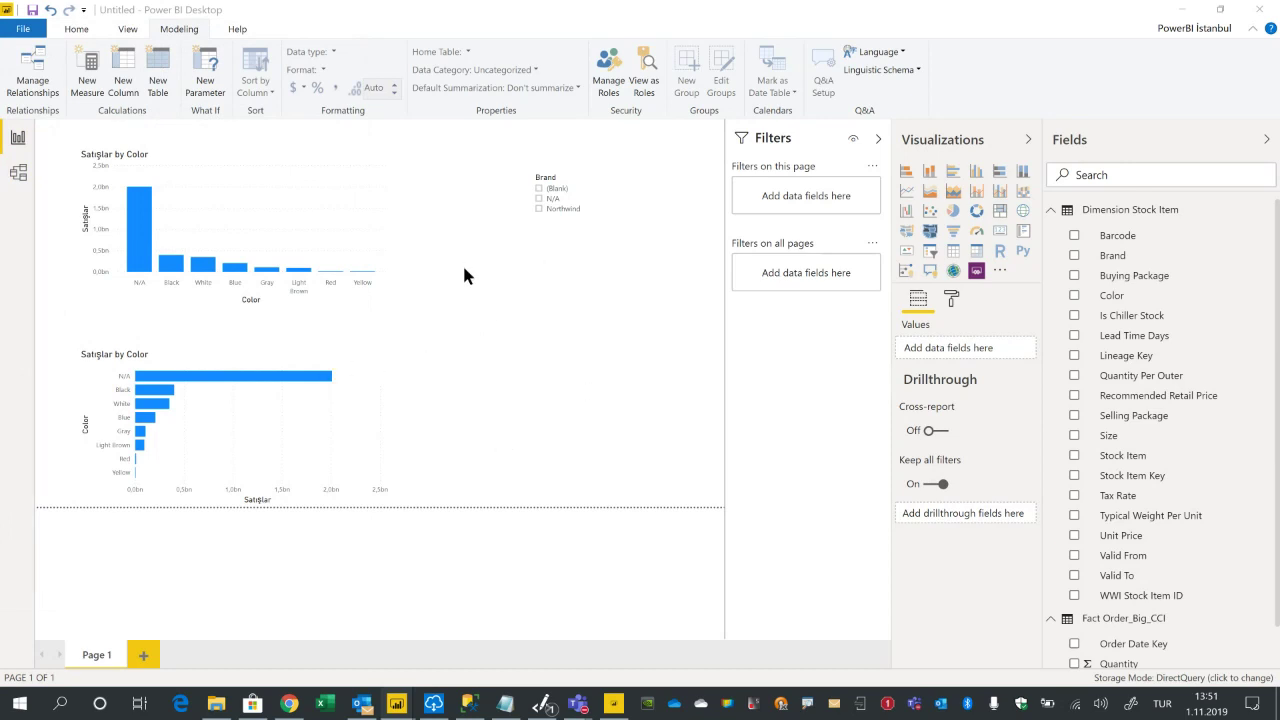
pyautogui.click(435, 579)
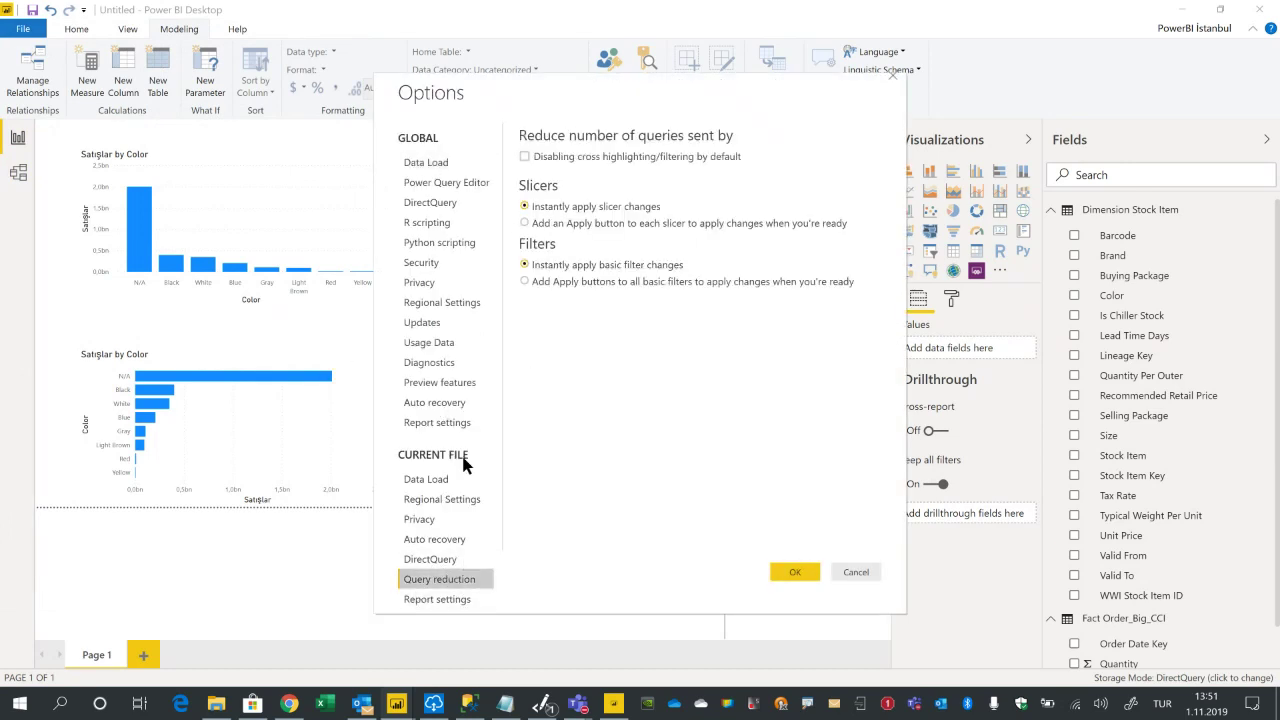
pyautogui.click(438, 599)
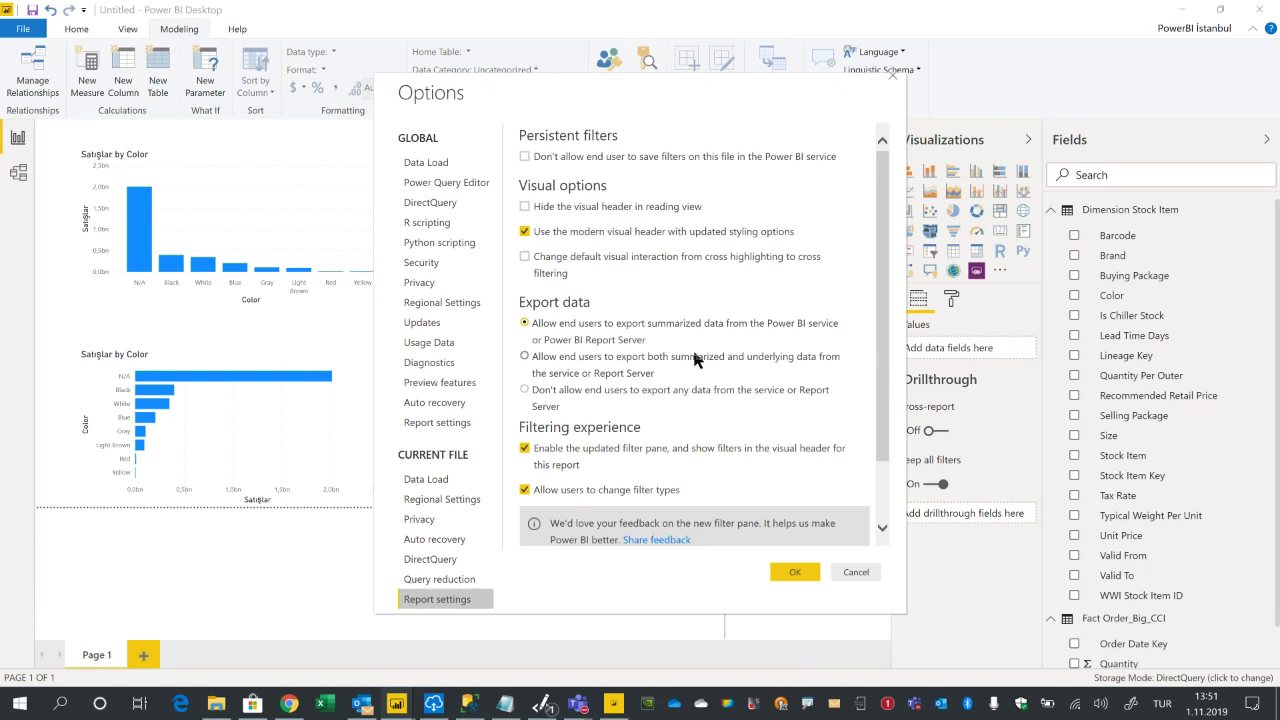
pyautogui.scroll(-2, 745, 400)
pyautogui.click(447, 582)
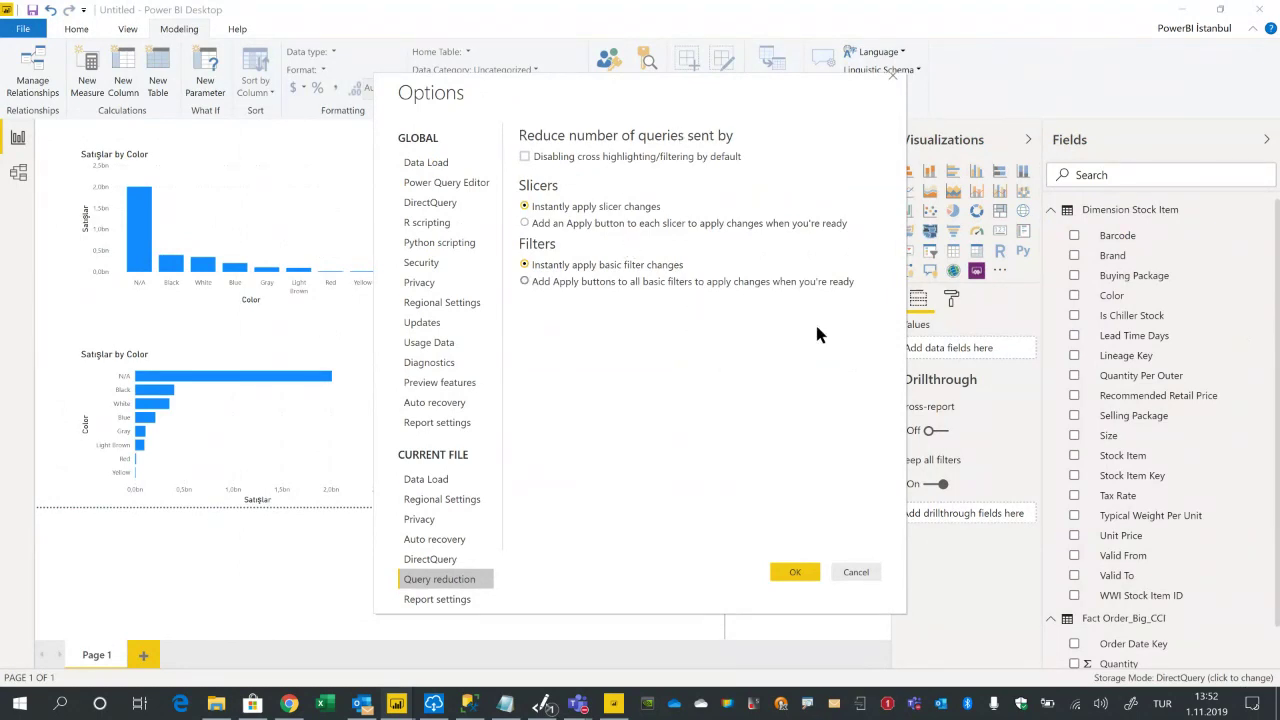
pyautogui.click(852, 573)
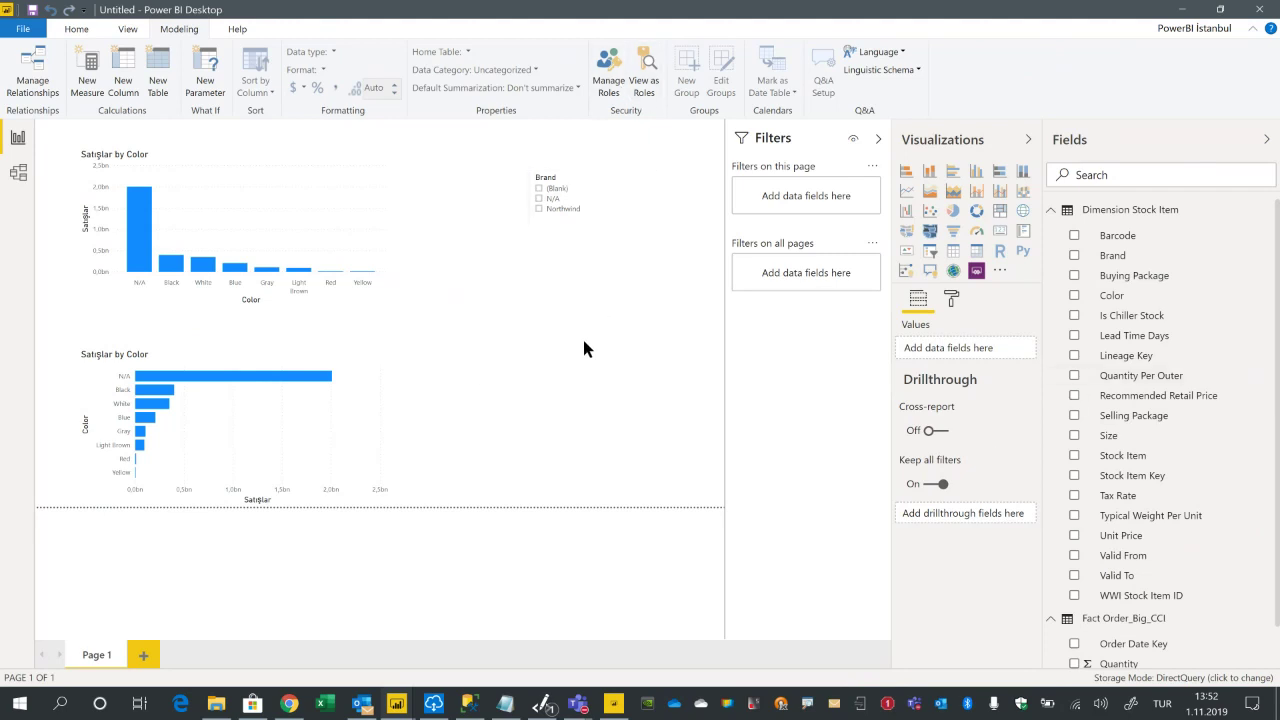
# Add a slicer on the Dimension Stock Item Color field, shorten it, and place it below the Brand slicer.
pyautogui.moveTo(1140, 298); pyautogui.dragTo(602, 360)
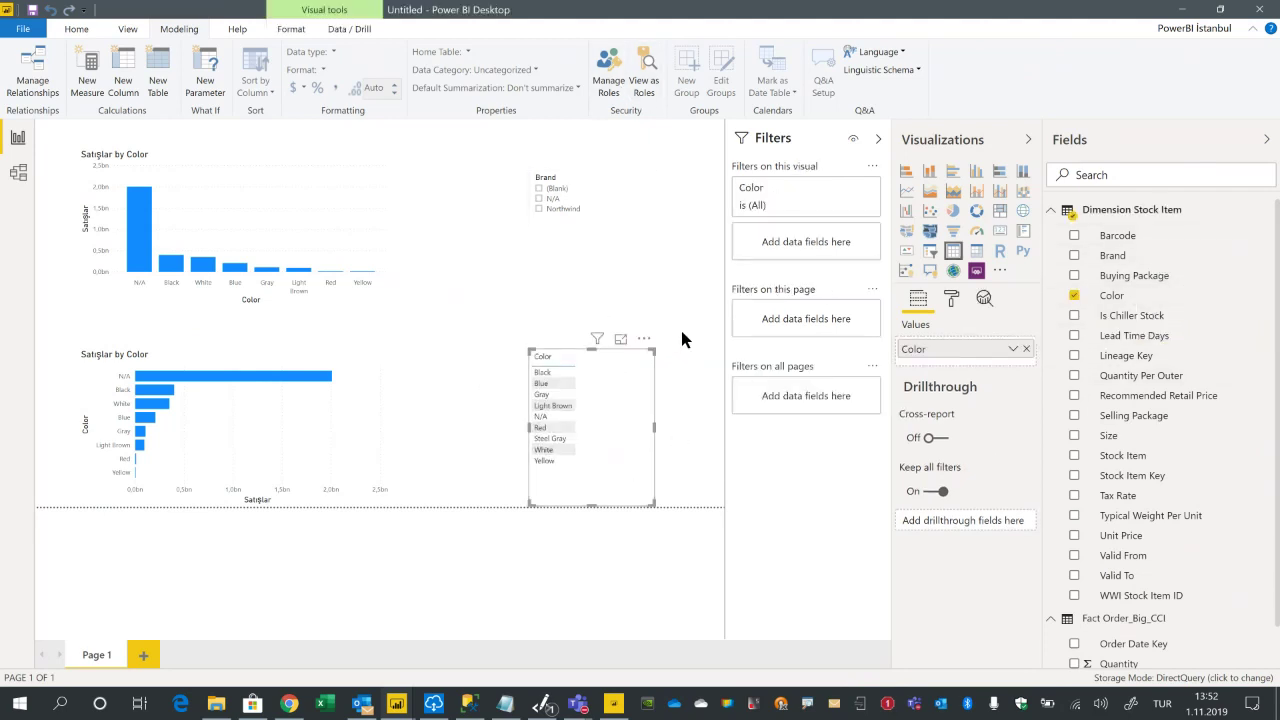
pyautogui.click(930, 251)
pyautogui.moveTo(647, 509); pyautogui.dragTo(640, 451)
pyautogui.moveTo(643, 330); pyautogui.dragTo(645, 278)
# Test the Color slicer by filtering the charts to Gray and Black and trying Blue, and clear the selection.
pyautogui.click(550, 345)
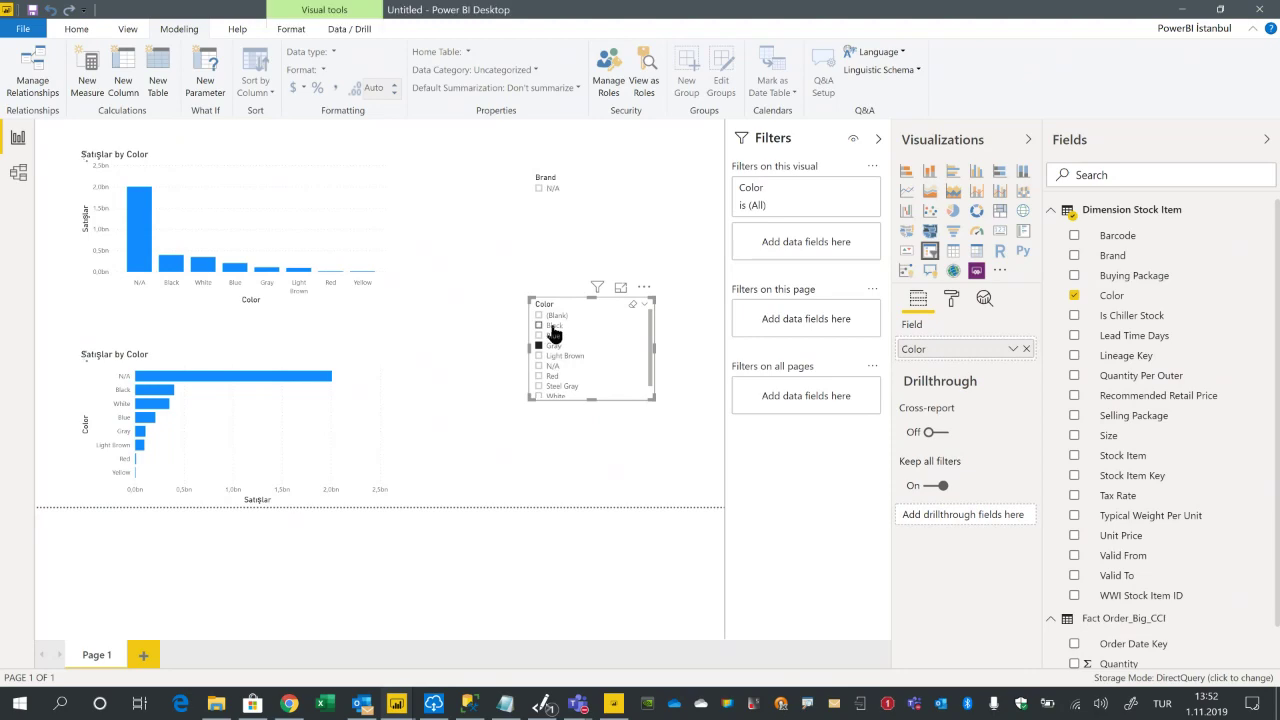
pyautogui.click(552, 350)
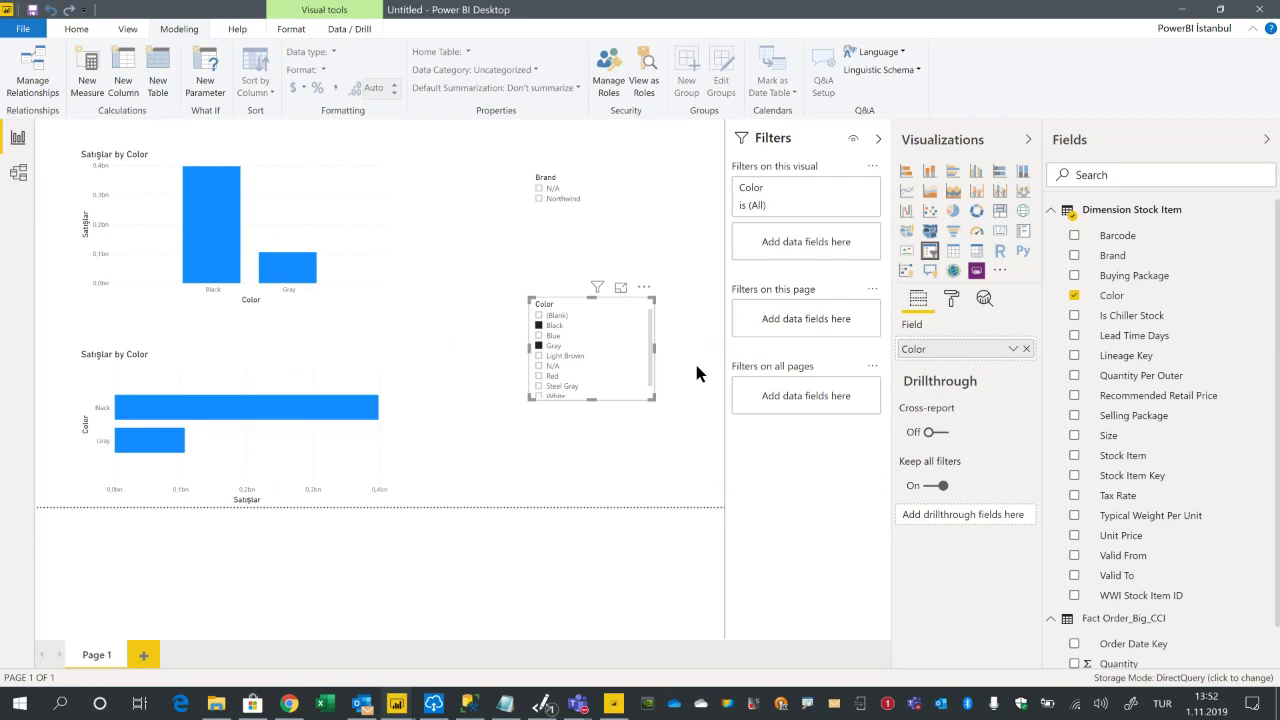
pyautogui.click(541, 336)
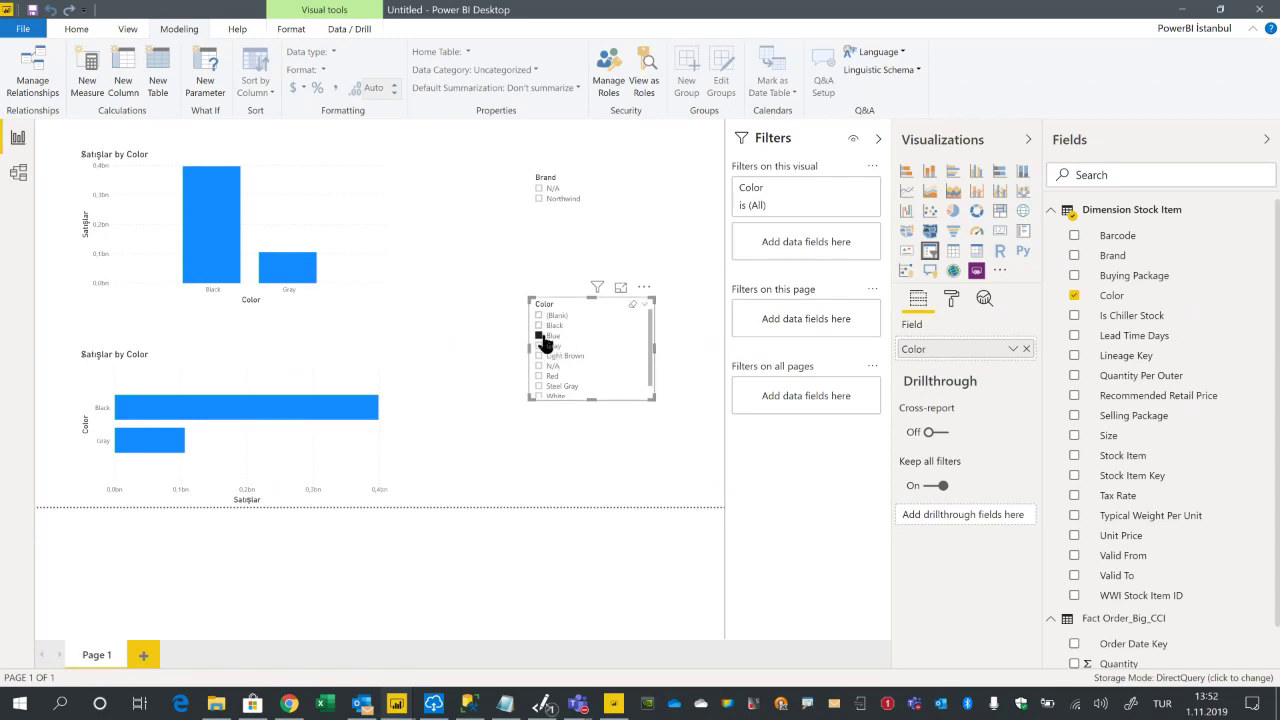
pyautogui.click(541, 337)
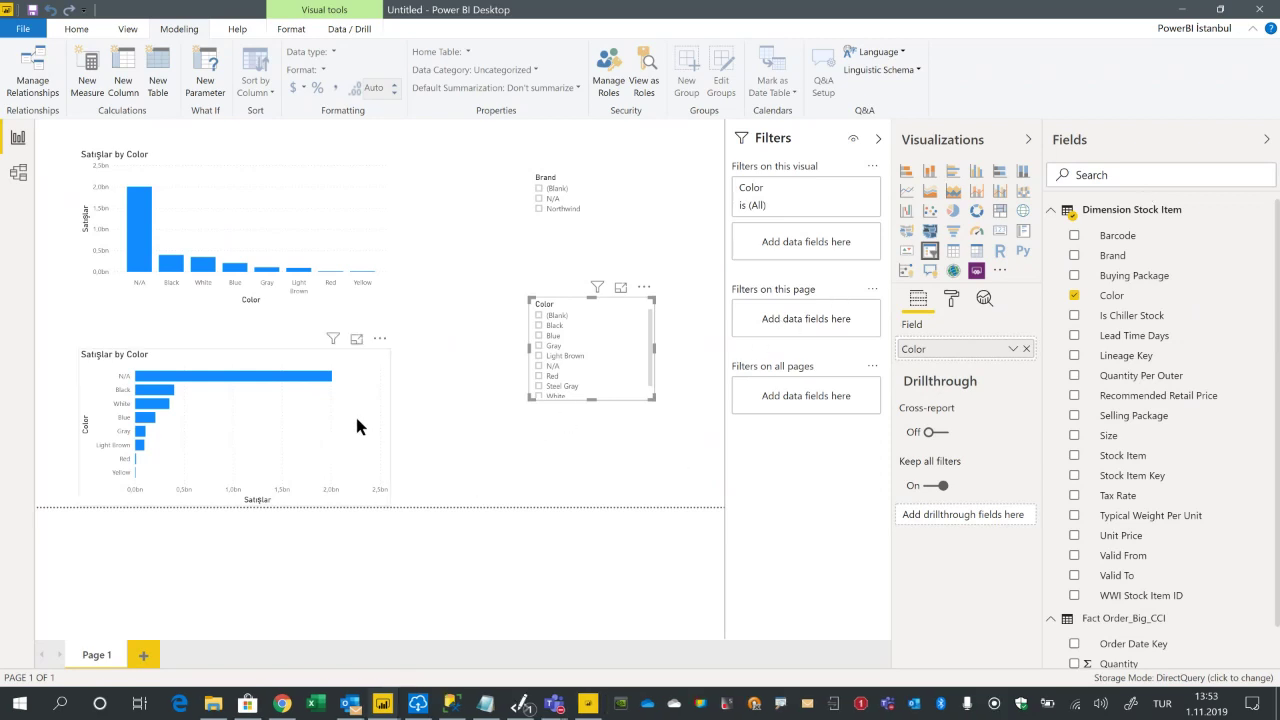
pyautogui.click(416, 456)
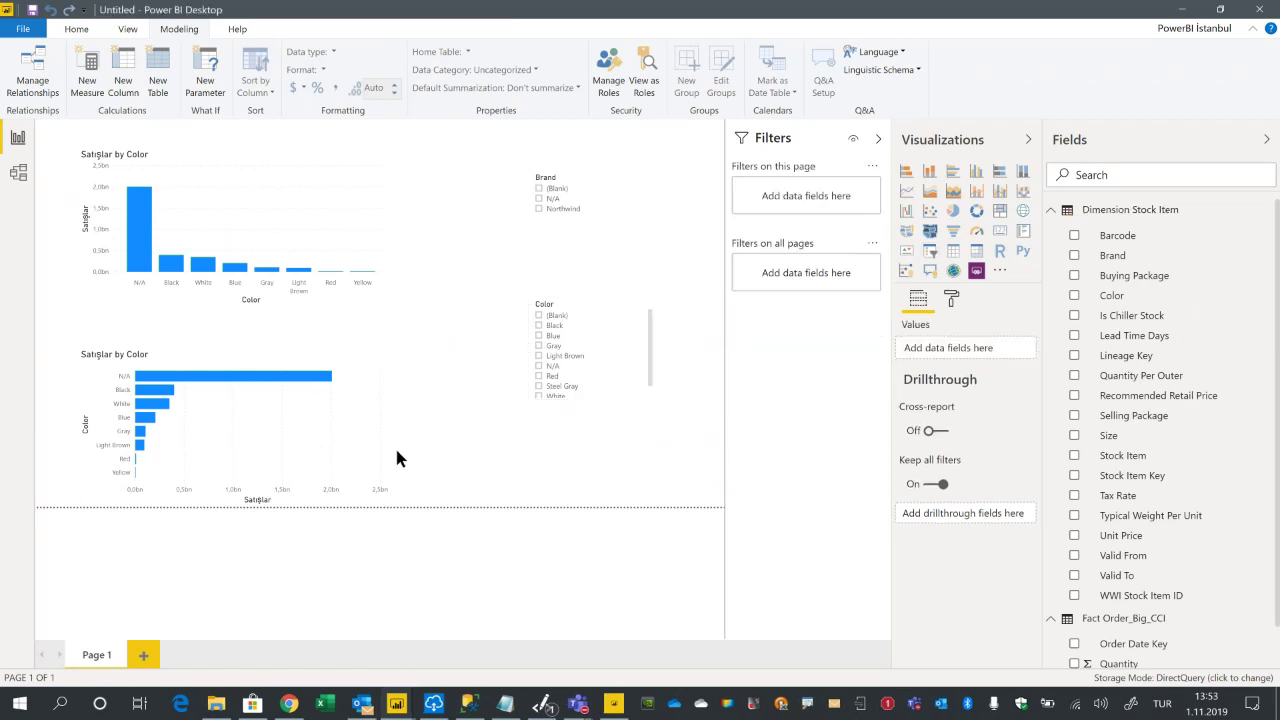
# Show the Performance Analyzer, collapse the Filters pane, and start recording the report's performance.
pyautogui.click(376, 439)
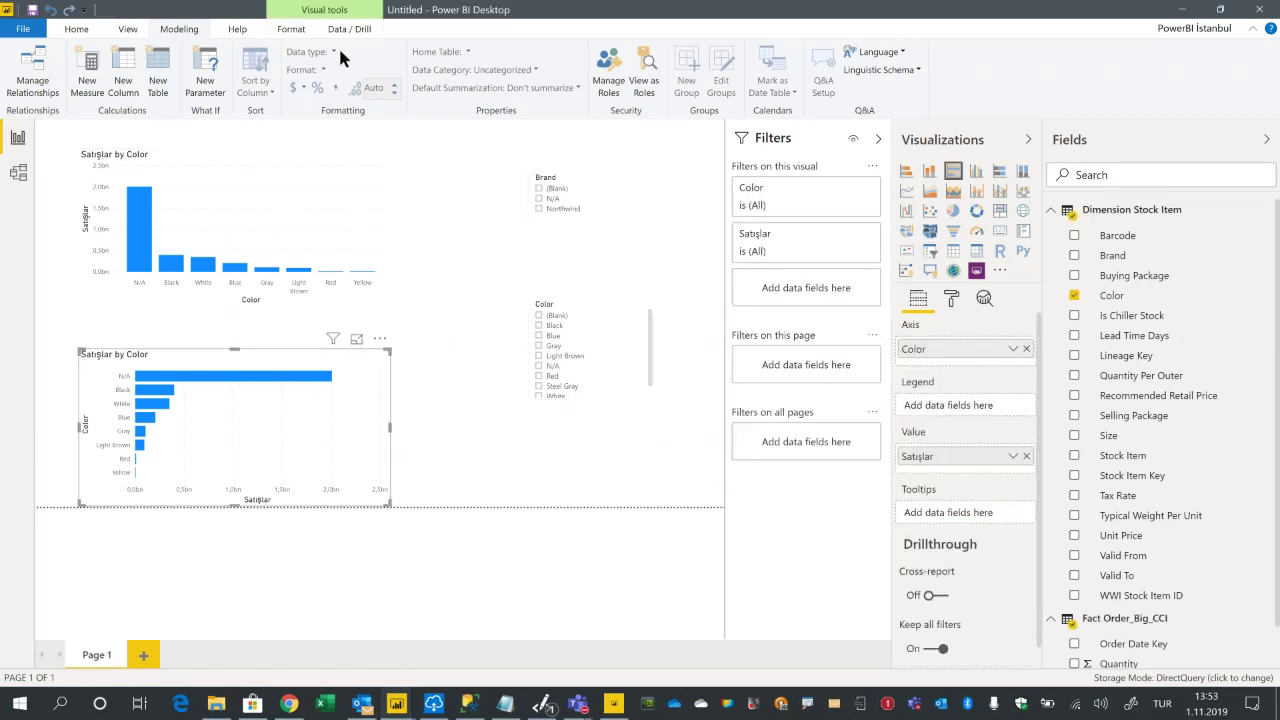
pyautogui.click(125, 30)
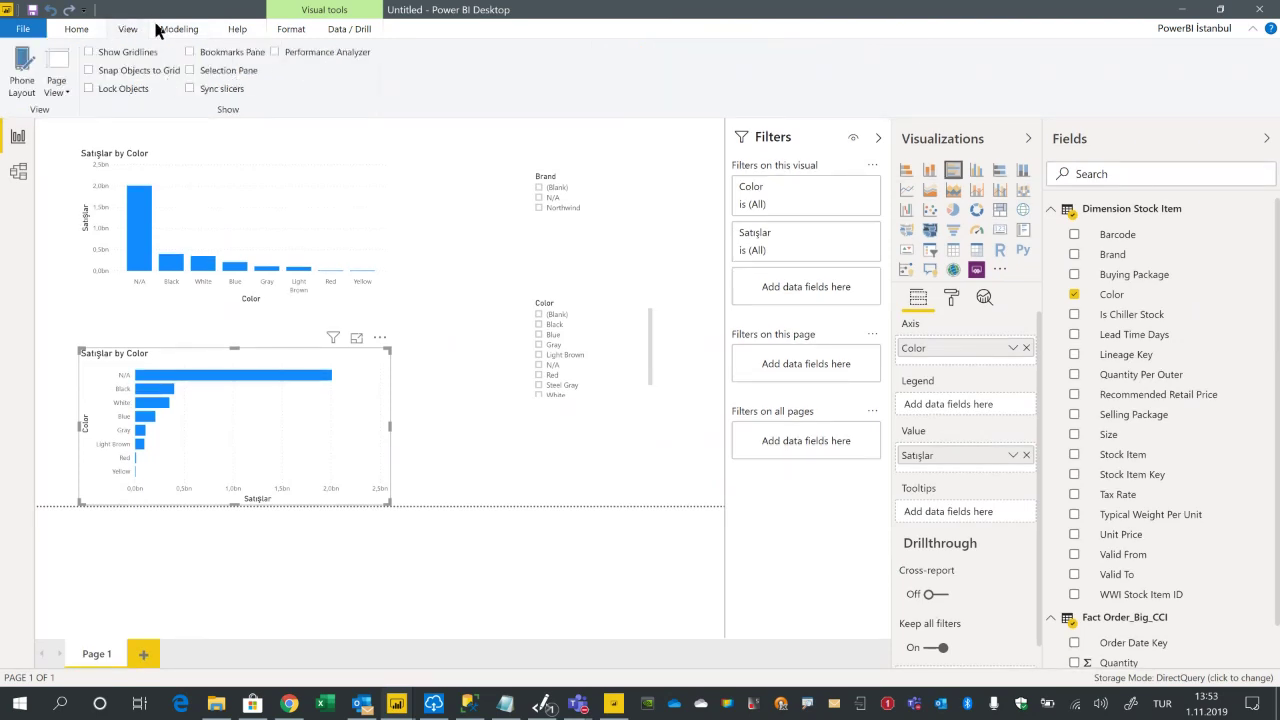
pyautogui.click(275, 52)
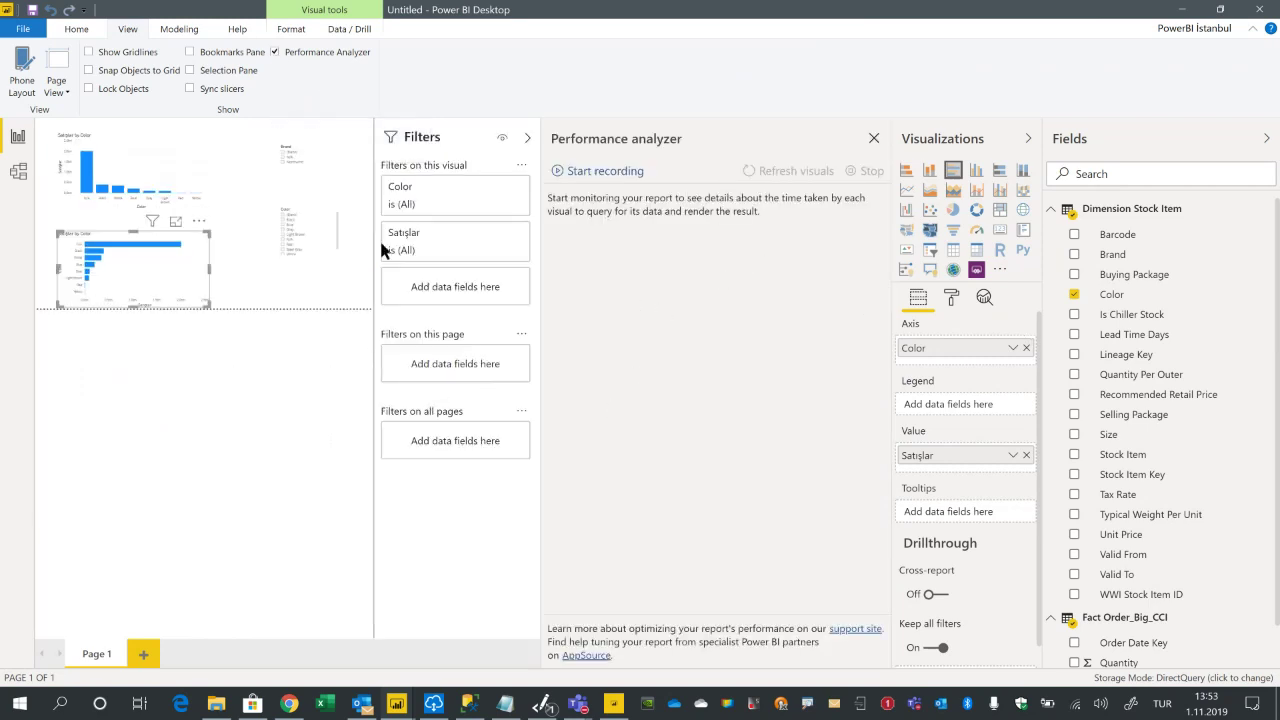
pyautogui.click(527, 137)
pyautogui.click(84, 29)
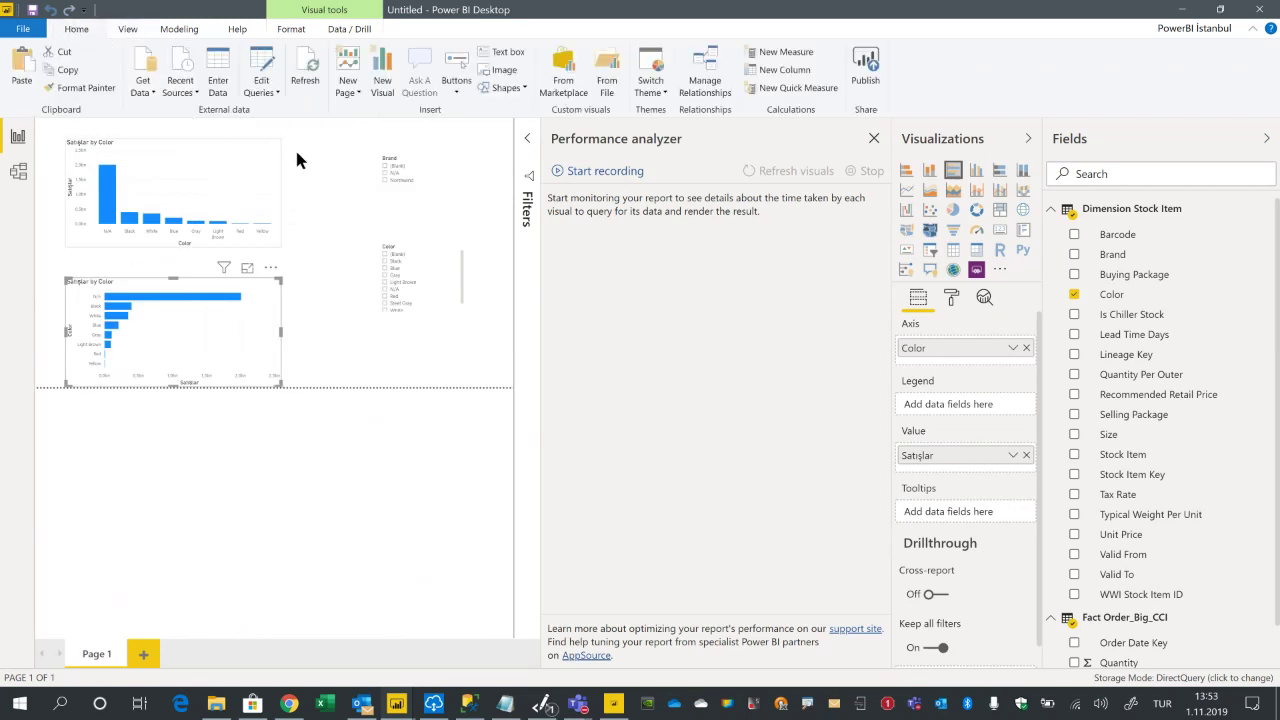
pyautogui.click(596, 171)
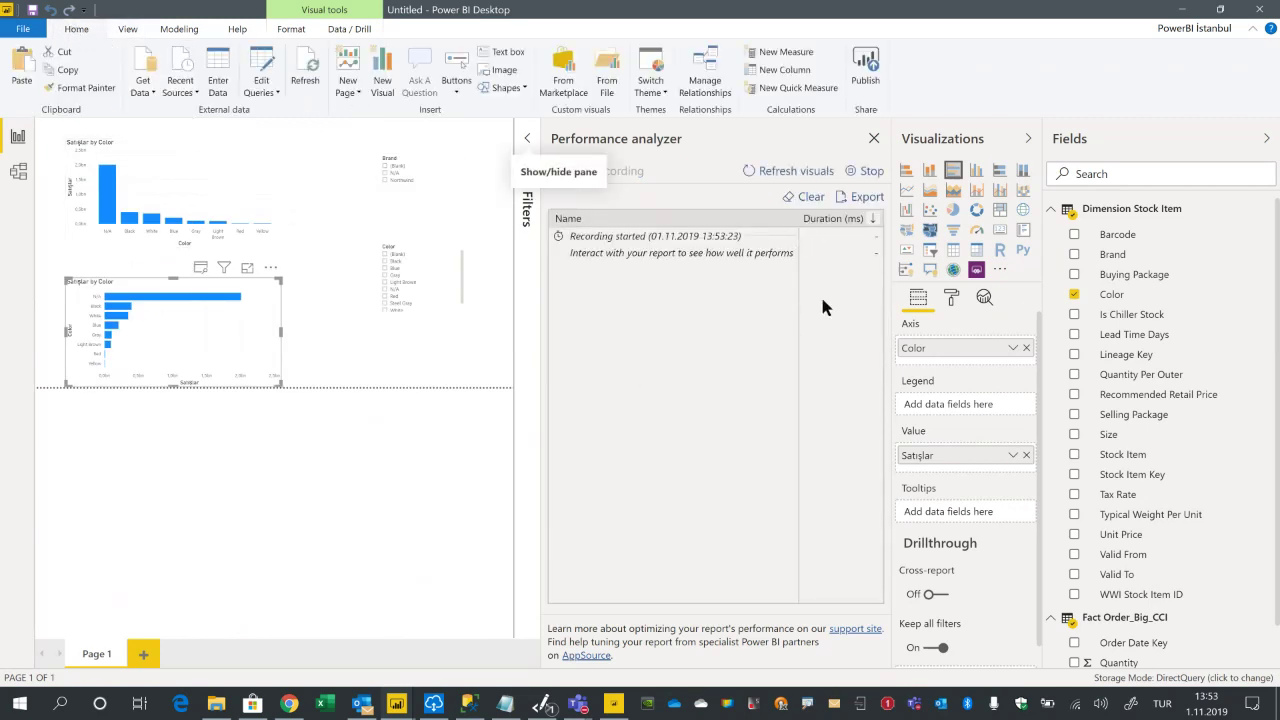
# Refresh the report data, examine the first Satışlar by Color entry's duration breakdown and copy its query, and close the Performance Analyzer.
pyautogui.click(306, 75)
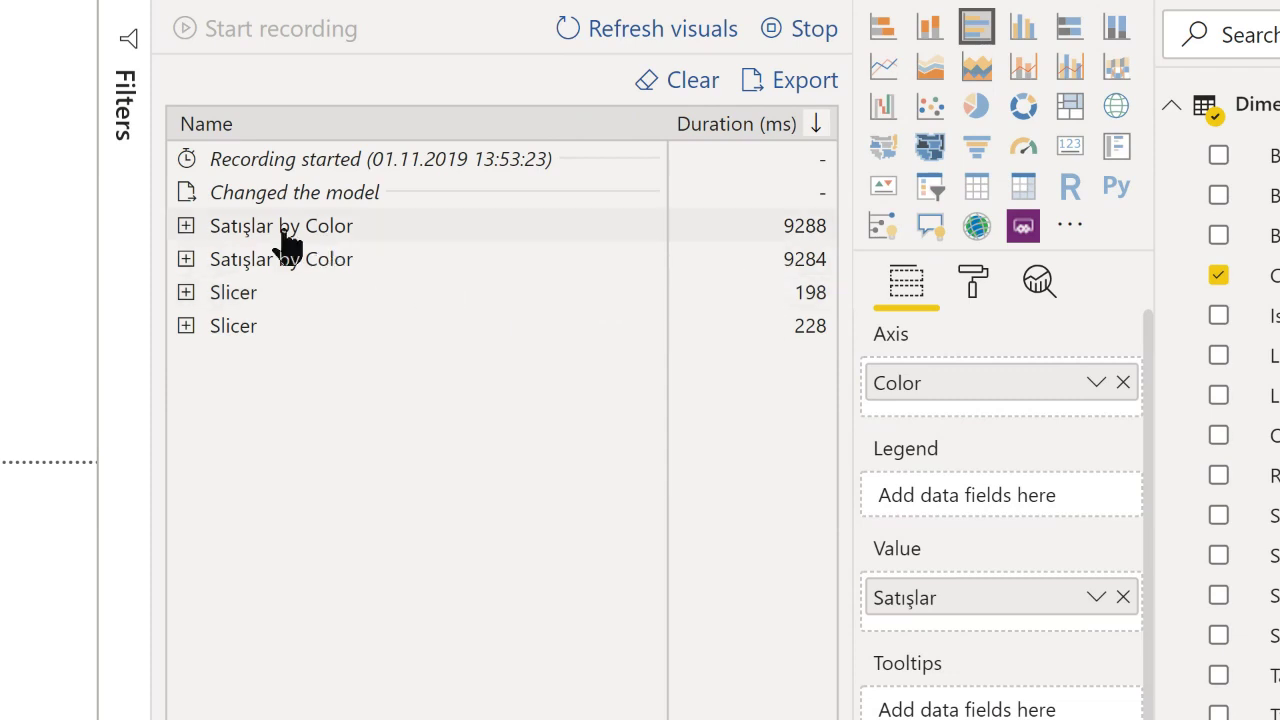
pyautogui.click(190, 228)
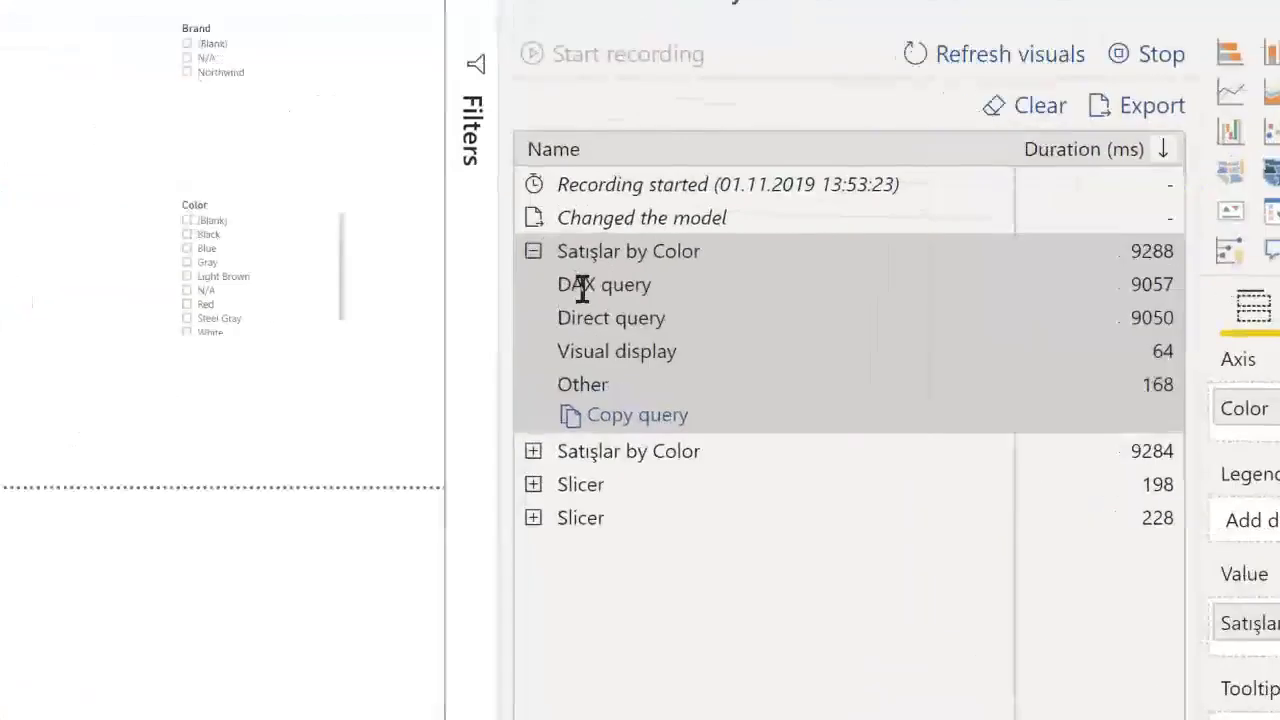
pyautogui.click(621, 355)
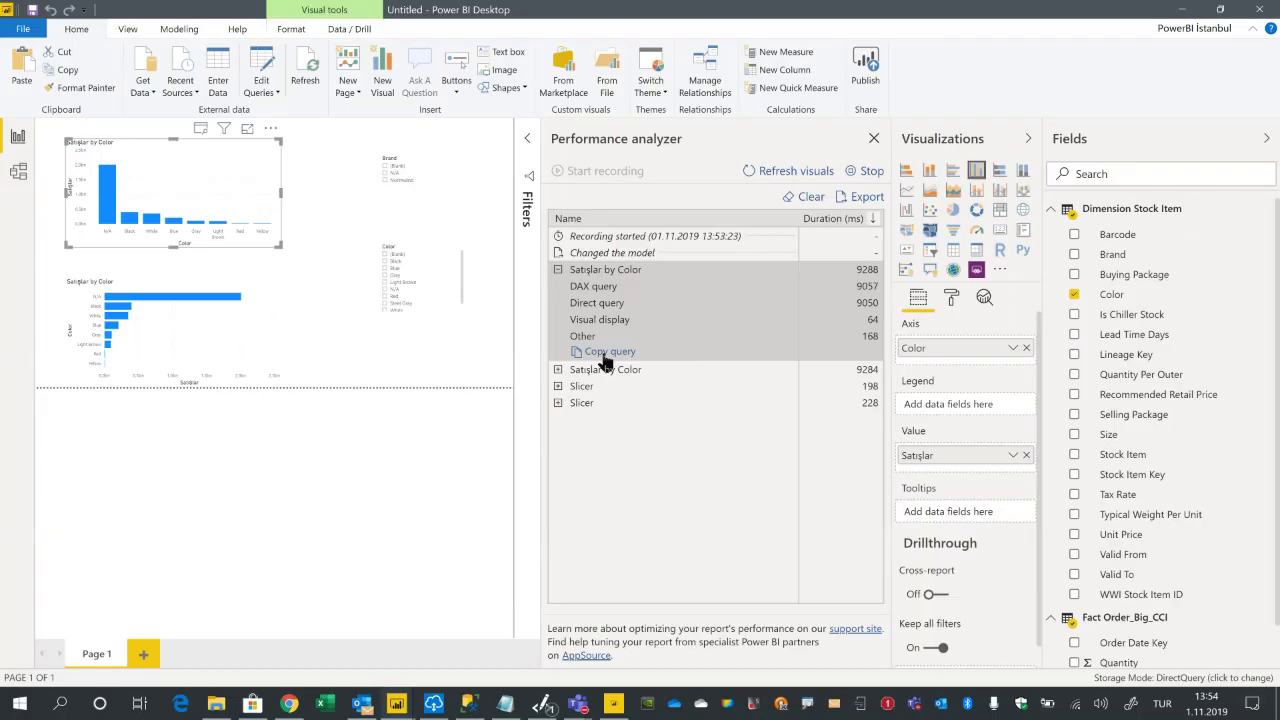
pyautogui.click(558, 270)
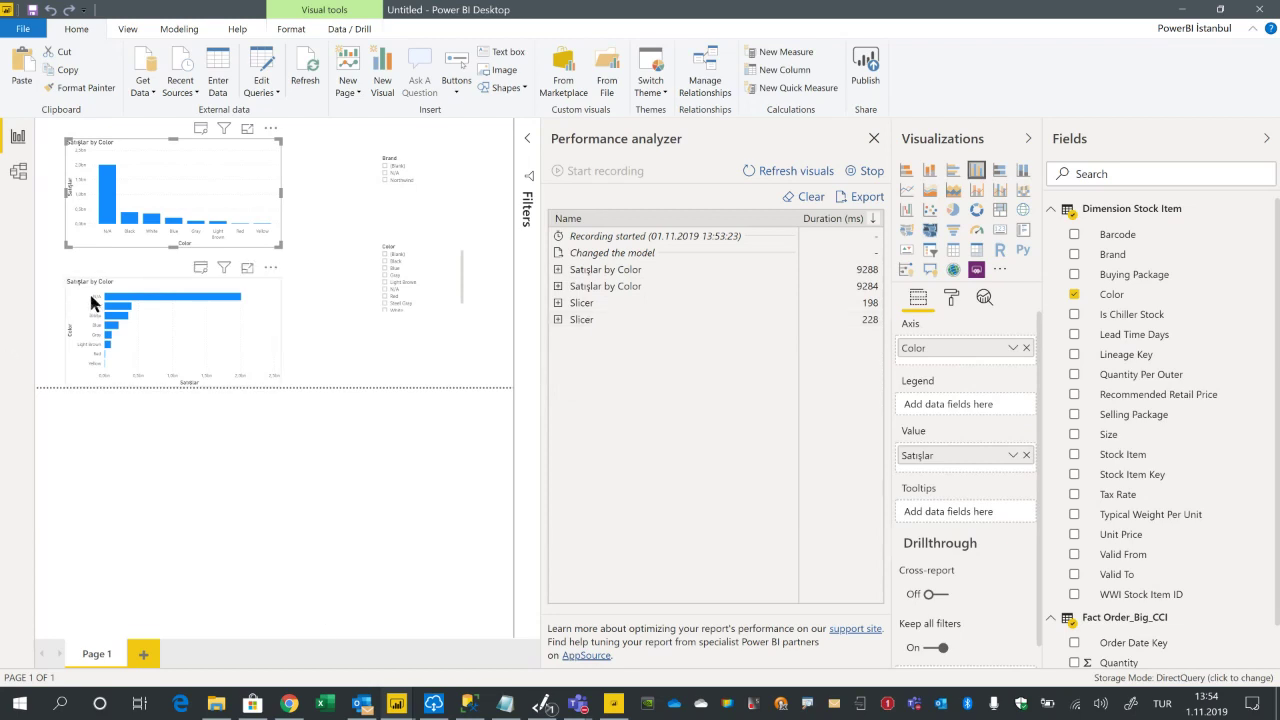
pyautogui.click(874, 139)
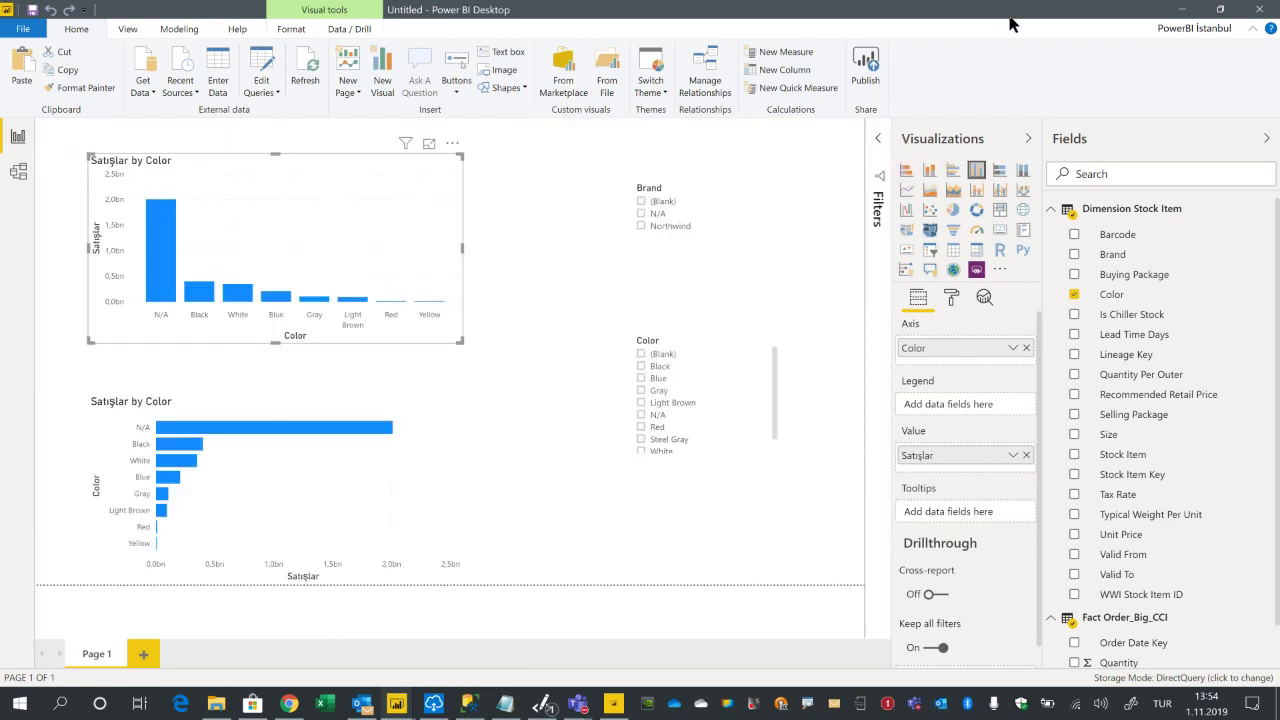
# Open Manage aggregations for the Fact Order_Big_CCI table, examine the summarization types offered for Order Date Key, and cancel.
pyautogui.scroll(-1, 1200, 411)
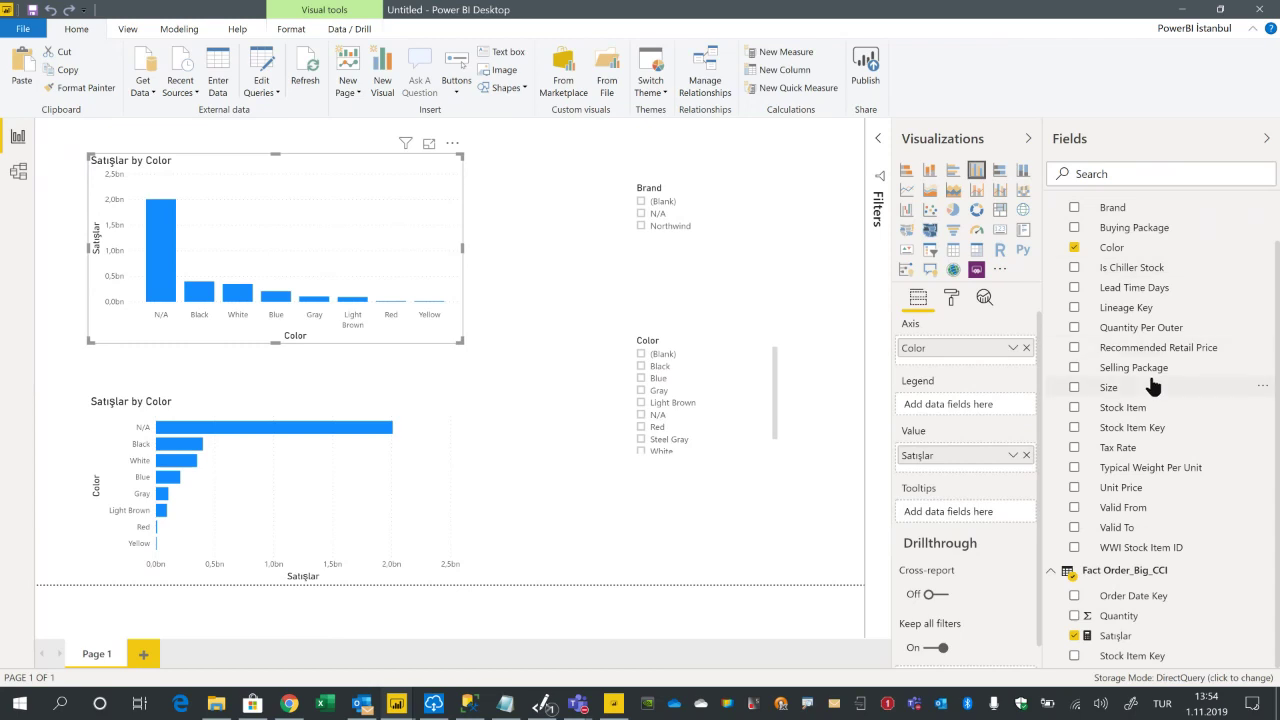
pyautogui.rightClick(1133, 580)
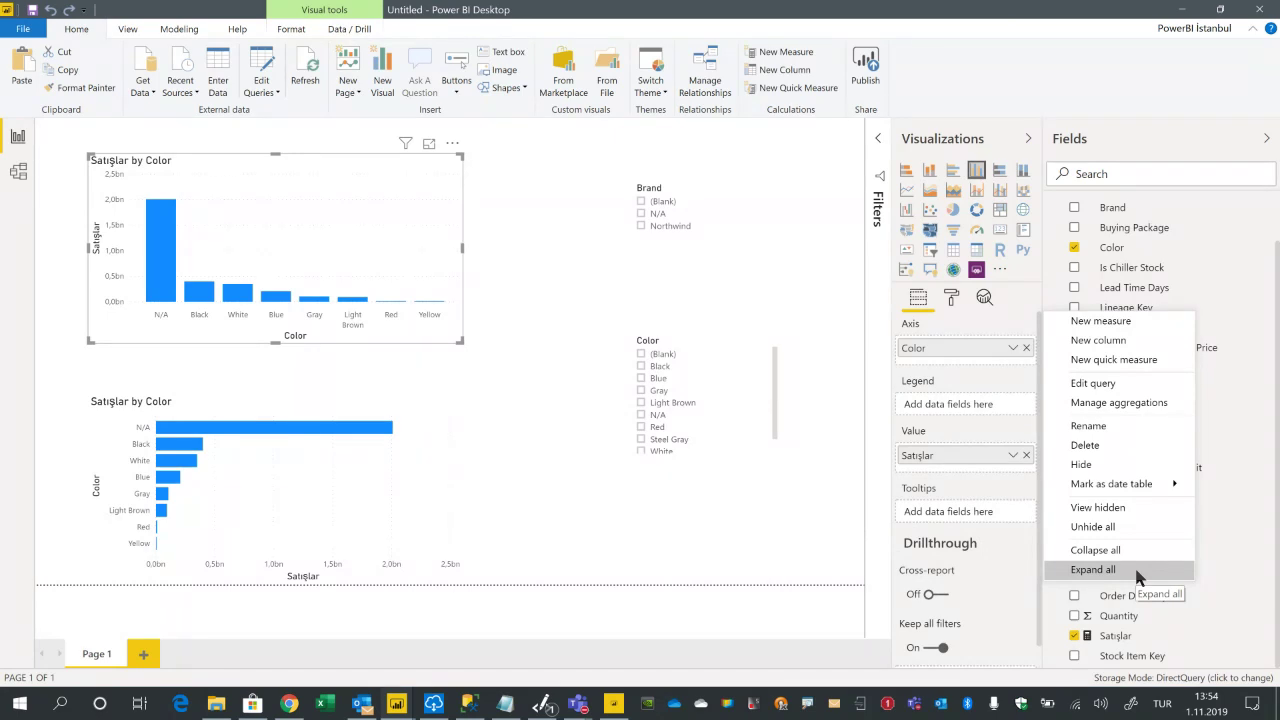
pyautogui.click(1102, 405)
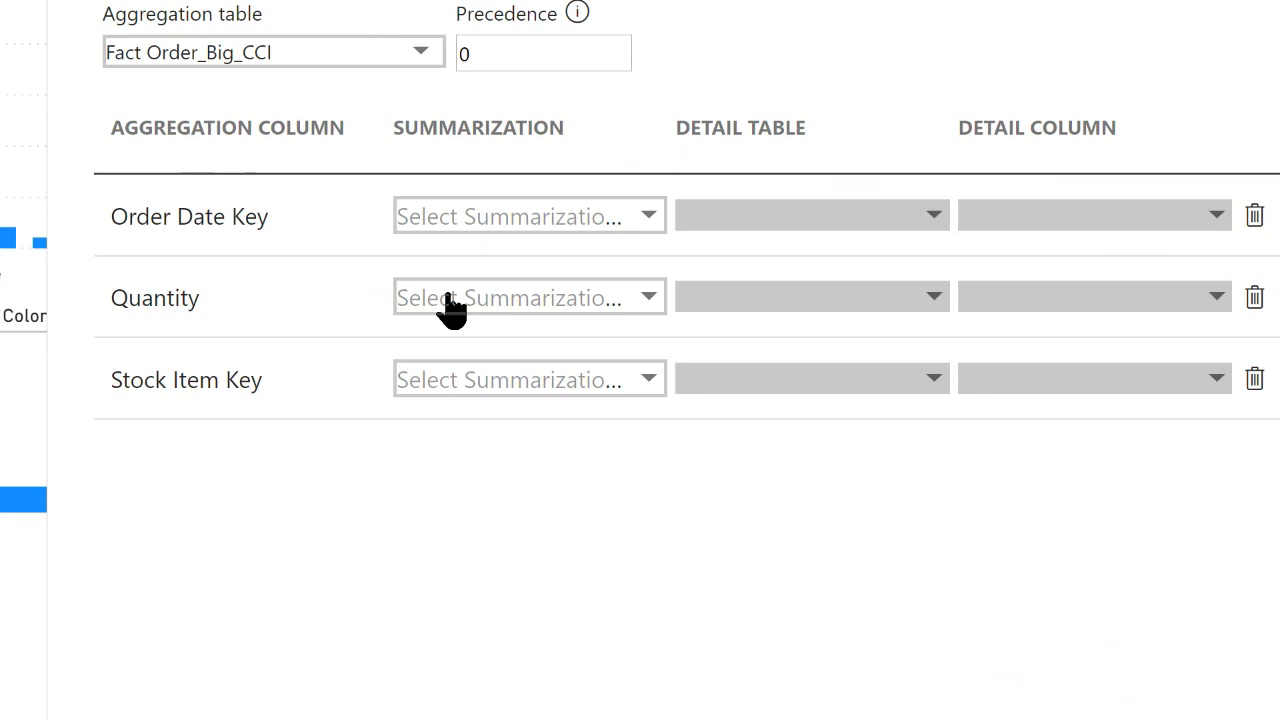
pyautogui.click(592, 232)
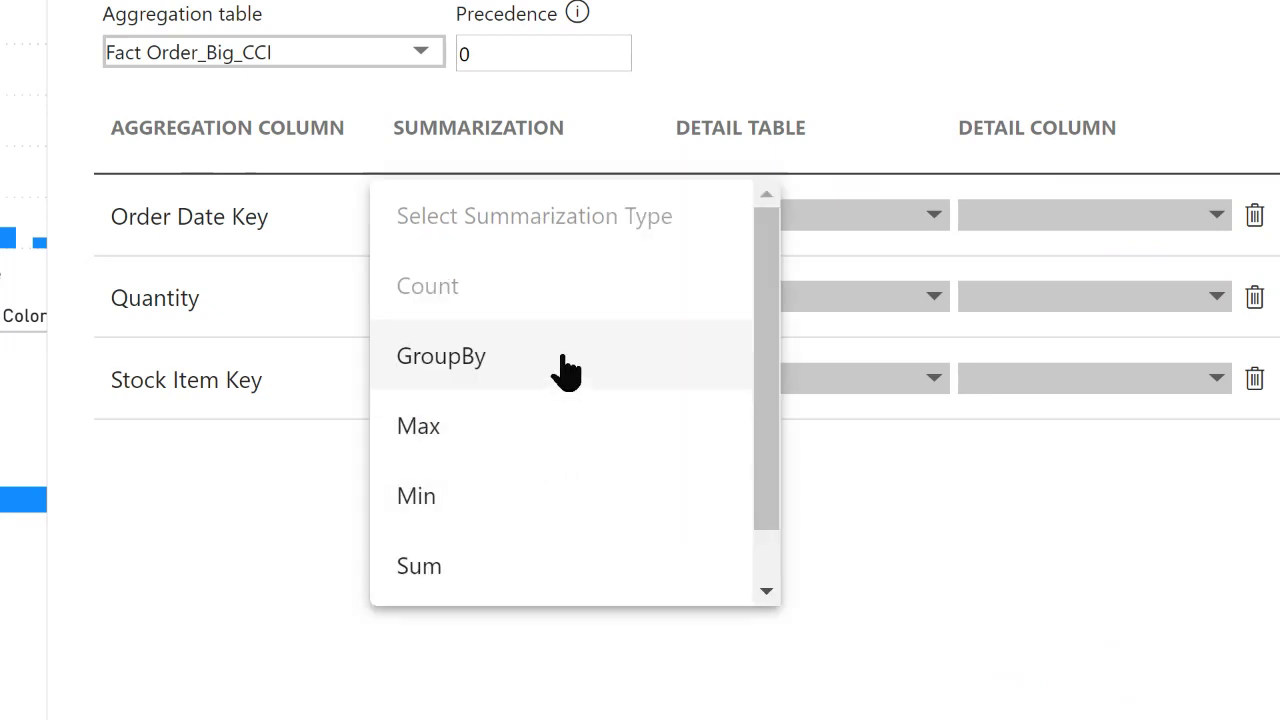
pyautogui.scroll(-1, 590, 398)
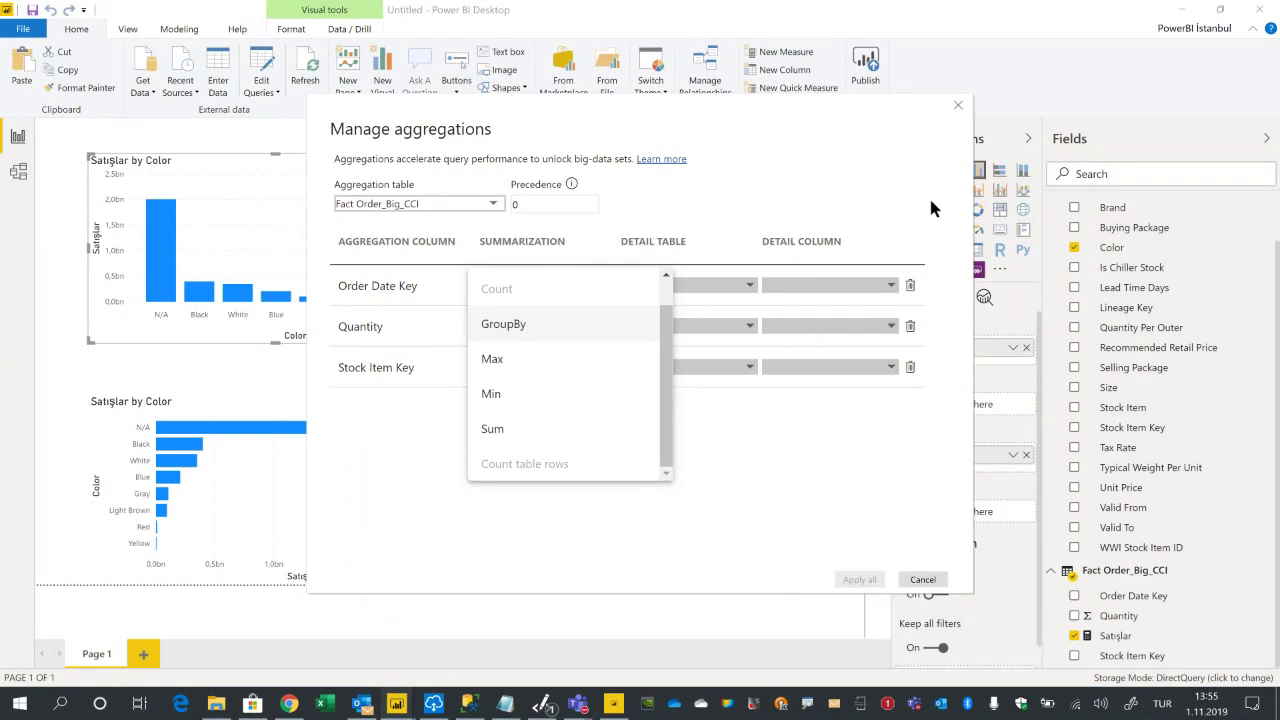
pyautogui.click(930, 581)
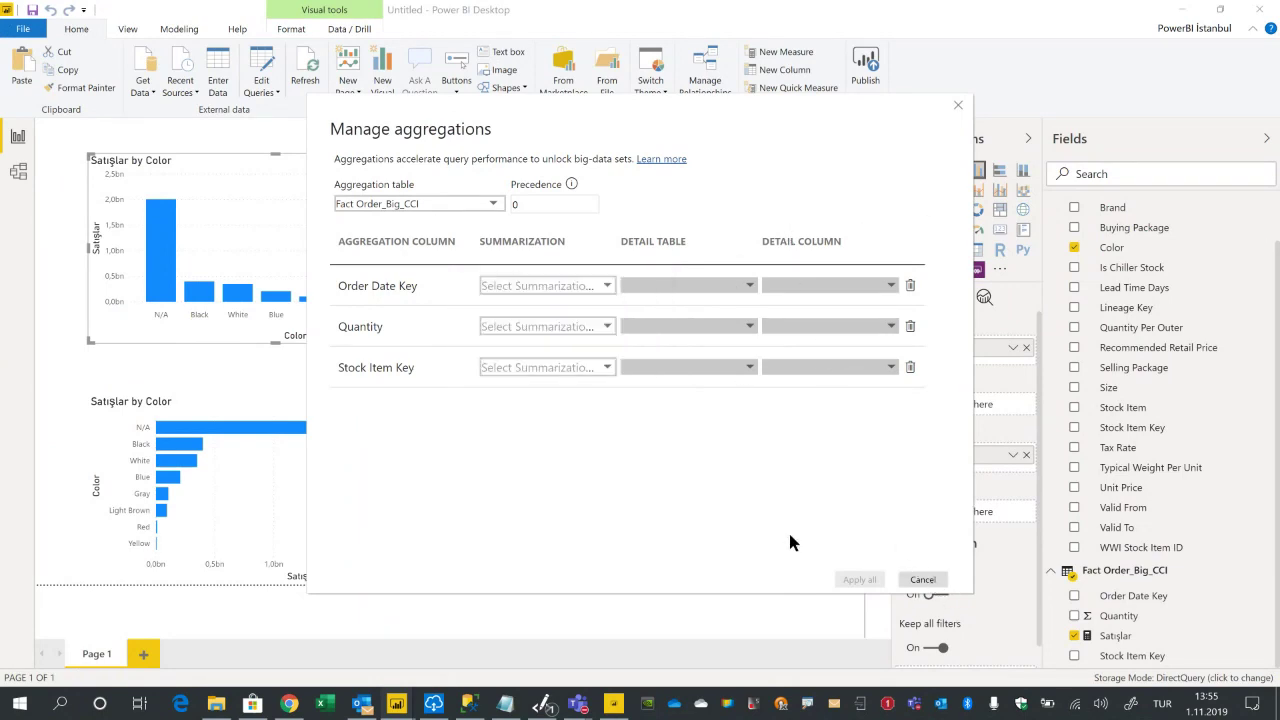
pyautogui.click(918, 579)
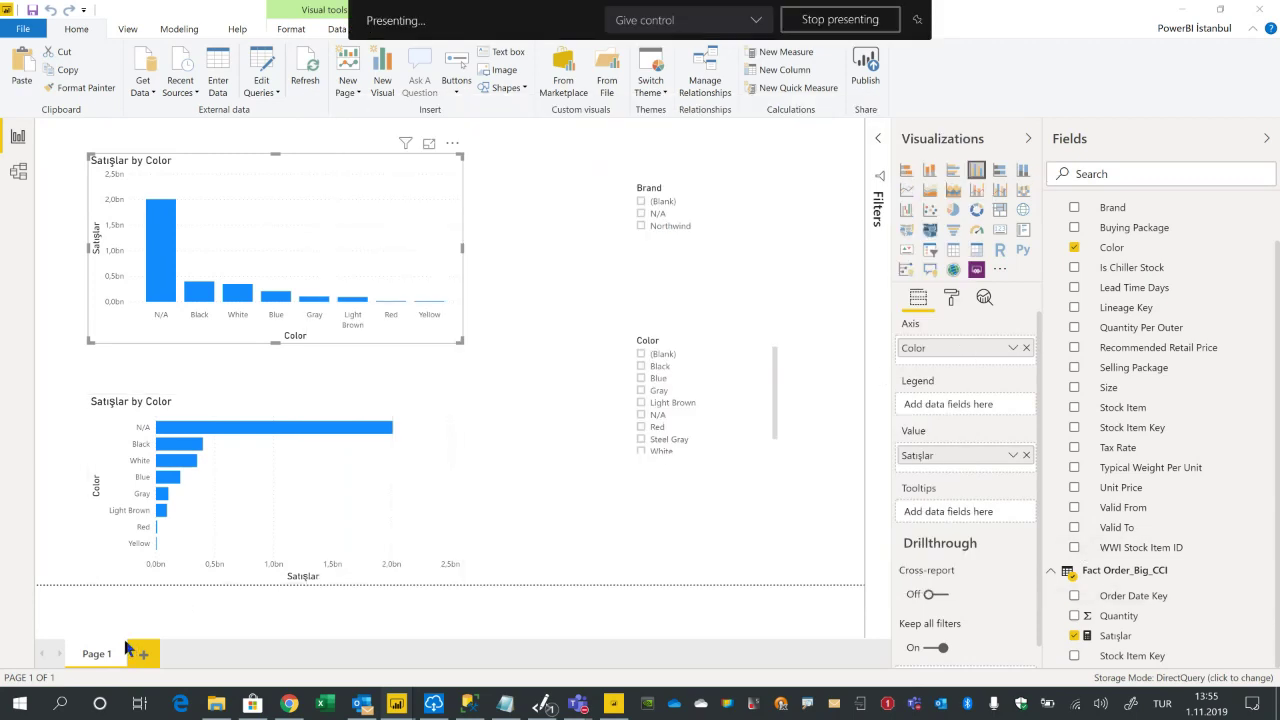
# Duplicate Page 1 and change the copy's Satışlar by Color column chart to a treemap.
pyautogui.rightClick(100, 658)
pyautogui.click(158, 623)
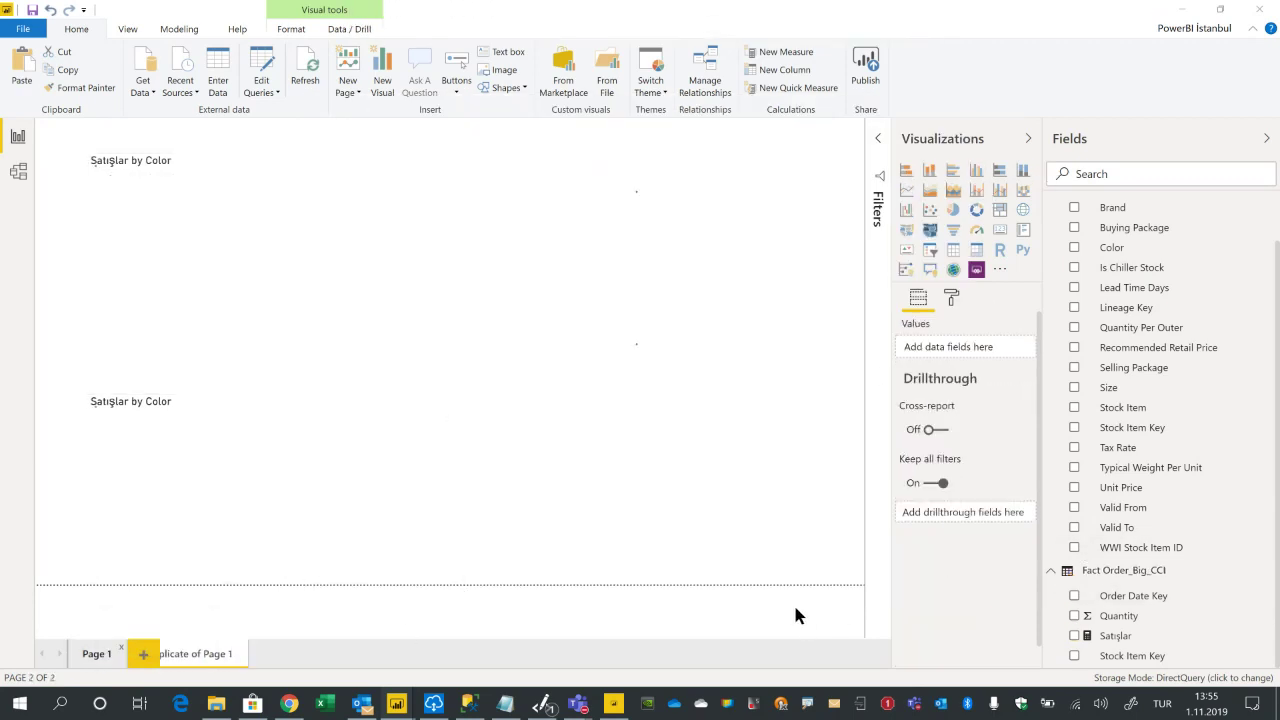
pyautogui.click(436, 195)
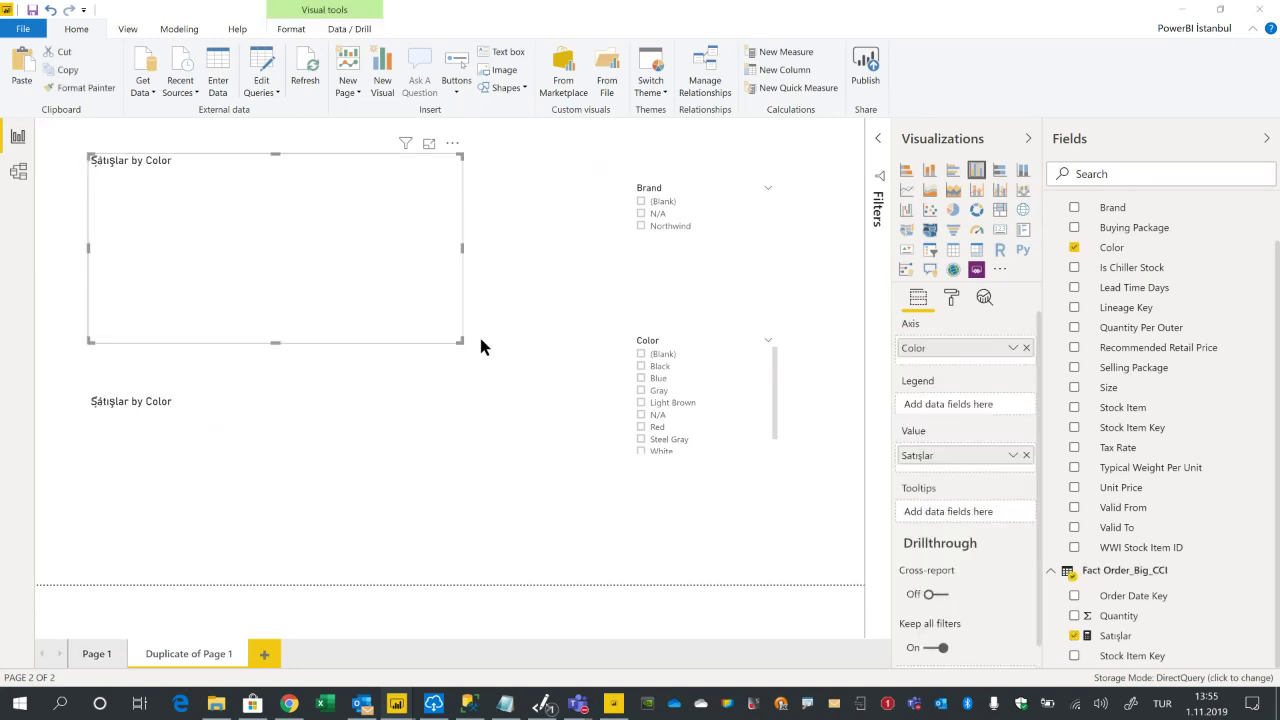
pyautogui.click(999, 209)
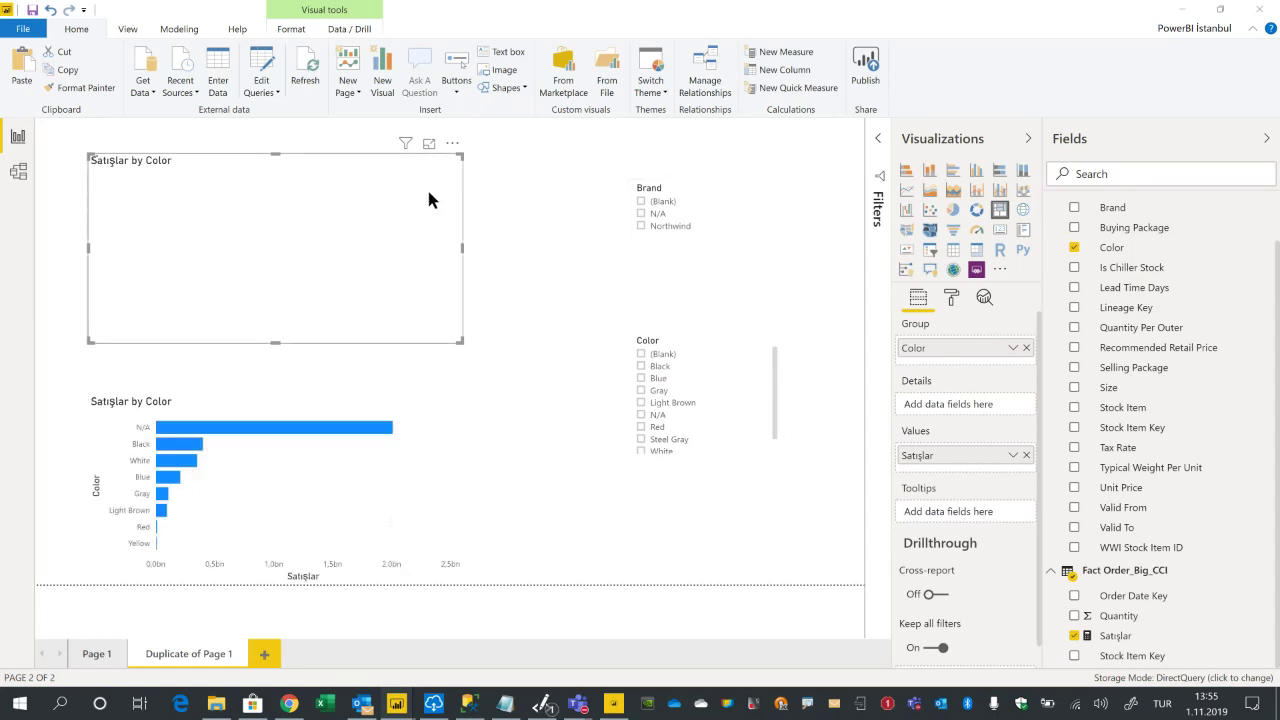
# Save the report as Meetup in the C:\Meetup folder, replacing the existing file.
pyautogui.click(31, 14)
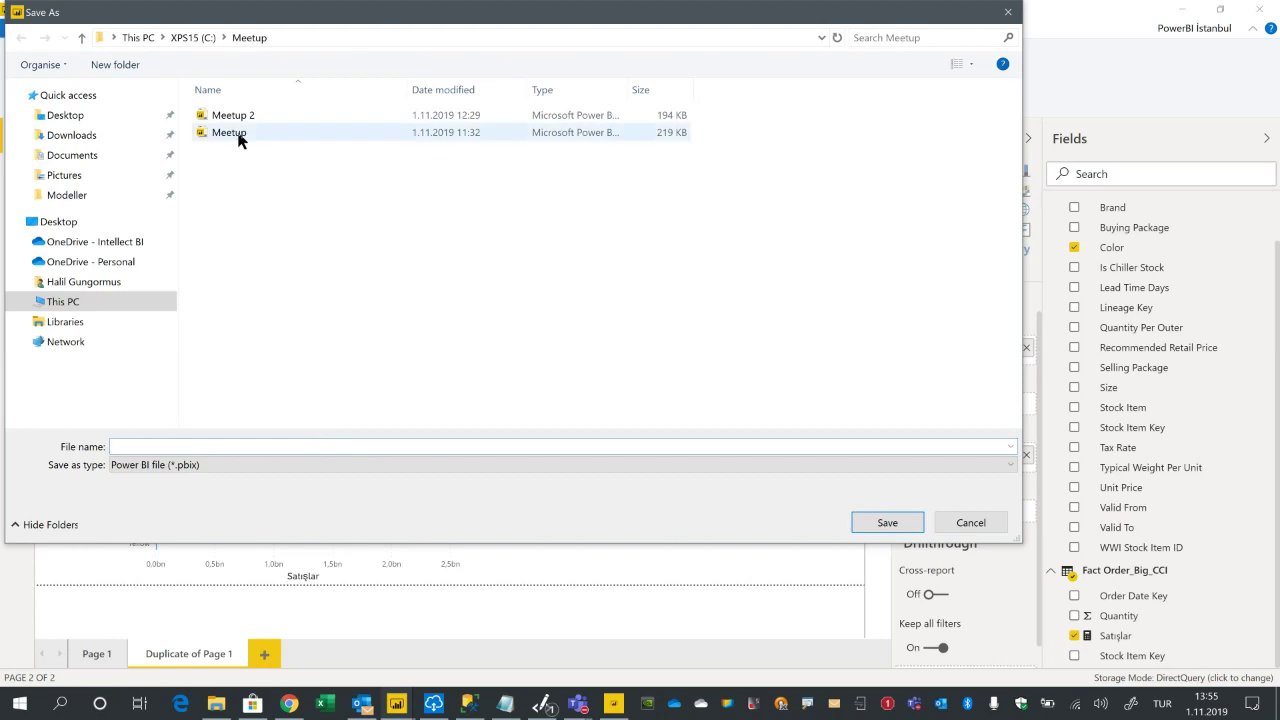
pyautogui.click(238, 133)
pyautogui.click(887, 522)
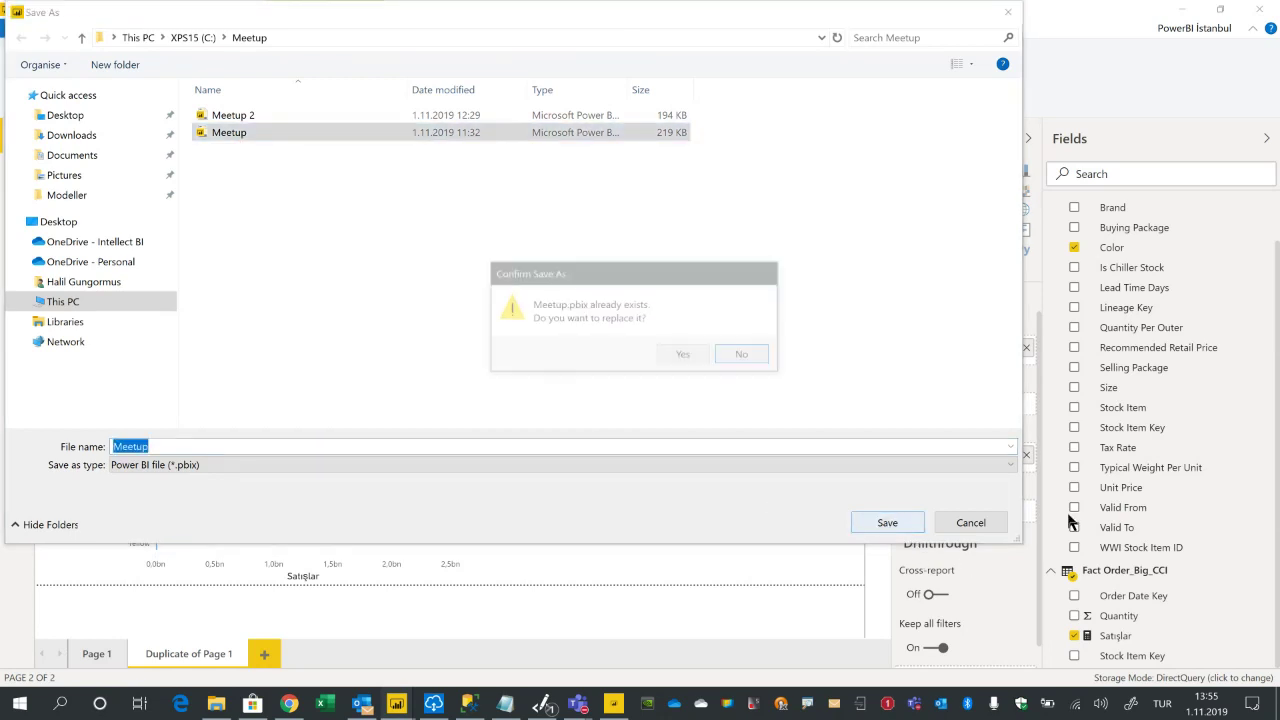
pyautogui.click(684, 354)
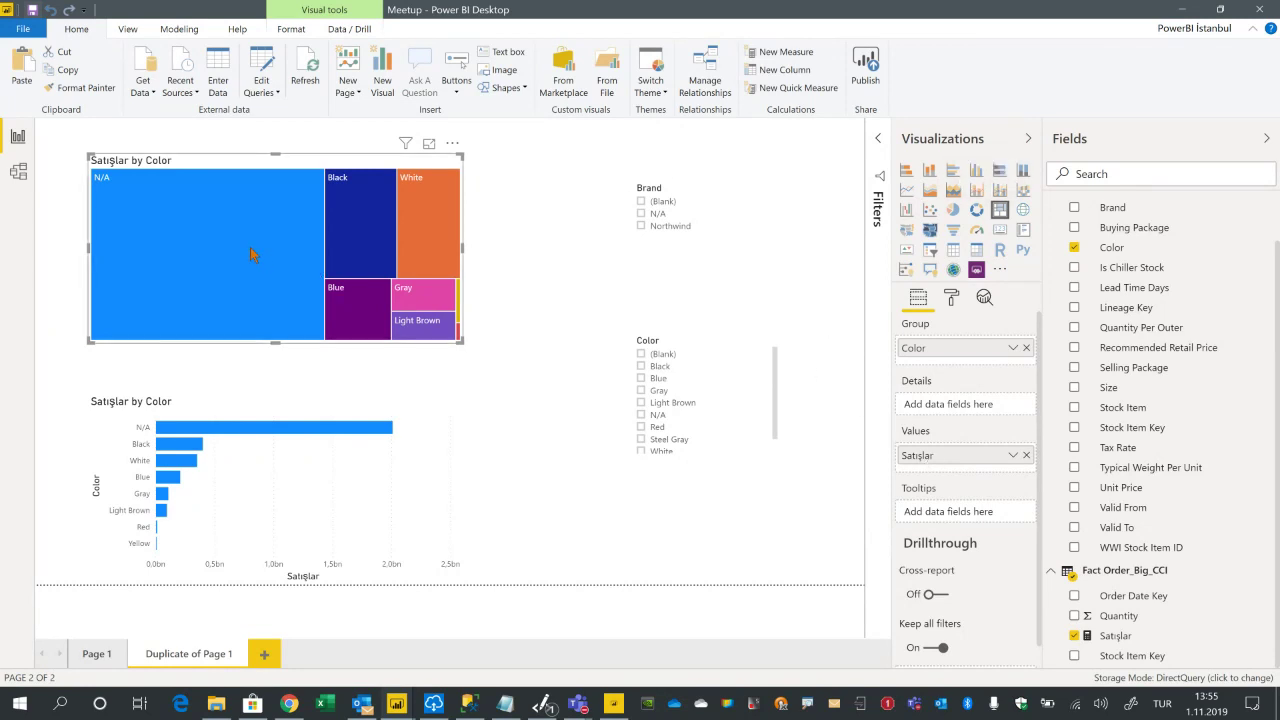
# Shift the treemap slightly to the right and narrow the Color slicer, leaving no color selected in it.
pyautogui.moveTo(349, 157); pyautogui.dragTo(382, 163)
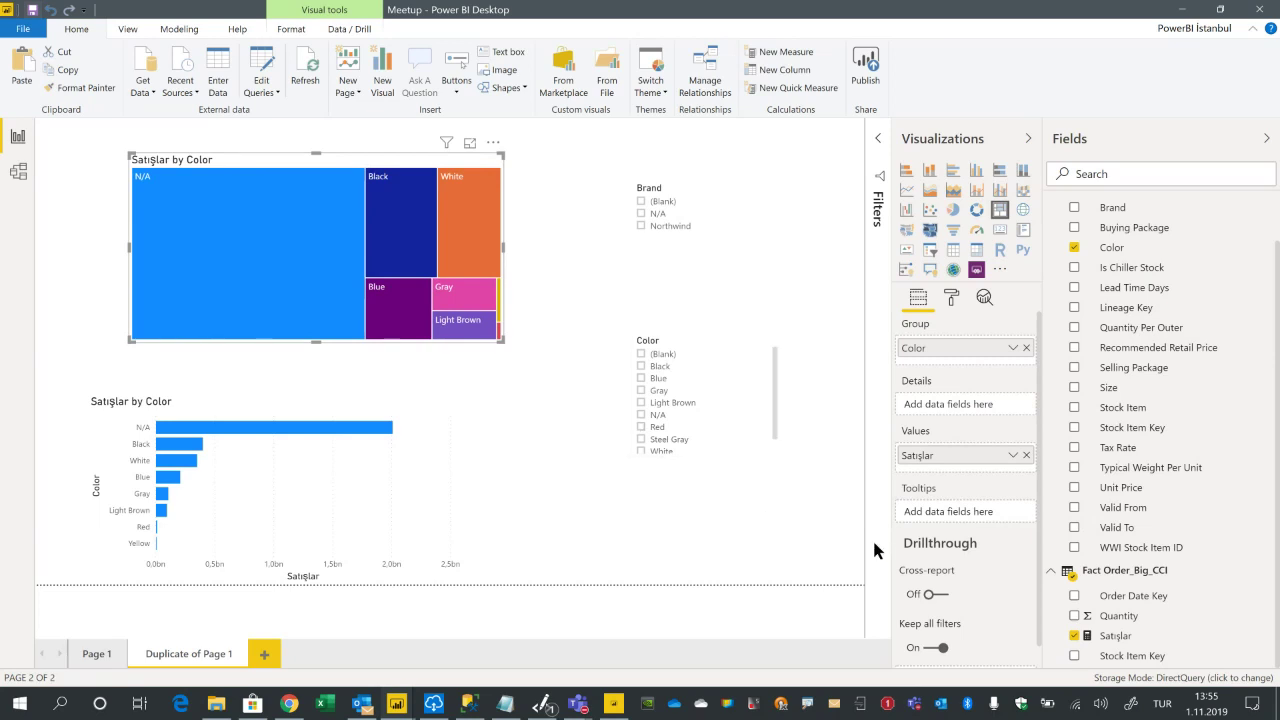
pyautogui.click(771, 423)
pyautogui.moveTo(777, 457); pyautogui.dragTo(713, 465)
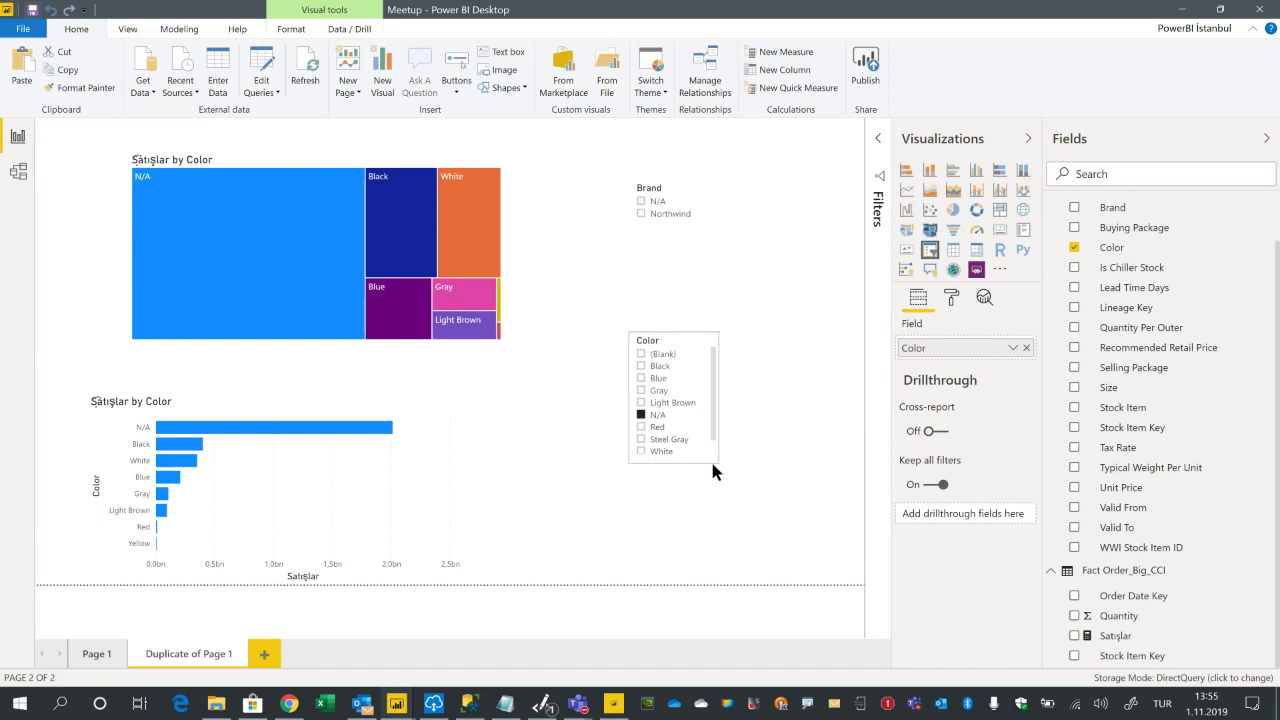
pyautogui.click(642, 414)
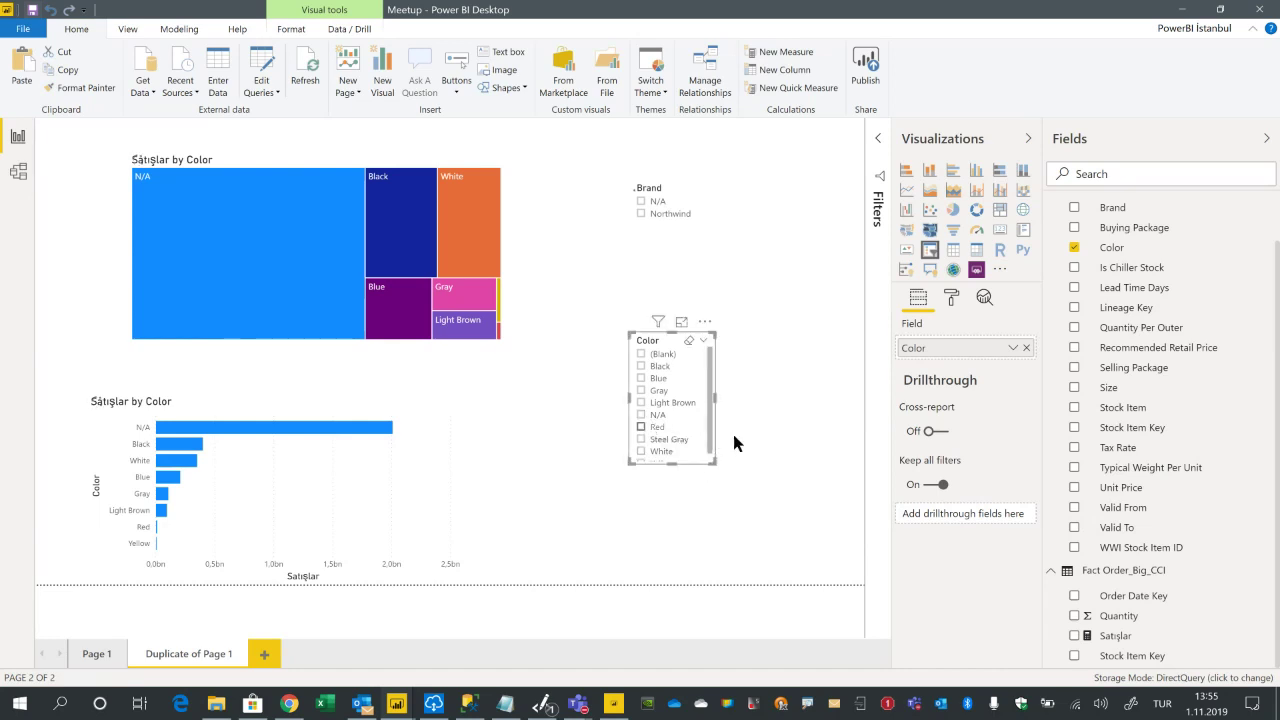
pyautogui.click(824, 272)
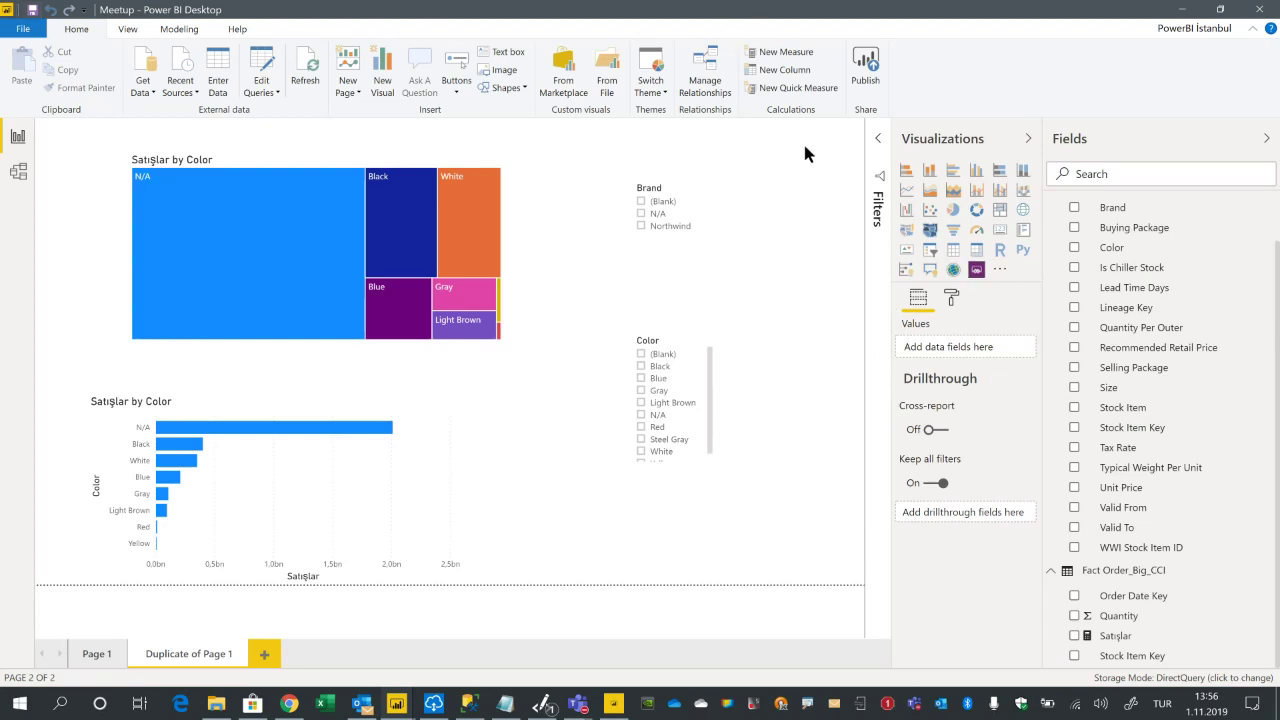
# Turn on page refresh for the duplicated page and set its duration to 10 seconds, widening the formatting pane to read the settings.
pyautogui.click(951, 300)
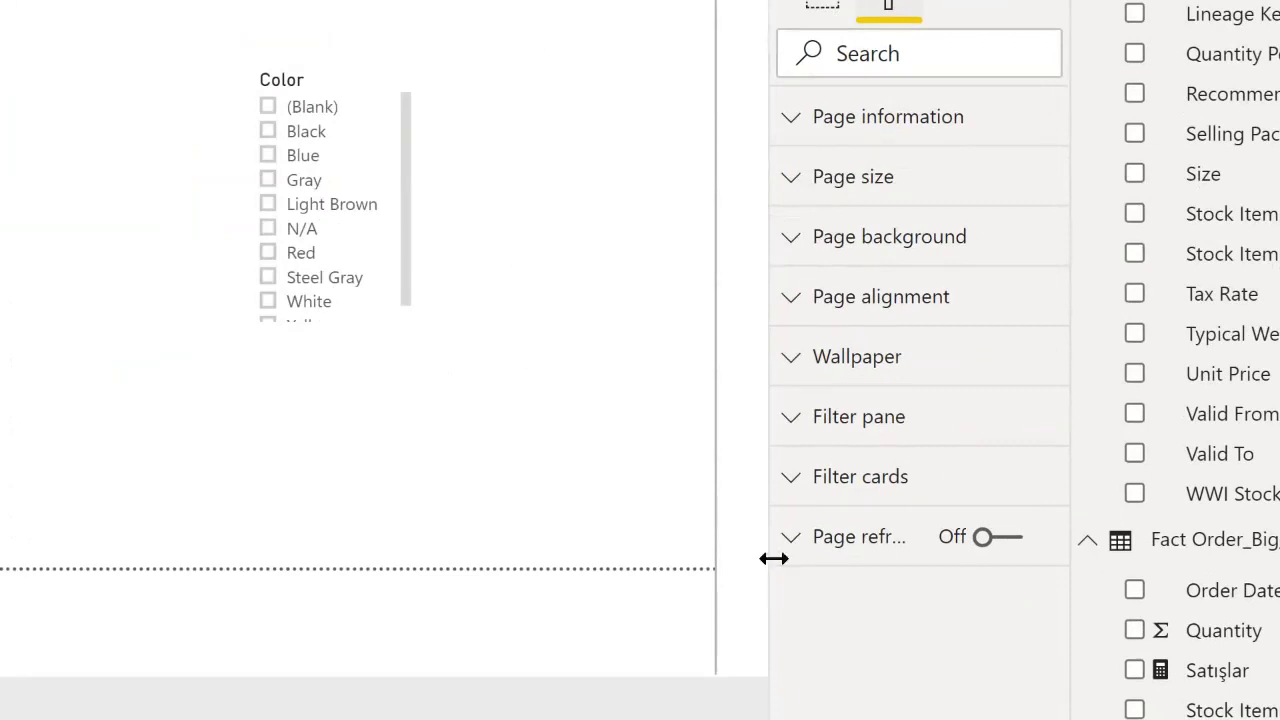
pyautogui.moveTo(769, 449); pyautogui.dragTo(666, 432)
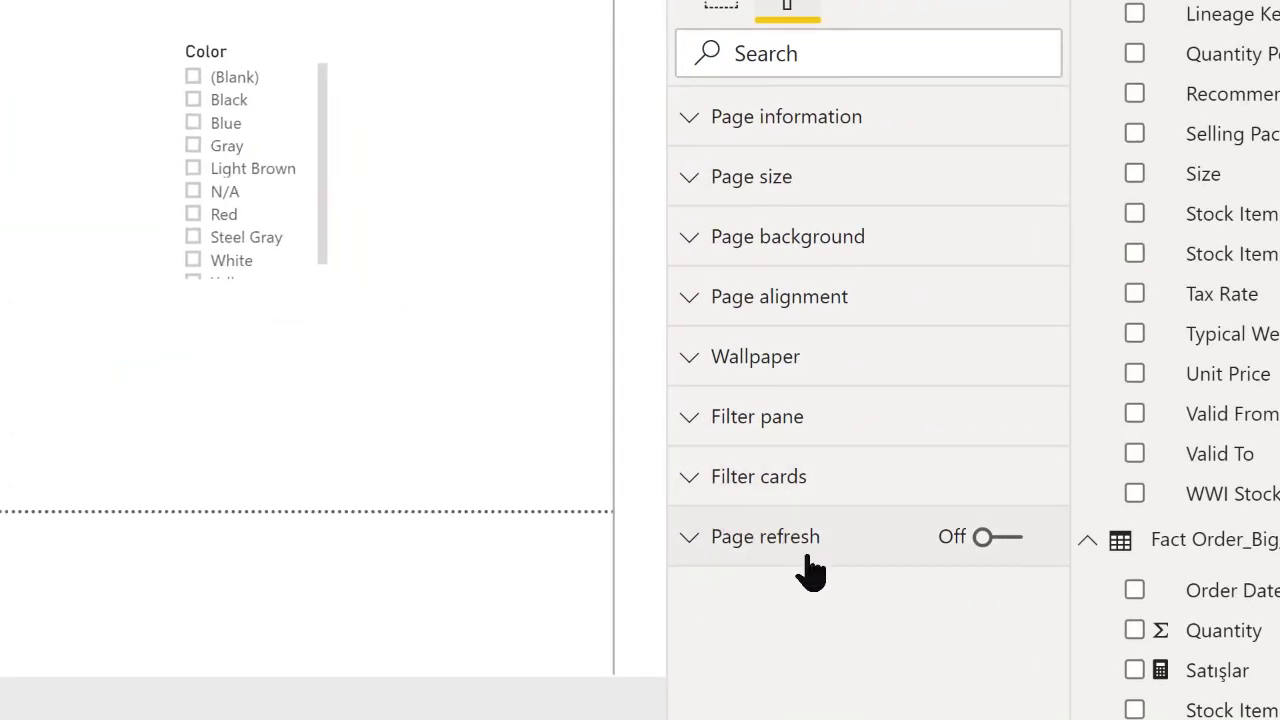
pyautogui.click(1000, 545)
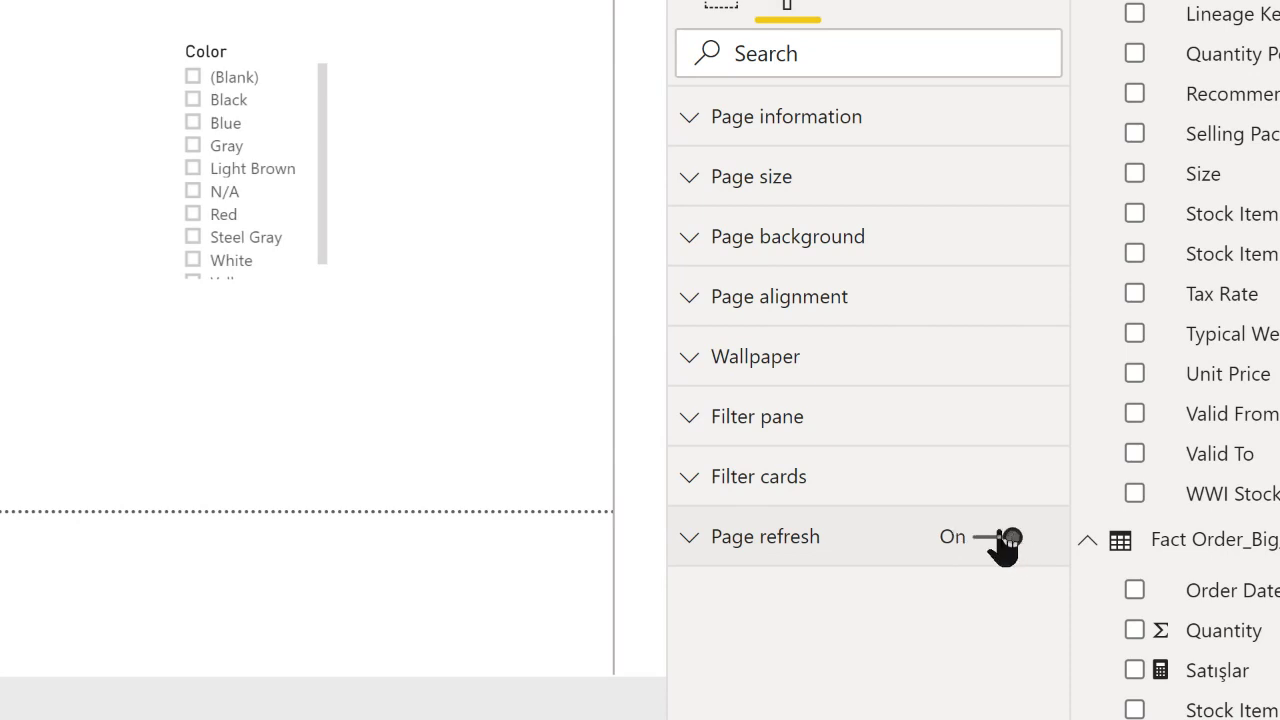
pyautogui.click(711, 538)
pyautogui.scroll(-1, 830, 500)
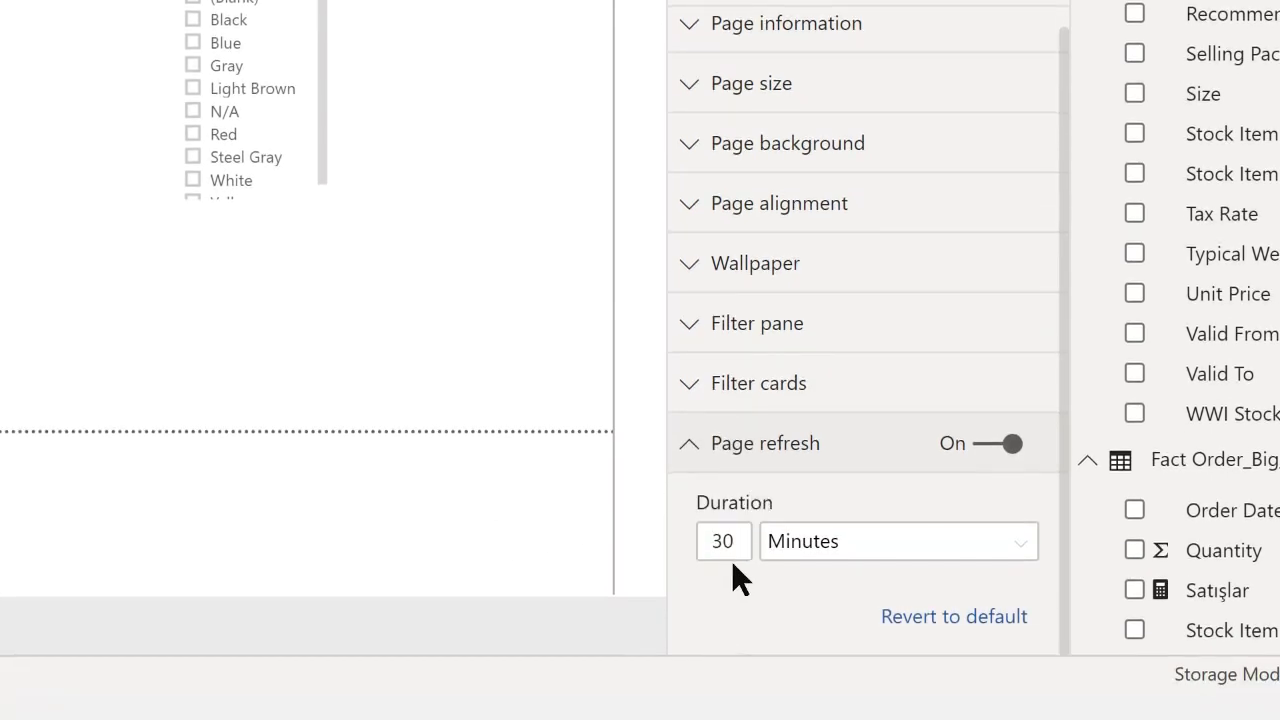
pyautogui.doubleClick(734, 540)
pyautogui.write('10')
pyautogui.click(895, 548)
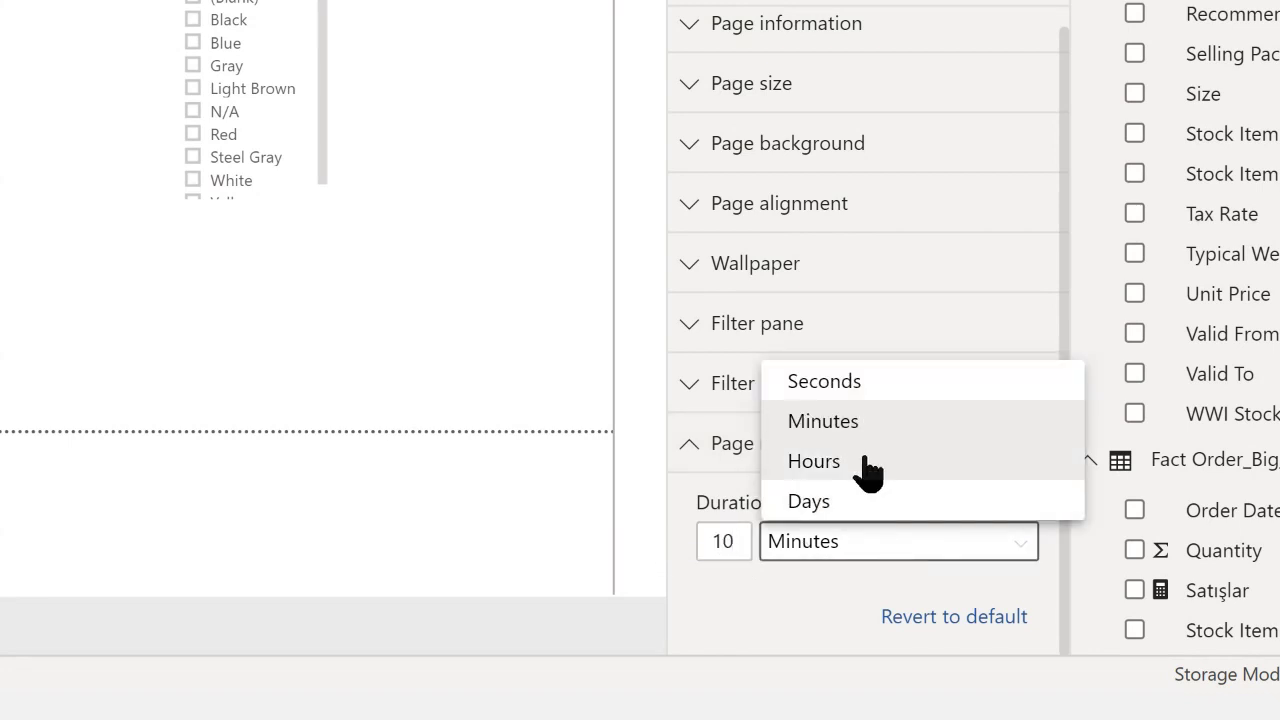
pyautogui.click(882, 385)
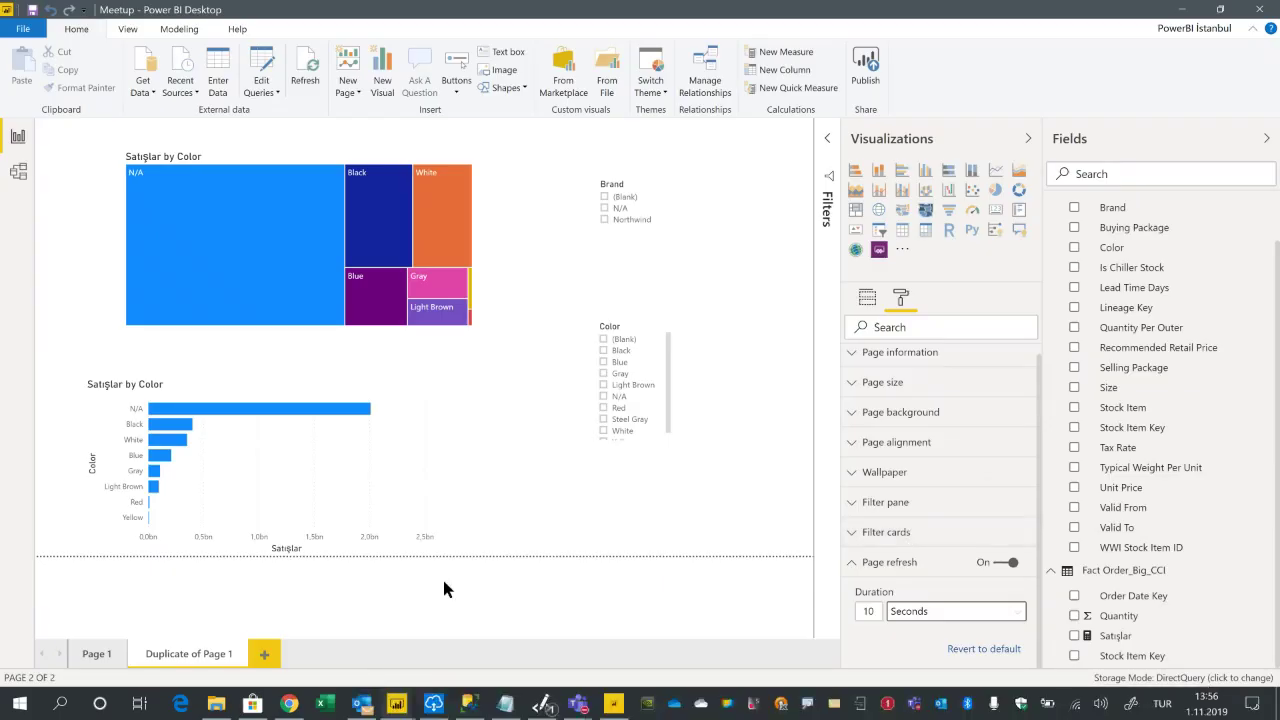
# Compare the page refresh settings of Page 1 with those of Duplicate of Page 1.
pyautogui.click(103, 656)
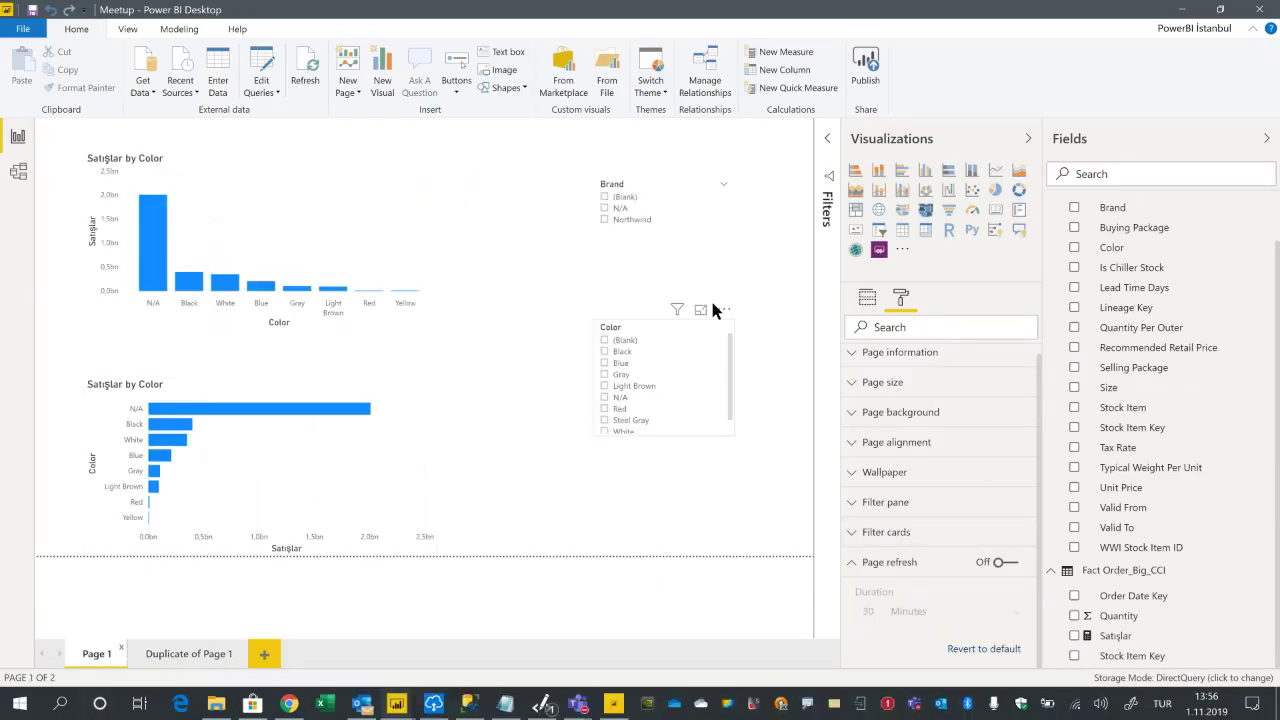
pyautogui.click(180, 656)
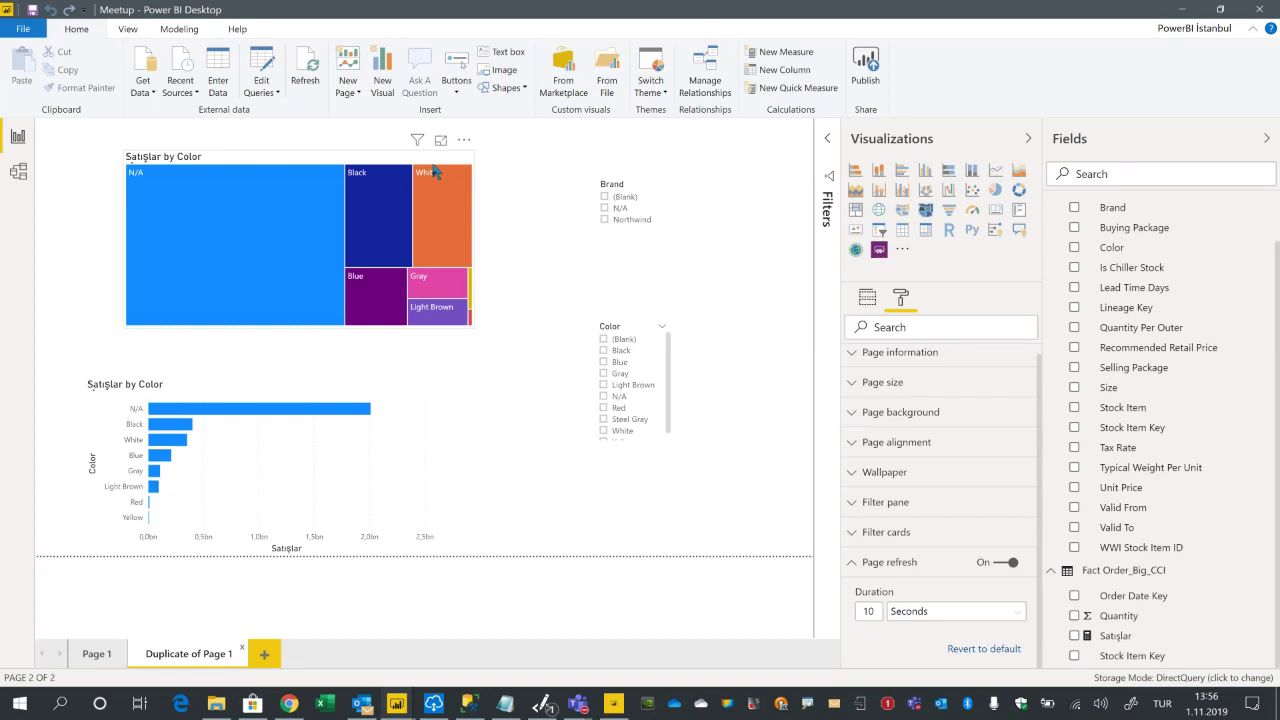
pyautogui.moveTo(280, 202)
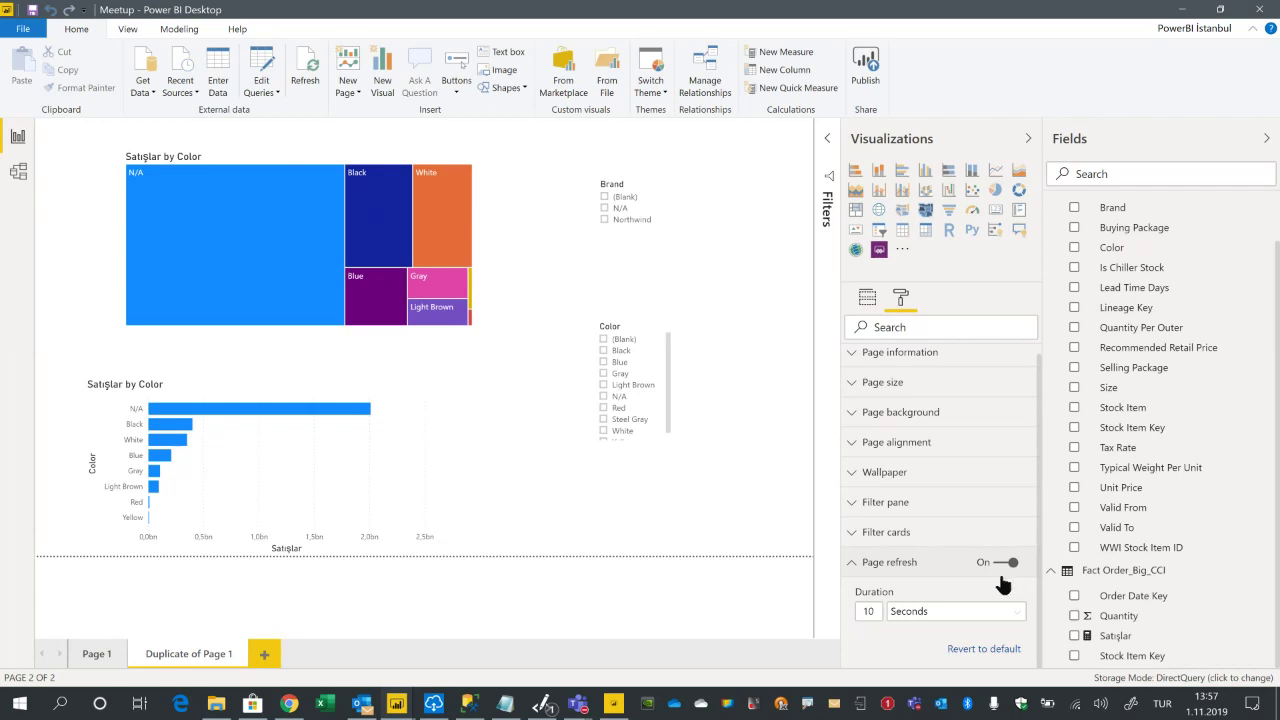
# Set the duplicated page's refresh duration unit to Minutes, keeping the interval at 10.
pyautogui.click(958, 613)
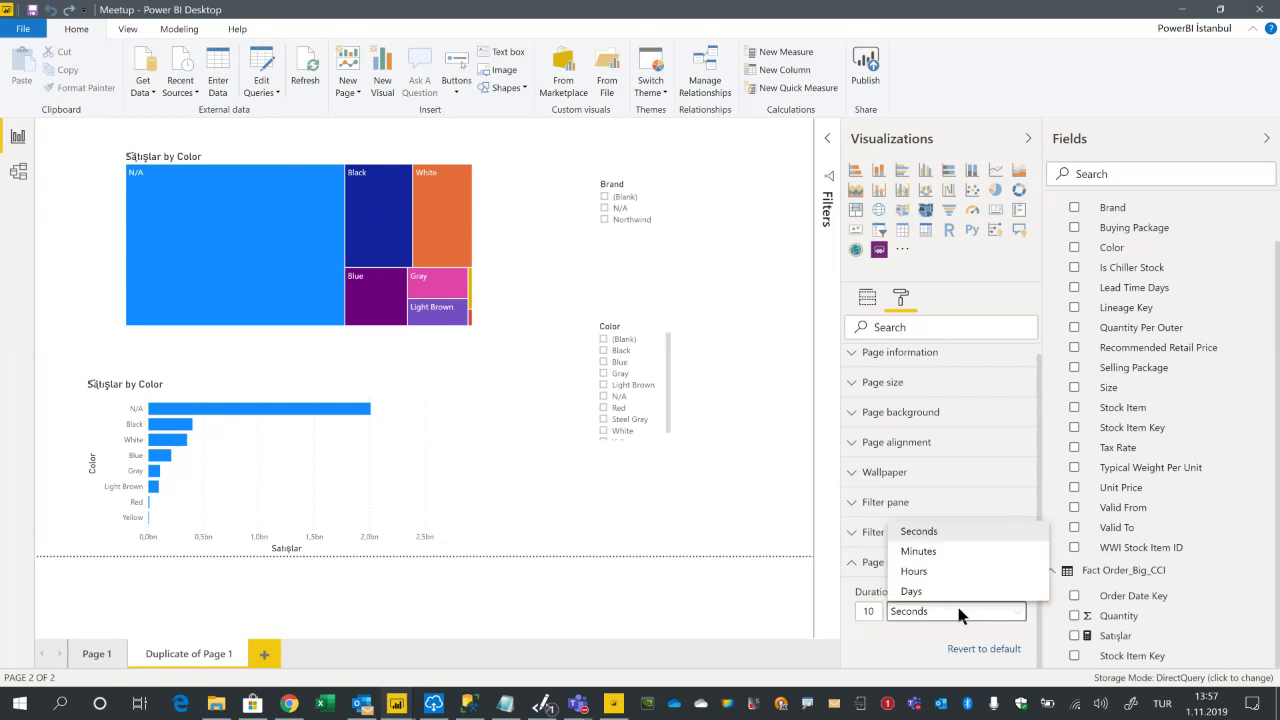
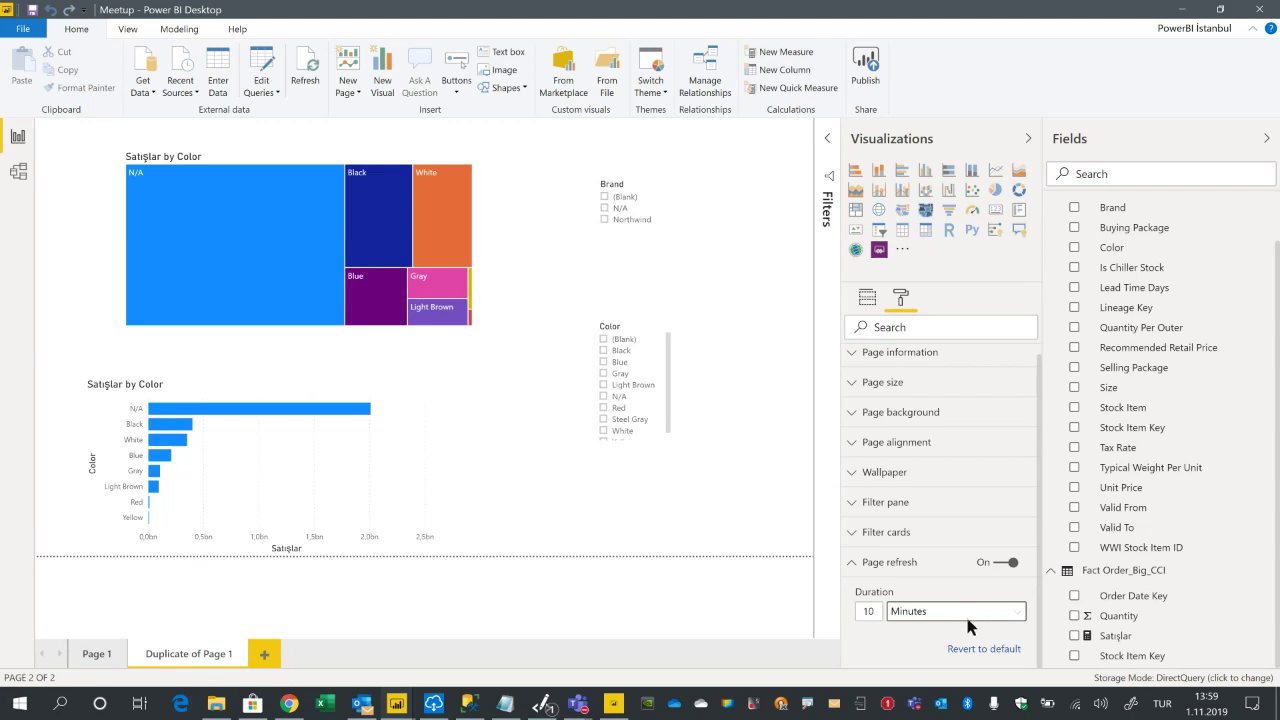
pyautogui.click(971, 614)
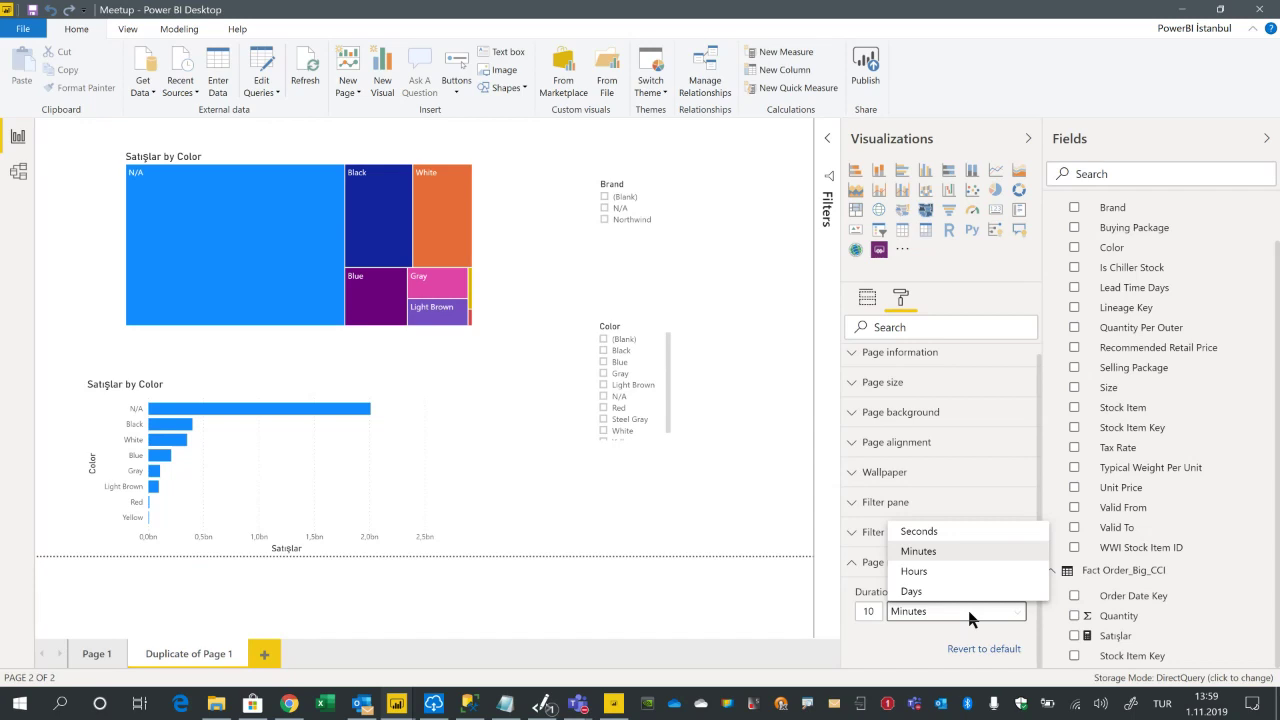
pyautogui.click(930, 553)
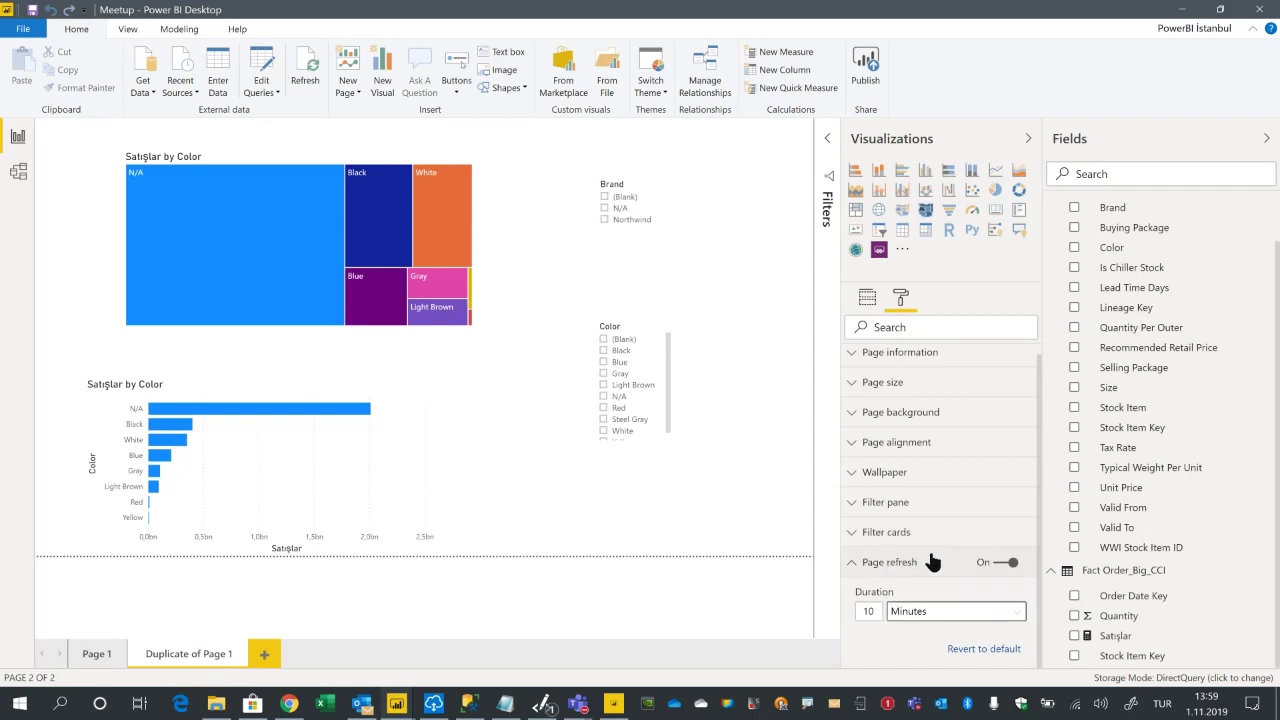
pyautogui.doubleClick(870, 610)
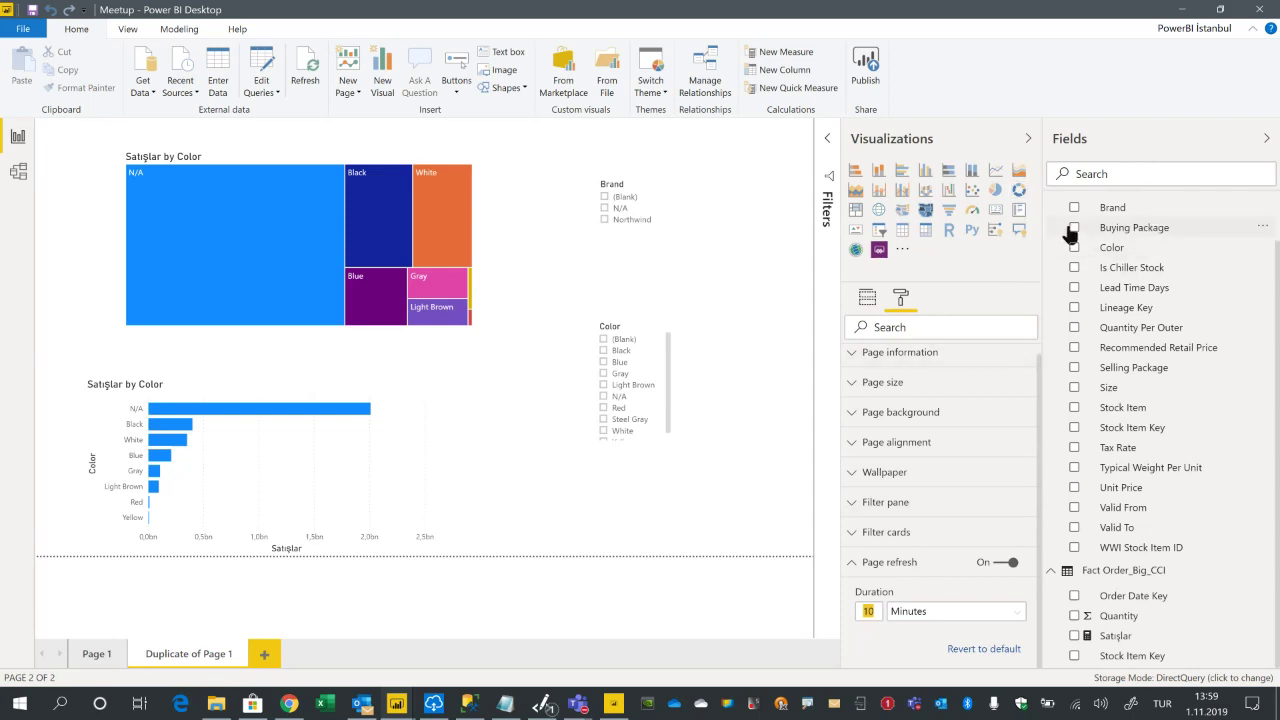
# View the report canvas enlarged with the side panes and ribbon collapsed, and restore the ribbon, Filters and Visualizations.
pyautogui.click(1267, 143)
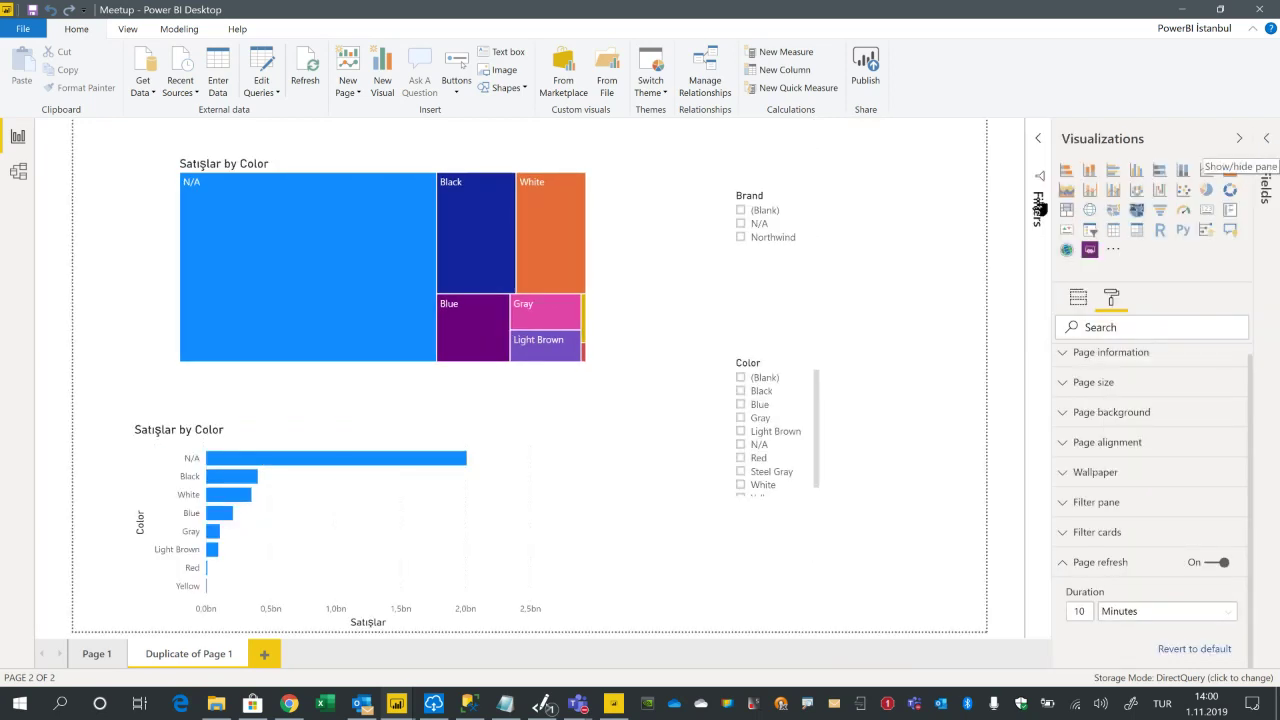
pyautogui.click(1238, 140)
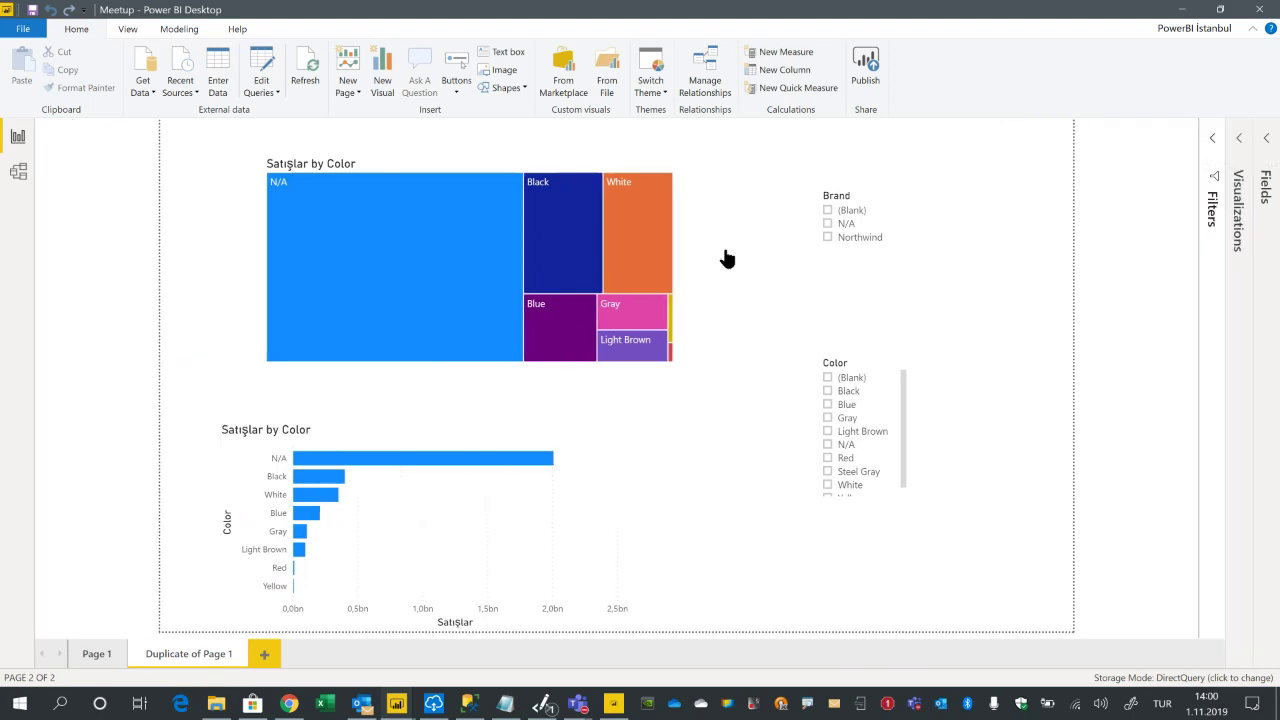
pyautogui.click(1253, 29)
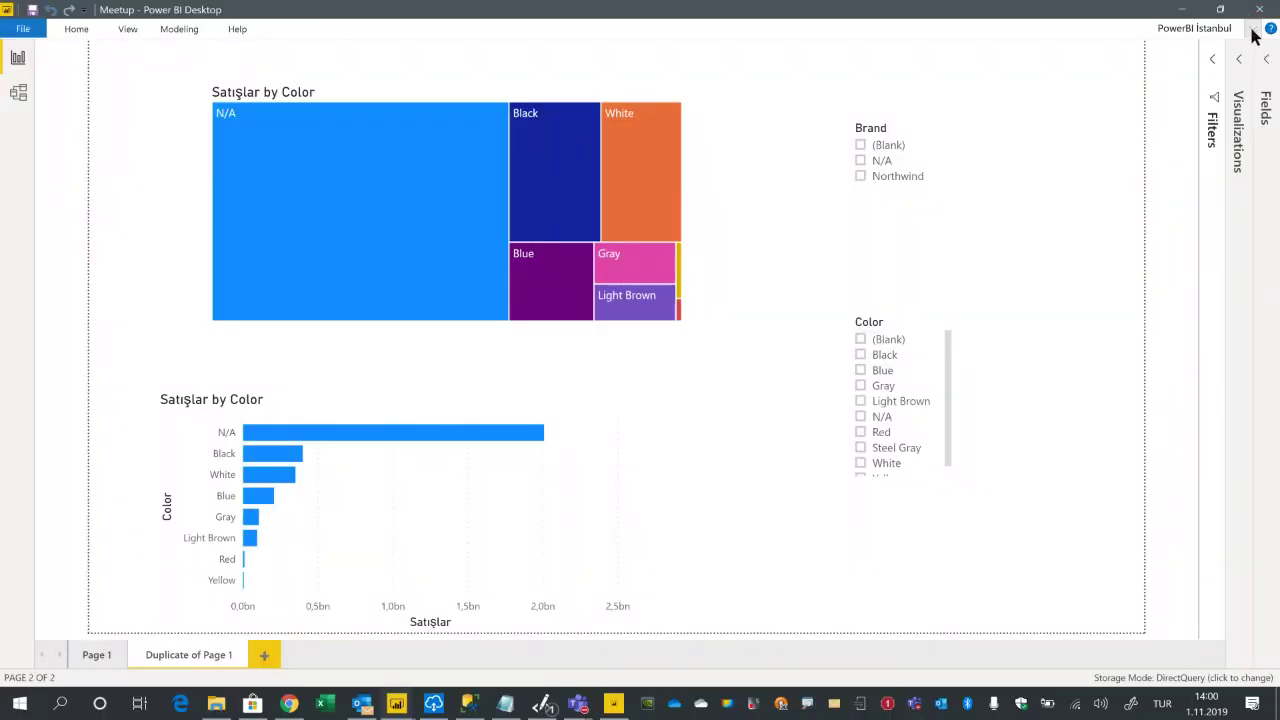
pyautogui.click(1213, 138)
pyautogui.click(1240, 138)
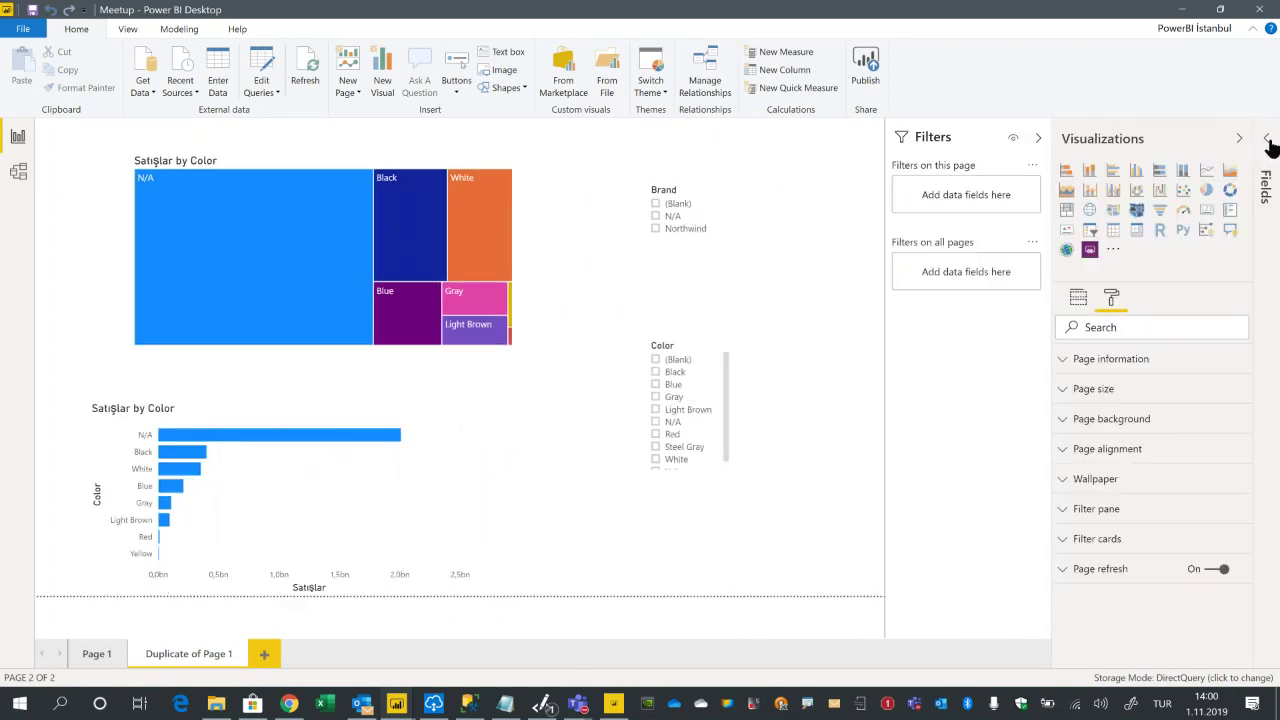
# Restore the Fields pane, save the Meetup report and publish it to the PowerBI Türkiye workspace.
pyautogui.click(1266, 138)
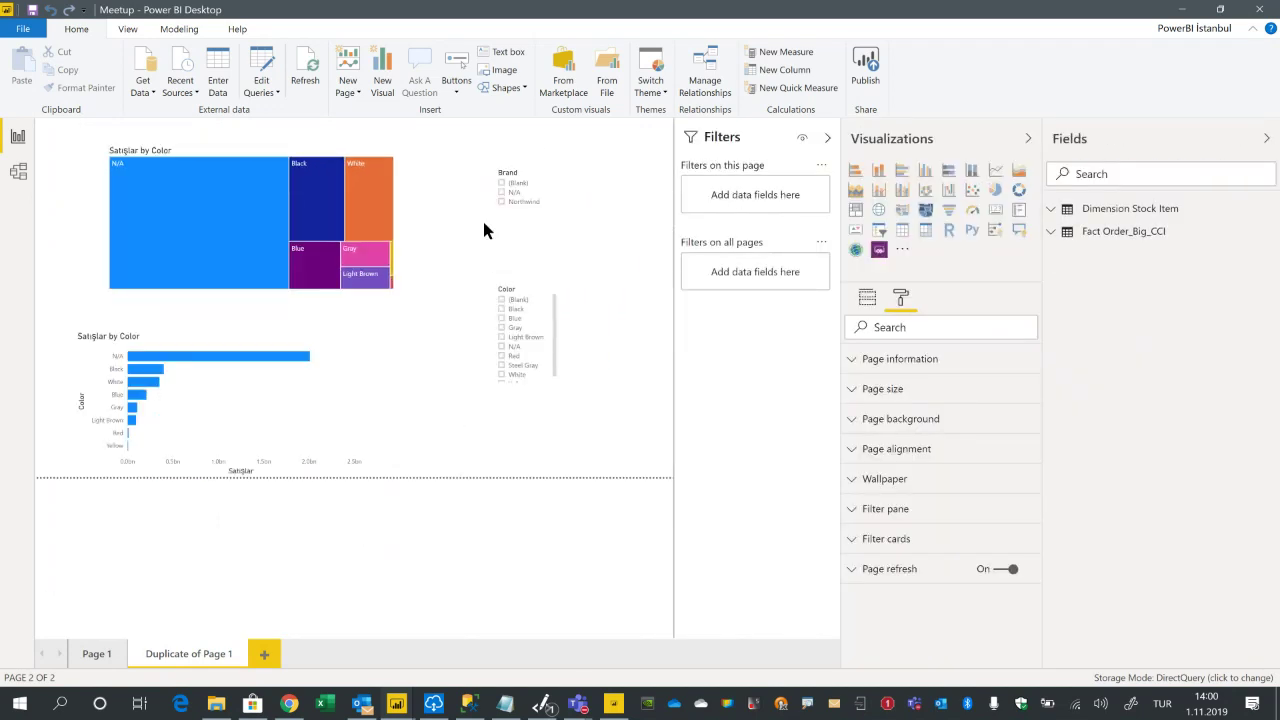
pyautogui.moveTo(165, 295)
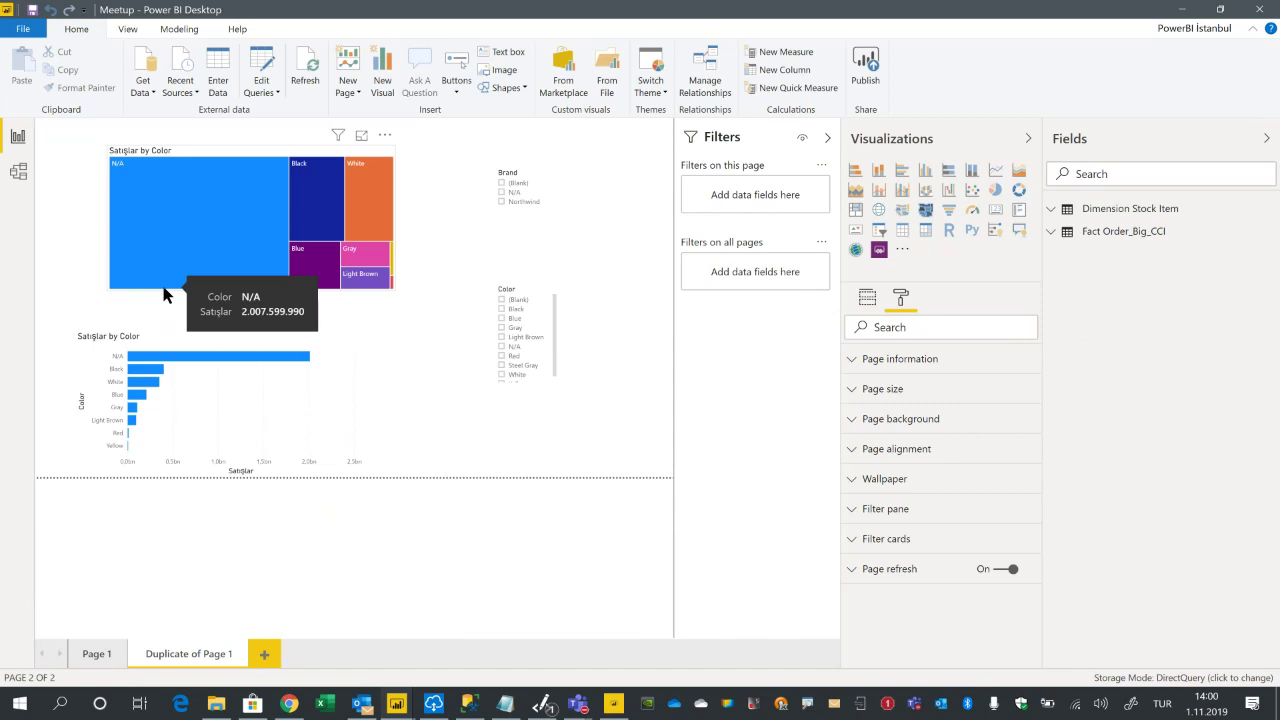
pyautogui.click(868, 80)
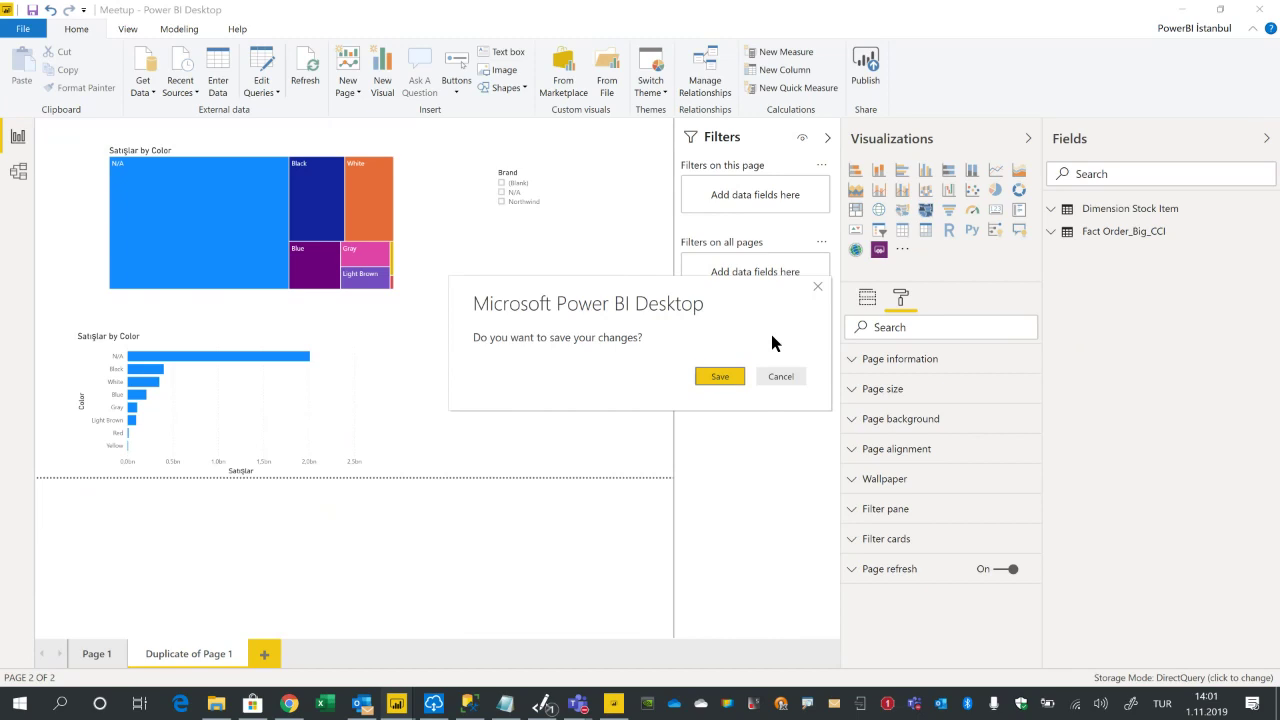
pyautogui.click(731, 378)
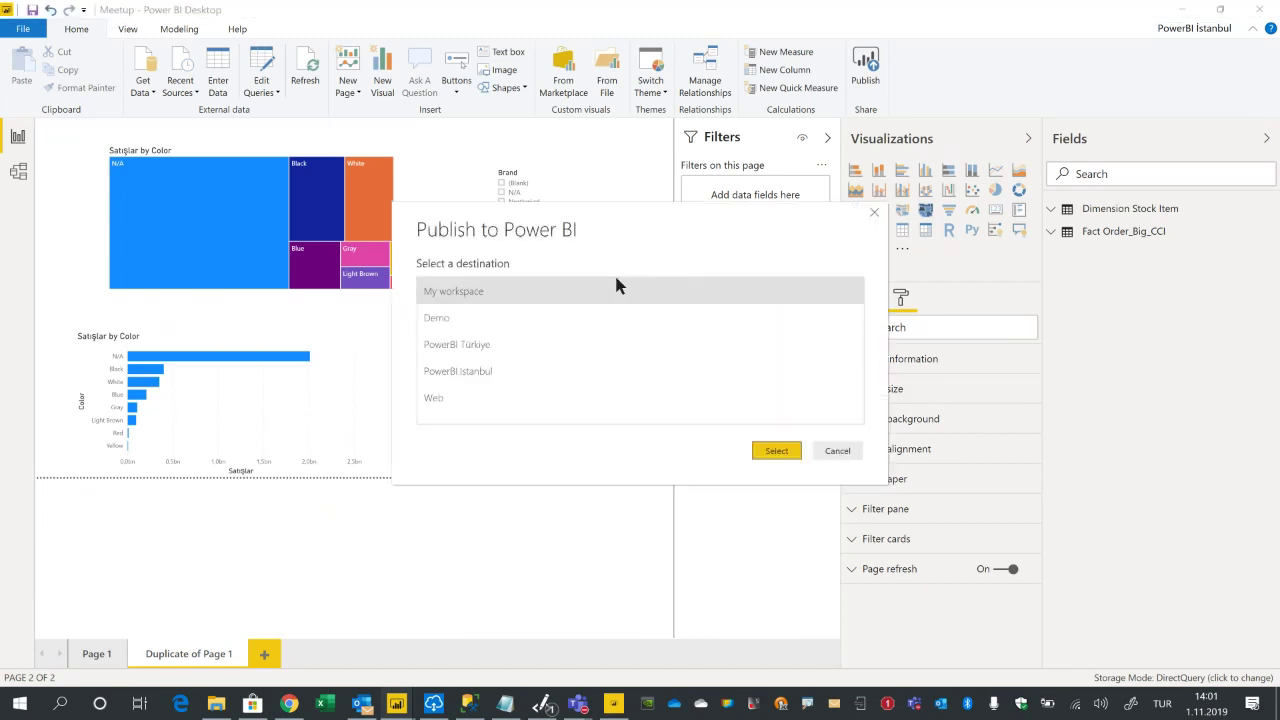
pyautogui.click(478, 344)
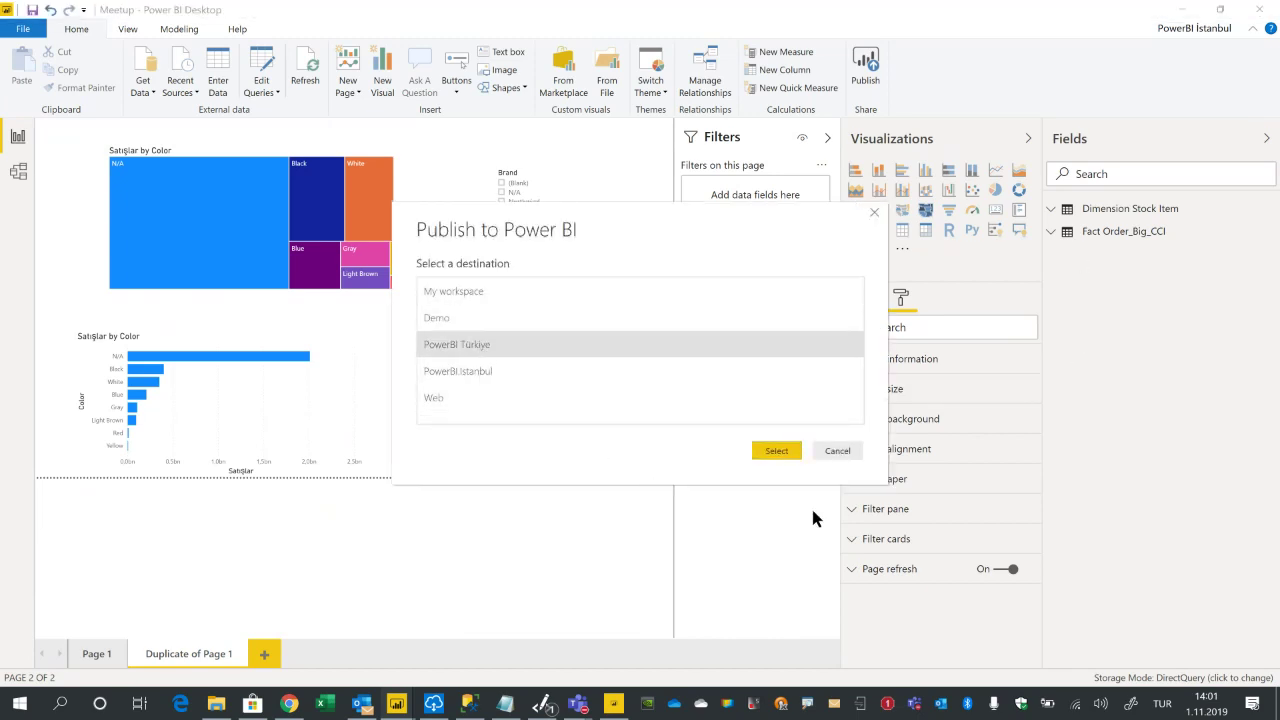
pyautogui.click(776, 452)
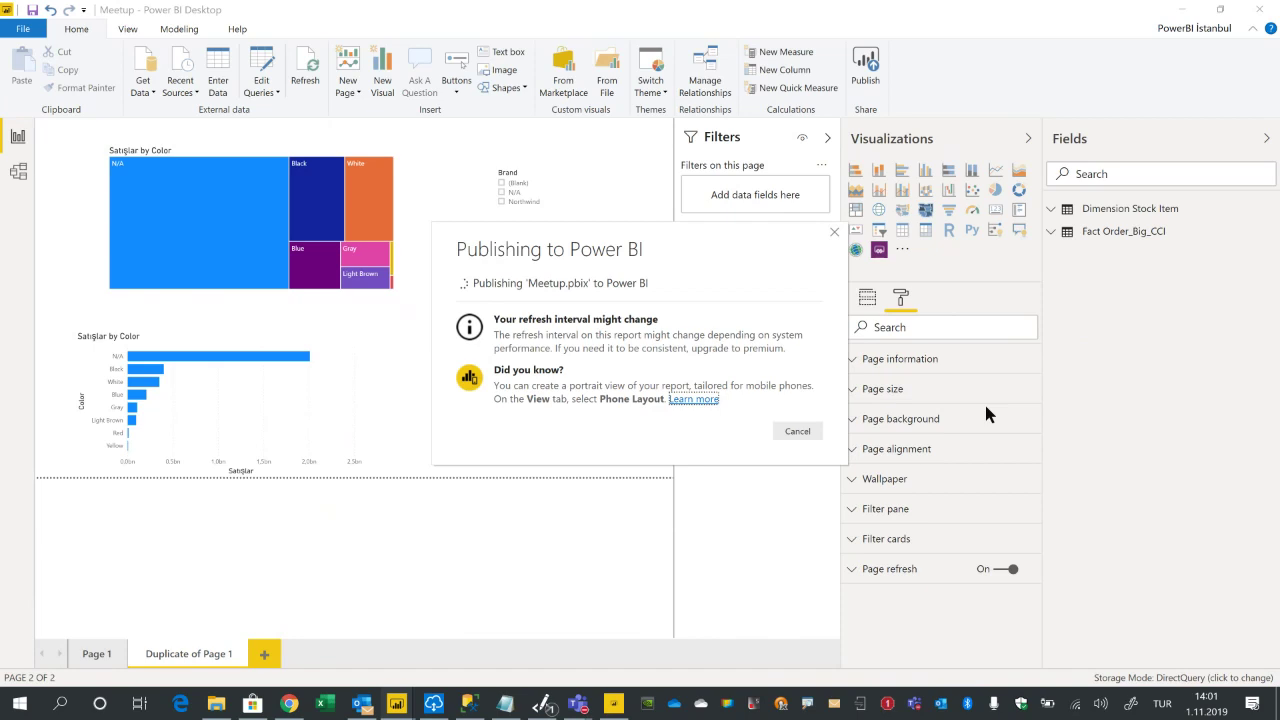
pyautogui.click(800, 456)
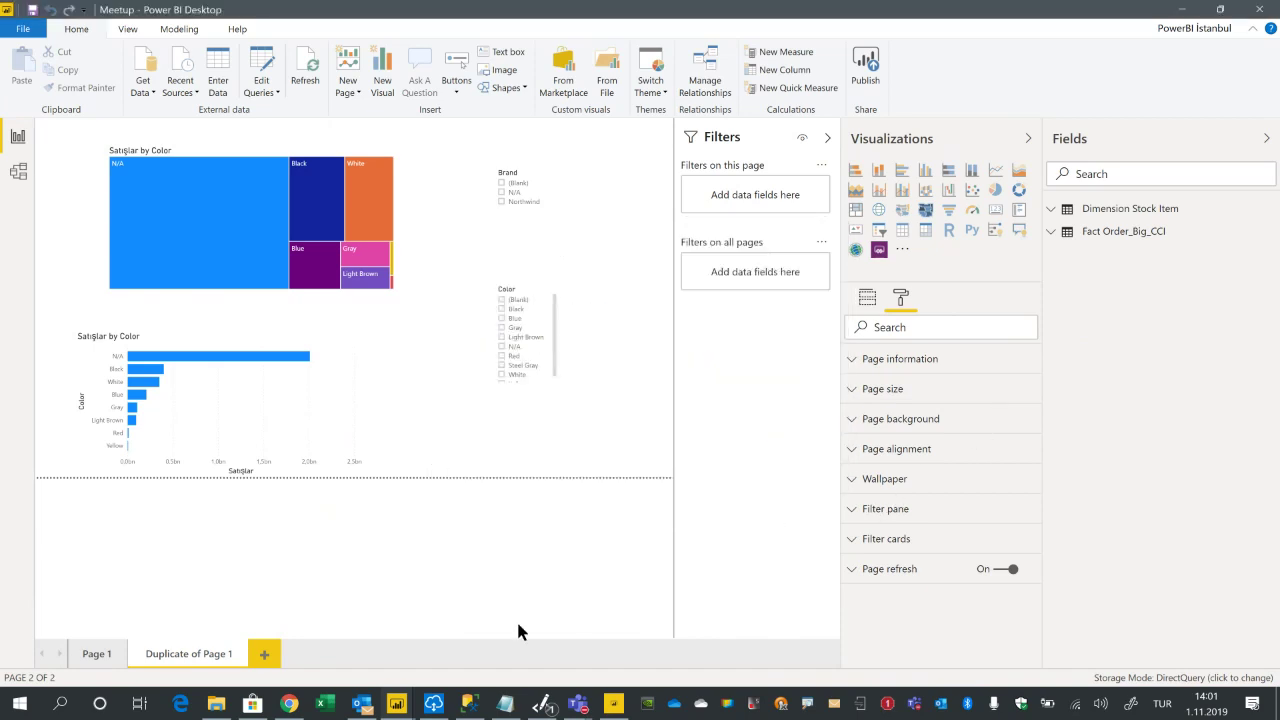
# Switch to the Power BI service in Chrome and review the XPS data source settings under the PowerBI İstanbul gateway cluster.
pyautogui.click(289, 703)
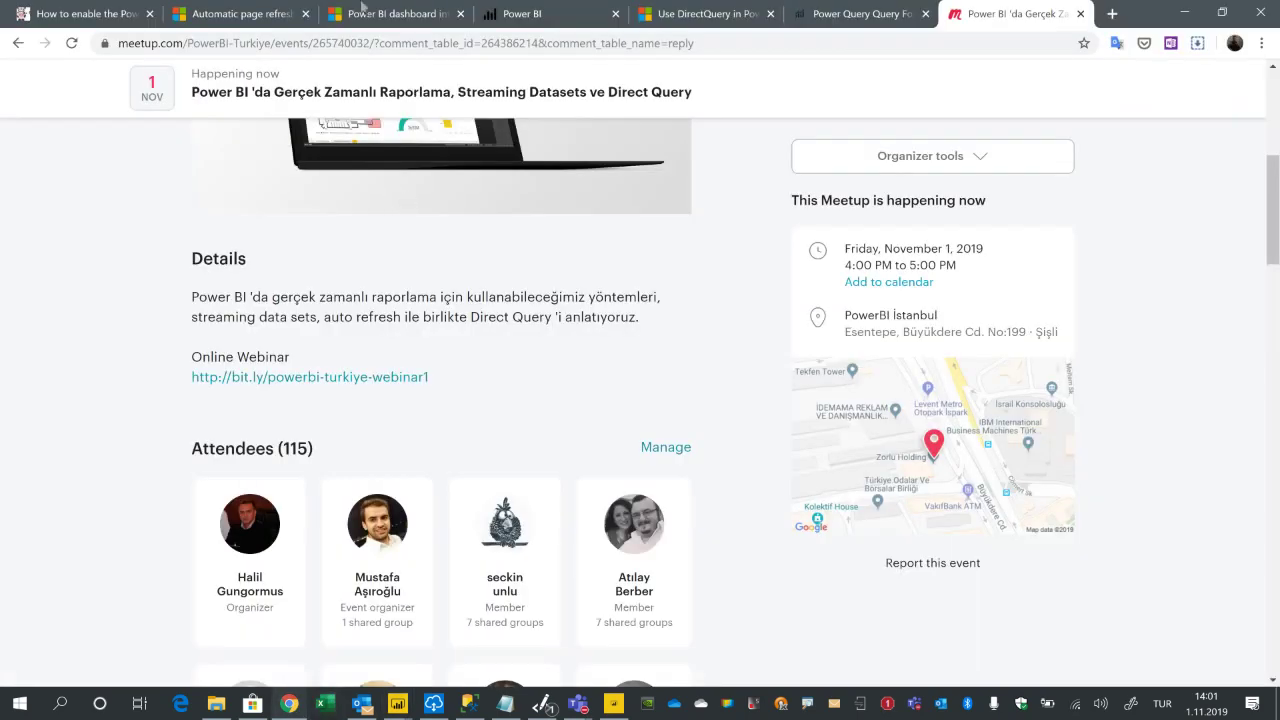
pyautogui.click(862, 16)
pyautogui.click(530, 14)
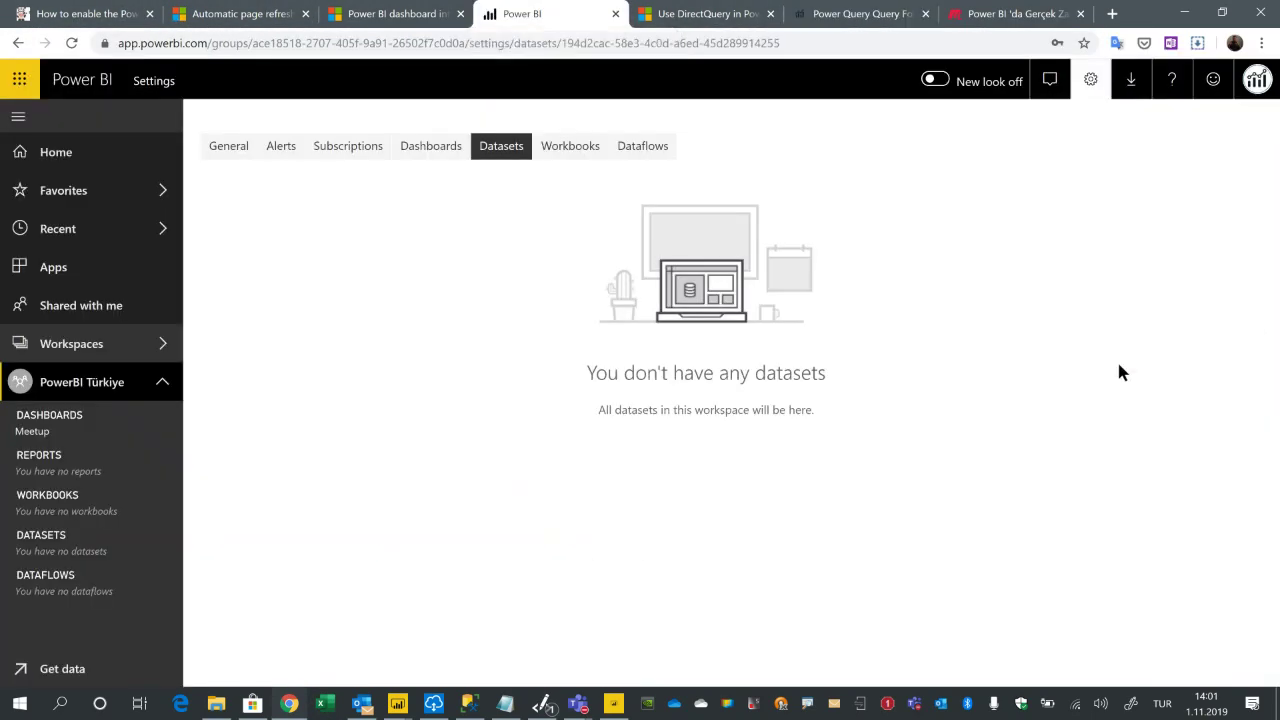
pyautogui.click(1094, 88)
pyautogui.click(1015, 251)
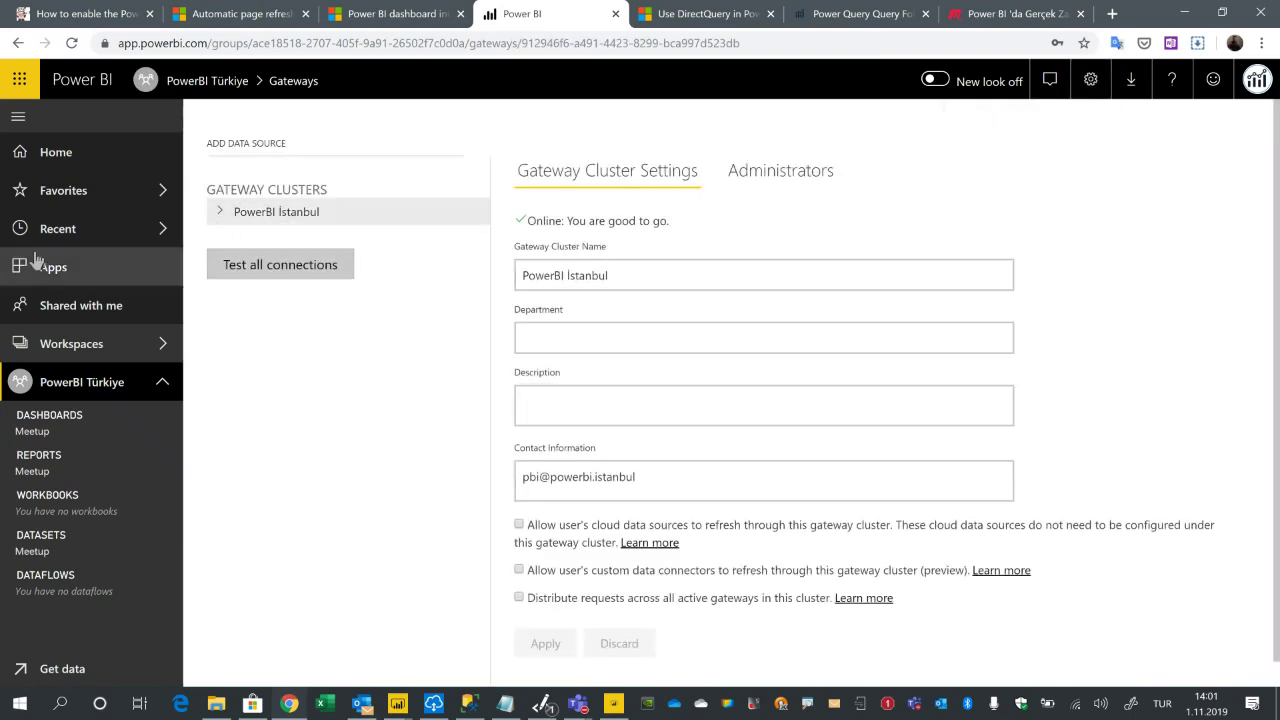
pyautogui.click(218, 212)
pyautogui.click(276, 250)
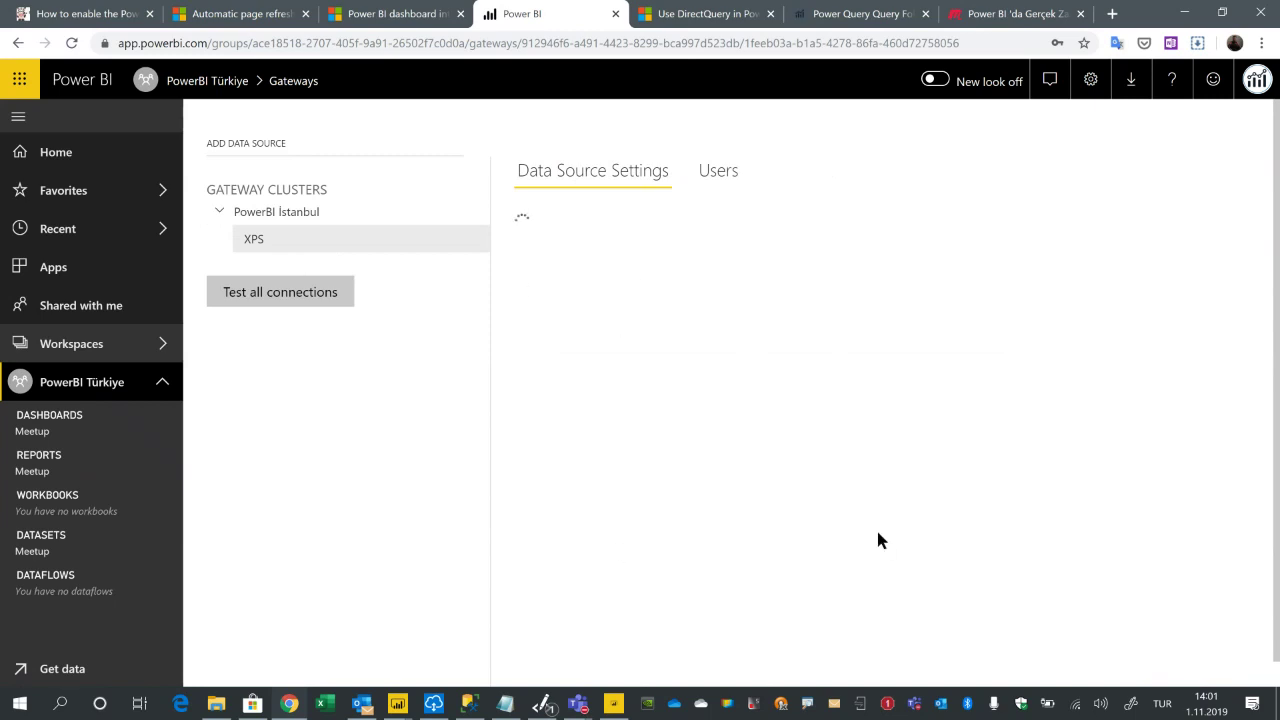
pyautogui.scroll(-2, 1220, 425)
pyautogui.scroll(2, 1200, 430)
pyautogui.scroll(-2, 1206, 458)
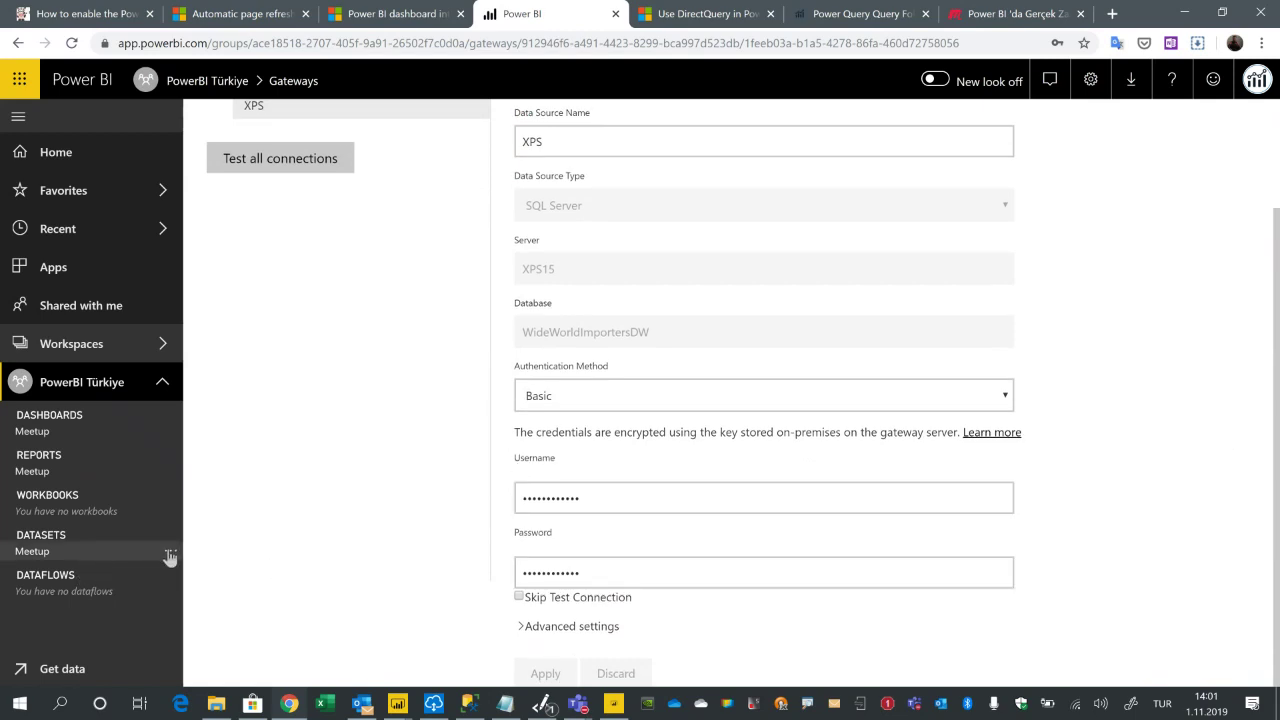
# Open the published Meetup report, view its Page 1 and check the available options for the Meetup dataset.
pyautogui.click(170, 553)
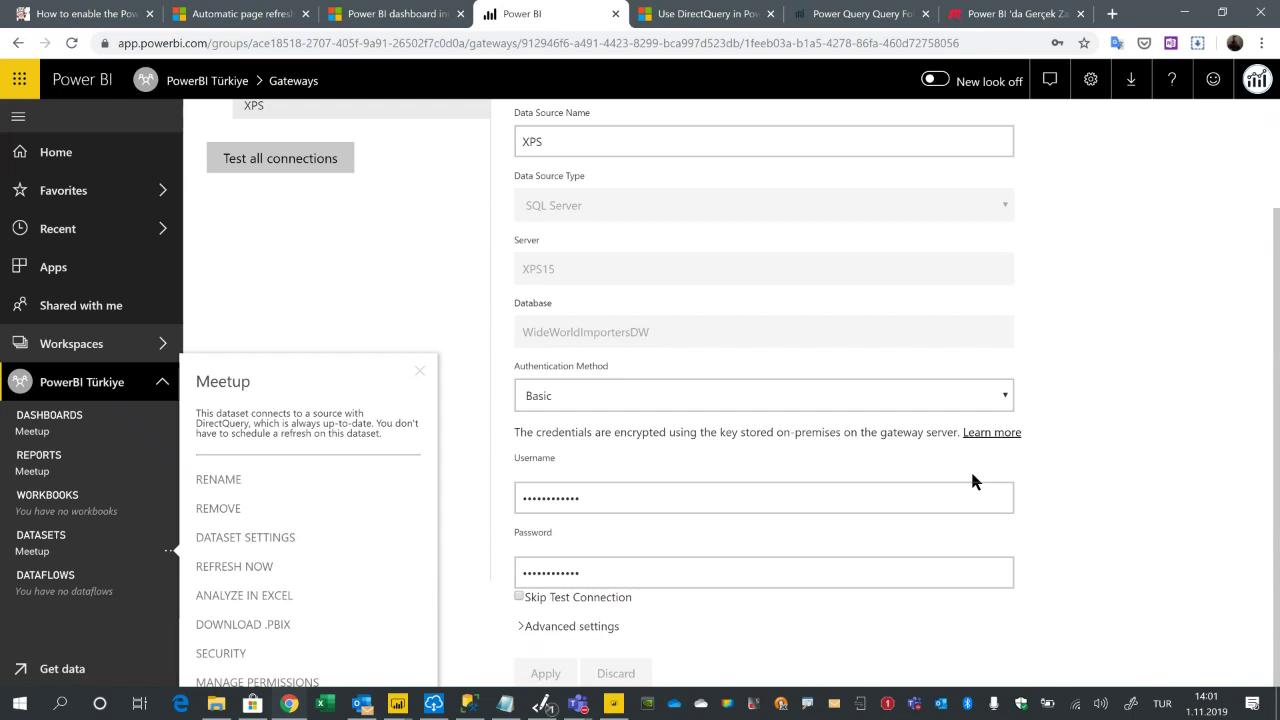
pyautogui.click(35, 470)
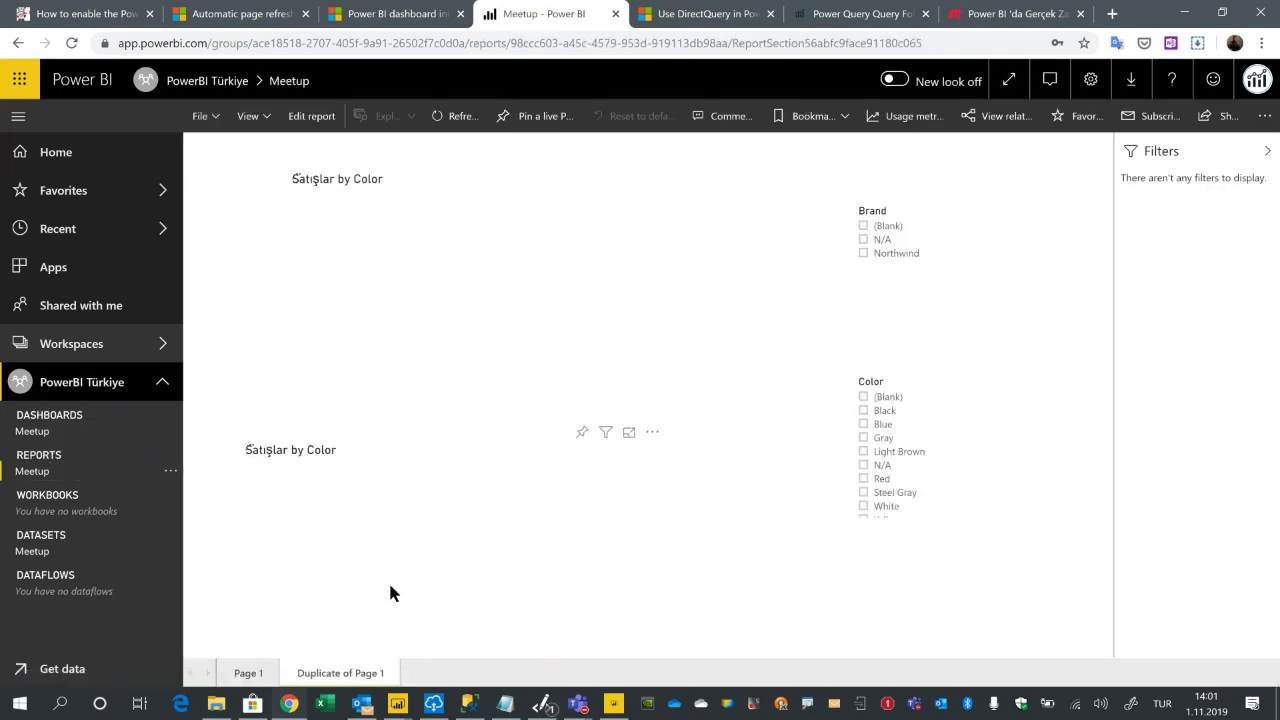
pyautogui.click(249, 675)
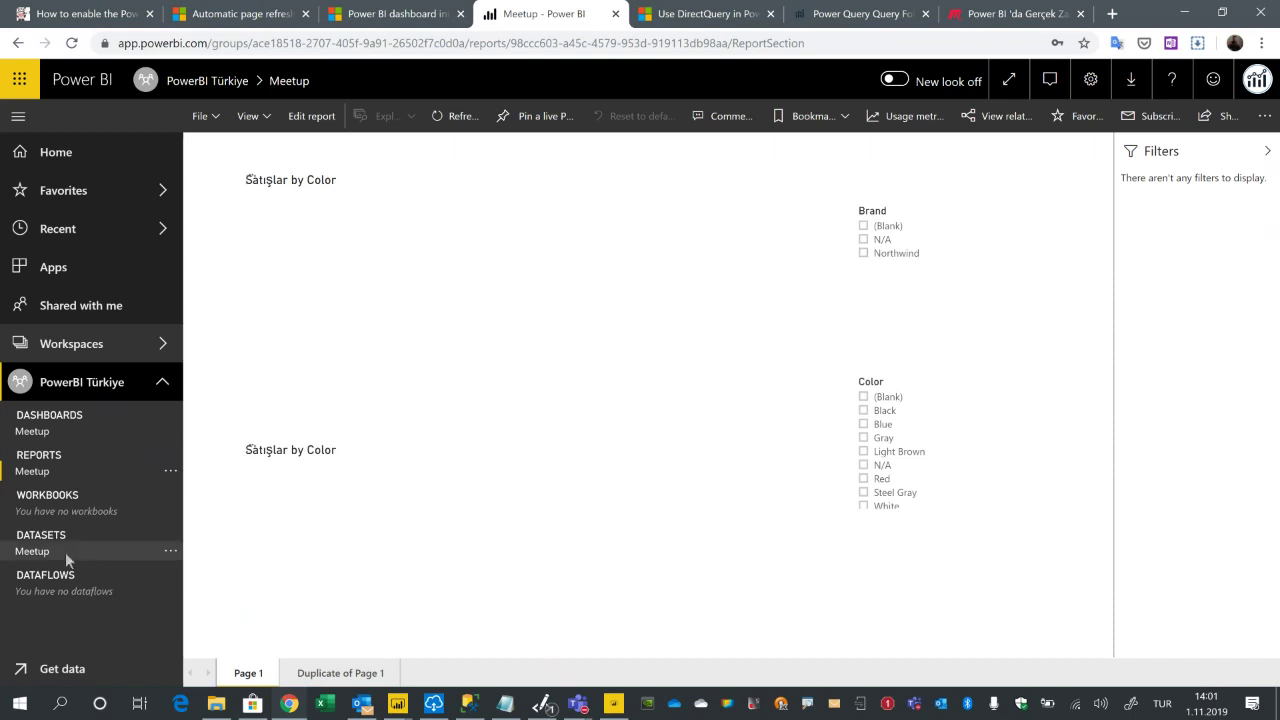
pyautogui.moveTo(173, 556)
pyautogui.click(171, 553)
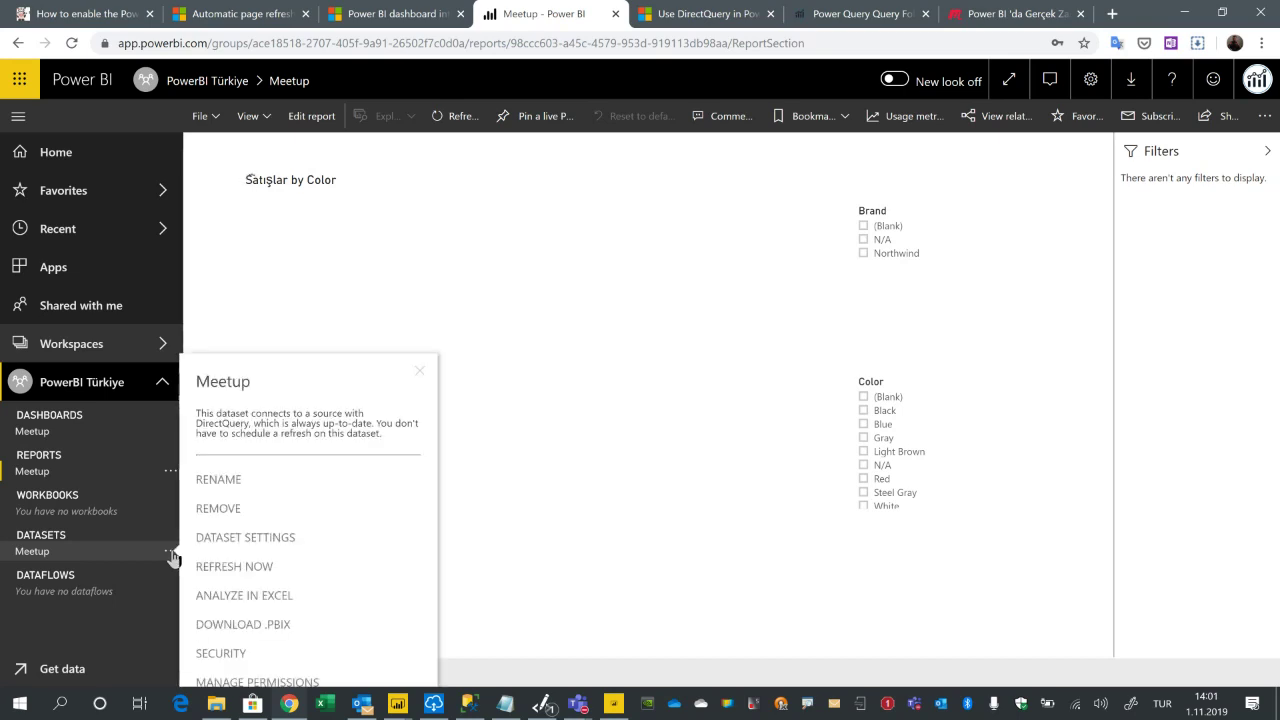
pyautogui.click(1066, 592)
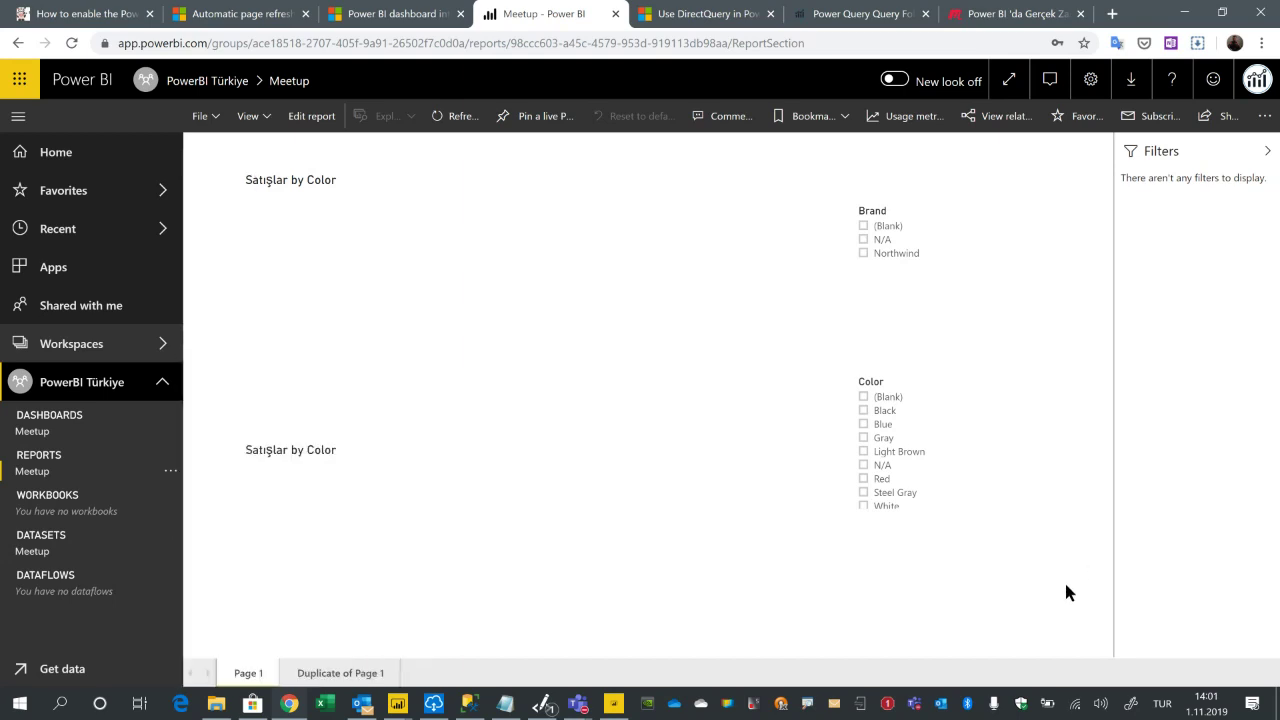
# Pin the Satışlar by Color bar chart from Duplicate of Page 1 to the existing Meetup dashboard.
pyautogui.click(32, 430)
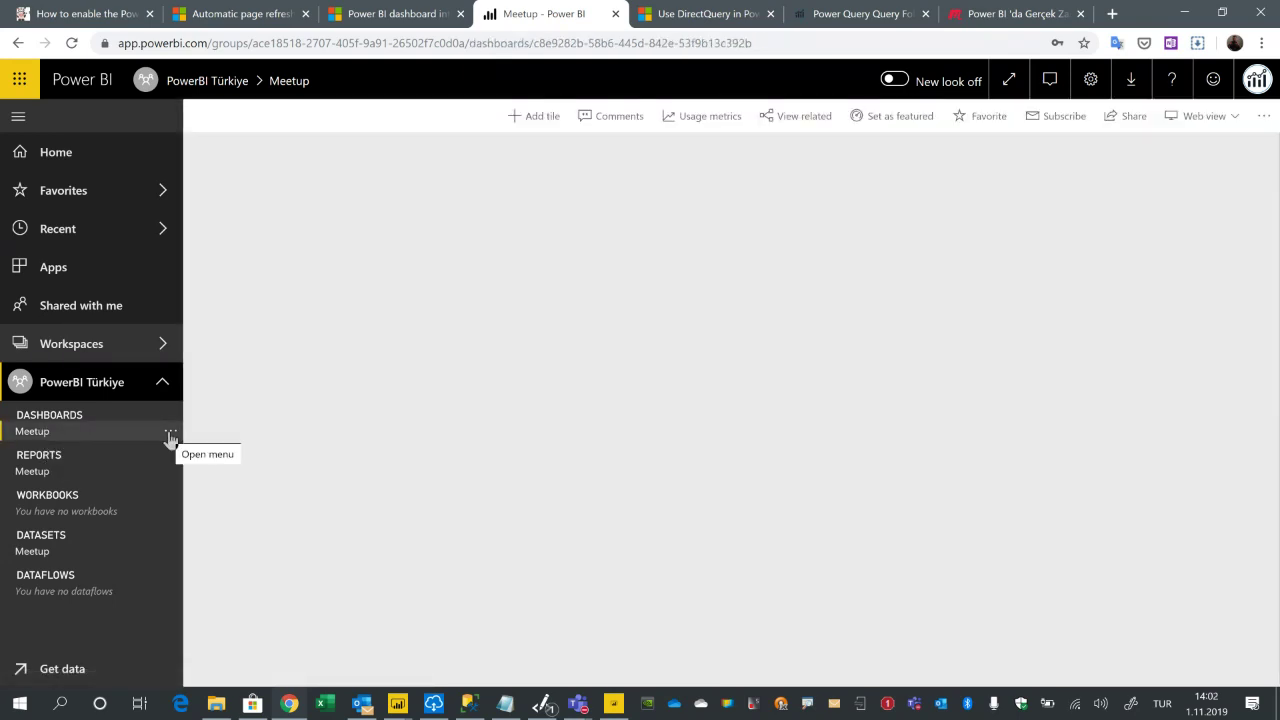
pyautogui.click(78, 476)
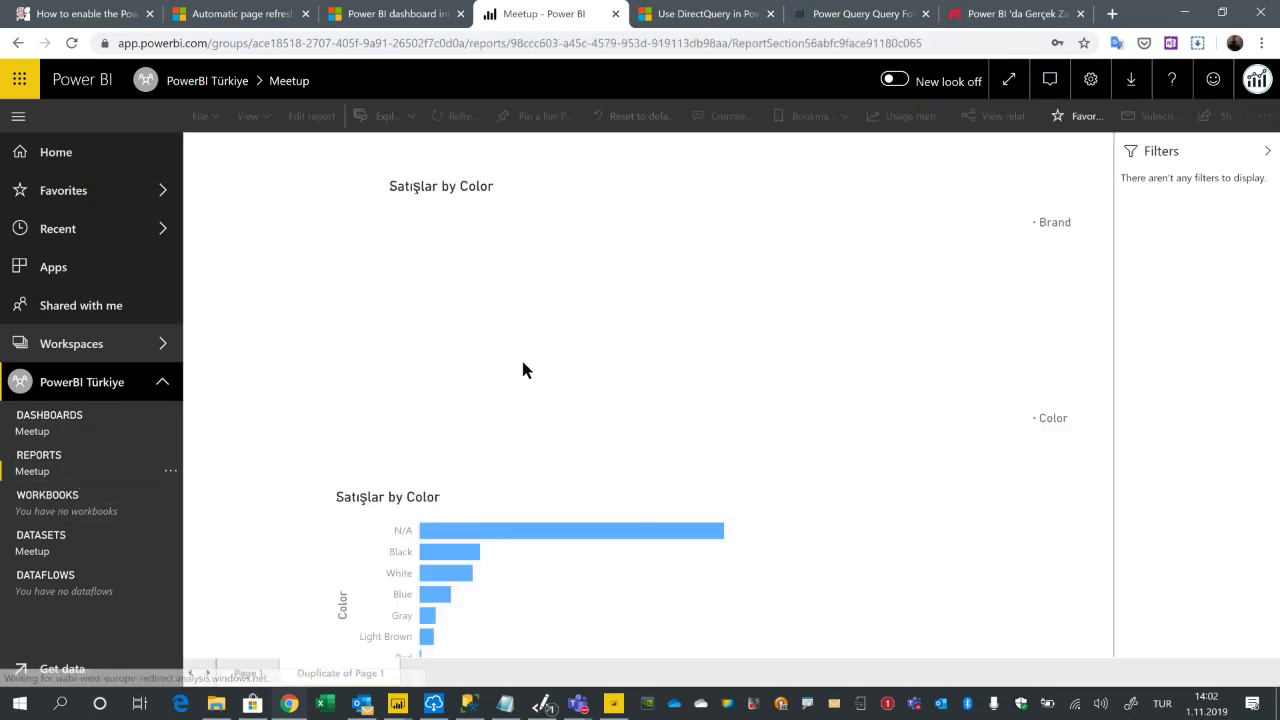
pyautogui.click(582, 437)
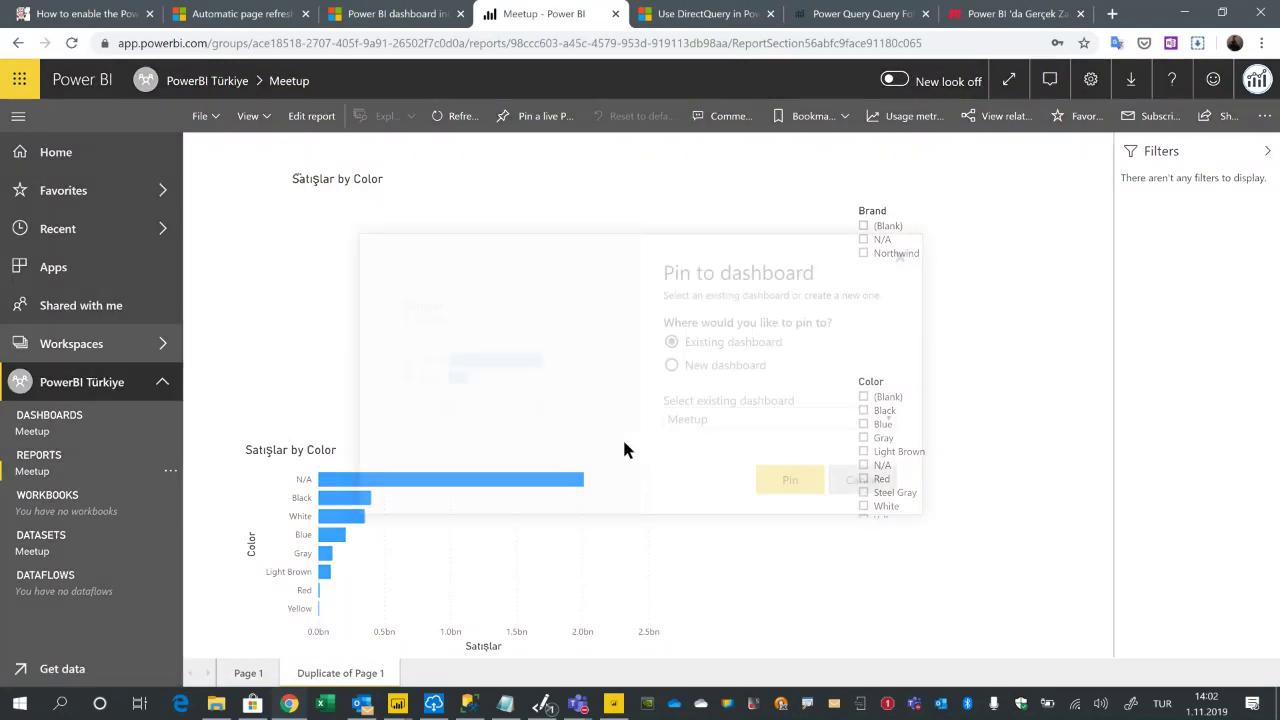
pyautogui.click(790, 482)
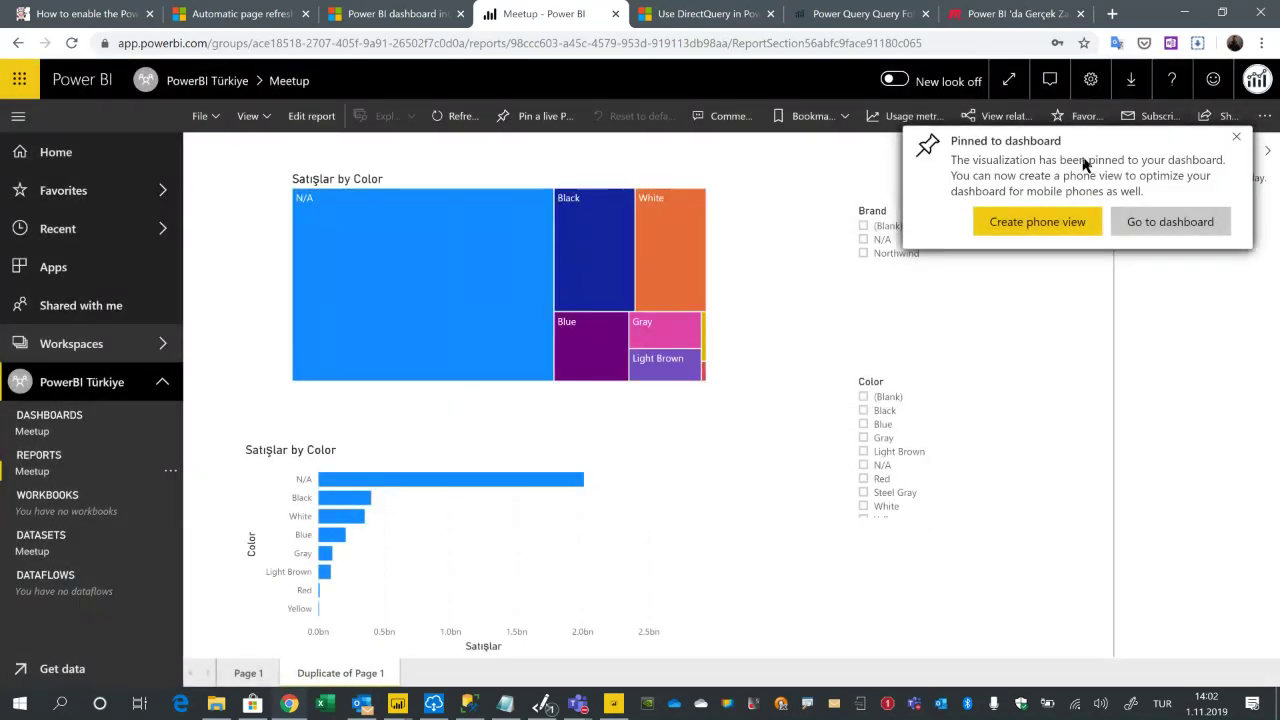
pyautogui.click(1236, 137)
# Reload the Meetup report and view it in full screen with the Filters pane collapsed, then return to the normal view.
pyautogui.click(45, 472)
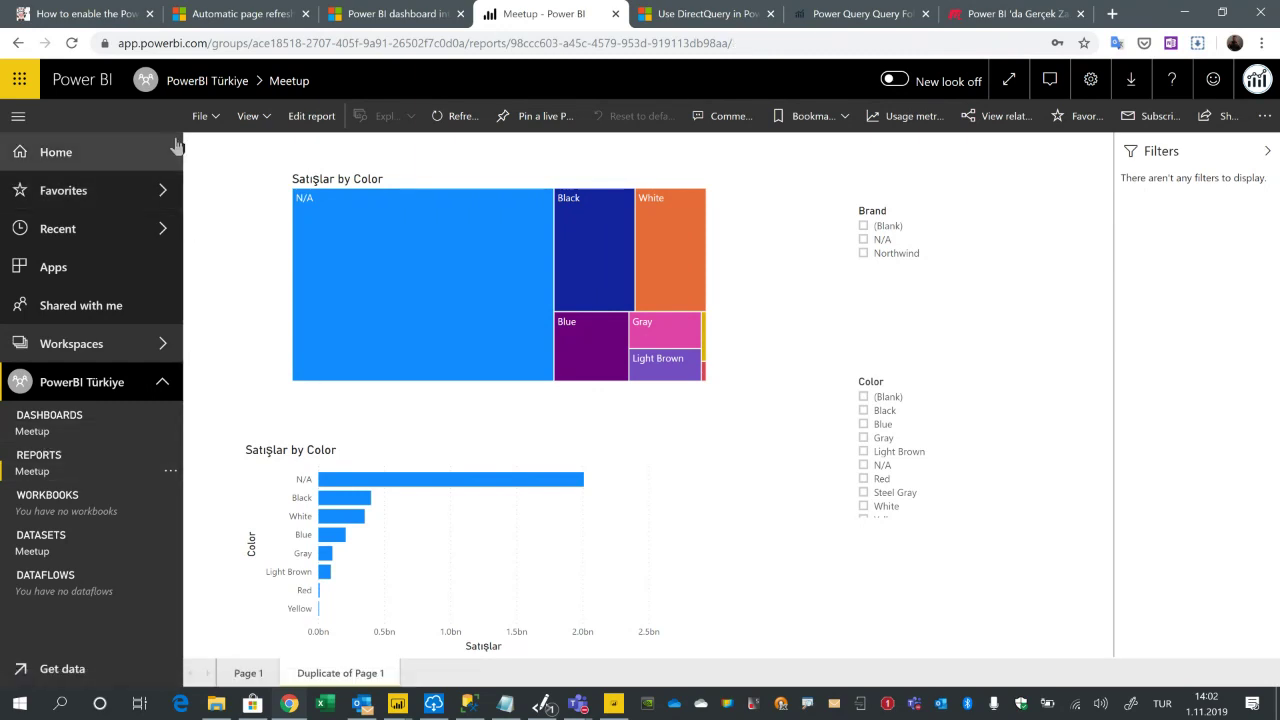
pyautogui.click(71, 43)
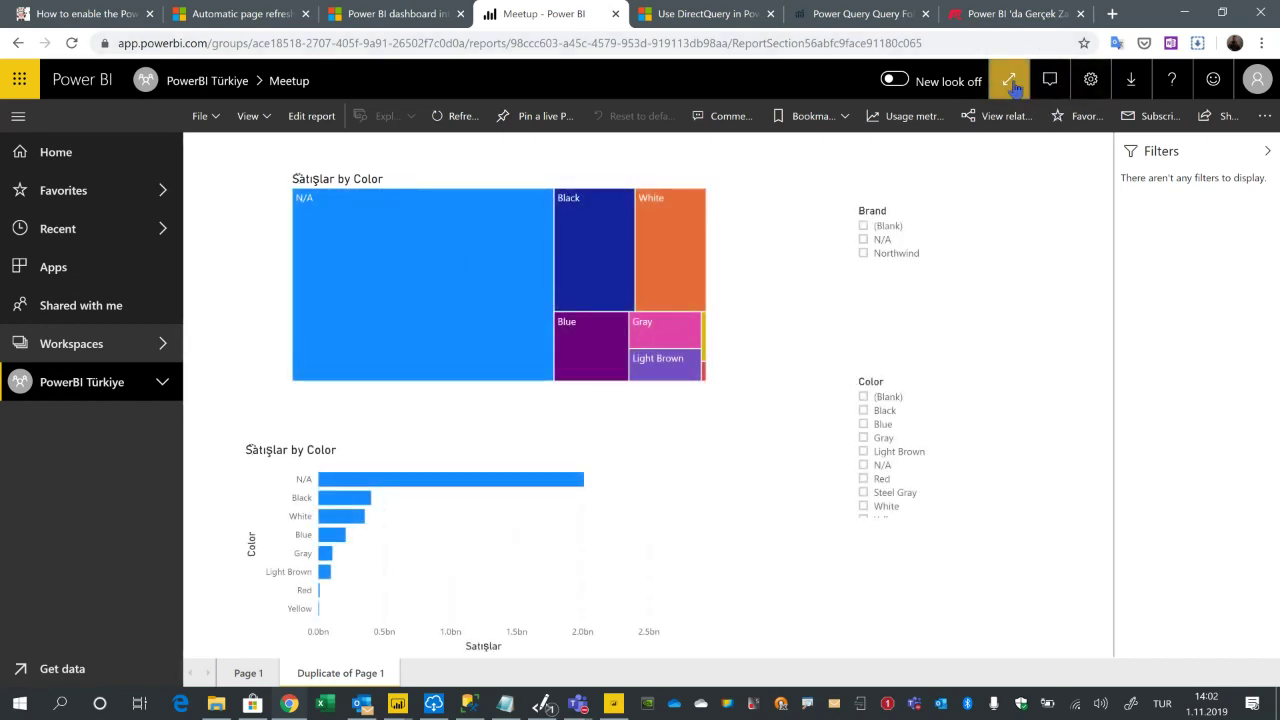
pyautogui.click(1010, 80)
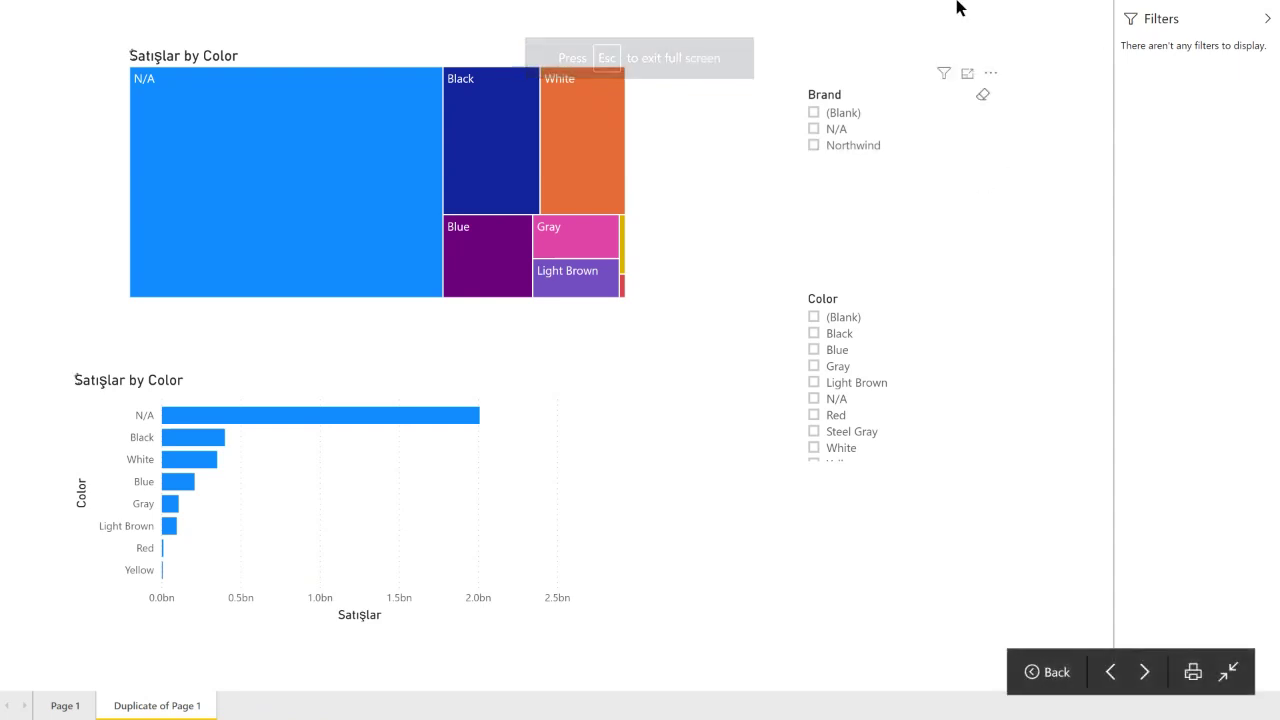
pyautogui.click(1270, 22)
pyautogui.press('Escape')
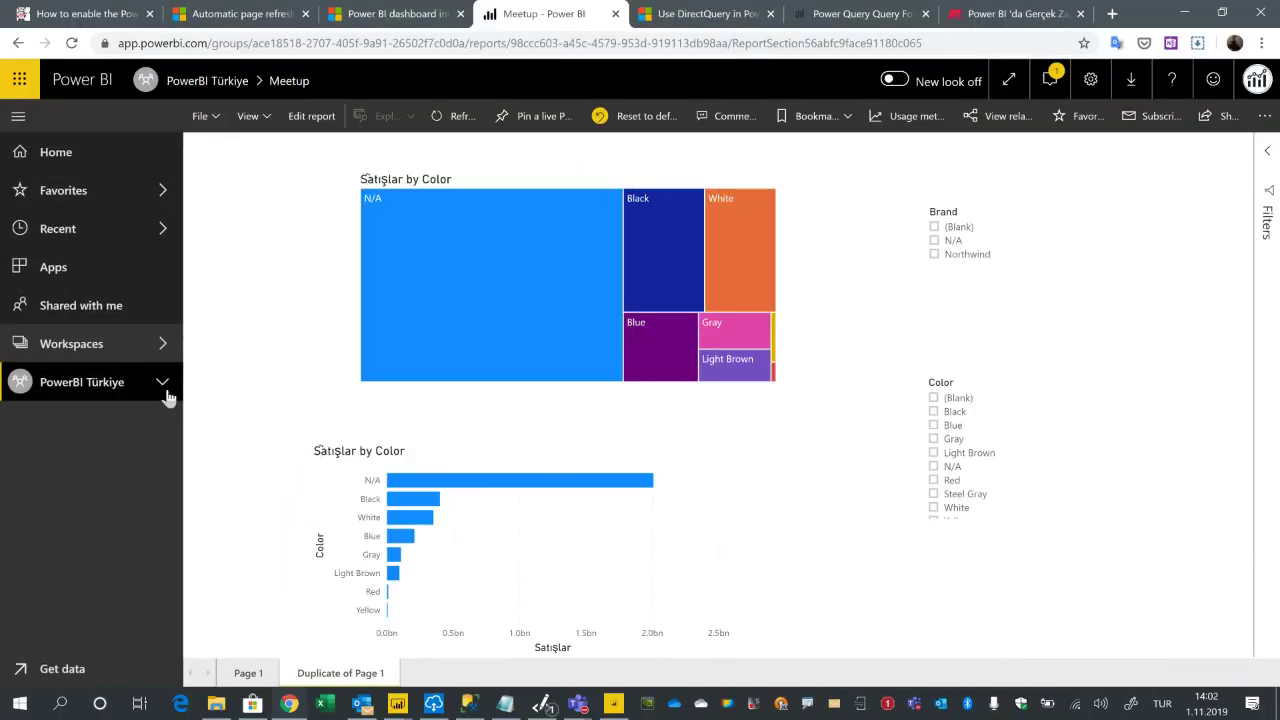
# Open the Meetup dataset's settings and examine its Scheduled cache refresh section.
pyautogui.click(163, 385)
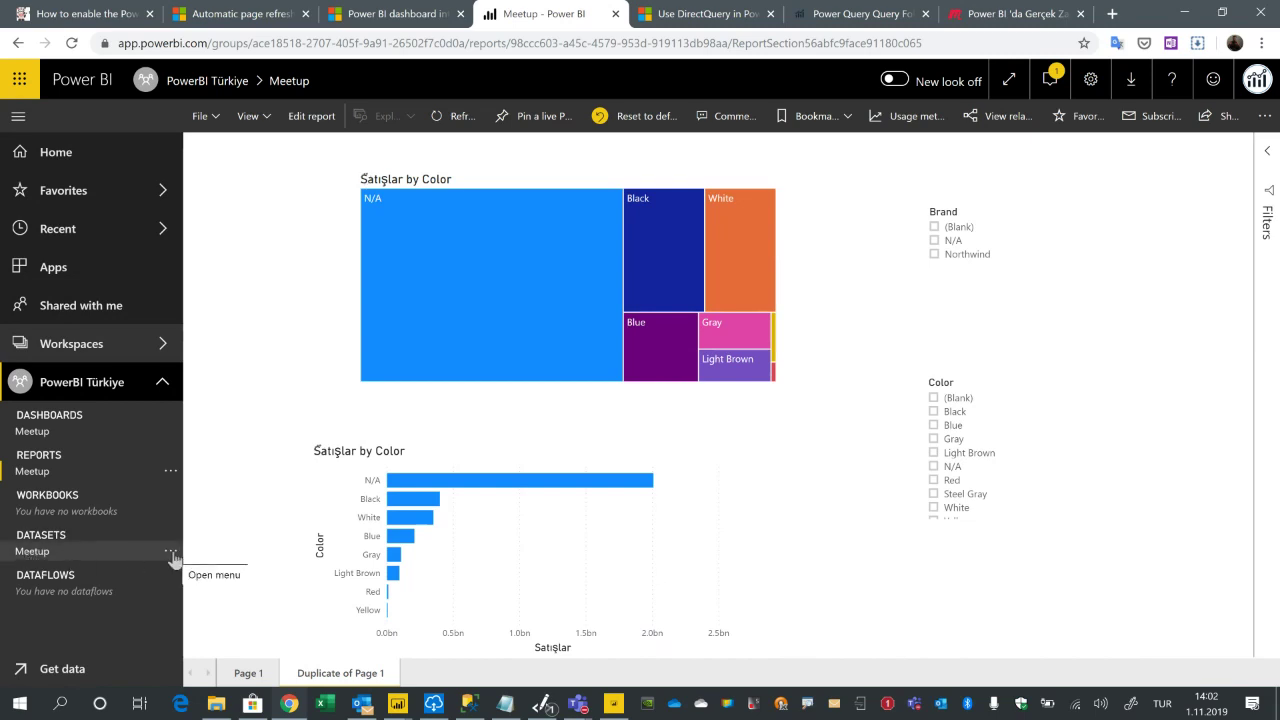
pyautogui.click(172, 556)
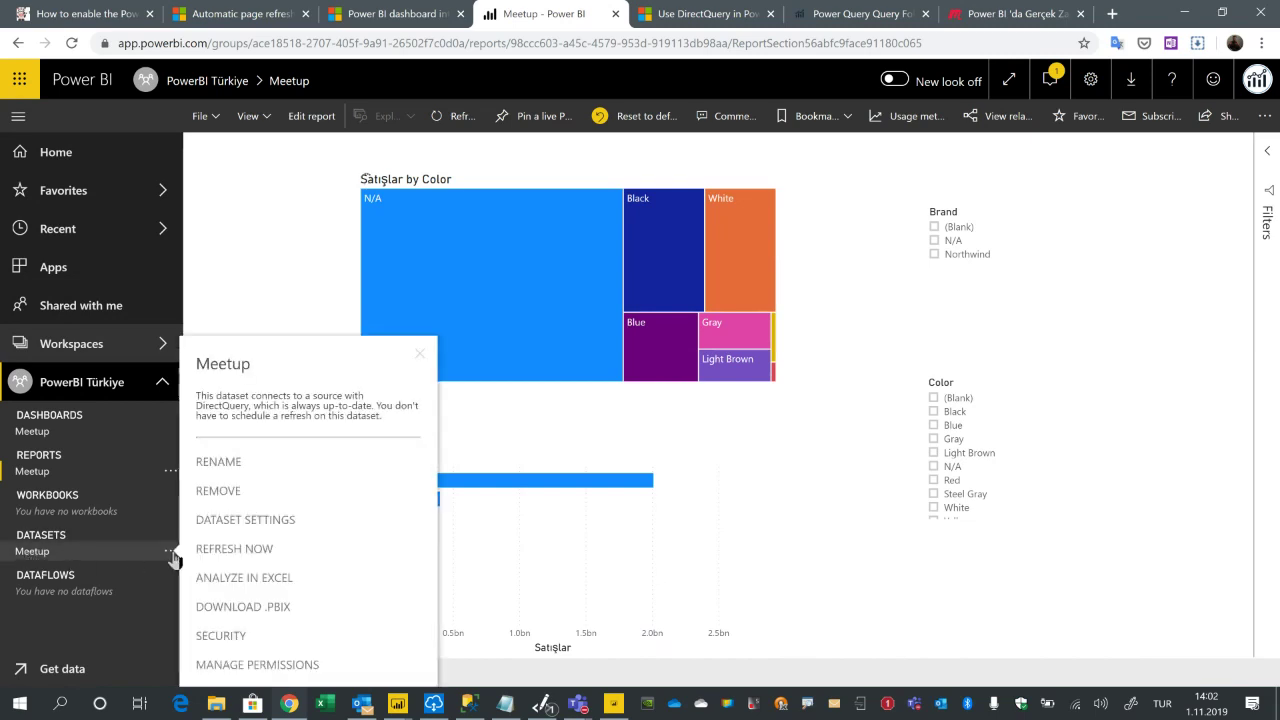
pyautogui.click(245, 520)
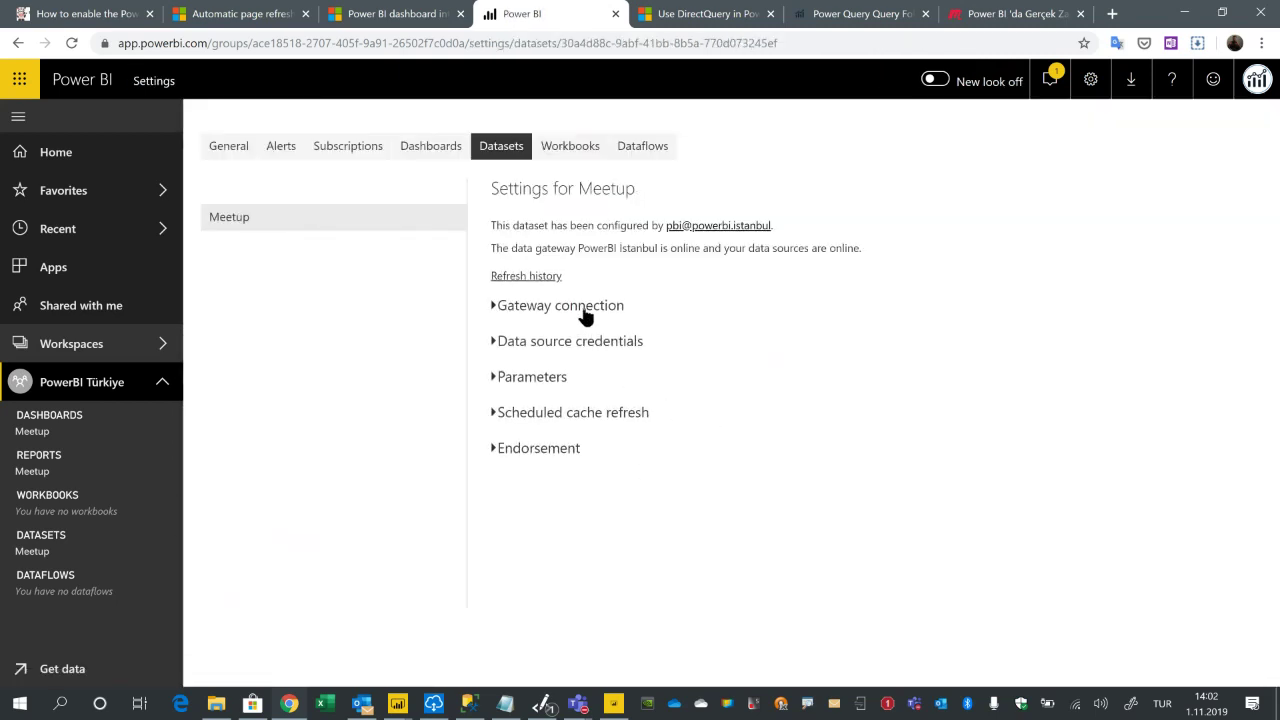
pyautogui.click(494, 418)
pyautogui.scroll(-1, 929, 446)
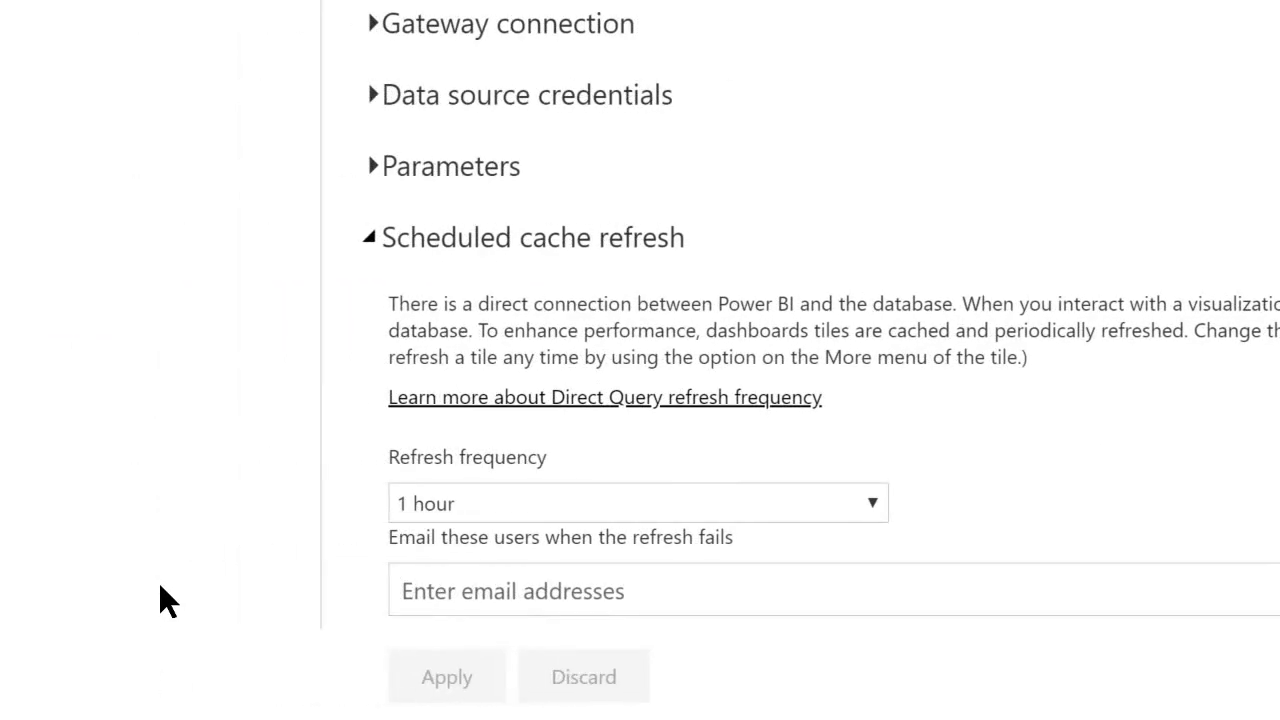
# Try a cache refresh frequency of 15 minutes for the Meetup dataset and discard the change.
pyautogui.click(639, 503)
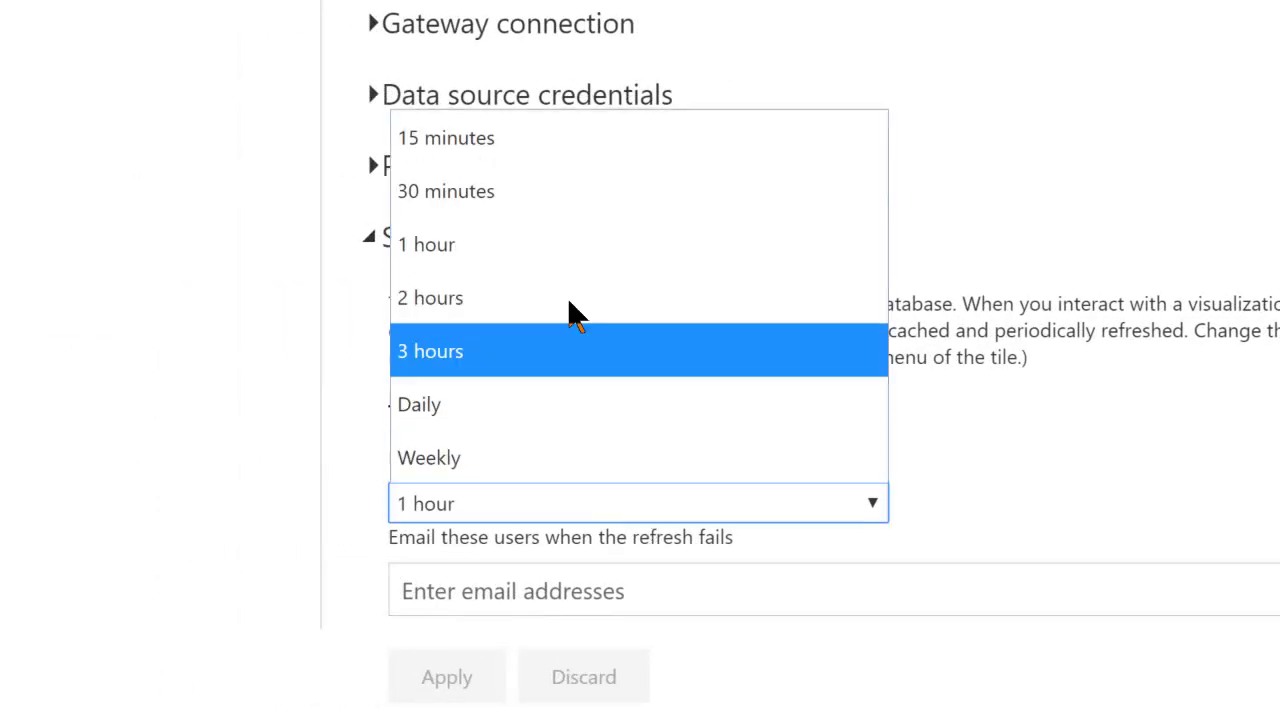
pyautogui.click(490, 142)
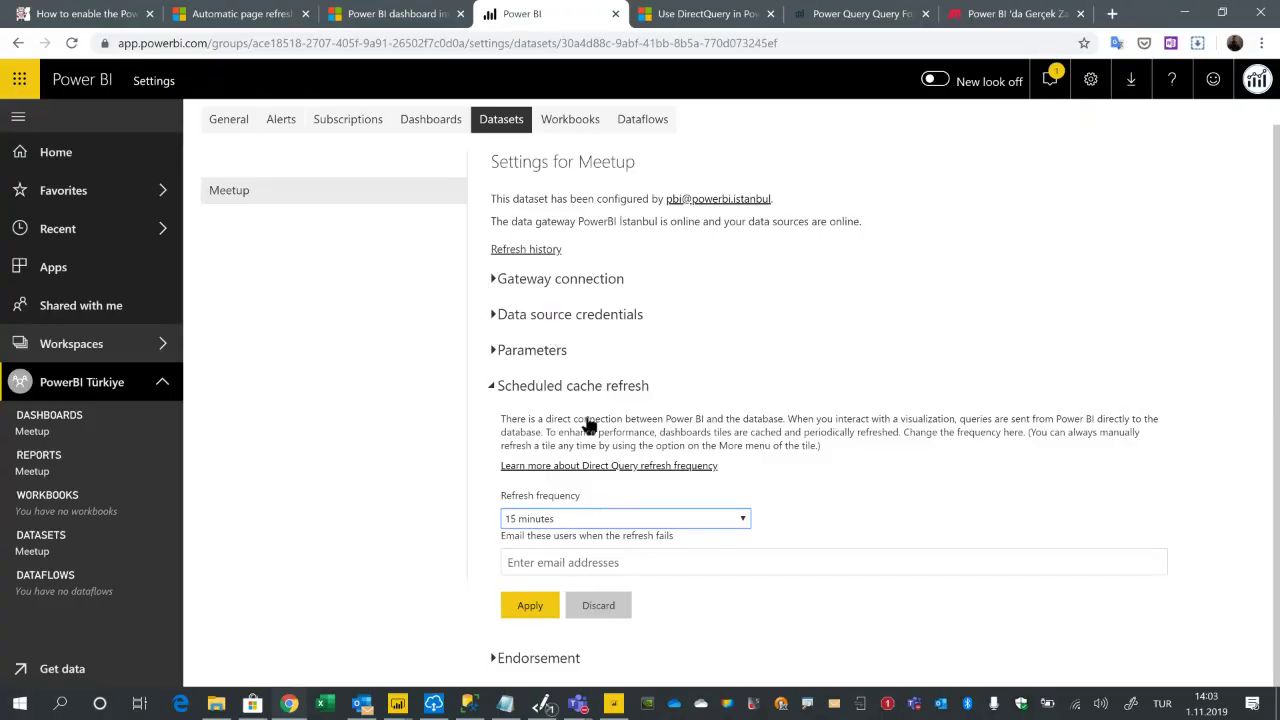
pyautogui.click(600, 614)
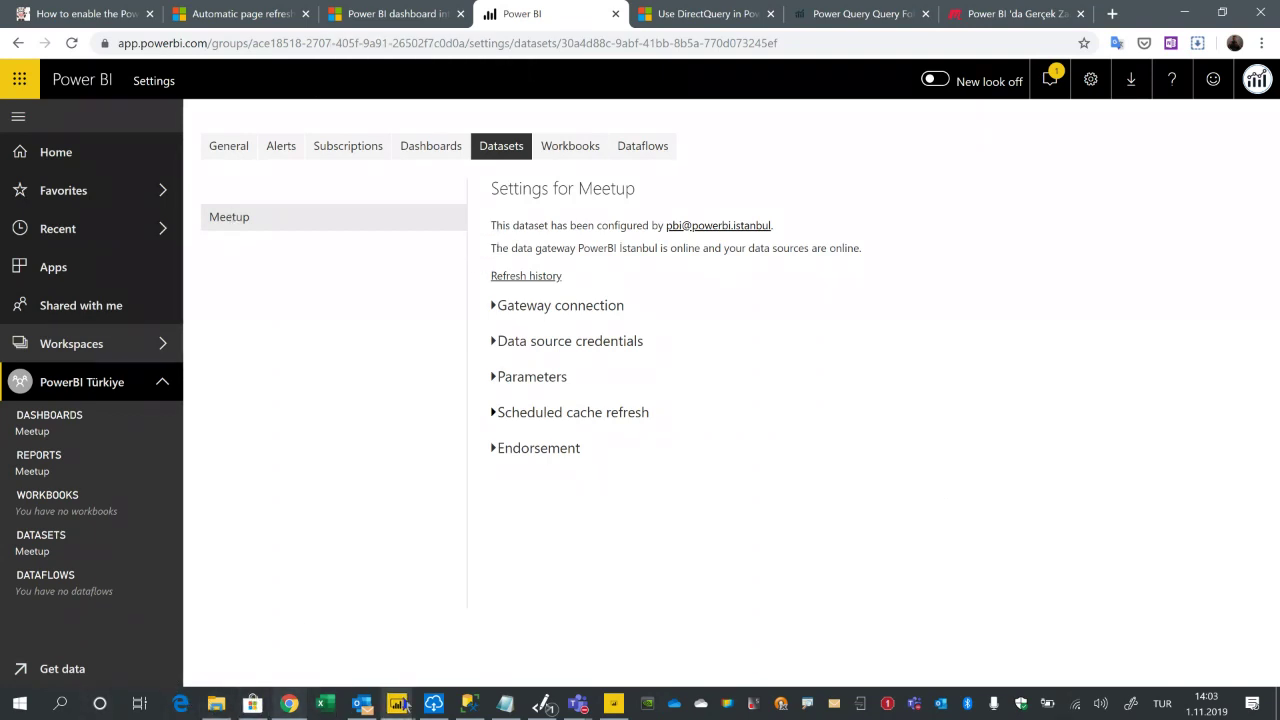
pyautogui.moveTo(404, 706)
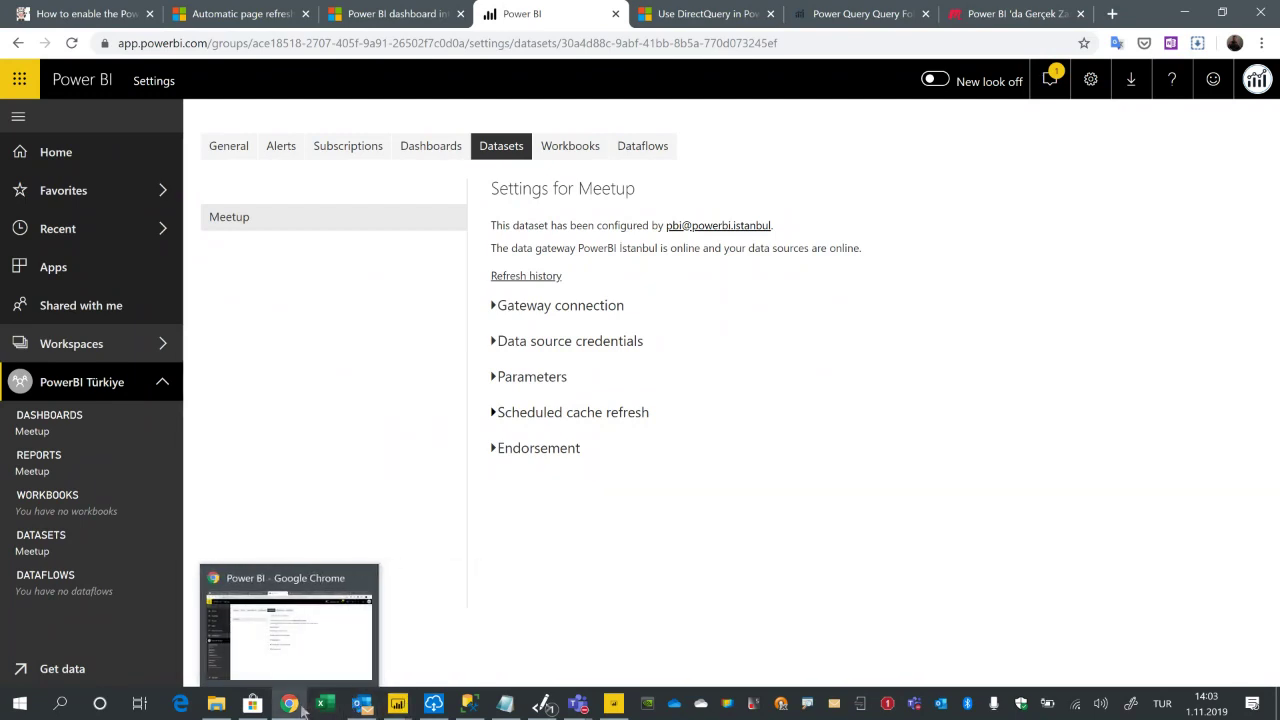
pyautogui.click(253, 704)
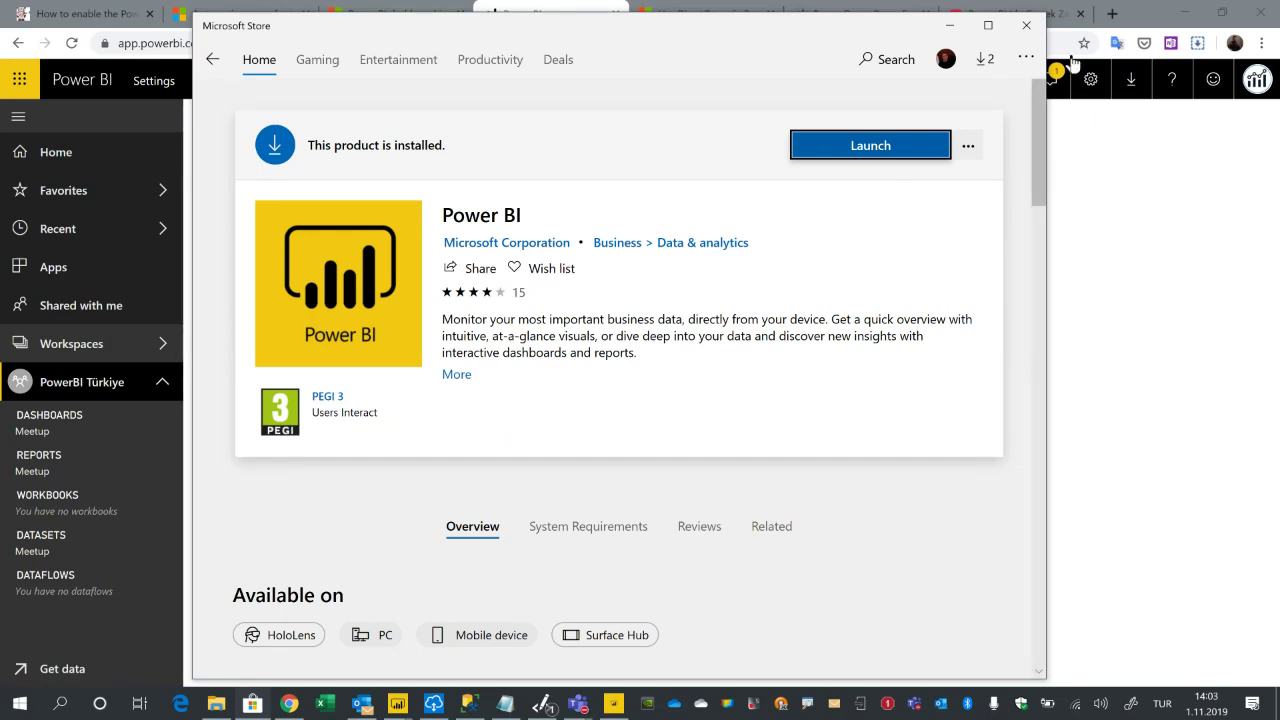
pyautogui.click(950, 27)
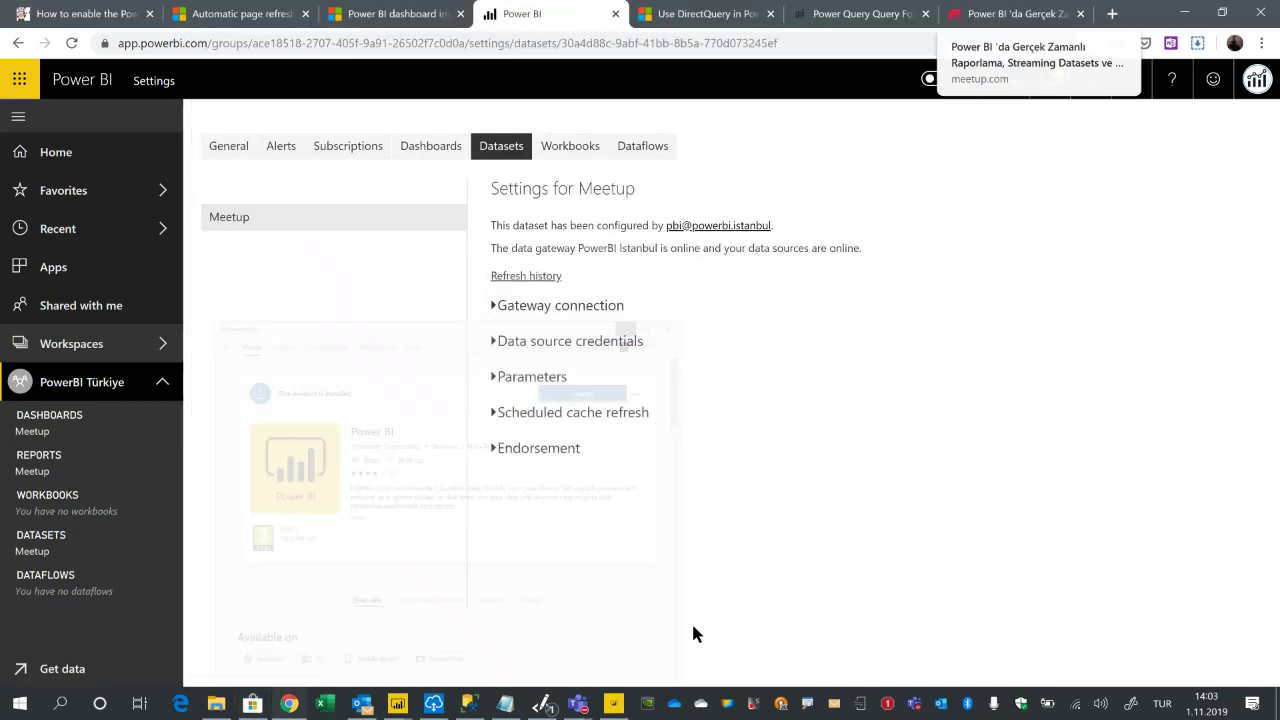
# Switch to the Microsoft Power BI Windows app and maximize its window.
pyautogui.moveTo(612, 710)
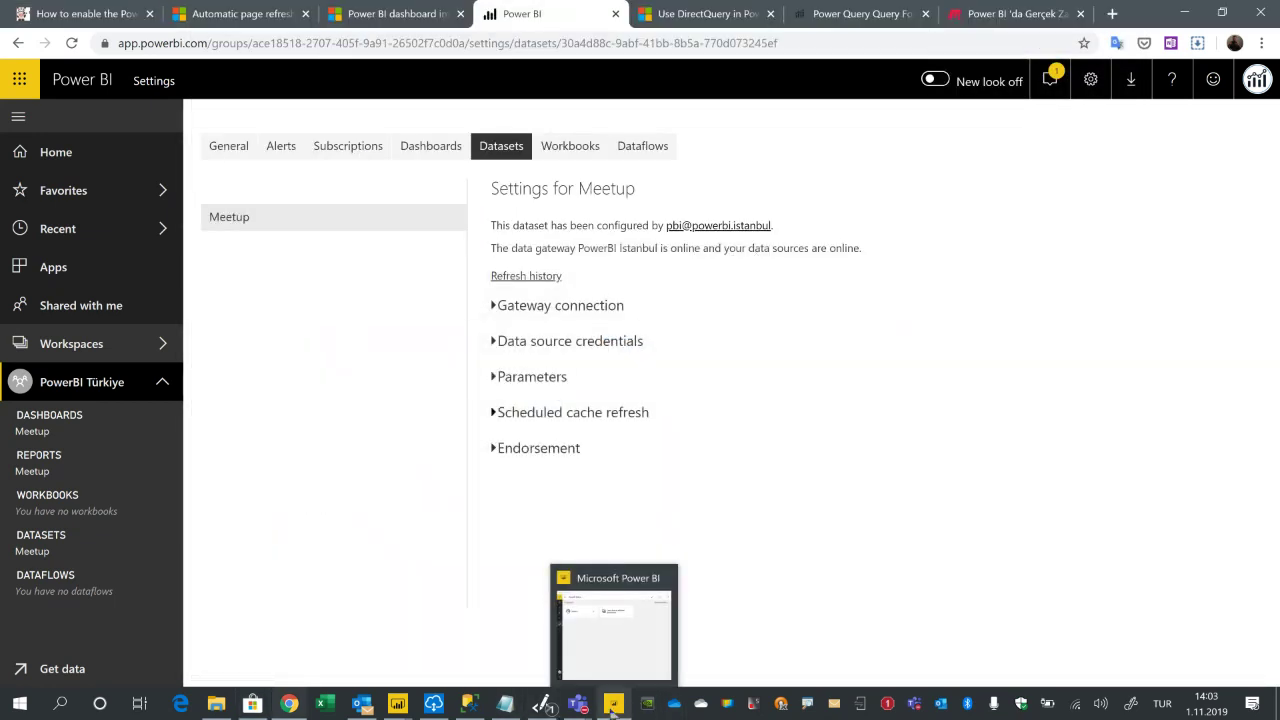
pyautogui.click(613, 706)
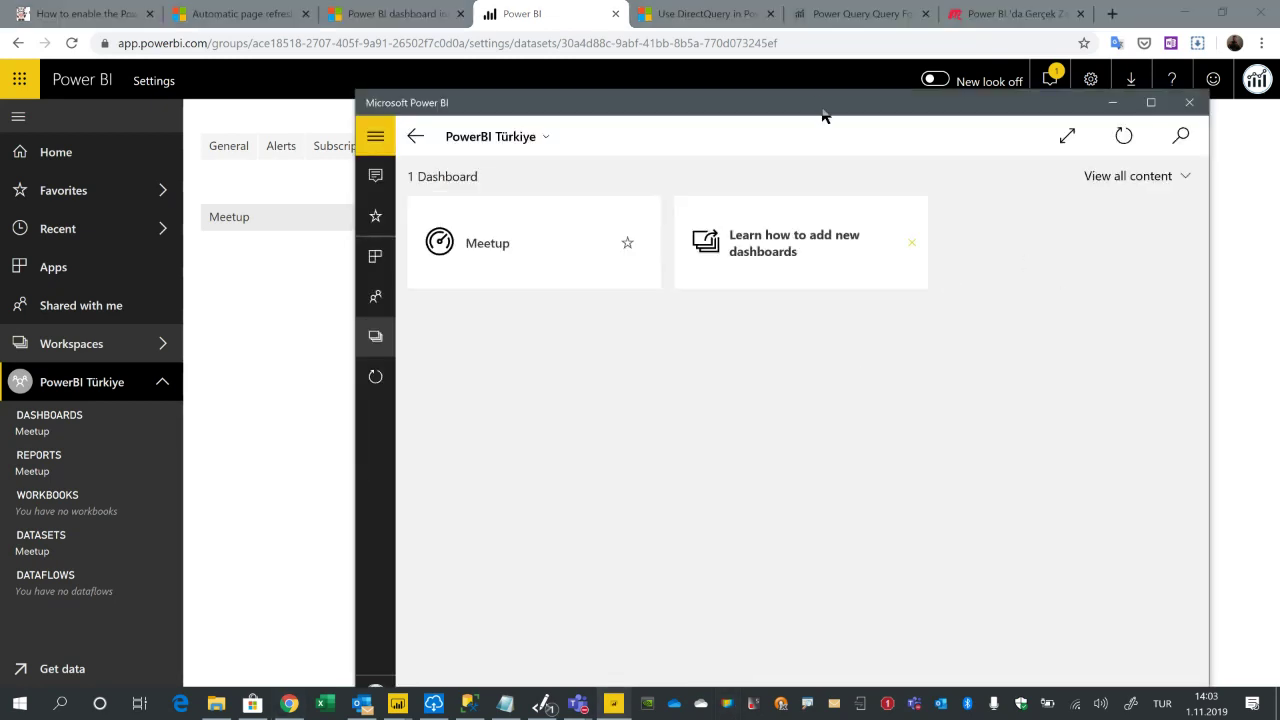
pyautogui.moveTo(829, 103); pyautogui.dragTo(711, 55)
pyautogui.click(1035, 60)
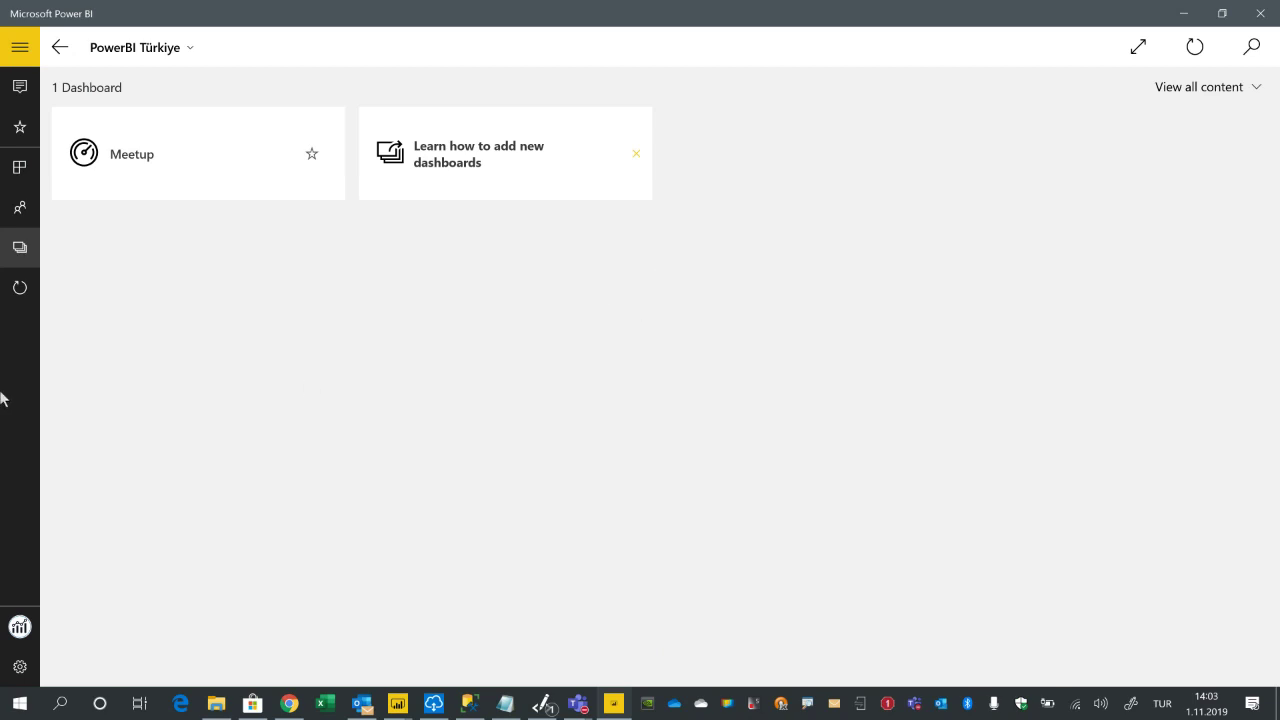
# Open the Meetup dashboard from the PowerBI Türkiye workspace and view its whole Satışlar by Color tile.
pyautogui.click(16, 52)
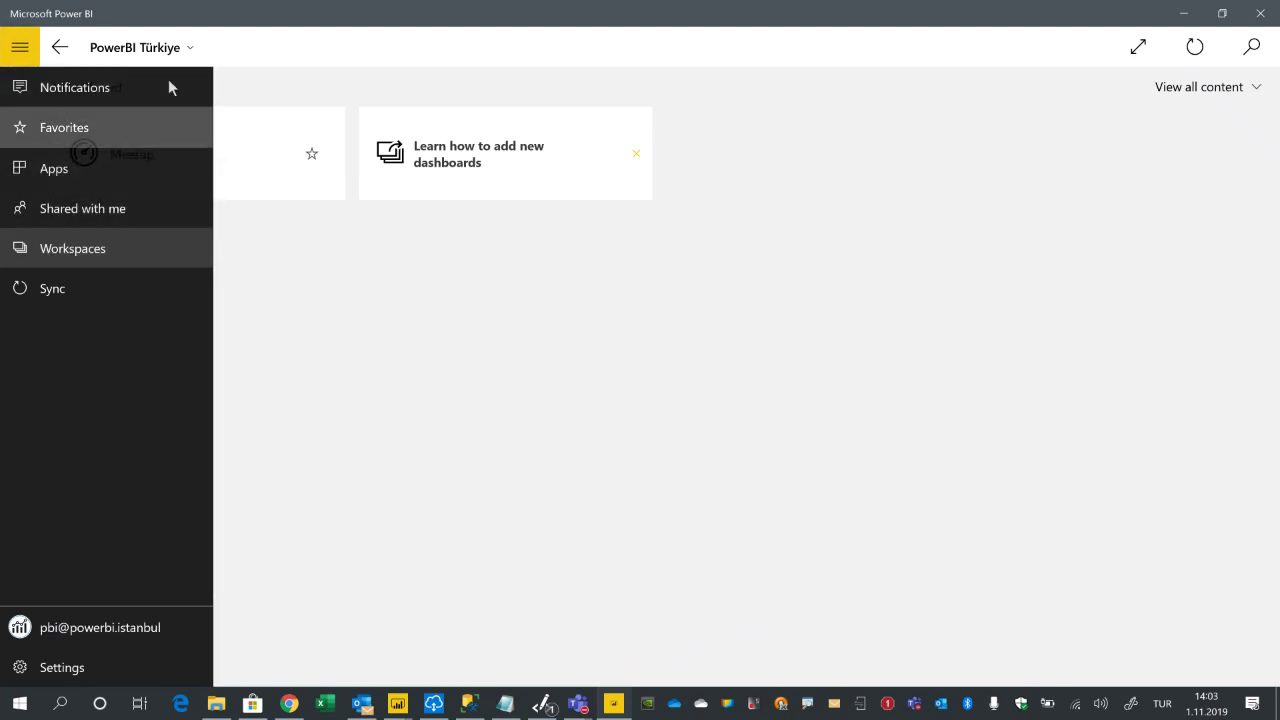
pyautogui.click(88, 252)
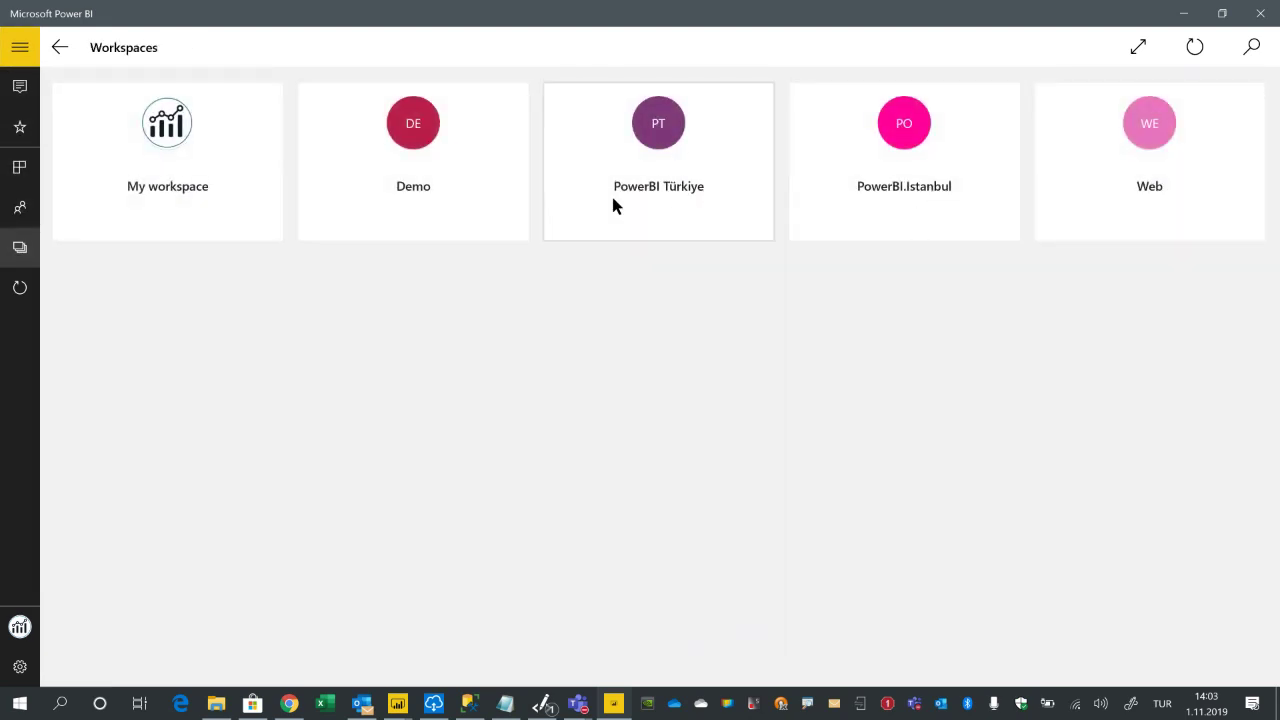
pyautogui.click(649, 172)
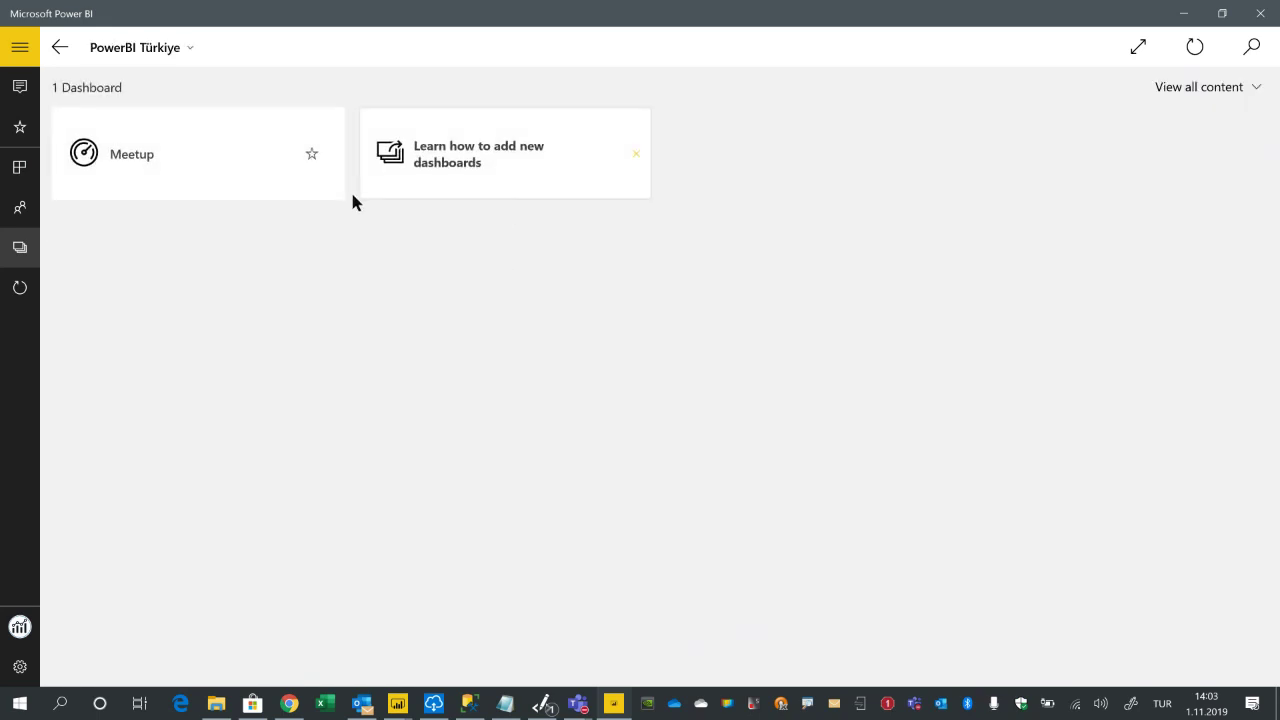
pyautogui.click(114, 163)
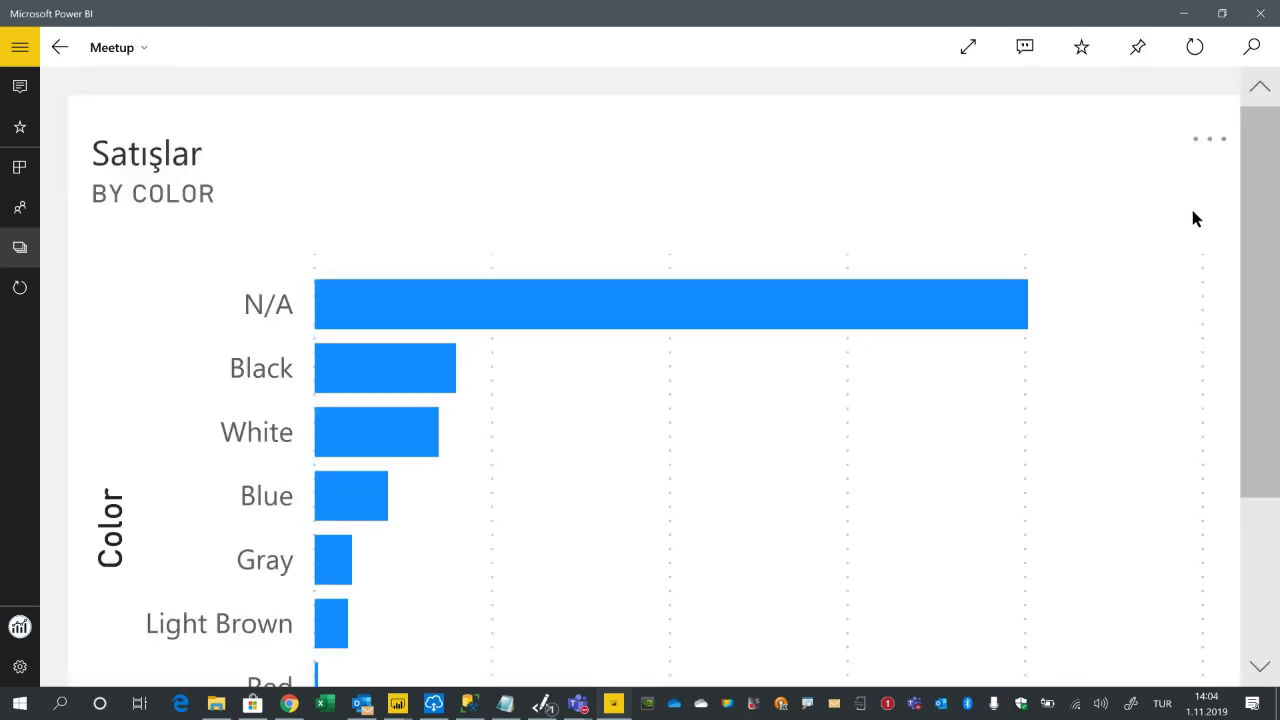
pyautogui.scroll(-3, 1060, 438)
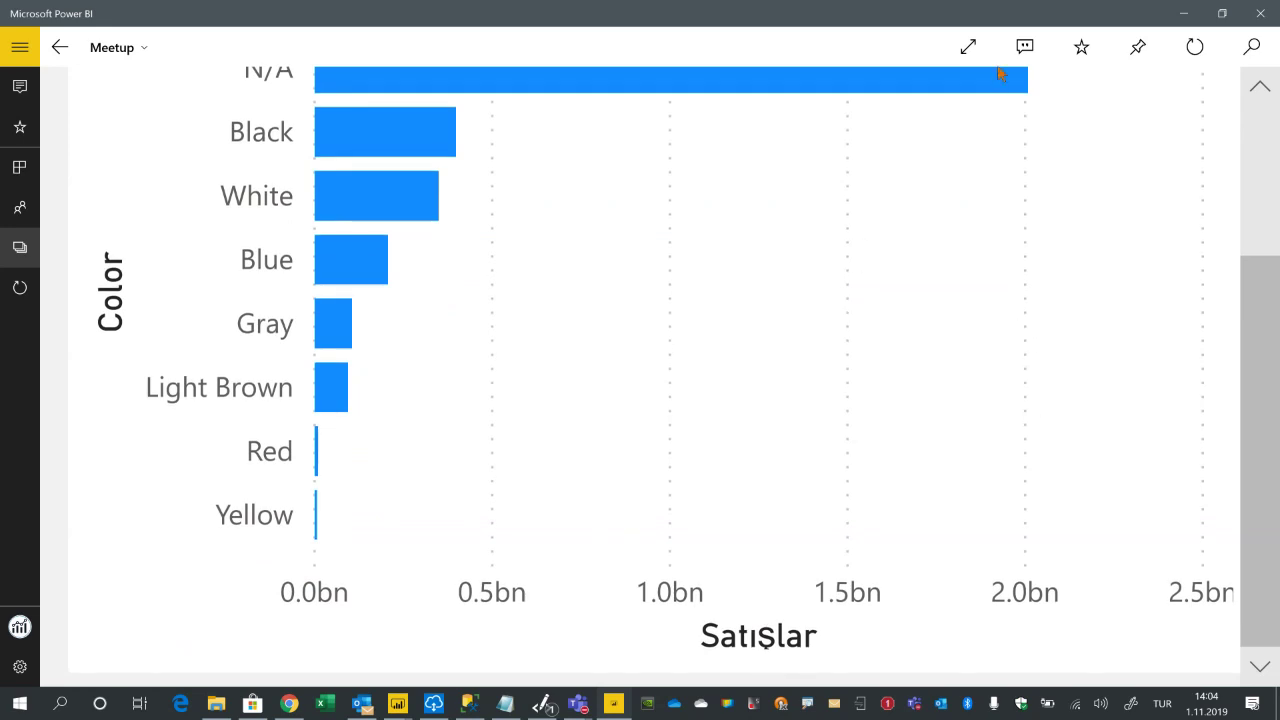
# Return to the PowerBI Türkiye workspace and check its content filter for available reports.
pyautogui.click(60, 47)
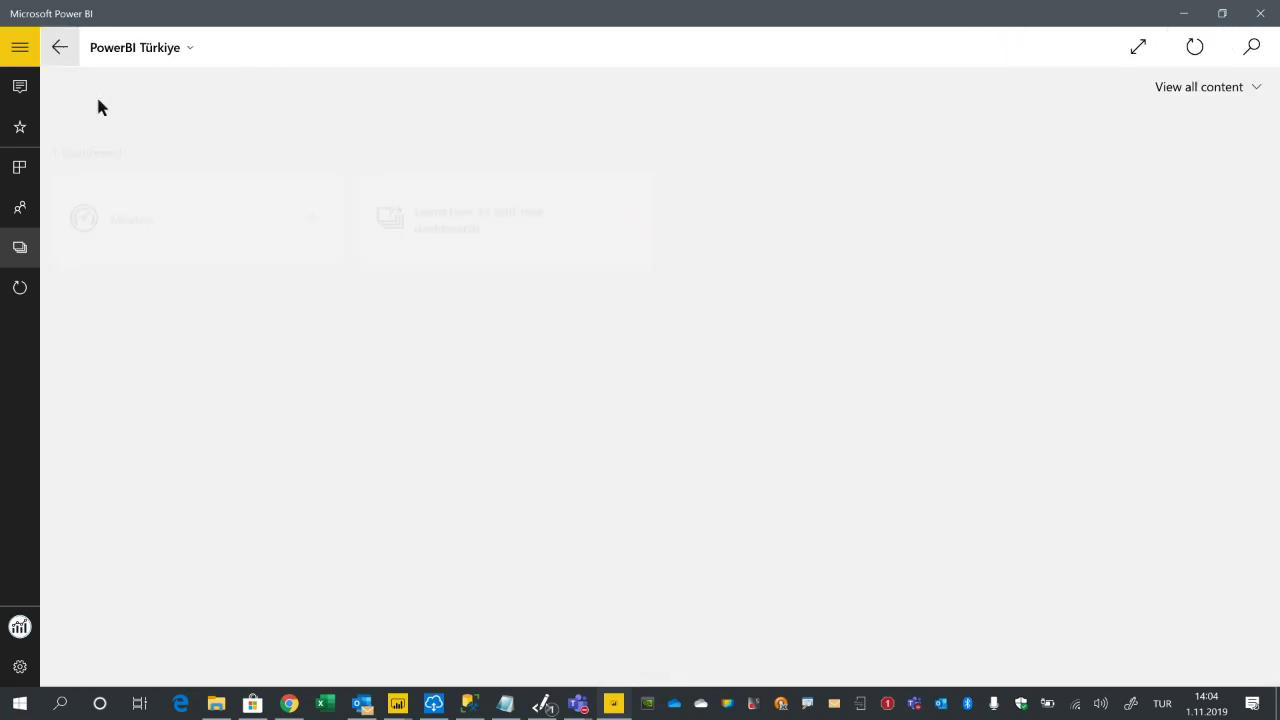
pyautogui.click(190, 162)
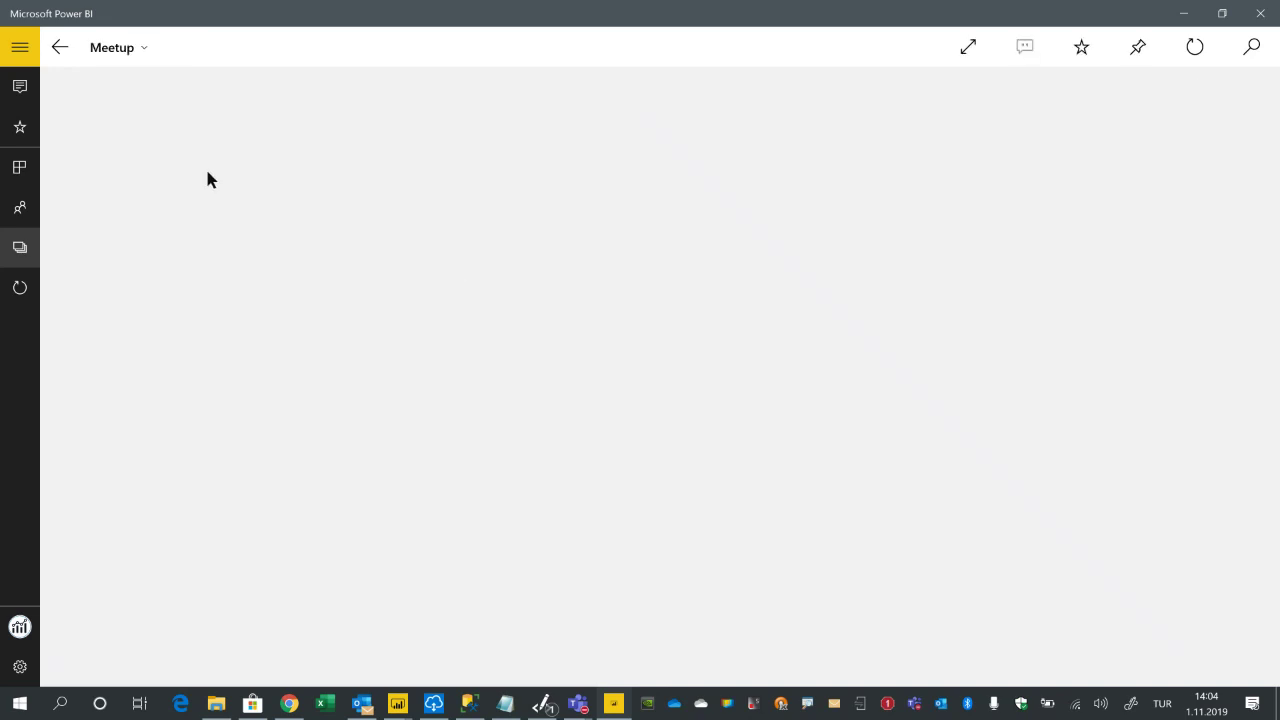
pyautogui.click(20, 47)
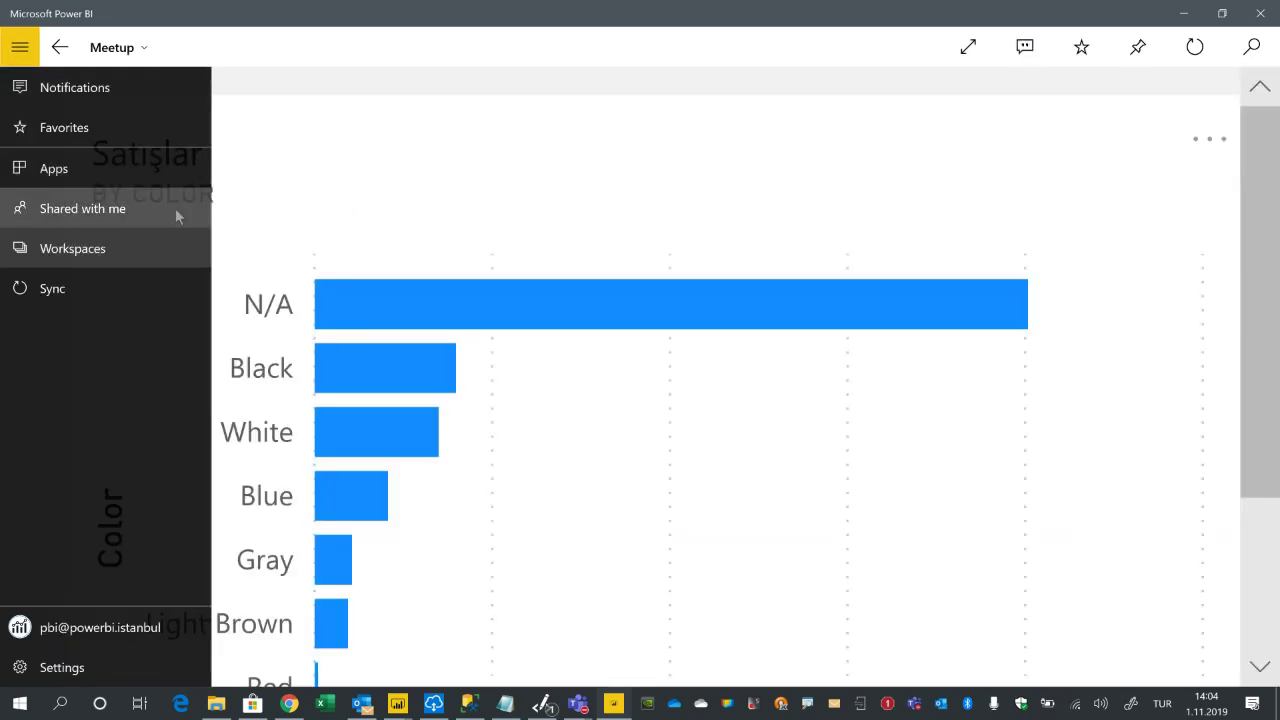
pyautogui.click(60, 248)
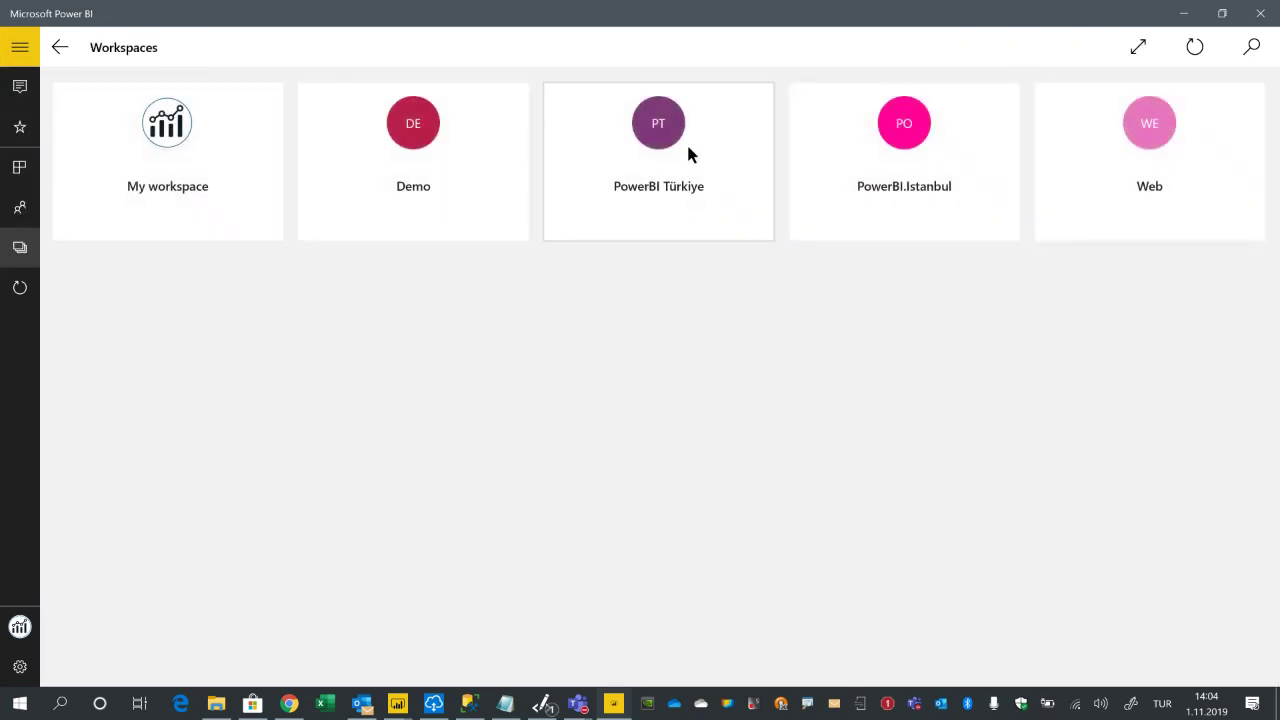
pyautogui.click(658, 187)
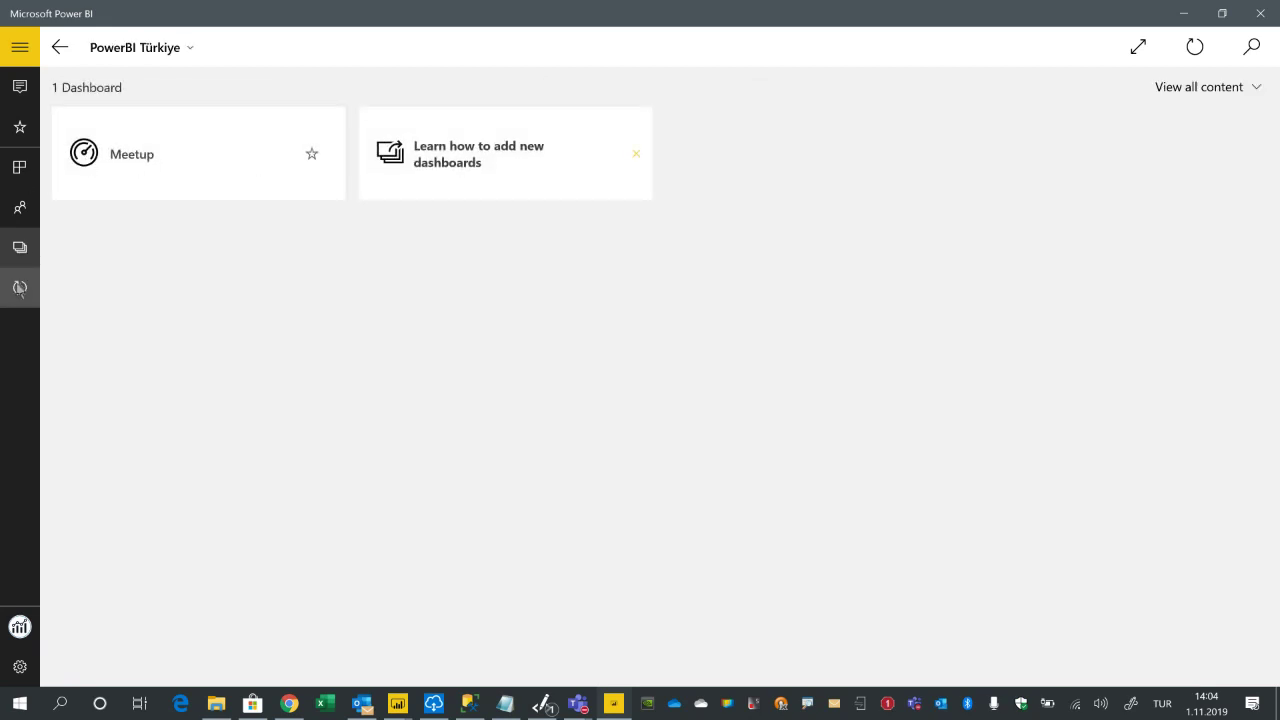
pyautogui.click(1254, 90)
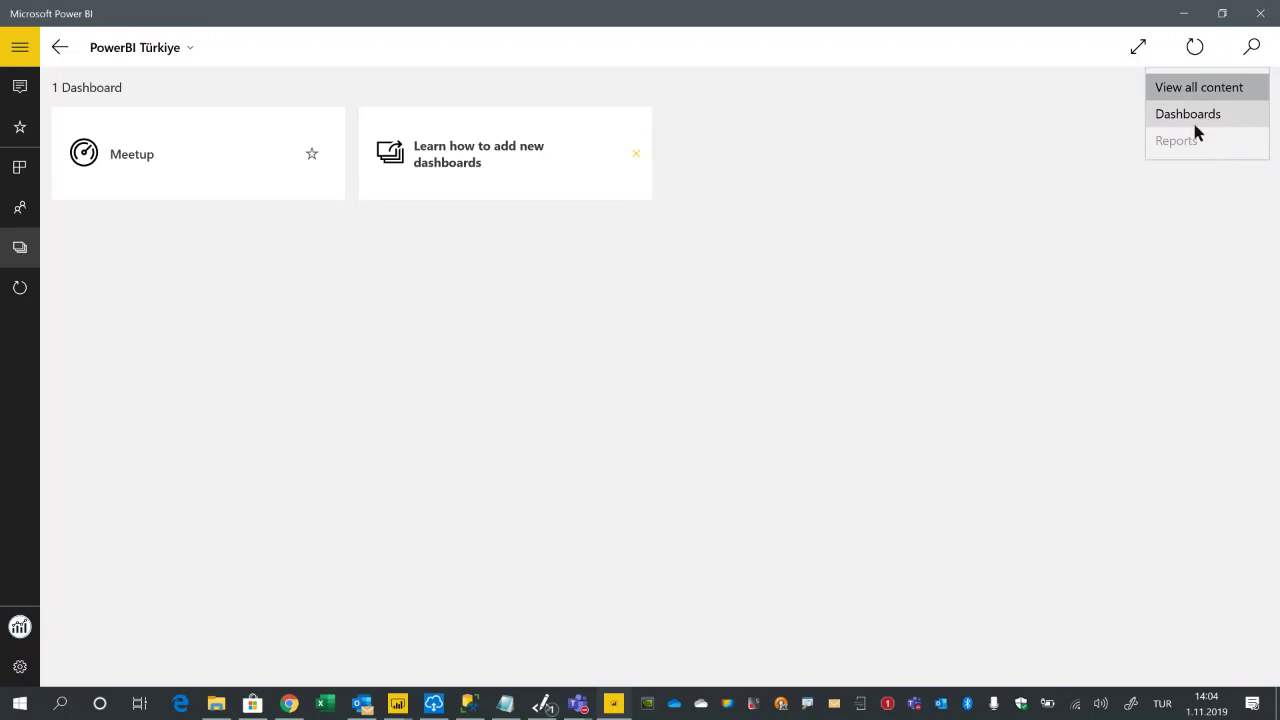
# Switch to Power BI Desktop and republish the Meetup report to the PowerBI Türkiye workspace.
pyautogui.click(648, 700)
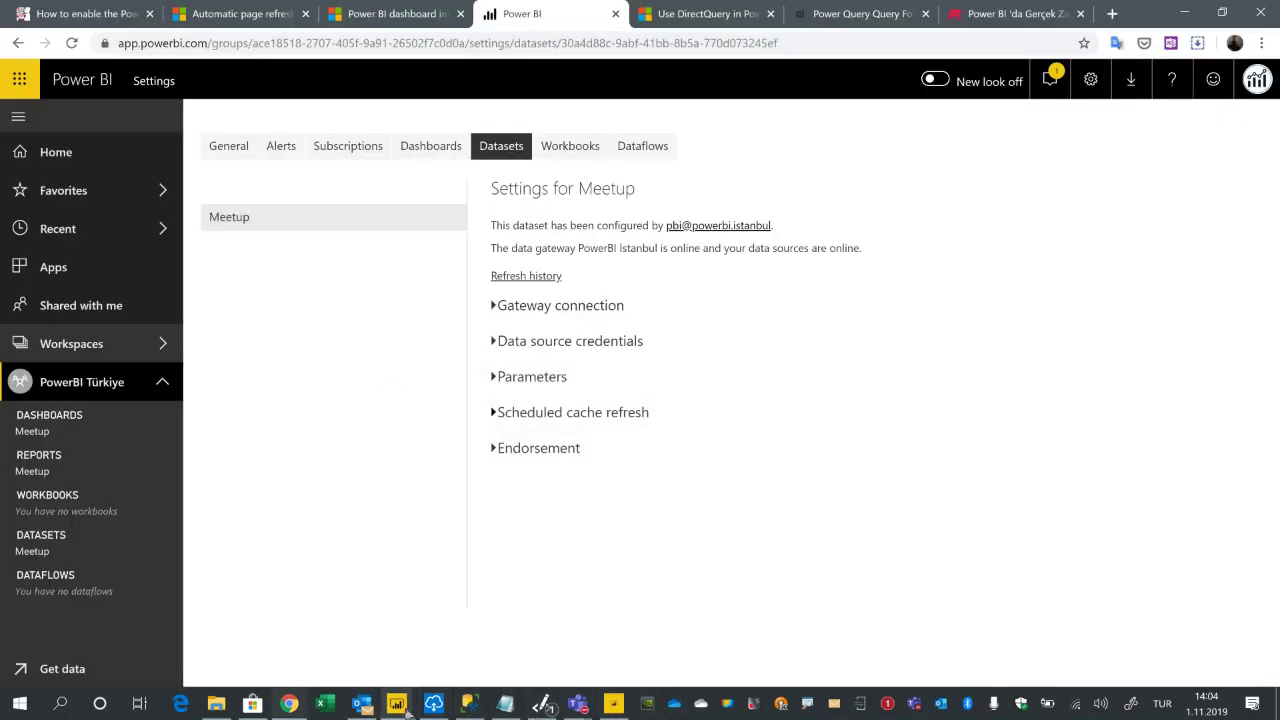
pyautogui.moveTo(400, 703)
pyautogui.click(467, 652)
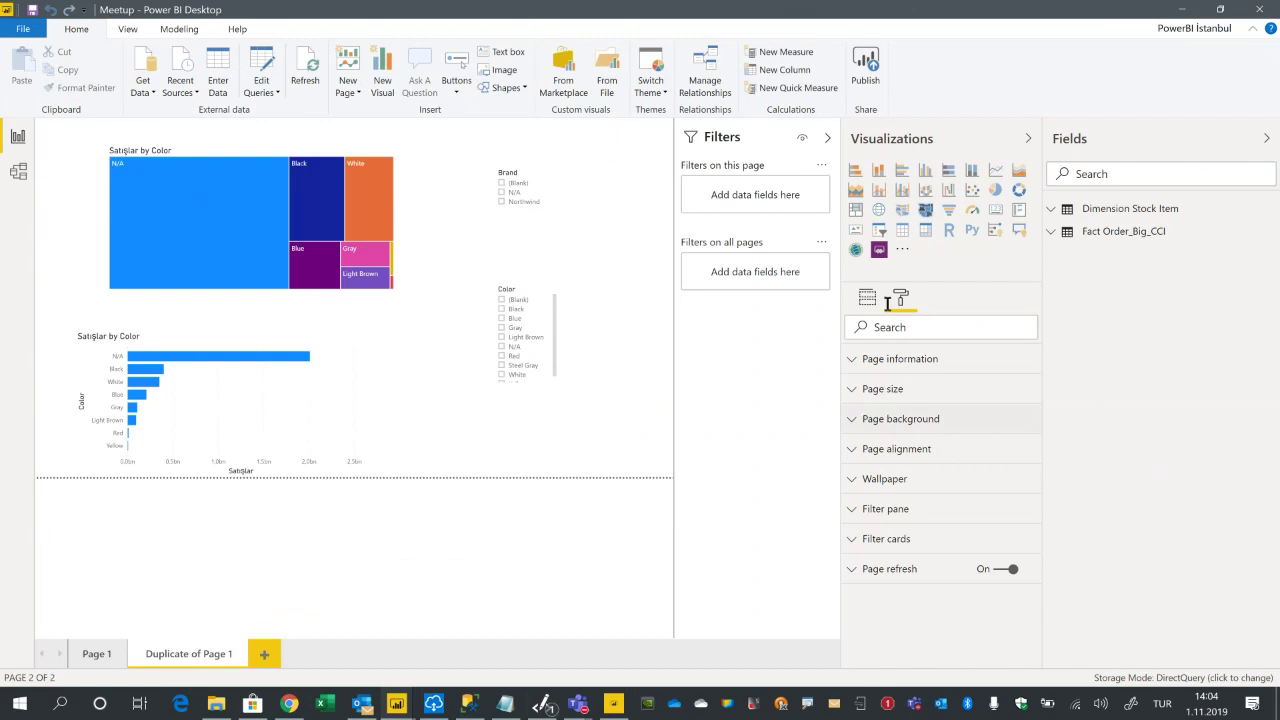
pyautogui.click(865, 70)
pyautogui.click(720, 377)
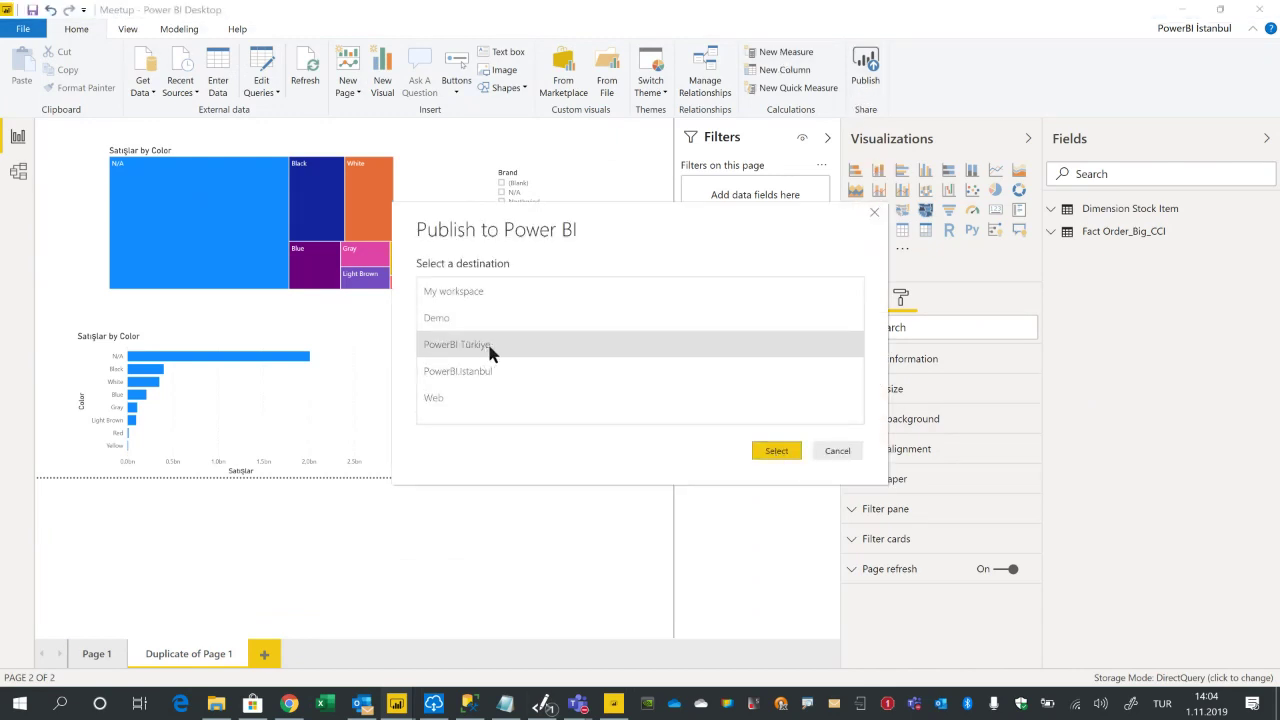
pyautogui.click(770, 451)
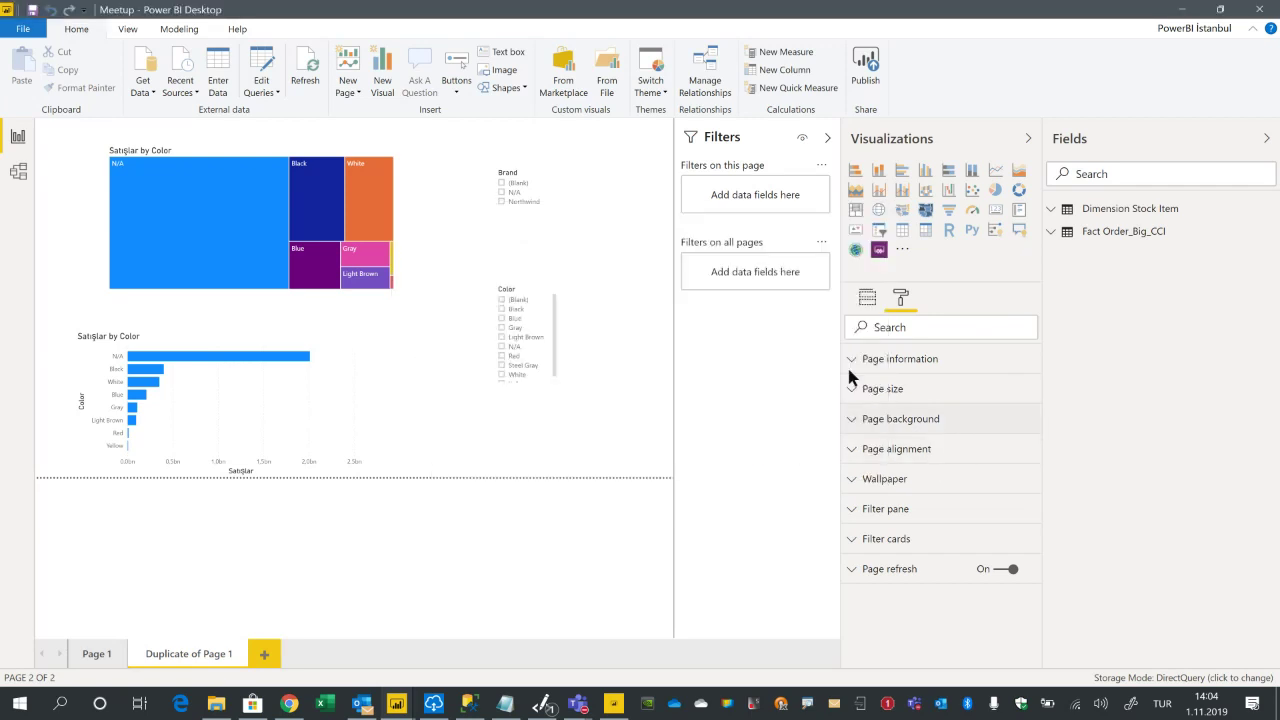
pyautogui.click(722, 387)
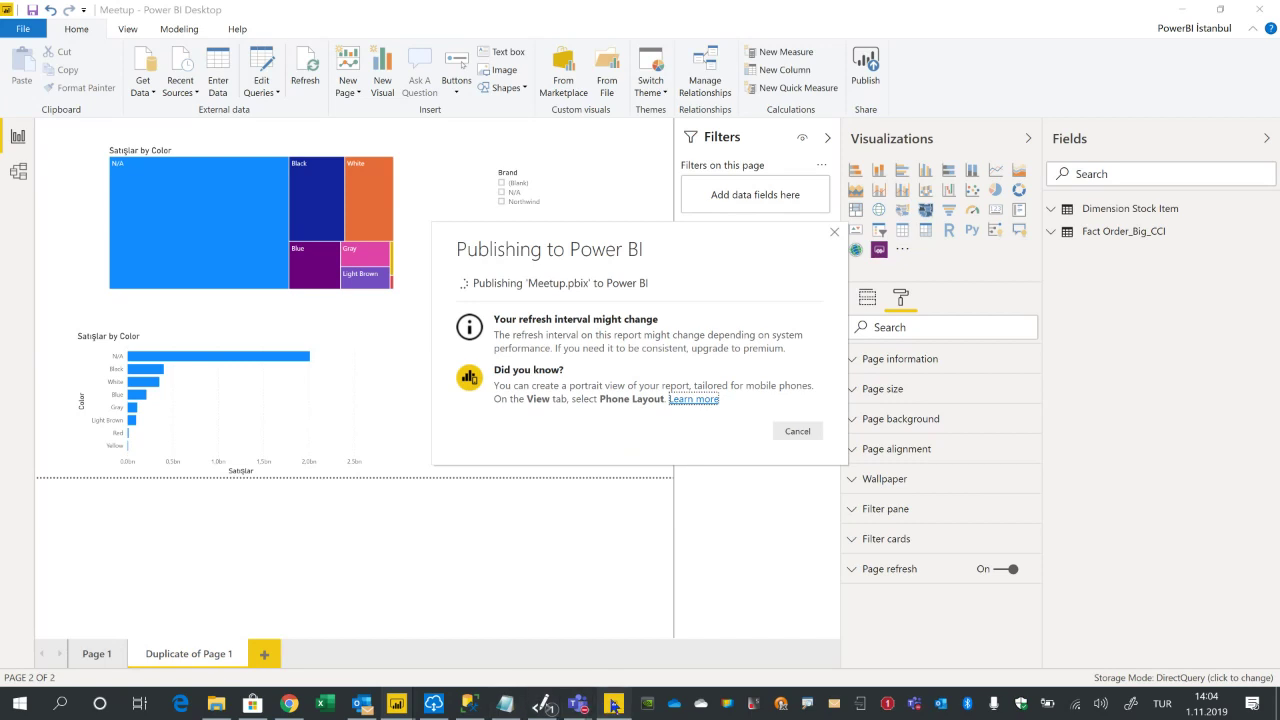
# Close the Microsoft Power BI Windows app and launch it again.
pyautogui.click(613, 704)
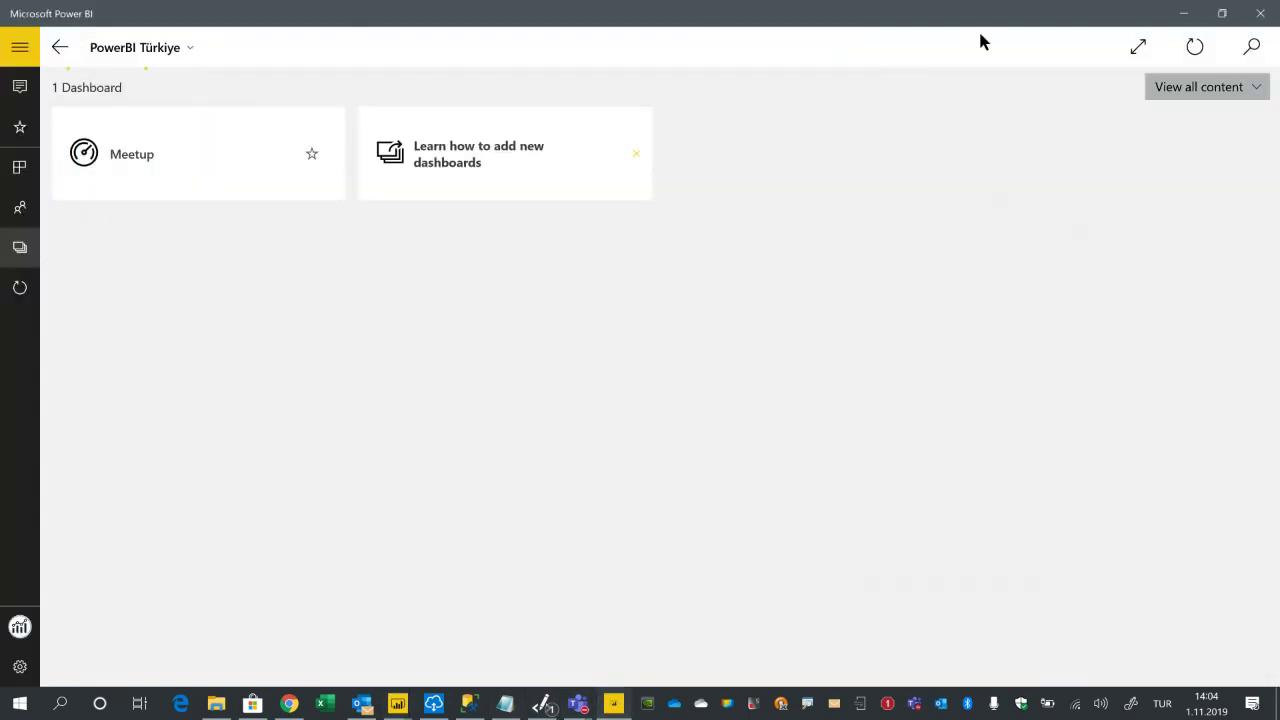
pyautogui.click(1252, 20)
pyautogui.click(70, 703)
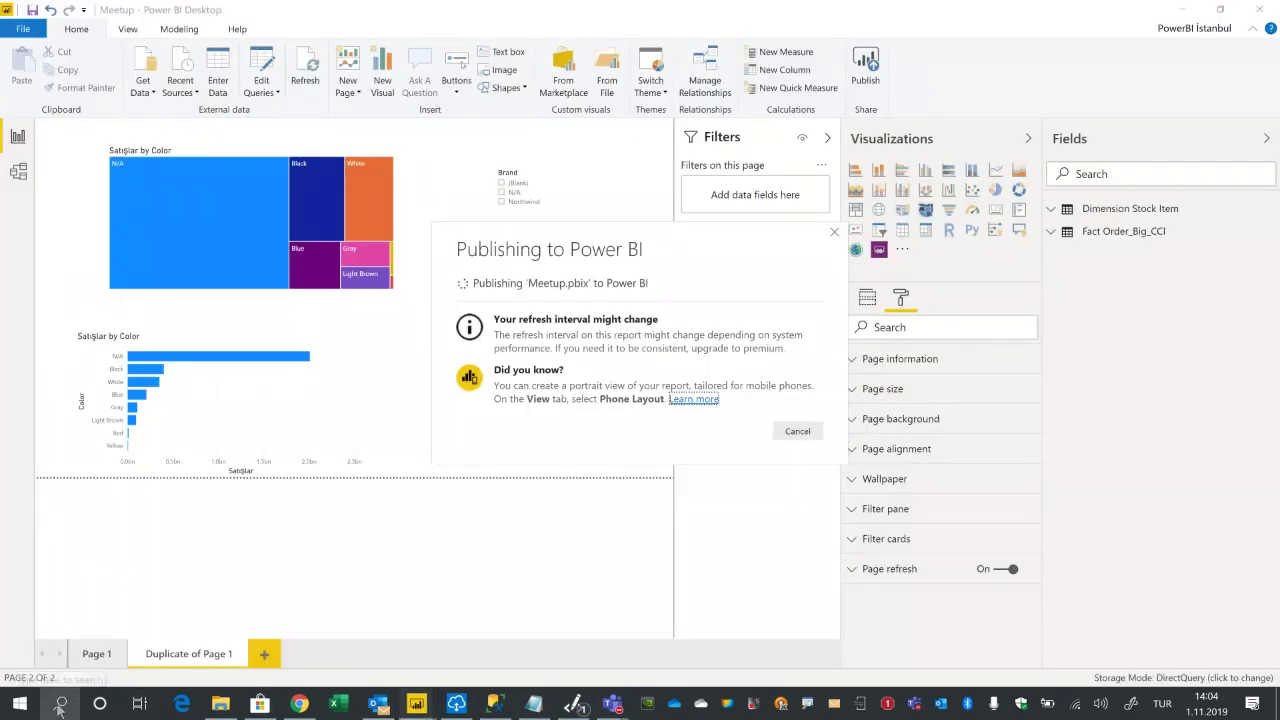
pyautogui.click(27, 710)
pyautogui.click(27, 710)
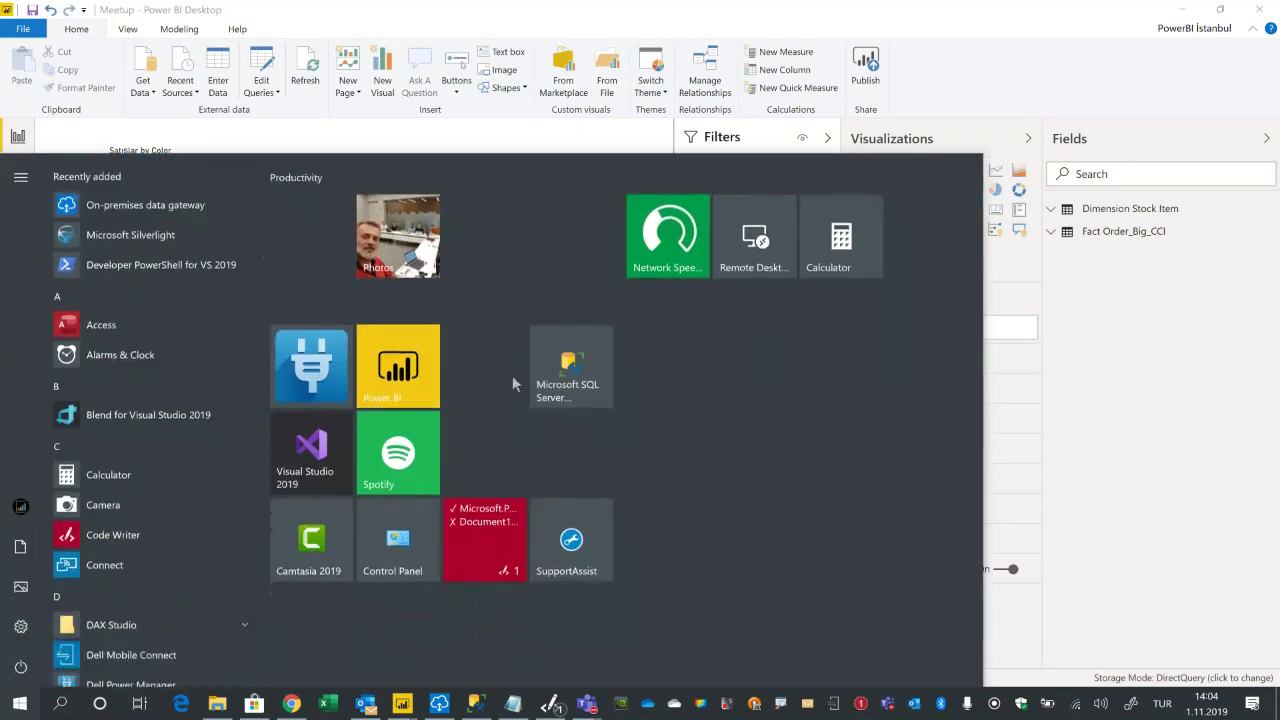
pyautogui.click(415, 368)
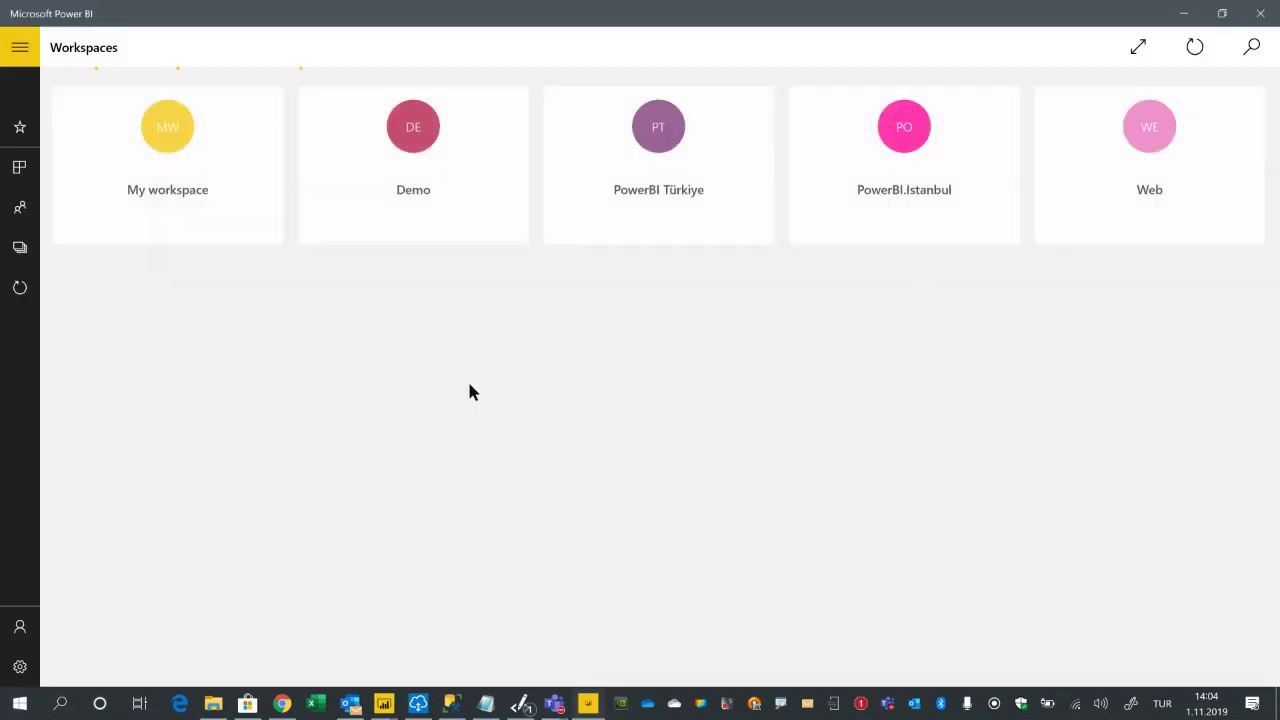
# Open the Meetup report from the PowerBI Türkiye workspace and show its Page 1.
pyautogui.click(651, 183)
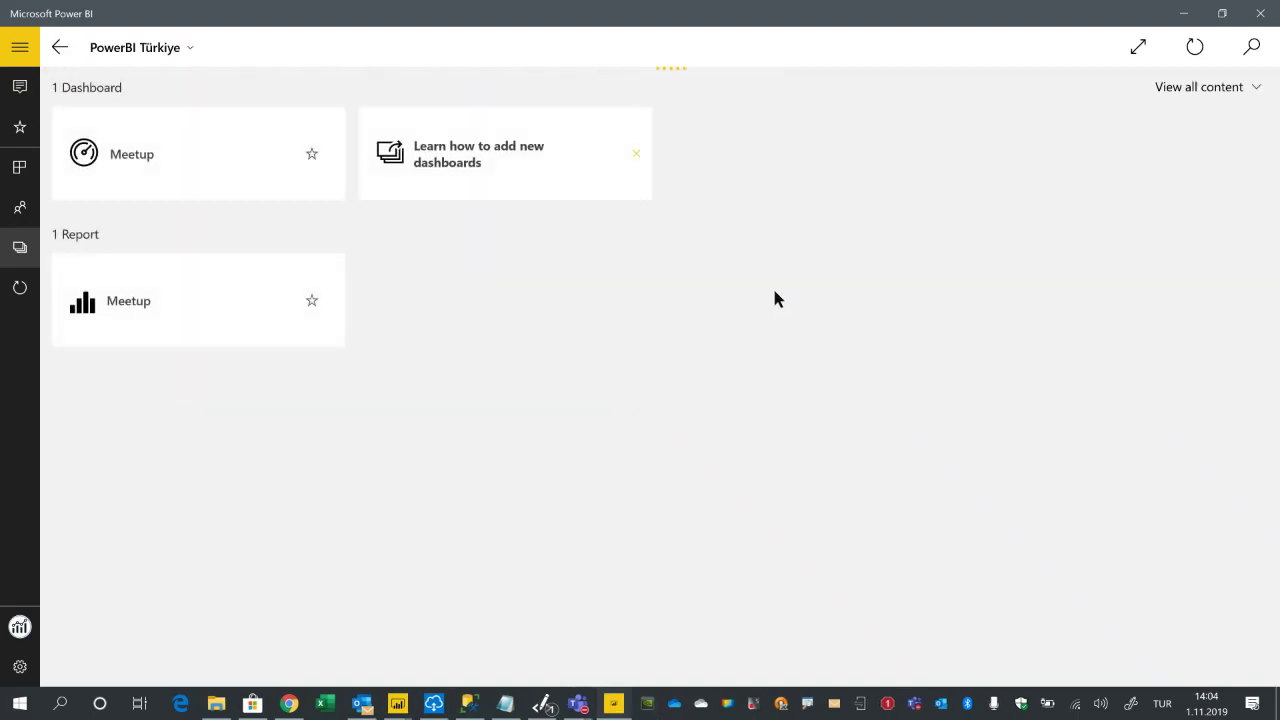
pyautogui.click(146, 305)
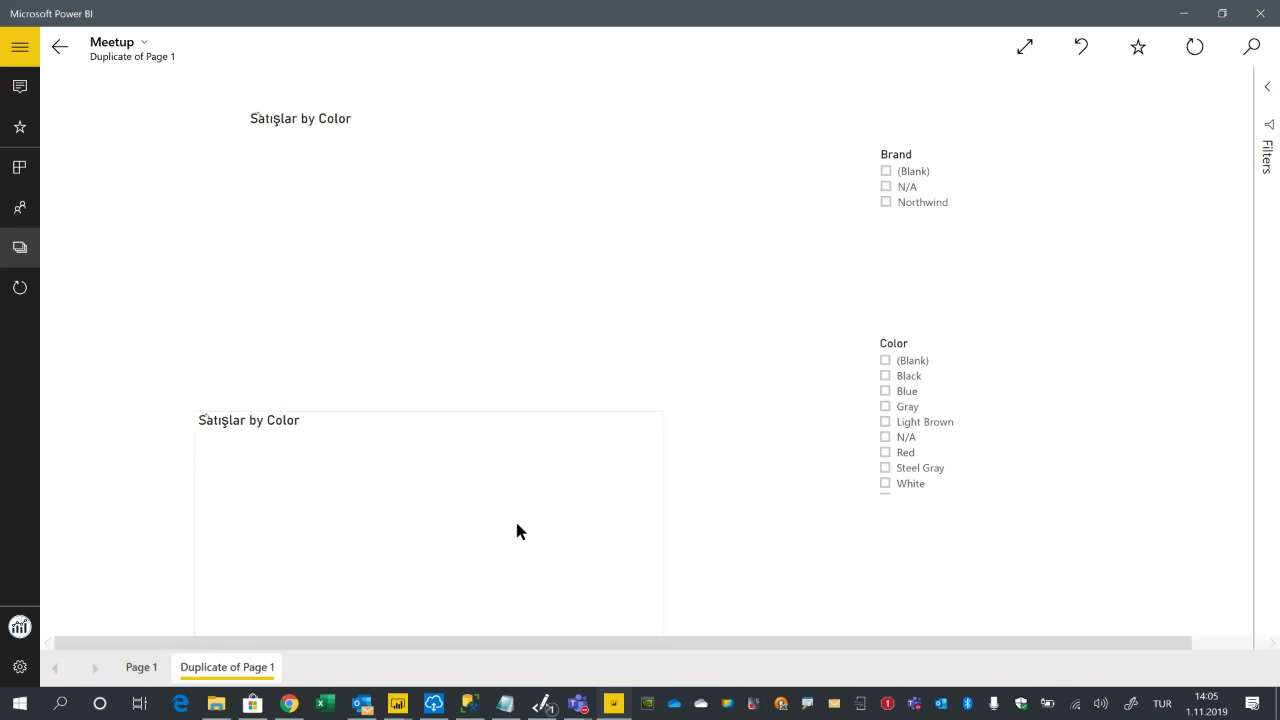
pyautogui.click(148, 667)
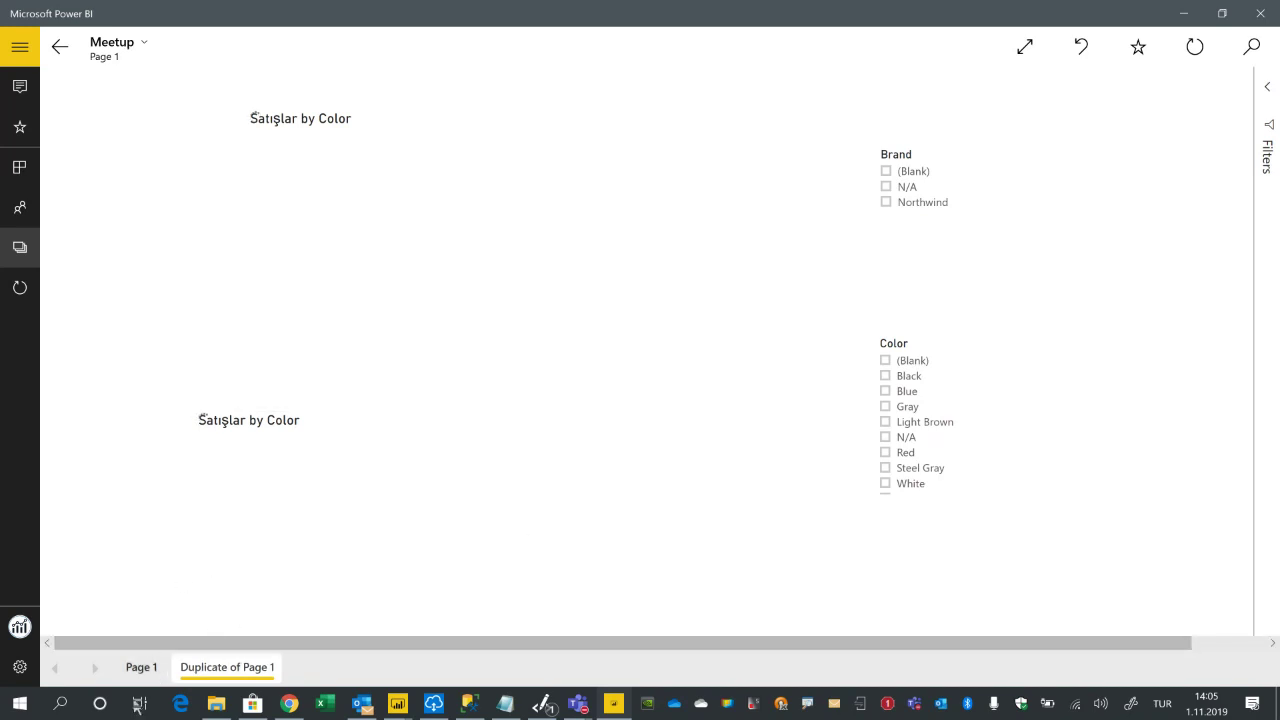
pyautogui.click(141, 667)
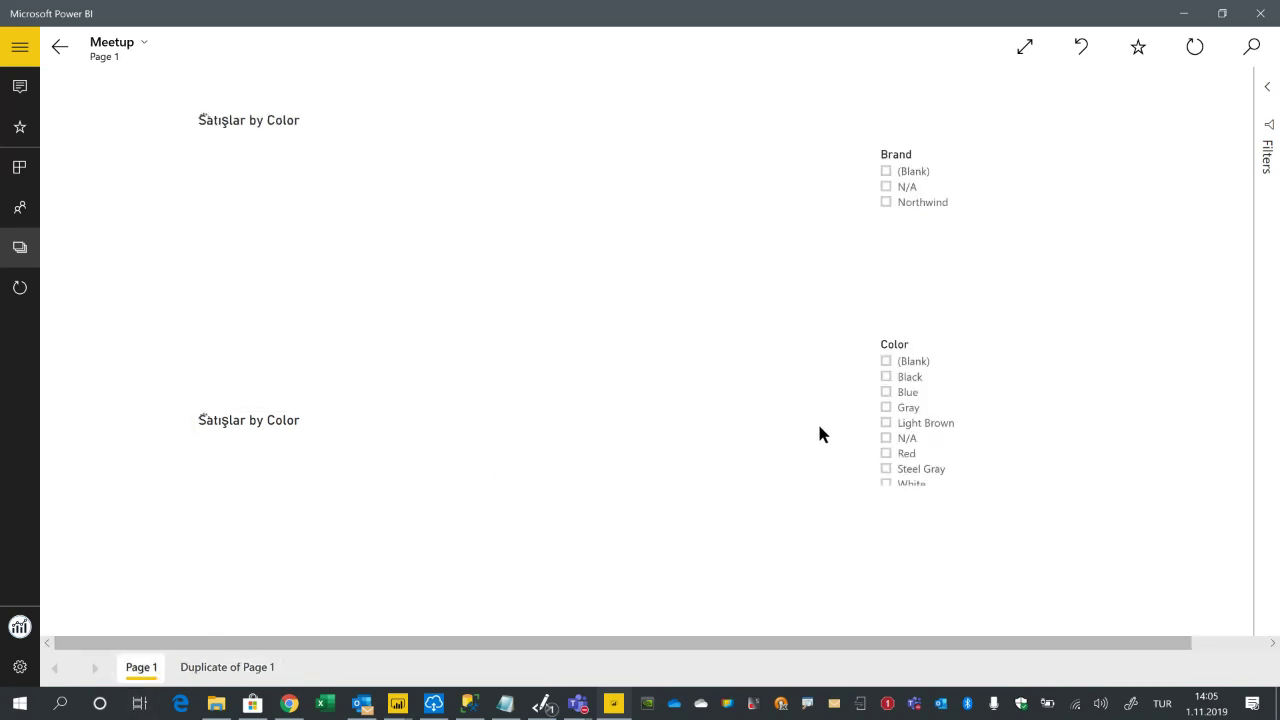